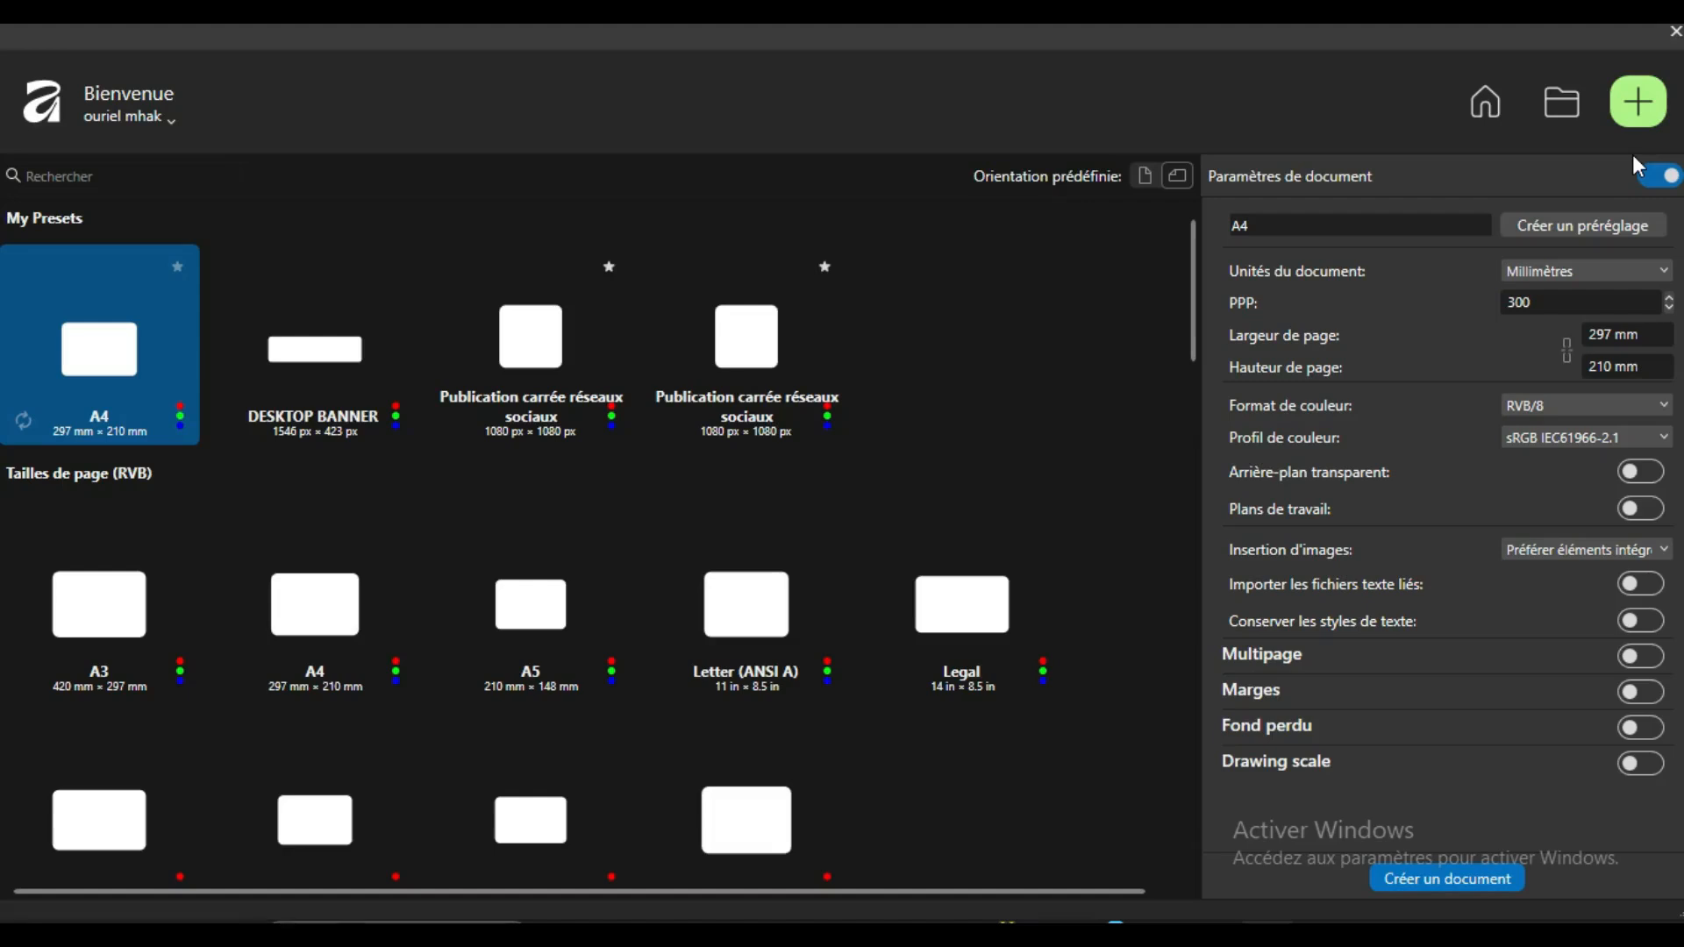
- Create a new document 88 mm wide and 55 mm high at 250 DPI
click(1628, 334)
text(88)
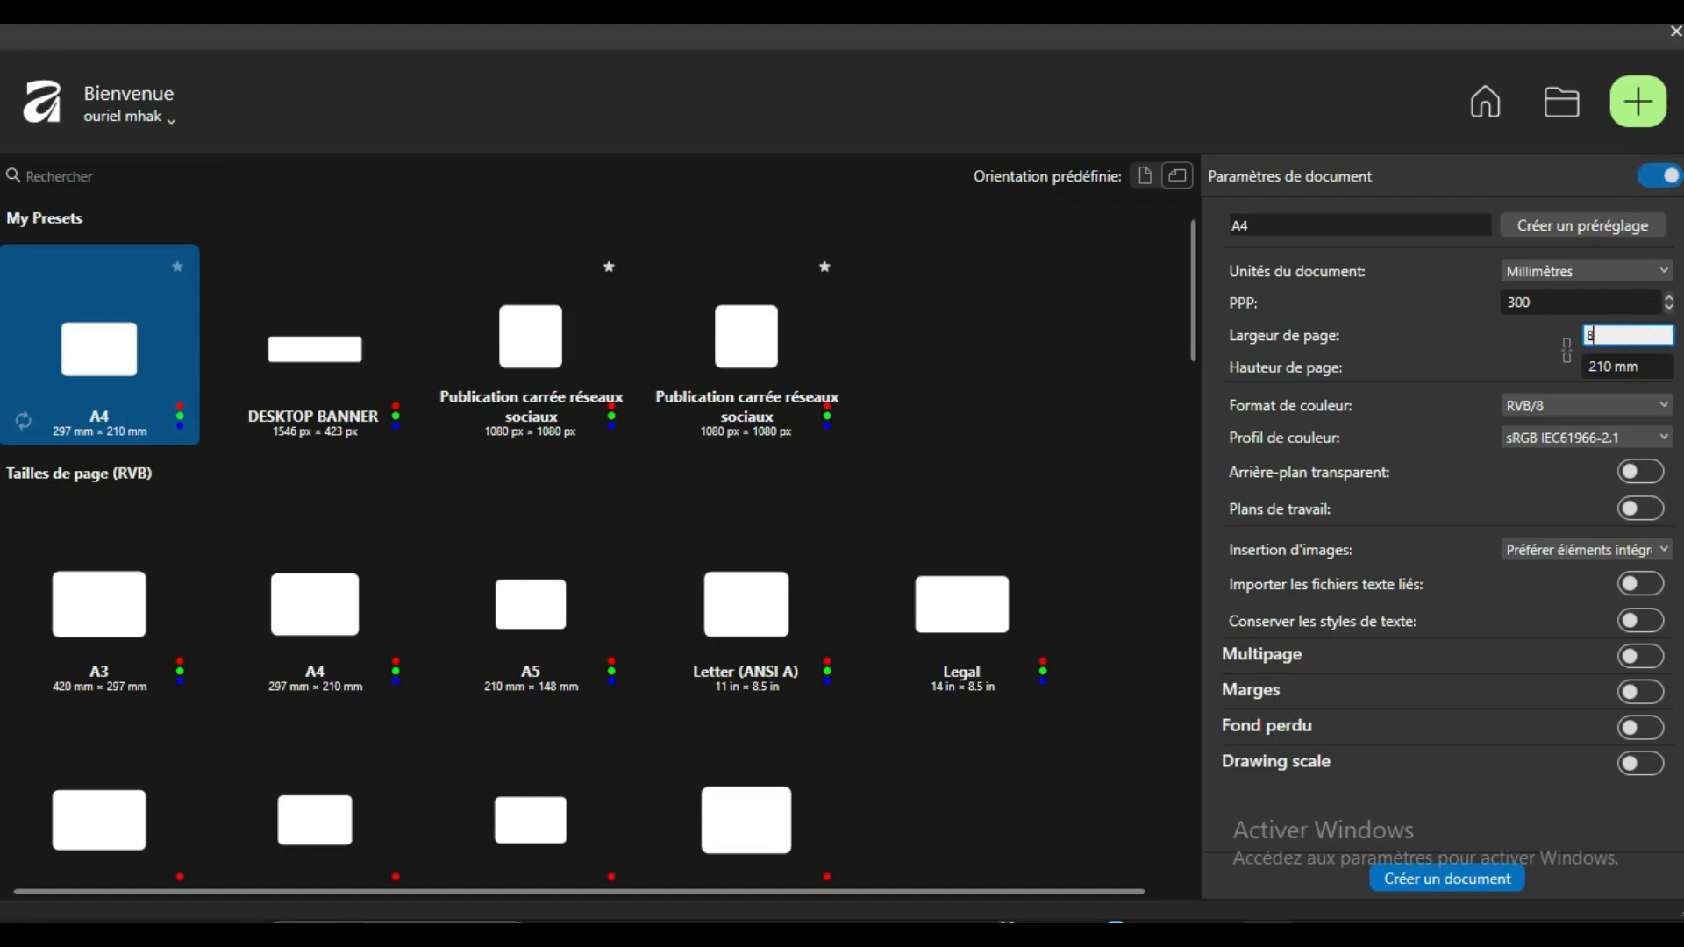
click(1655, 365)
key(BackSpace)
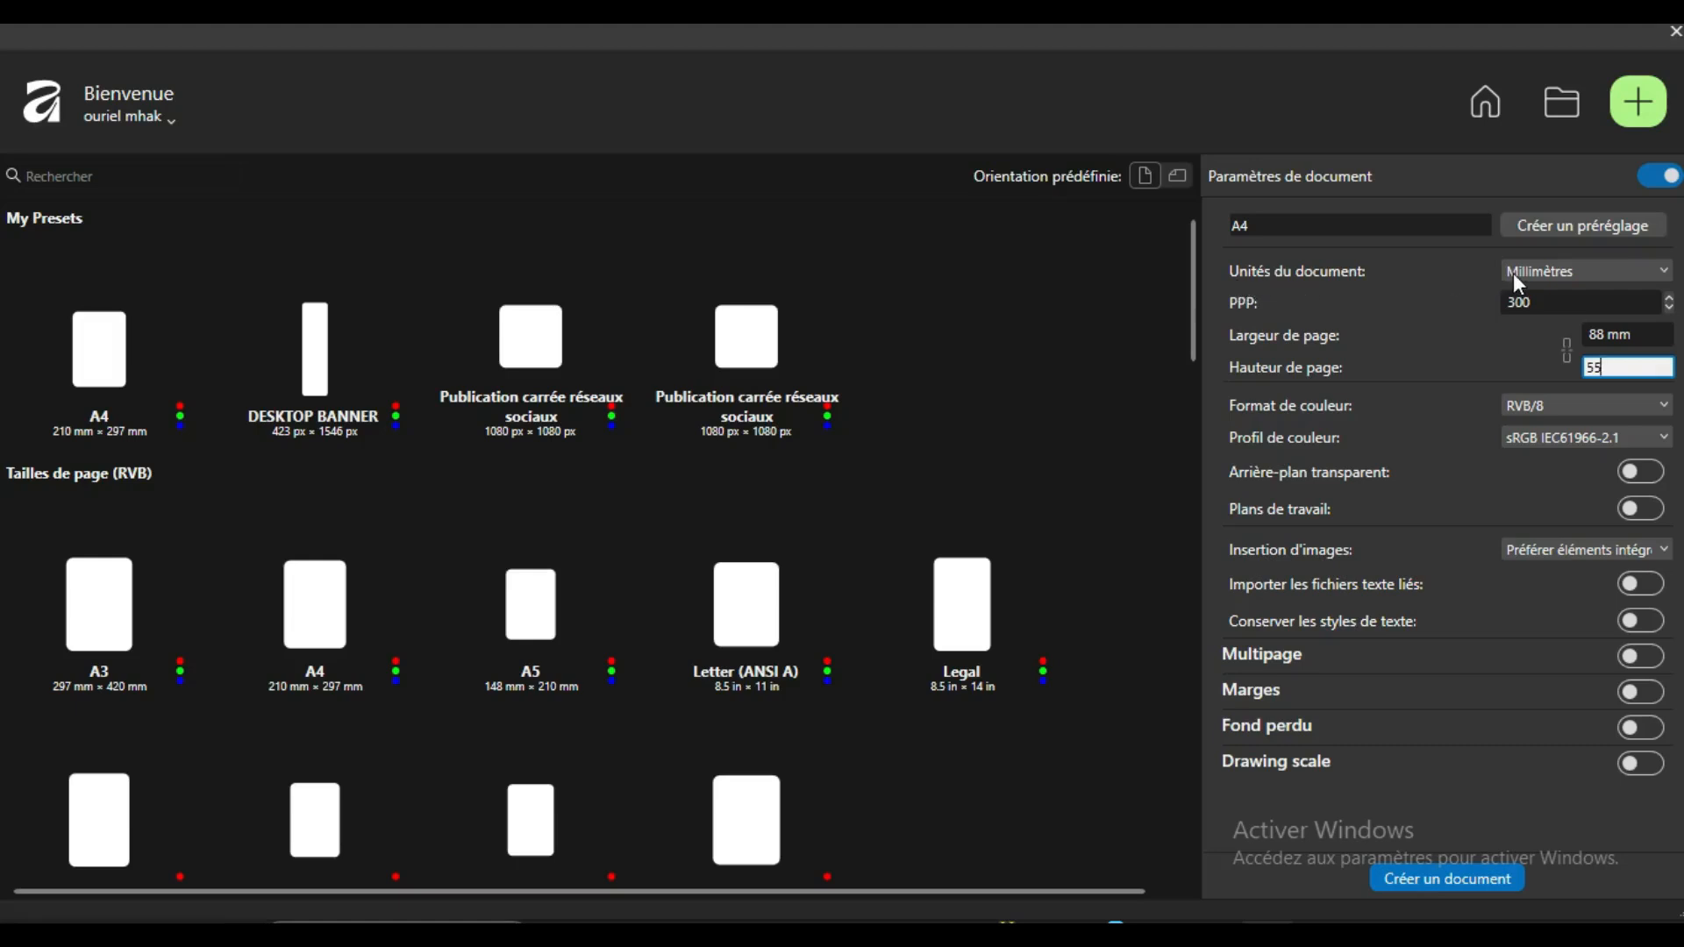
click(1670, 309)
click(1670, 309)
click(1670, 309)
click(1669, 298)
click(1670, 299)
click(1669, 298)
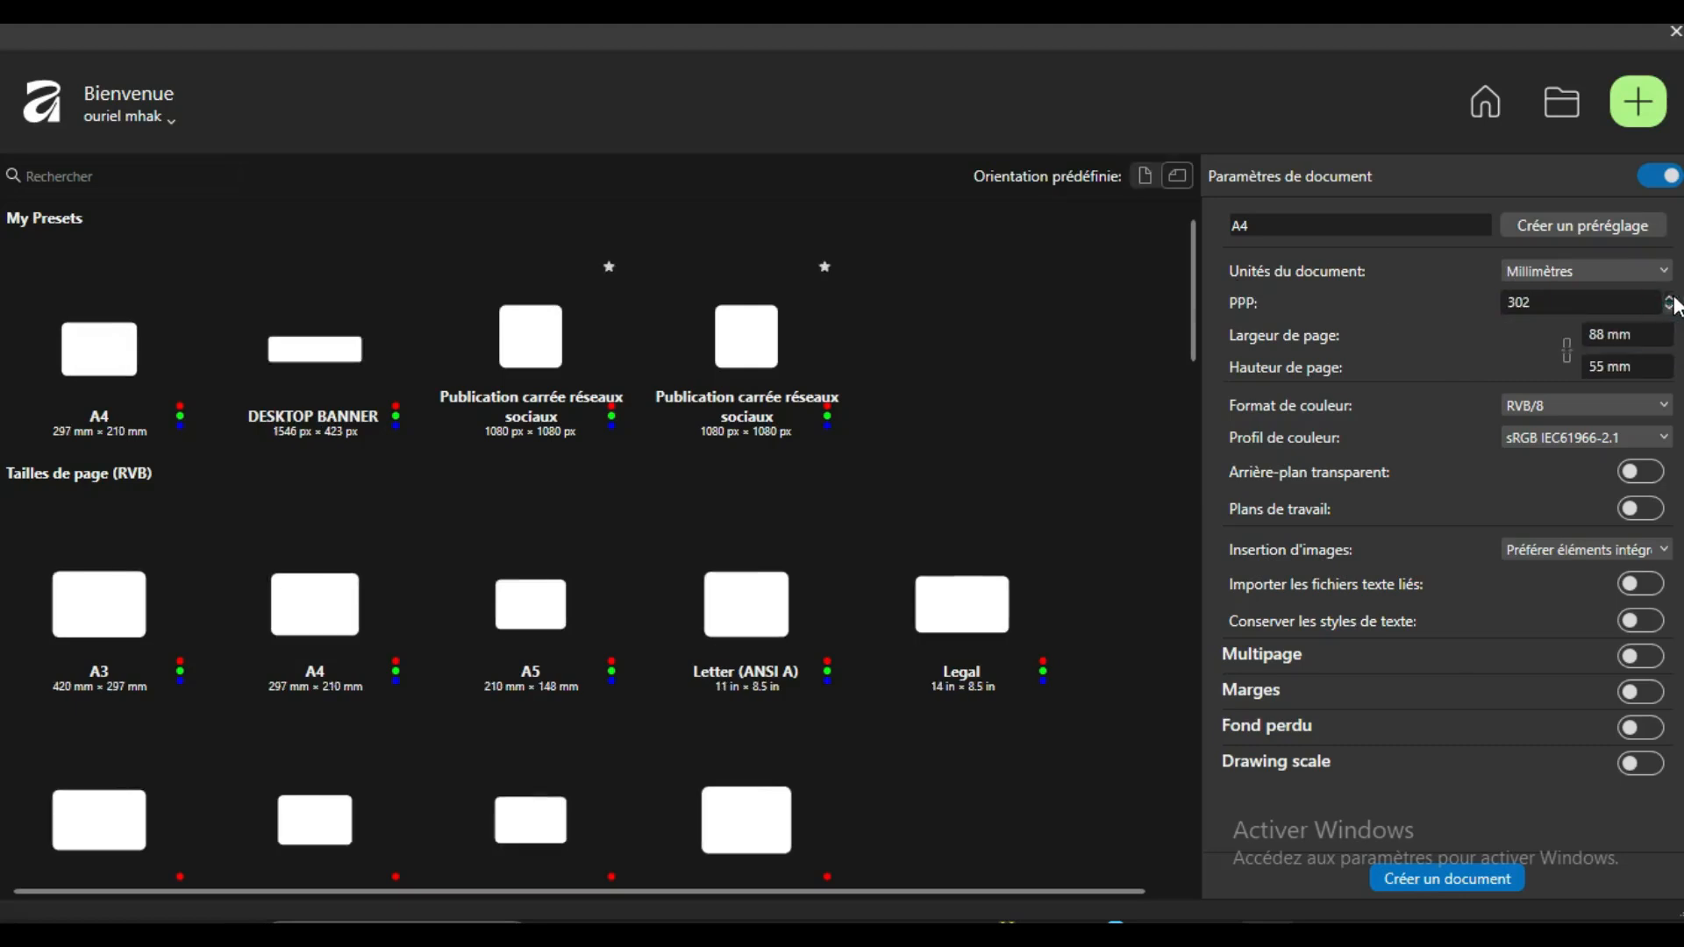
click(1632, 301)
key(BackSpace)
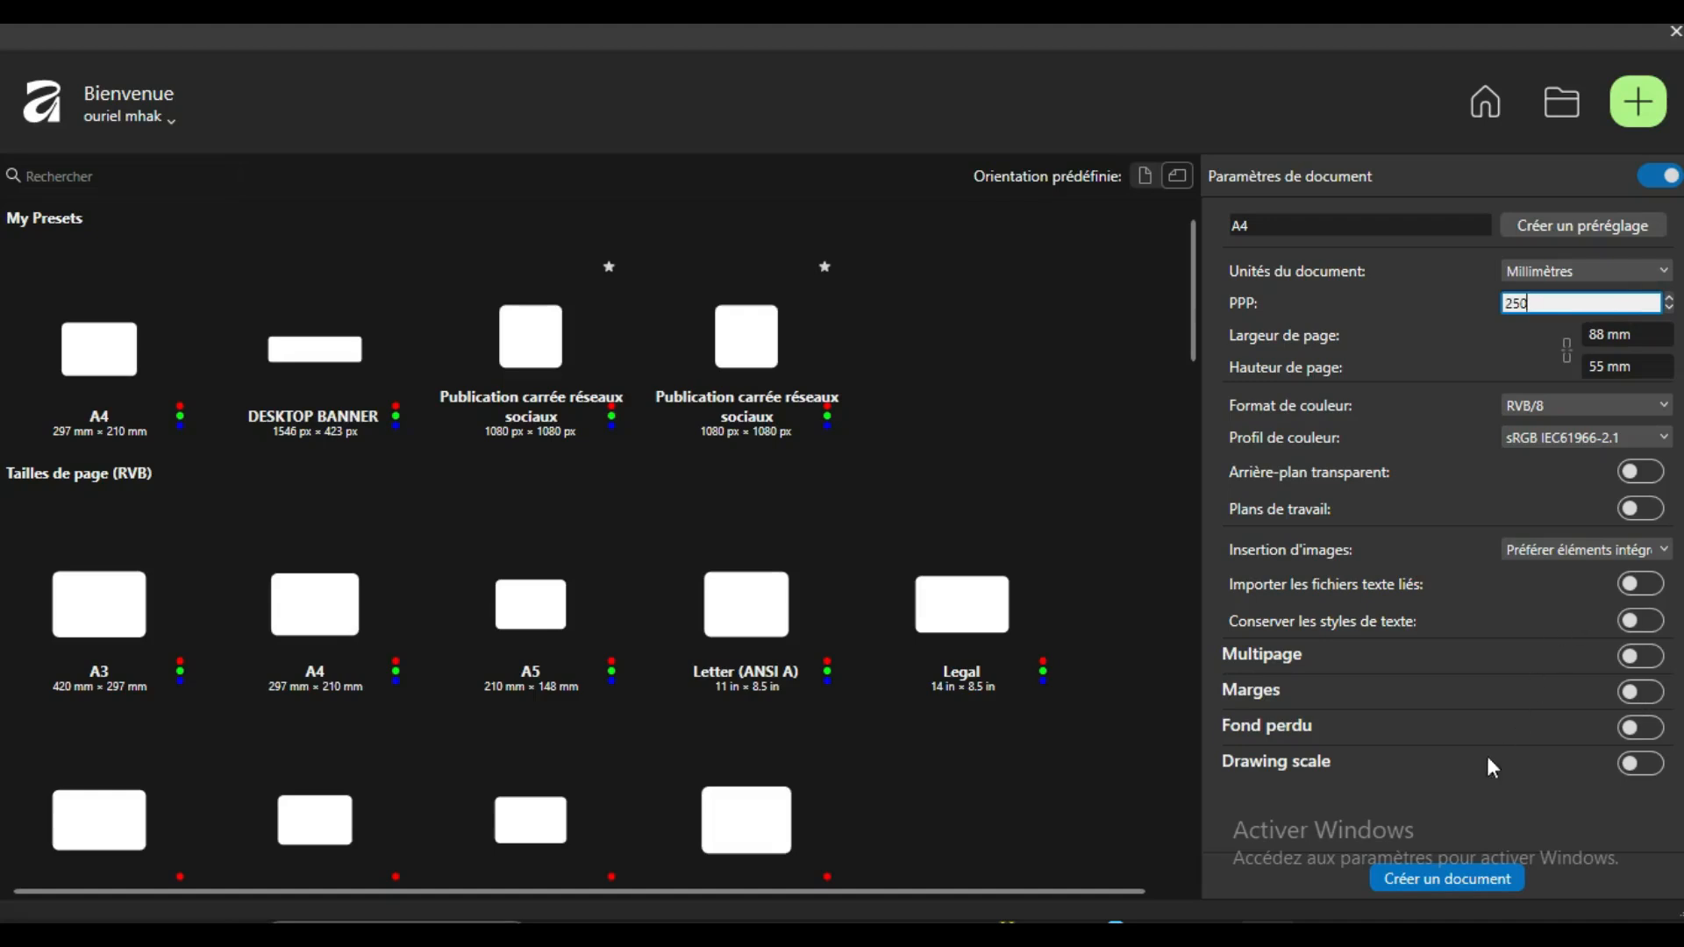
click(1448, 884)
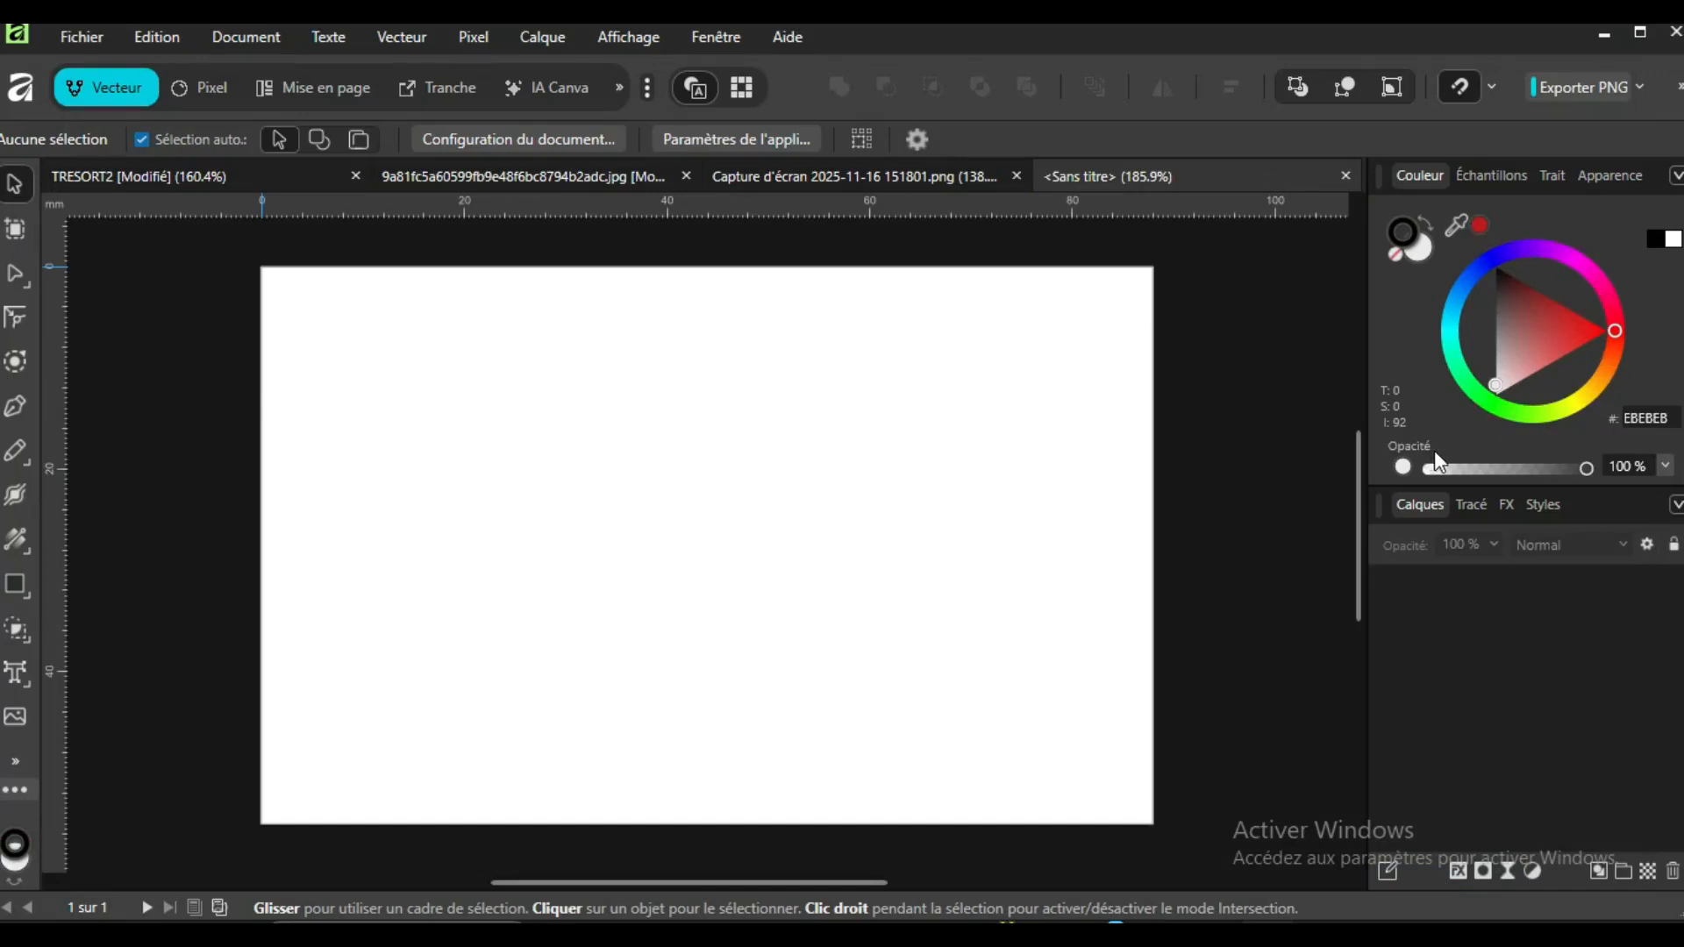
- Draw a small blue square on the card
drag(1618, 331, 1477, 265)
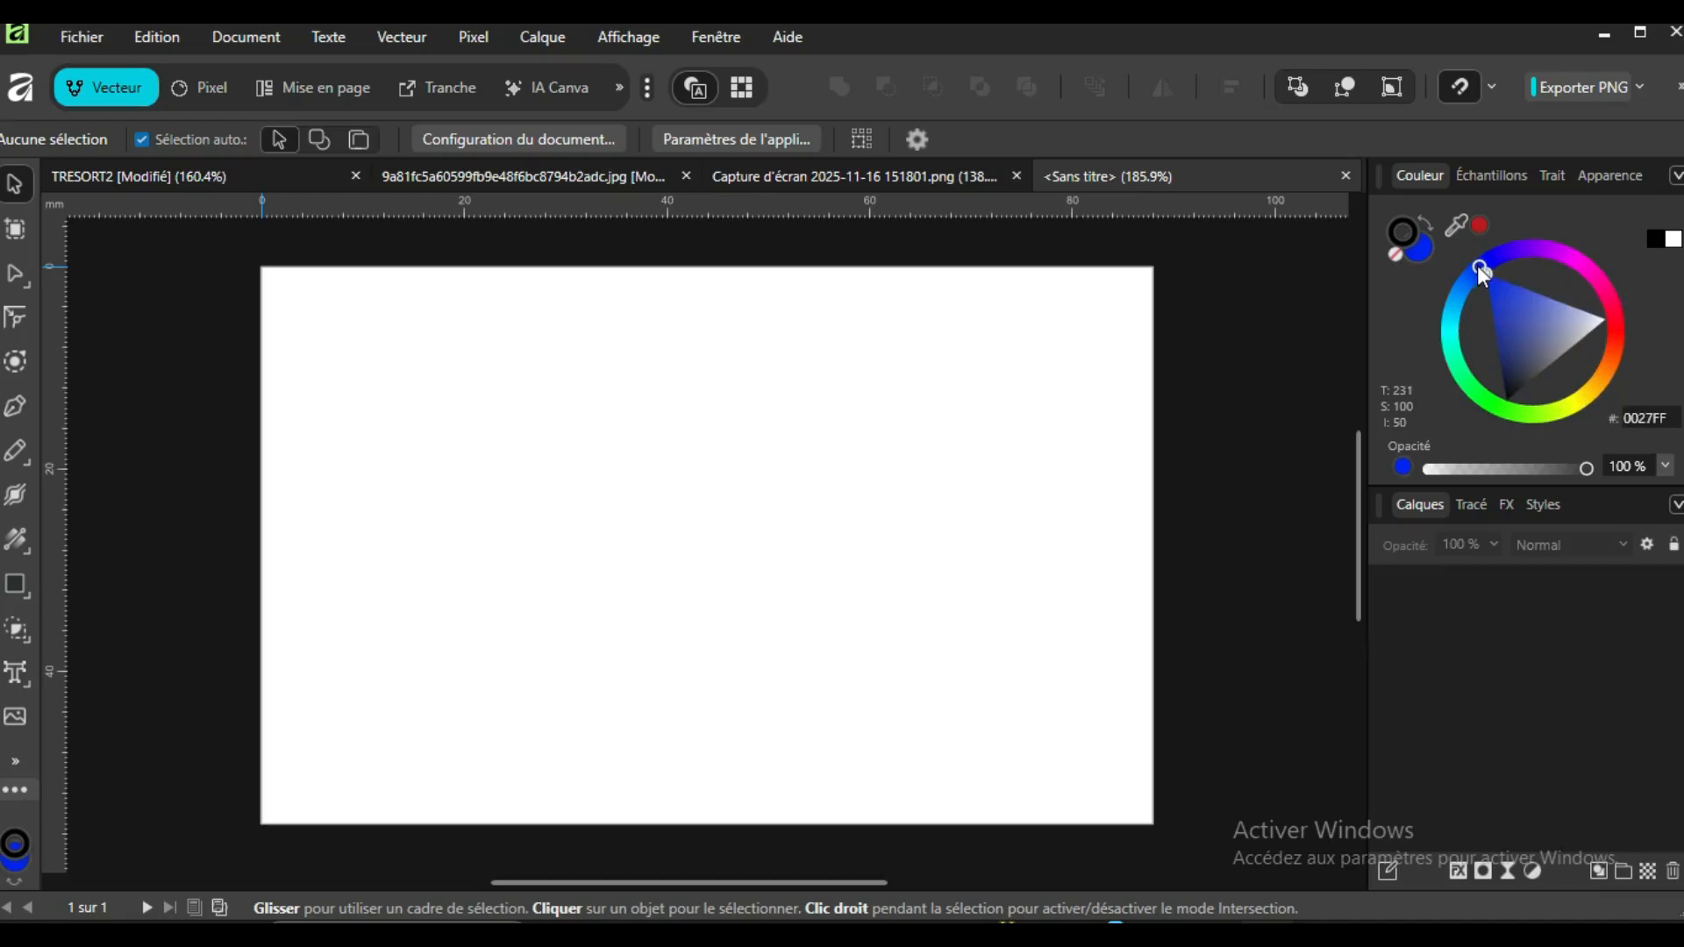
click(24, 583)
drag(972, 309, 1031, 365)
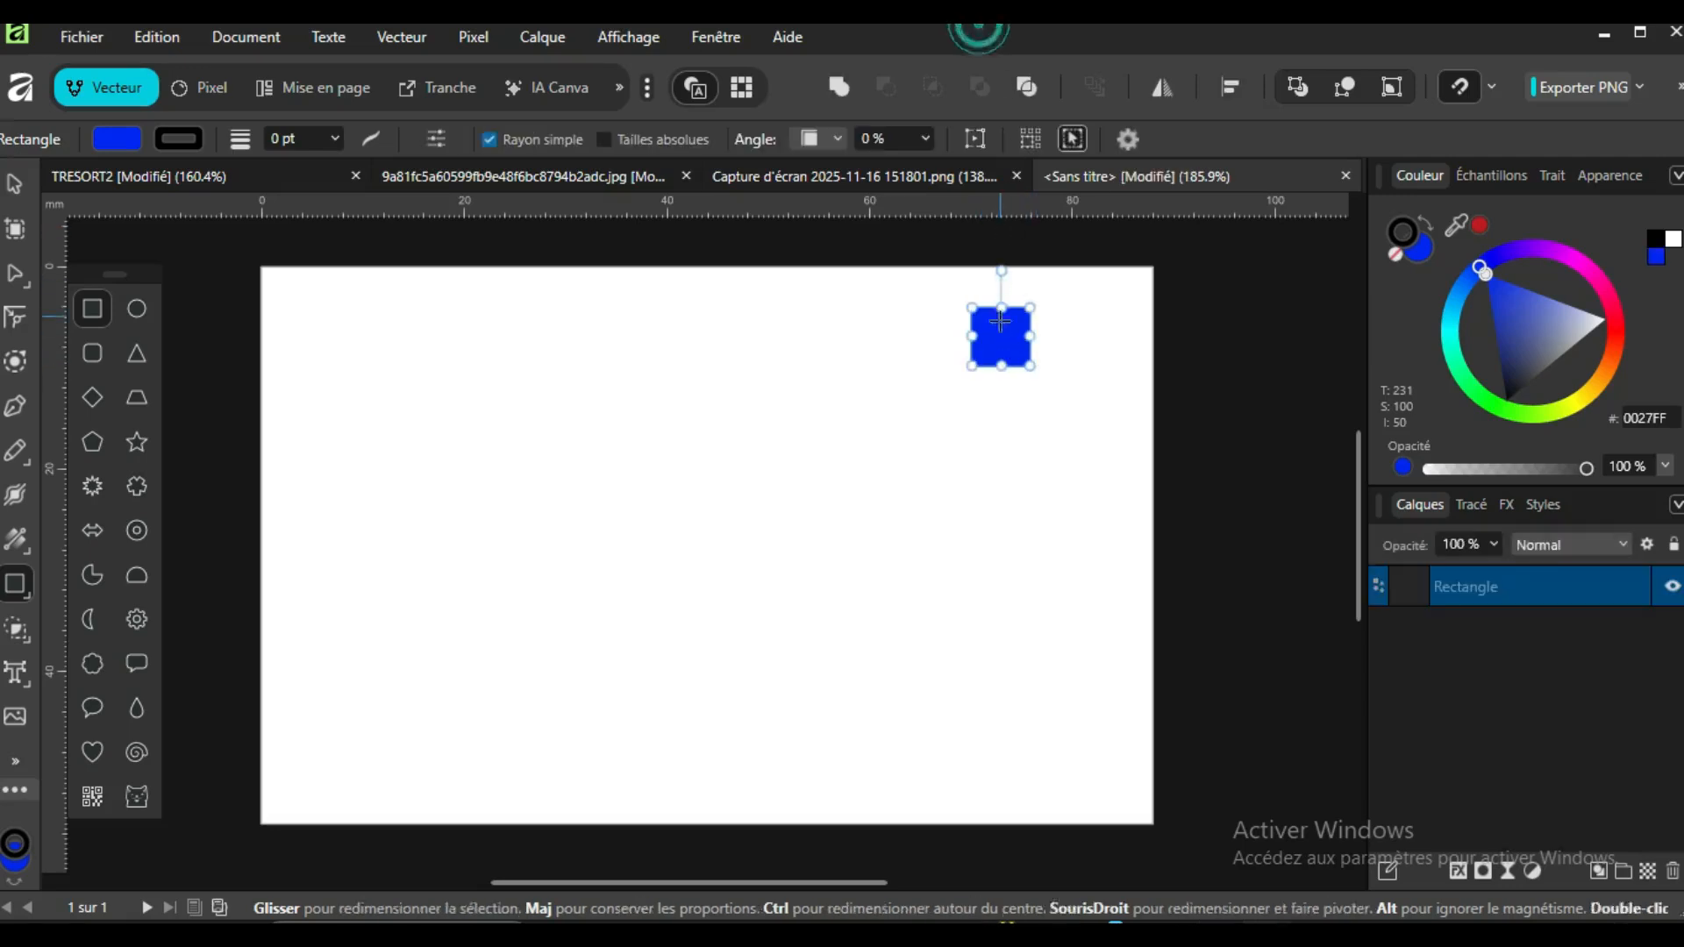
- Duplicate the blue square just below it and colour the copy red
click(14, 184)
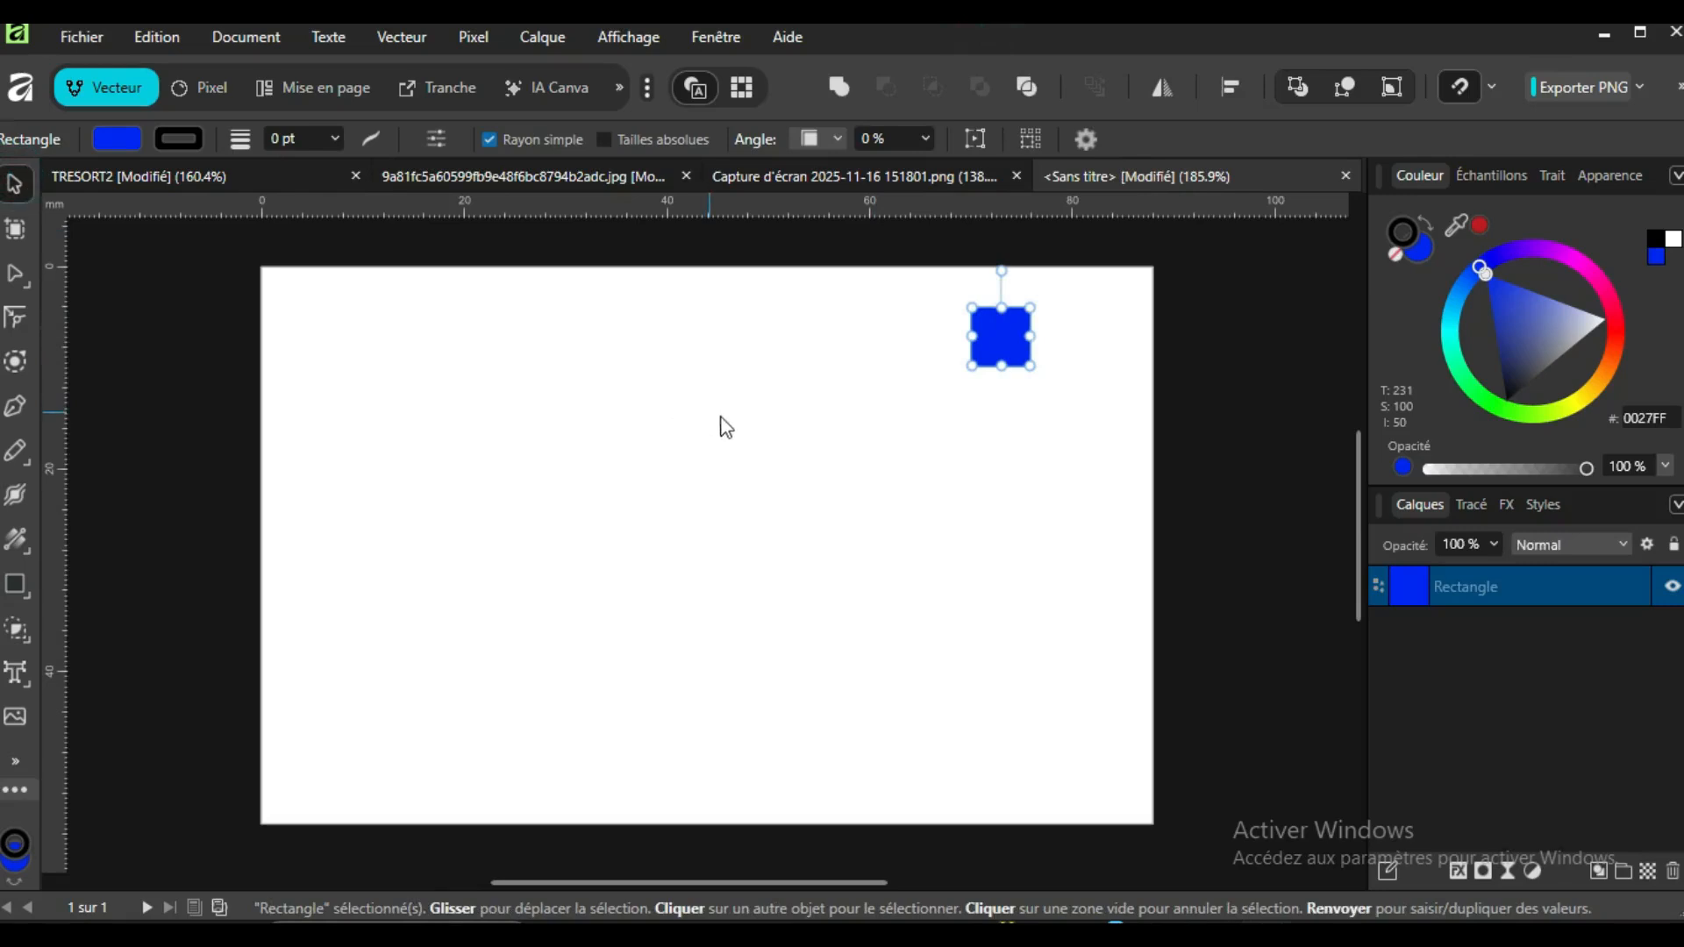
drag(997, 342, 1007, 434)
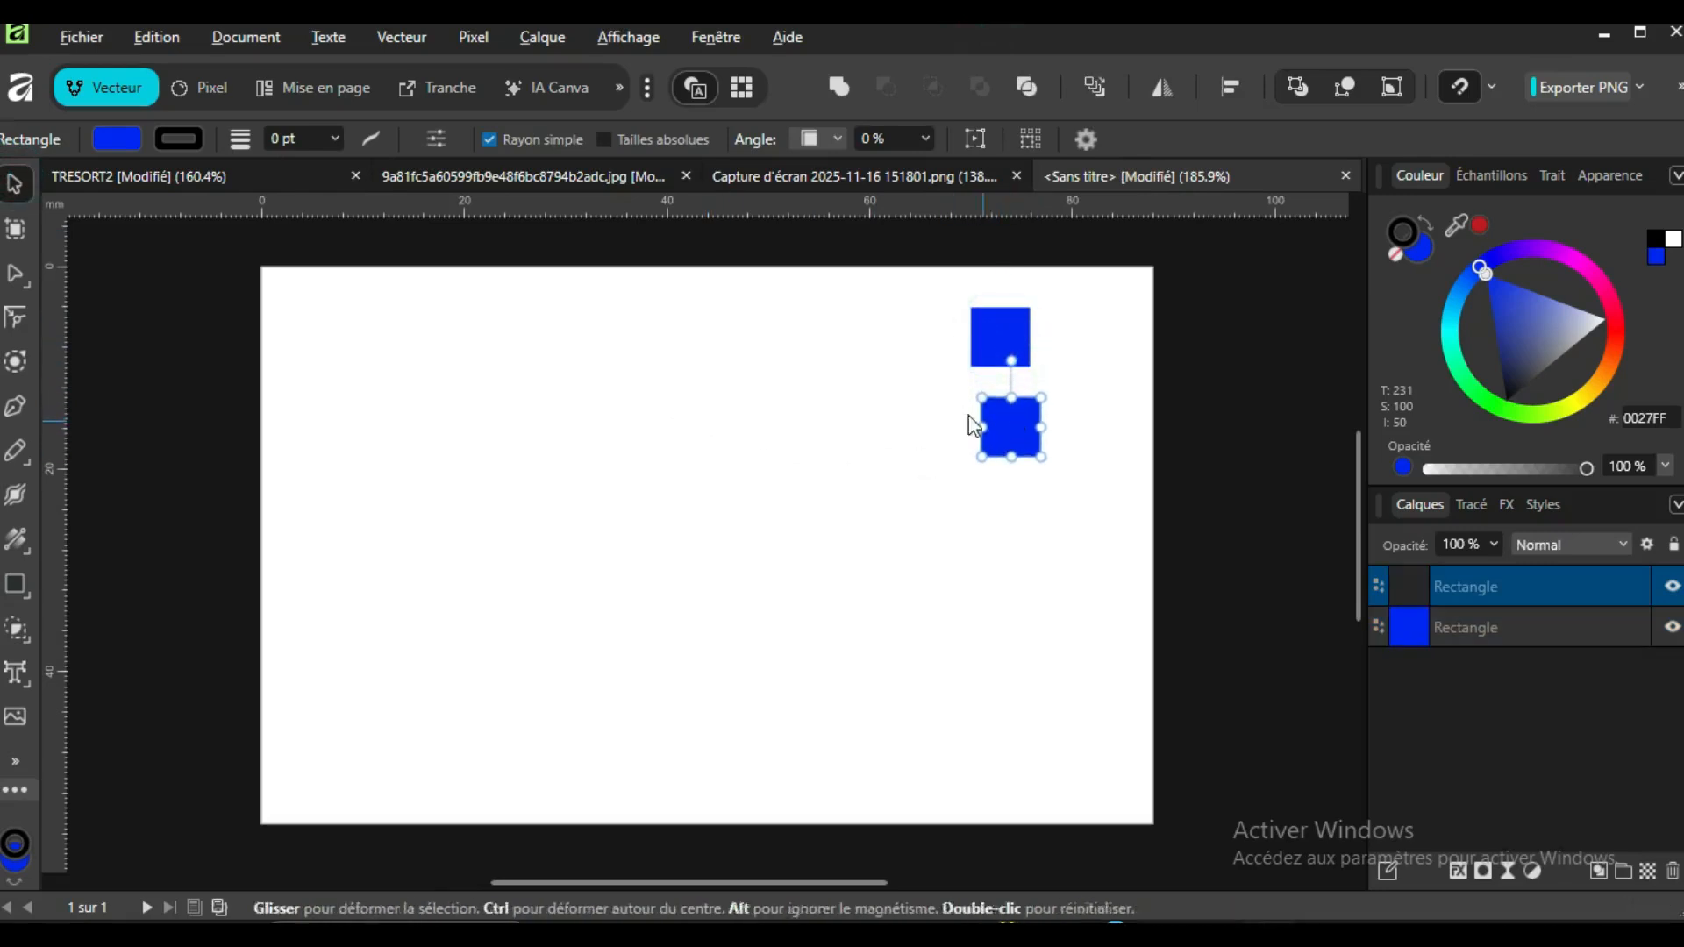
double_click(1013, 419)
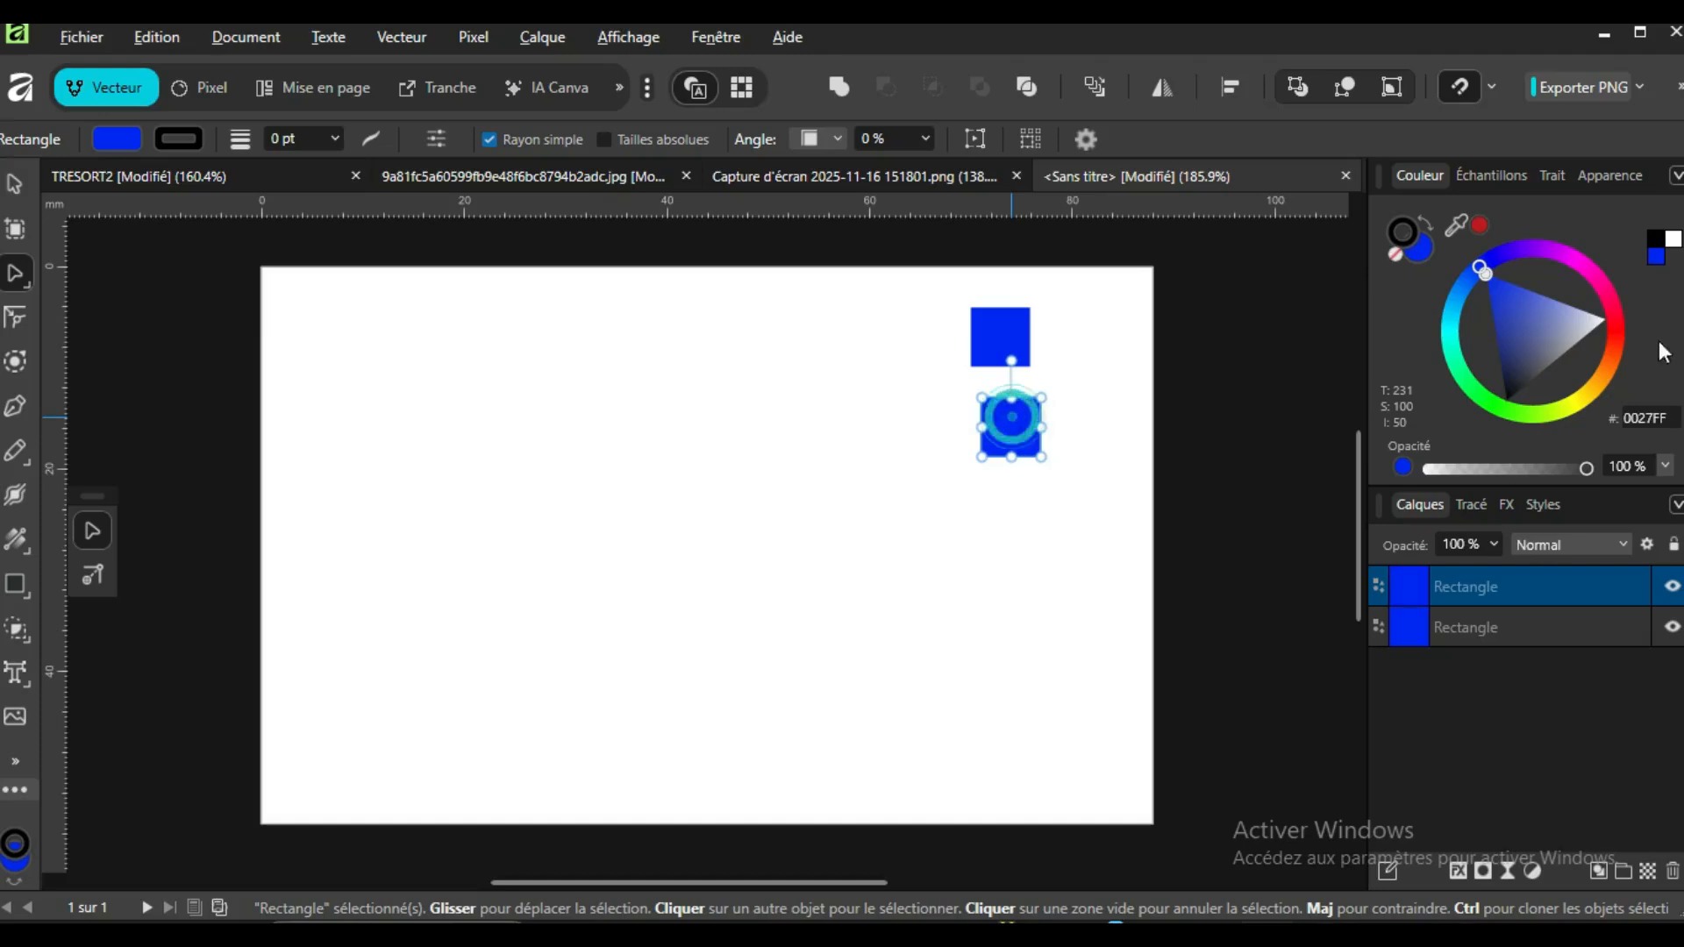
click(1615, 321)
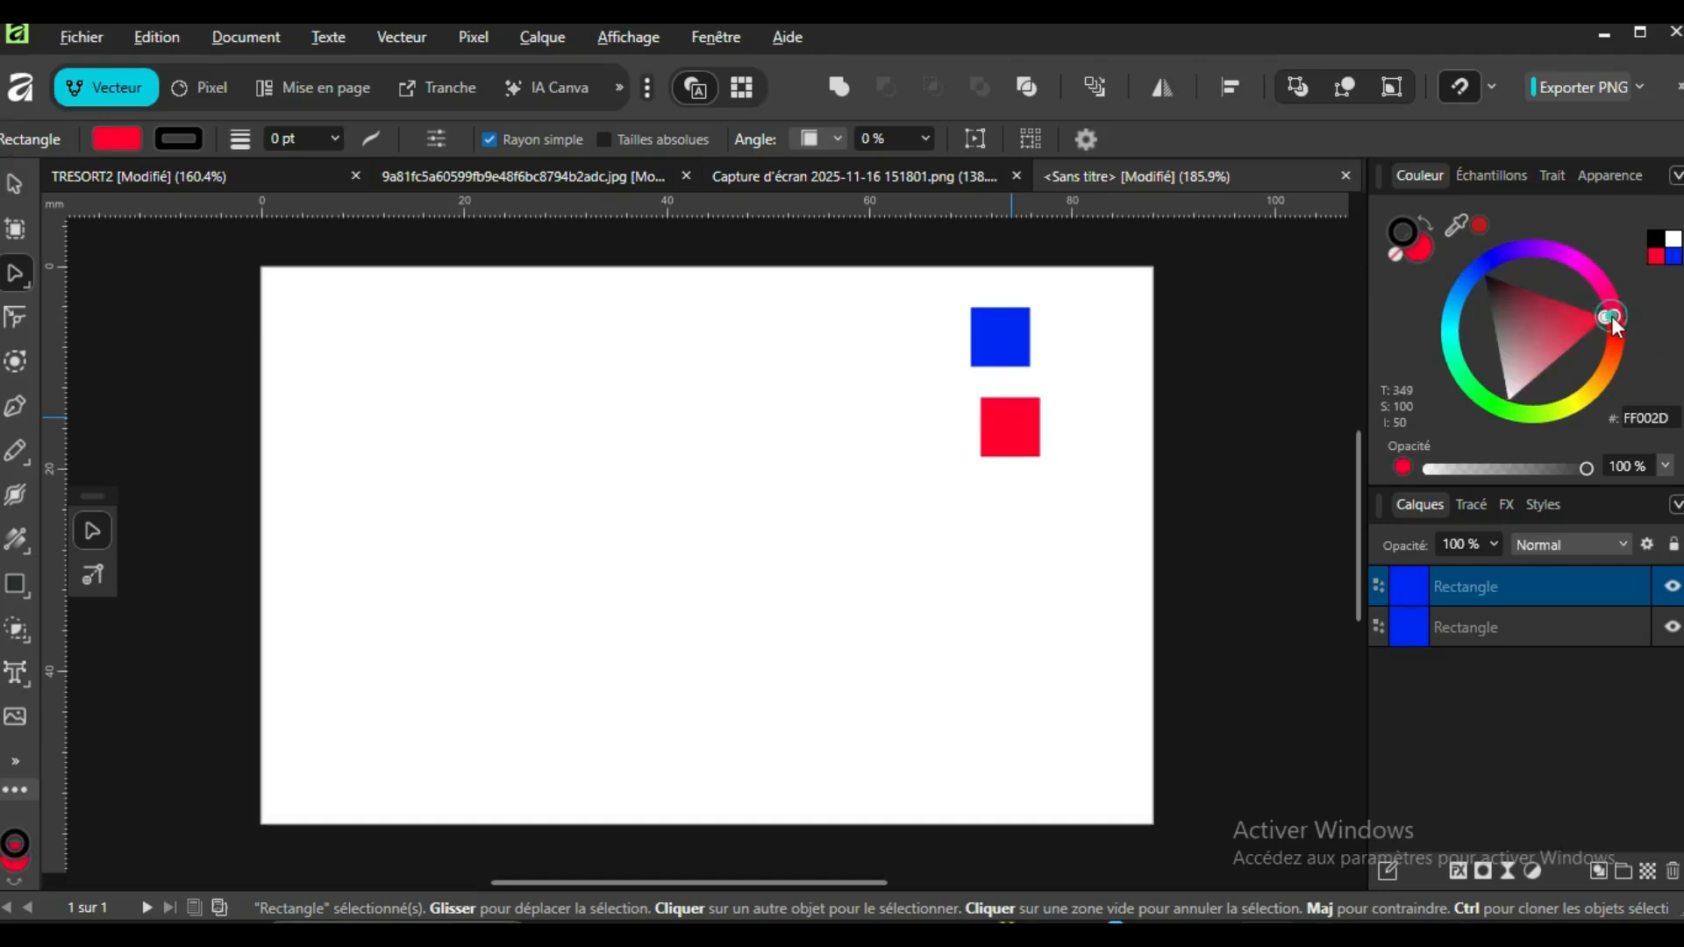
click(17, 184)
- Align the two squares on their horizontal centres
click(1127, 402)
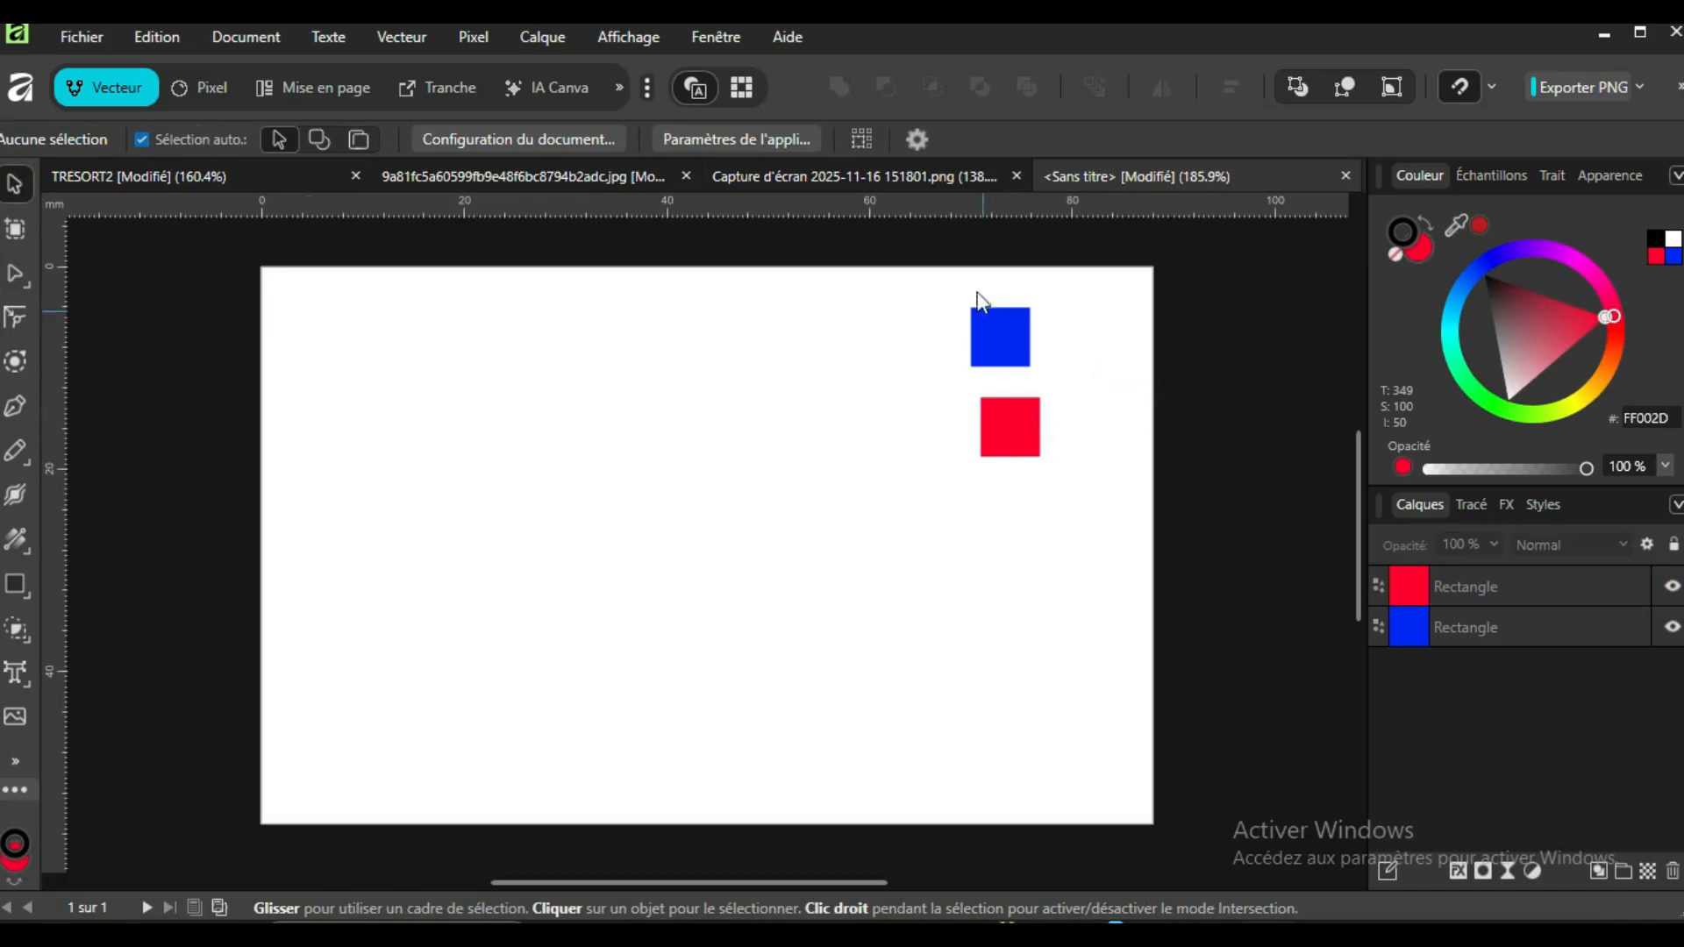
drag(950, 252, 1109, 539)
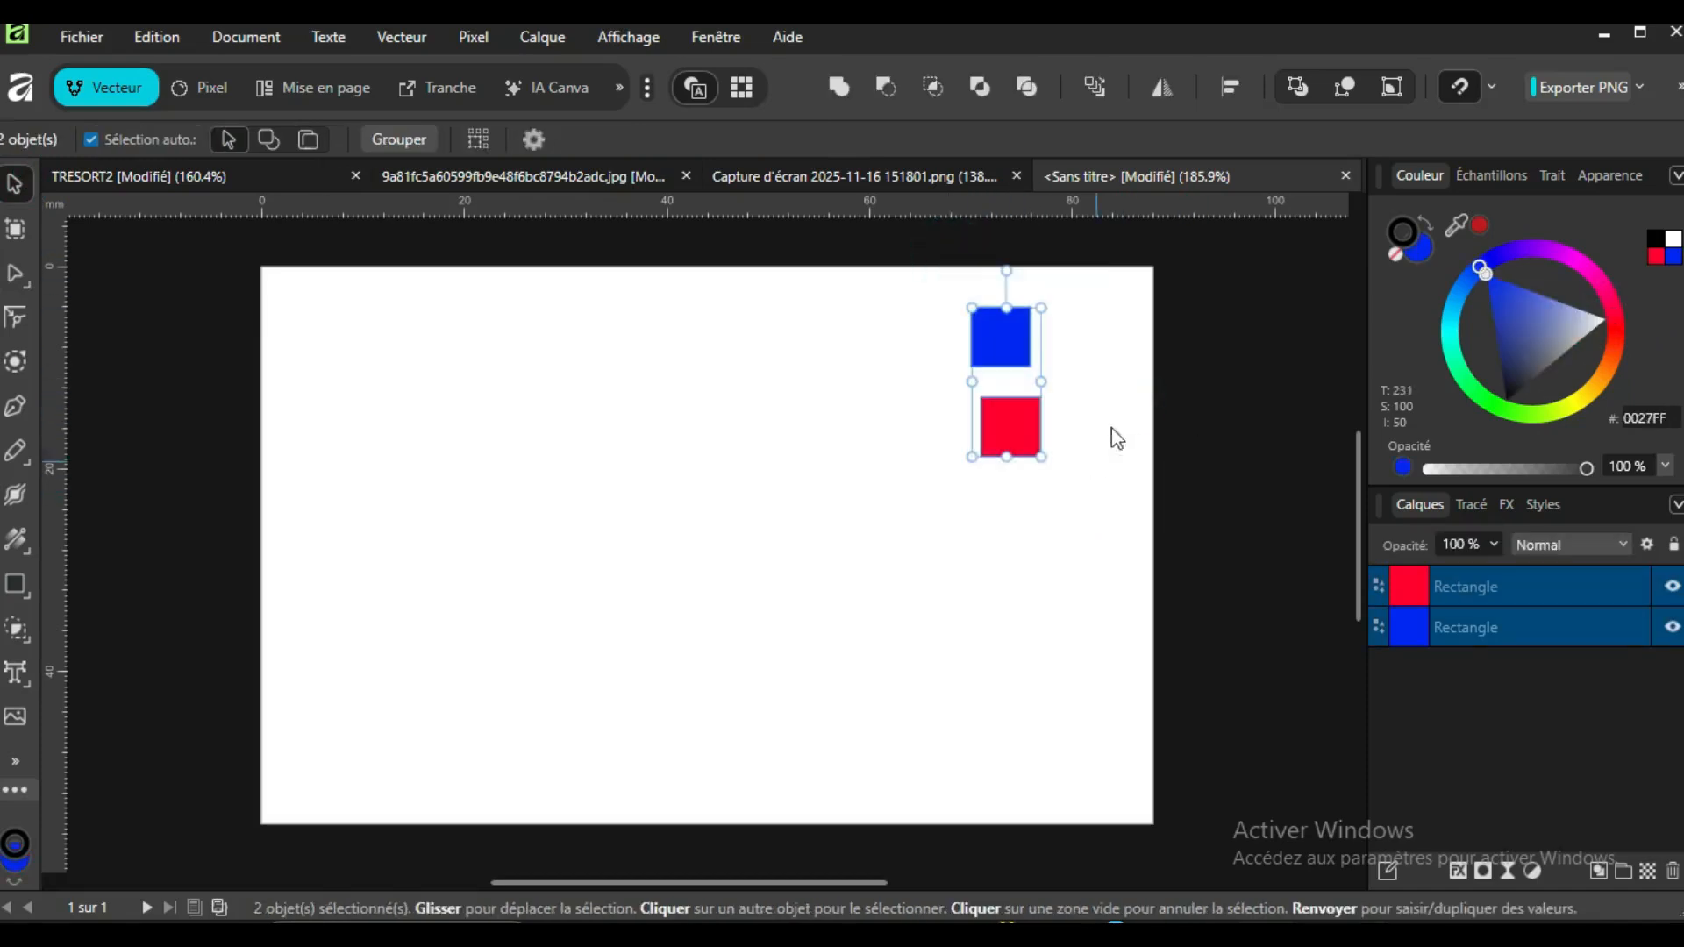
click(1231, 85)
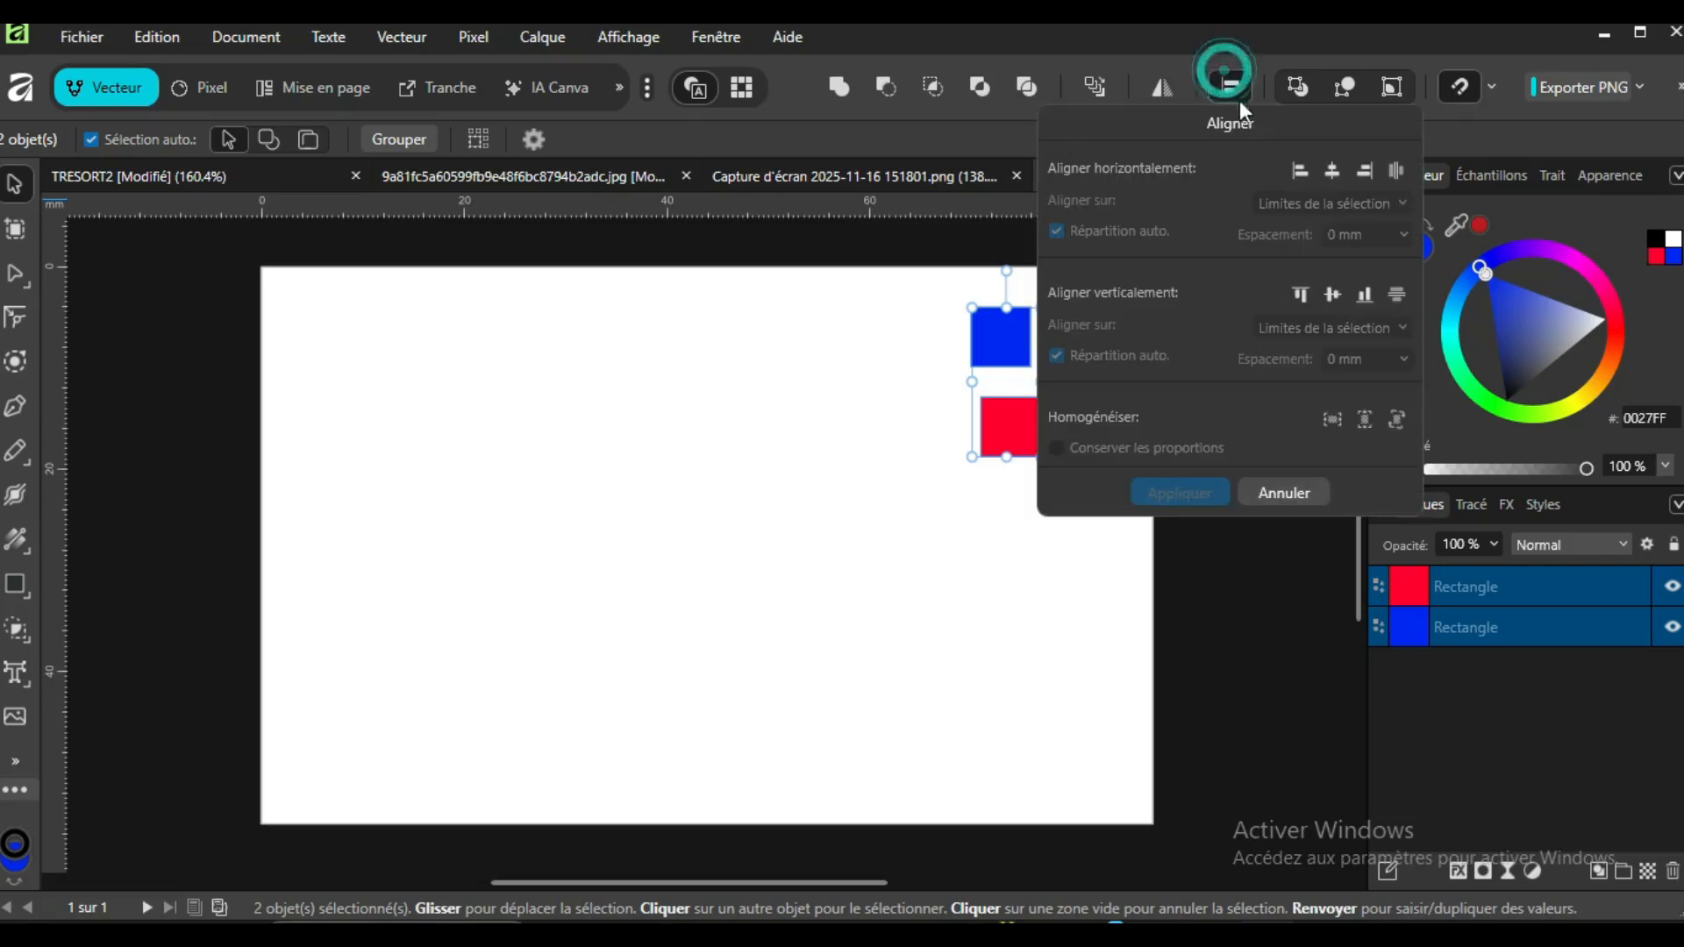
click(1331, 169)
click(1179, 492)
click(1267, 559)
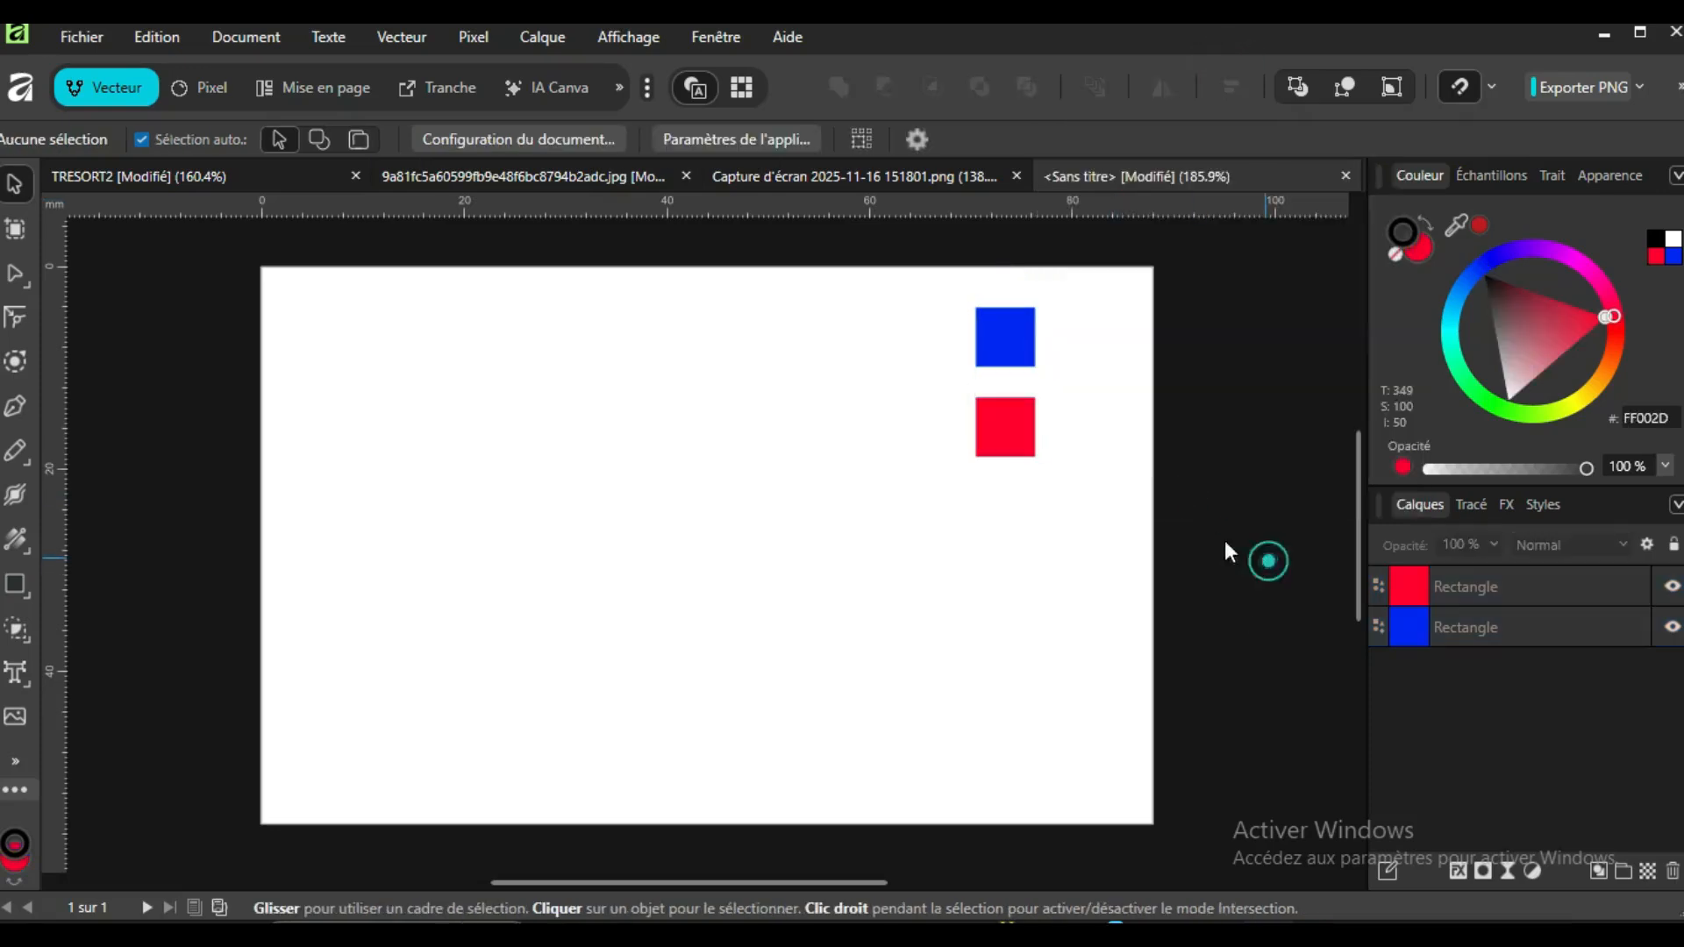
- Move both squares together toward the card's left side
drag(932, 255, 1093, 478)
drag(1011, 347, 403, 419)
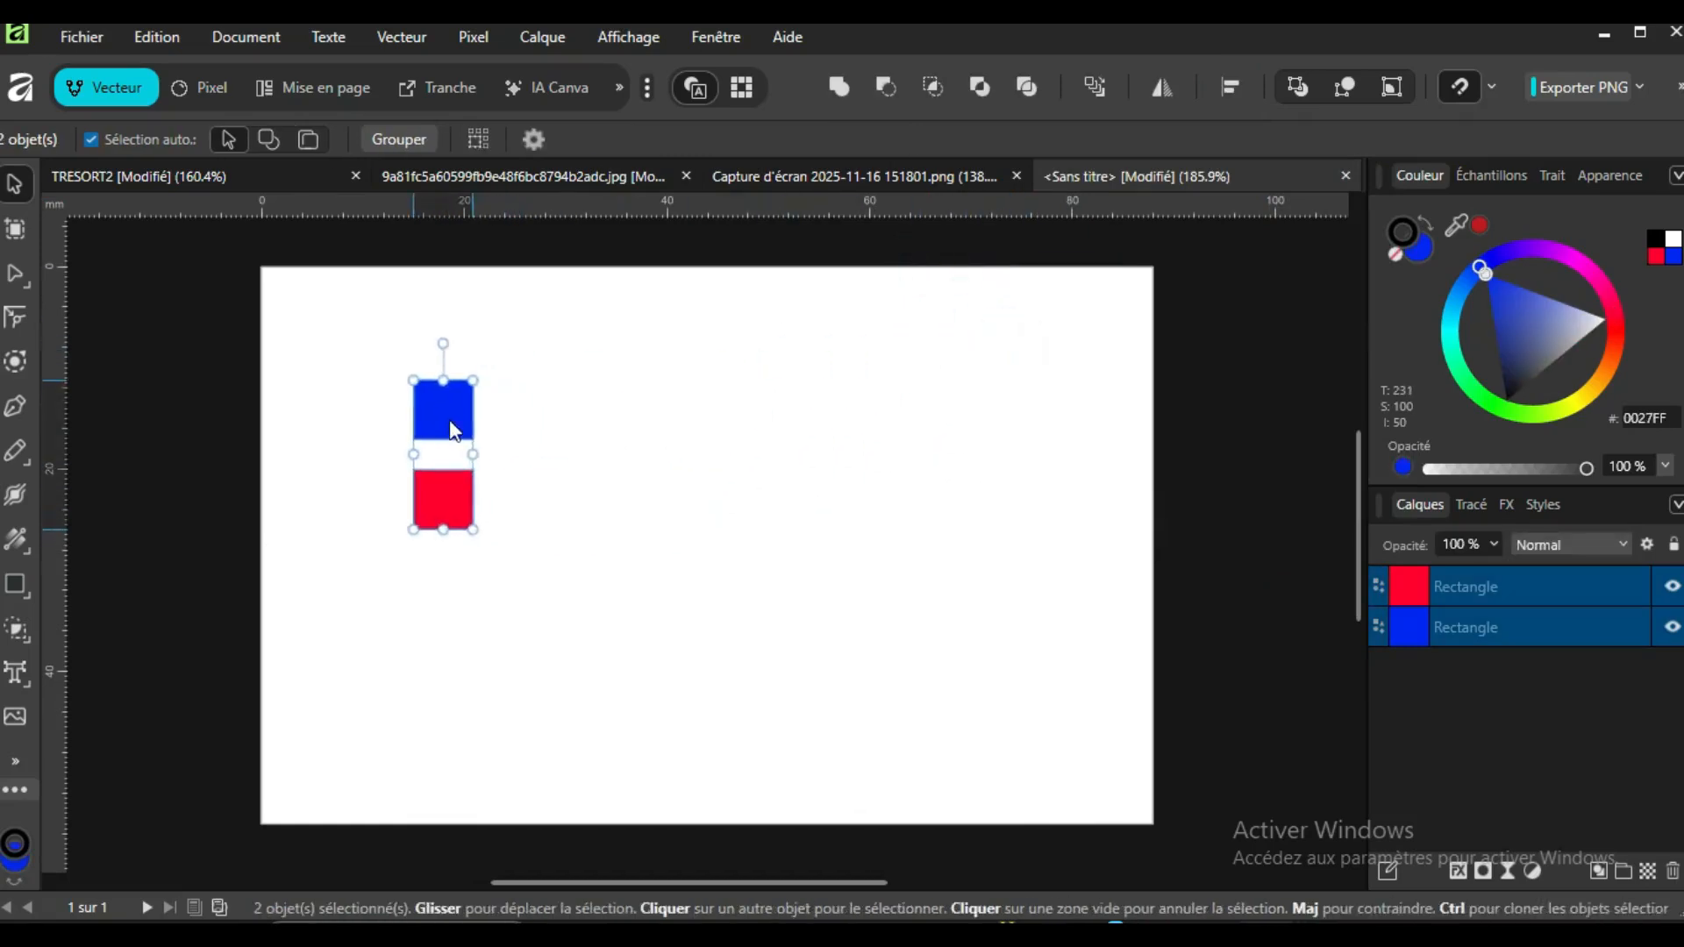
click(1260, 352)
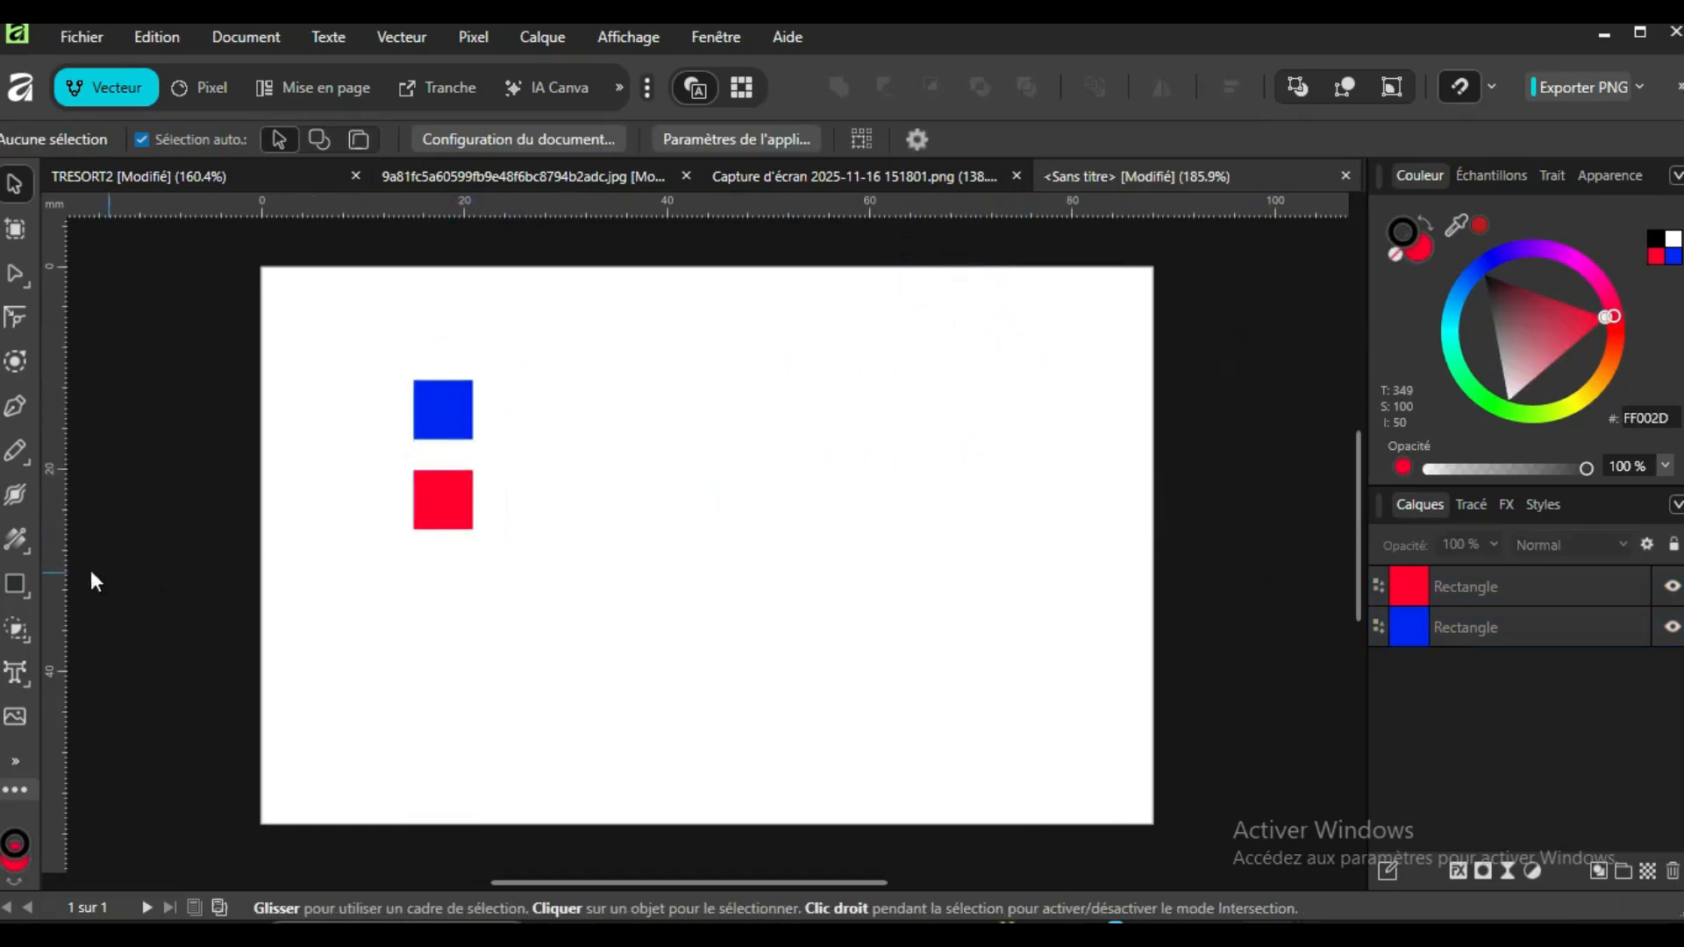
click(16, 586)
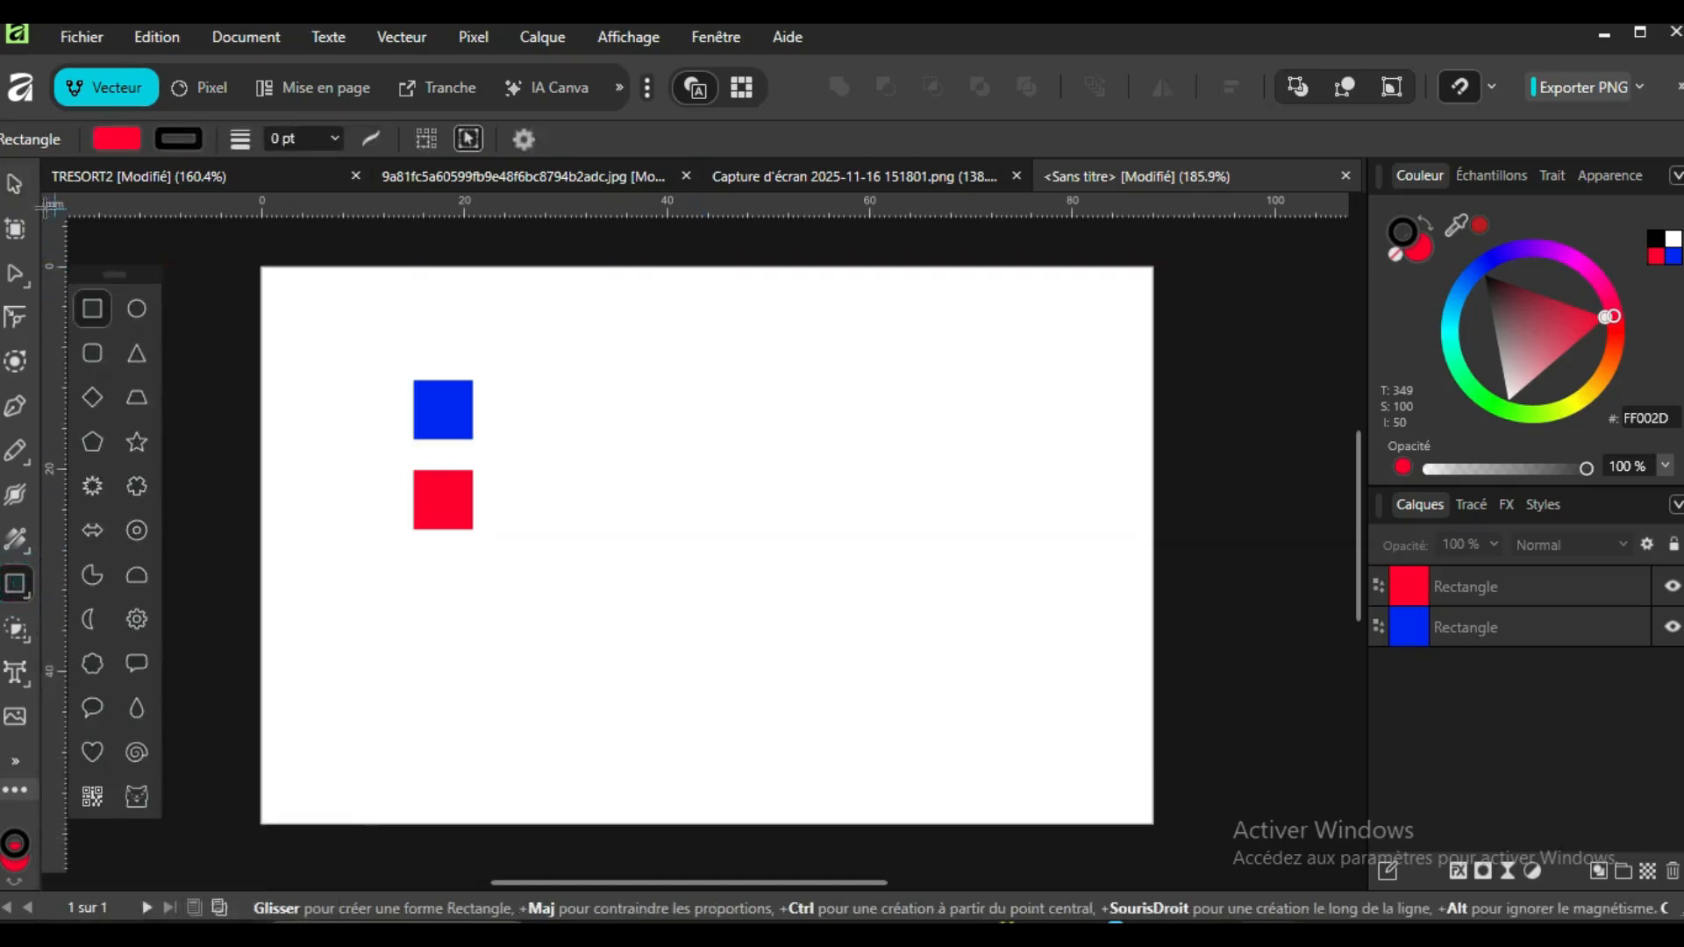
- Place a vertical guide at 42.5 mm and draw a red rectangle over the card's right part
click(15, 184)
drag(58, 271, 703, 370)
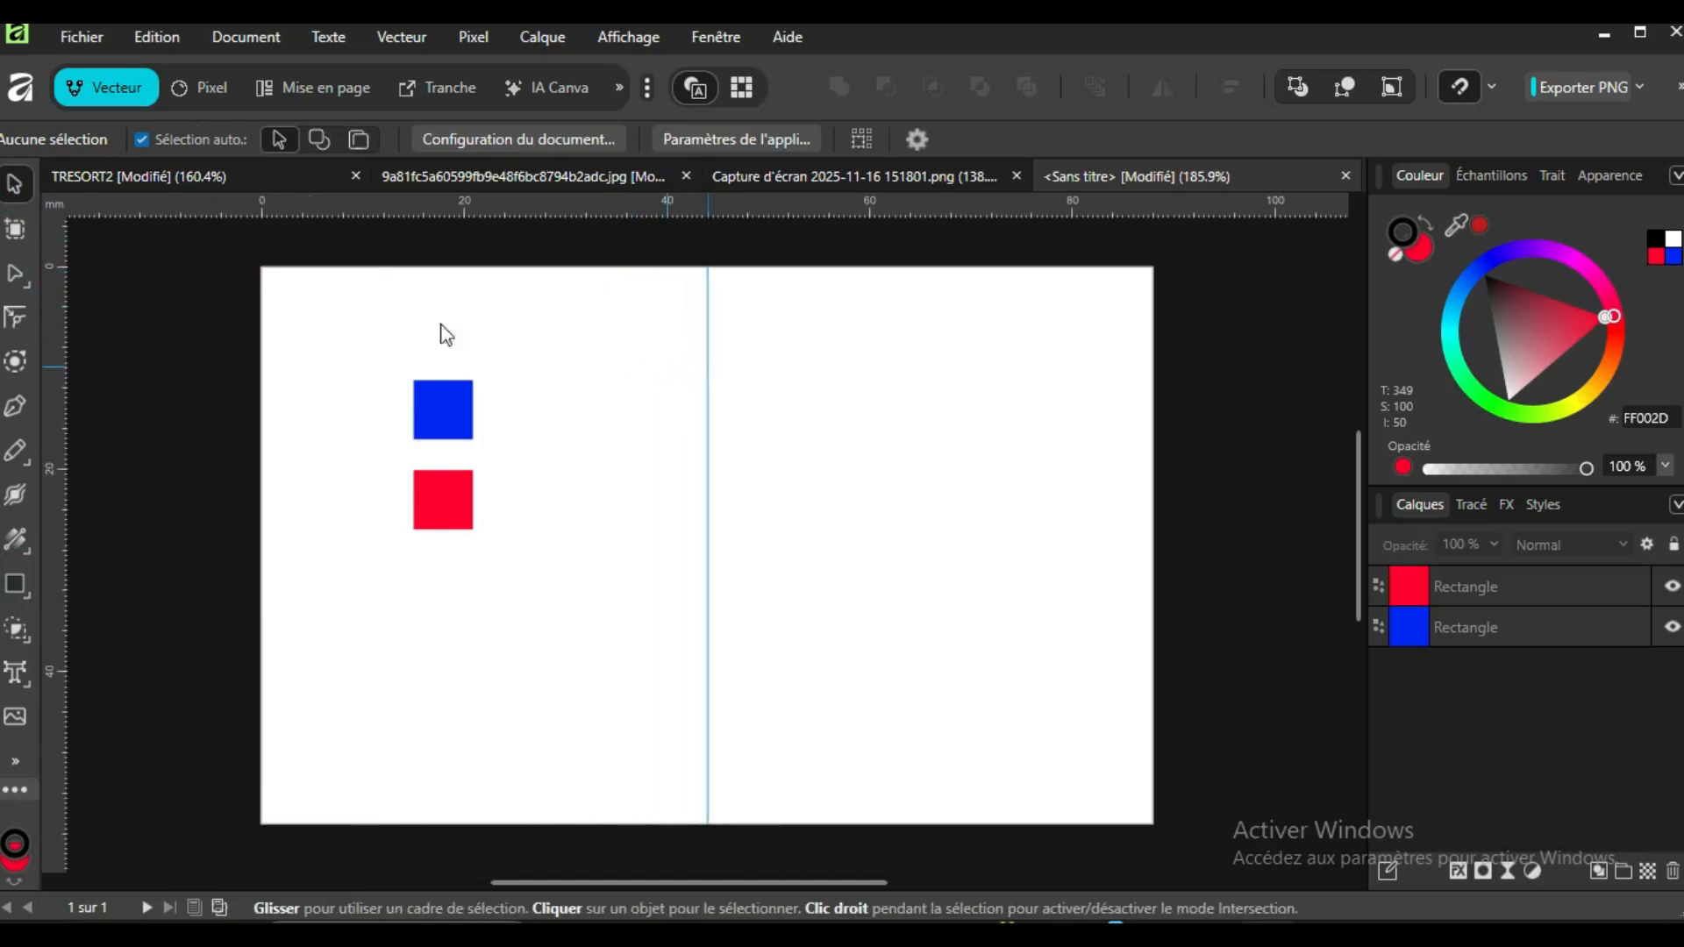
click(16, 584)
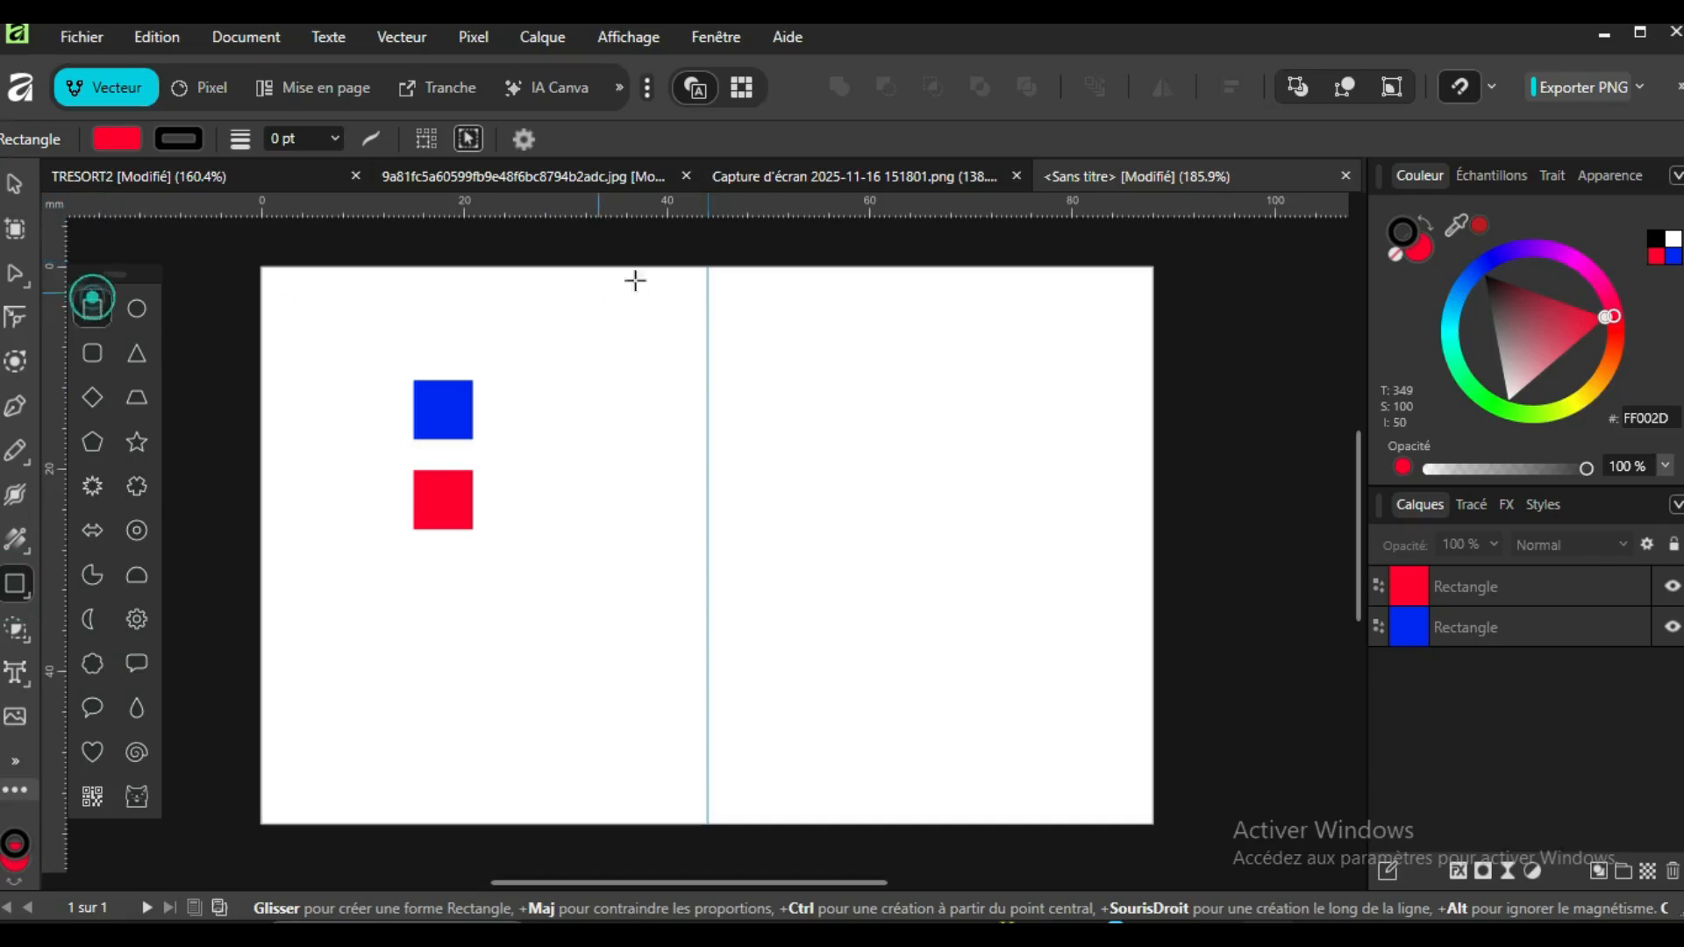
mouse_move(708, 268)
mouse_down()
mouse_move(824, 354)
mouse_move(1086, 471)
mouse_move(1177, 688)
mouse_move(1183, 824)
mouse_up()
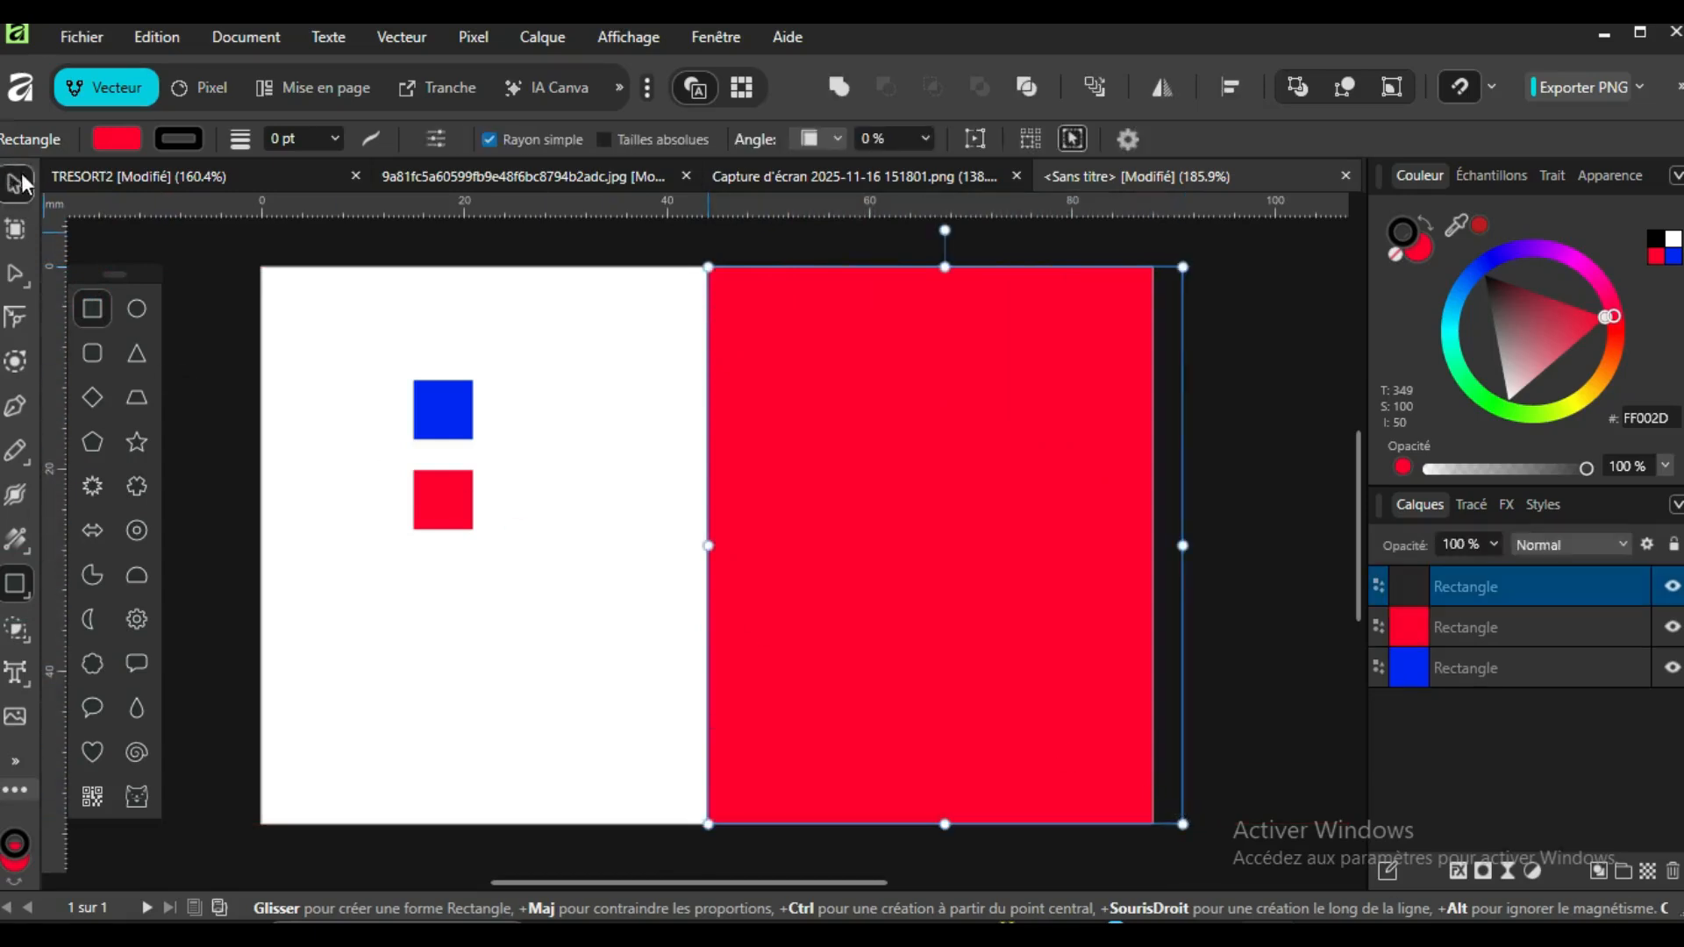
- Stretch the red panel out to the page edges and remove the guide
click(13, 186)
drag(707, 550, 611, 562)
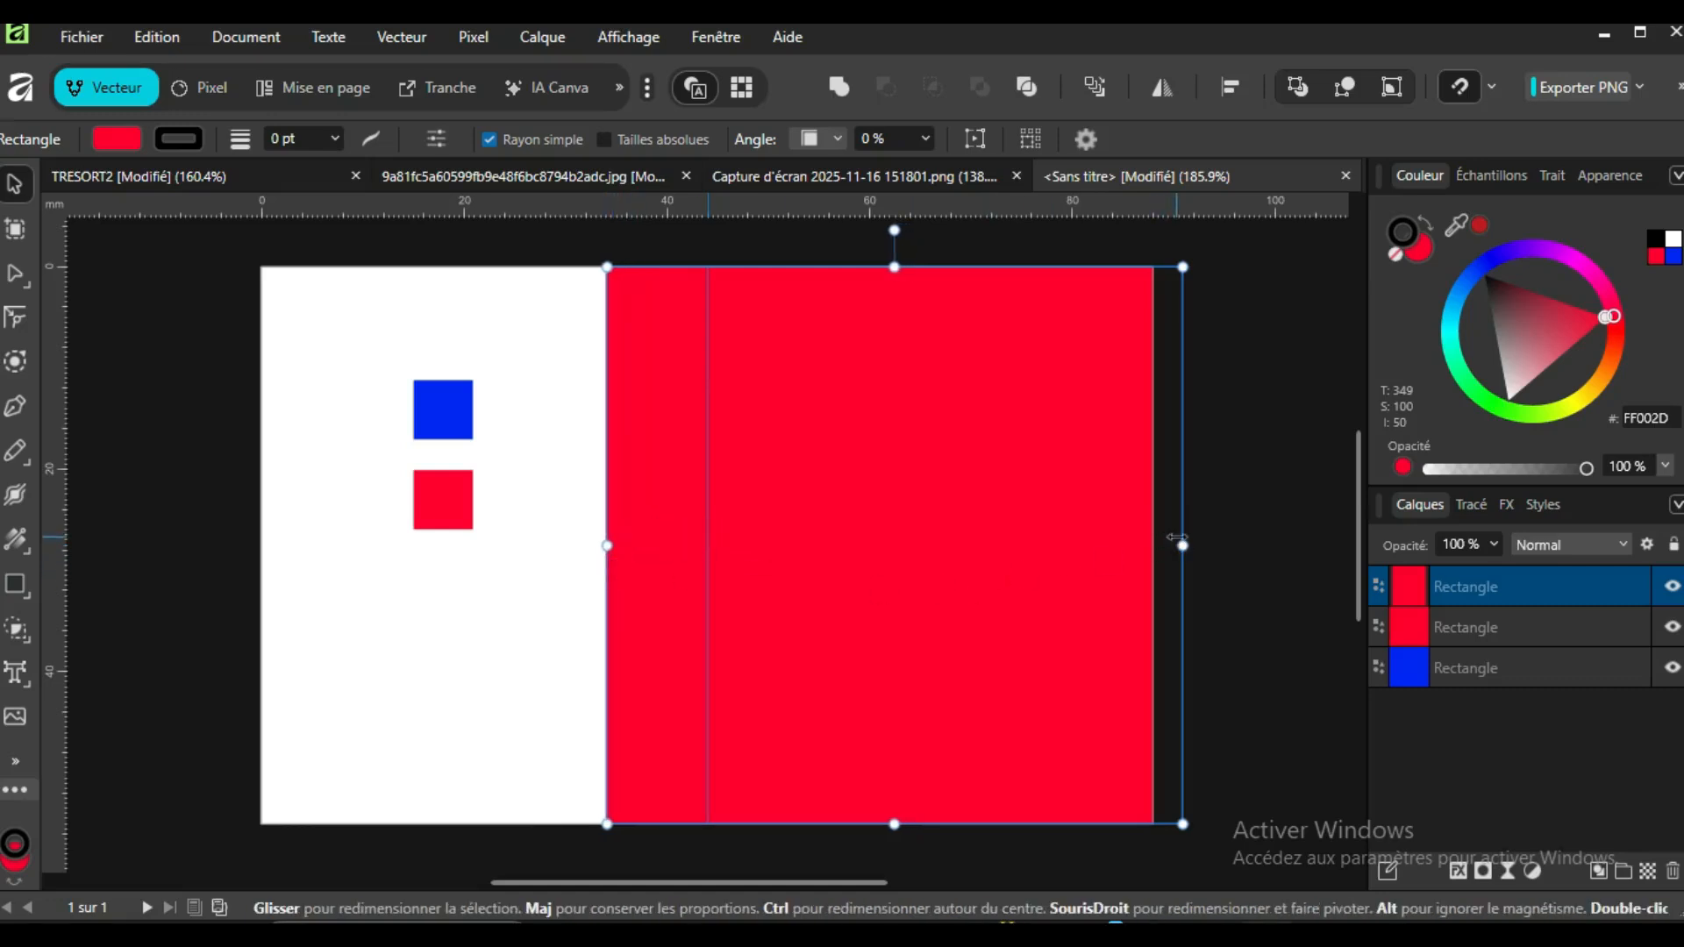
drag(1183, 545, 1154, 545)
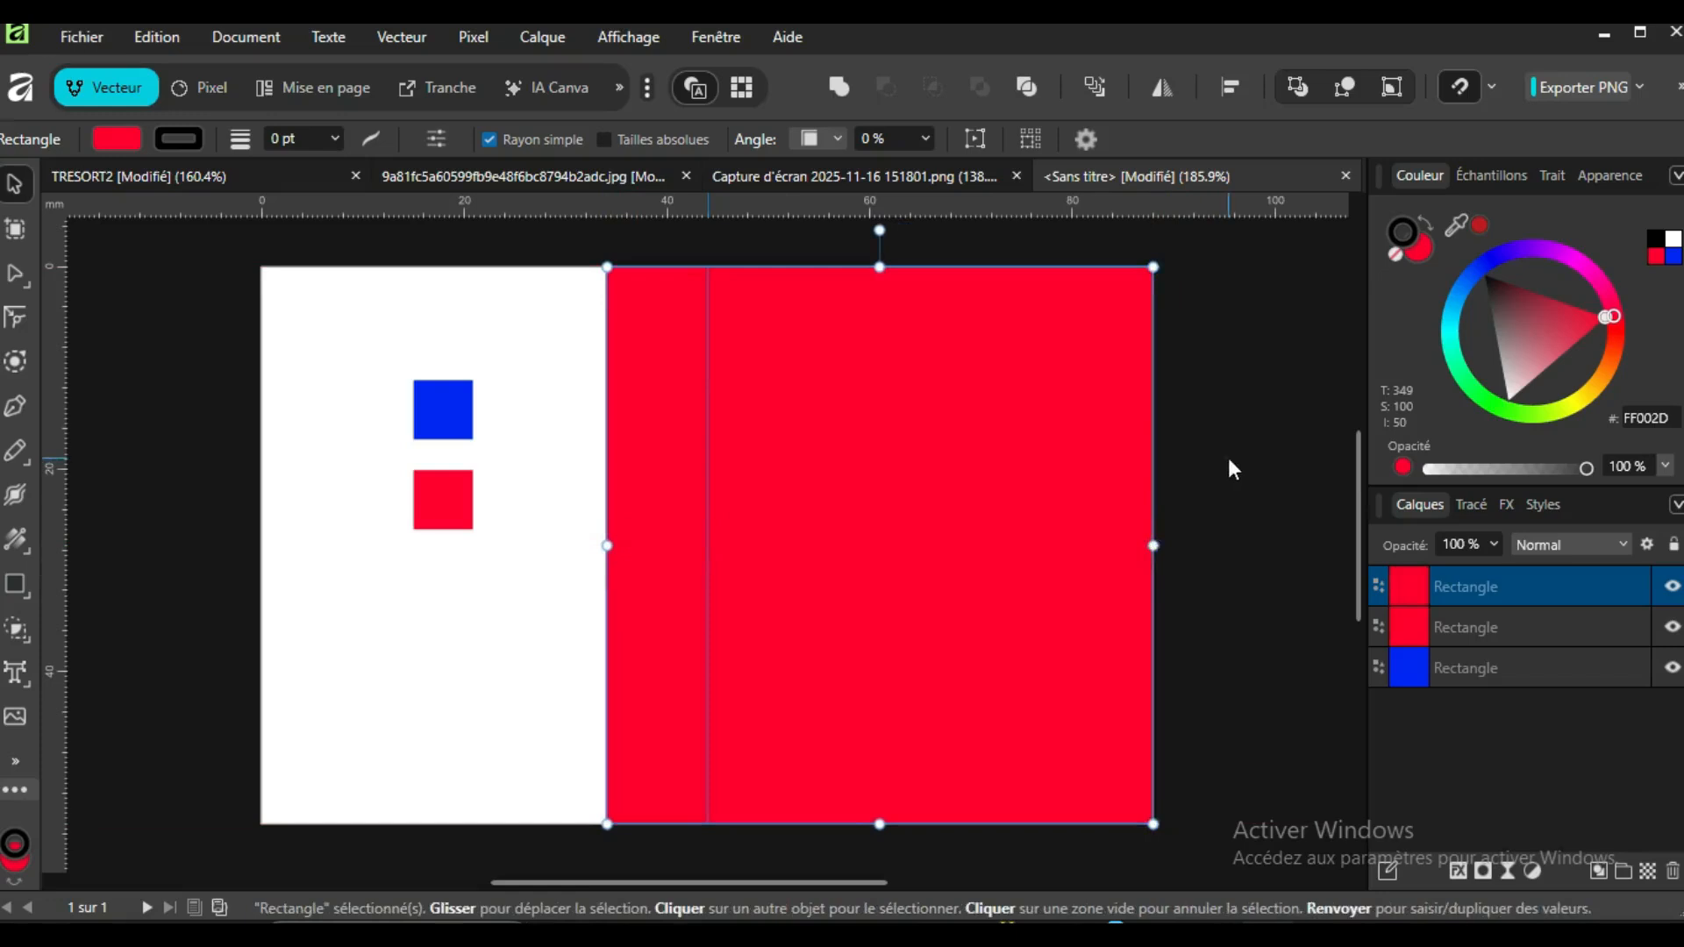
click(1228, 458)
click(768, 455)
drag(707, 443, 53, 377)
click(1287, 386)
click(356, 342)
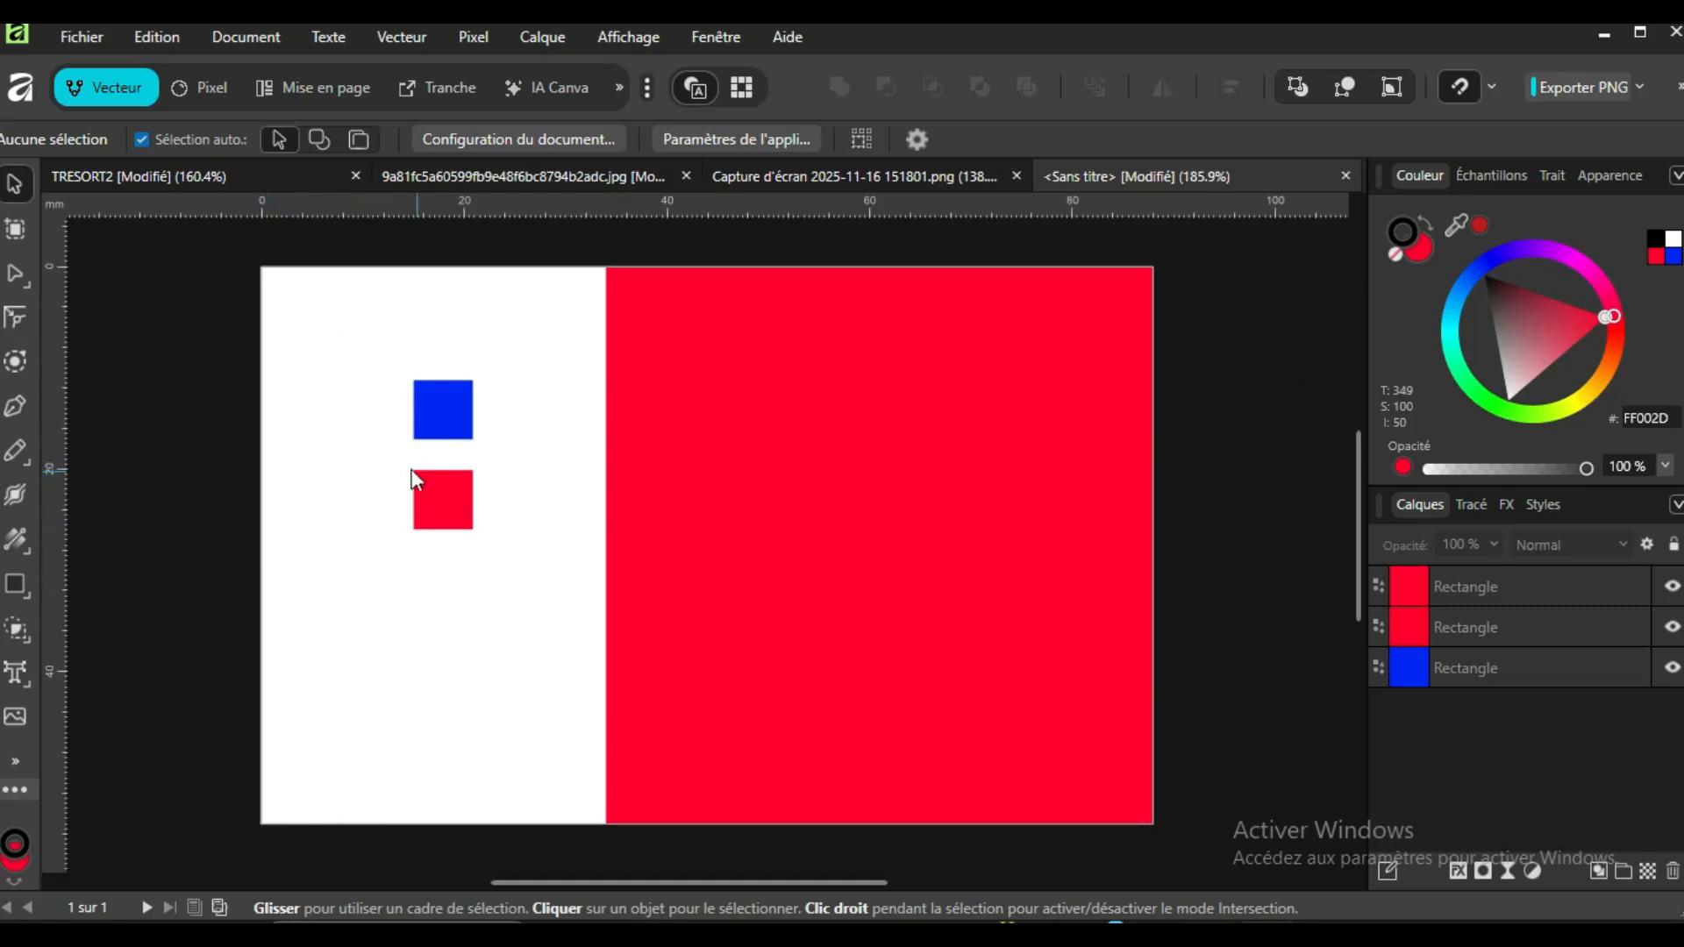
click(434, 416)
- Draw a new blue rectangle and move it up onto the red panel
right_click(17, 589)
click(114, 40)
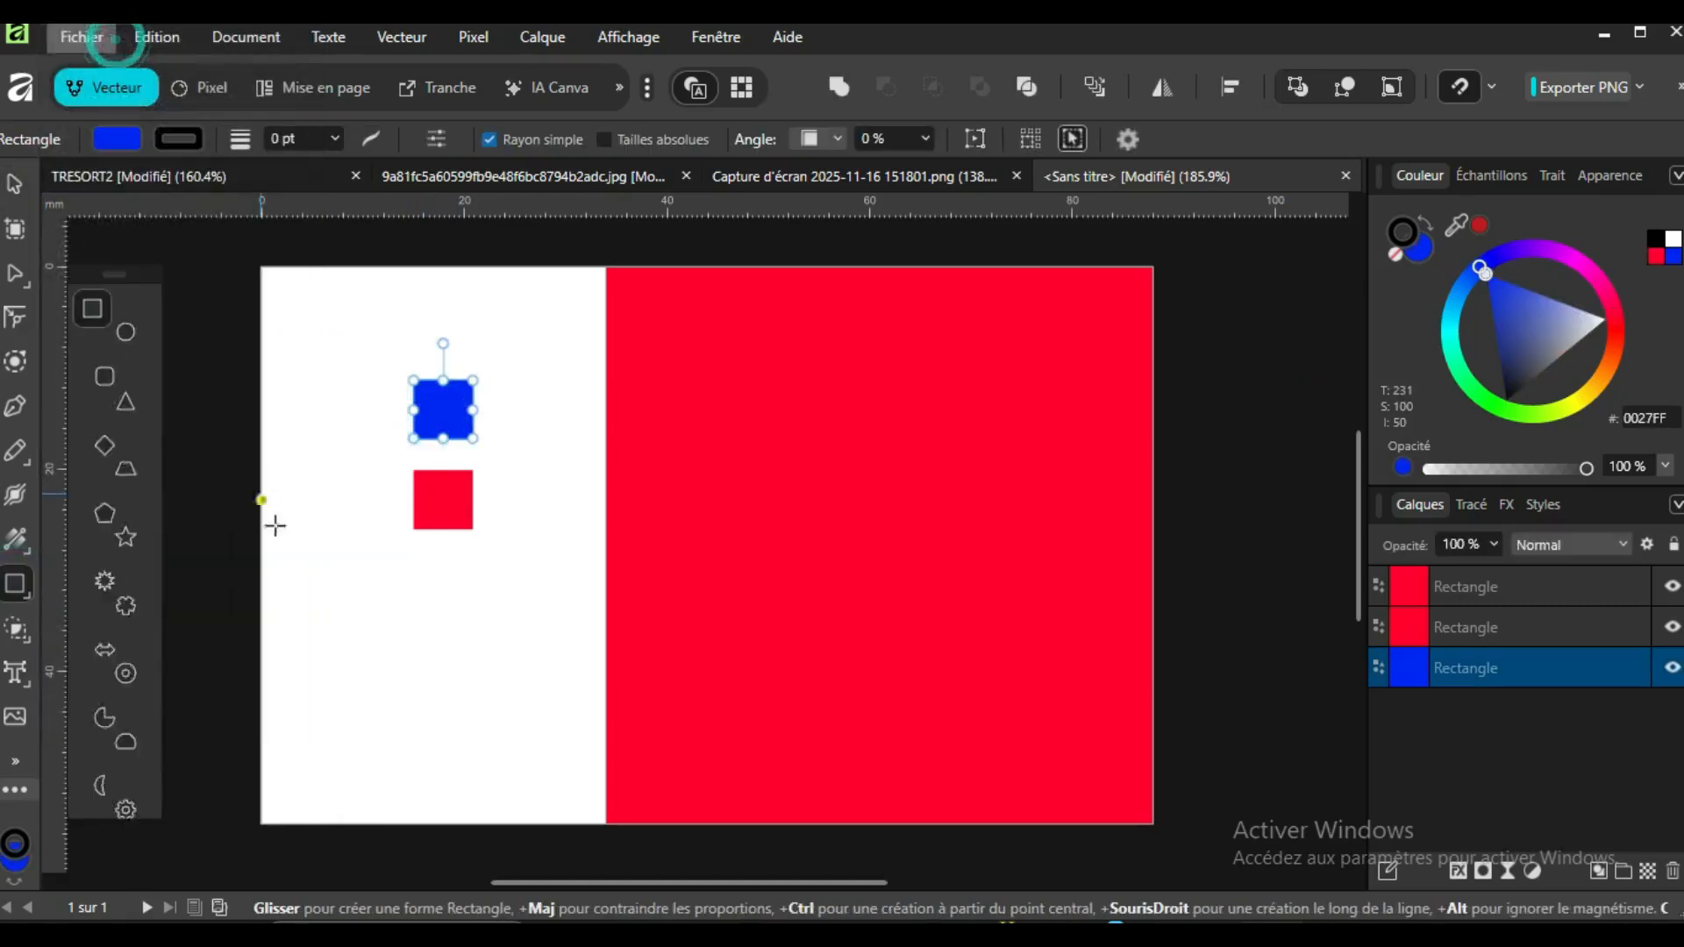
drag(308, 624, 579, 723)
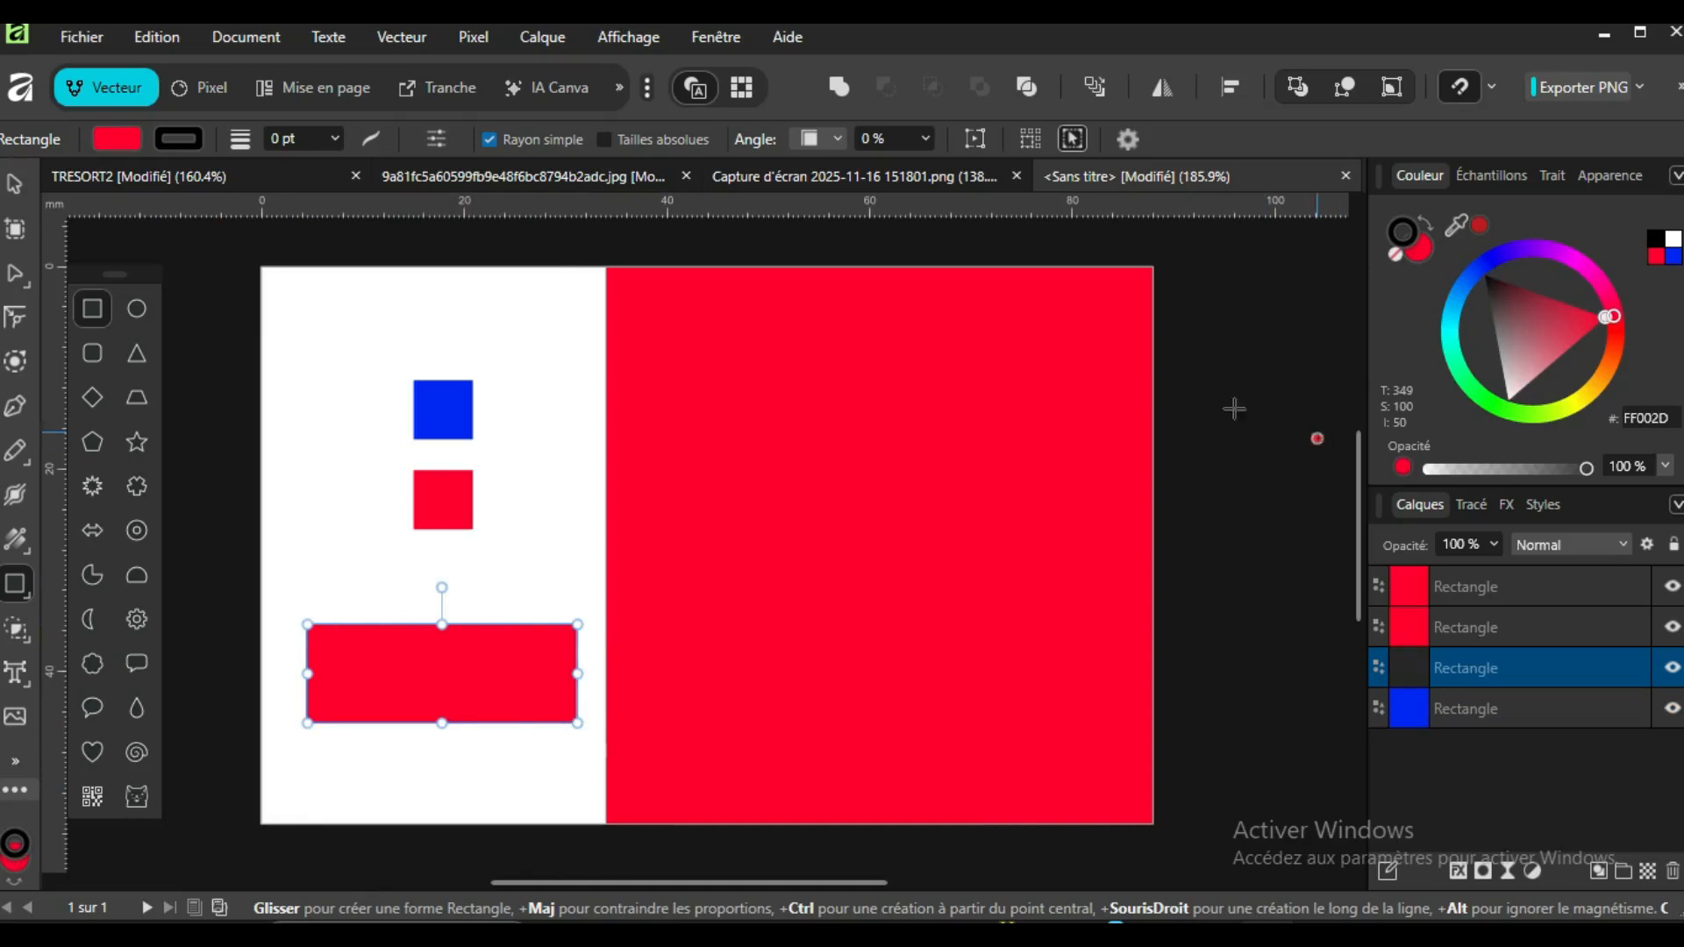
click(1675, 255)
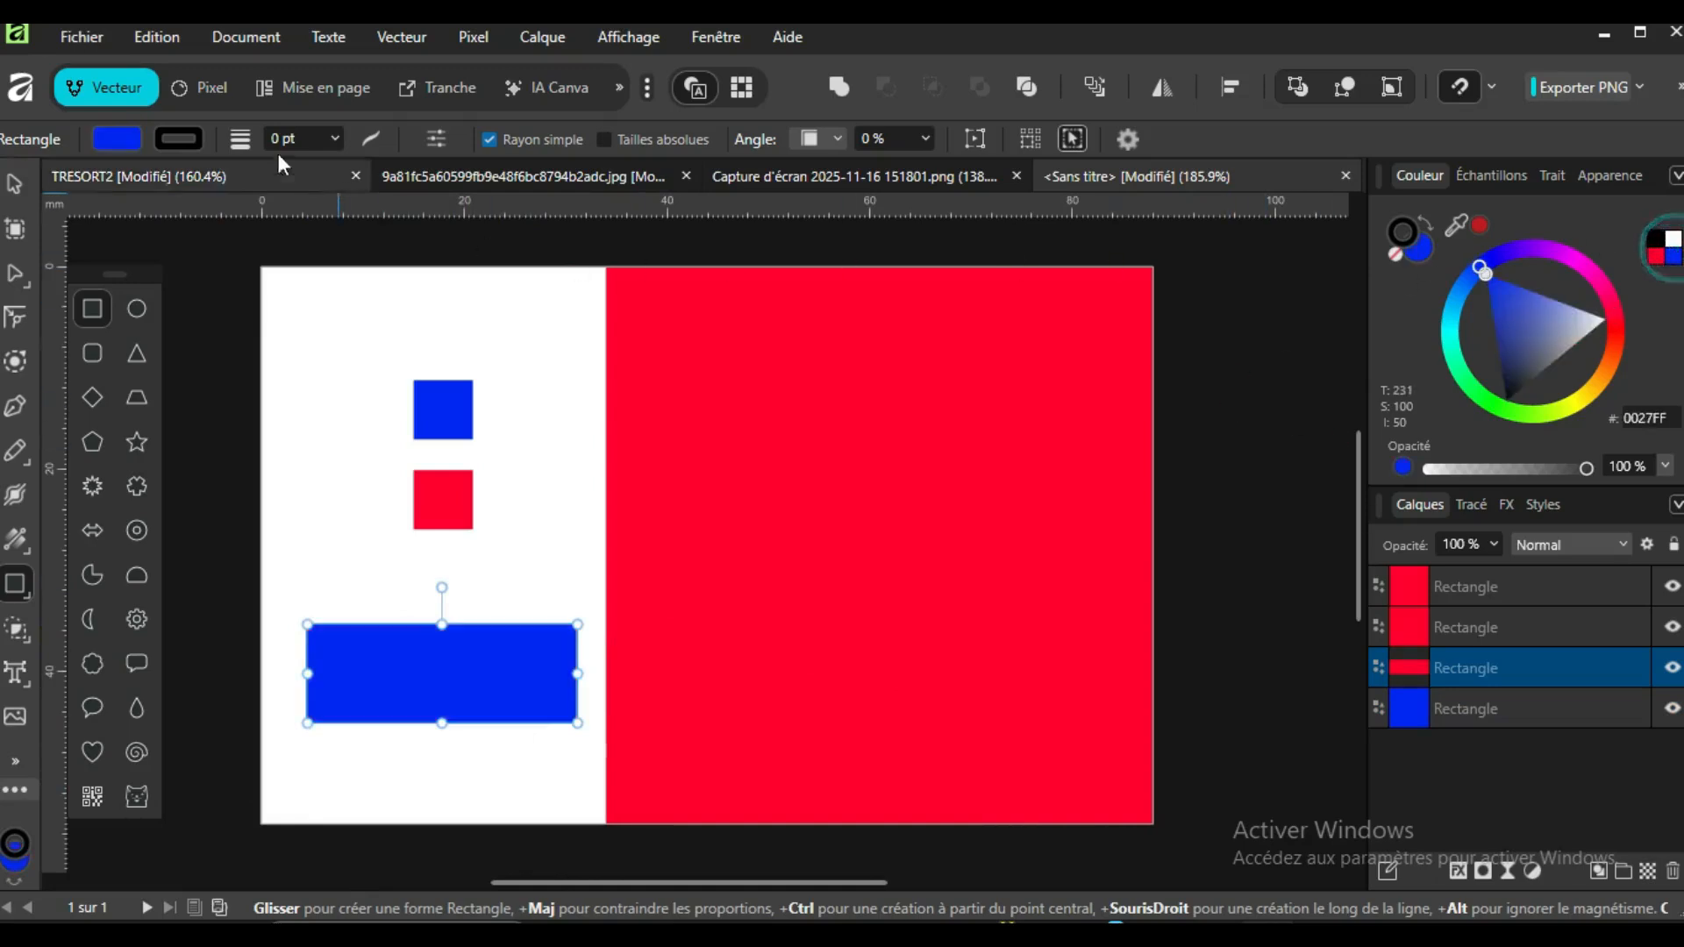
key(v)
click(266, 391)
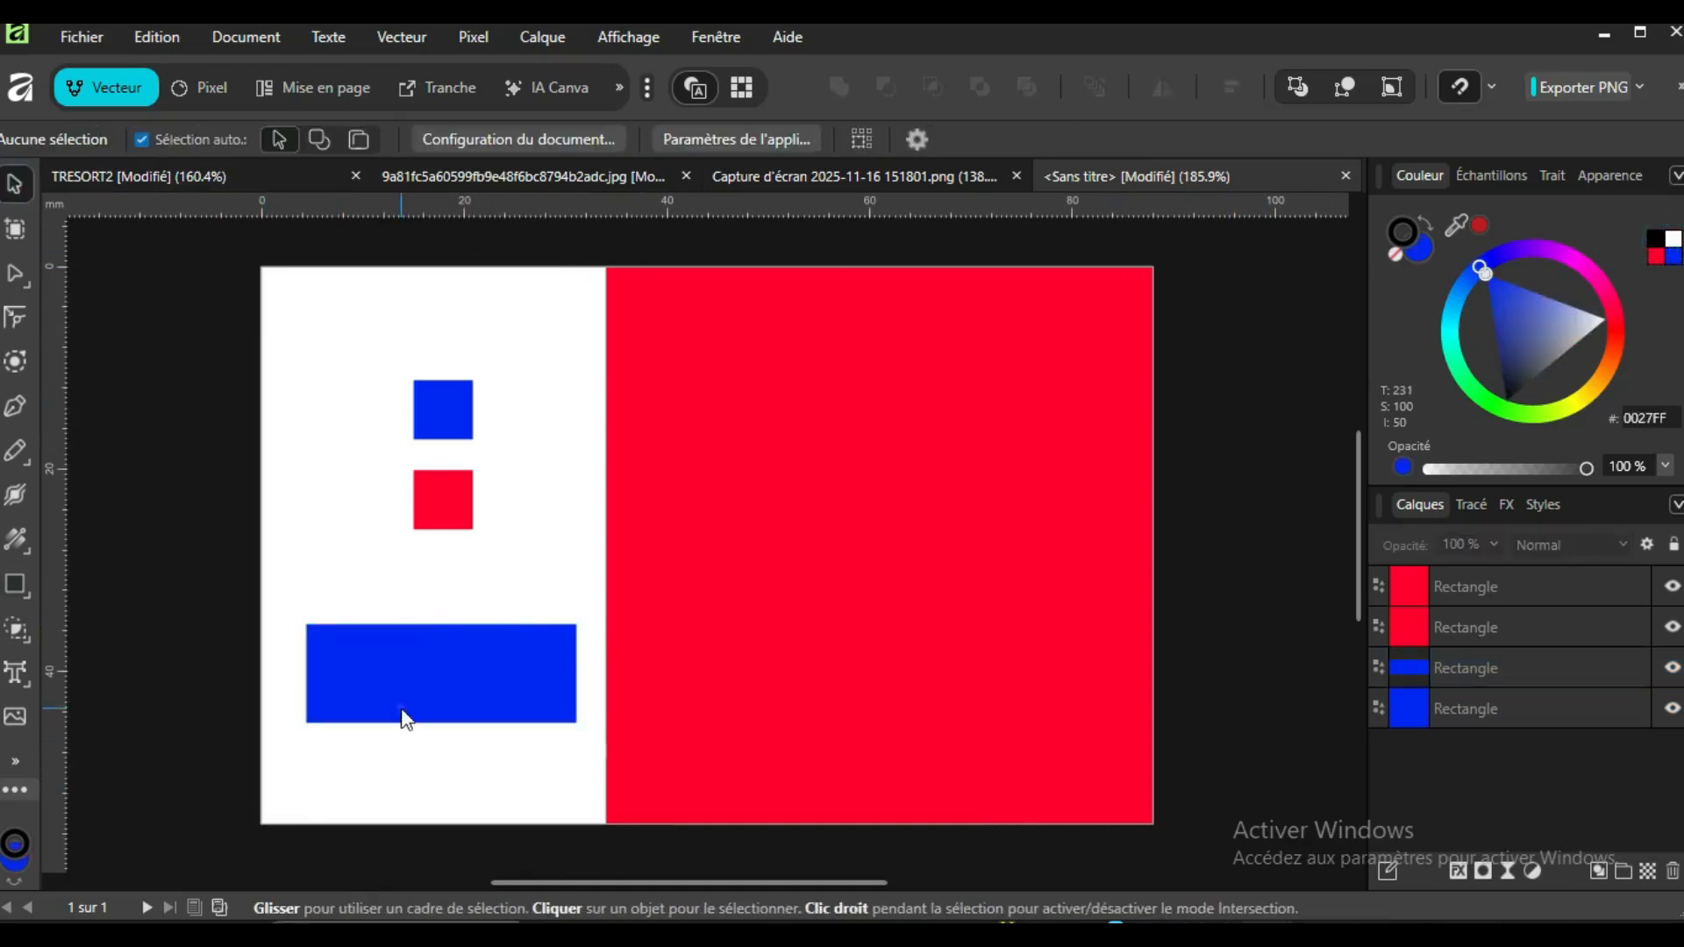
click(403, 692)
drag(404, 692, 655, 444)
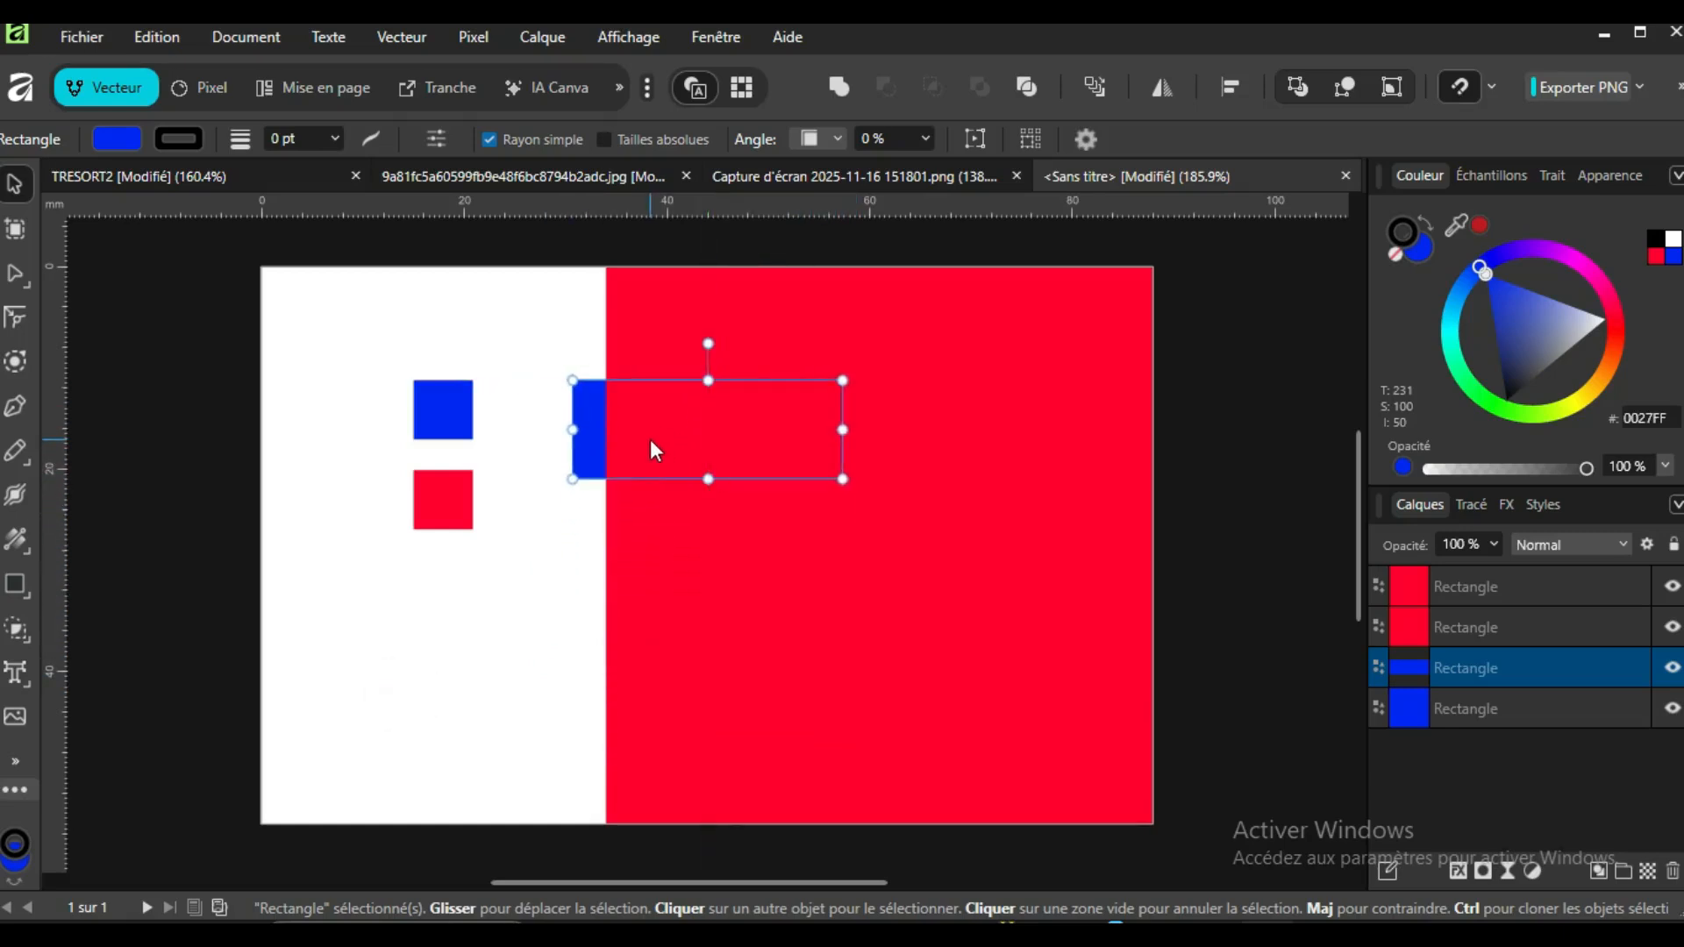
- Bring the blue rectangle to the front and stretch it to the card's right edge
click(1095, 85)
click(1133, 260)
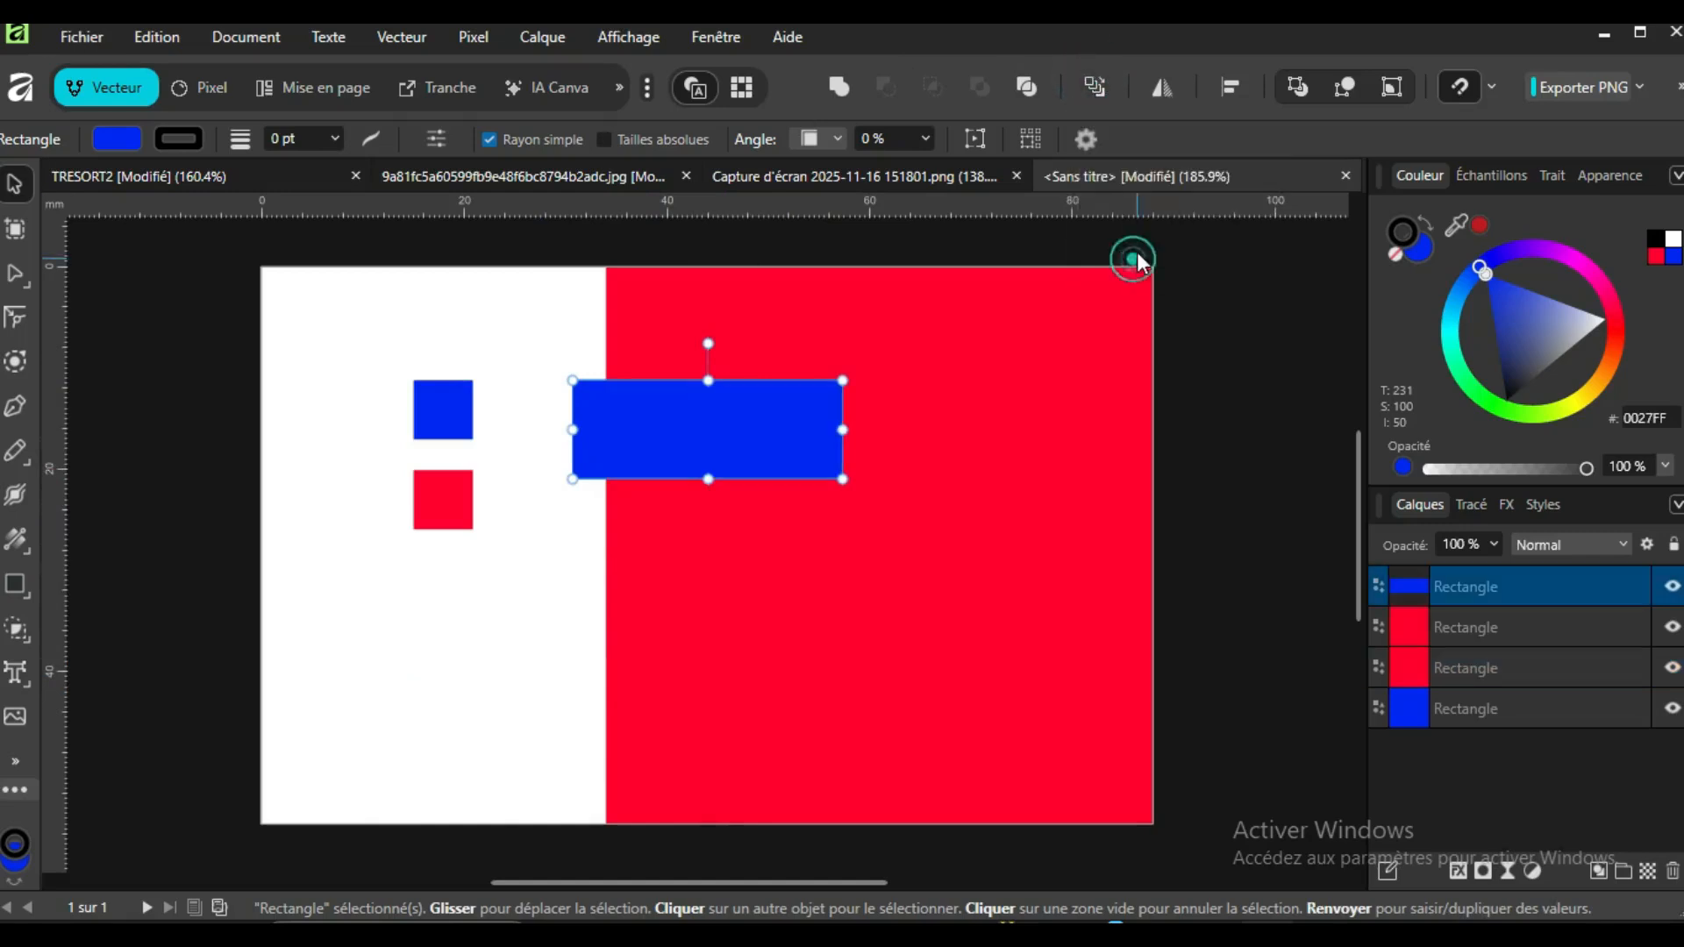
drag(842, 430, 1085, 430)
drag(834, 479, 834, 483)
click(903, 438)
drag(910, 439, 903, 426)
drag(1079, 418, 1153, 418)
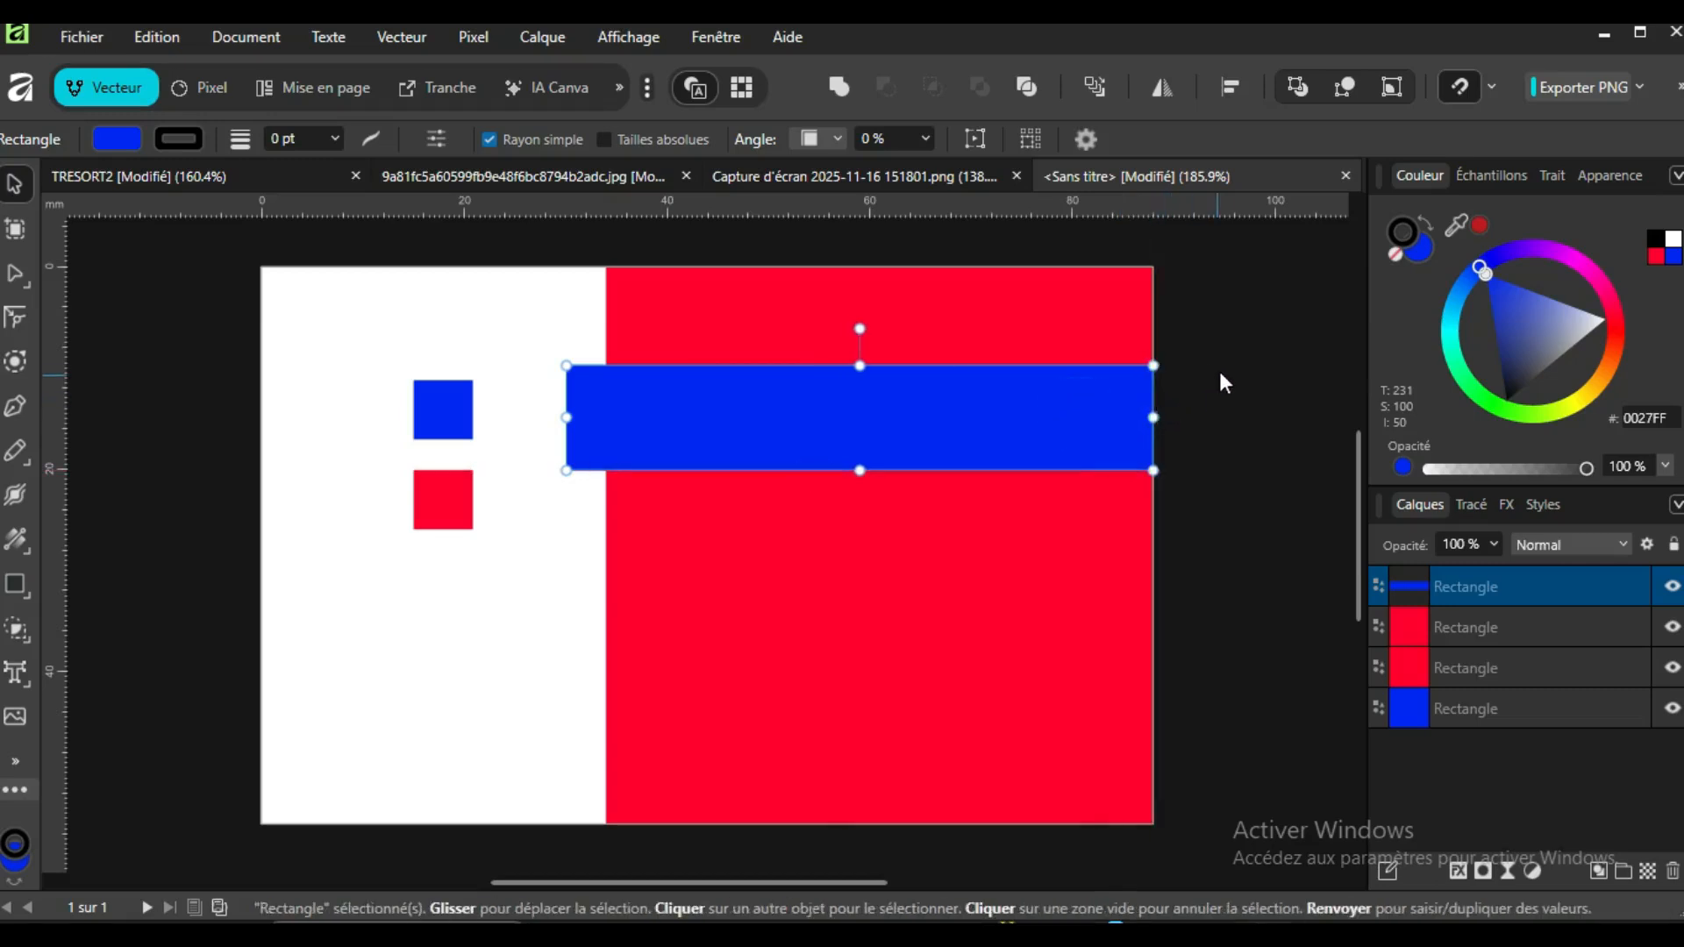
- Extend the banner's left end slightly and nudge the banner a little higher
click(1221, 379)
click(779, 400)
drag(569, 417, 562, 418)
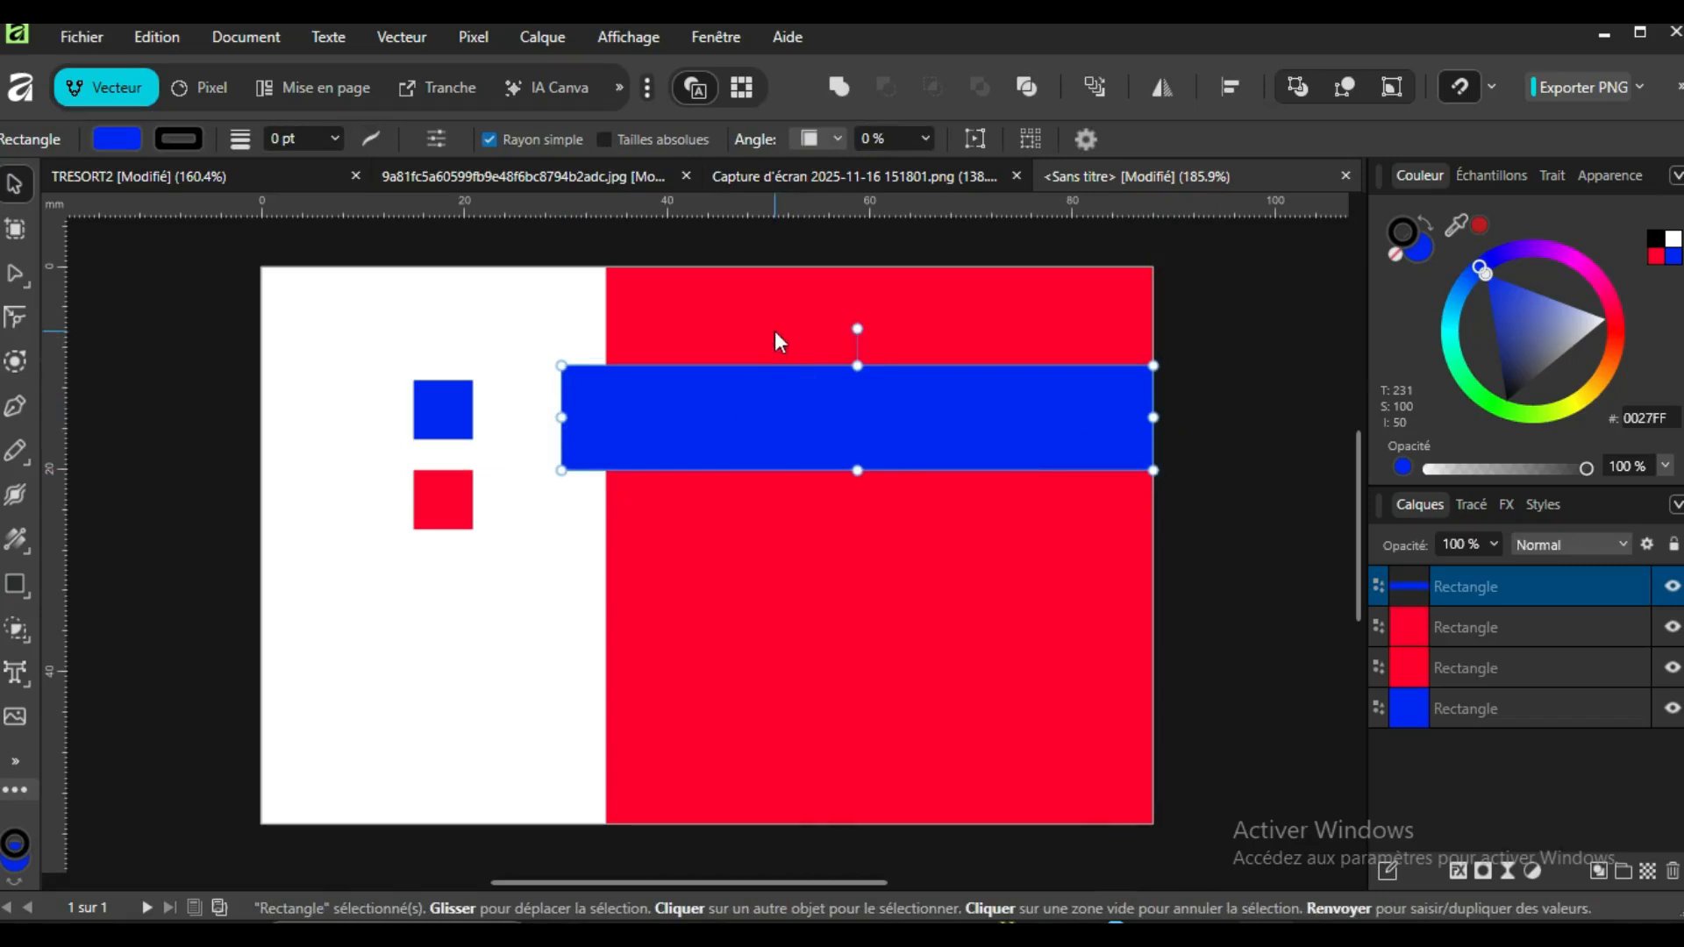
click(1218, 379)
click(889, 403)
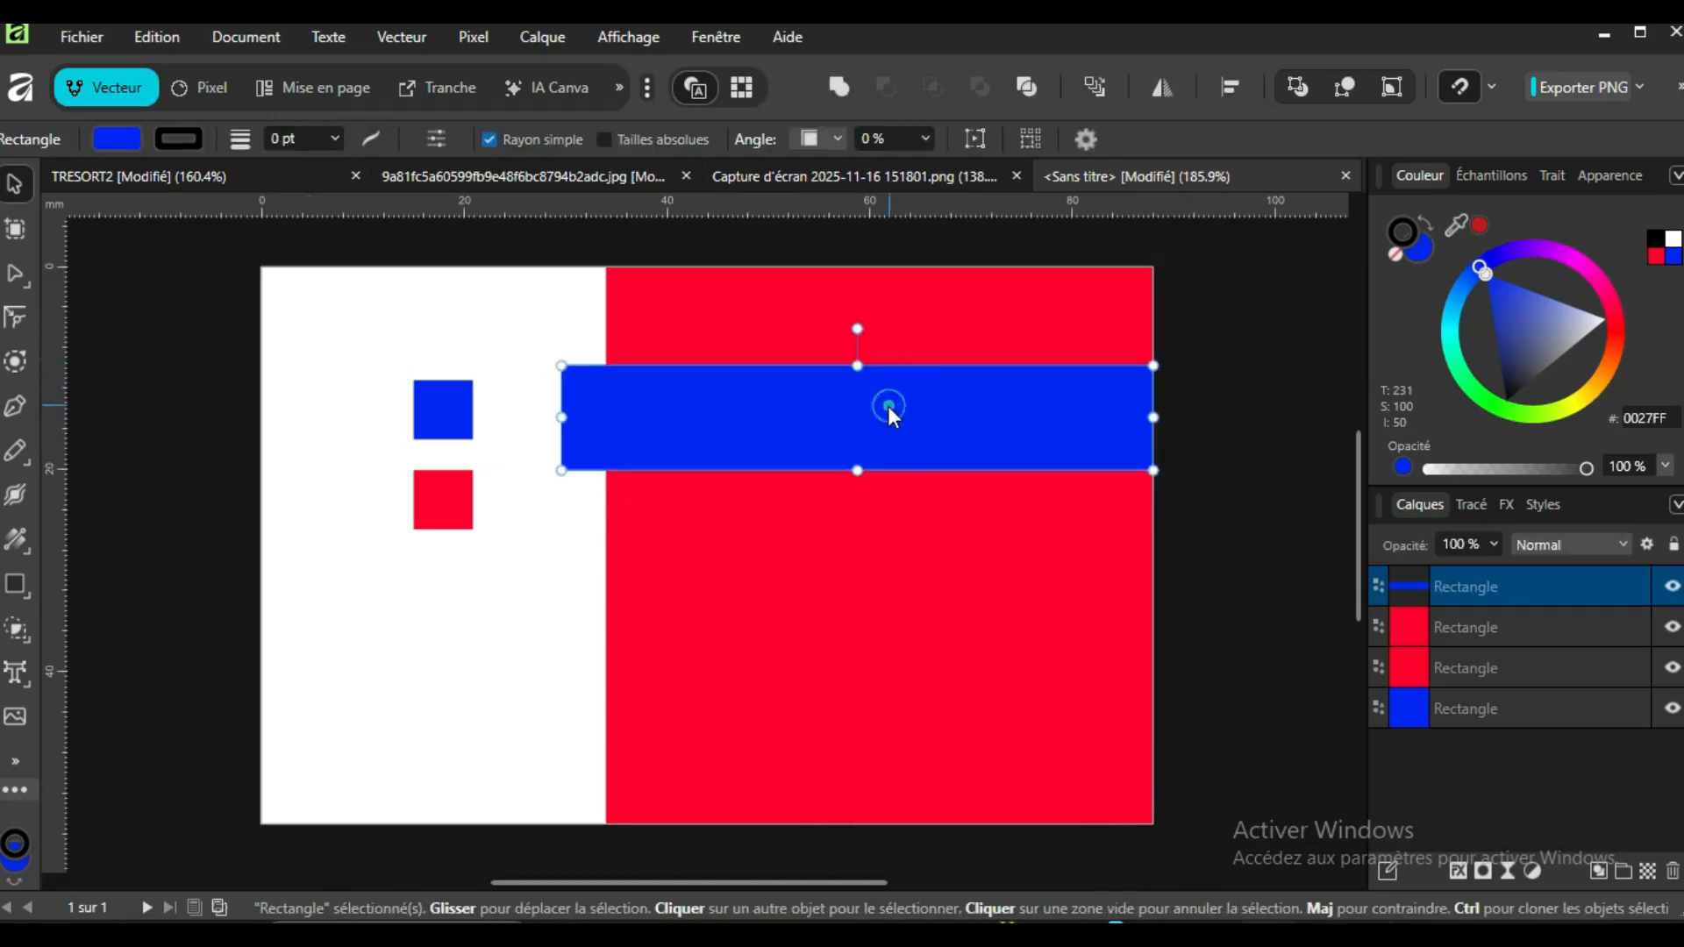
drag(887, 407, 888, 399)
click(1198, 308)
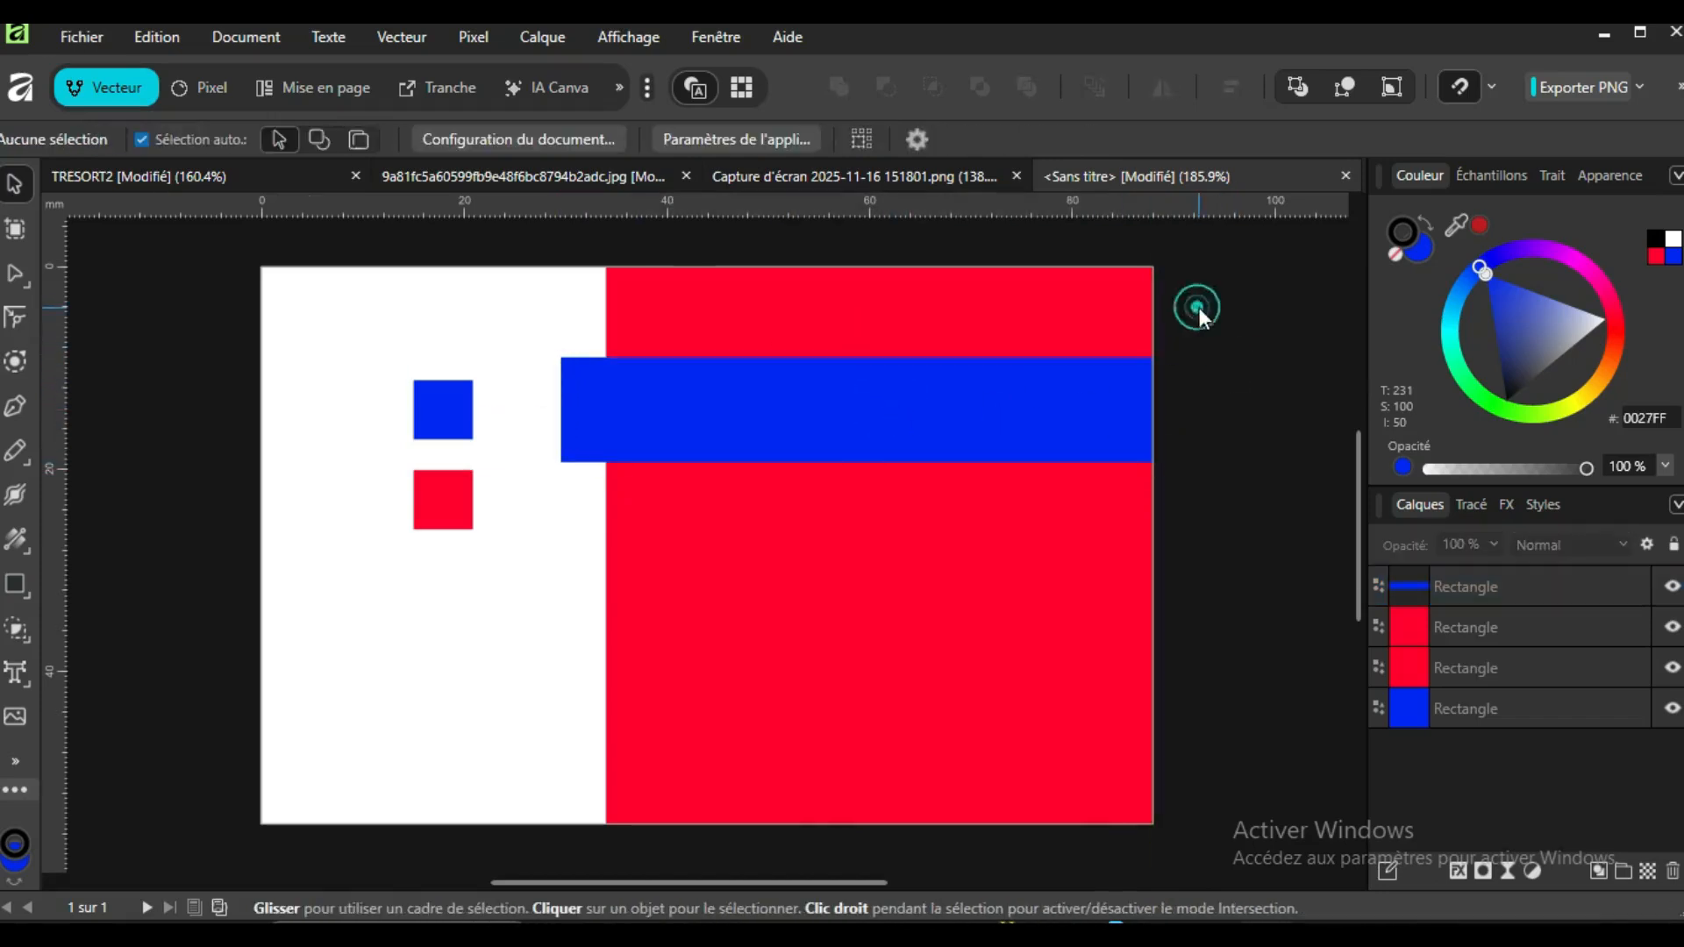
- Draw a small blue triangle below the banner's left end and set its apex to 100%
scroll(518, 380, up, 2)
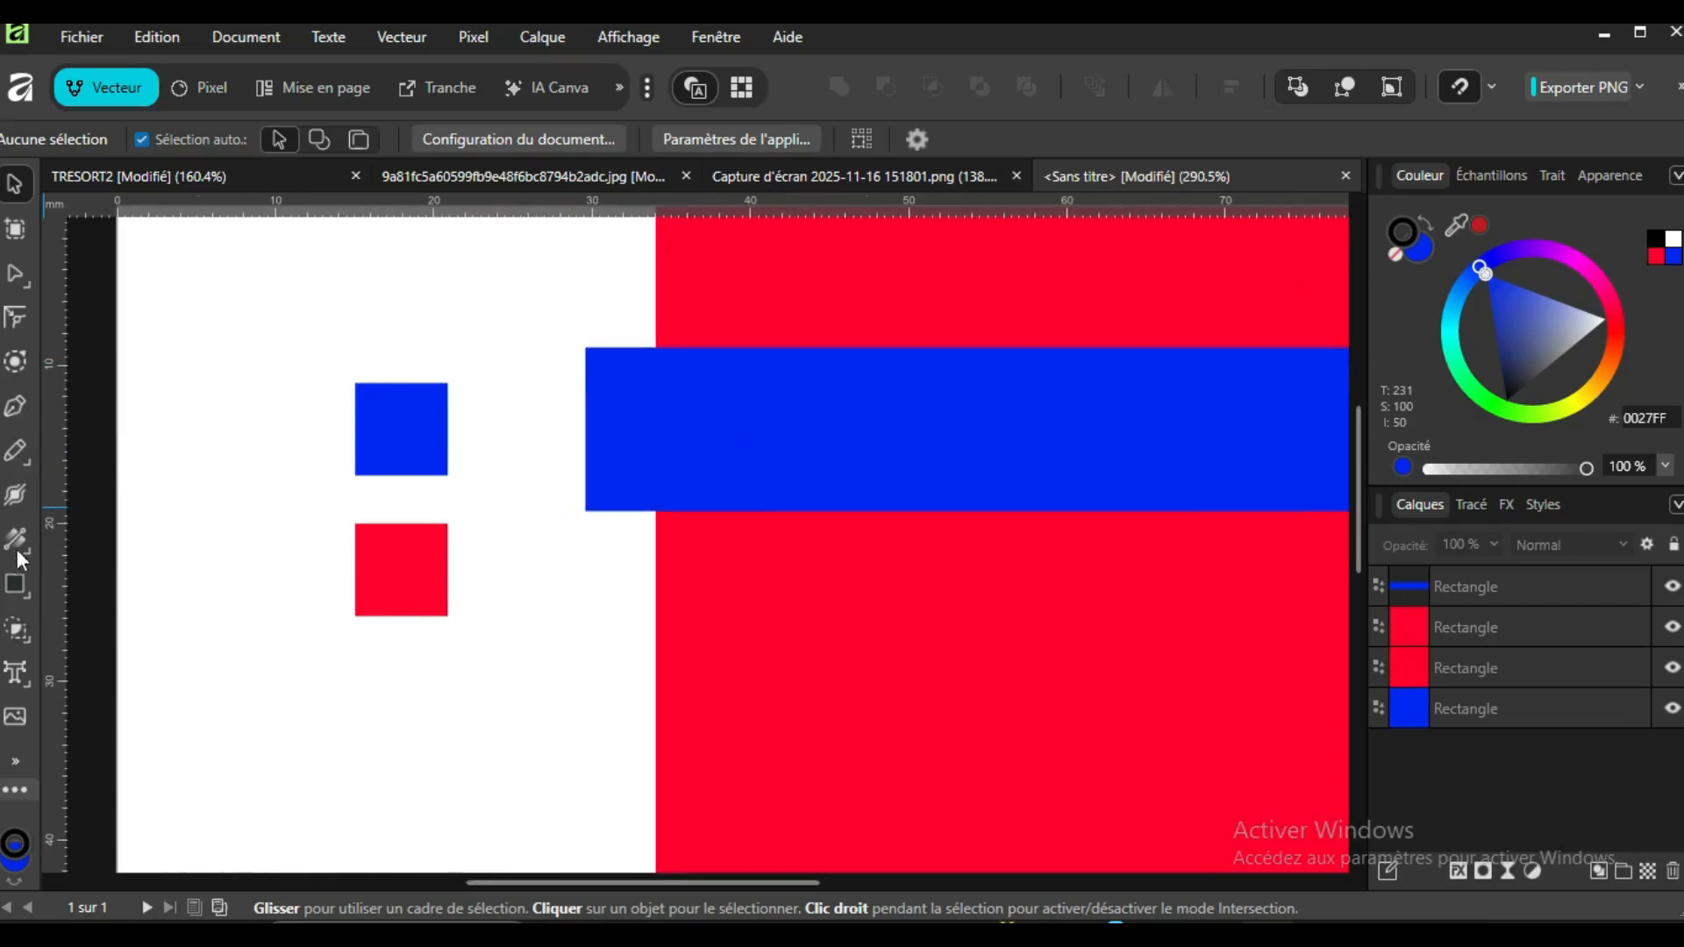
click(14, 582)
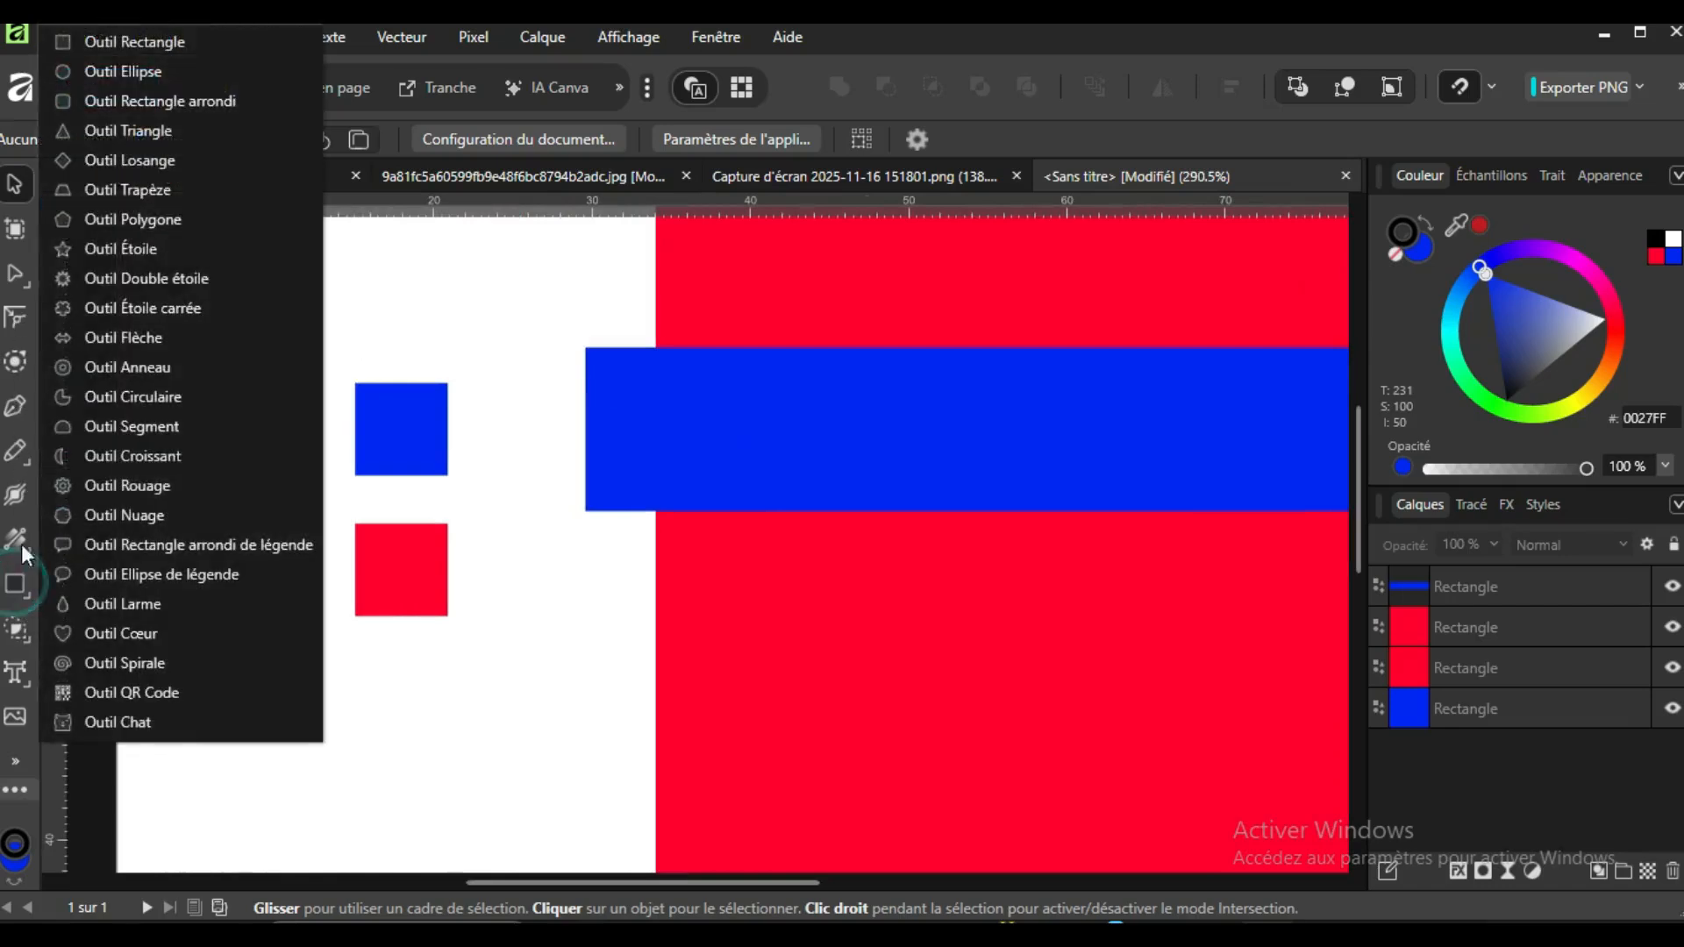
click(98, 137)
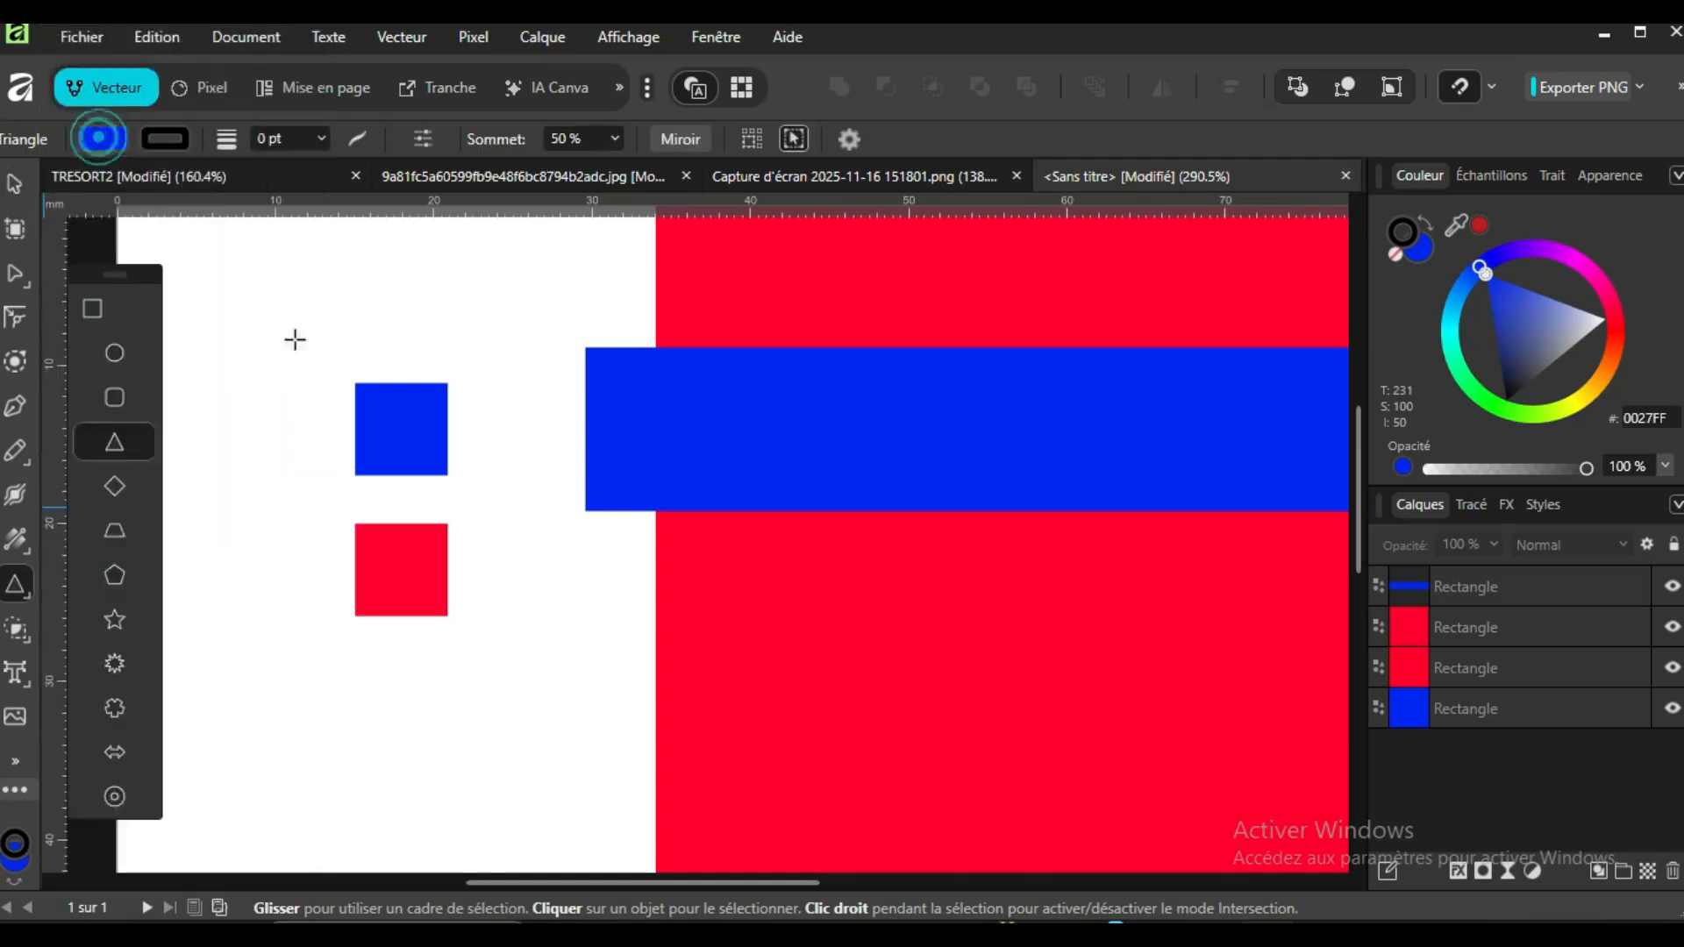
drag(540, 492, 666, 616)
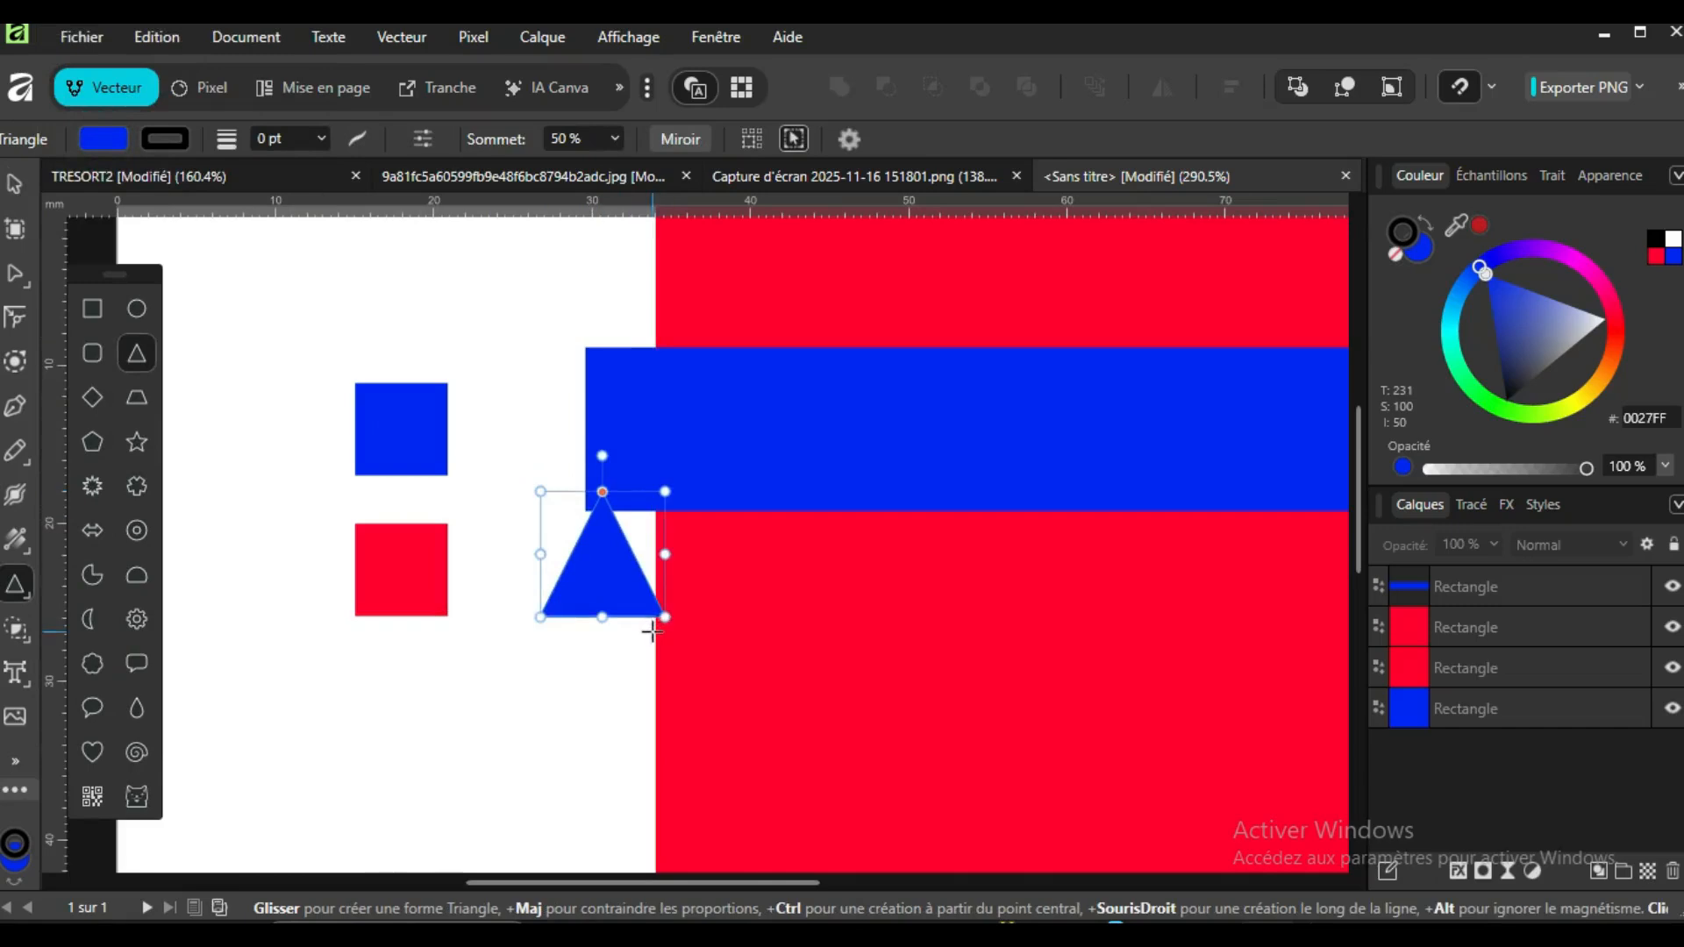
drag(602, 492, 666, 492)
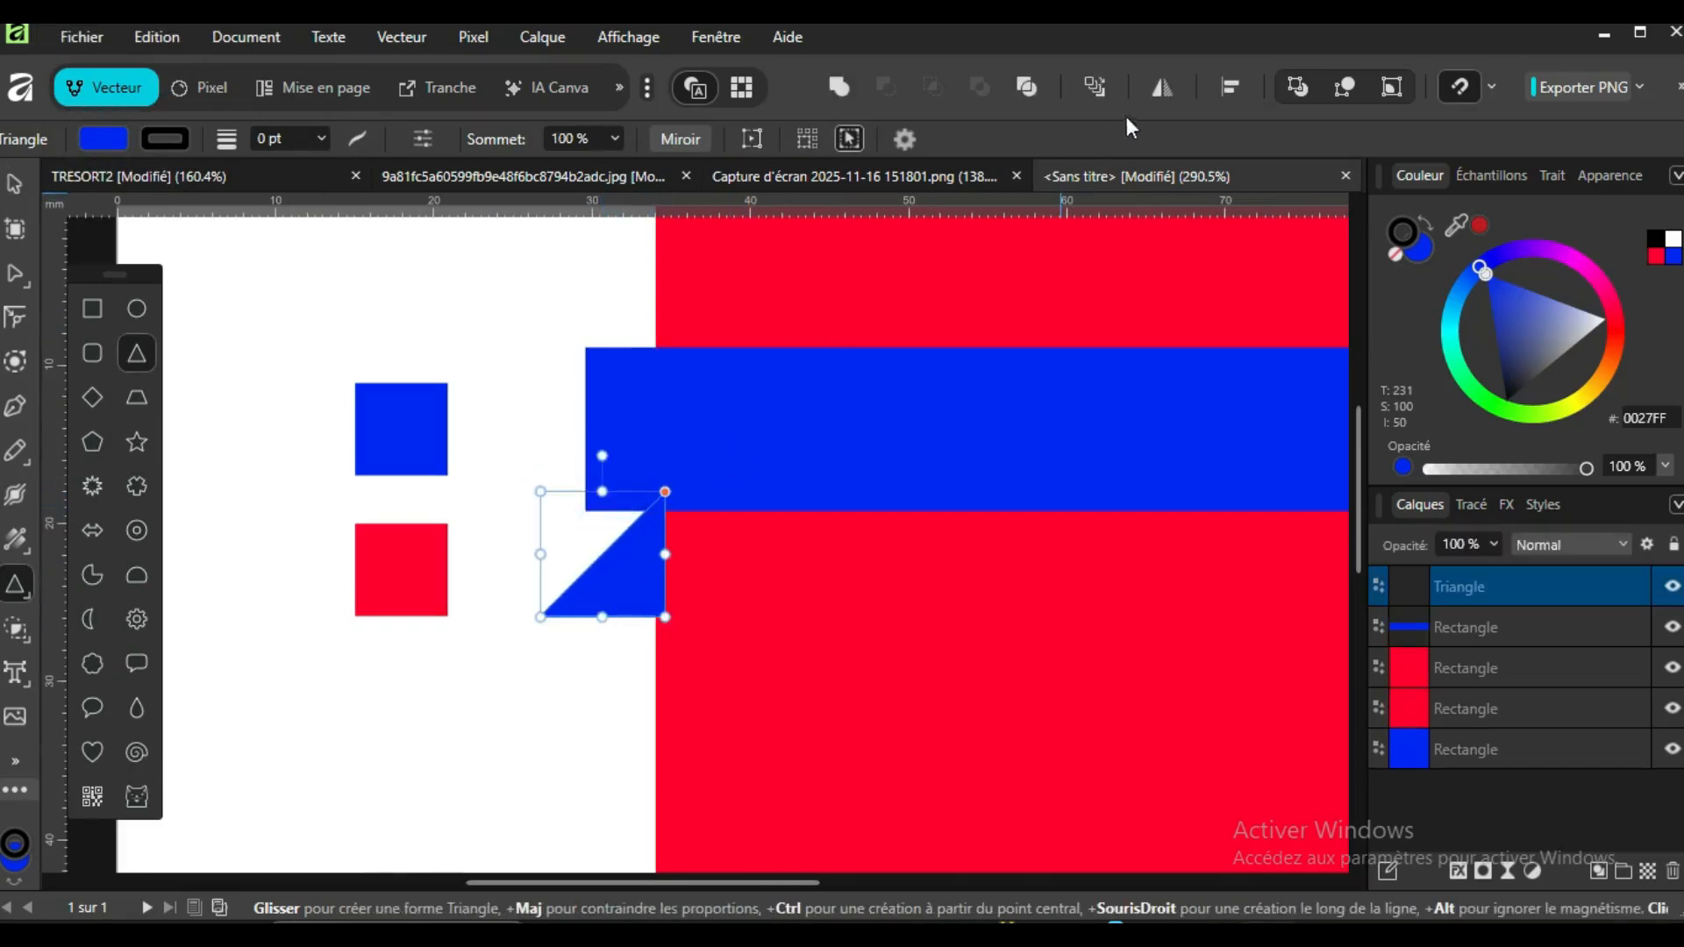
- Flip the triangle vertically and horizontally
click(1163, 87)
click(1185, 172)
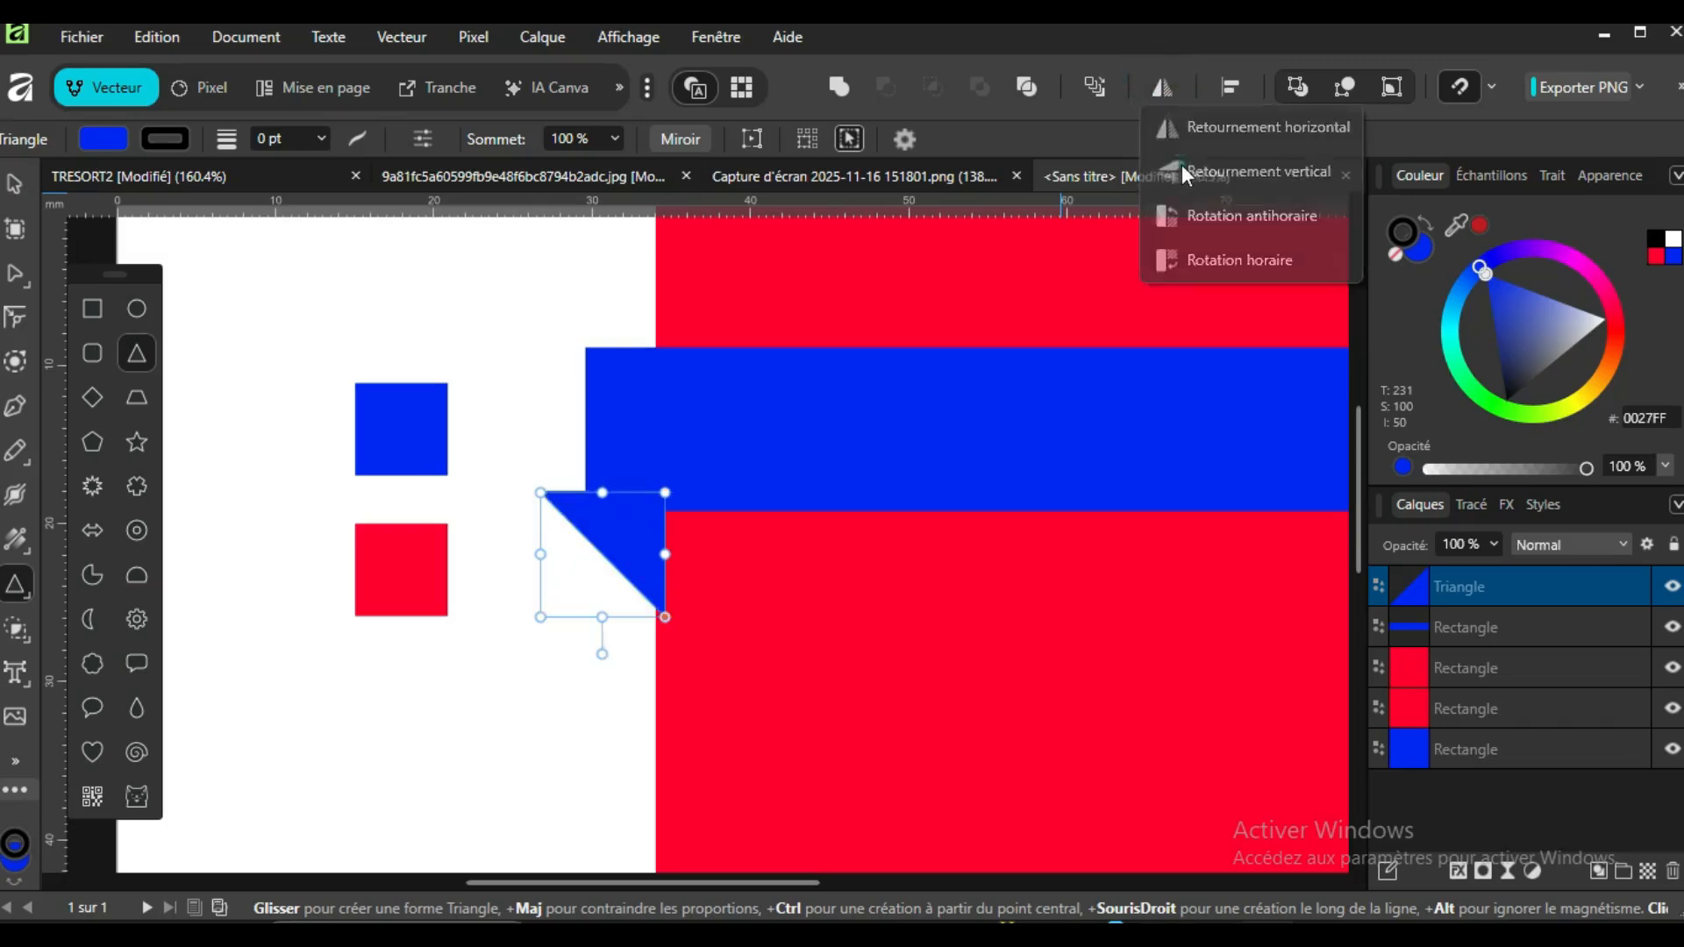
click(1162, 86)
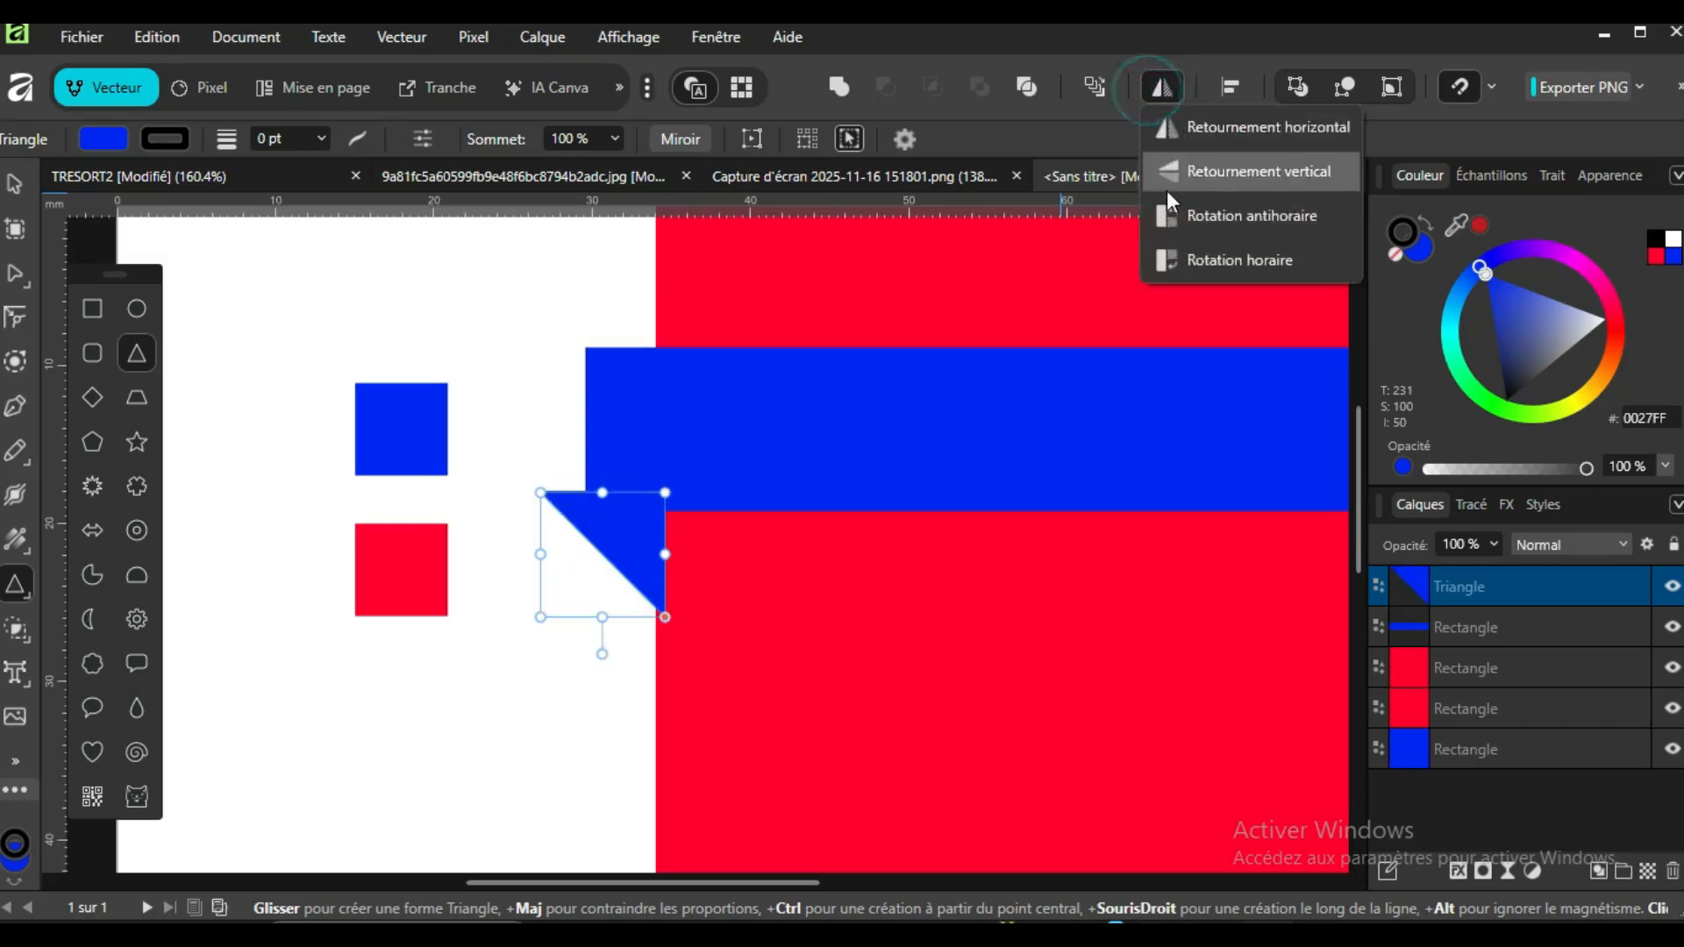
click(1167, 129)
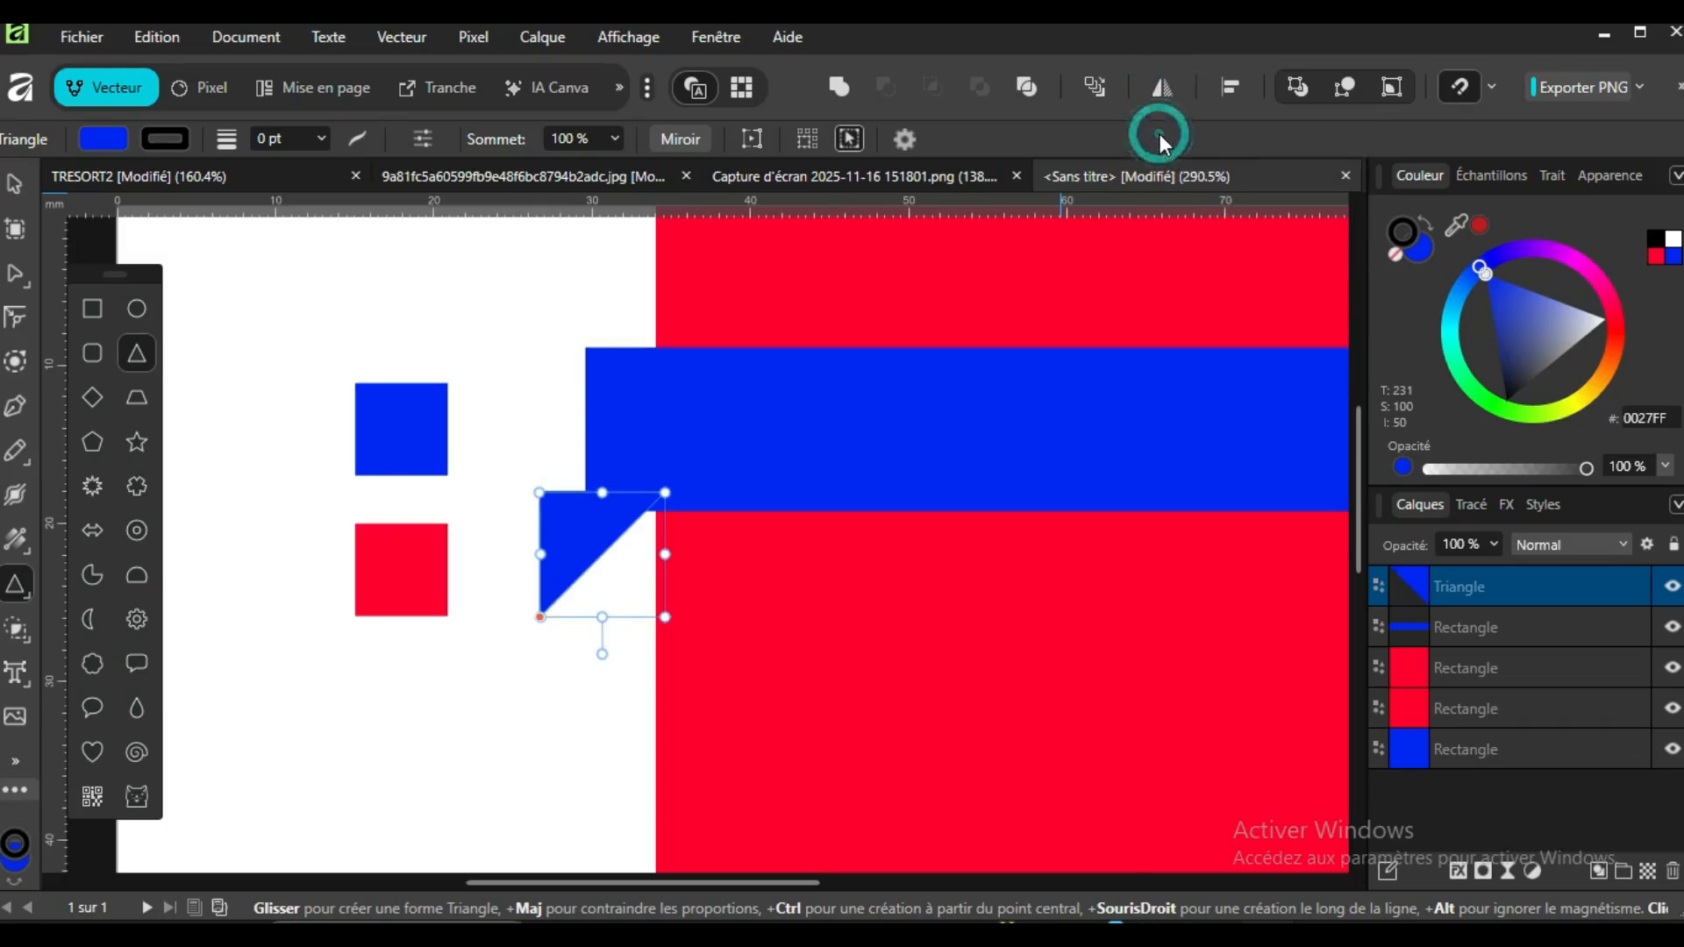
click(1167, 91)
click(1176, 126)
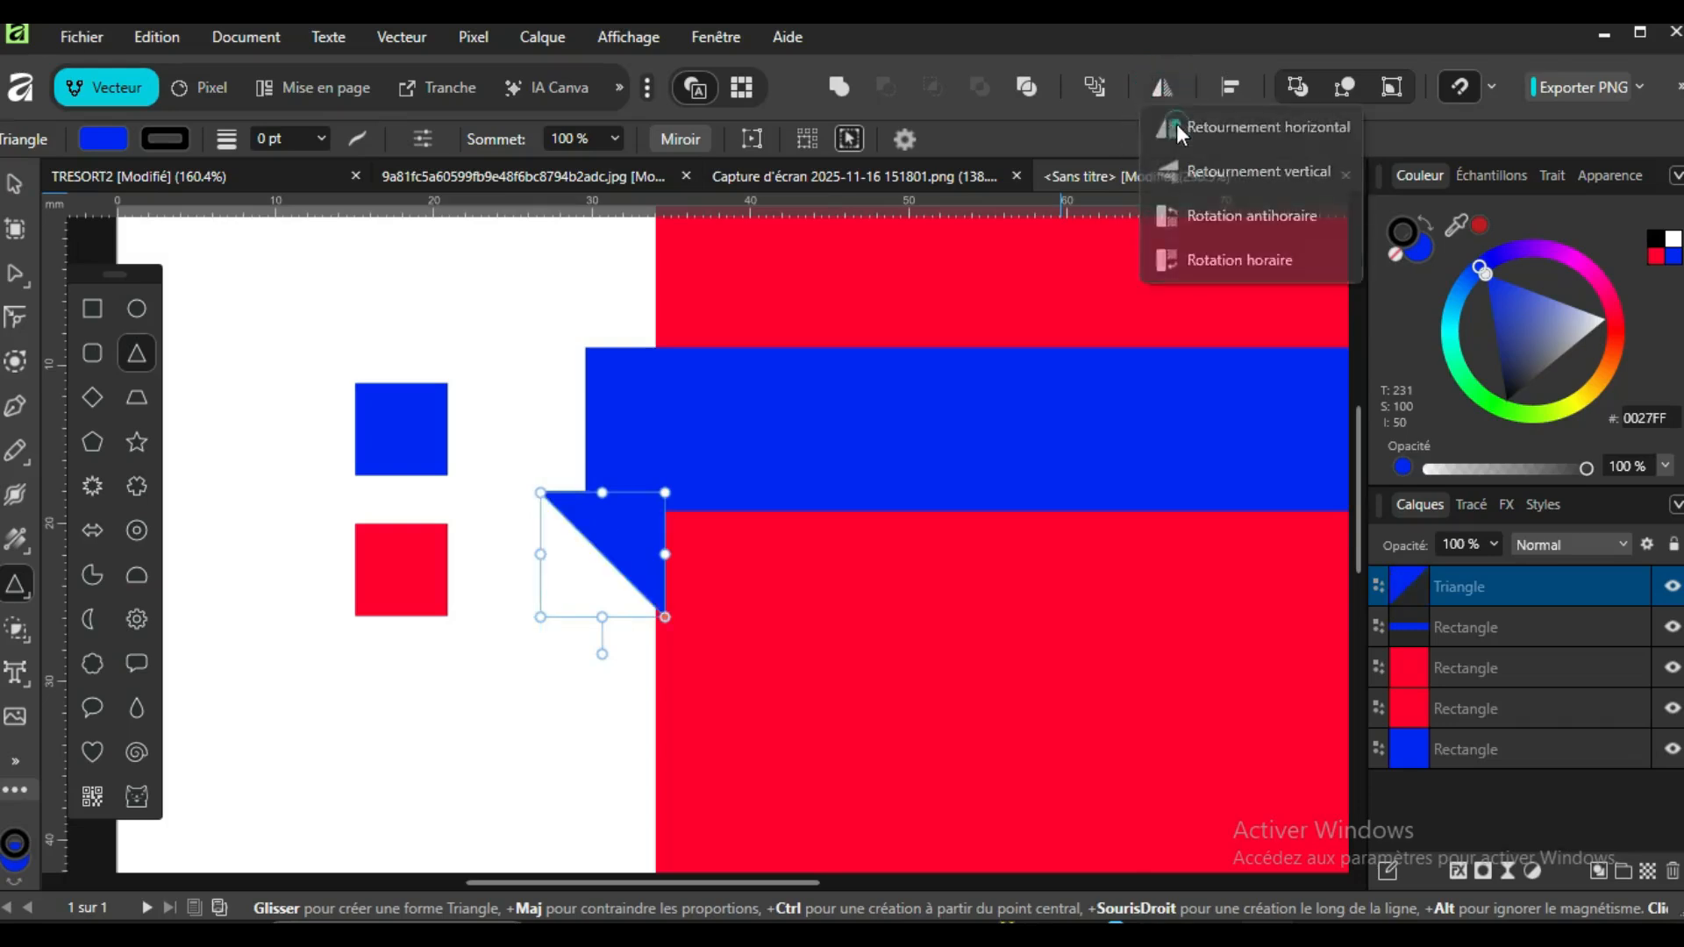
- Move and resize the triangle so it hangs under the banner's left end, touching the banner
click(13, 189)
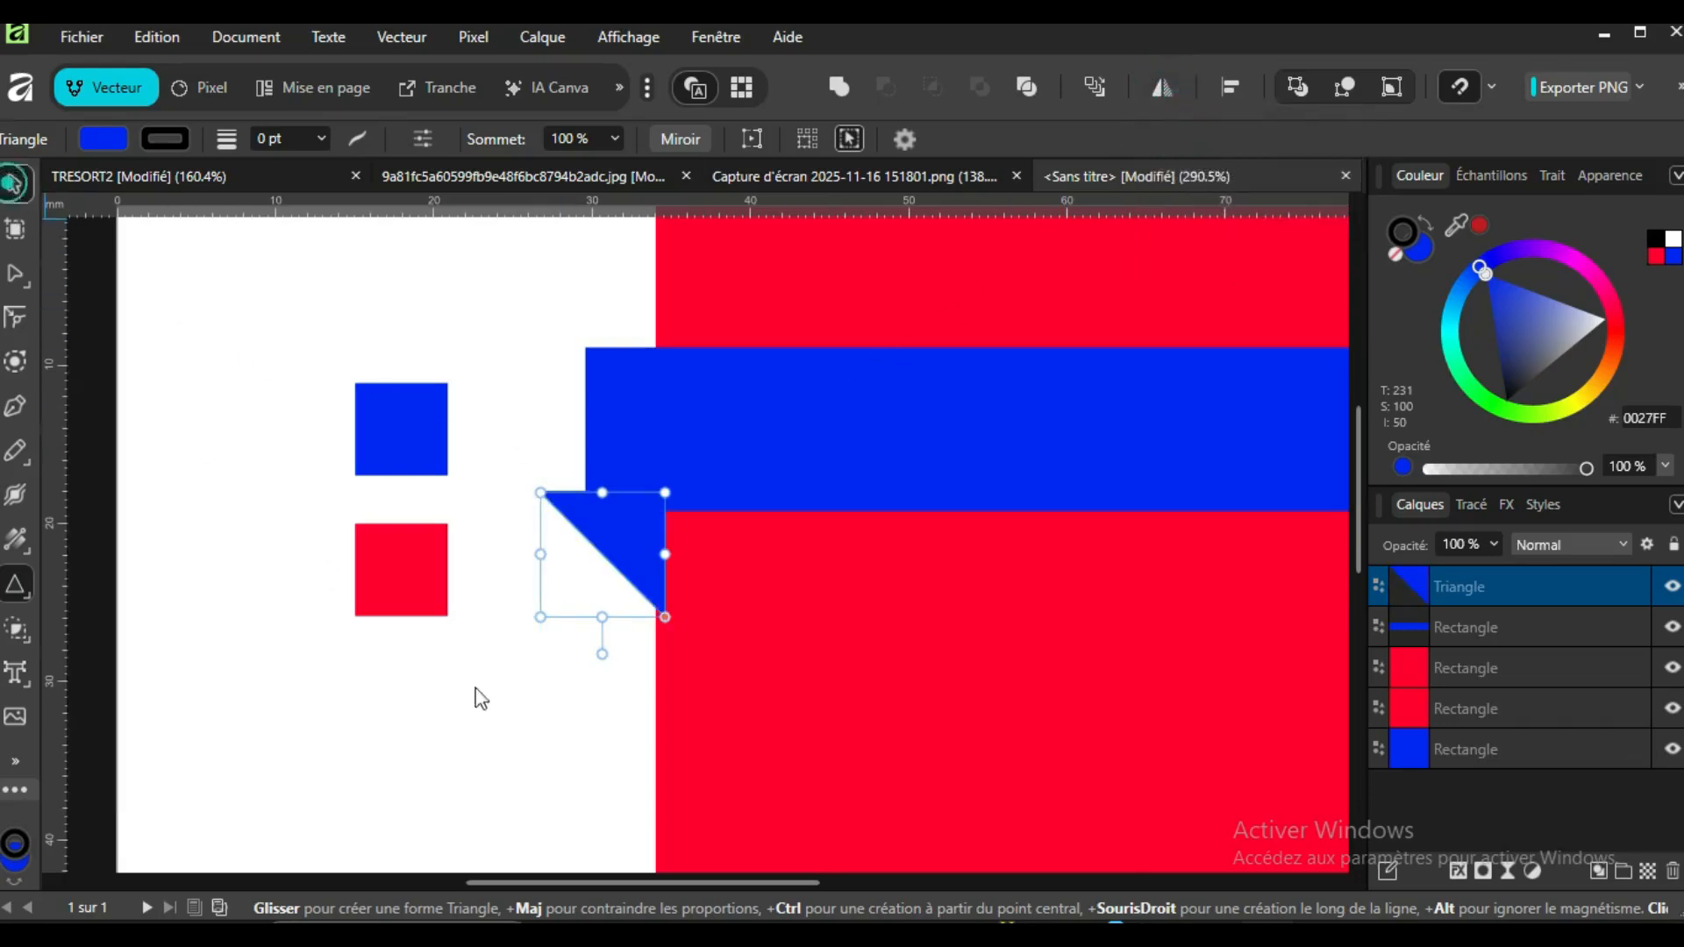
click(537, 742)
drag(640, 534, 637, 570)
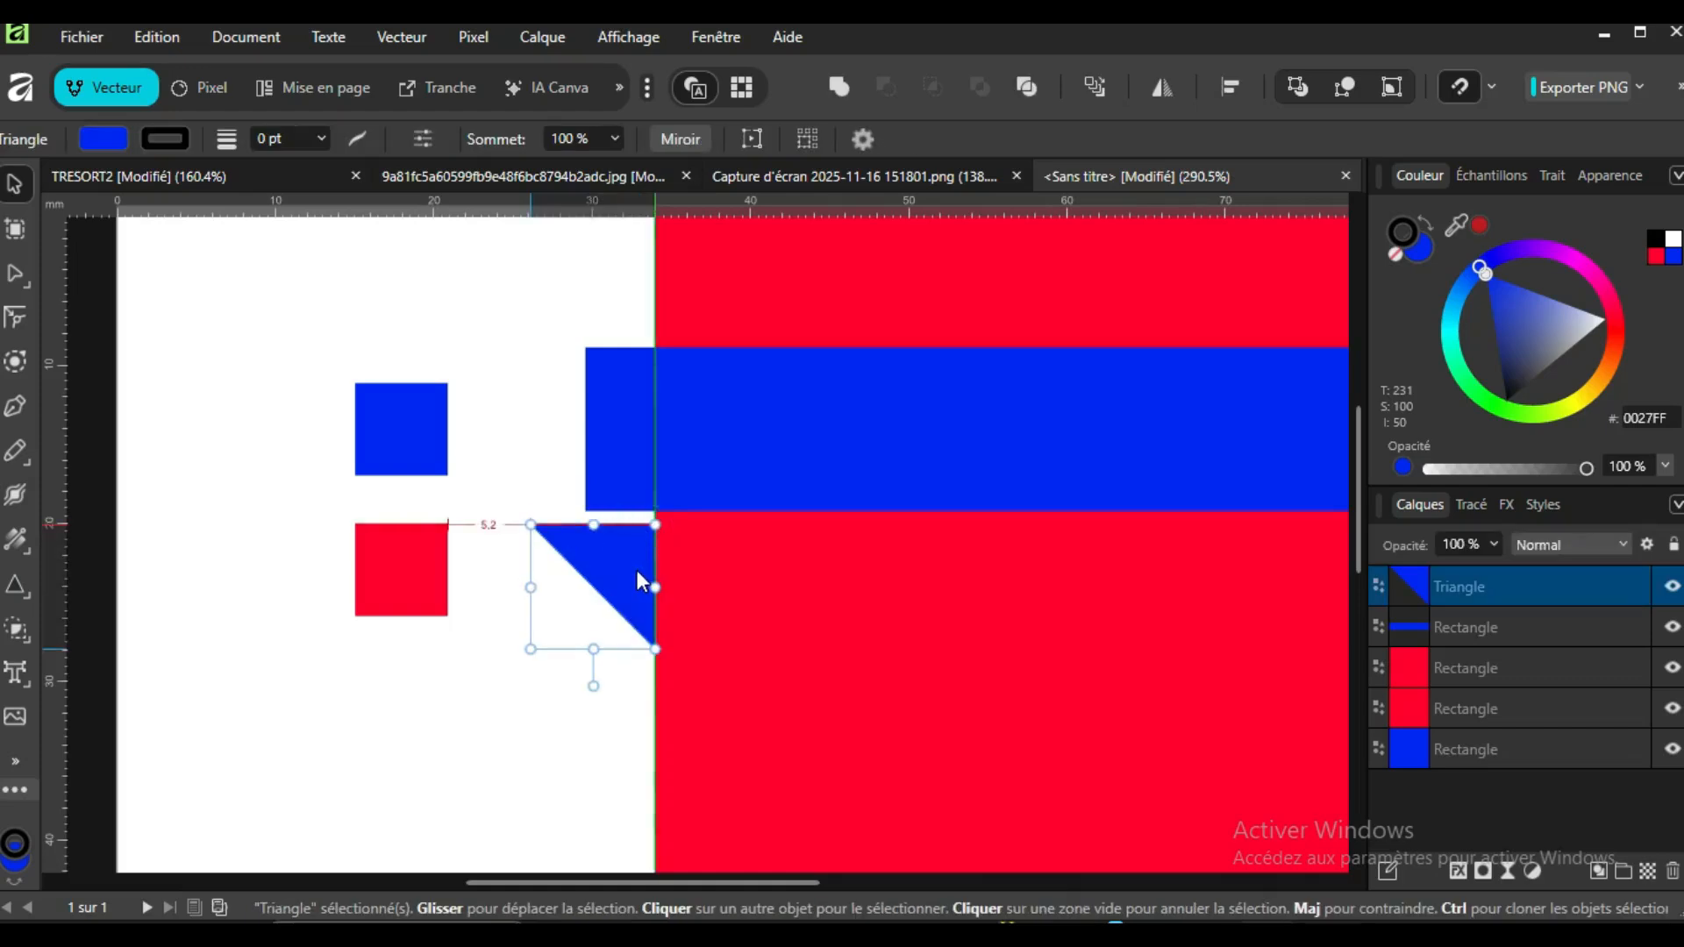
drag(530, 587, 585, 581)
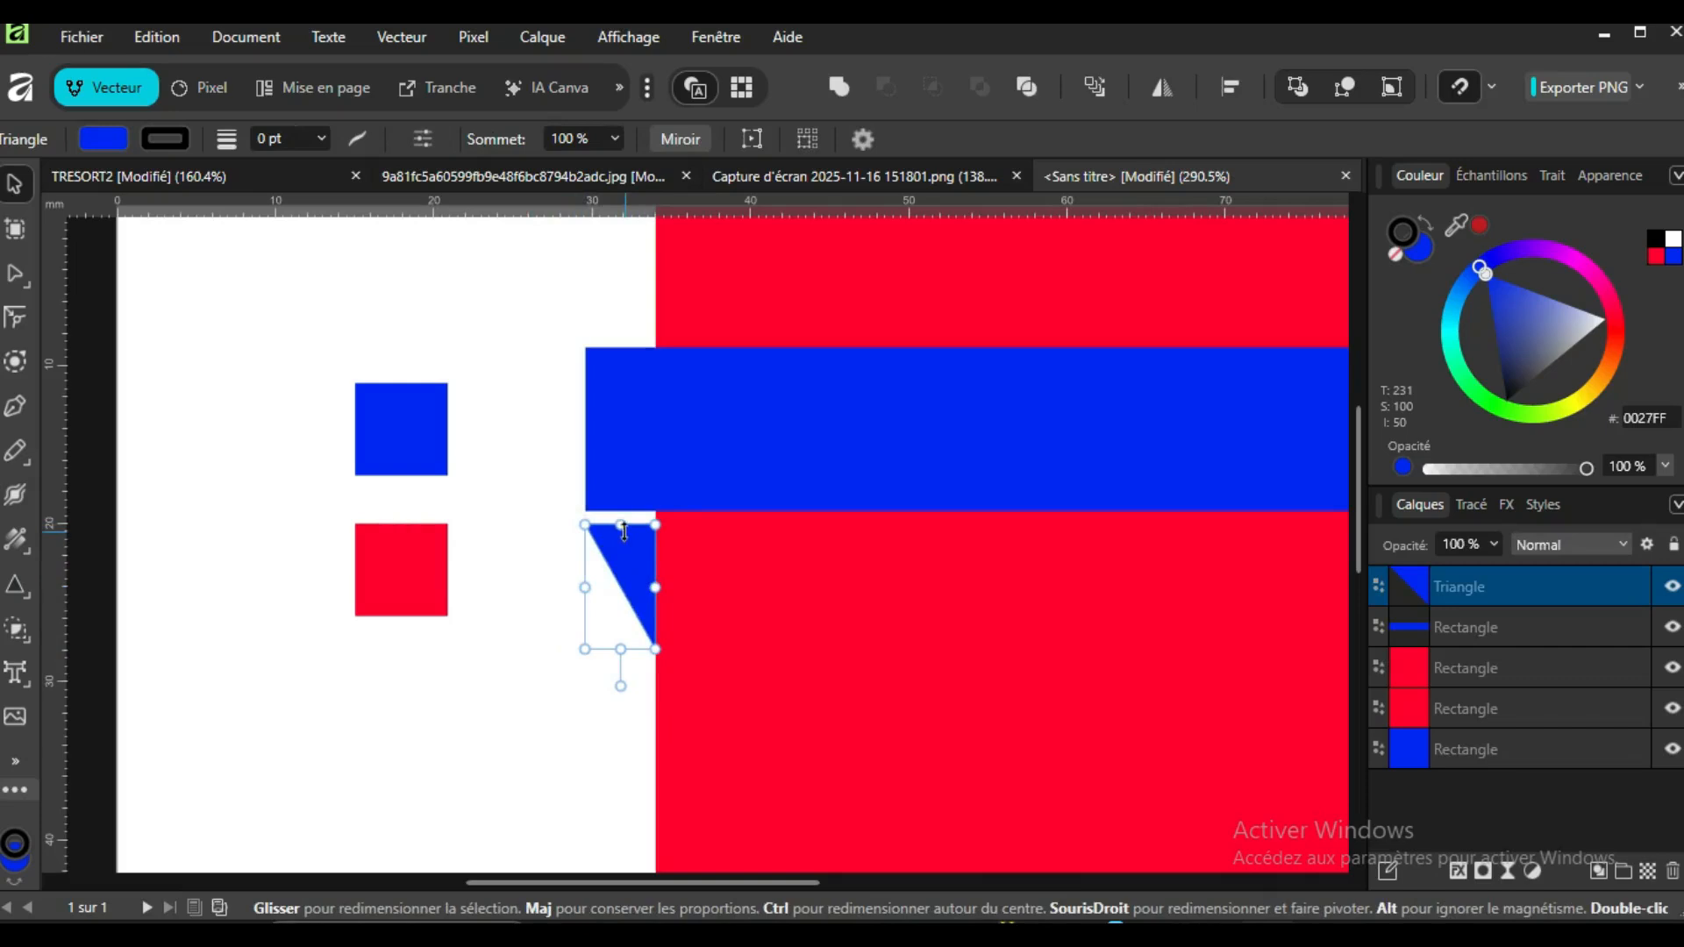
drag(621, 525, 625, 516)
click(555, 441)
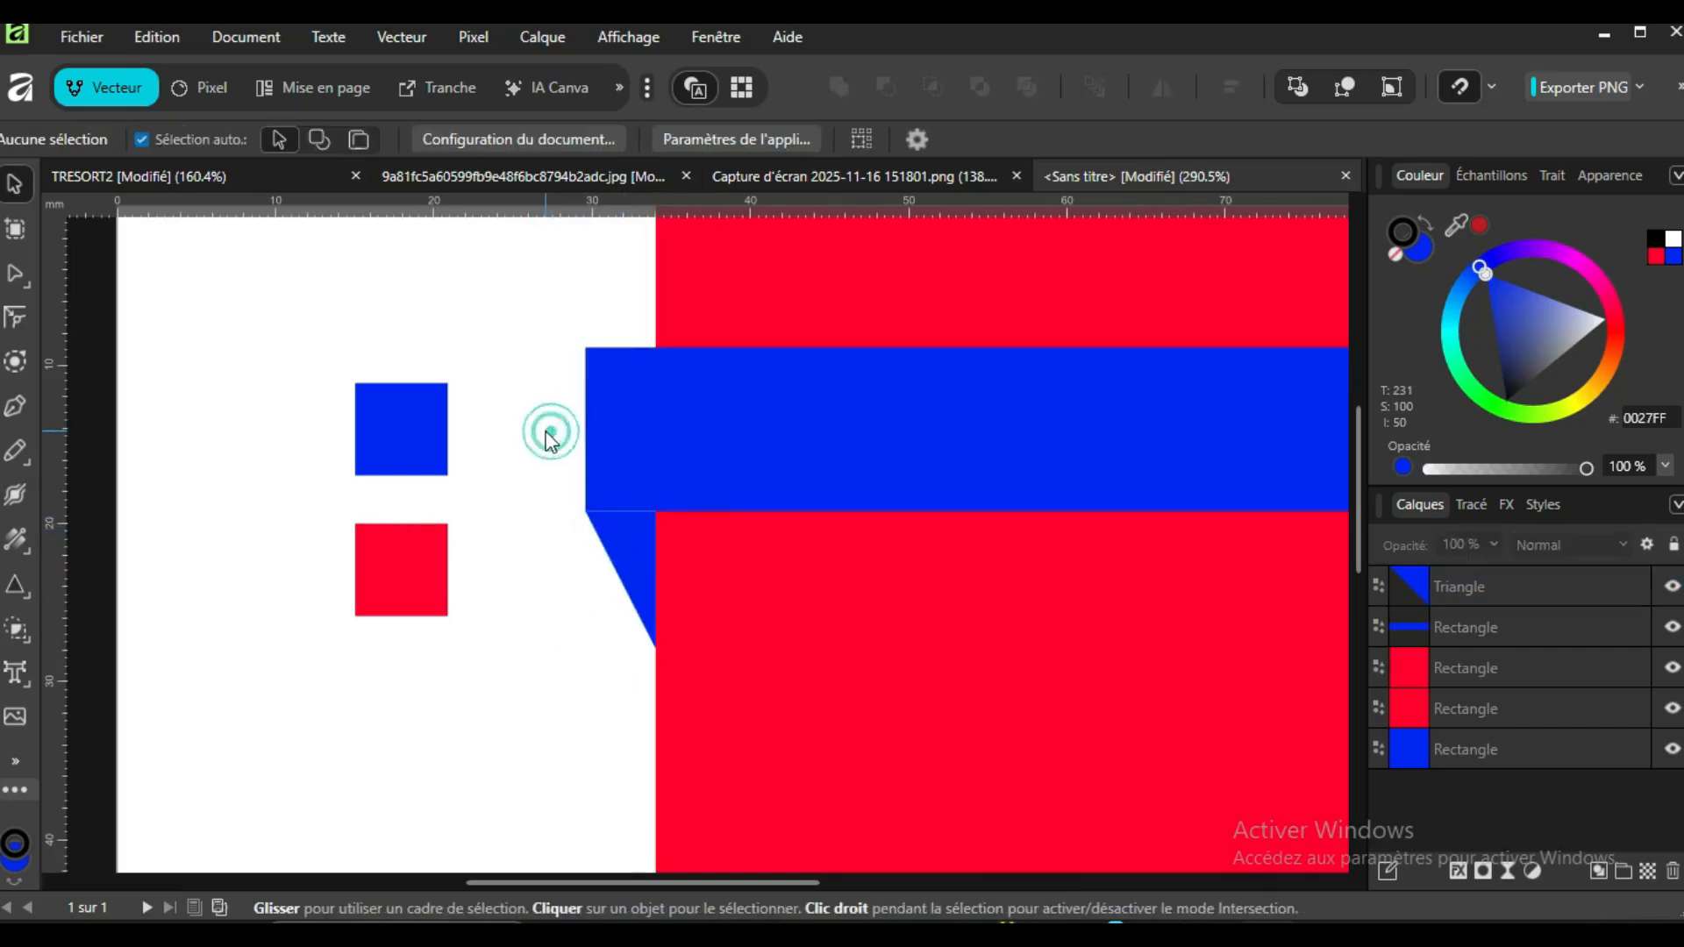
scroll(624, 512, up, 6)
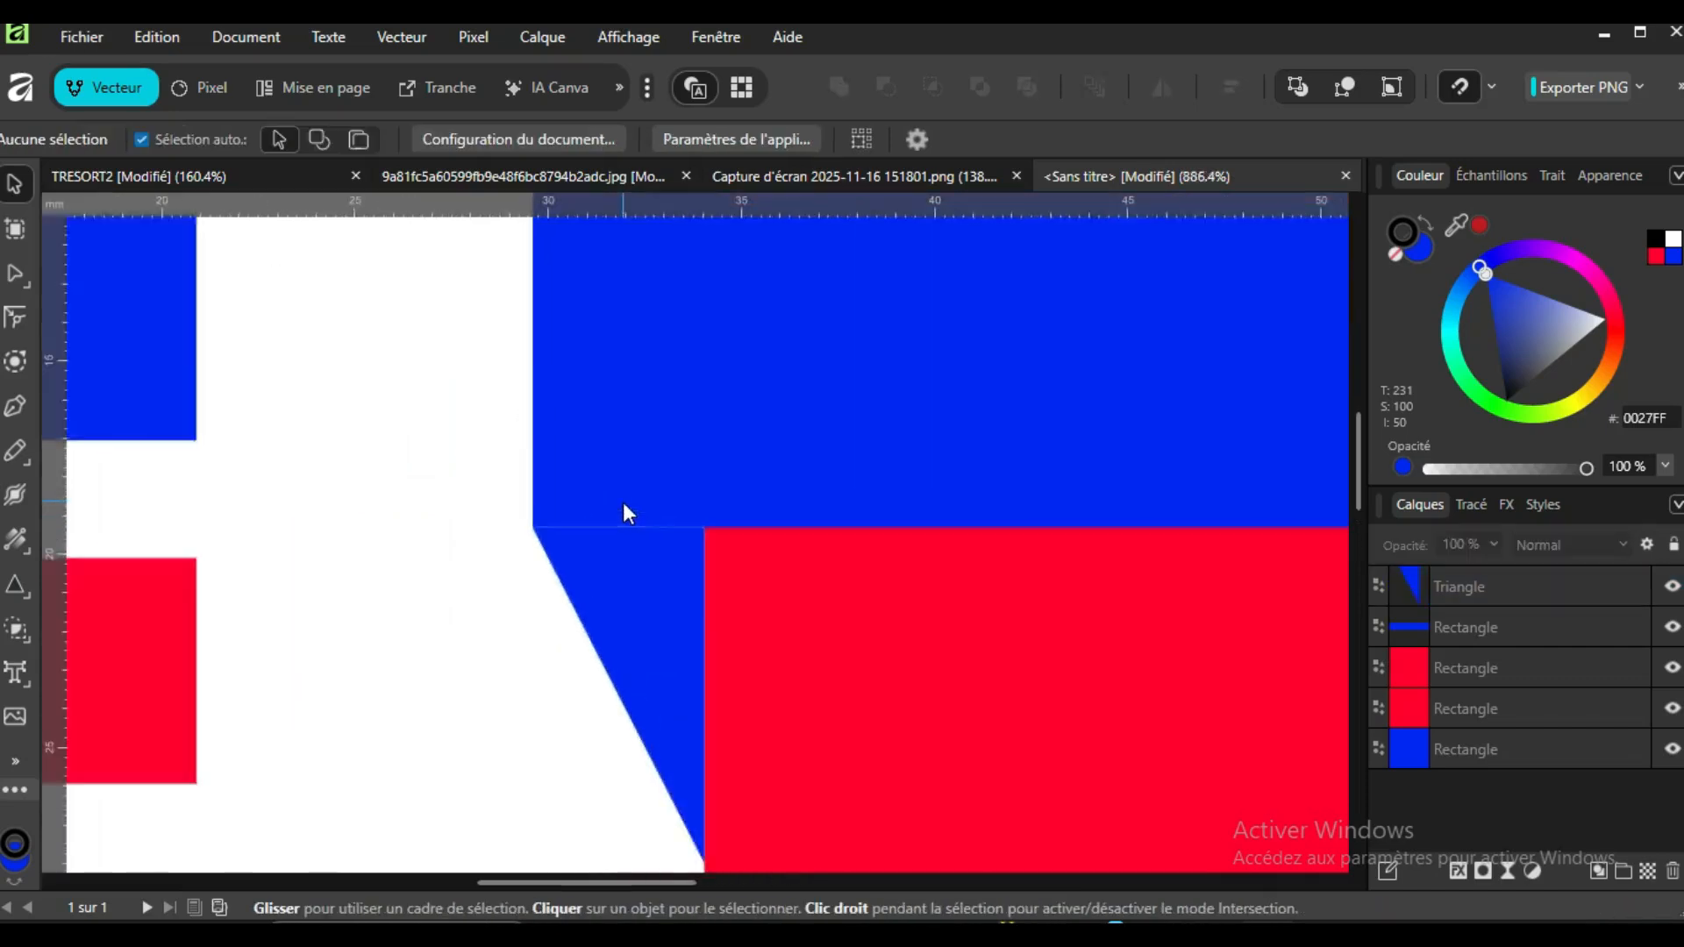
scroll(623, 582, down, 4)
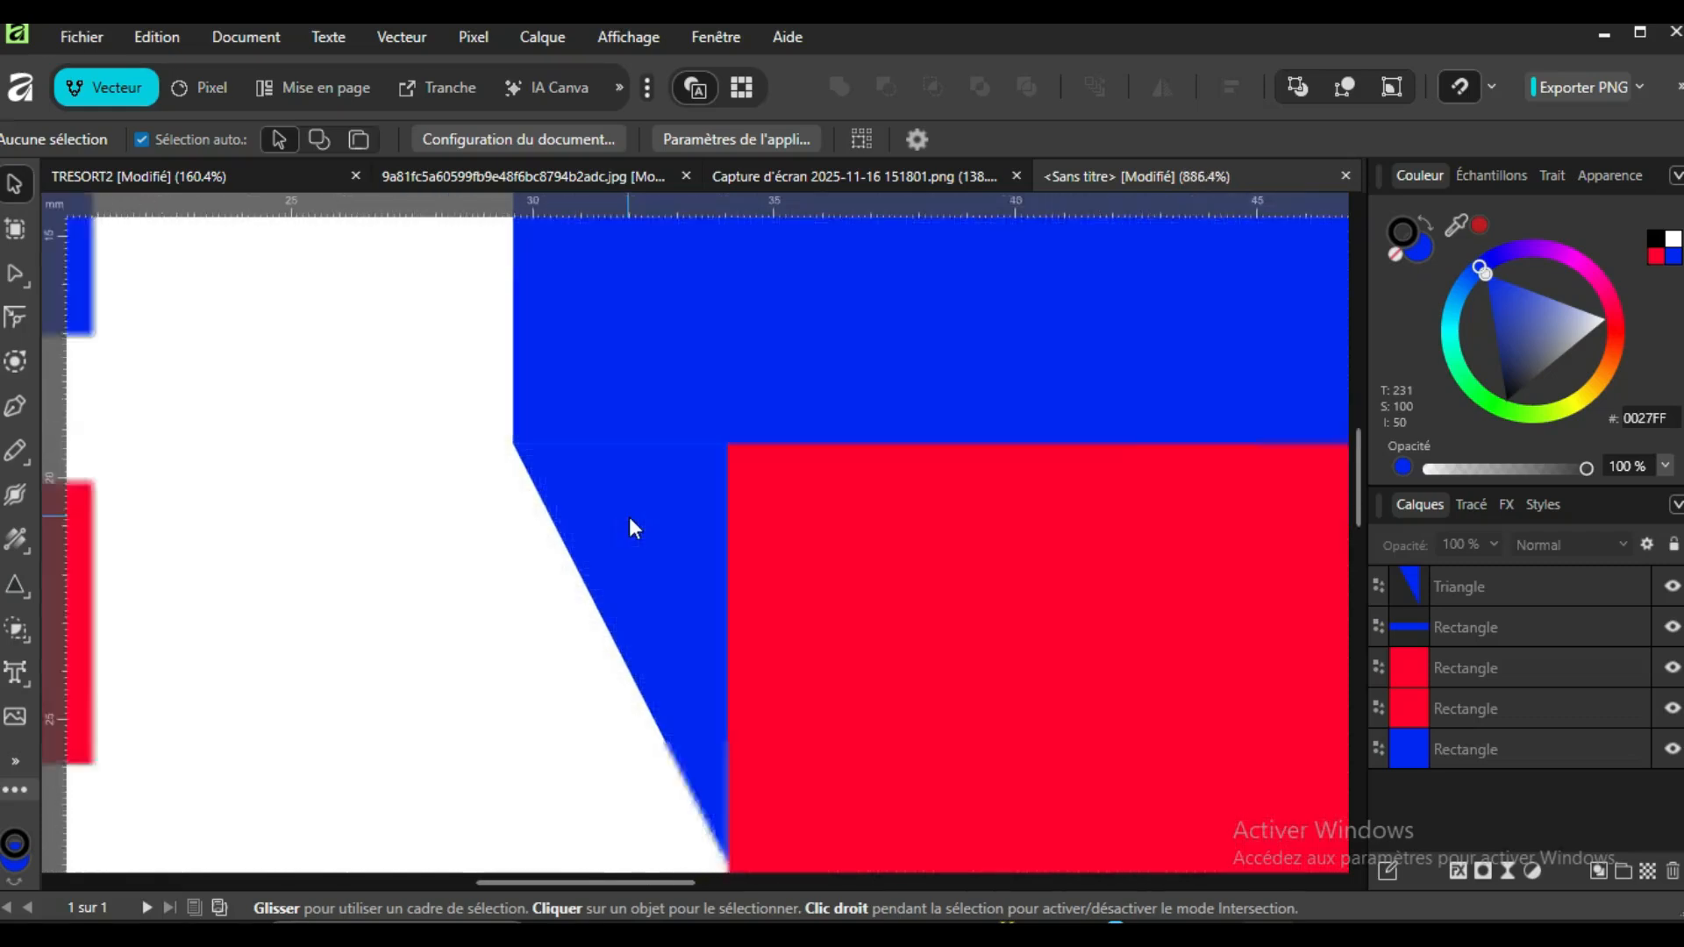
scroll(623, 524, down, 1)
click(516, 489)
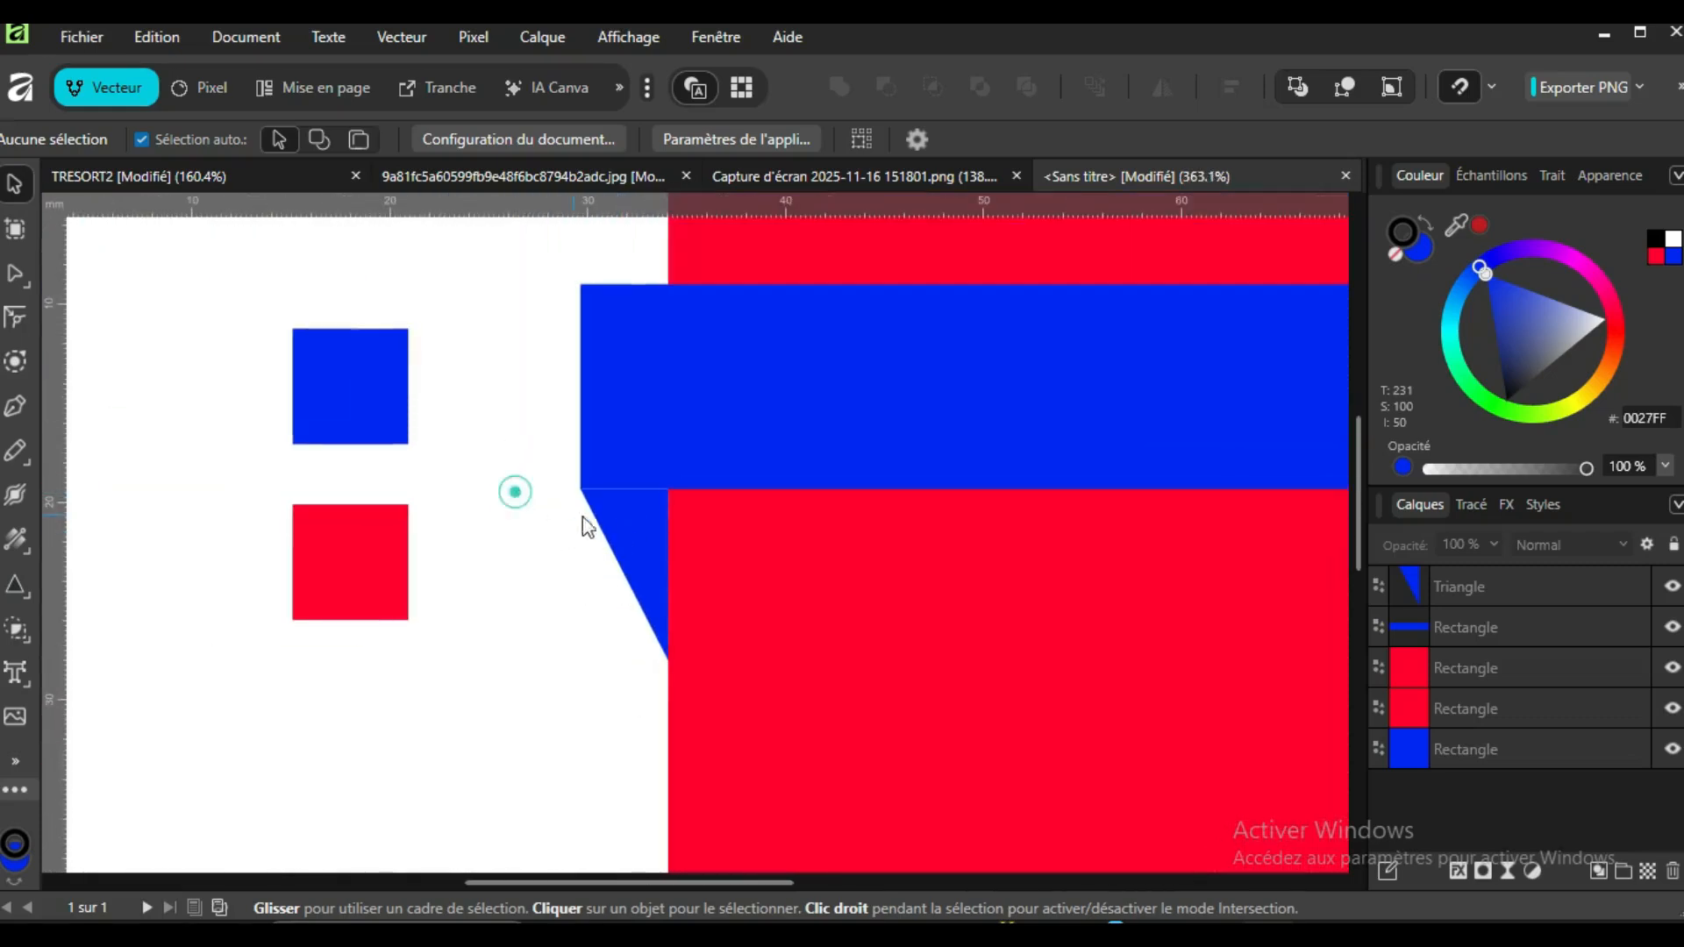
click(621, 517)
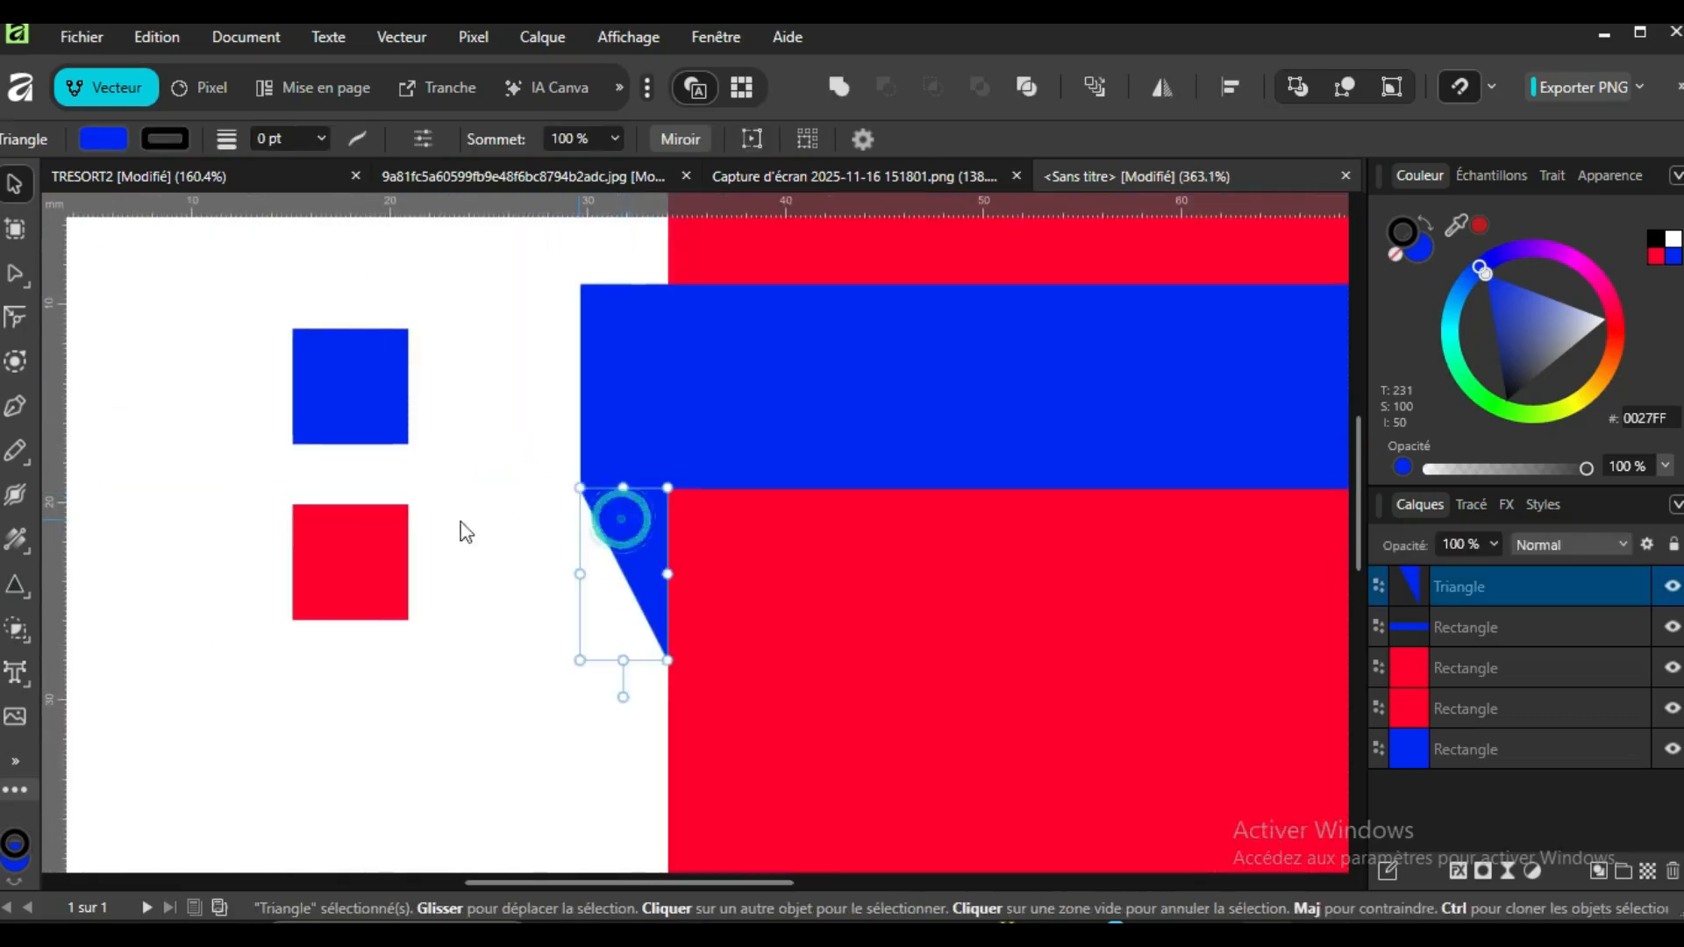
- Shade the triangle with a top-to-bottom linear blue gradient
click(22, 550)
click(82, 542)
drag(623, 488, 653, 611)
click(557, 550)
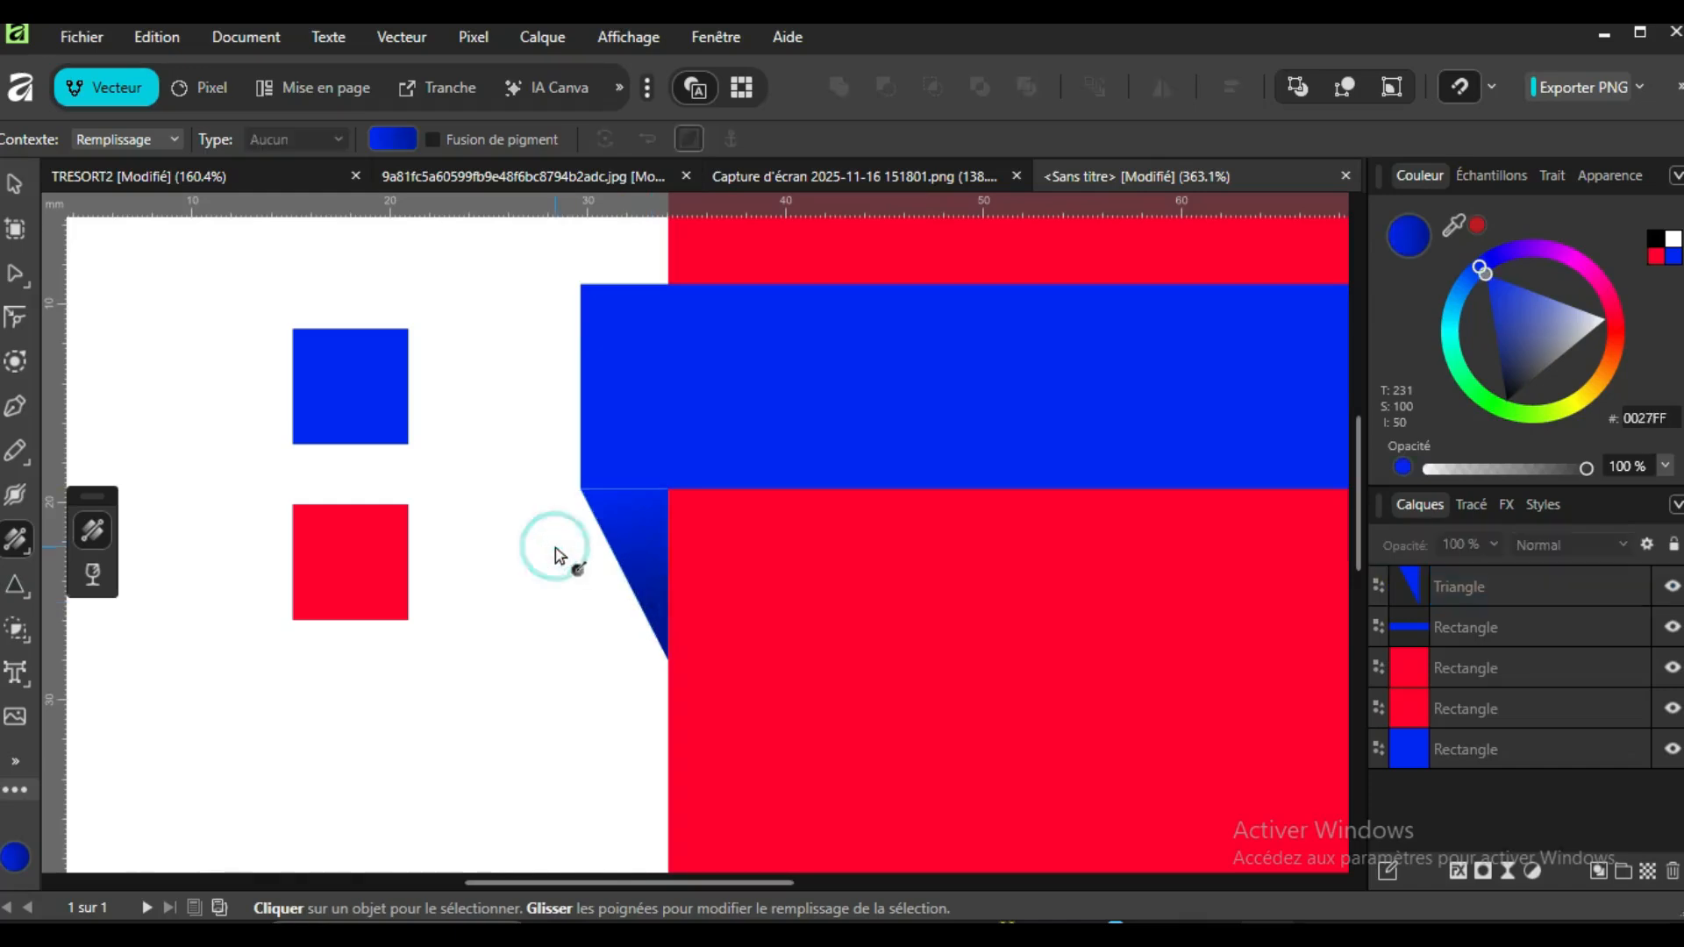
scroll(552, 548, down, 3)
scroll(553, 550, up, 4)
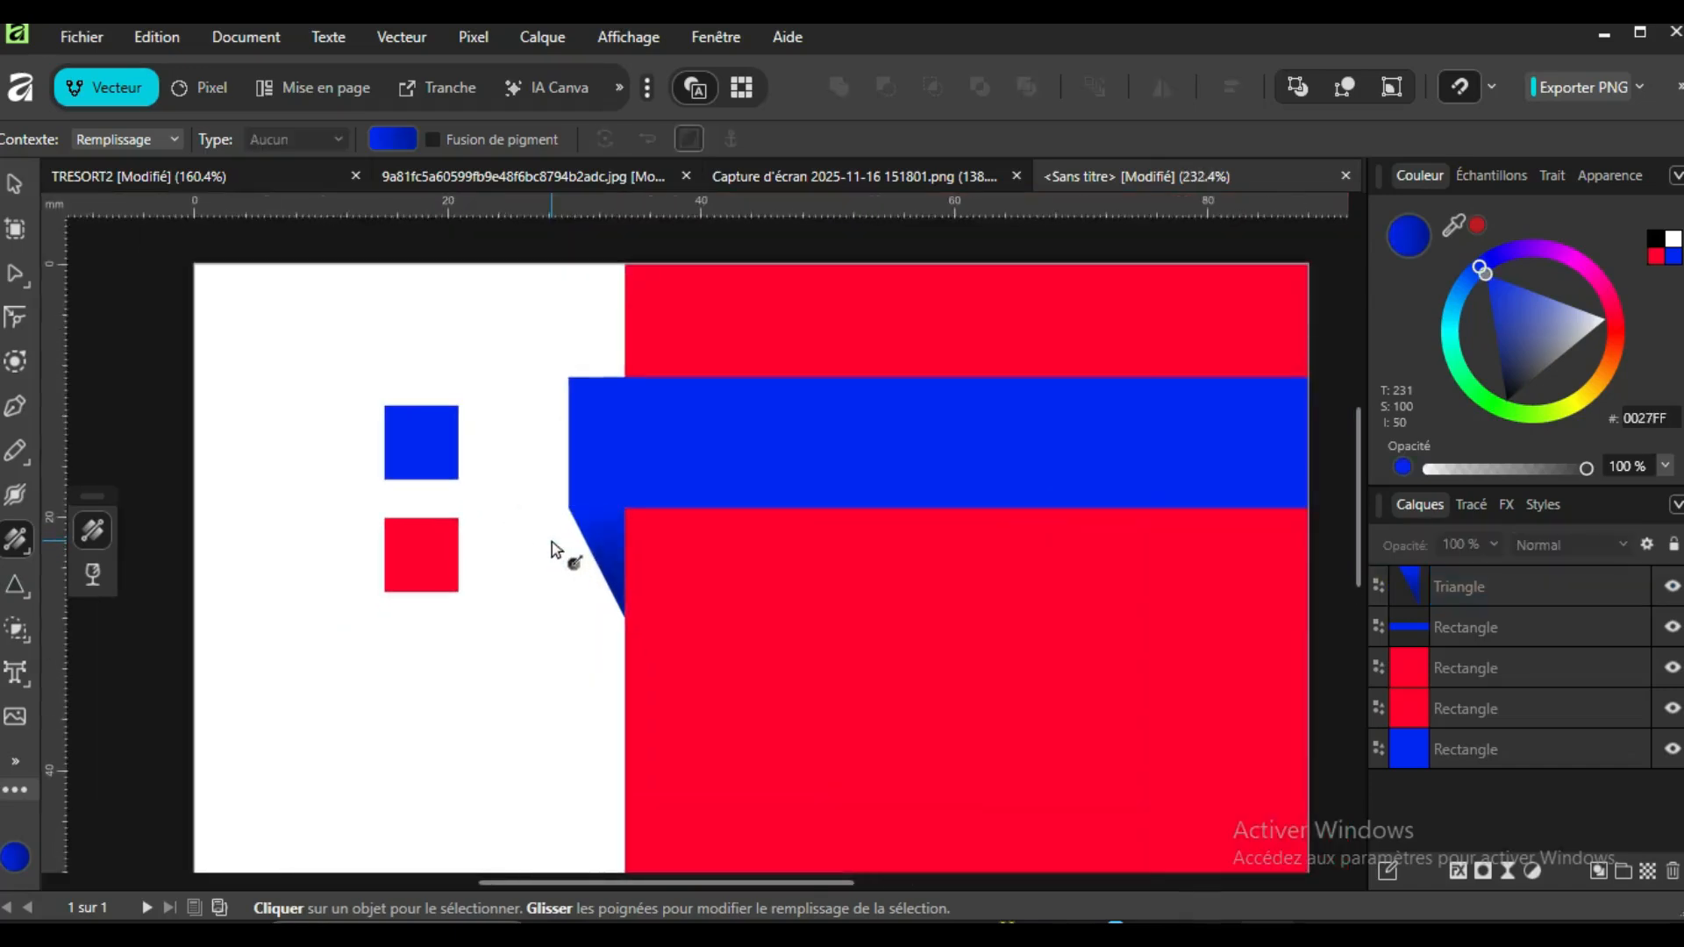
click(630, 528)
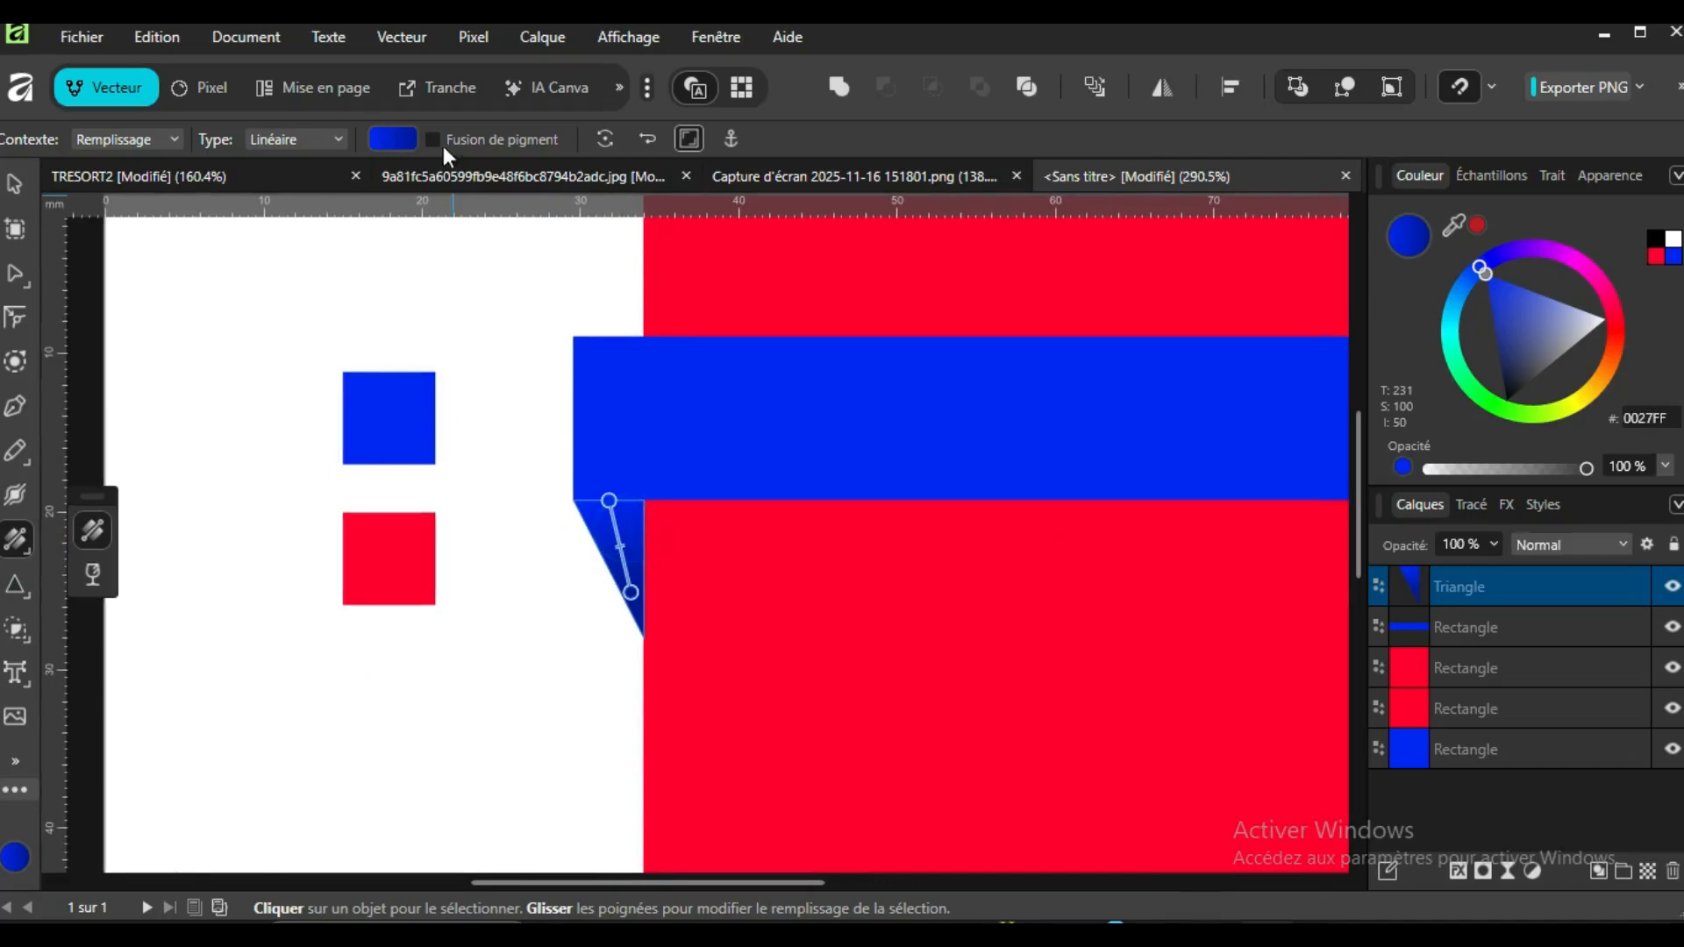
click(12, 184)
click(403, 662)
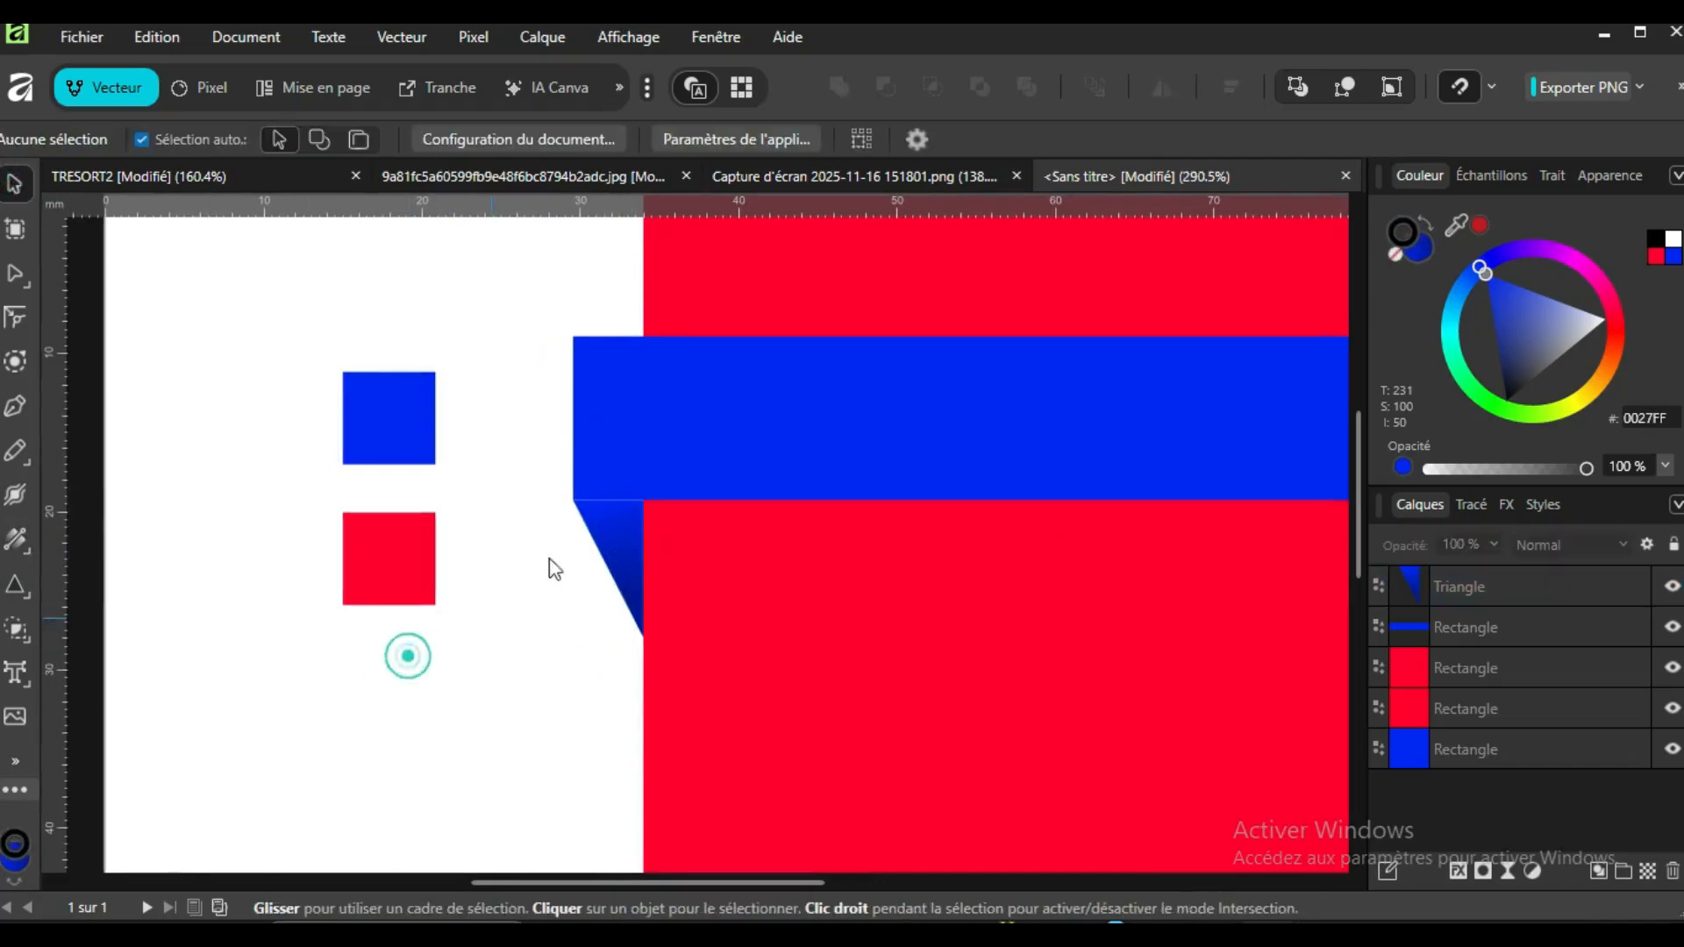
click(623, 434)
- Run a linear gradient across the whole banner and reverse it, dark blue on the left
scroll(623, 435, down, 4)
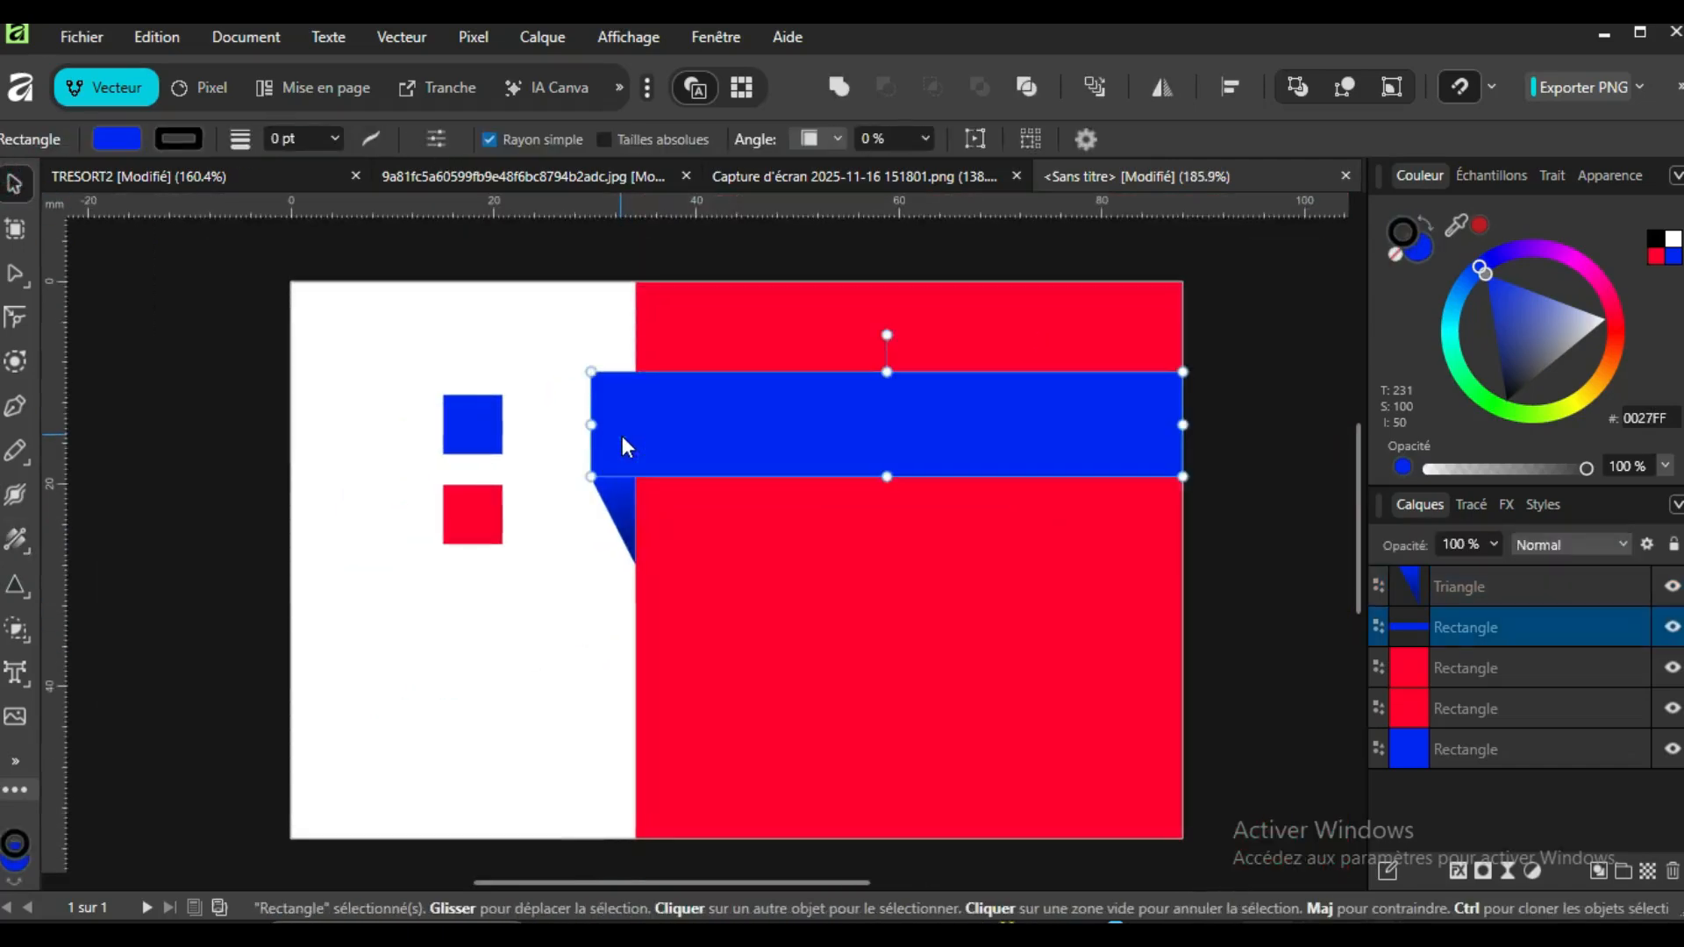
click(16, 539)
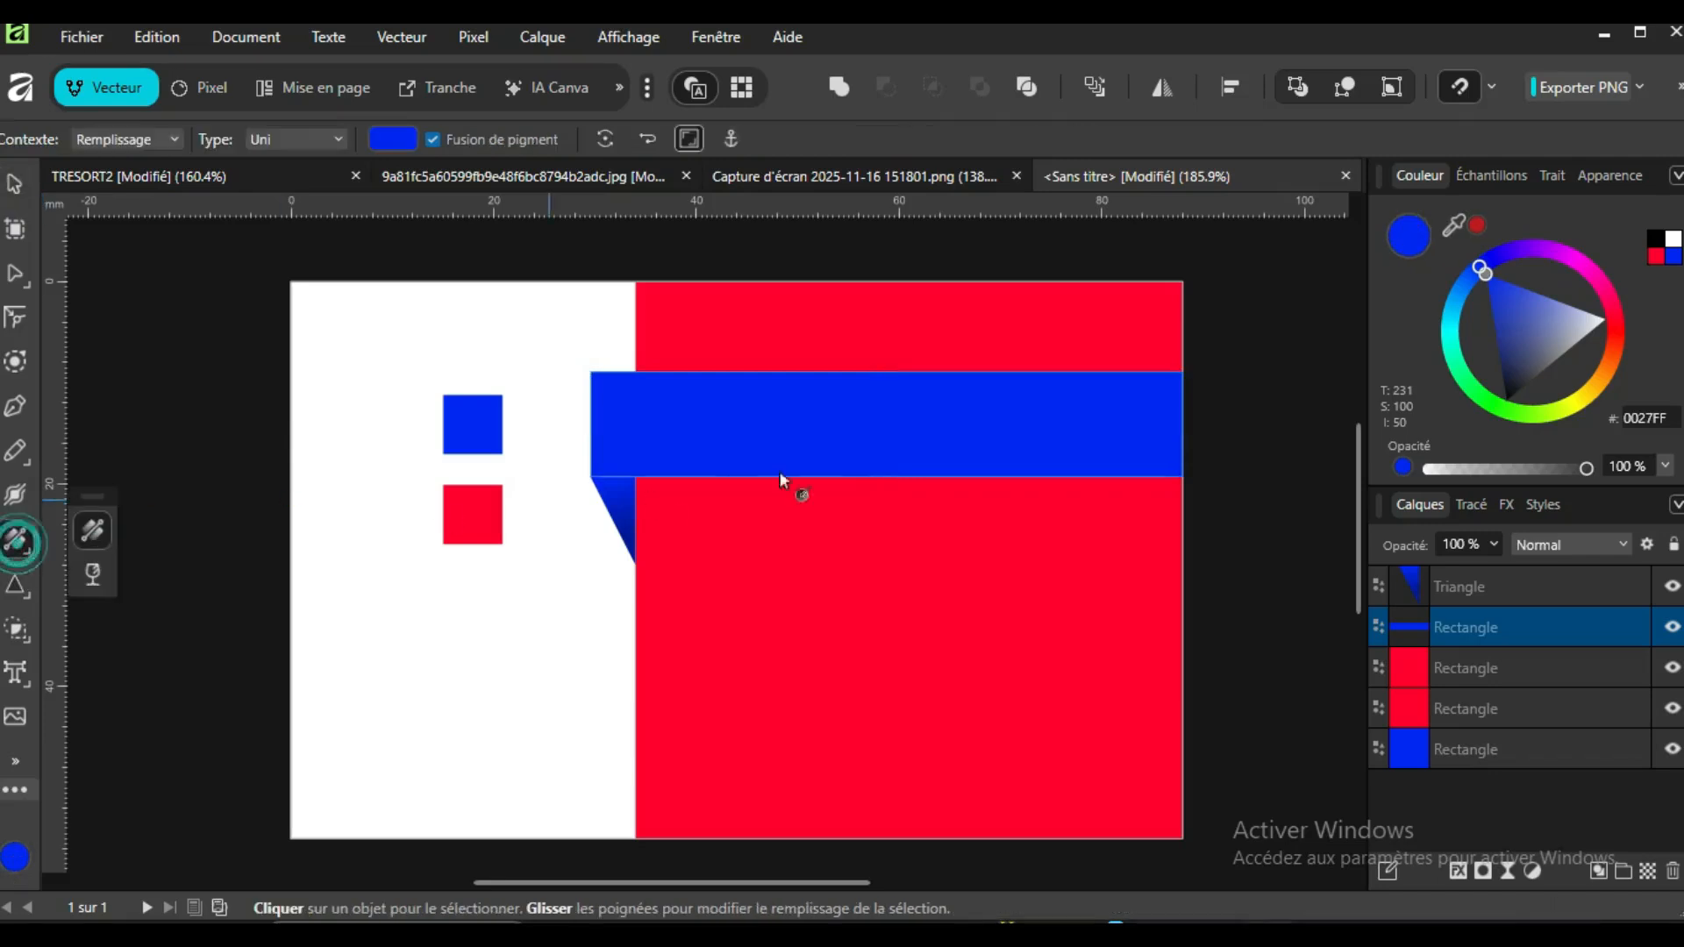
drag(594, 424, 1002, 425)
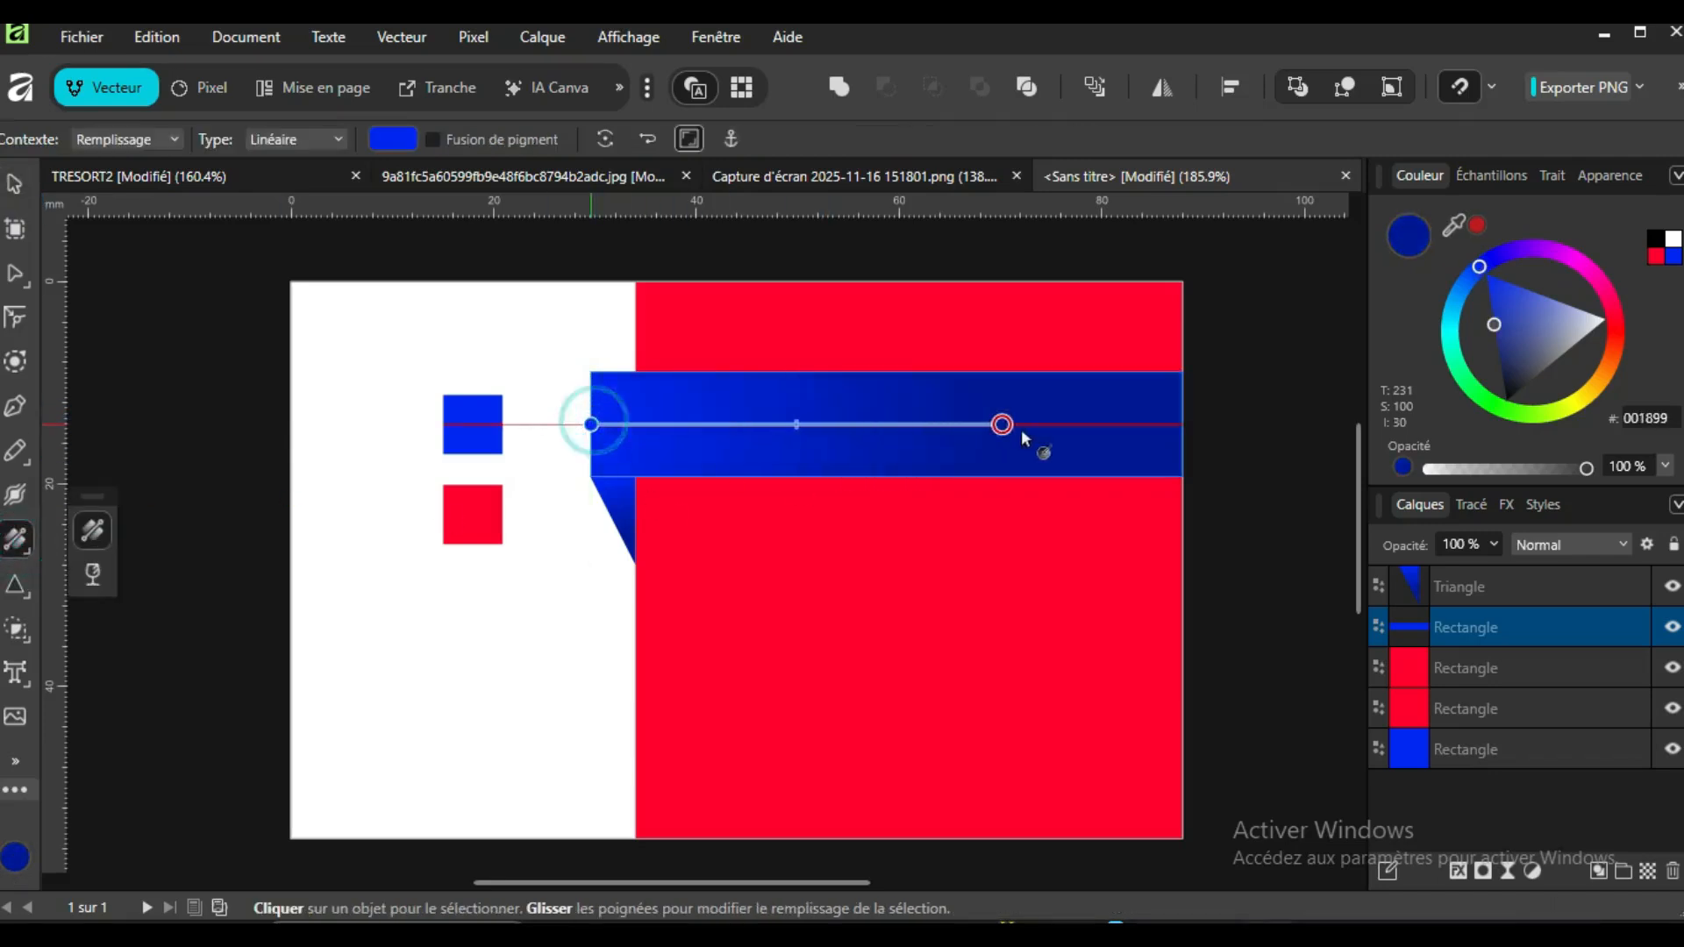
drag(1174, 428, 1183, 425)
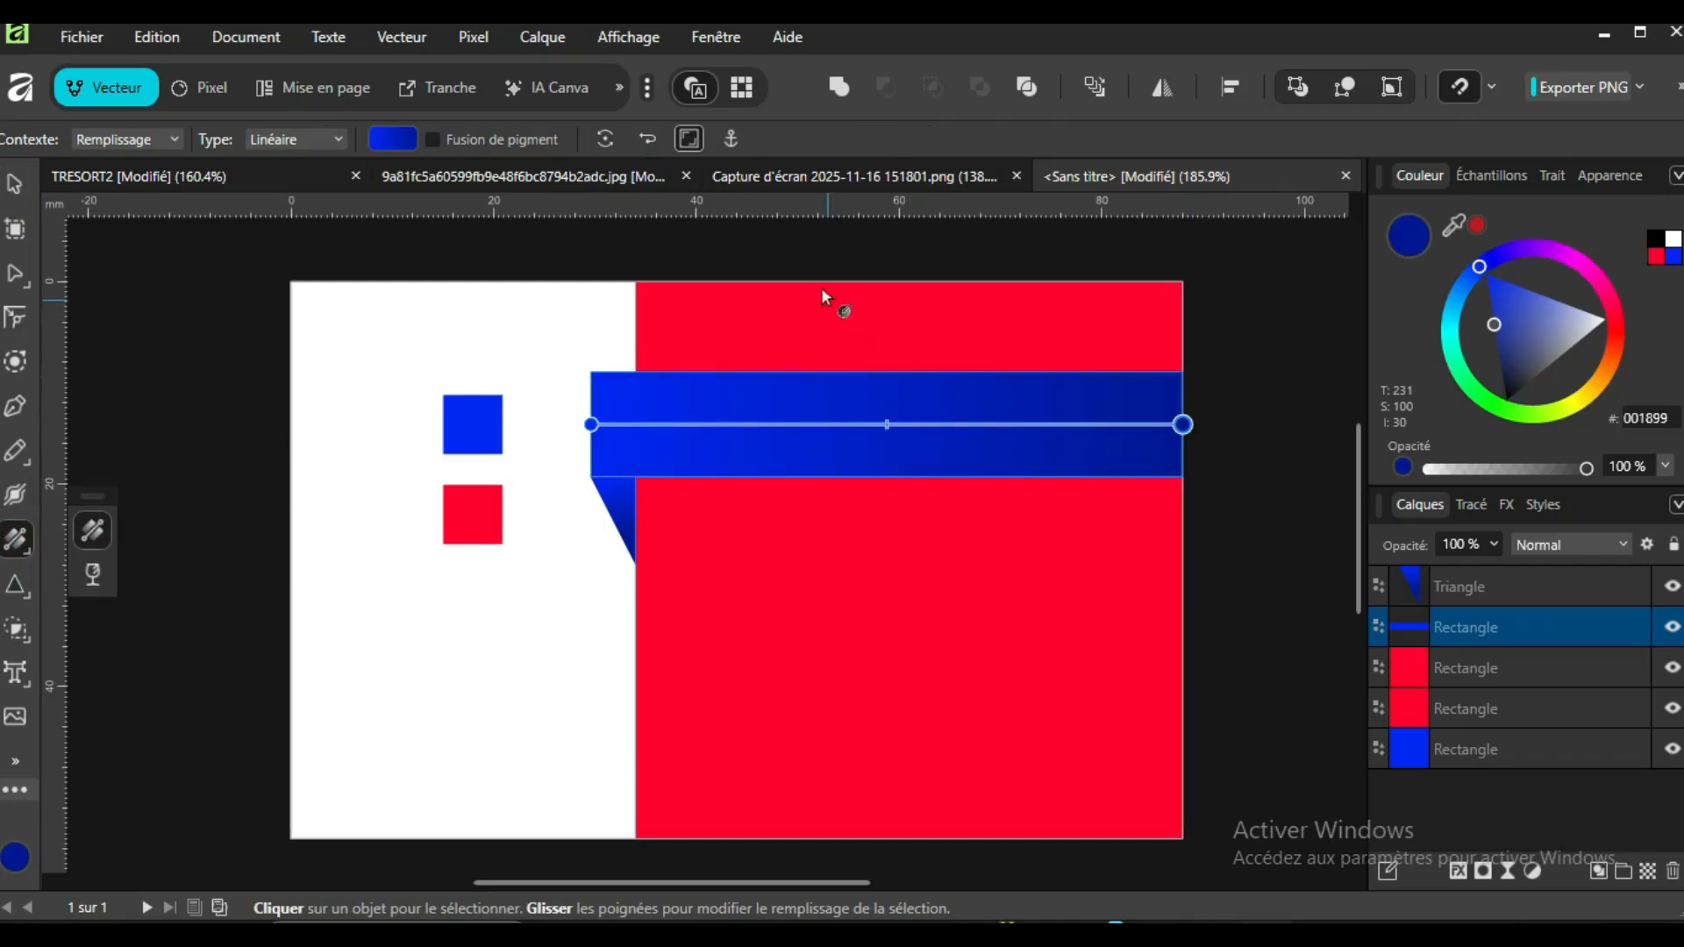
click(646, 137)
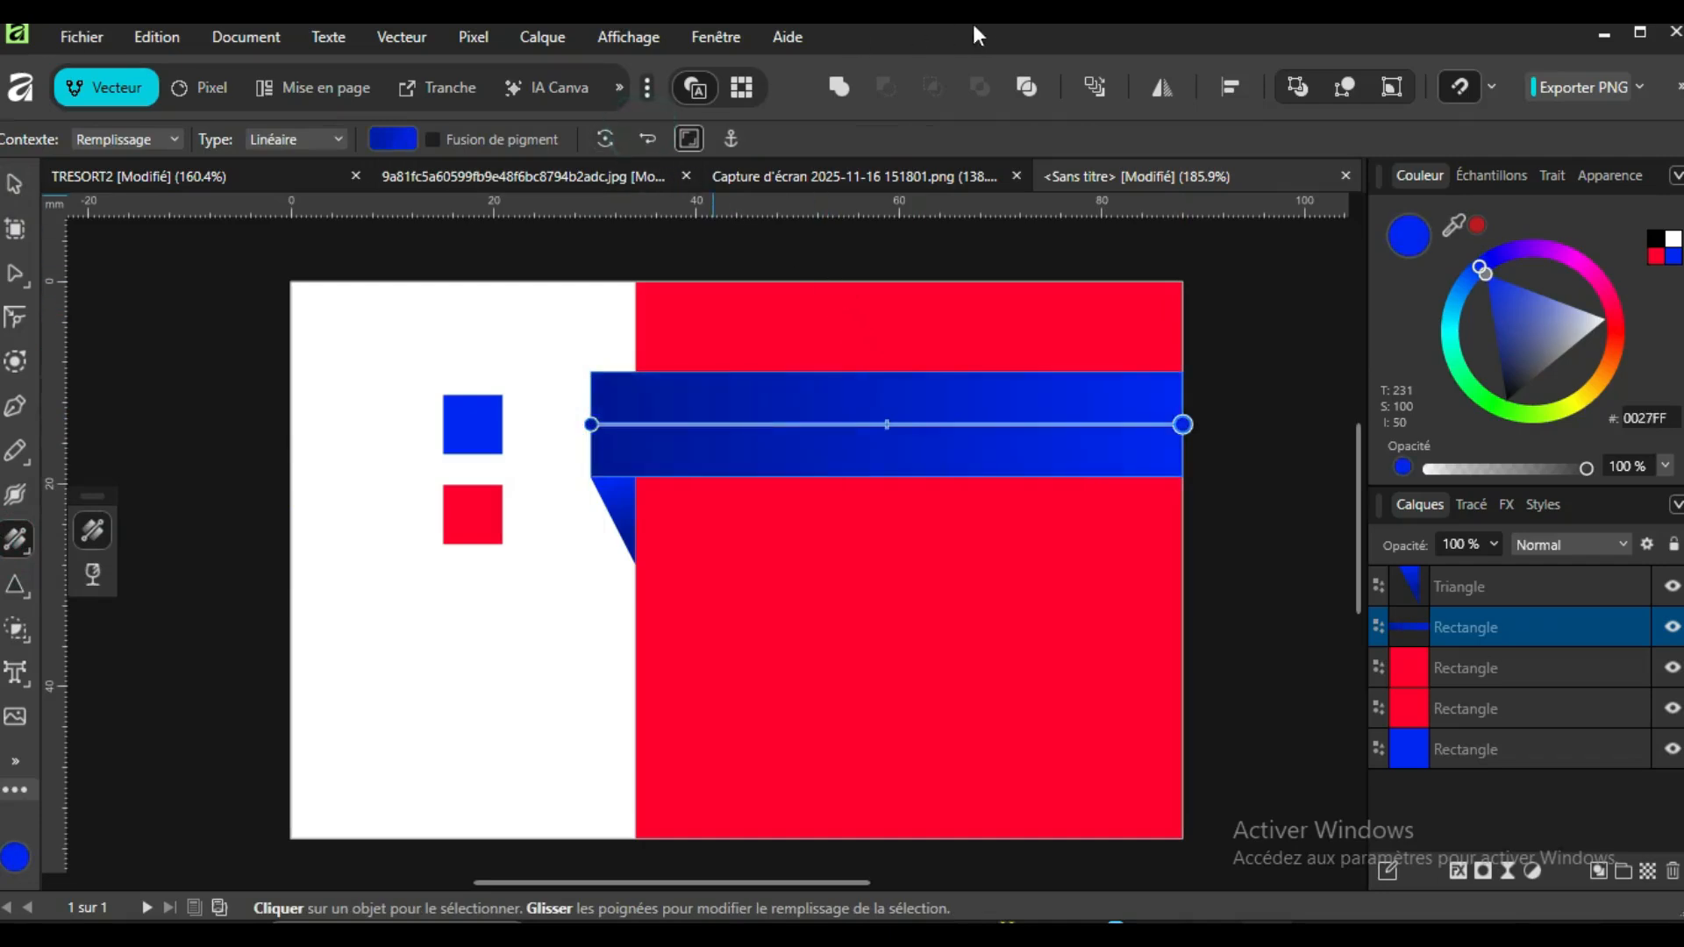
- Check how the banner and the triangle meet, then clear the selection
click(14, 183)
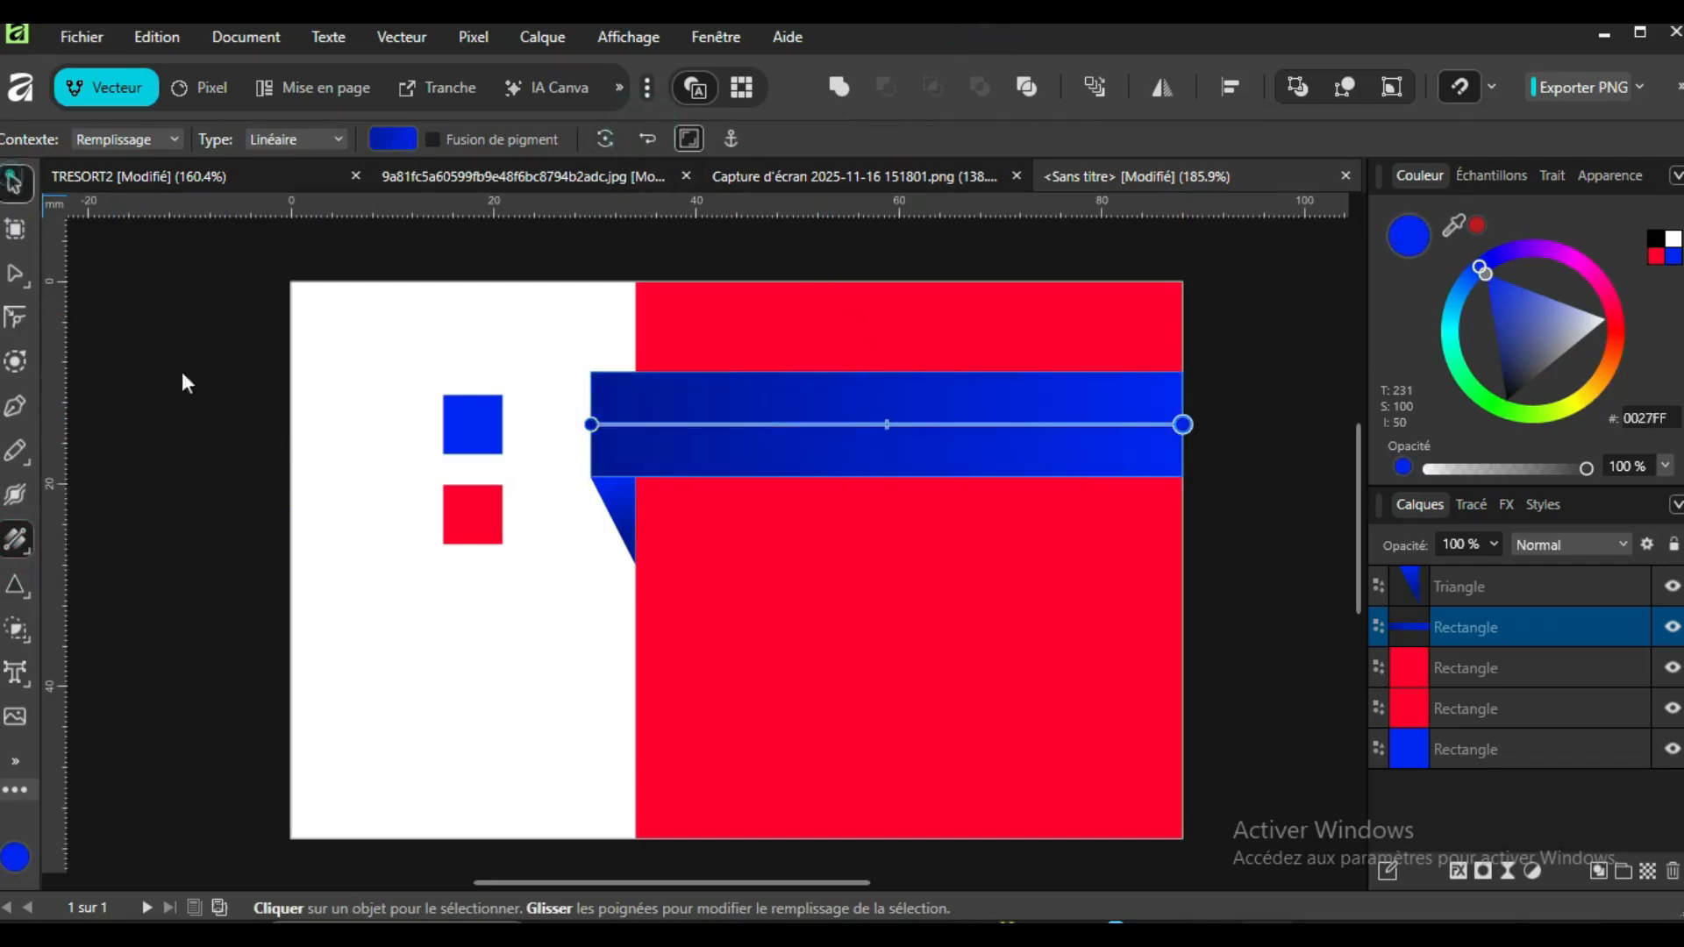
click(531, 652)
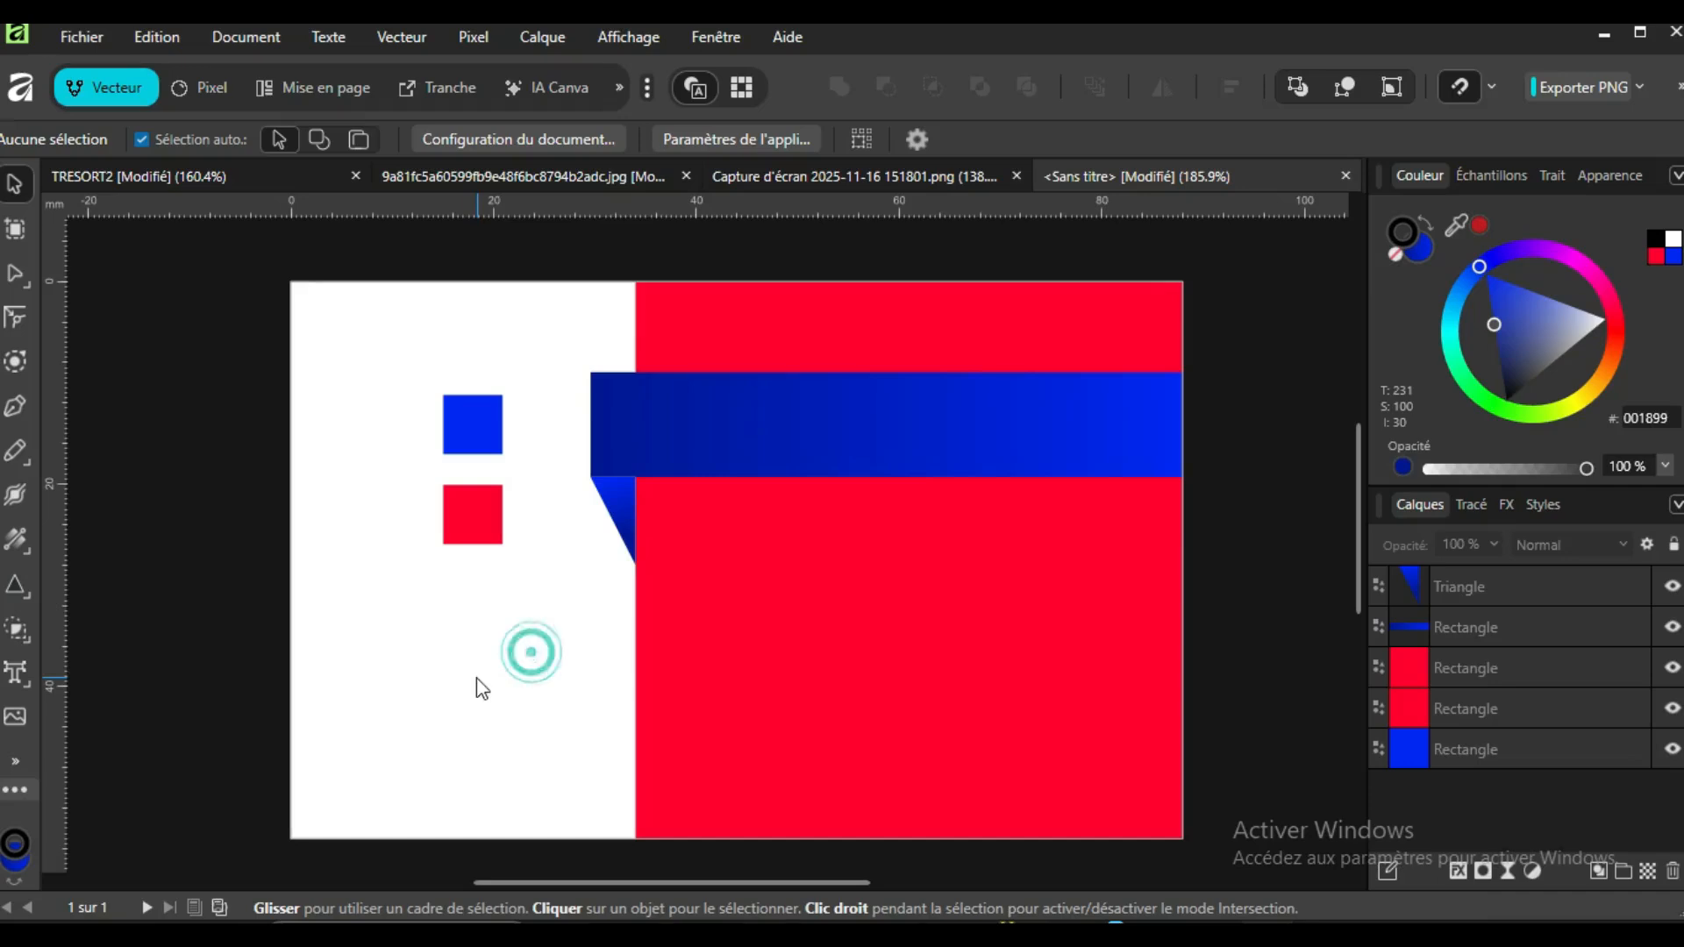
click(631, 507)
scroll(622, 472, up, 6)
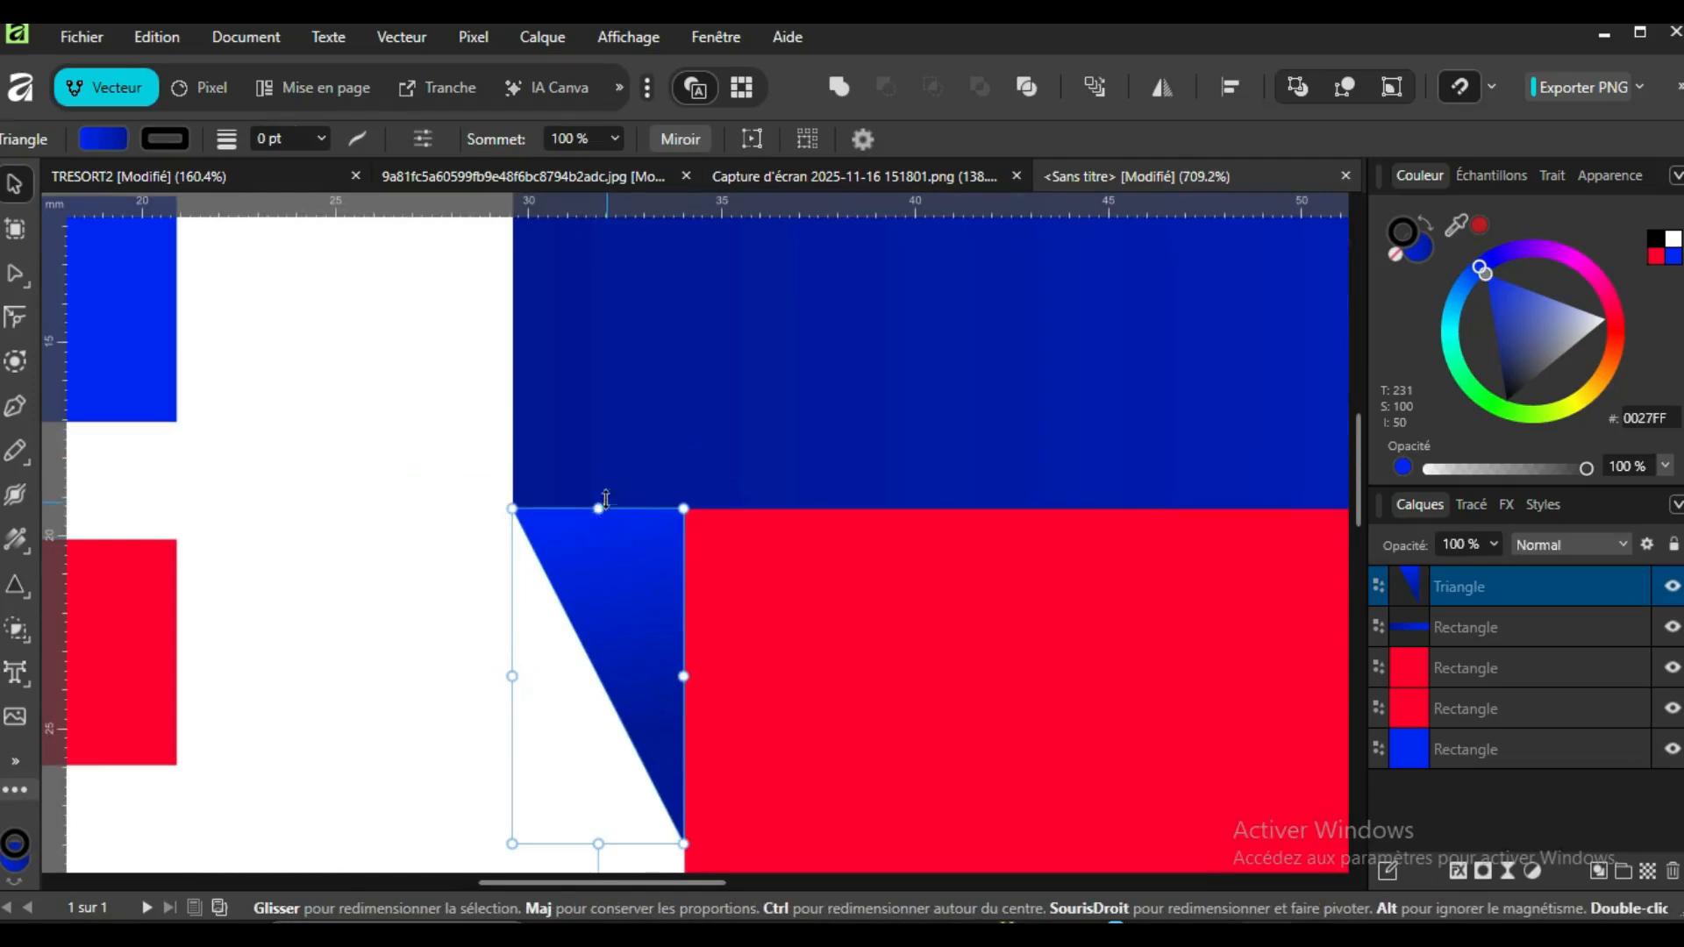
click(609, 488)
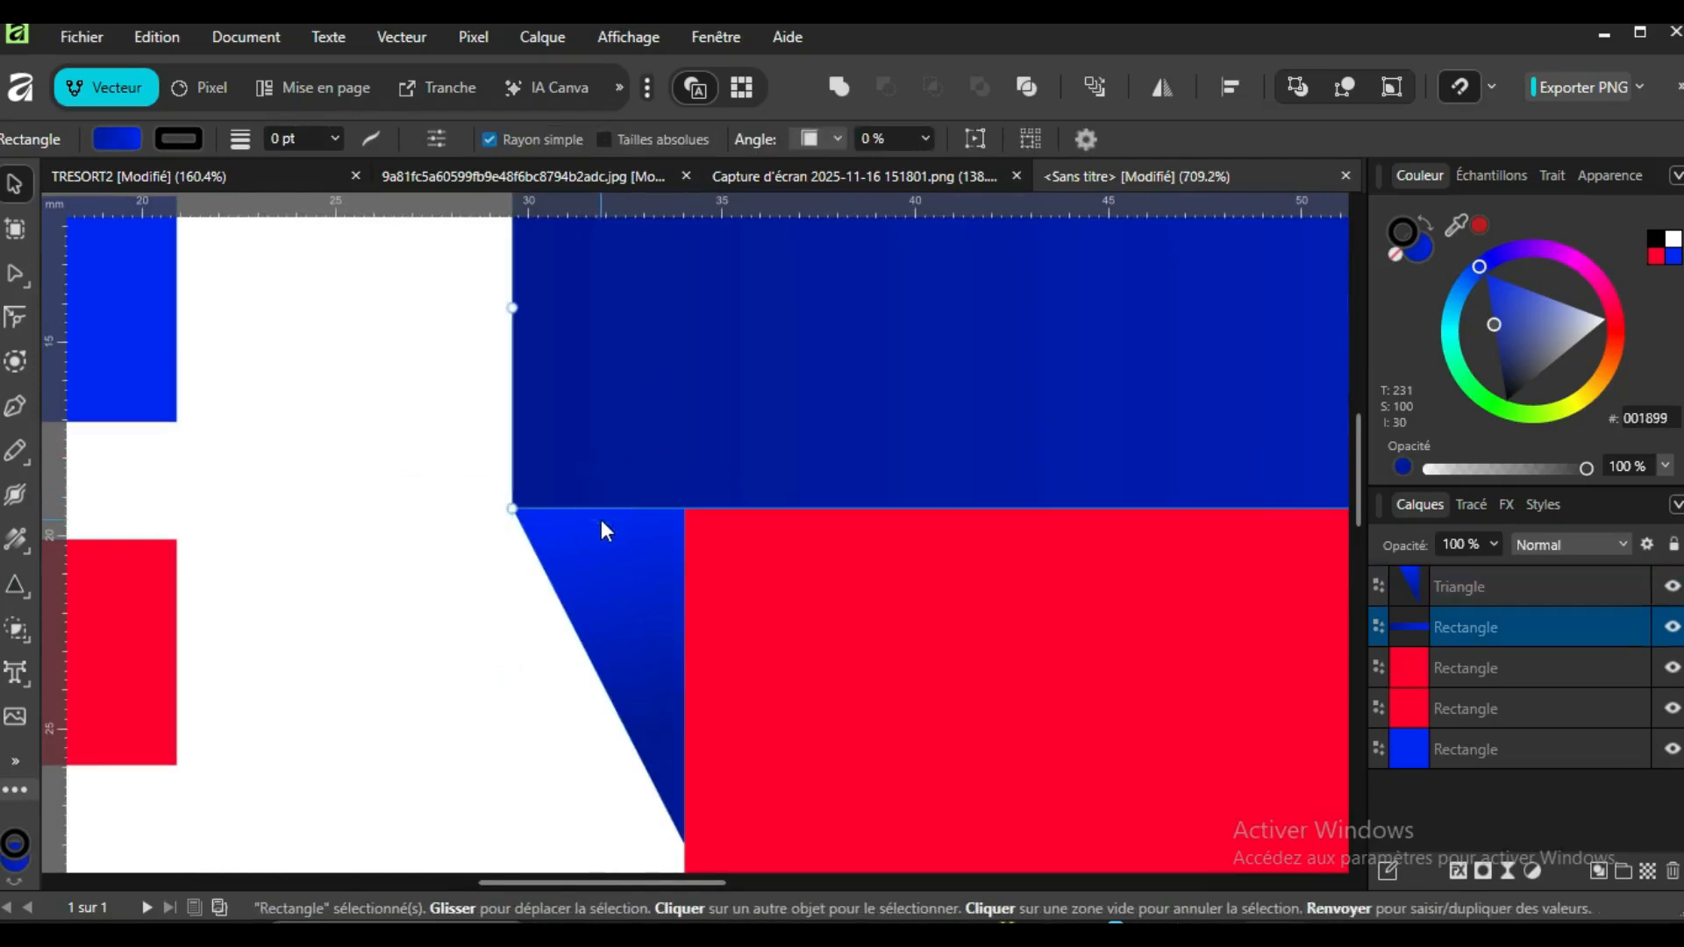
click(602, 520)
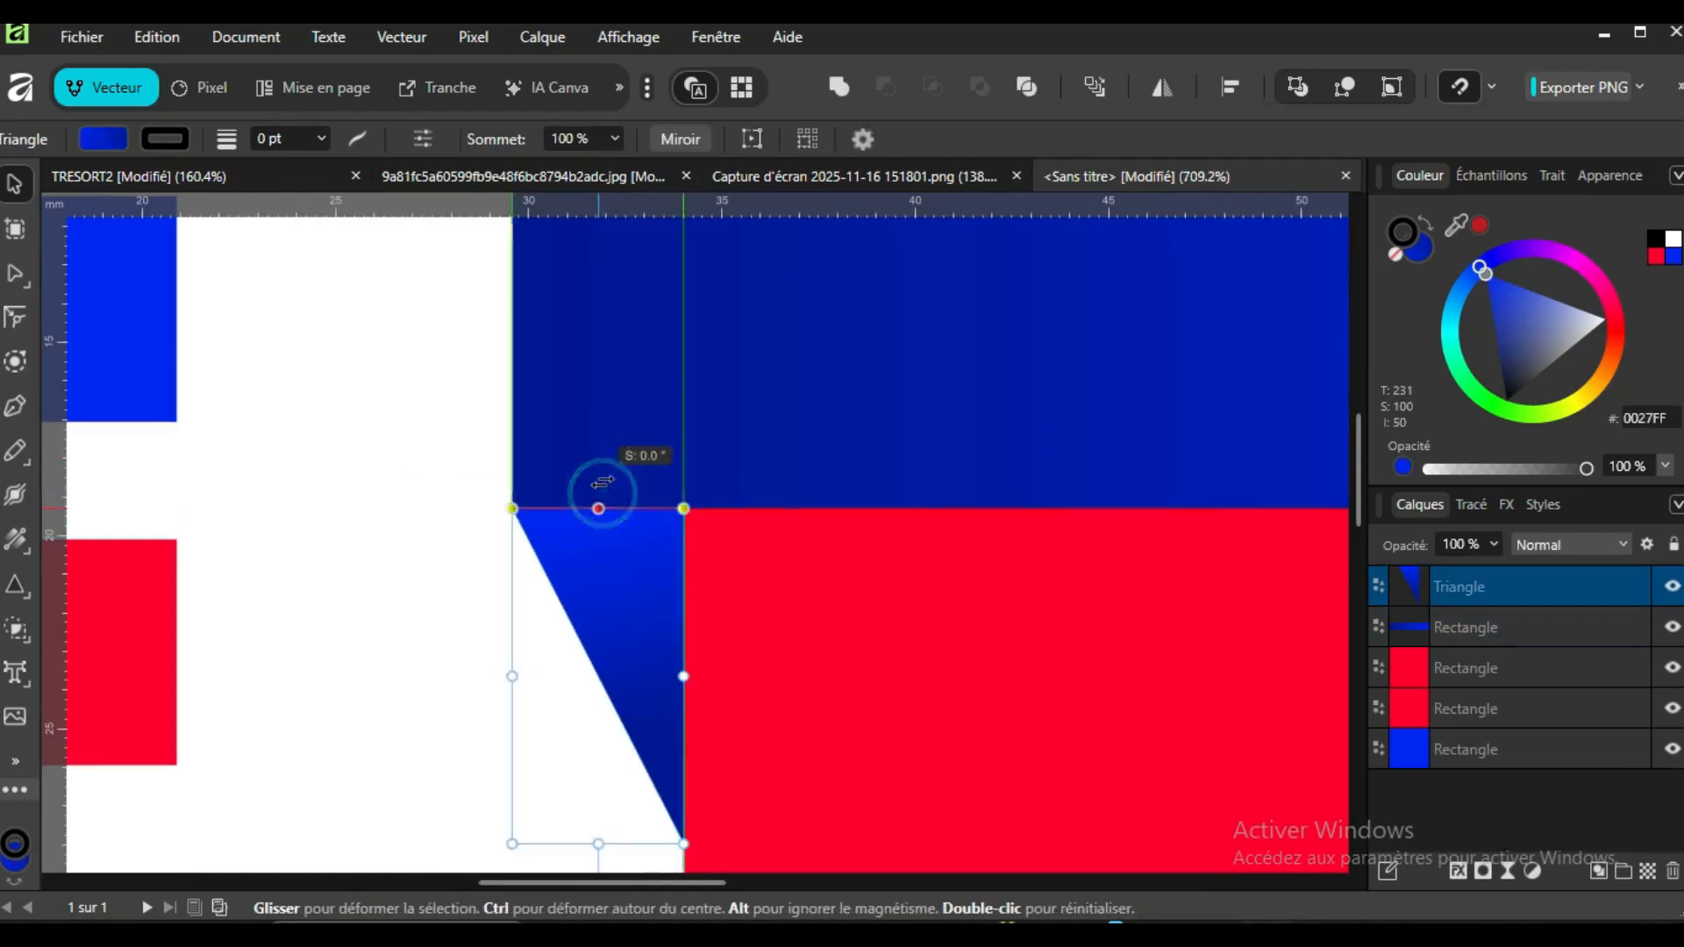
click(427, 502)
scroll(570, 457, up, 3)
scroll(570, 456, down, 8)
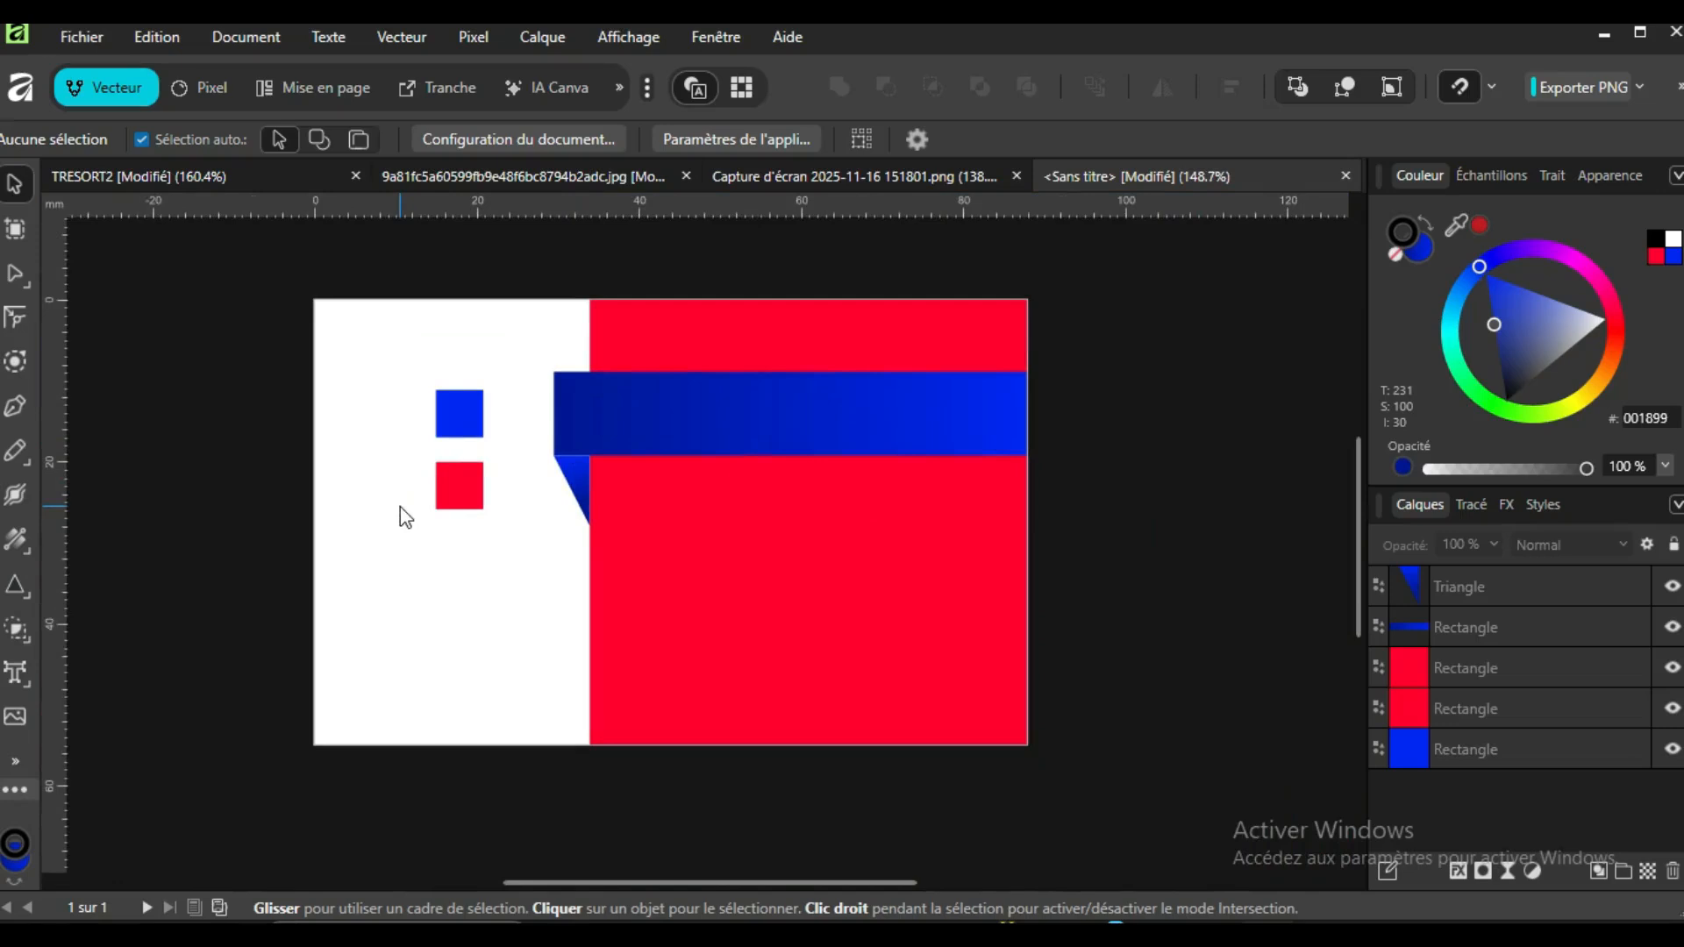
- Stack the blue square above the red one at the lower left and lock both
drag(451, 485, 376, 655)
drag(455, 421, 378, 600)
drag(255, 538, 440, 717)
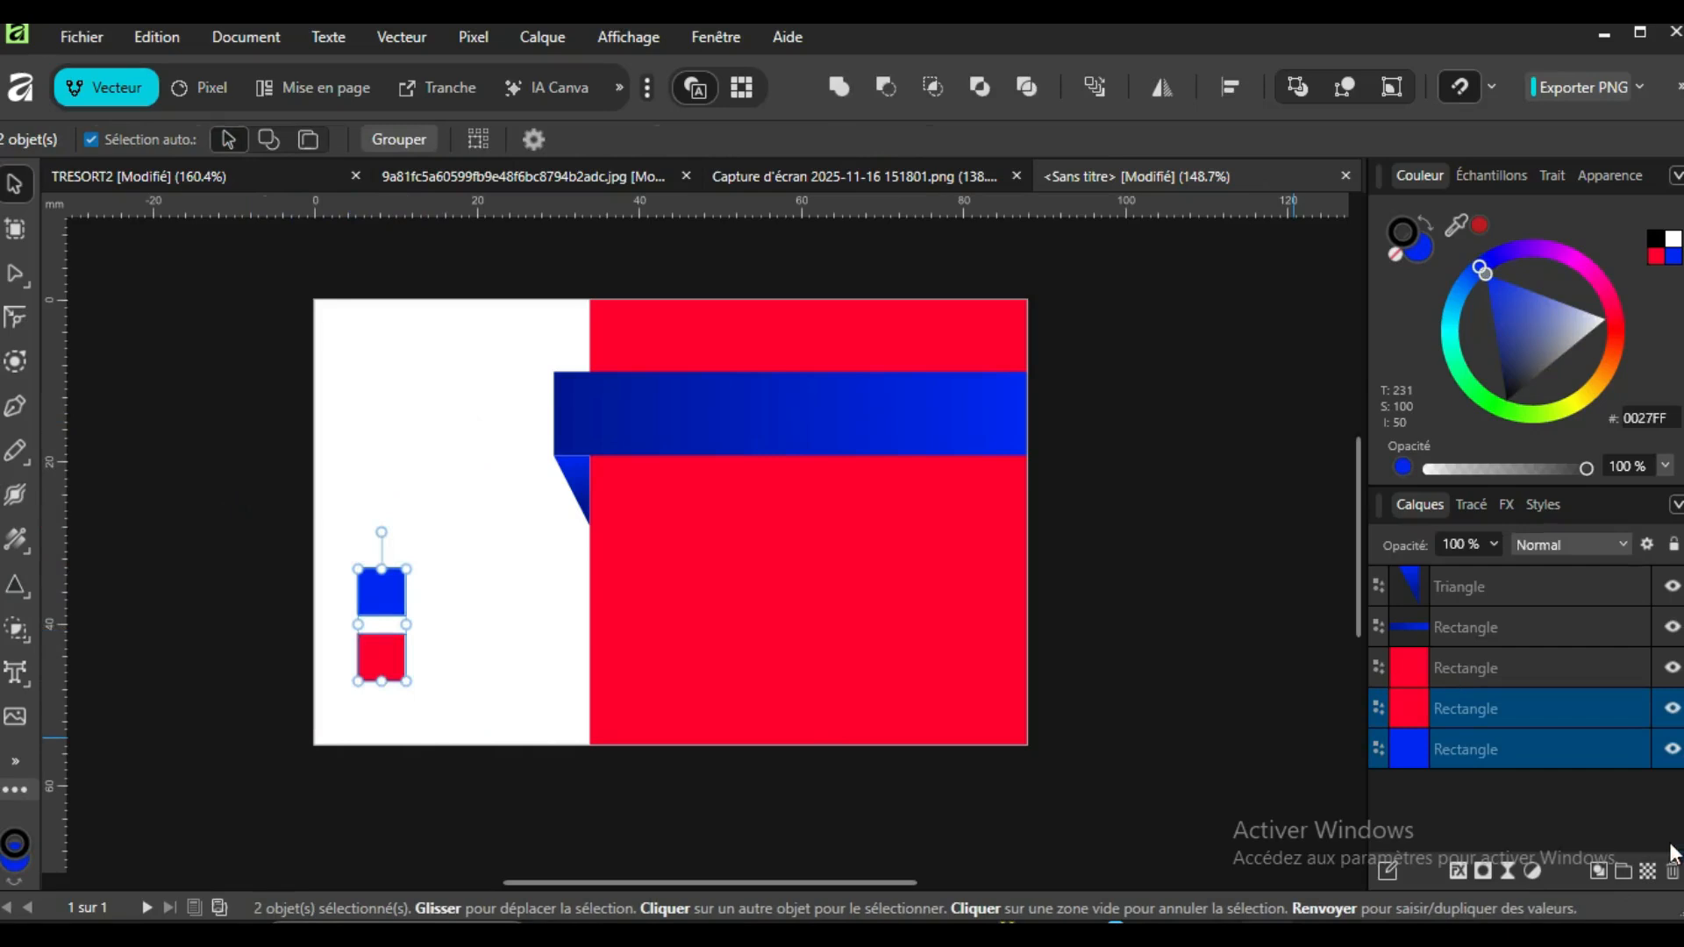
click(1674, 545)
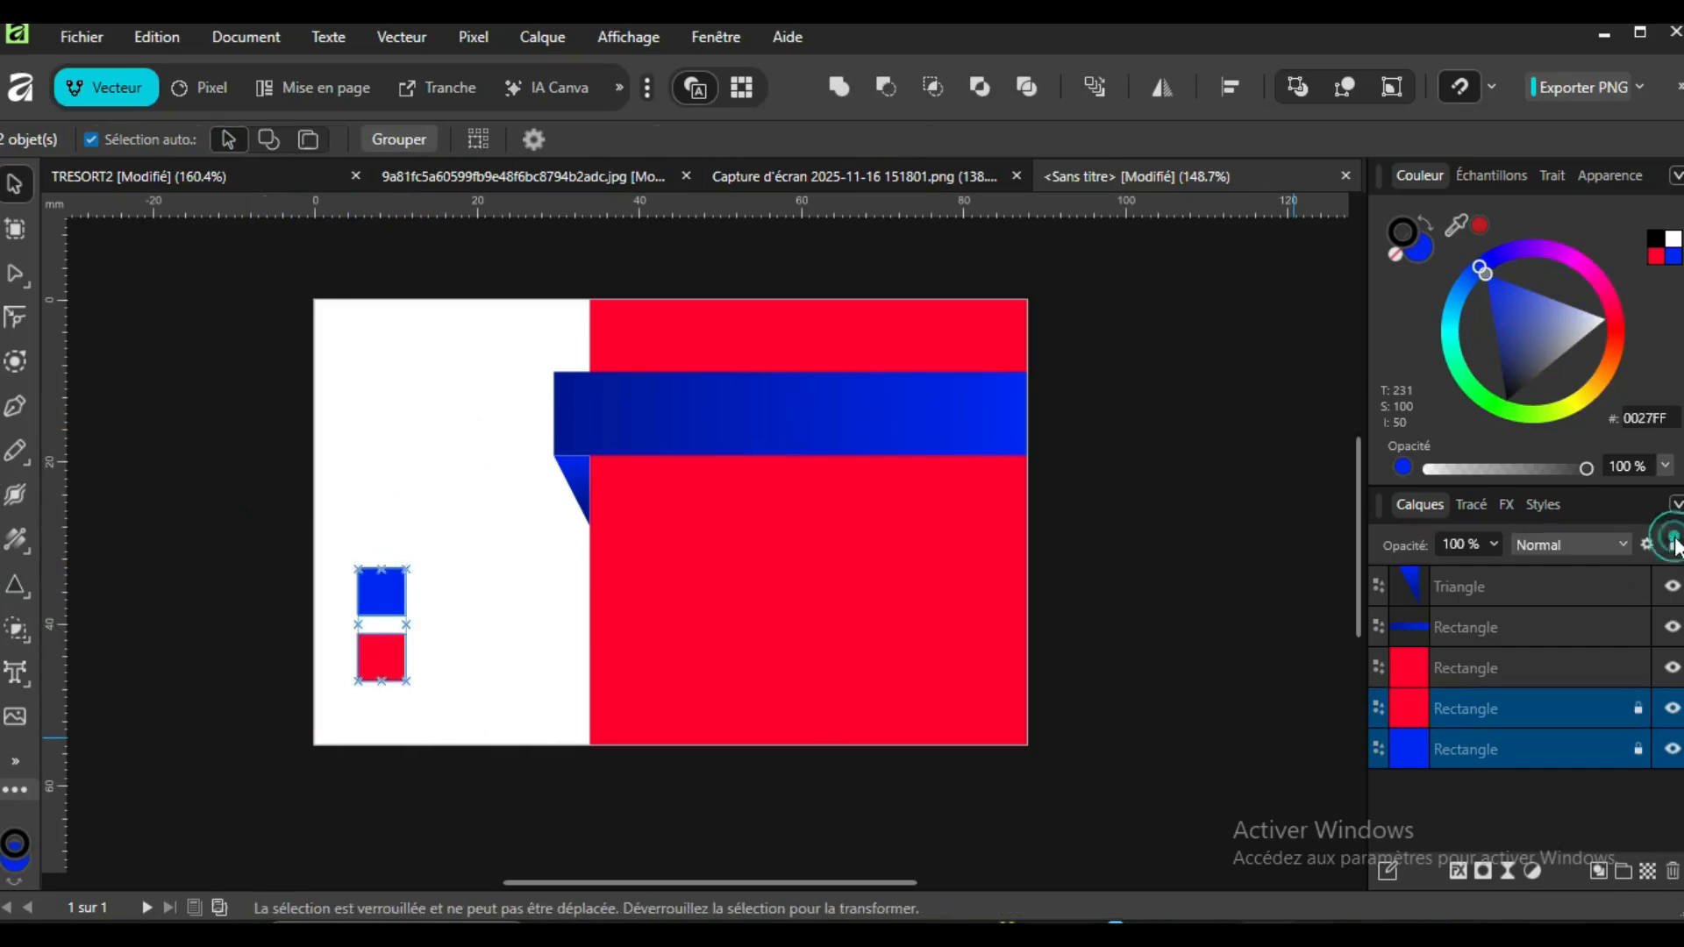
click(379, 369)
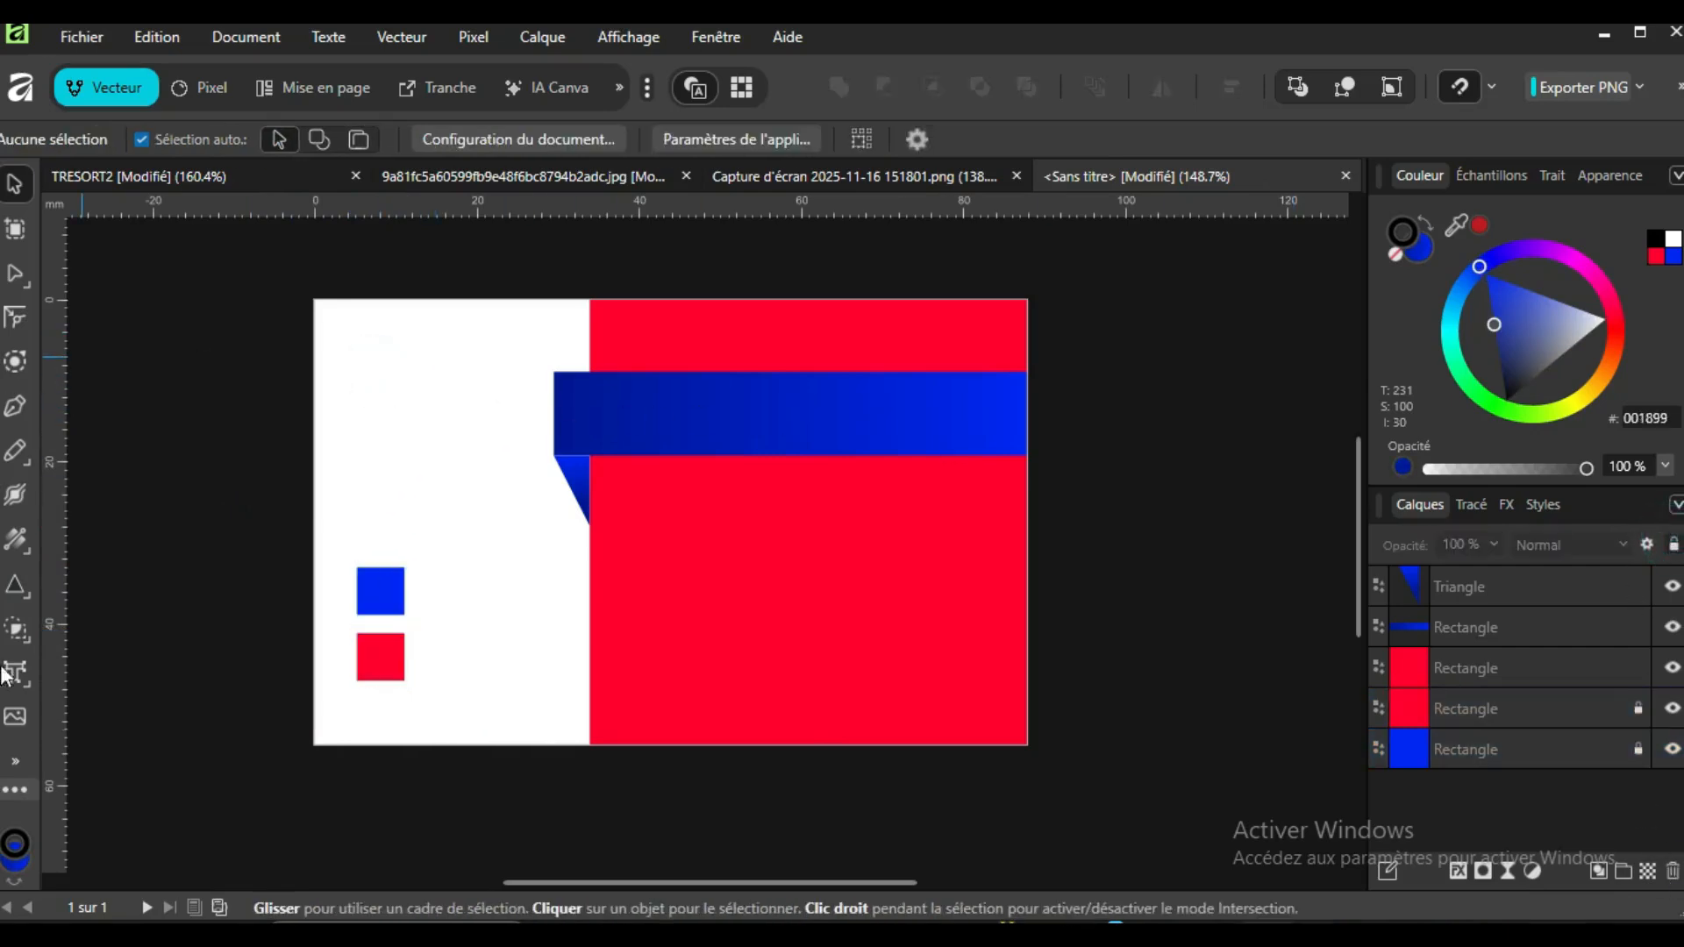
drag(12, 677, 67, 666)
- Add the card holder's full name as artistic text on the white panel and make it bold
drag(355, 372, 431, 454)
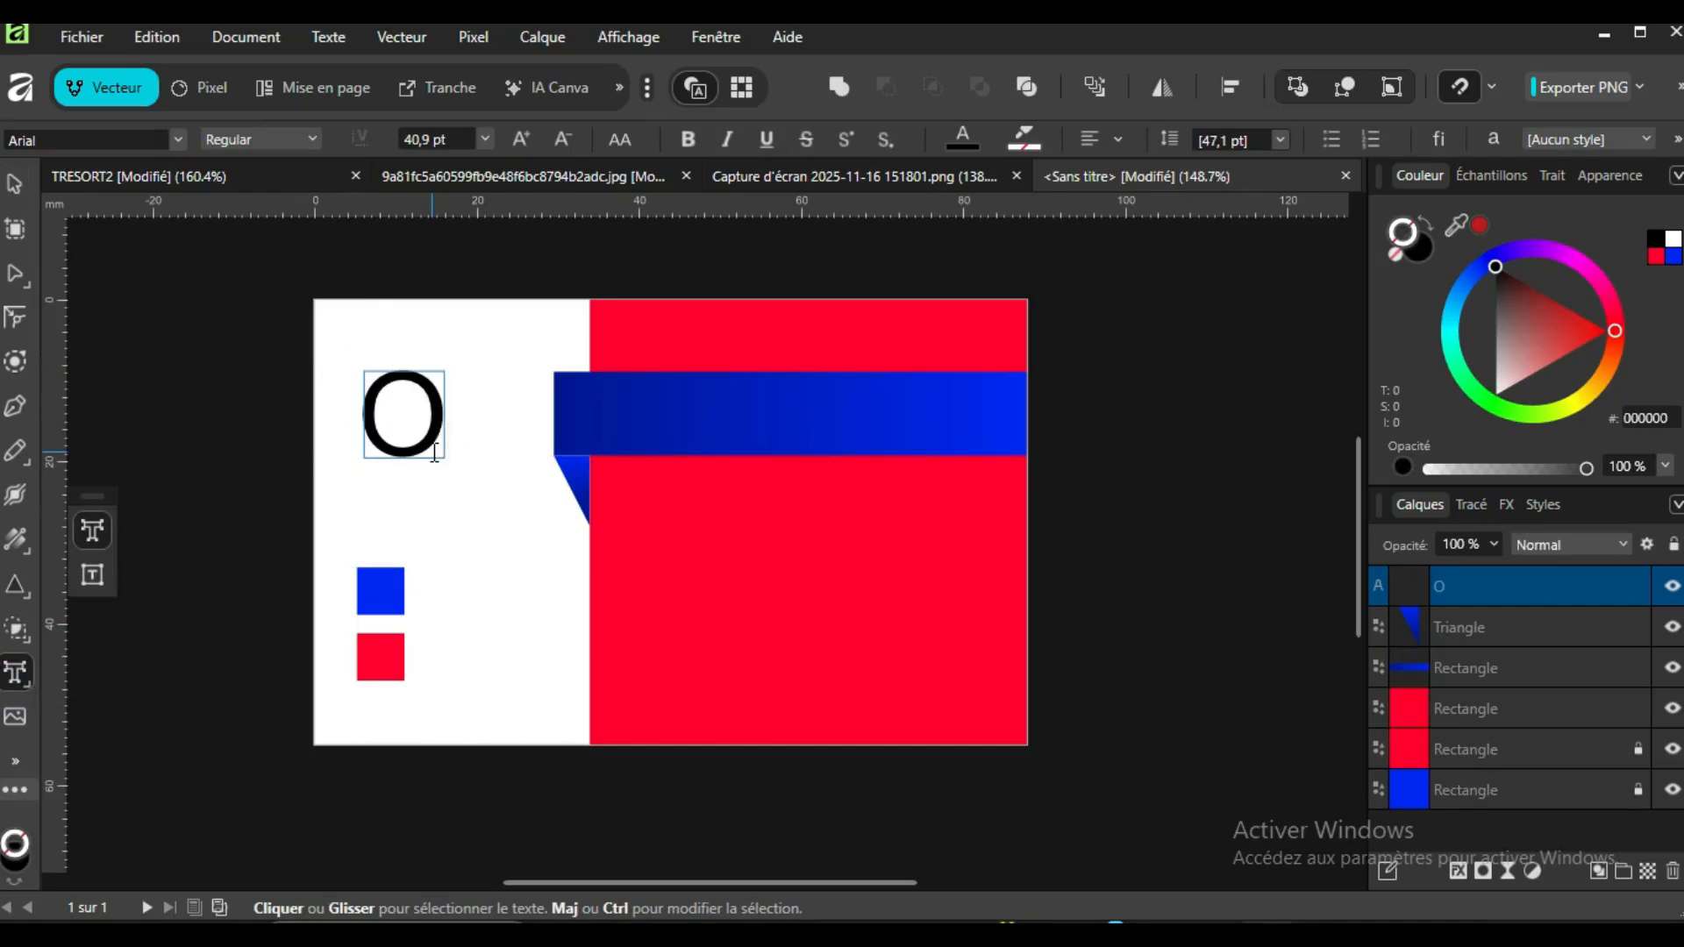
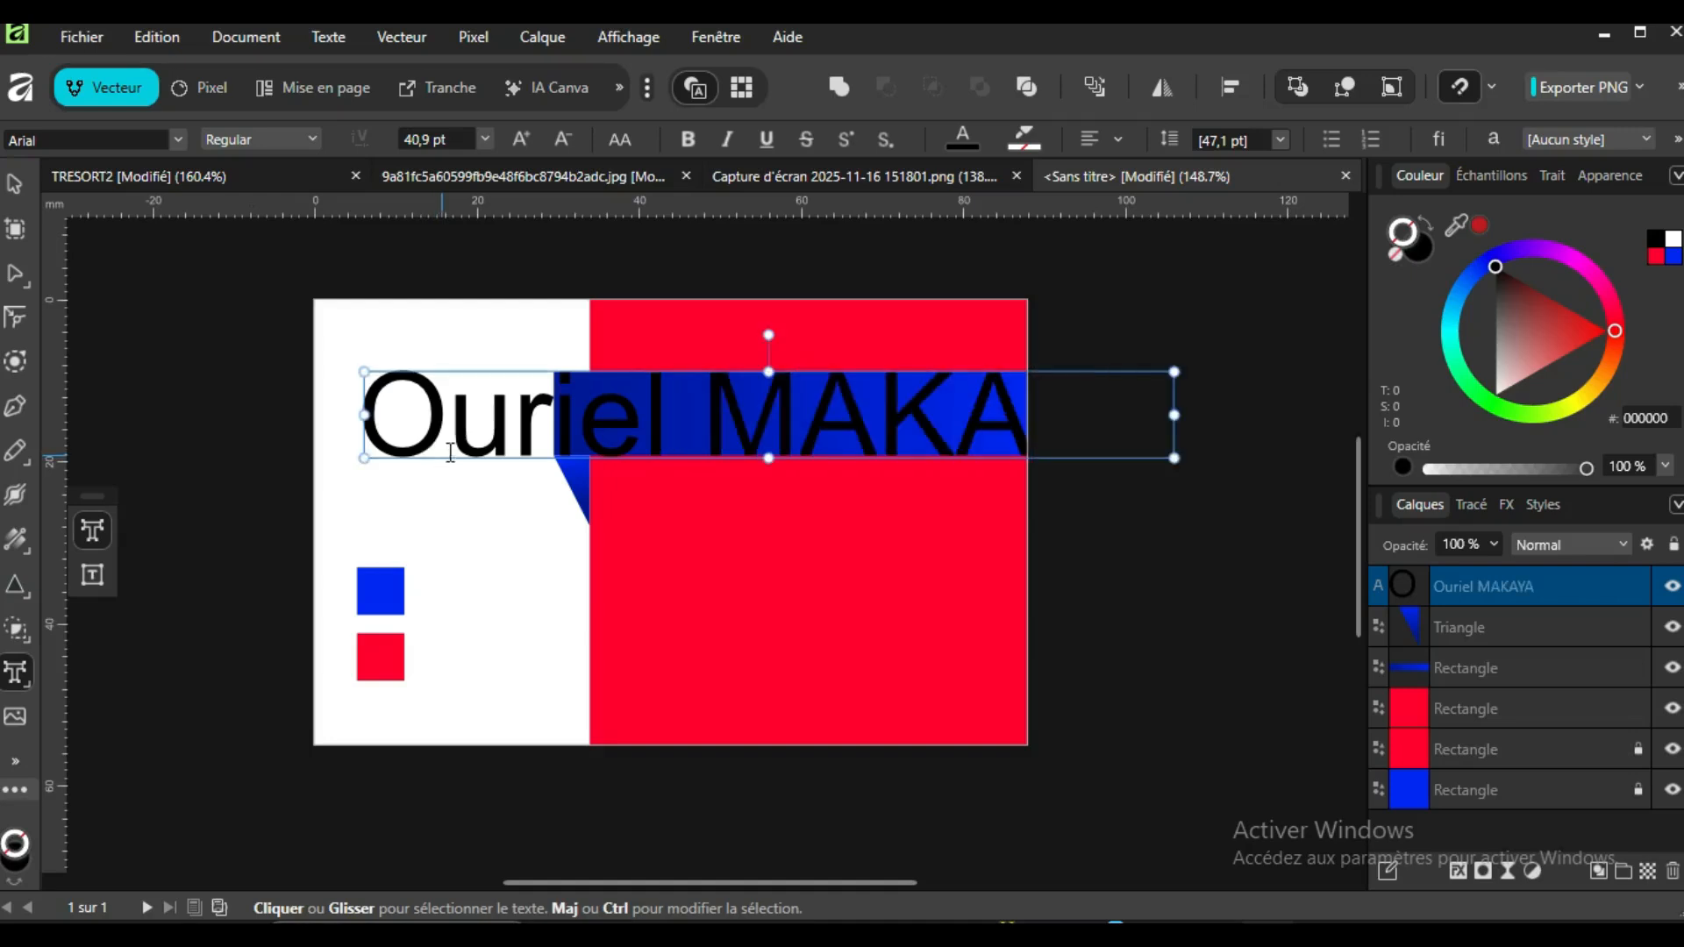
double_click(451, 453)
key(ctrl+a)
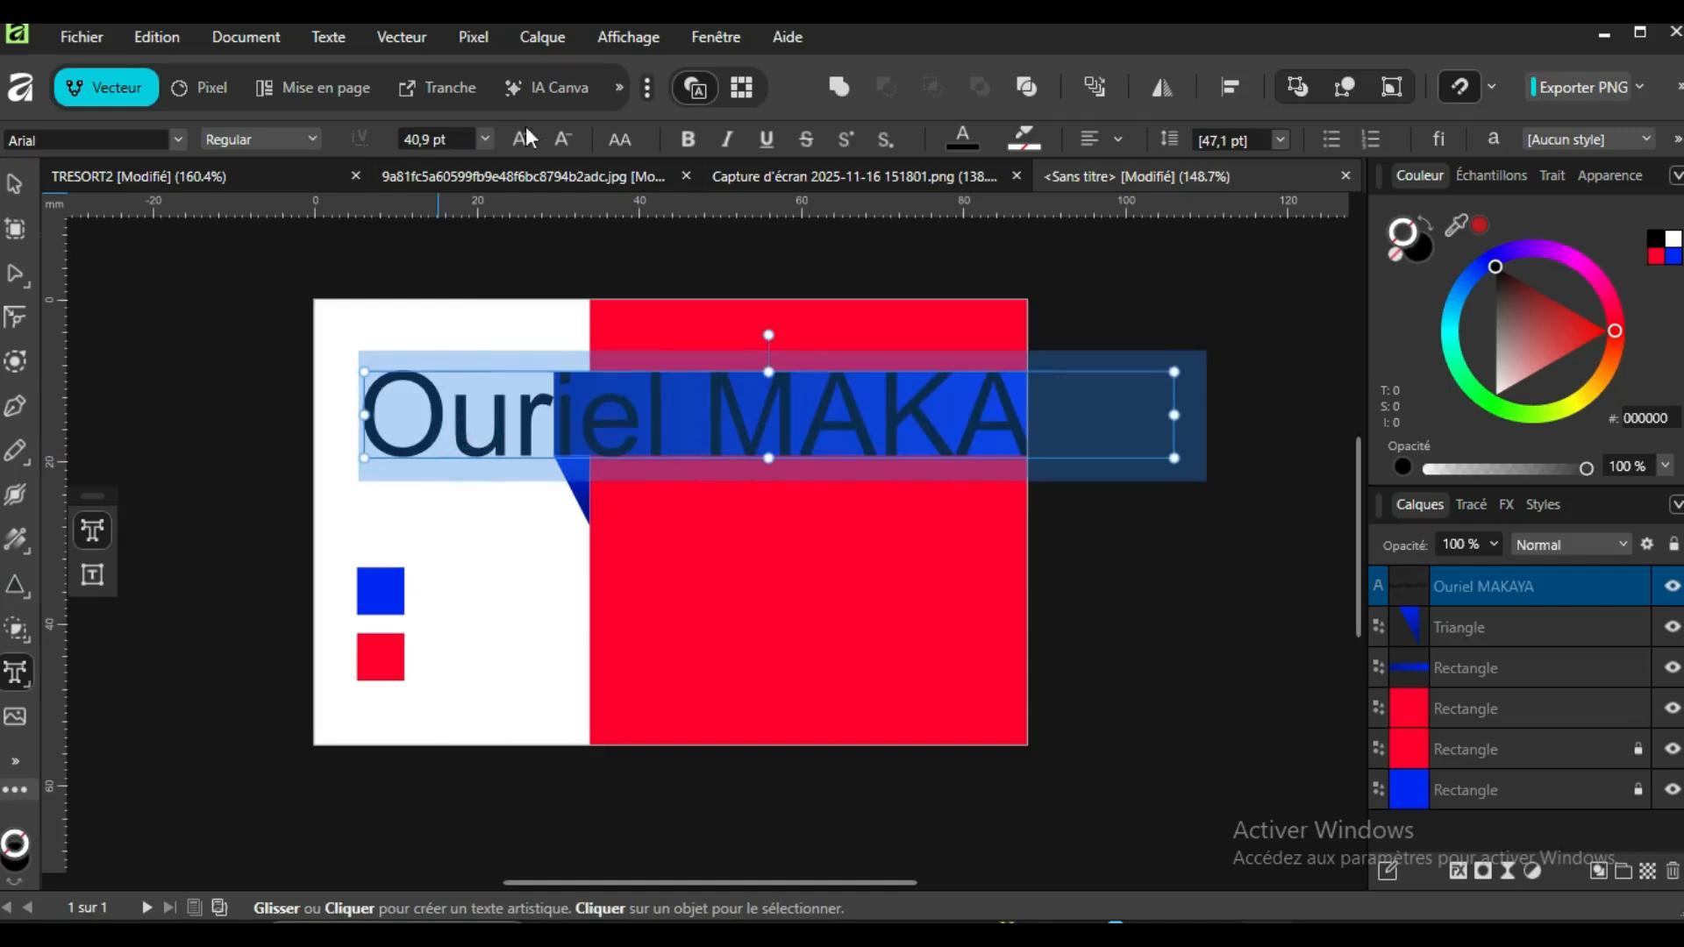
click(687, 140)
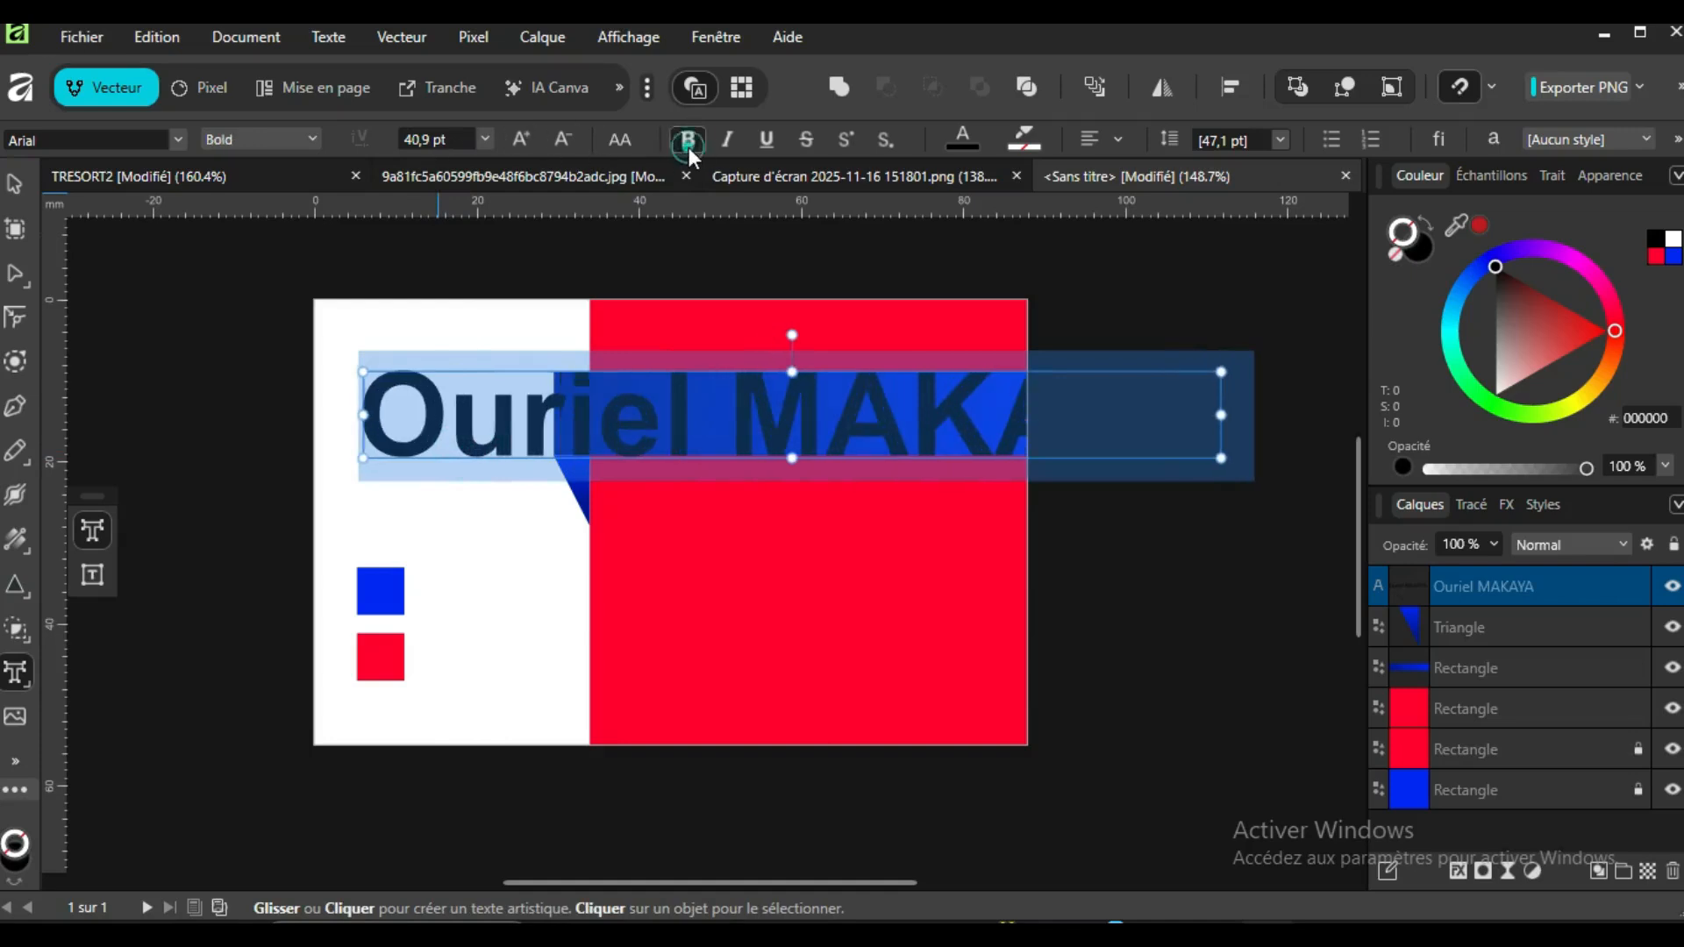
click(177, 140)
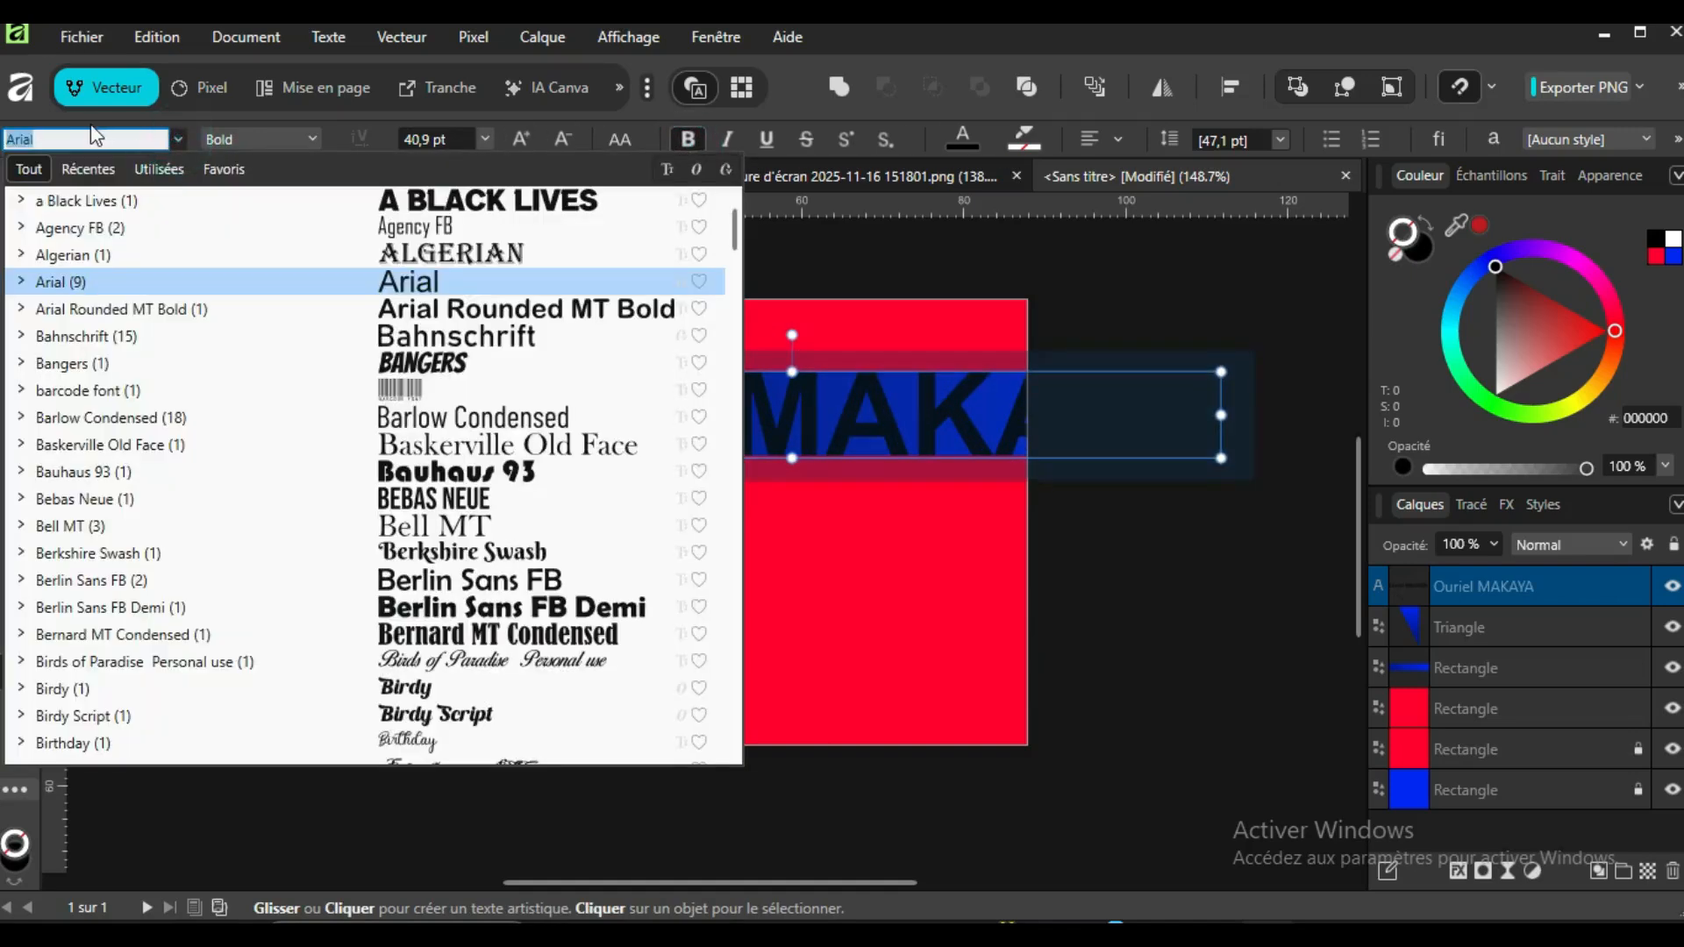
- Set the name in Poppins and colour it white (FFFFFF)
text(Poppins)
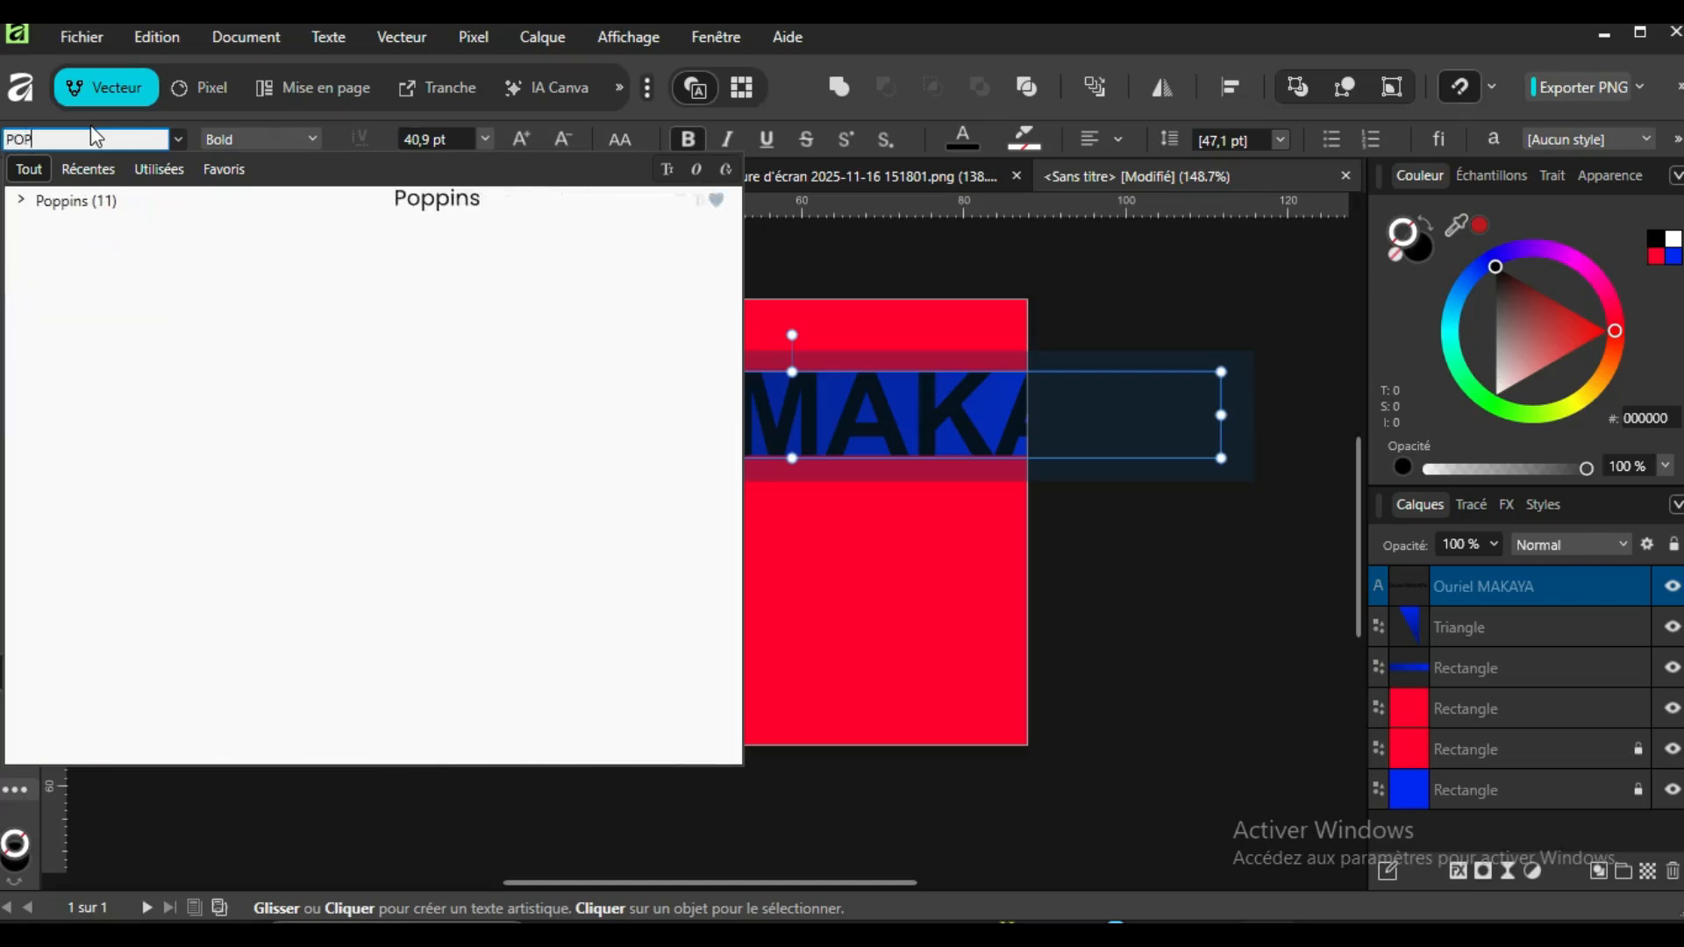
key(Return)
click(353, 187)
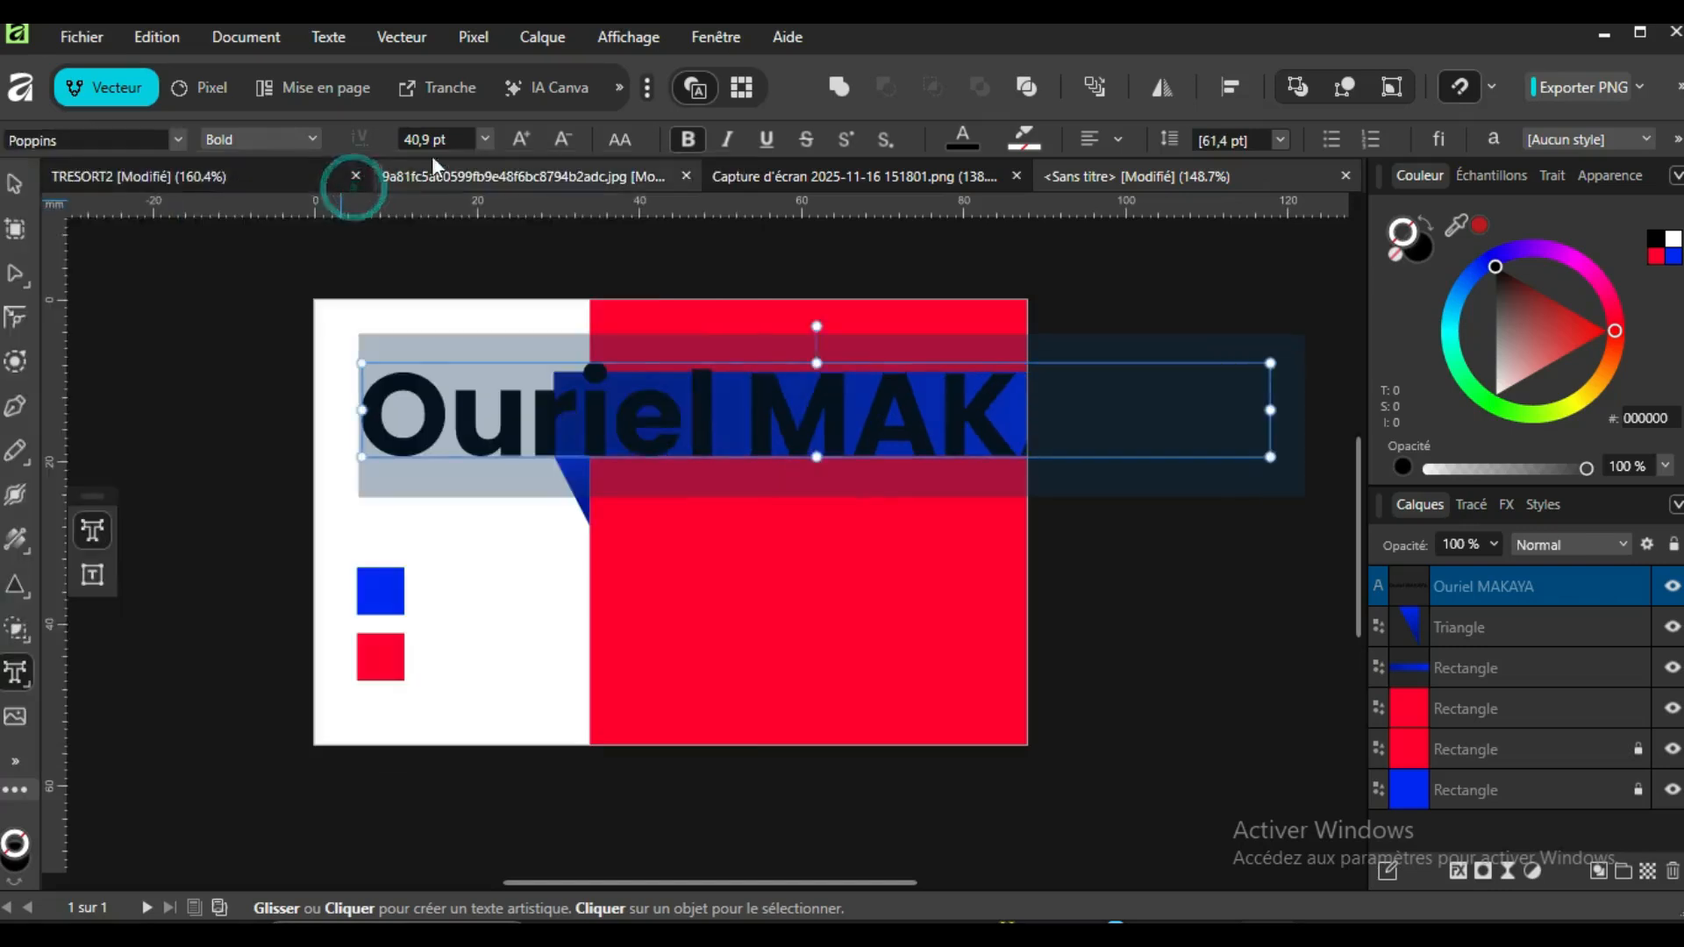
click(966, 149)
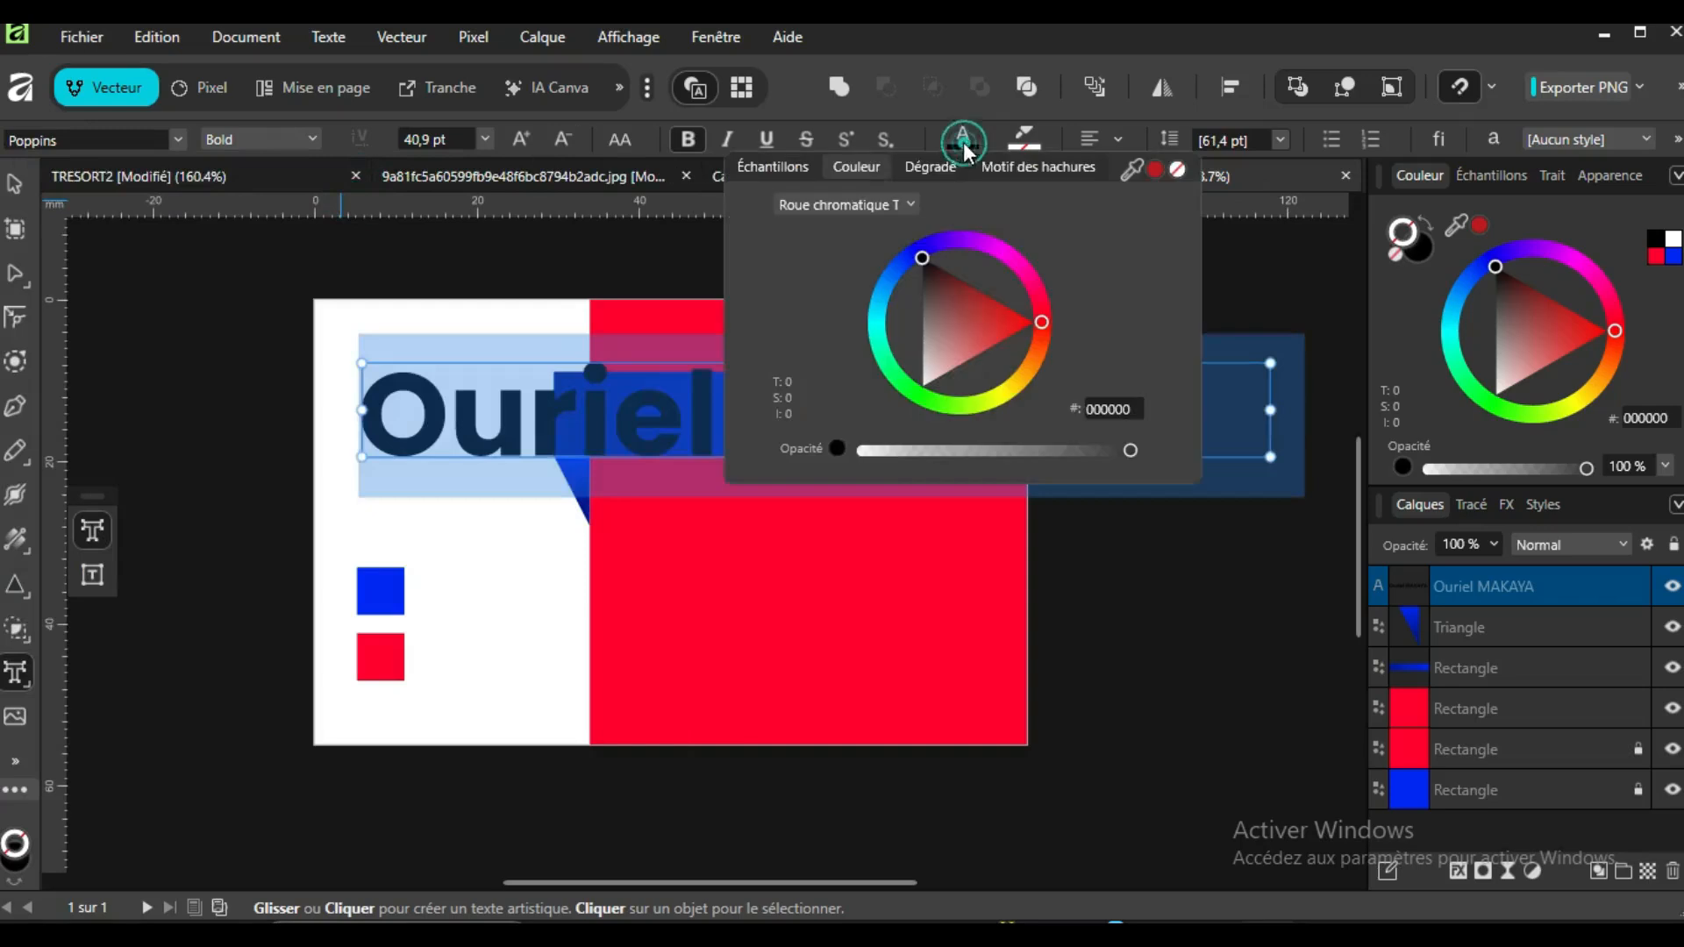
drag(985, 303, 872, 442)
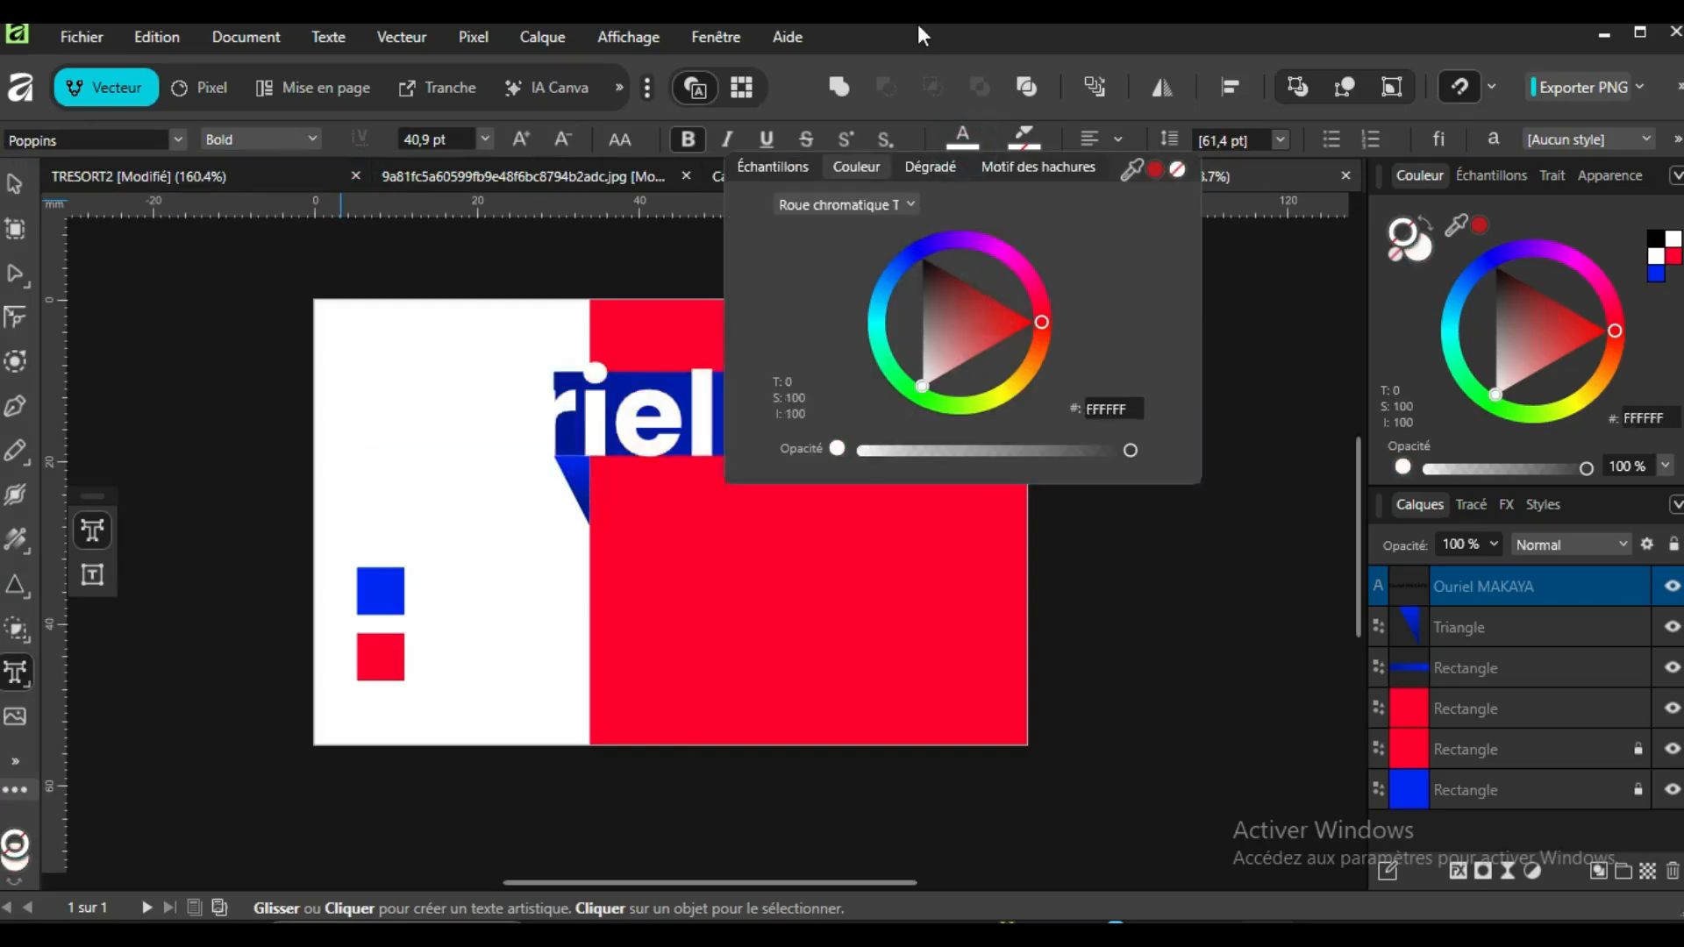
click(15, 182)
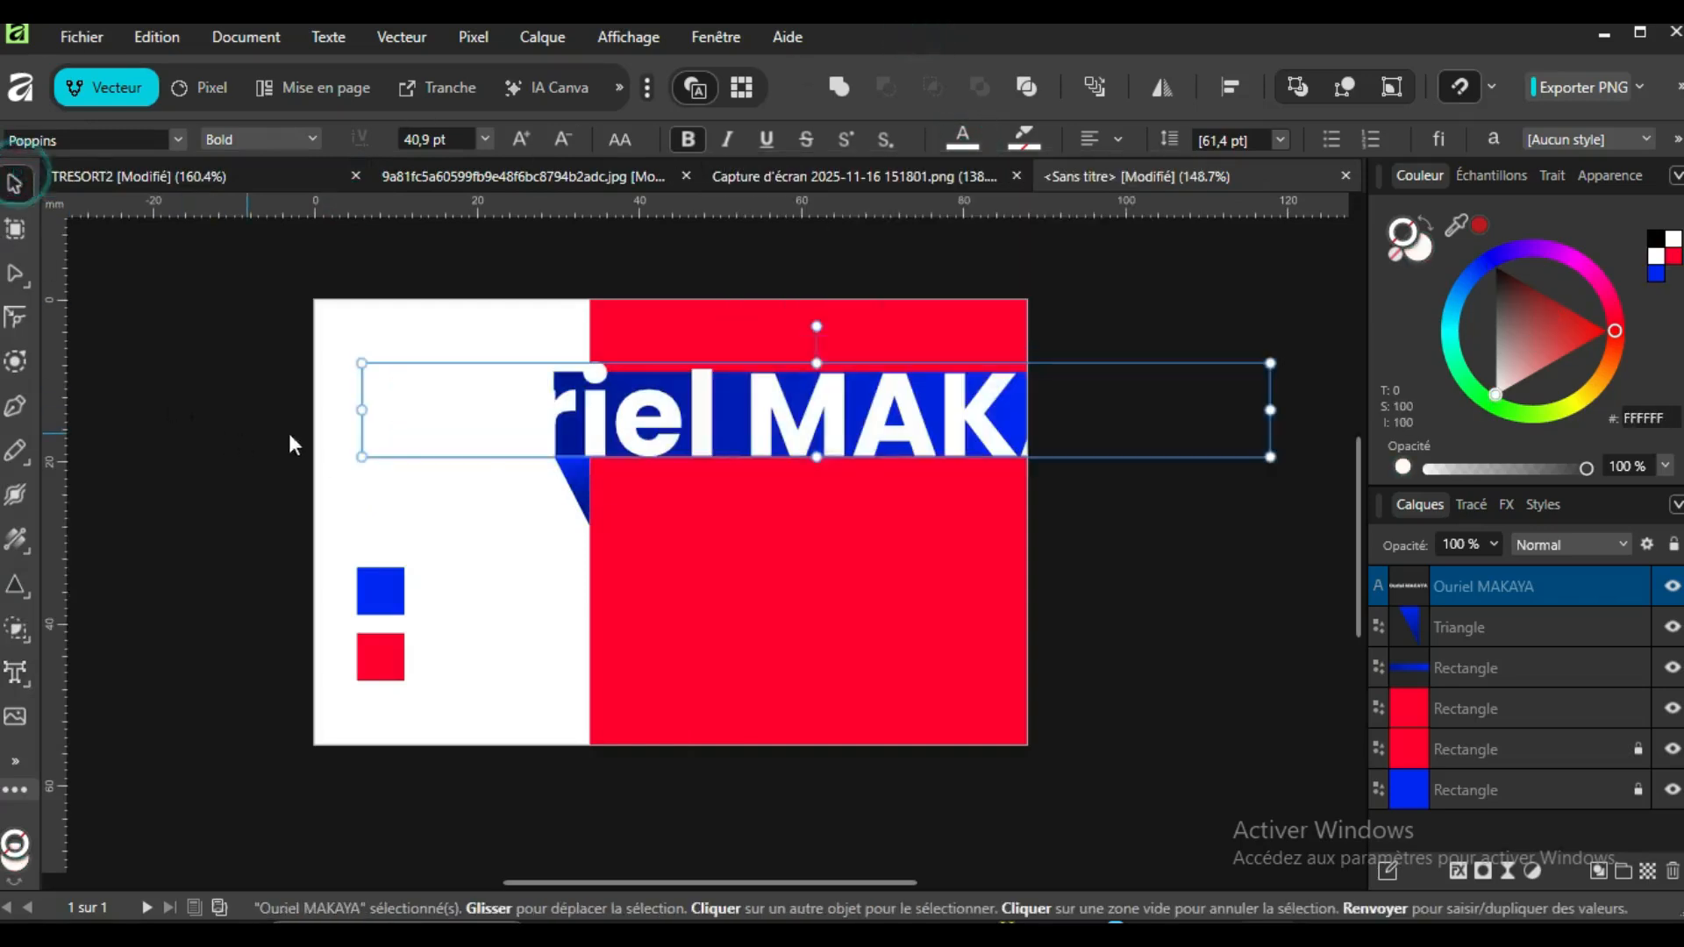
- Scale the name text down to about 14.3 pt so it sits entirely inside the blue banner
drag(361, 458, 724, 417)
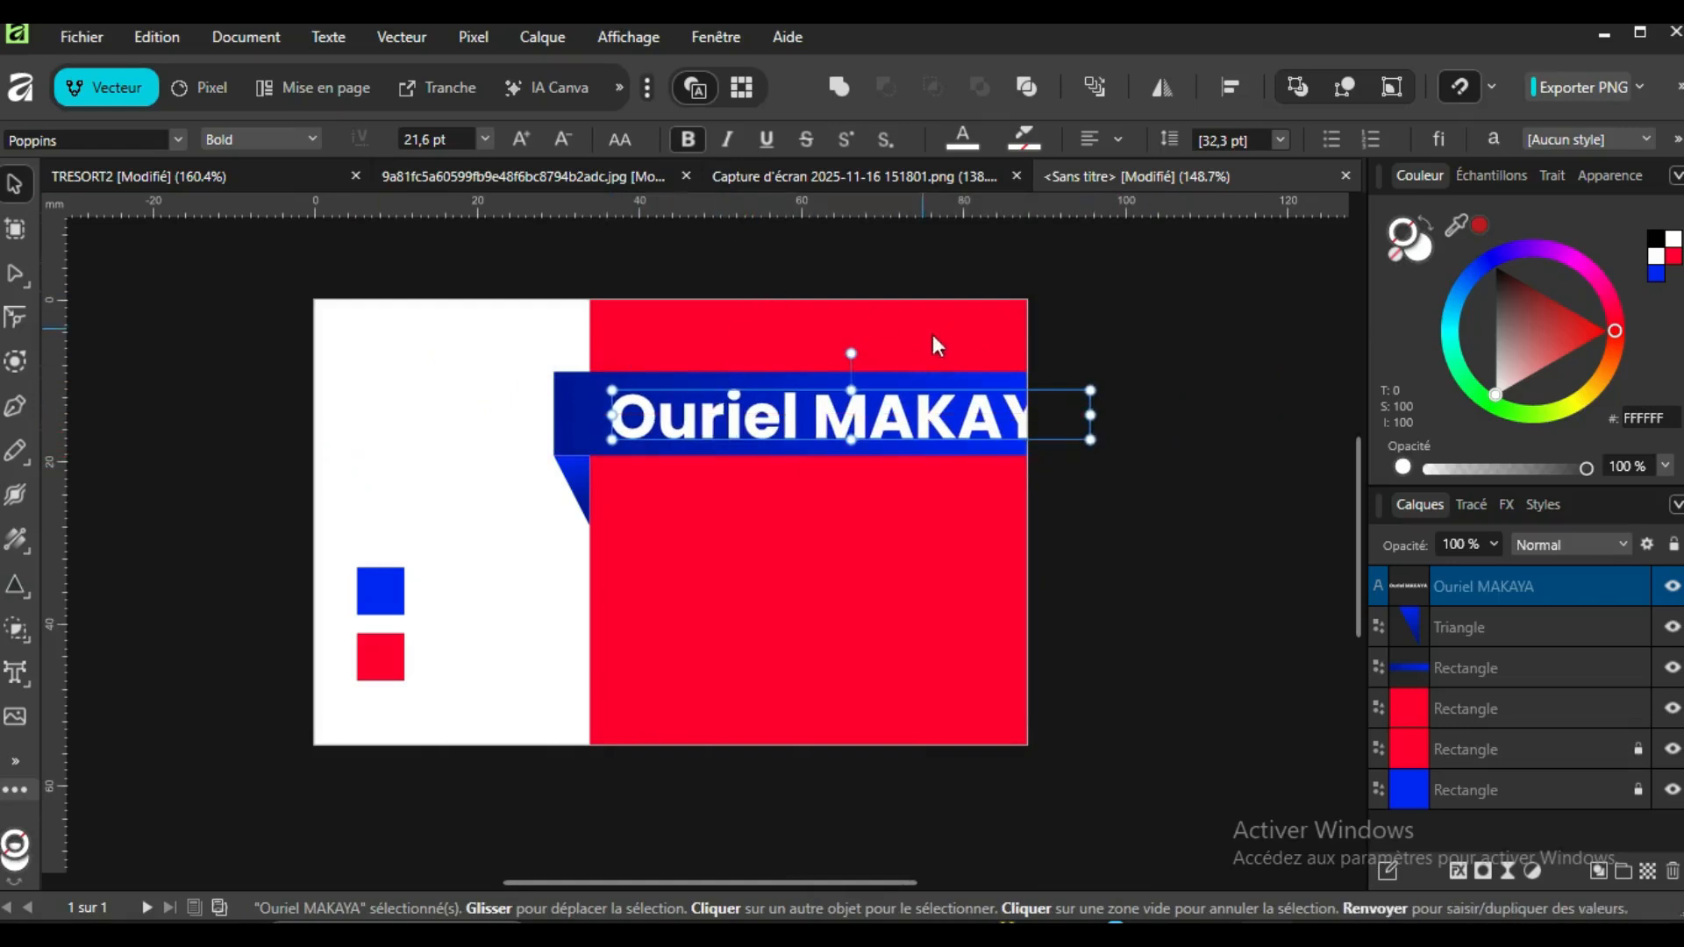
drag(1090, 440, 883, 402)
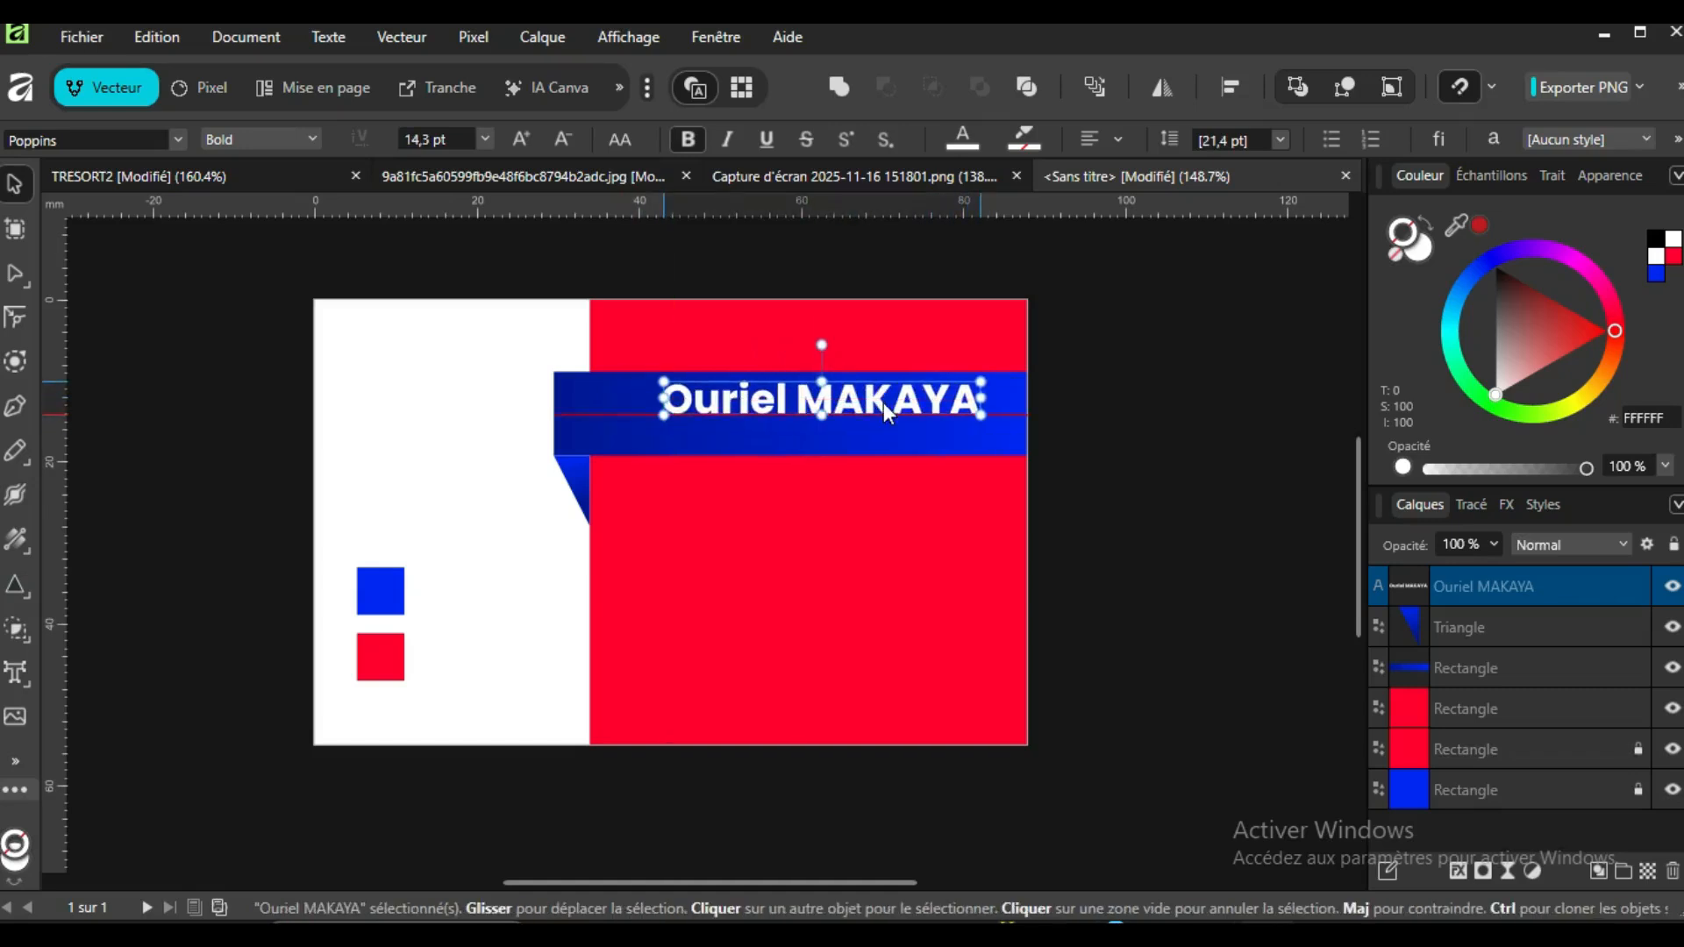
- Set the first name to Regular weight while the surname stays bold
double_click(797, 398)
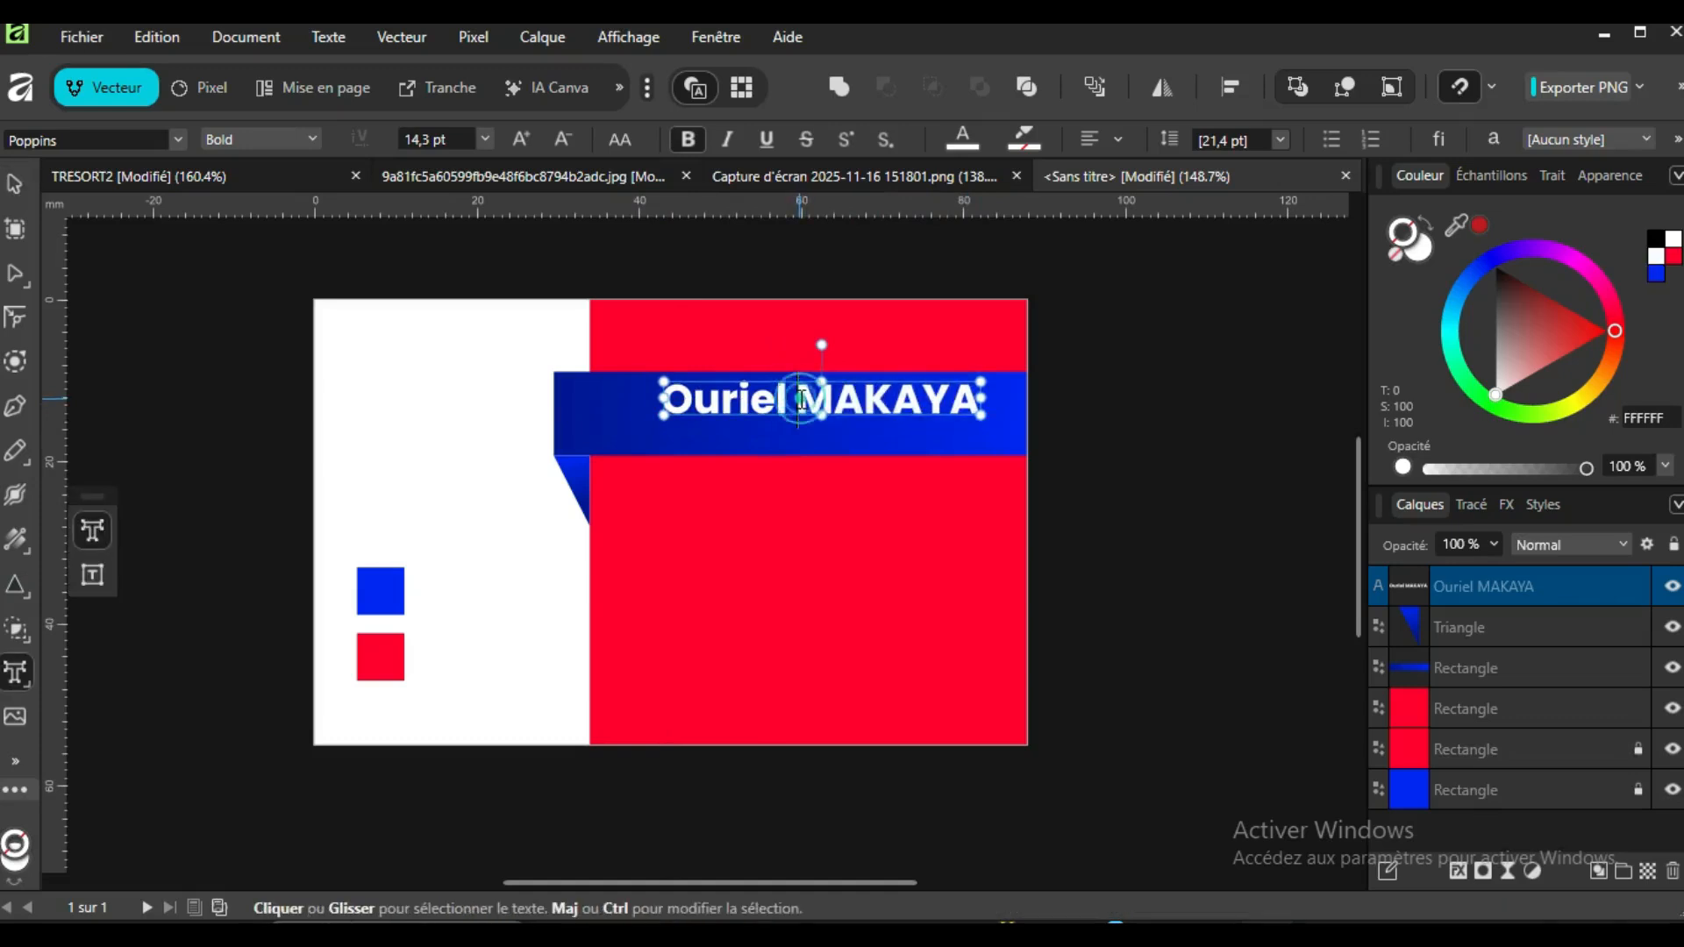
drag(797, 399, 664, 400)
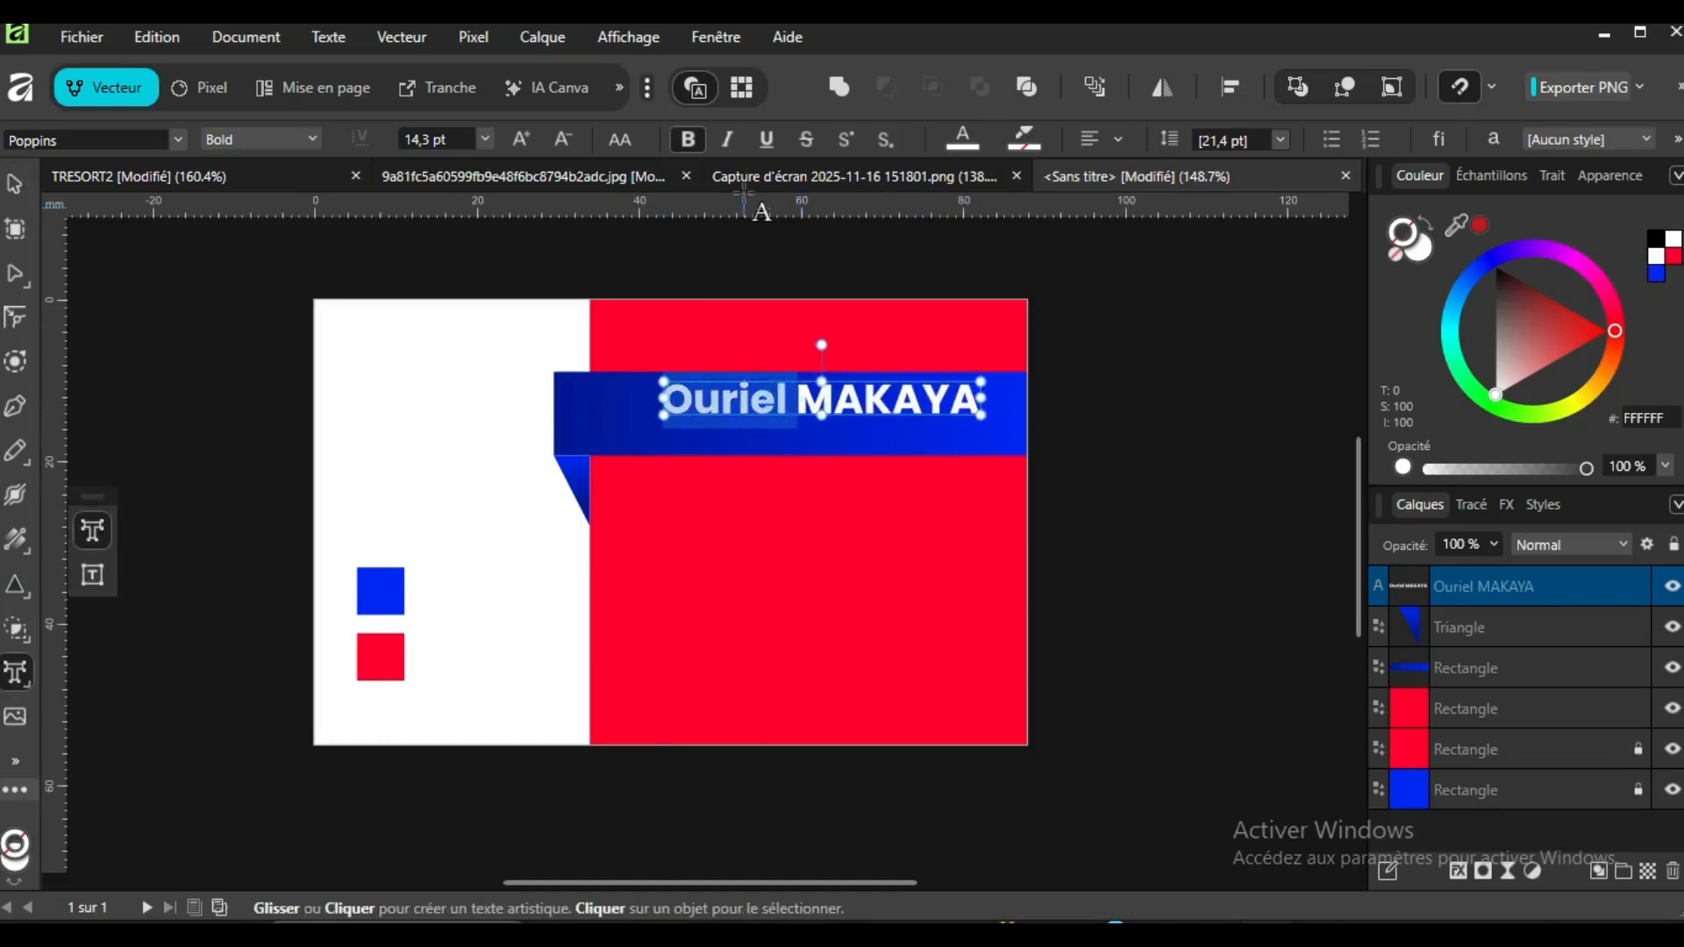
click(688, 138)
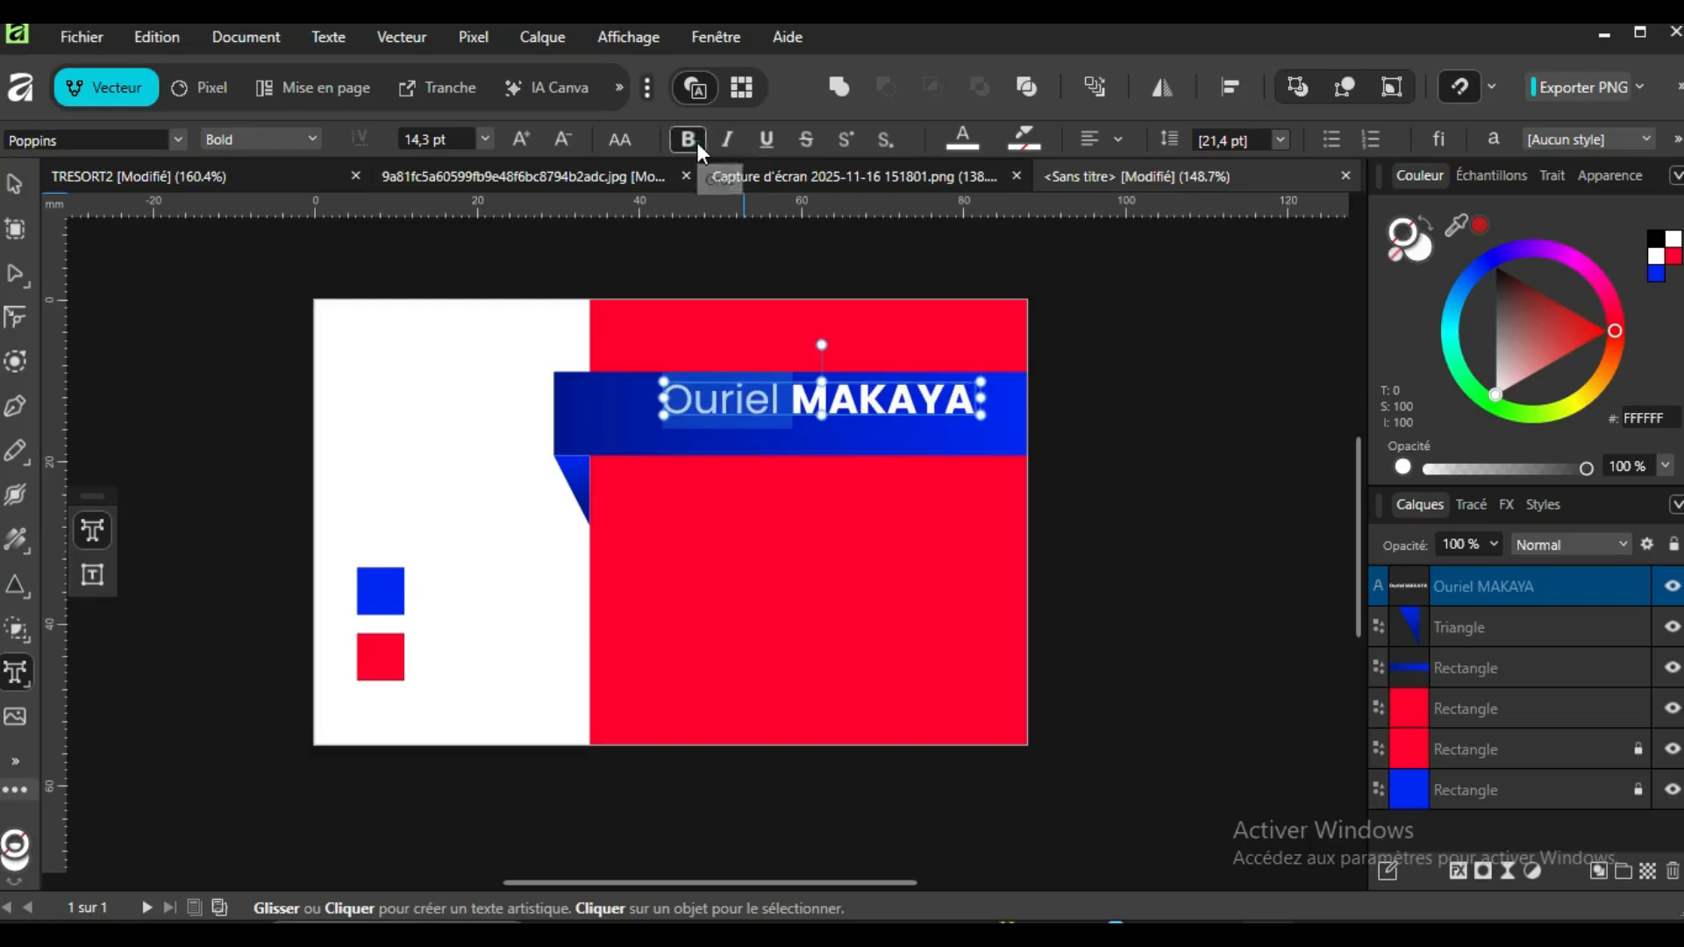
- Nudge the name slightly right and down within the blue banner
click(14, 181)
click(1287, 482)
click(838, 407)
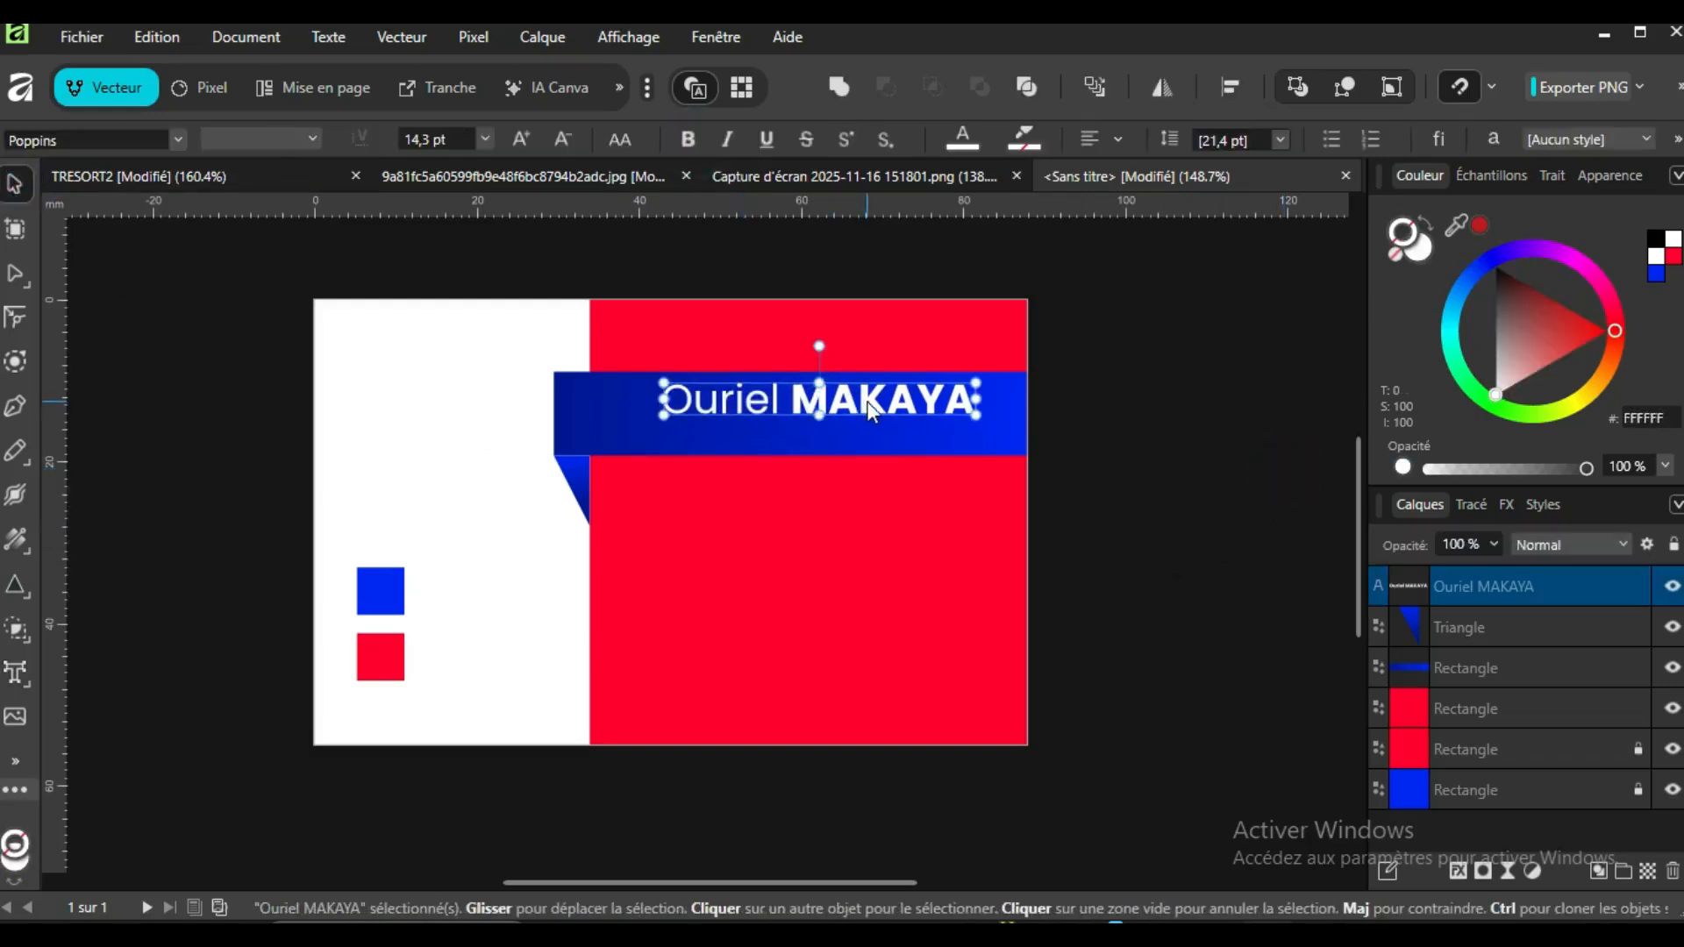
double_click(866, 400)
key(Escape)
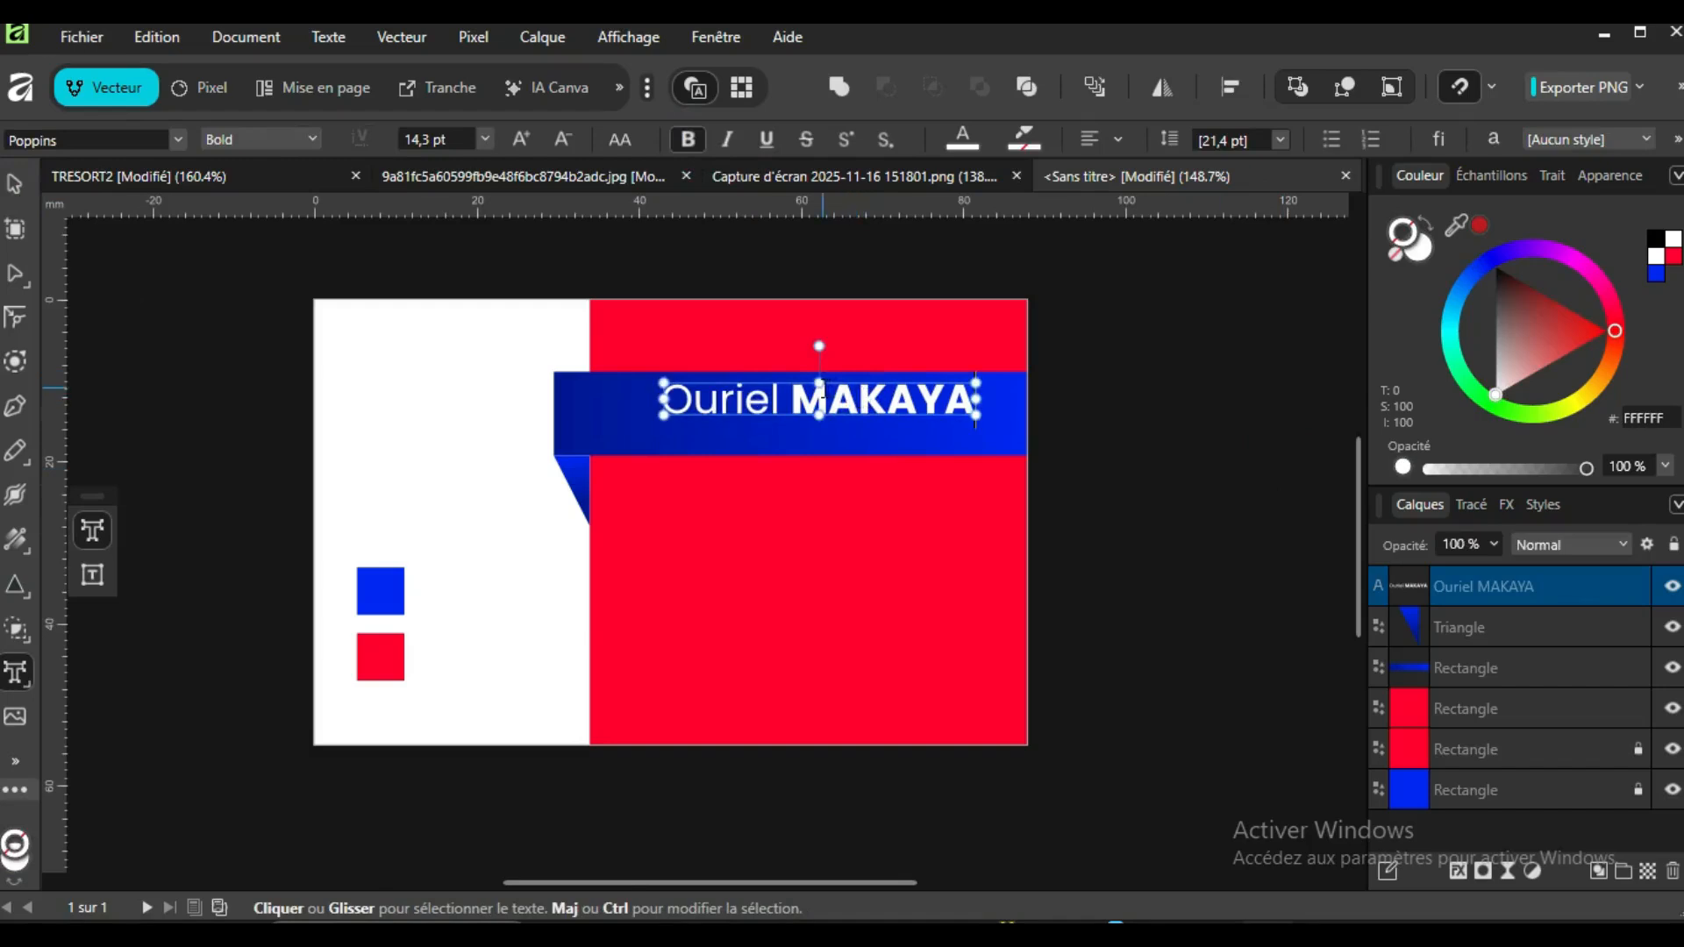
click(15, 183)
drag(775, 402, 773, 403)
- Make the blue banner taller by extending its top edge upward
click(1107, 459)
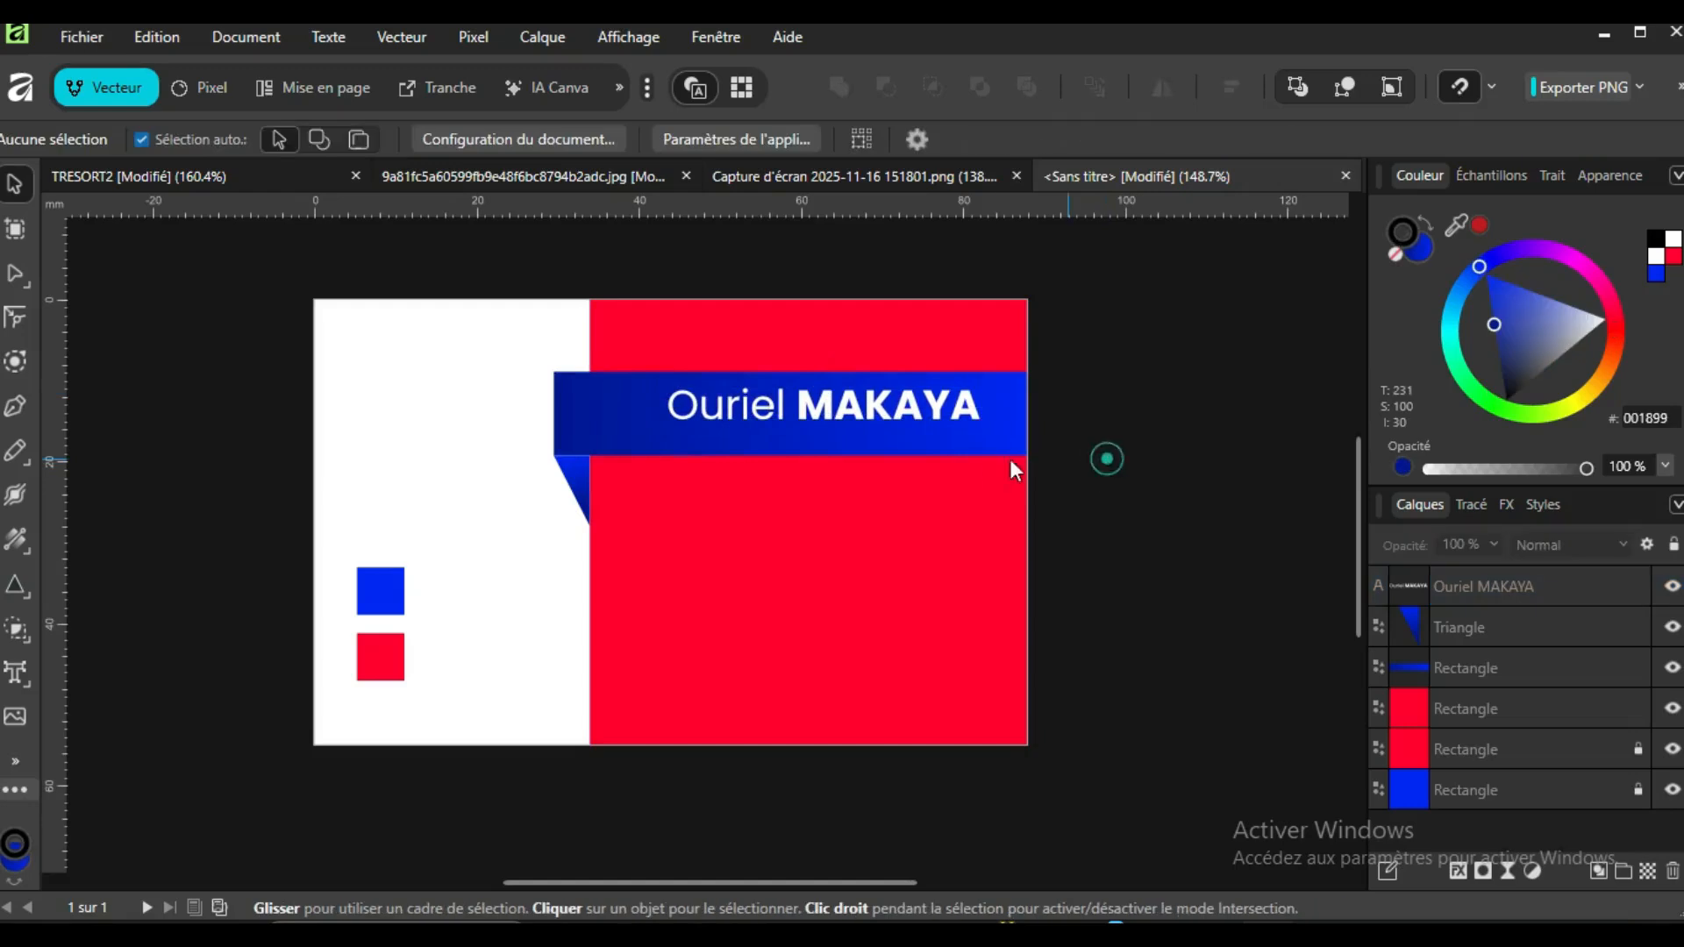
click(961, 456)
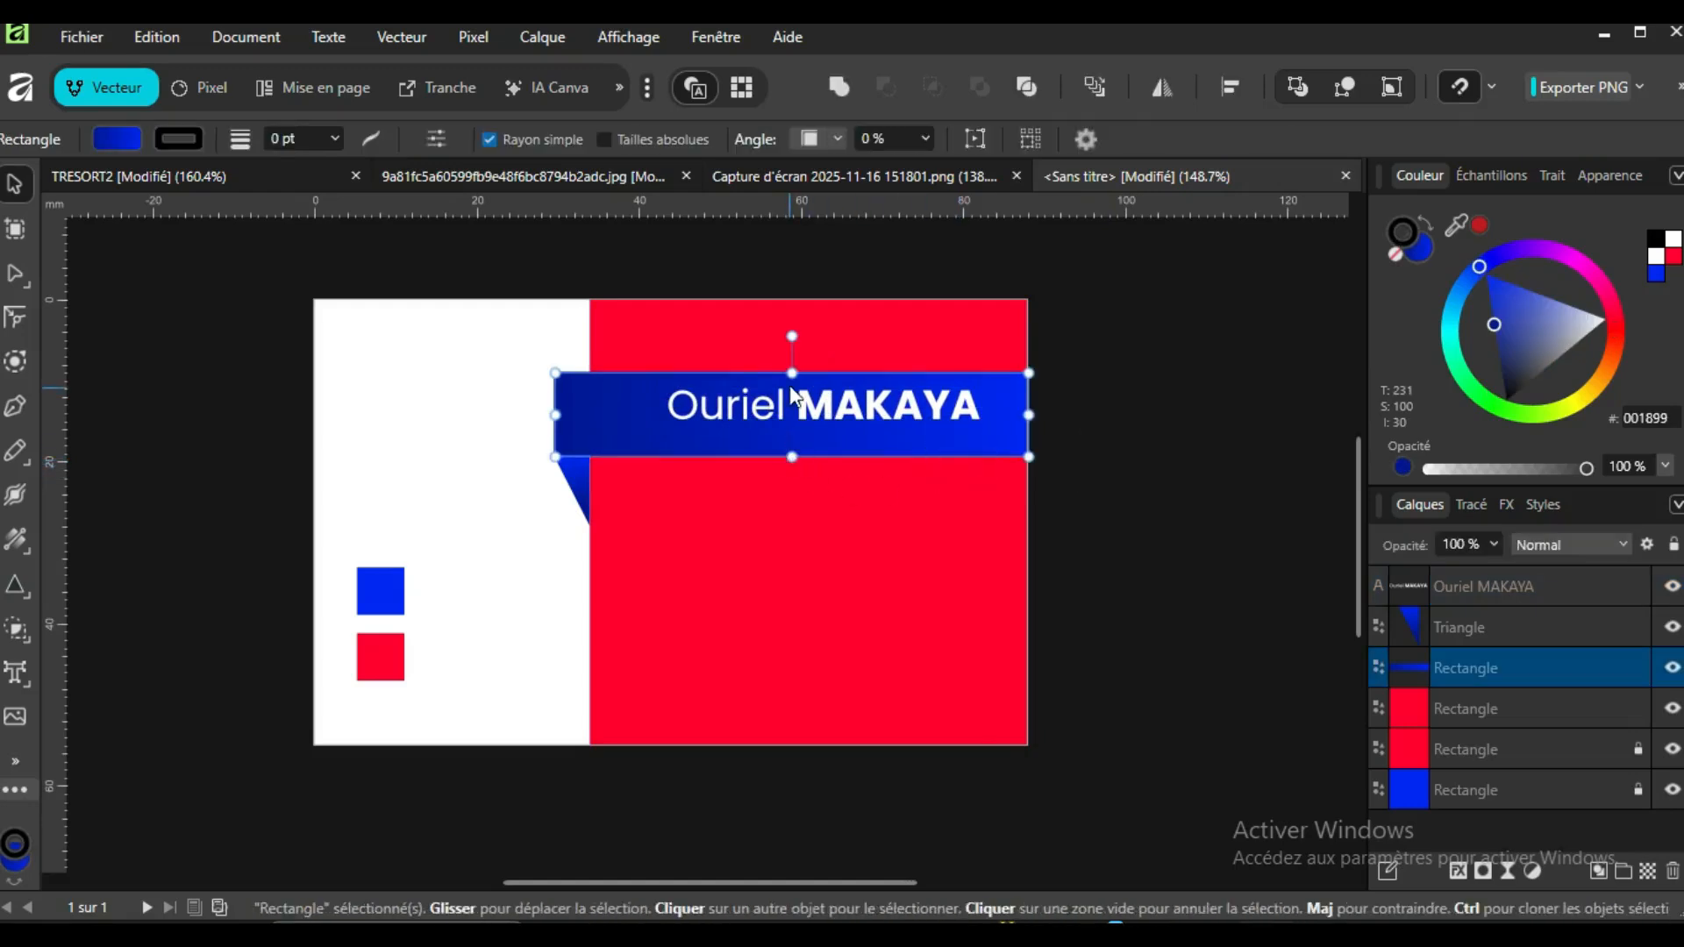
drag(792, 373, 792, 360)
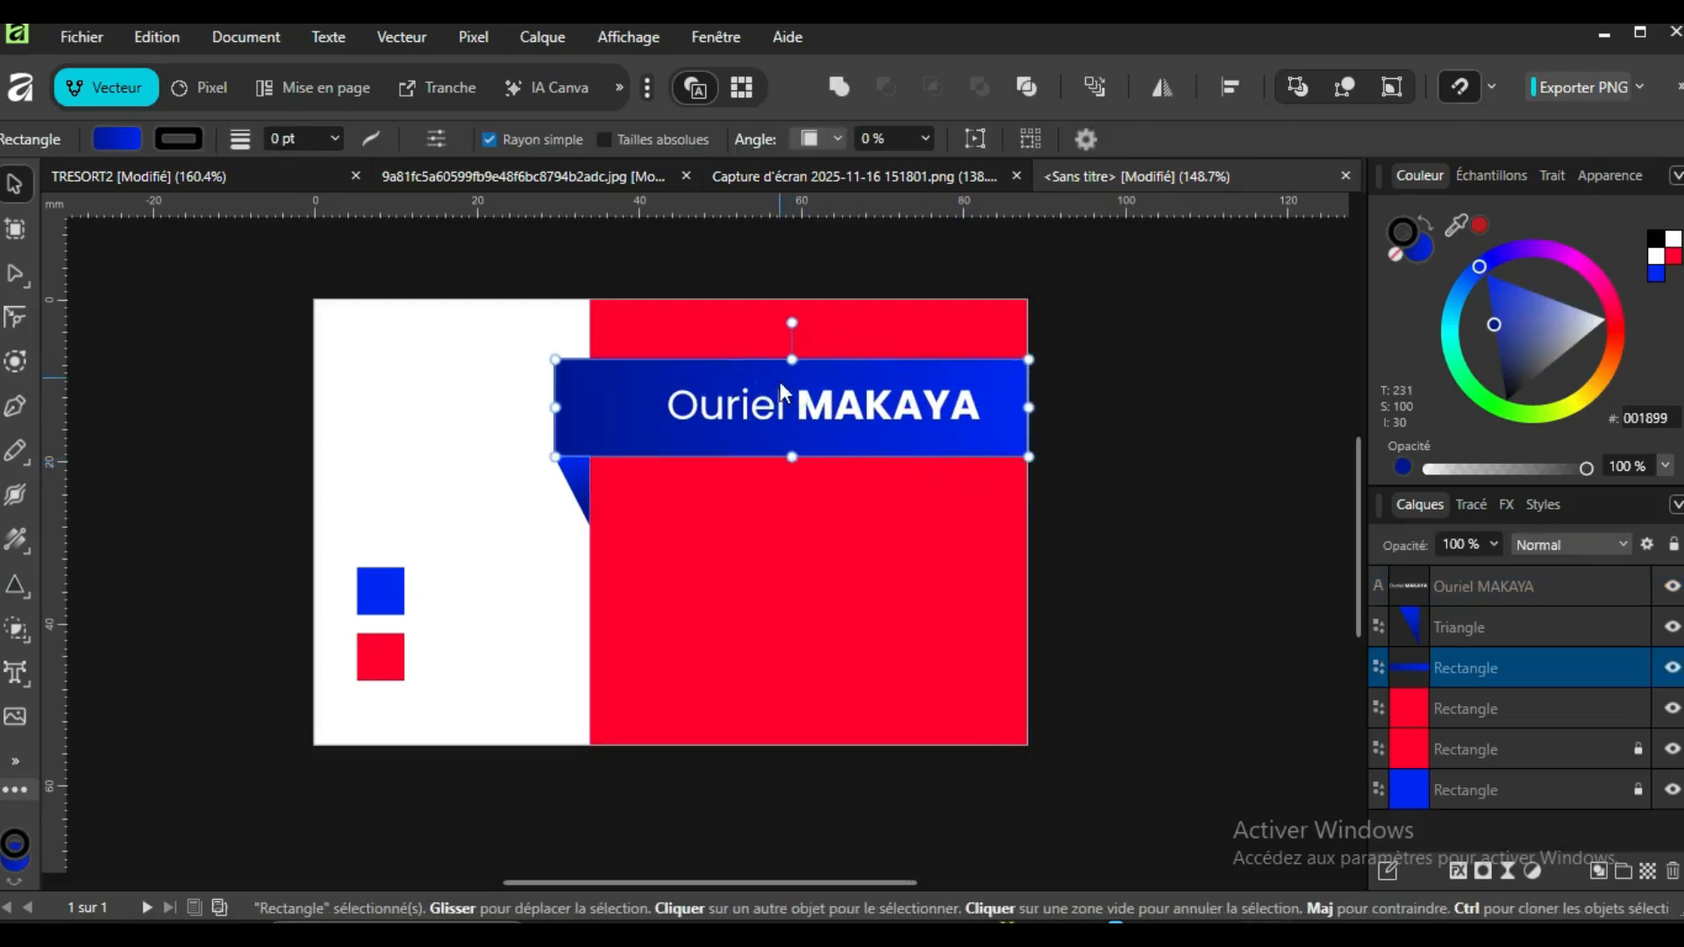
- Shift the name text slightly left and up so it sits centred in the banner
click(784, 408)
drag(855, 409, 844, 409)
key(Up)
key(Up)
key(Up)
key(Up)
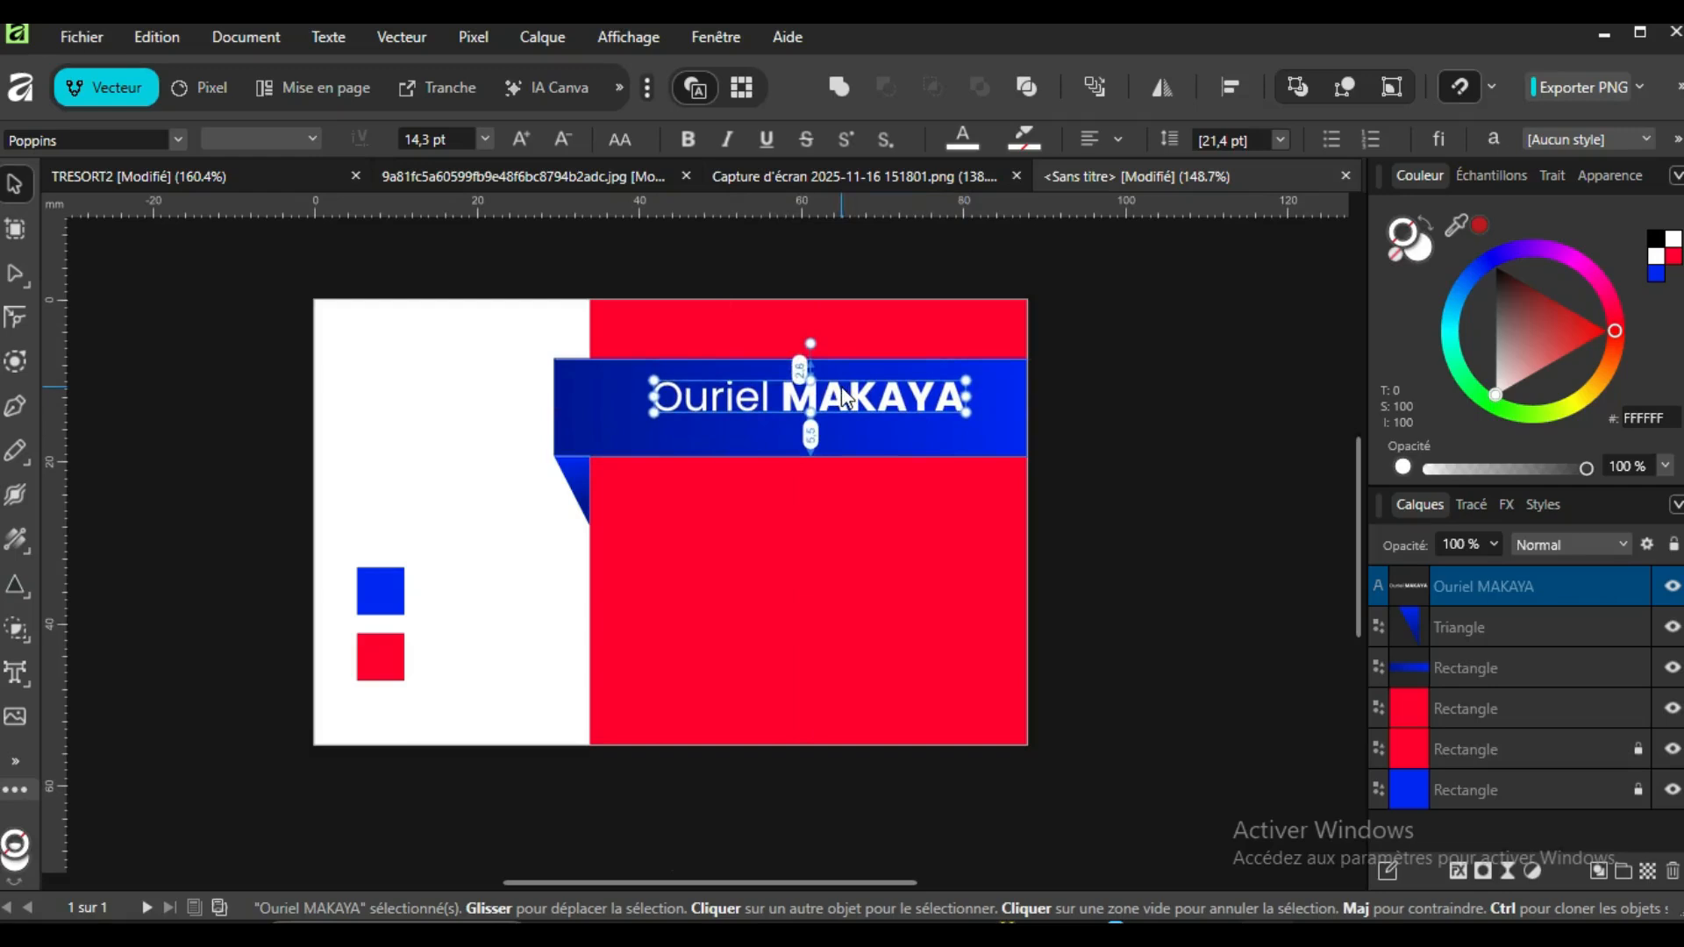
click(1139, 421)
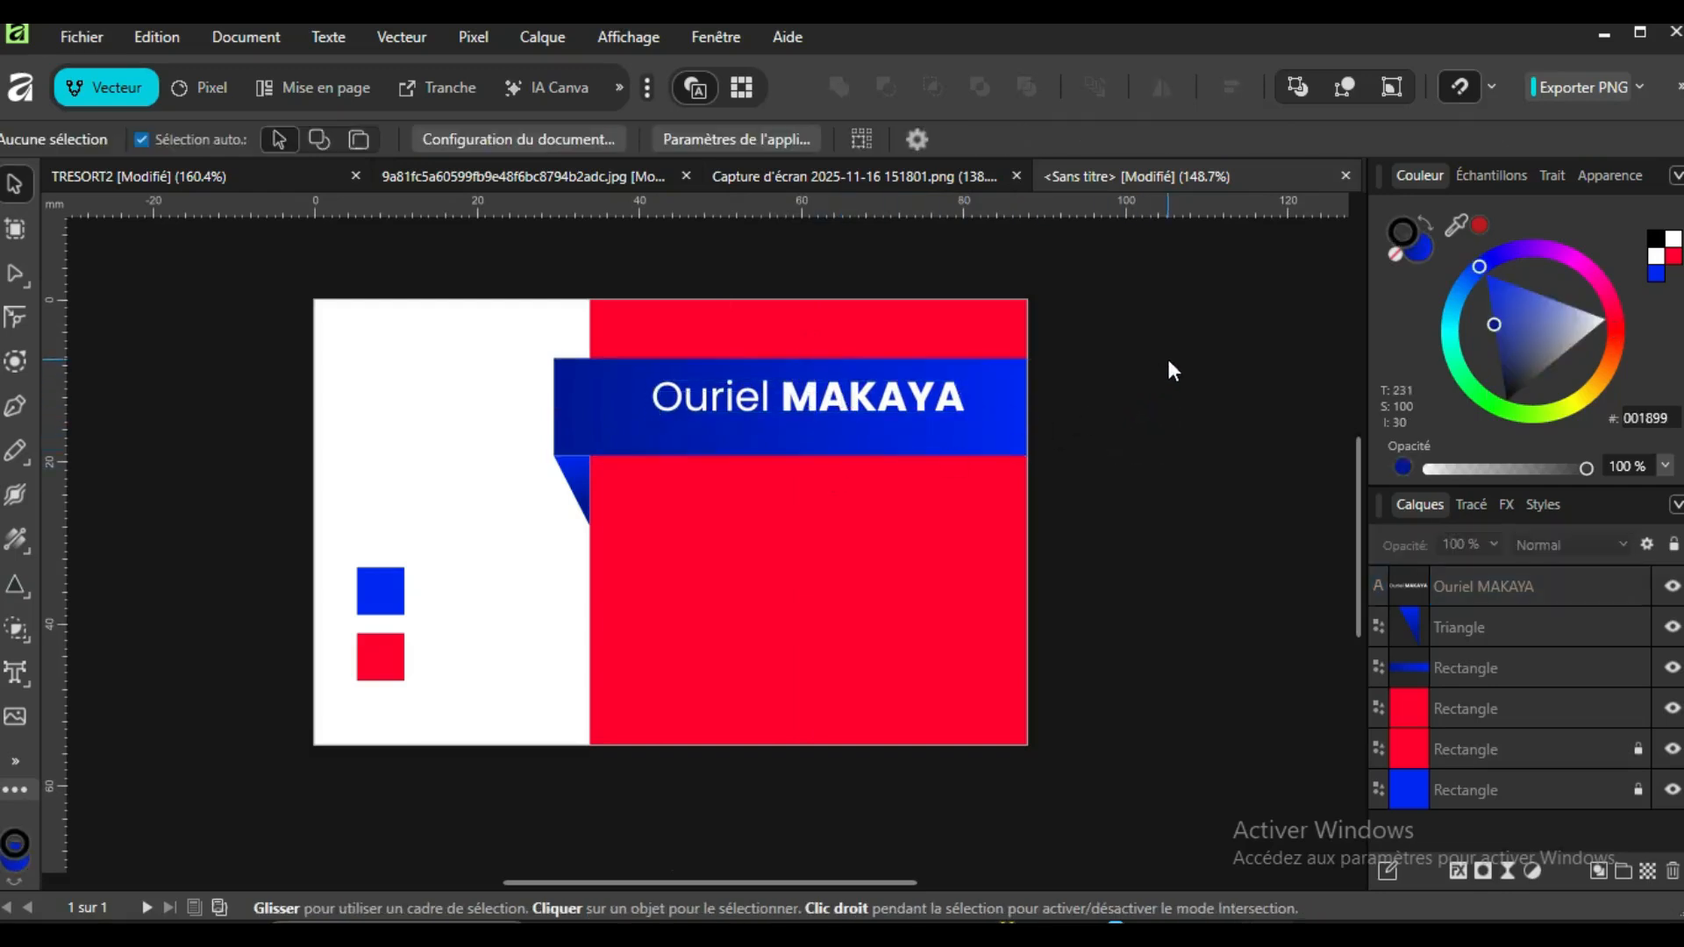
click(23, 192)
click(1246, 366)
- Add an artistic text object on the red panel reading 'Graphique Designer'
click(19, 677)
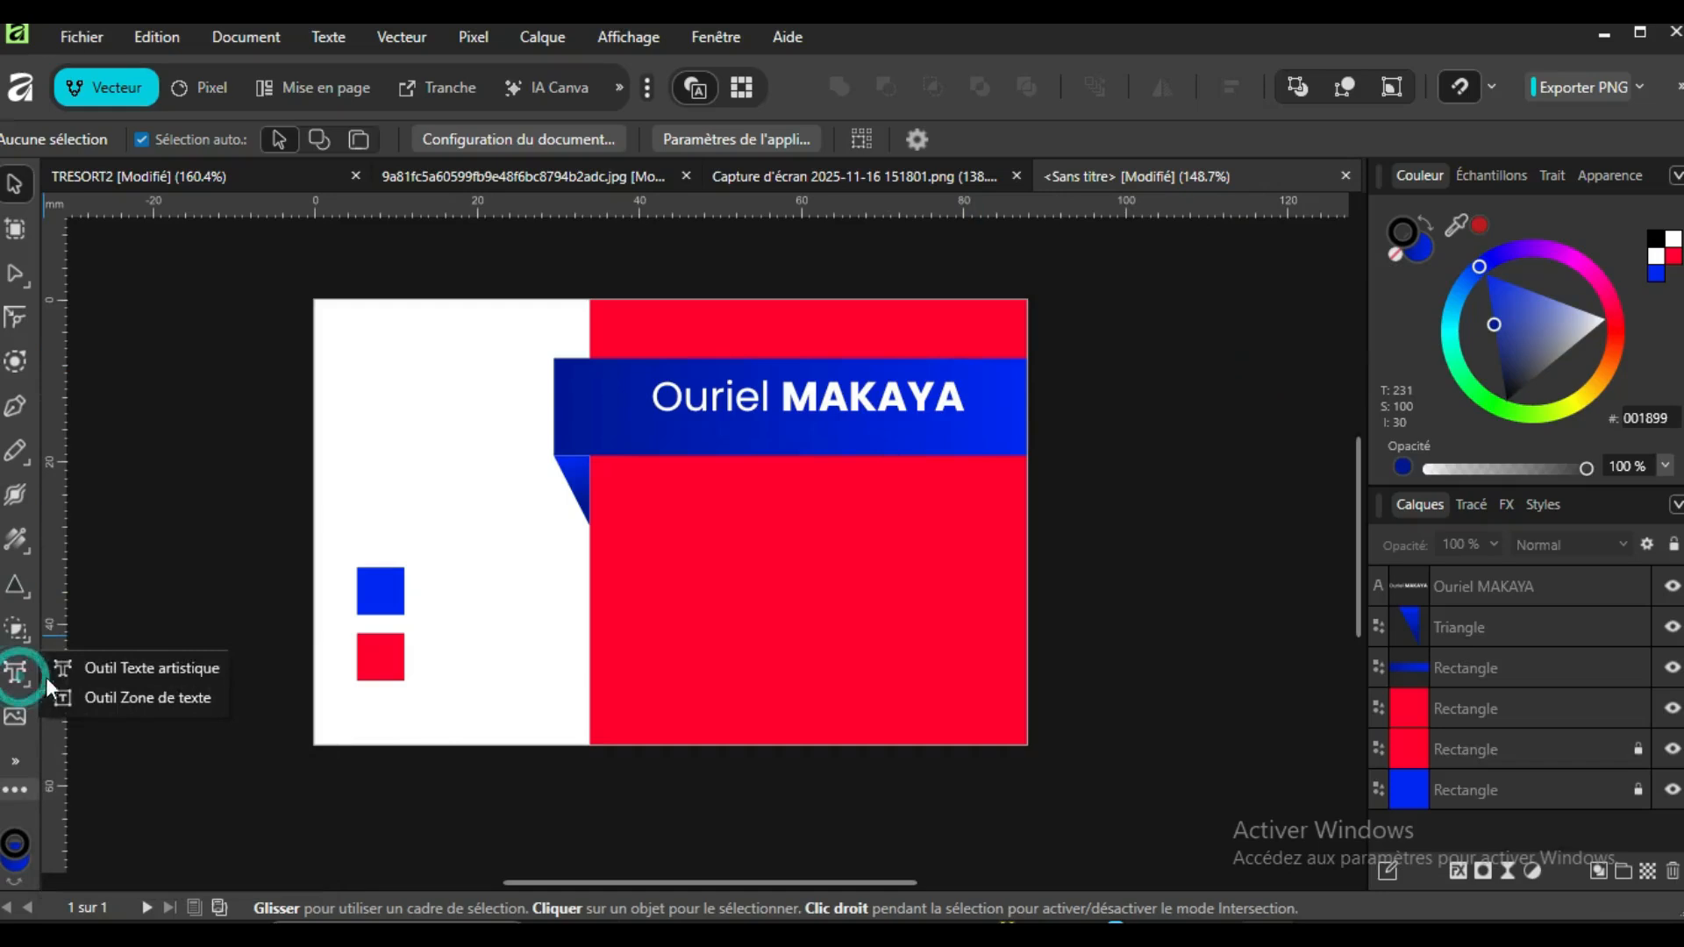
click(83, 674)
drag(639, 582, 676, 633)
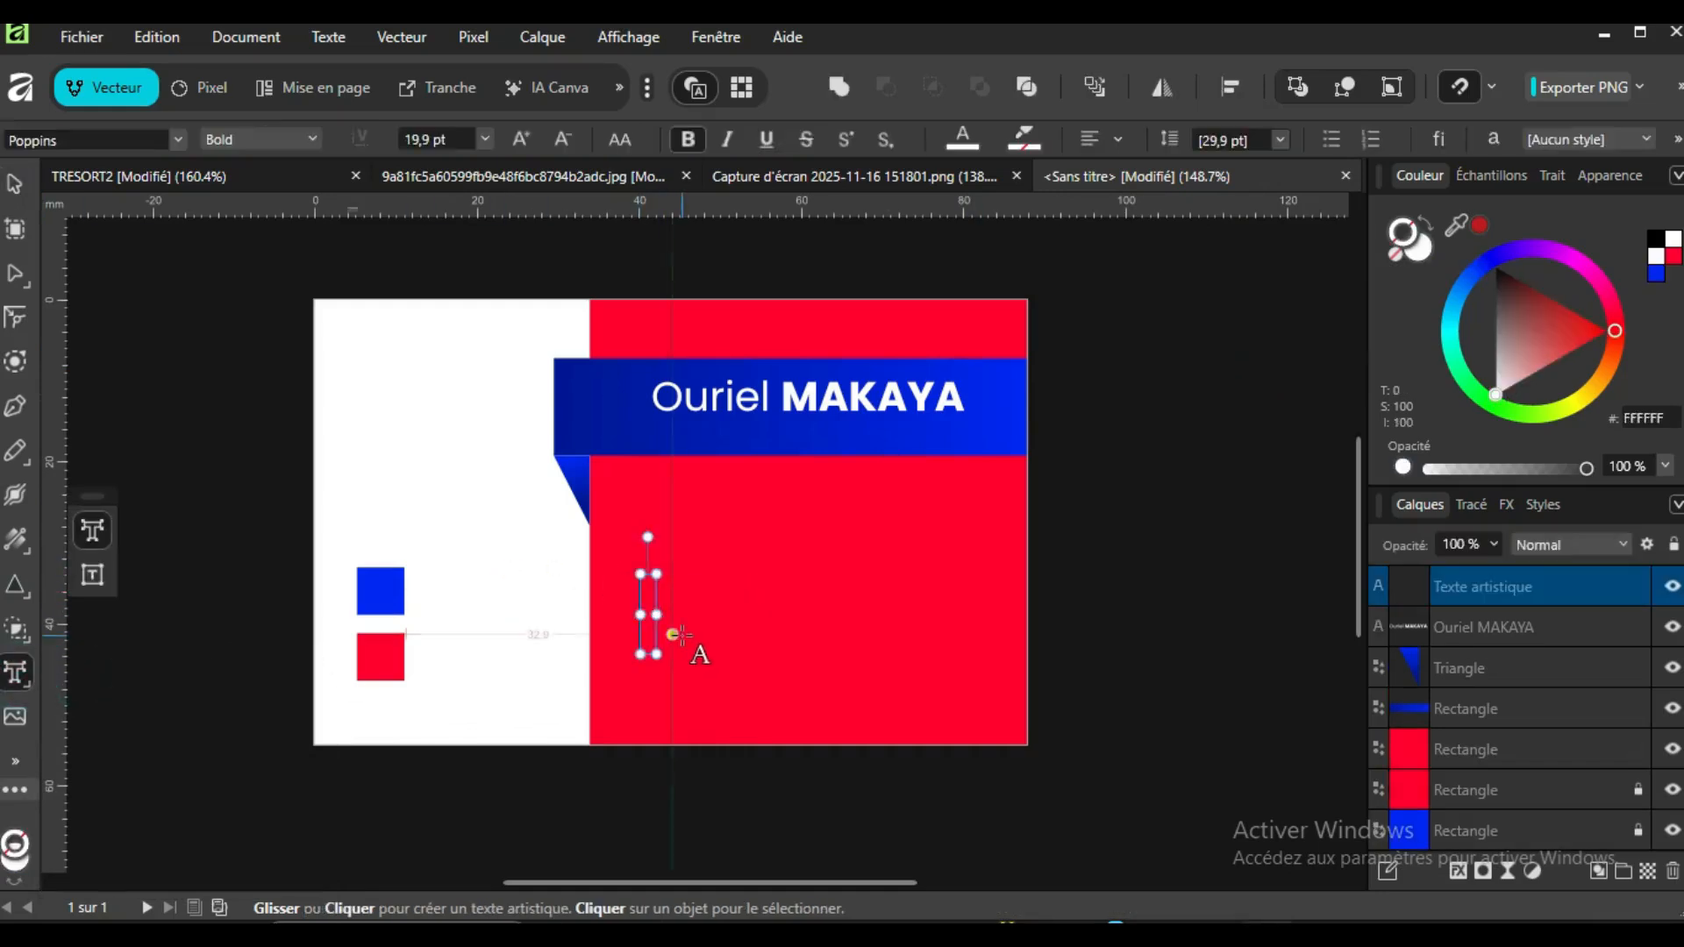
text(Grap)
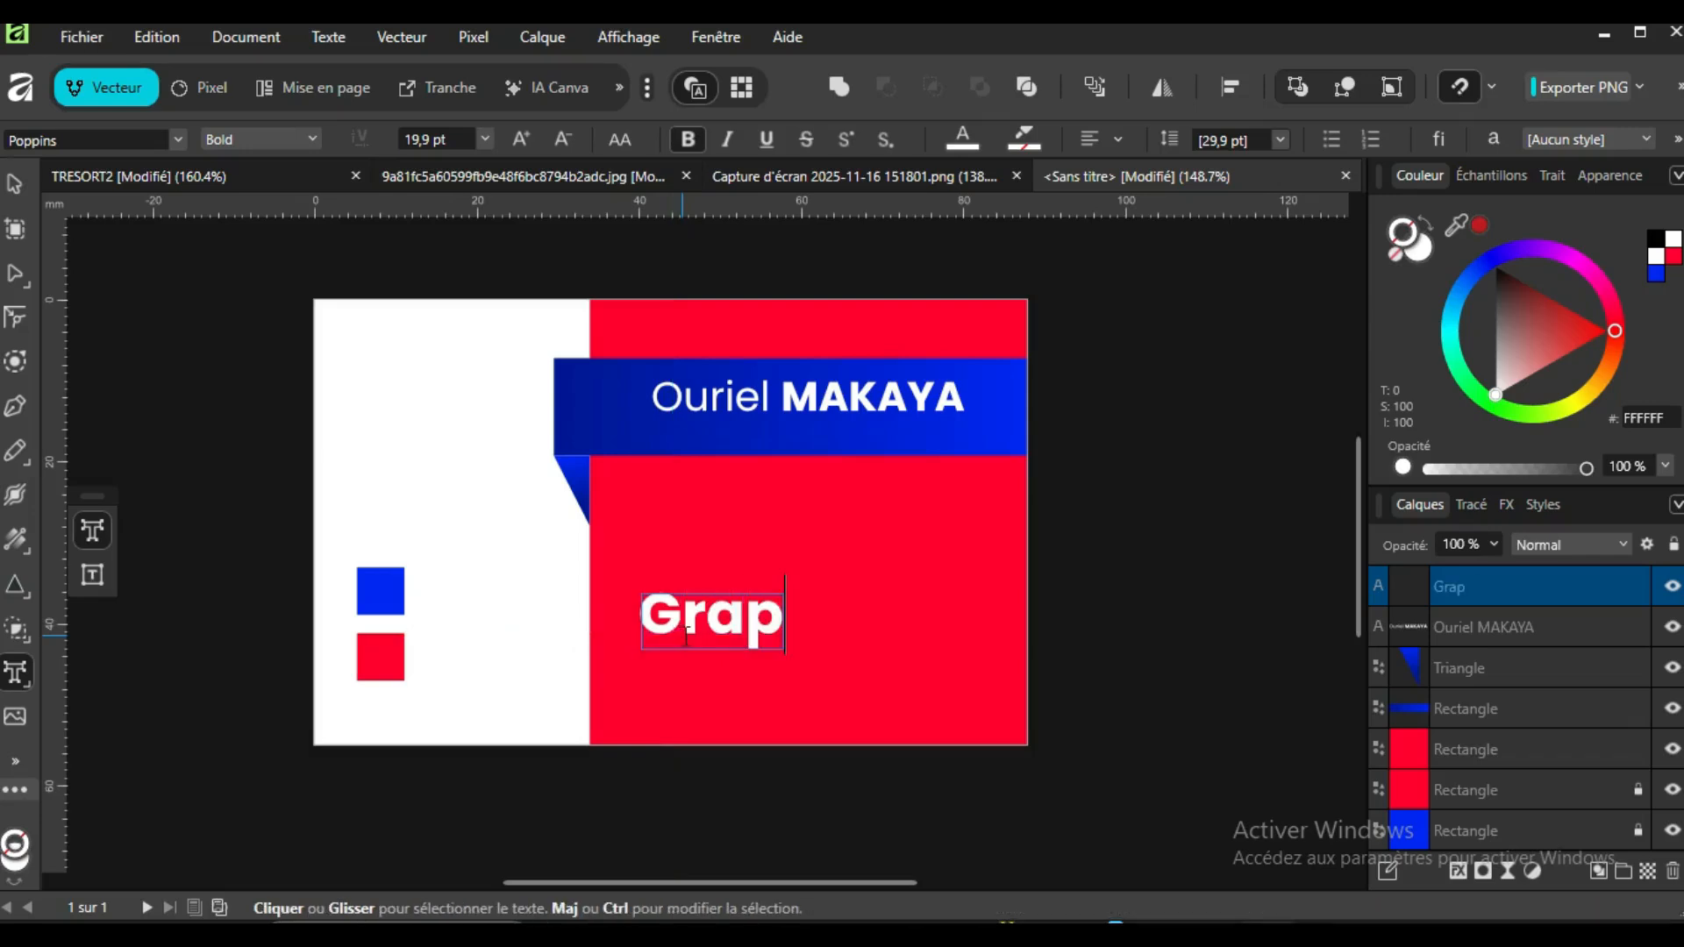
text(hique)
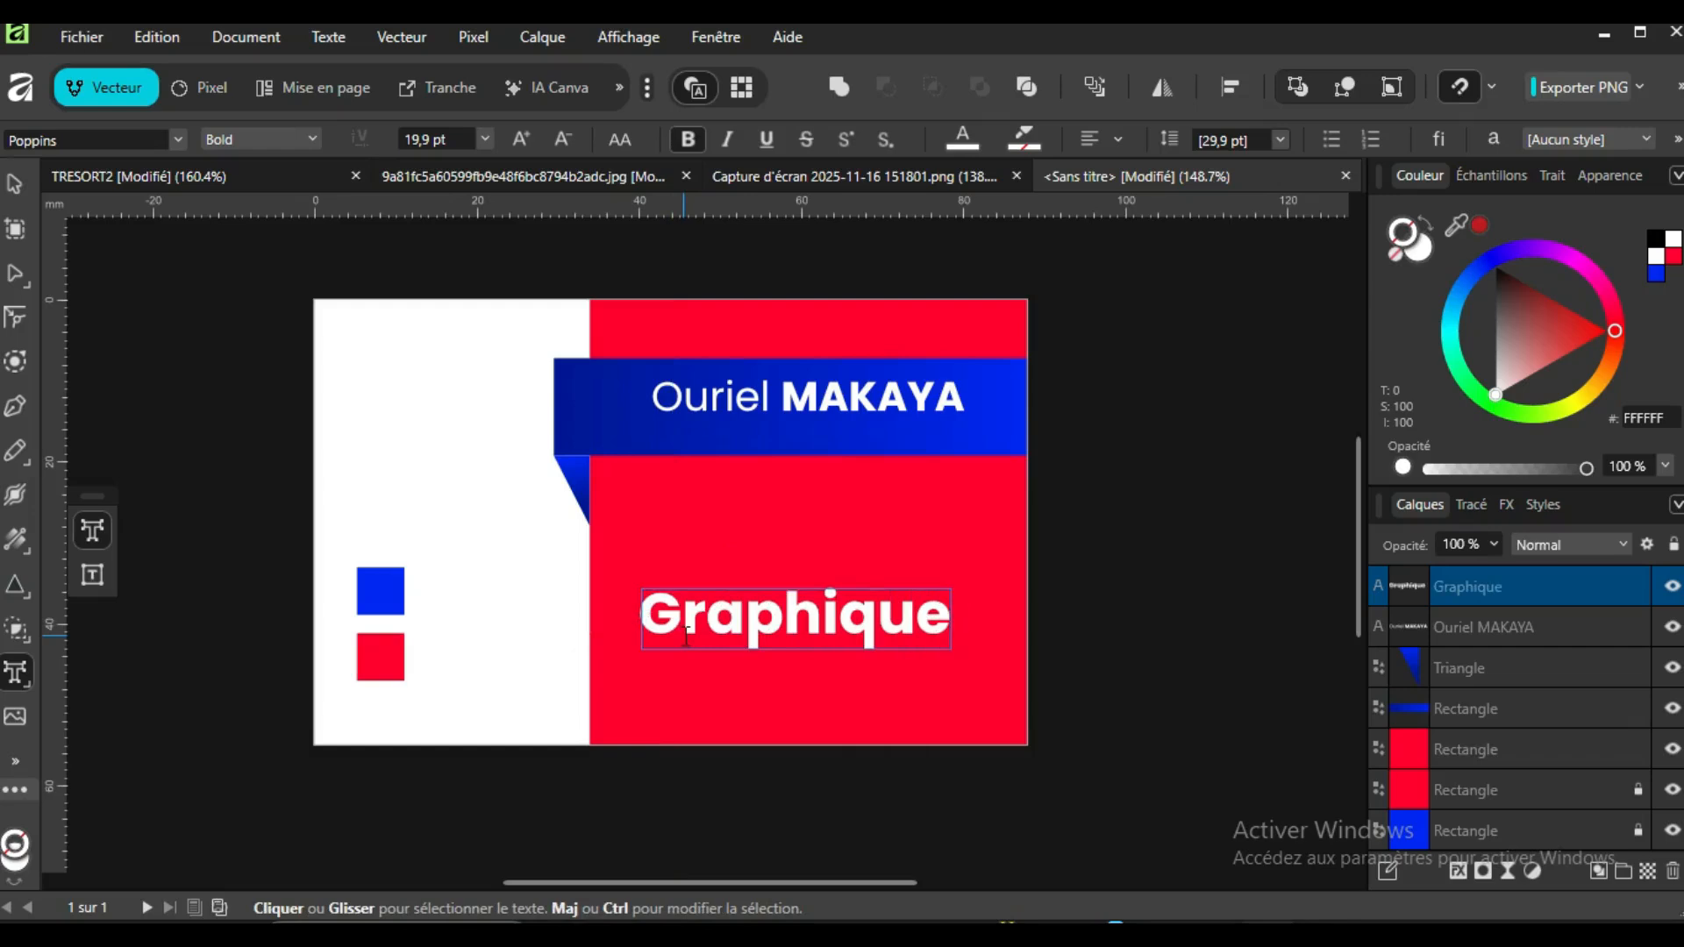
text( D)
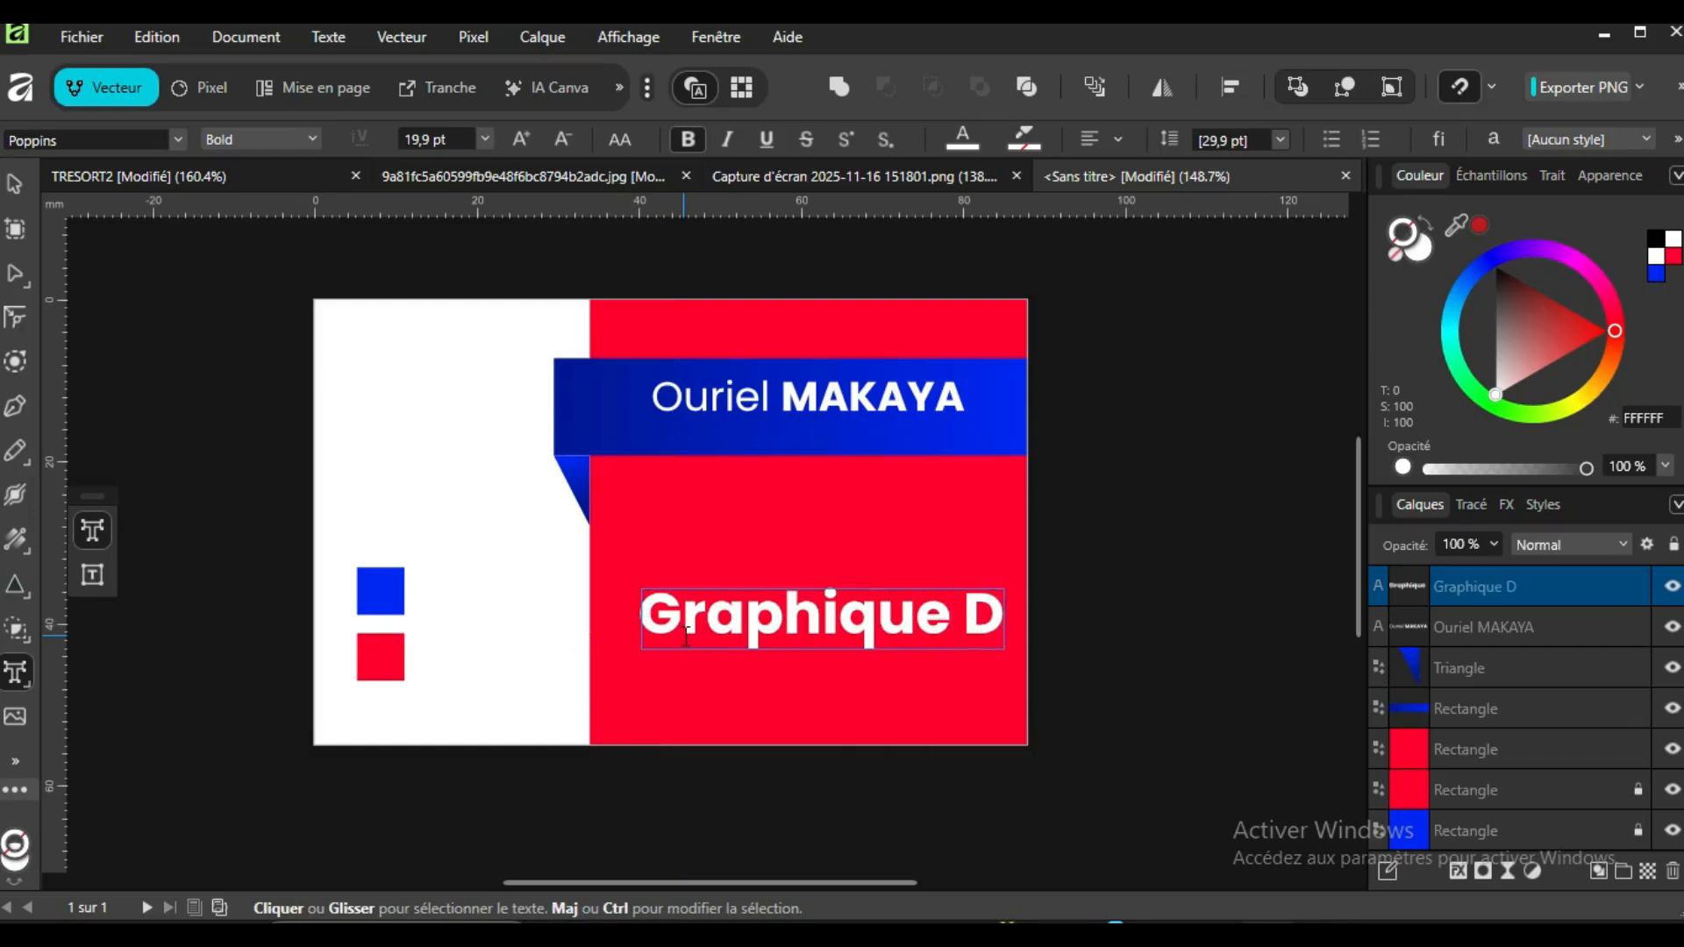
text(esigner)
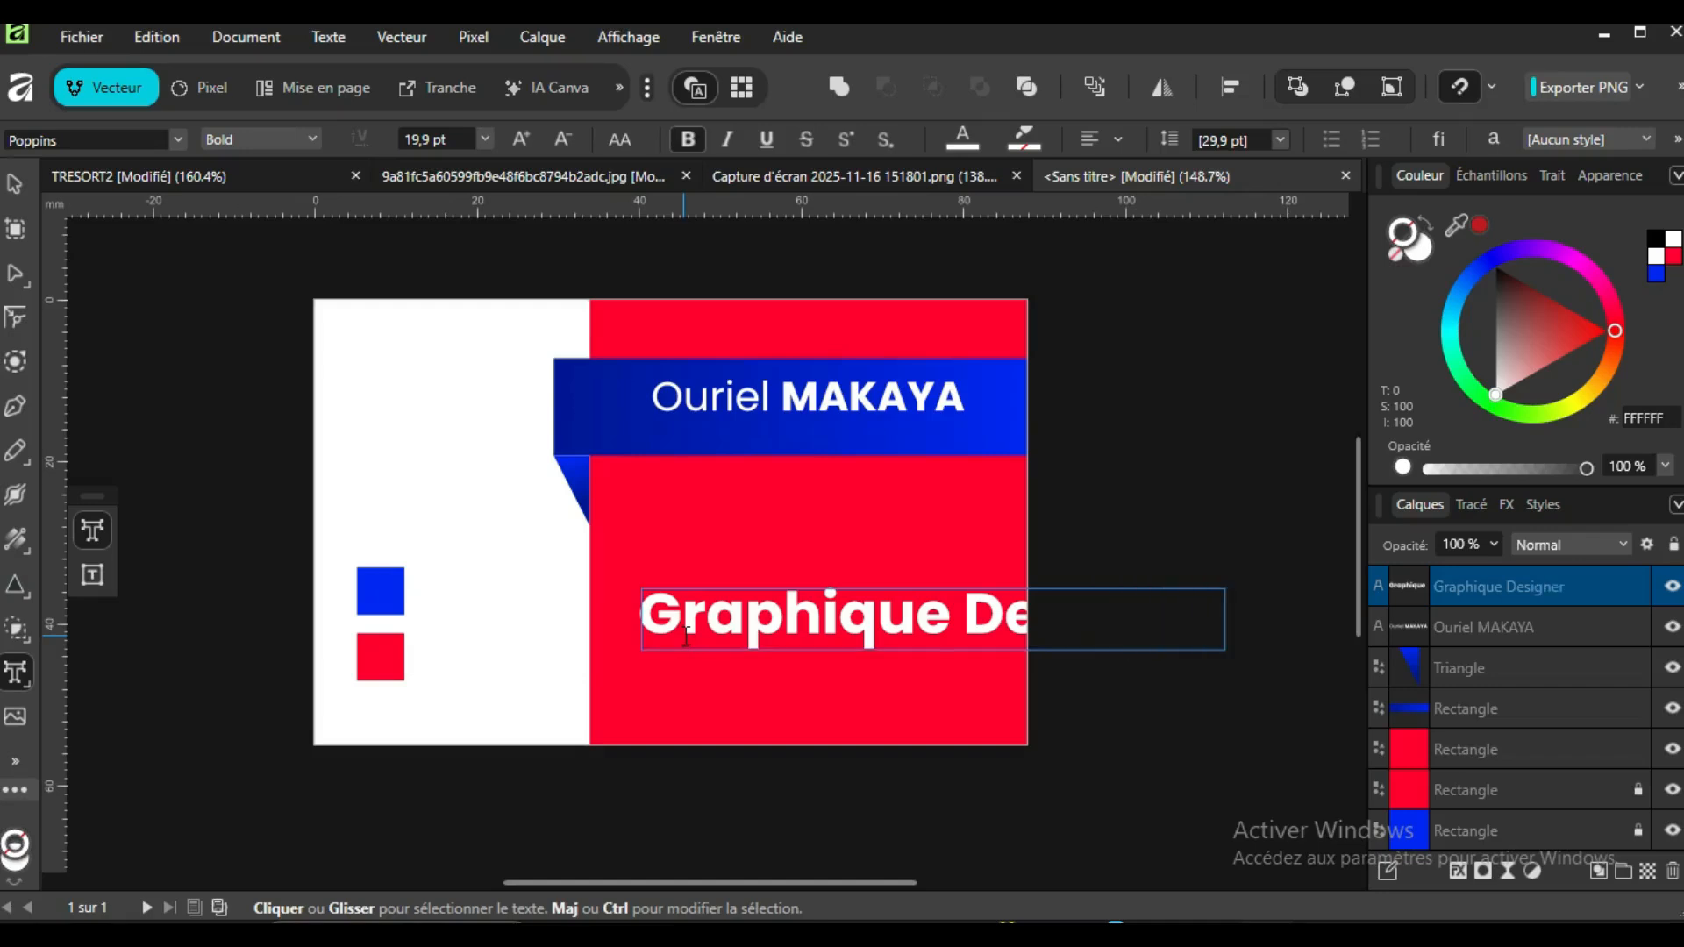
- Set the tagline to the Haigie font from Favourites and shrink it to 11 pt
key(ctrl+a)
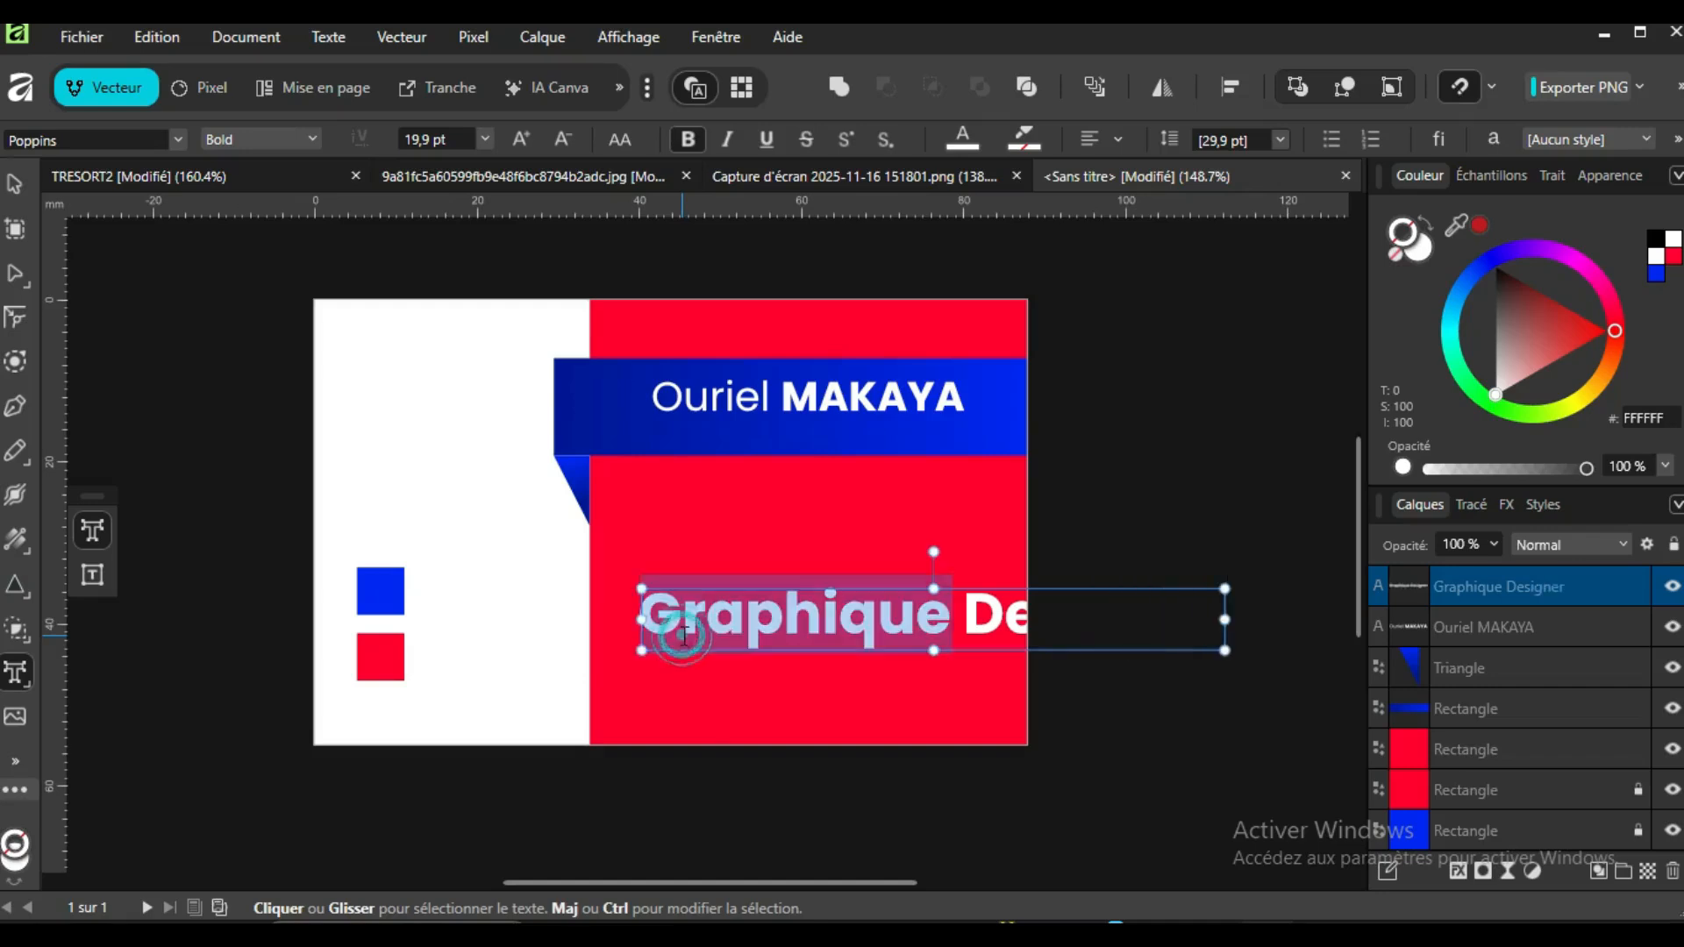
click(179, 137)
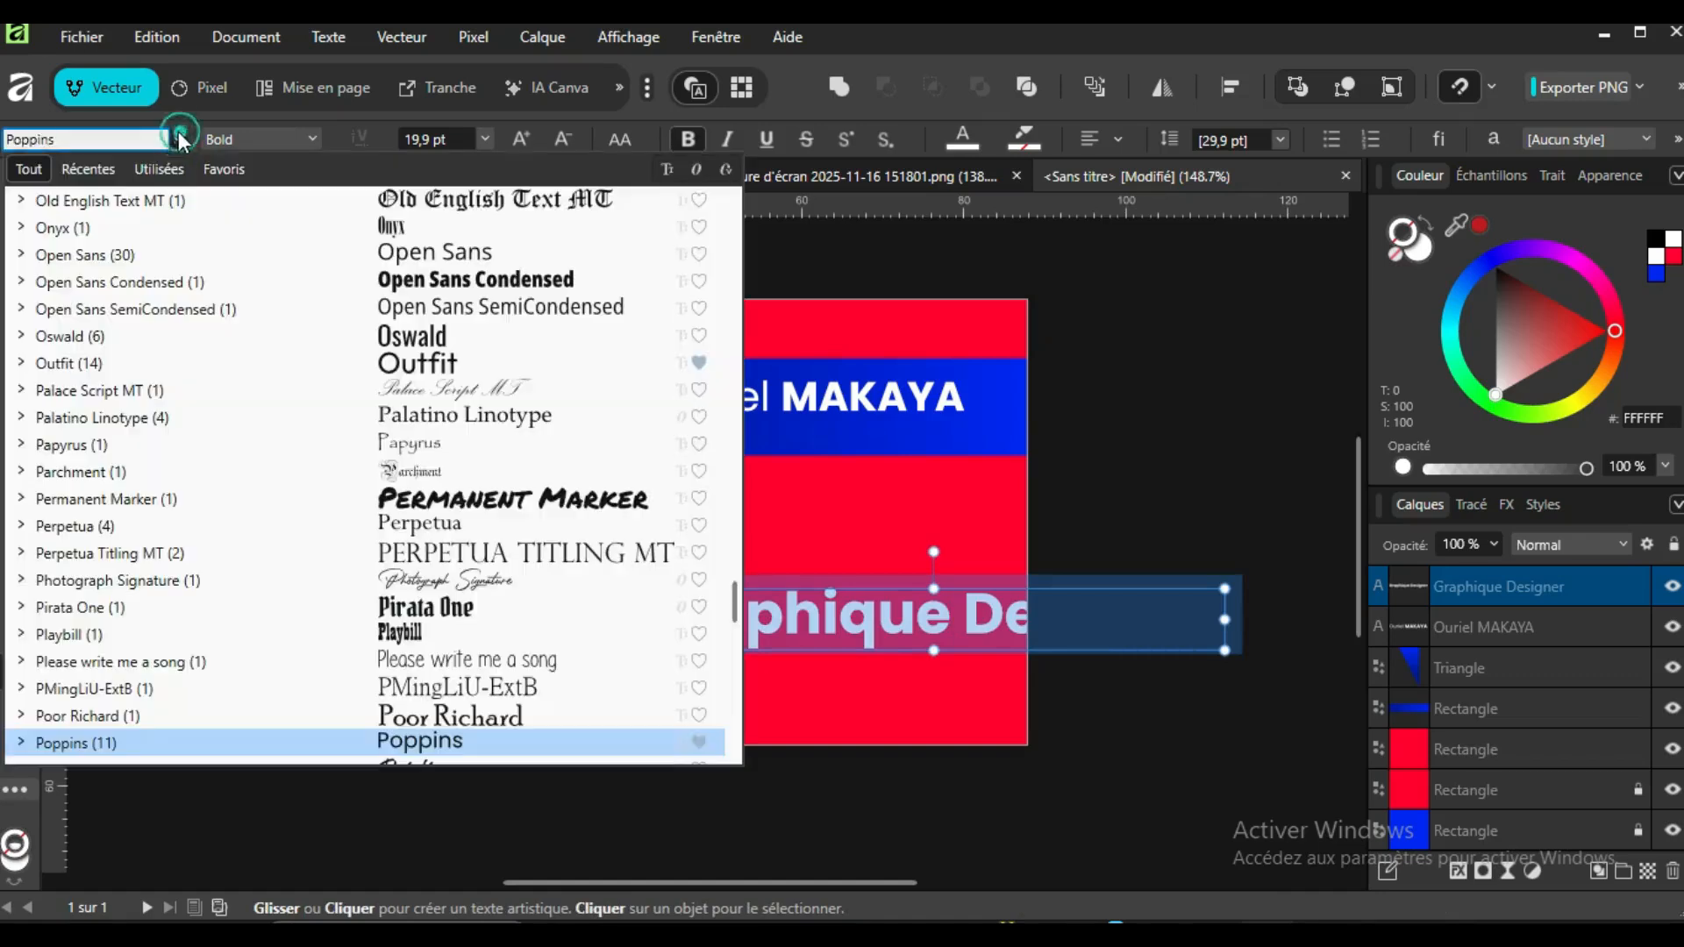
click(224, 169)
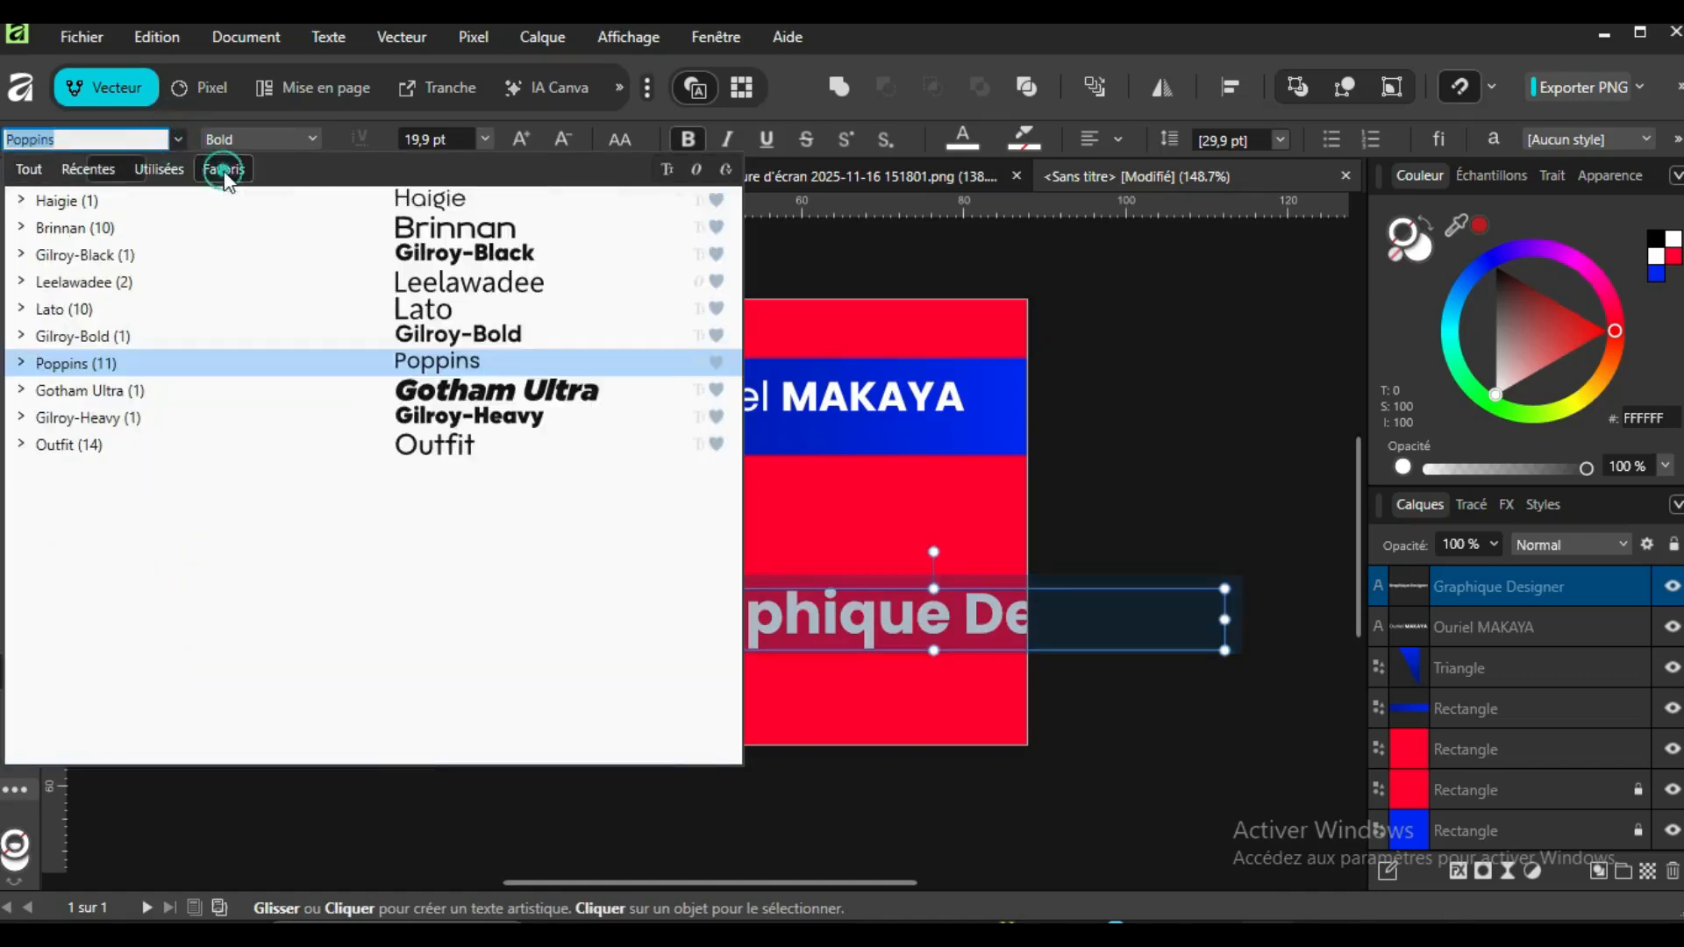
click(412, 202)
click(562, 139)
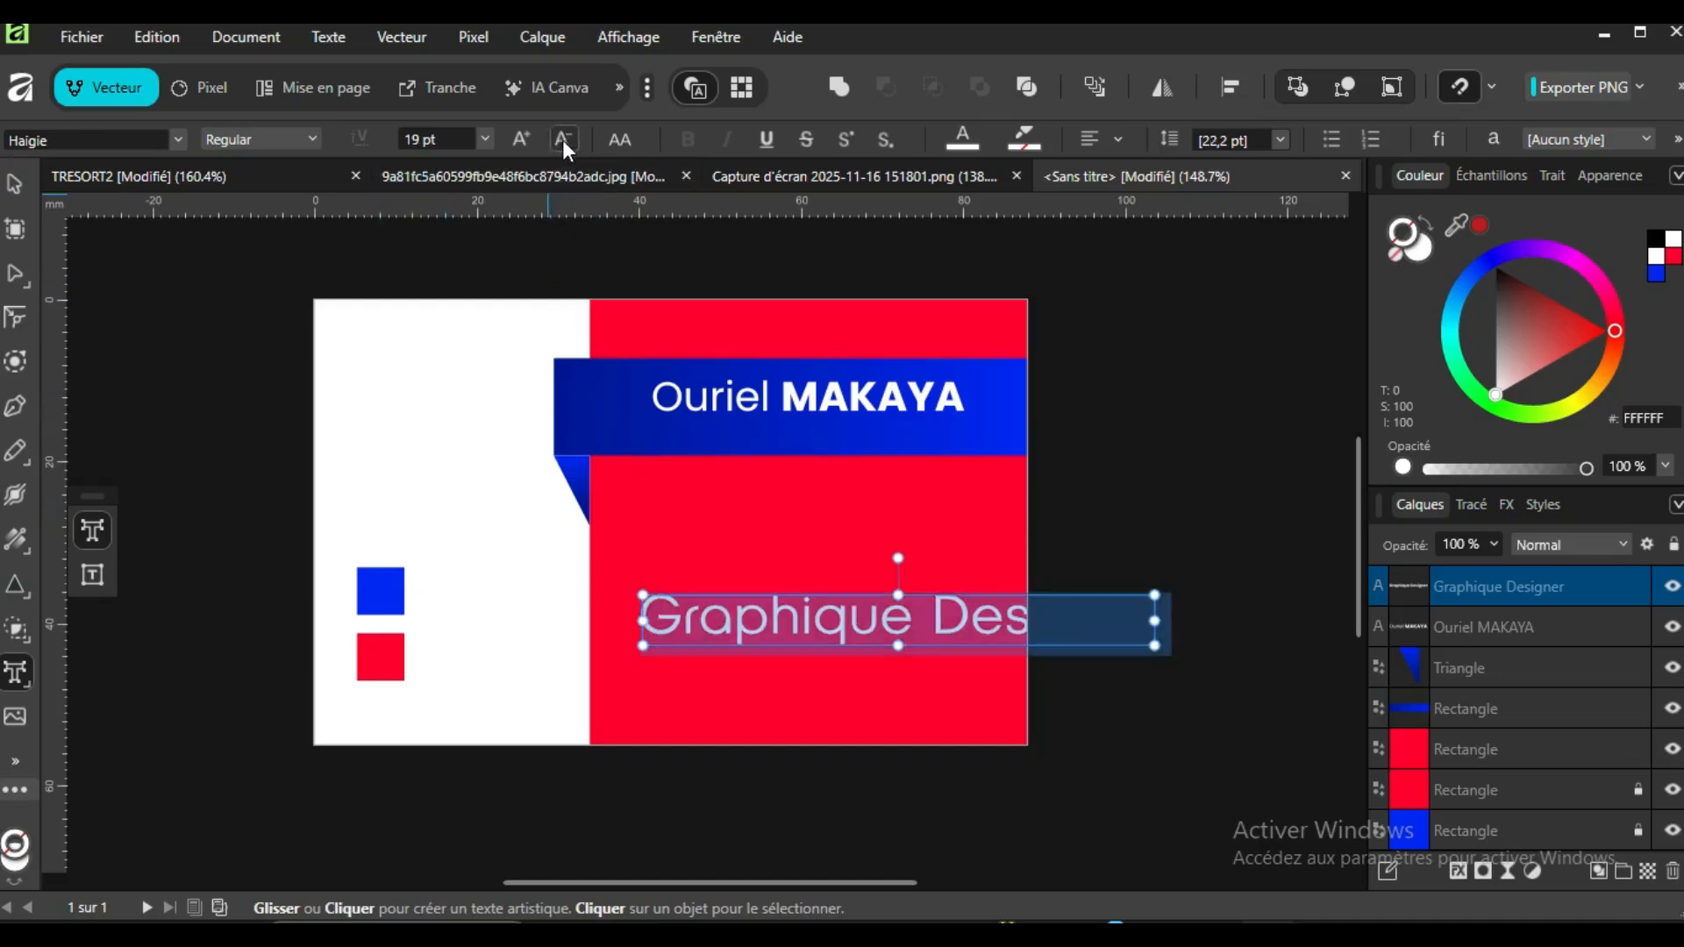
drag(1157, 646, 942, 625)
click(13, 186)
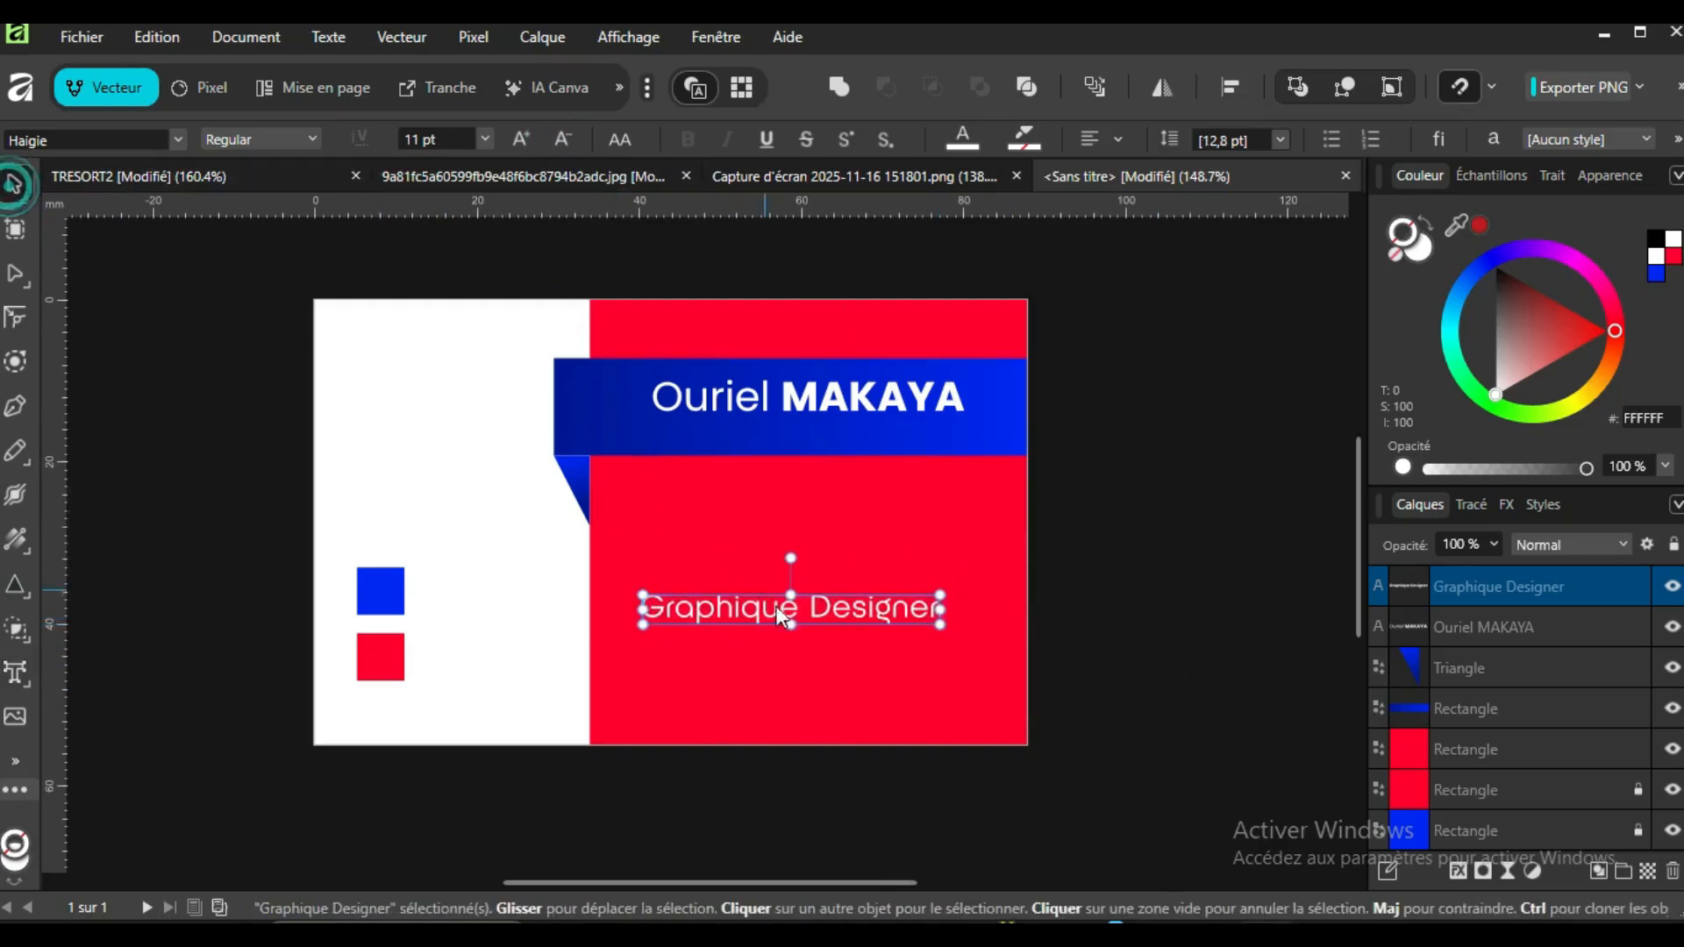
- Move the tagline into the blue banner, reduce it to 9.7 pt and centre it under the name
drag(778, 604, 792, 436)
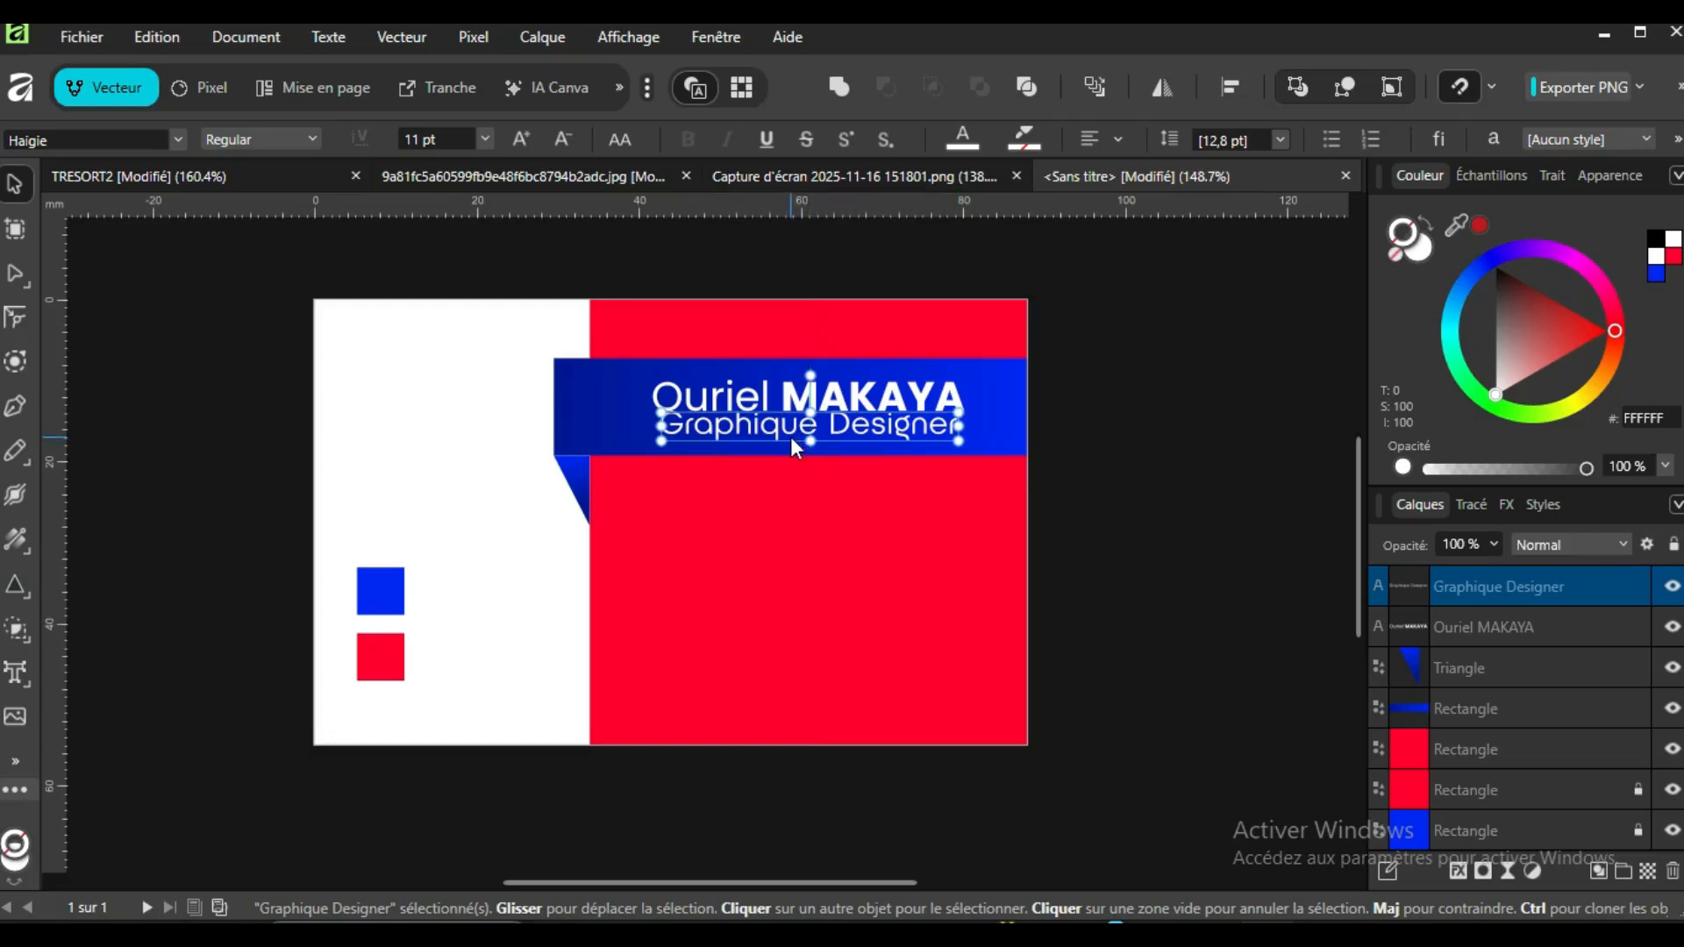
scroll(797, 444, up, 3)
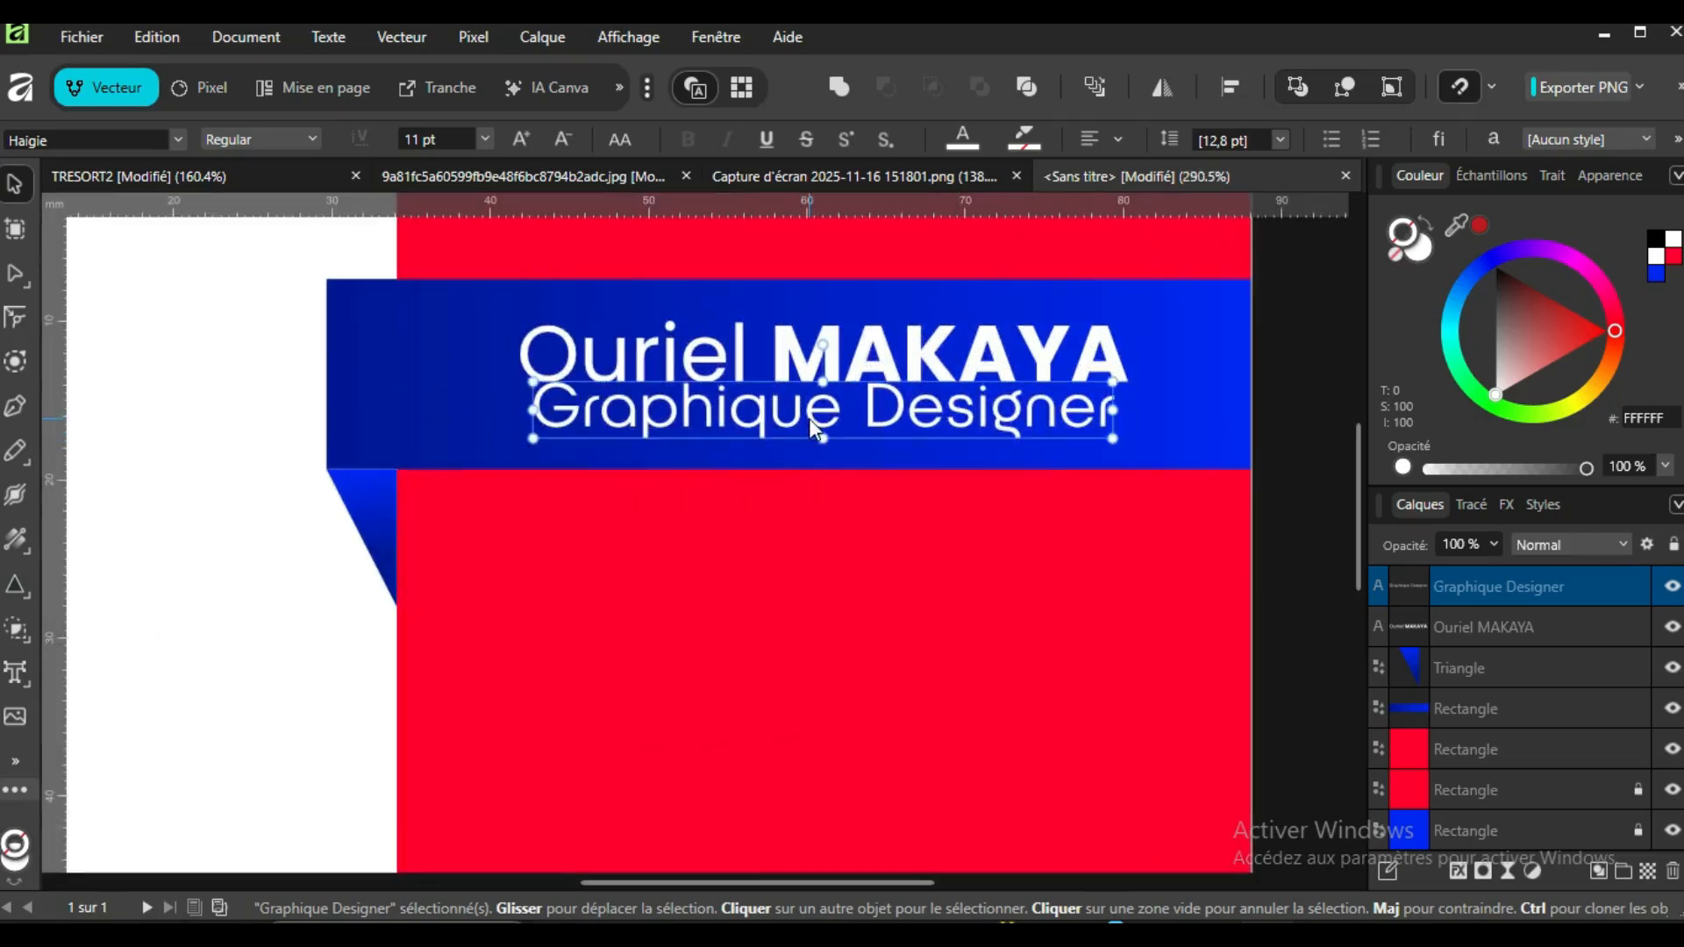
drag(818, 422, 814, 429)
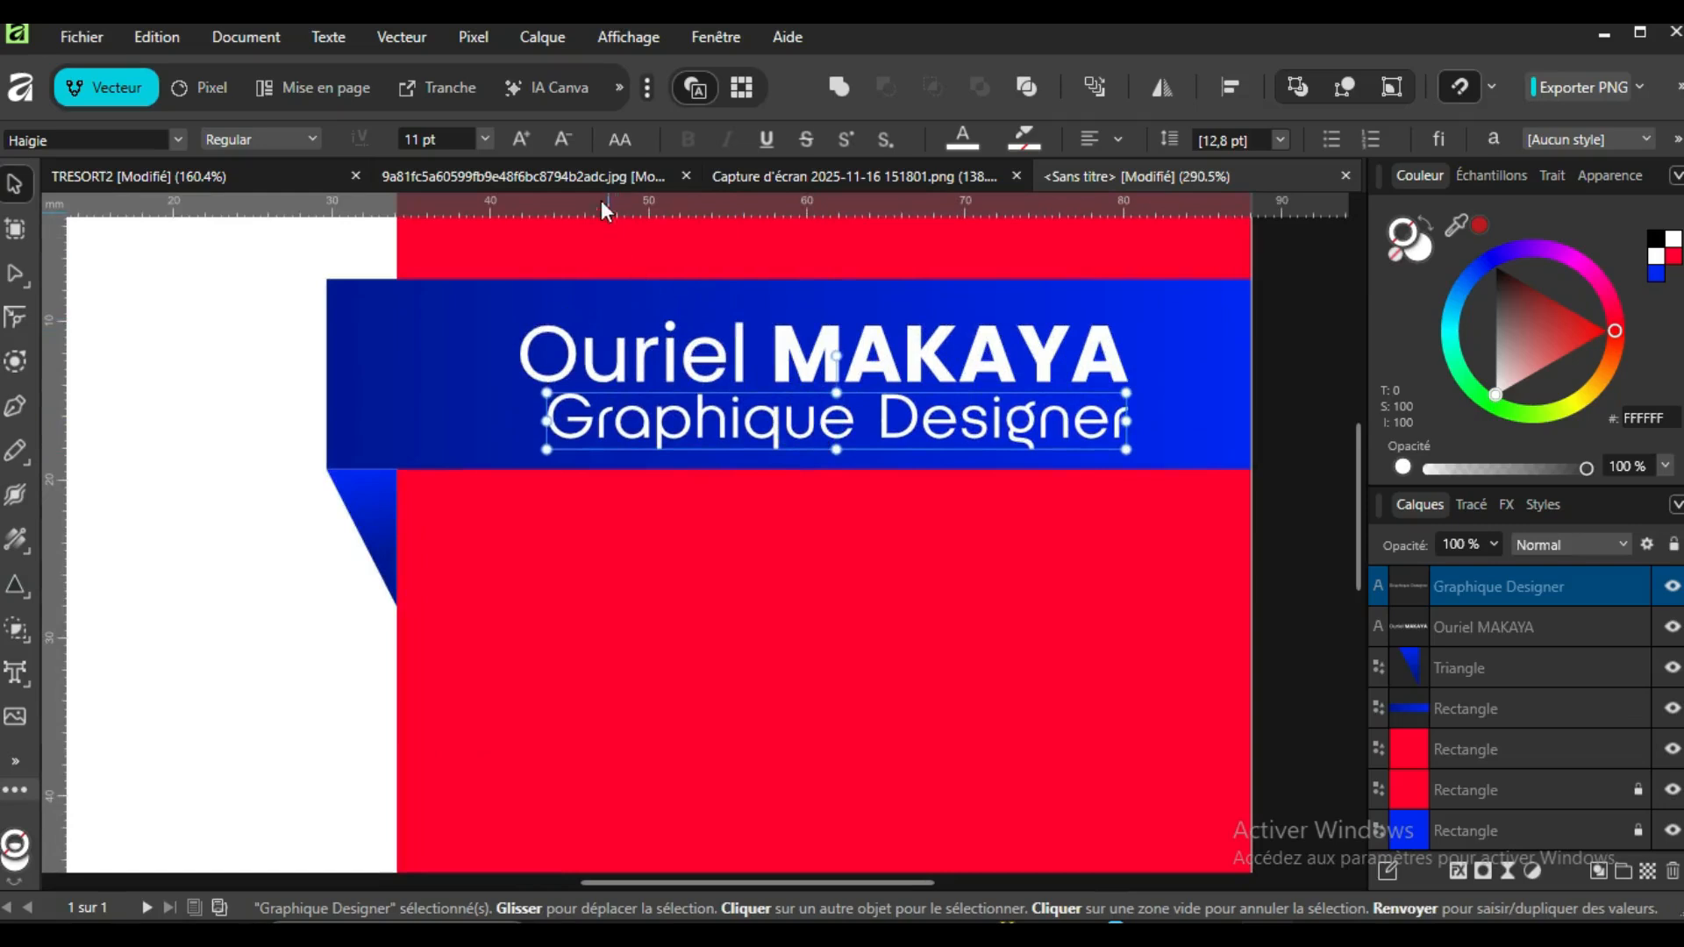
click(571, 142)
click(571, 142)
click(571, 142)
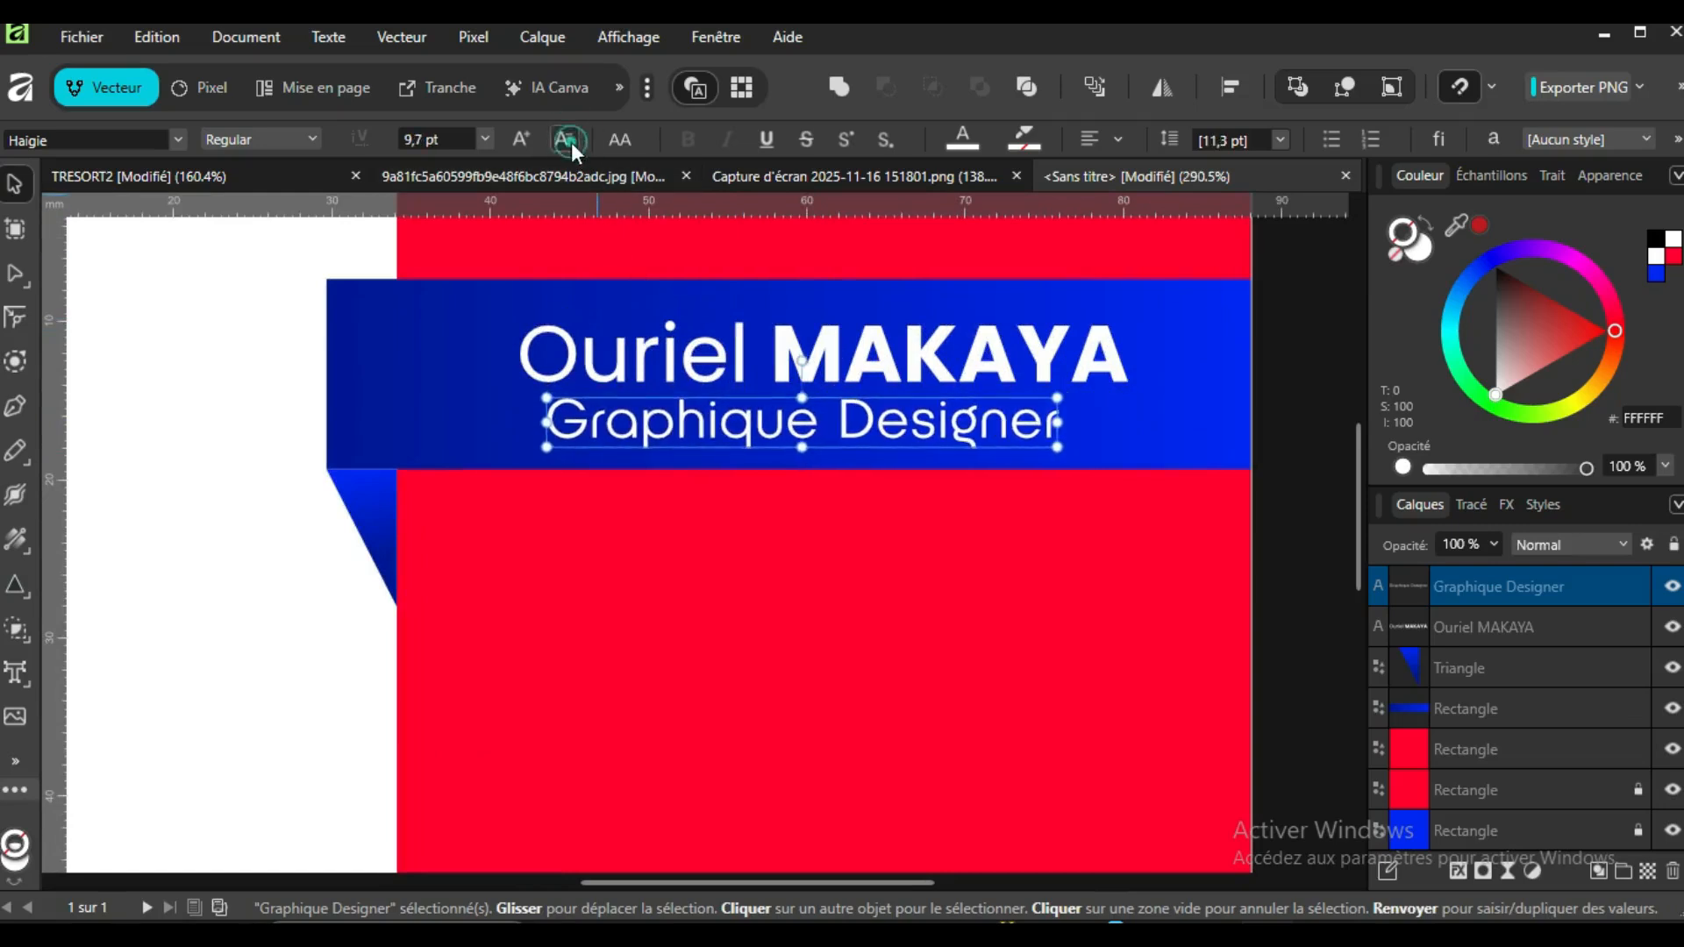
drag(666, 430, 686, 430)
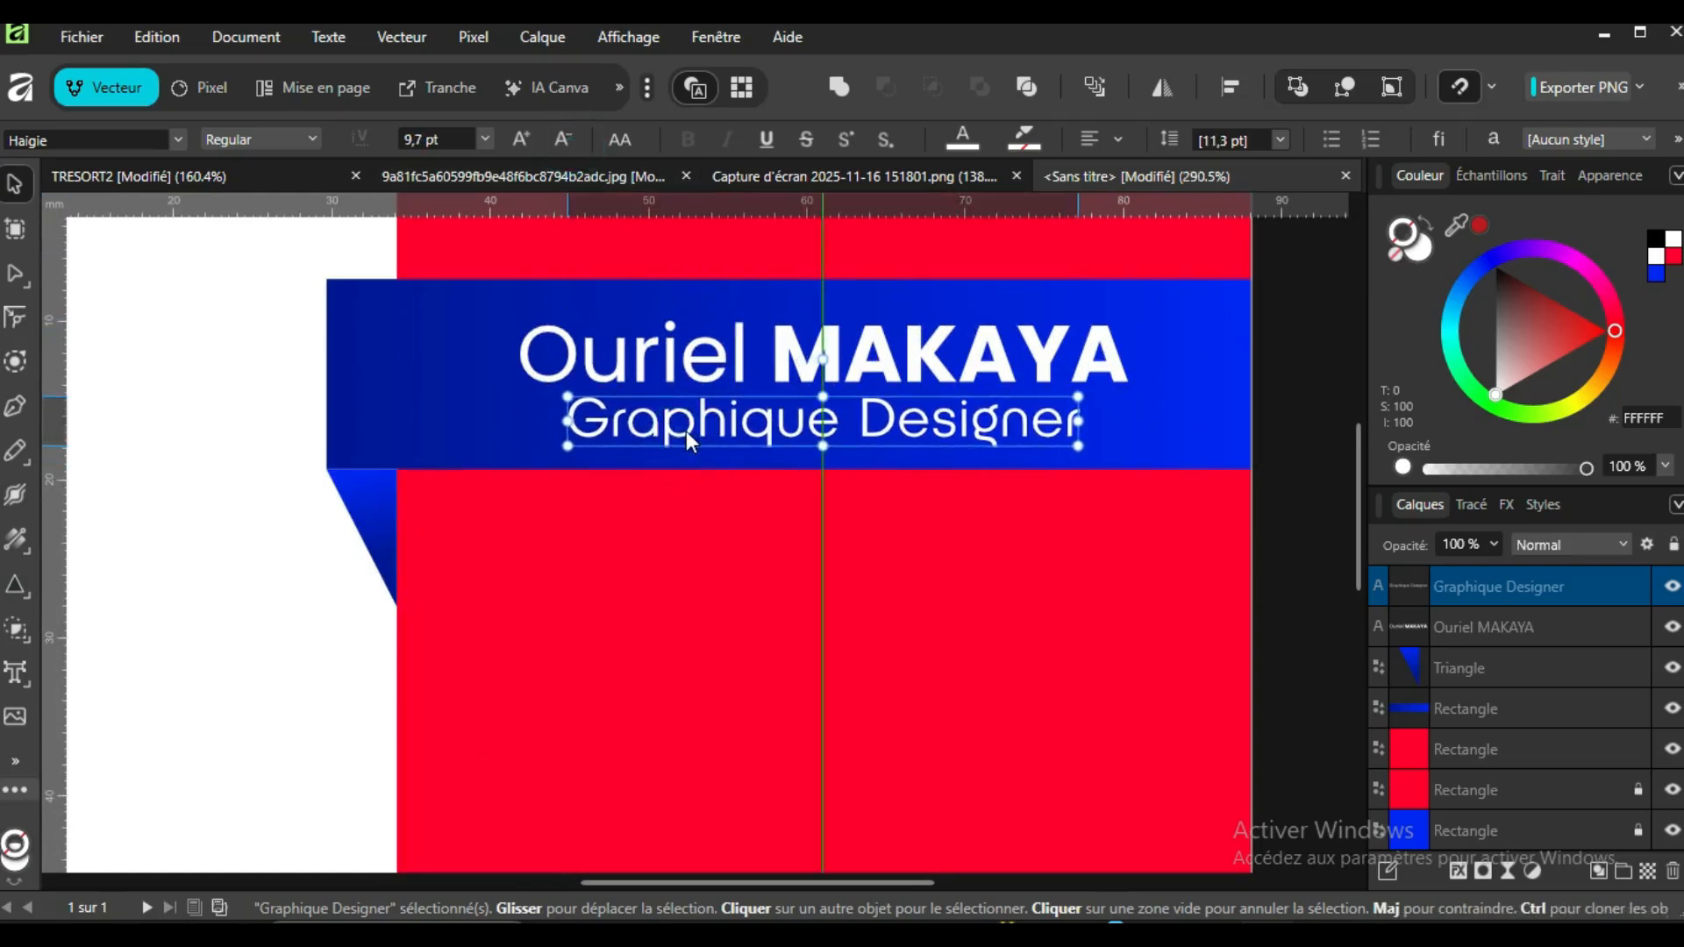
- Enlarge the name text slightly and move it up and a little right in the banner
click(662, 356)
key(t)
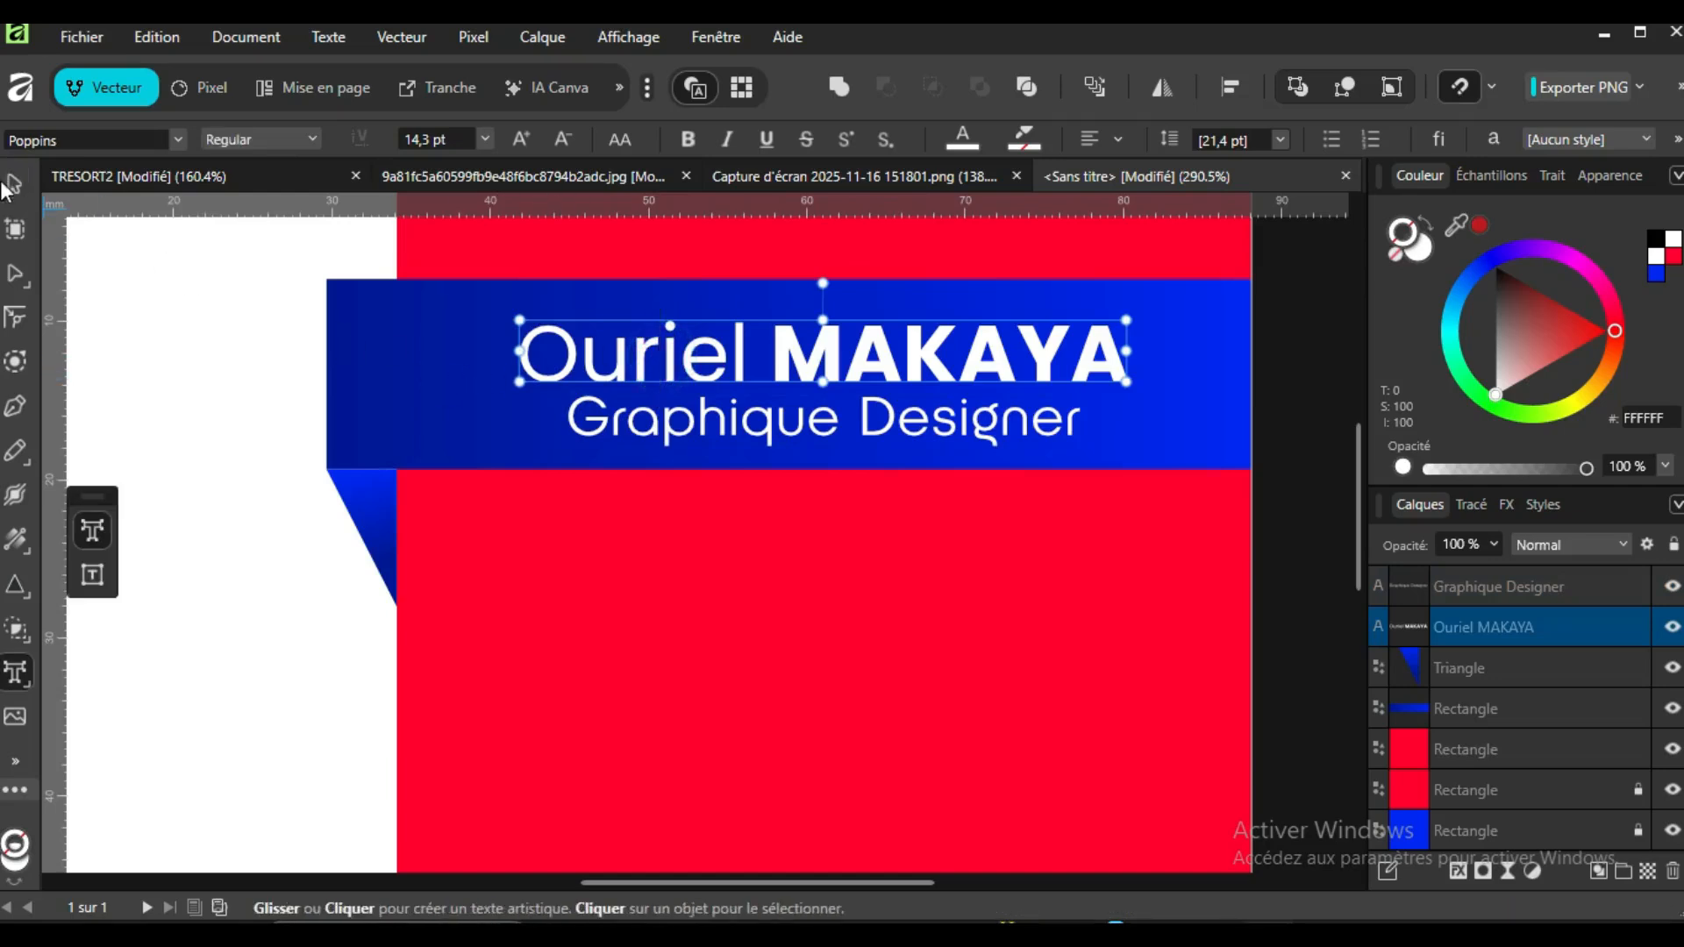
click(12, 184)
drag(518, 379, 452, 367)
drag(621, 358, 630, 345)
drag(647, 355, 658, 355)
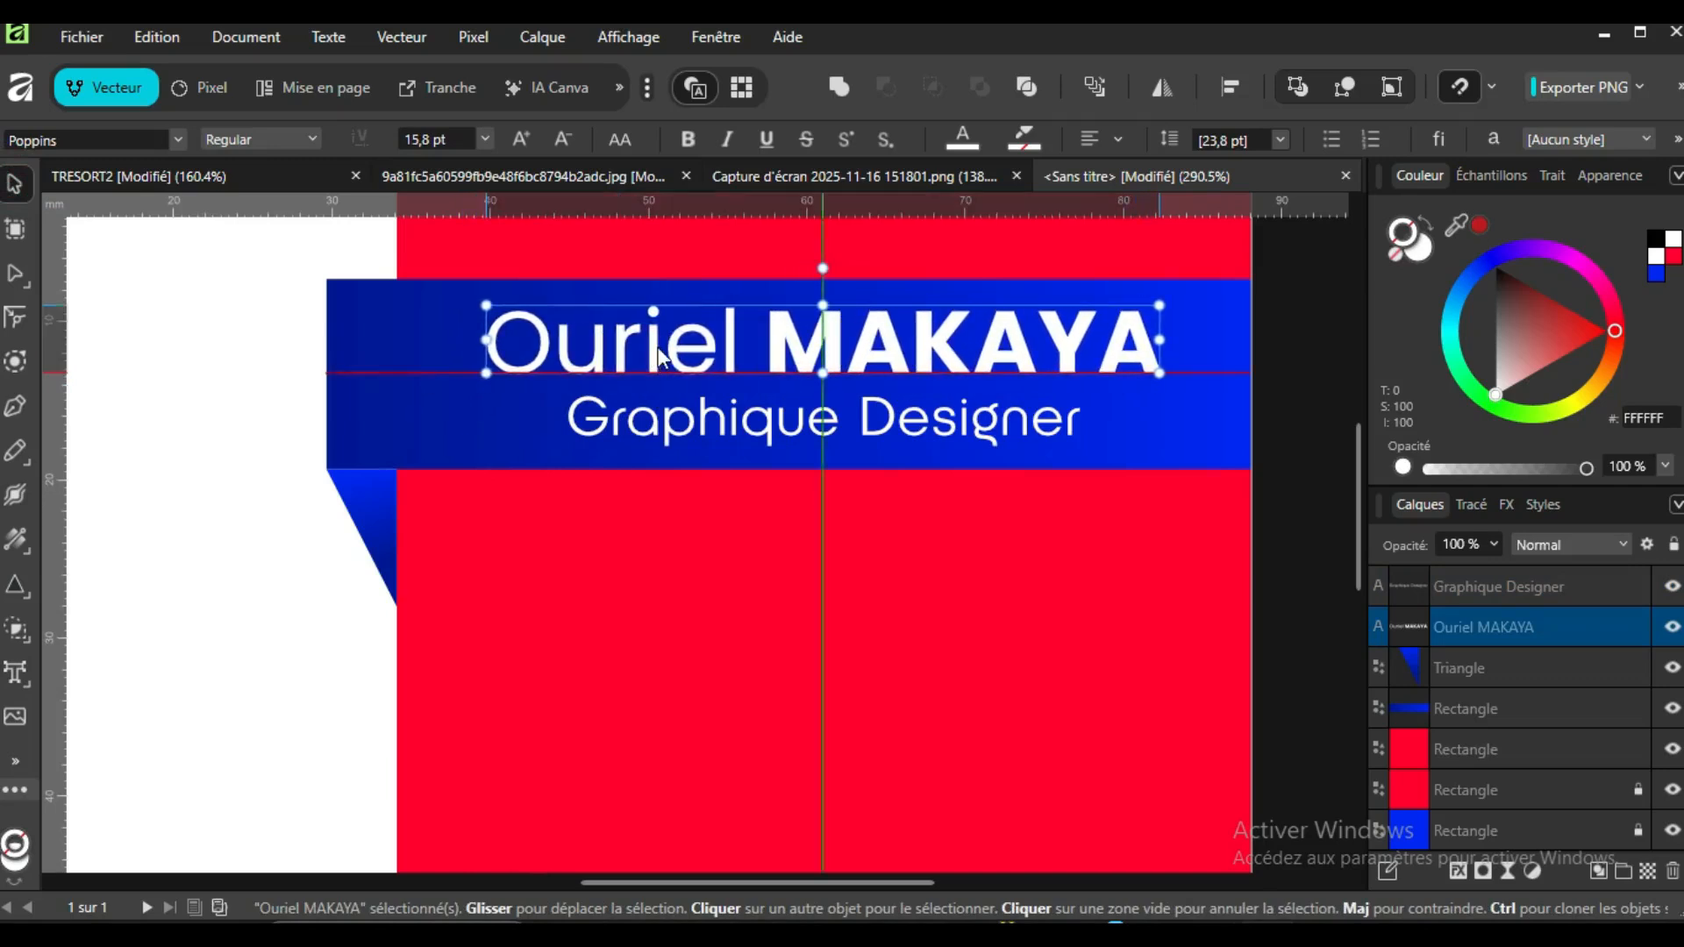
- Recentre the tagline beneath the enlarged name
click(677, 421)
drag(677, 421, 730, 423)
click(699, 516)
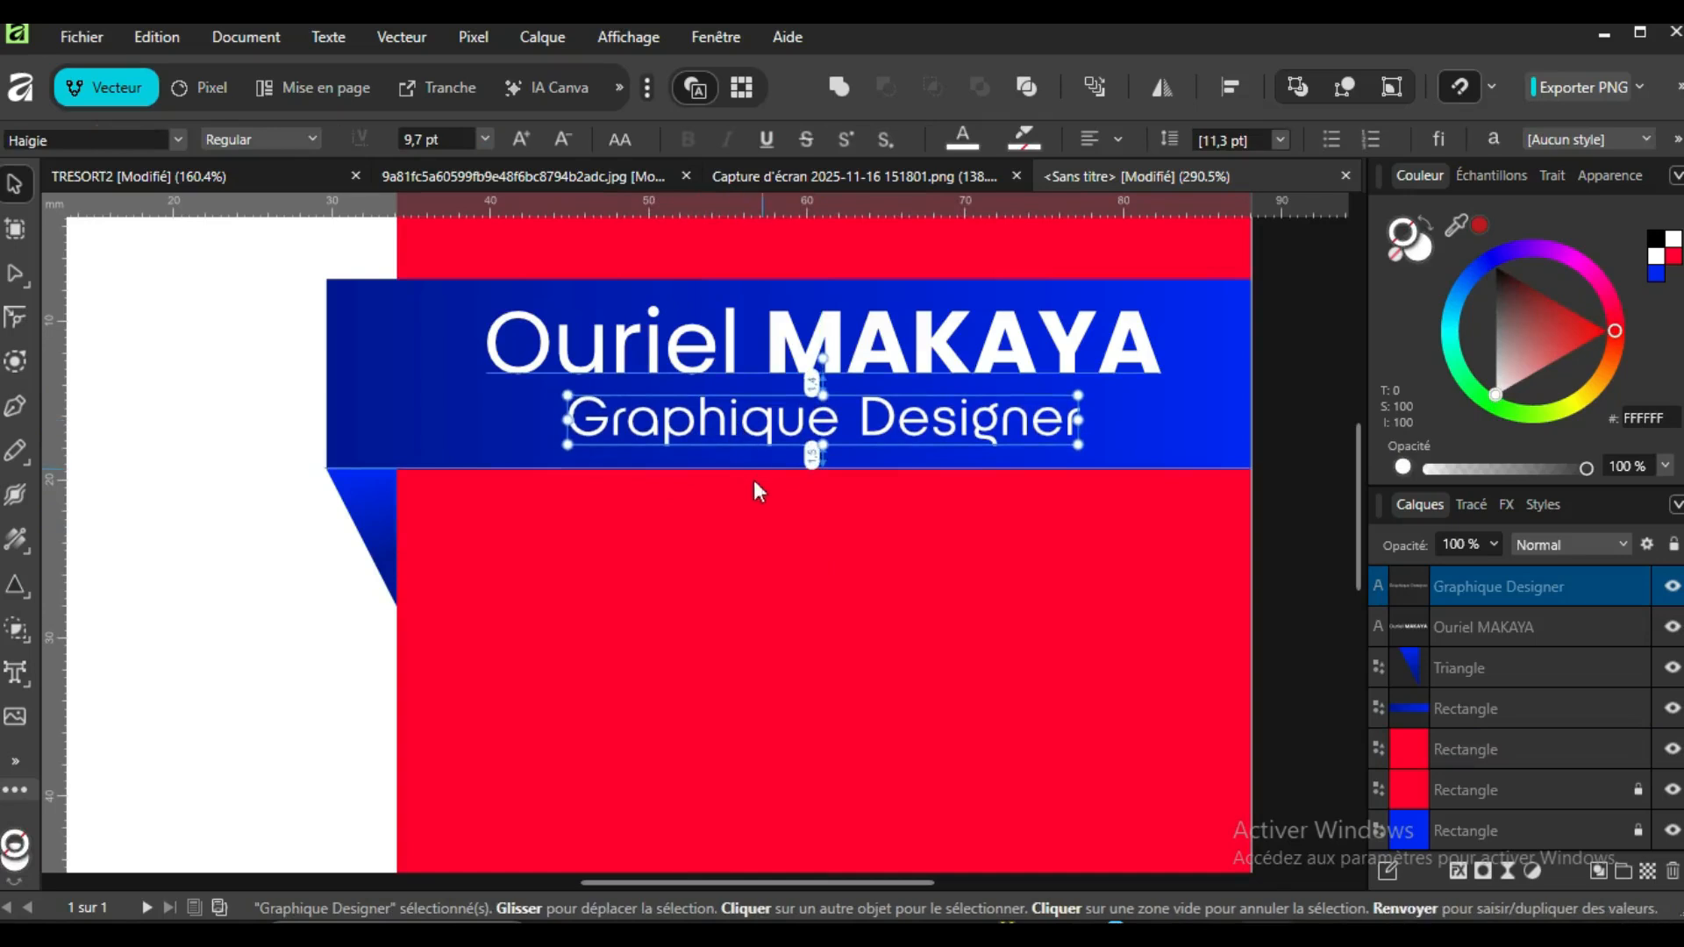
click(753, 537)
scroll(745, 529, down, 3)
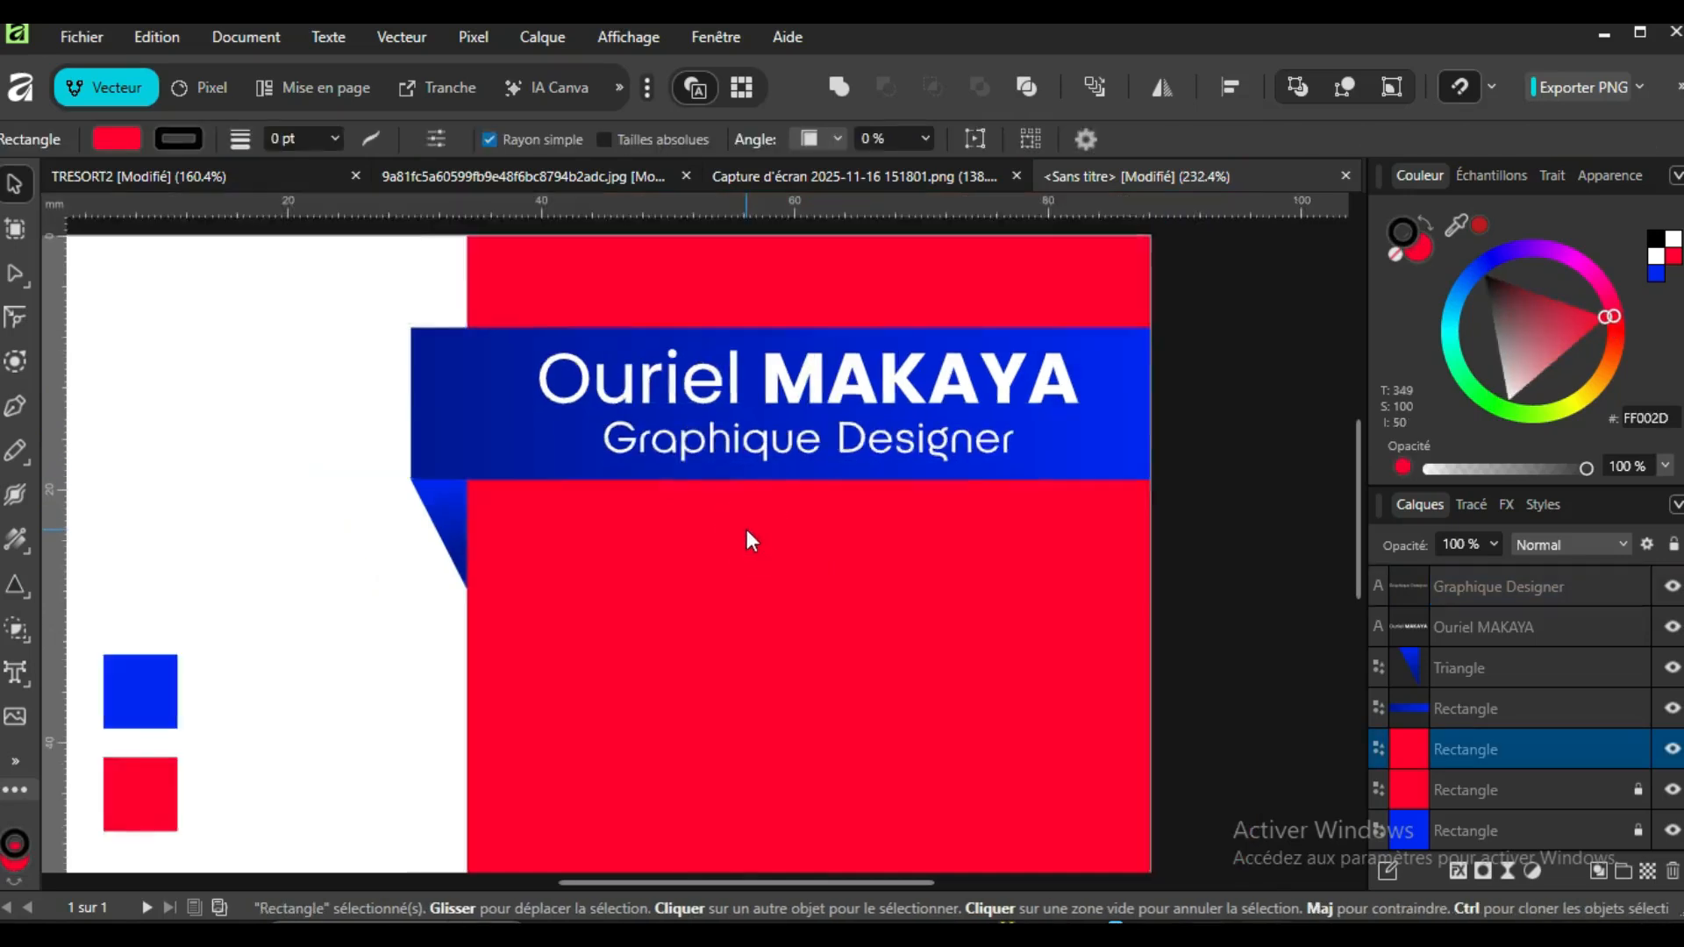
click(1117, 470)
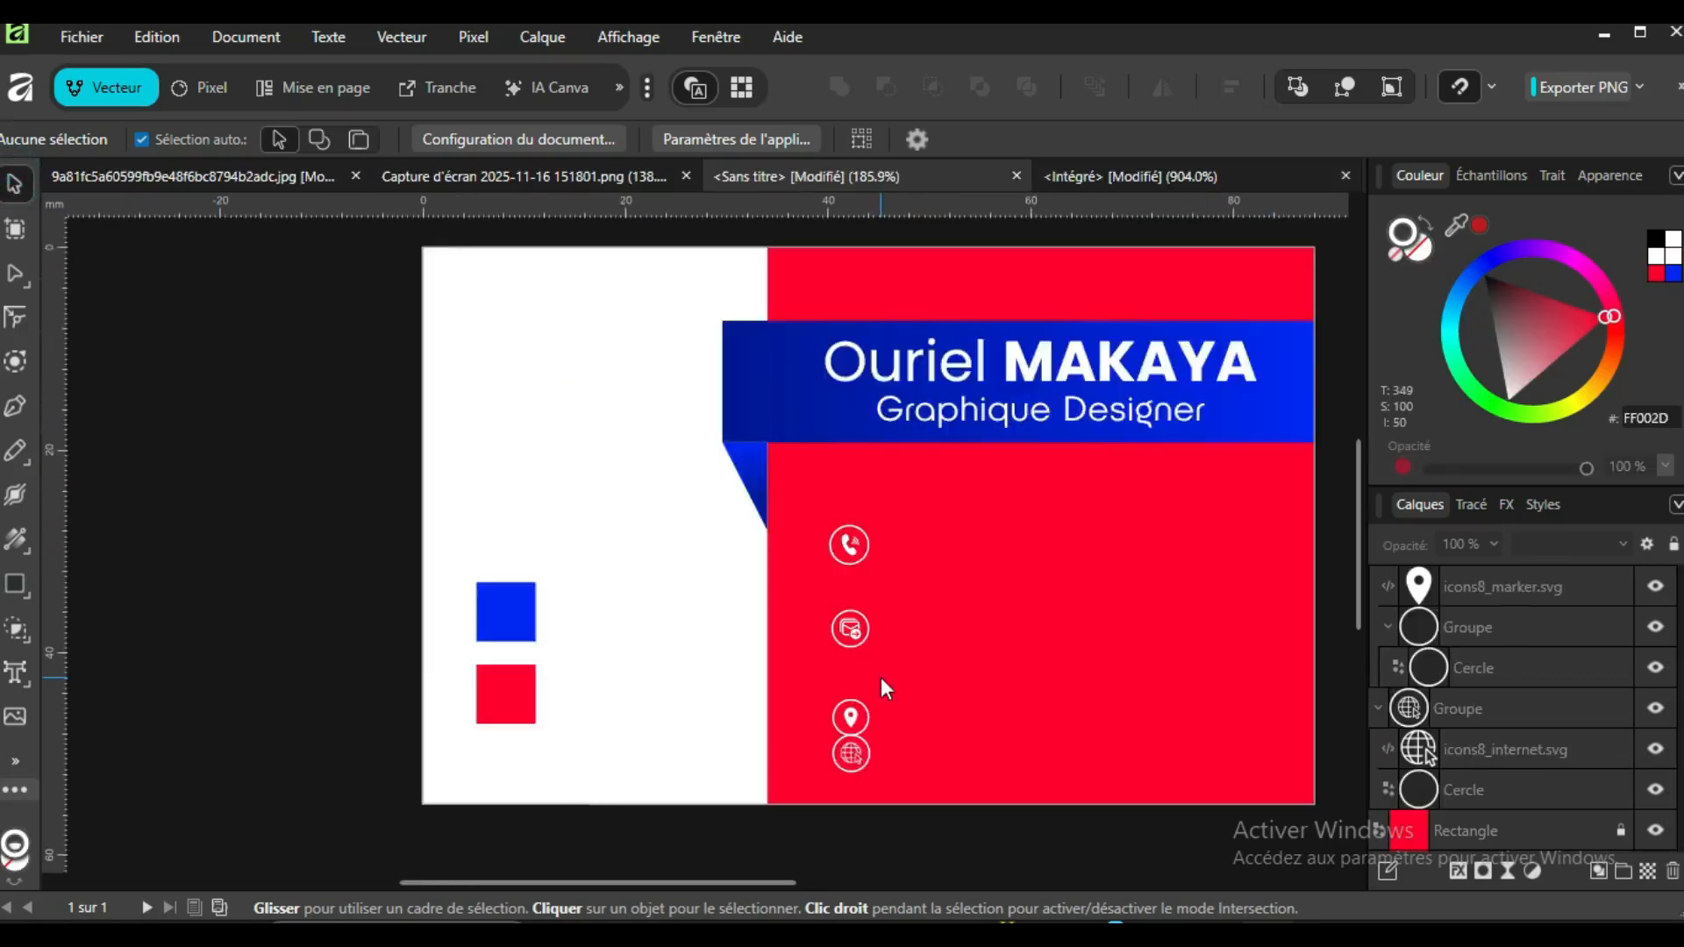
- Move the location icon up closer to the e-mail icon
scroll(881, 677, up, 3)
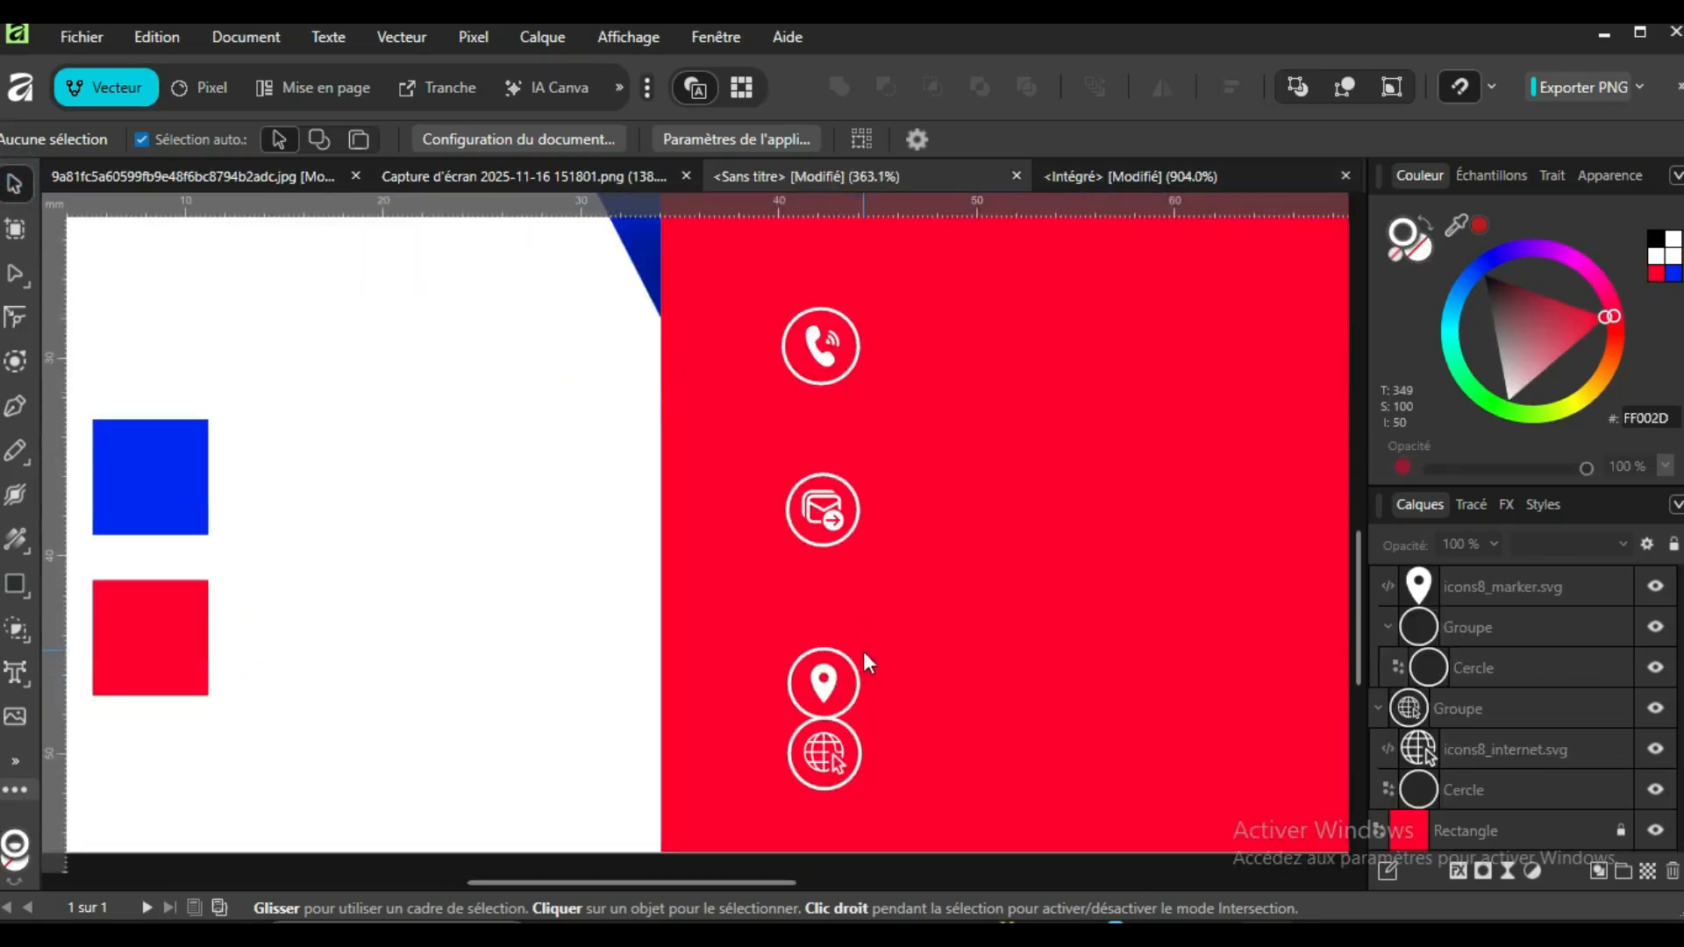
drag(829, 686, 829, 640)
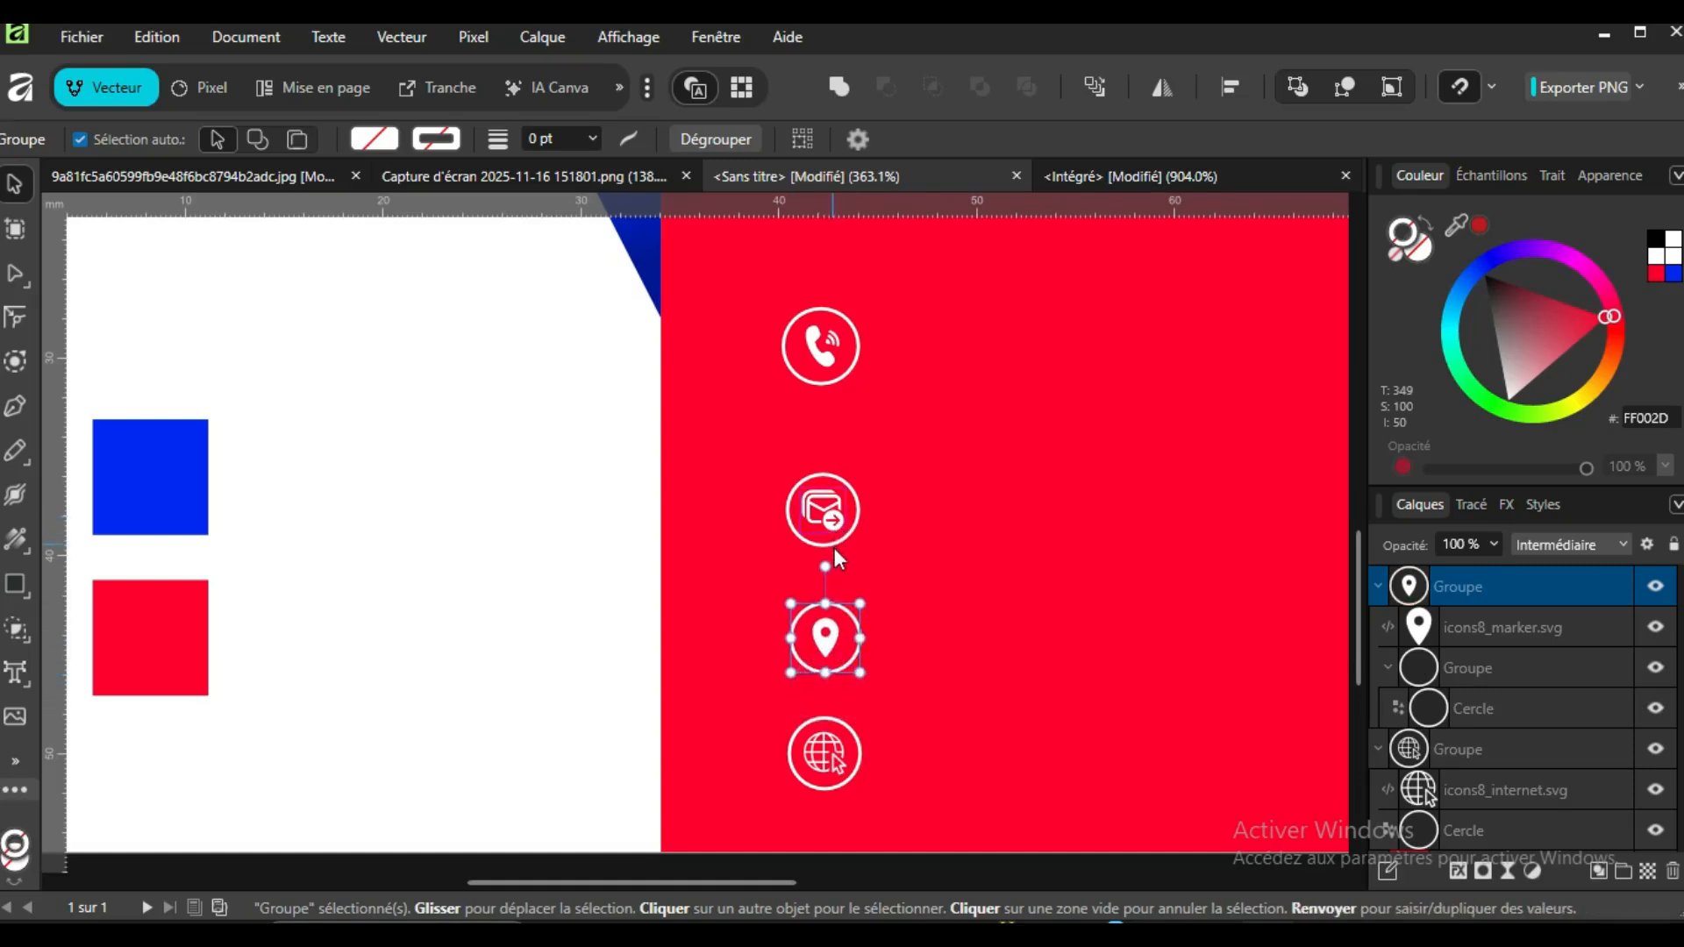
scroll(745, 685, up, 2)
drag(697, 882, 776, 887)
- Type the phone number beside the phone icon in white 13.3 pt Poppins Bold
click(17, 678)
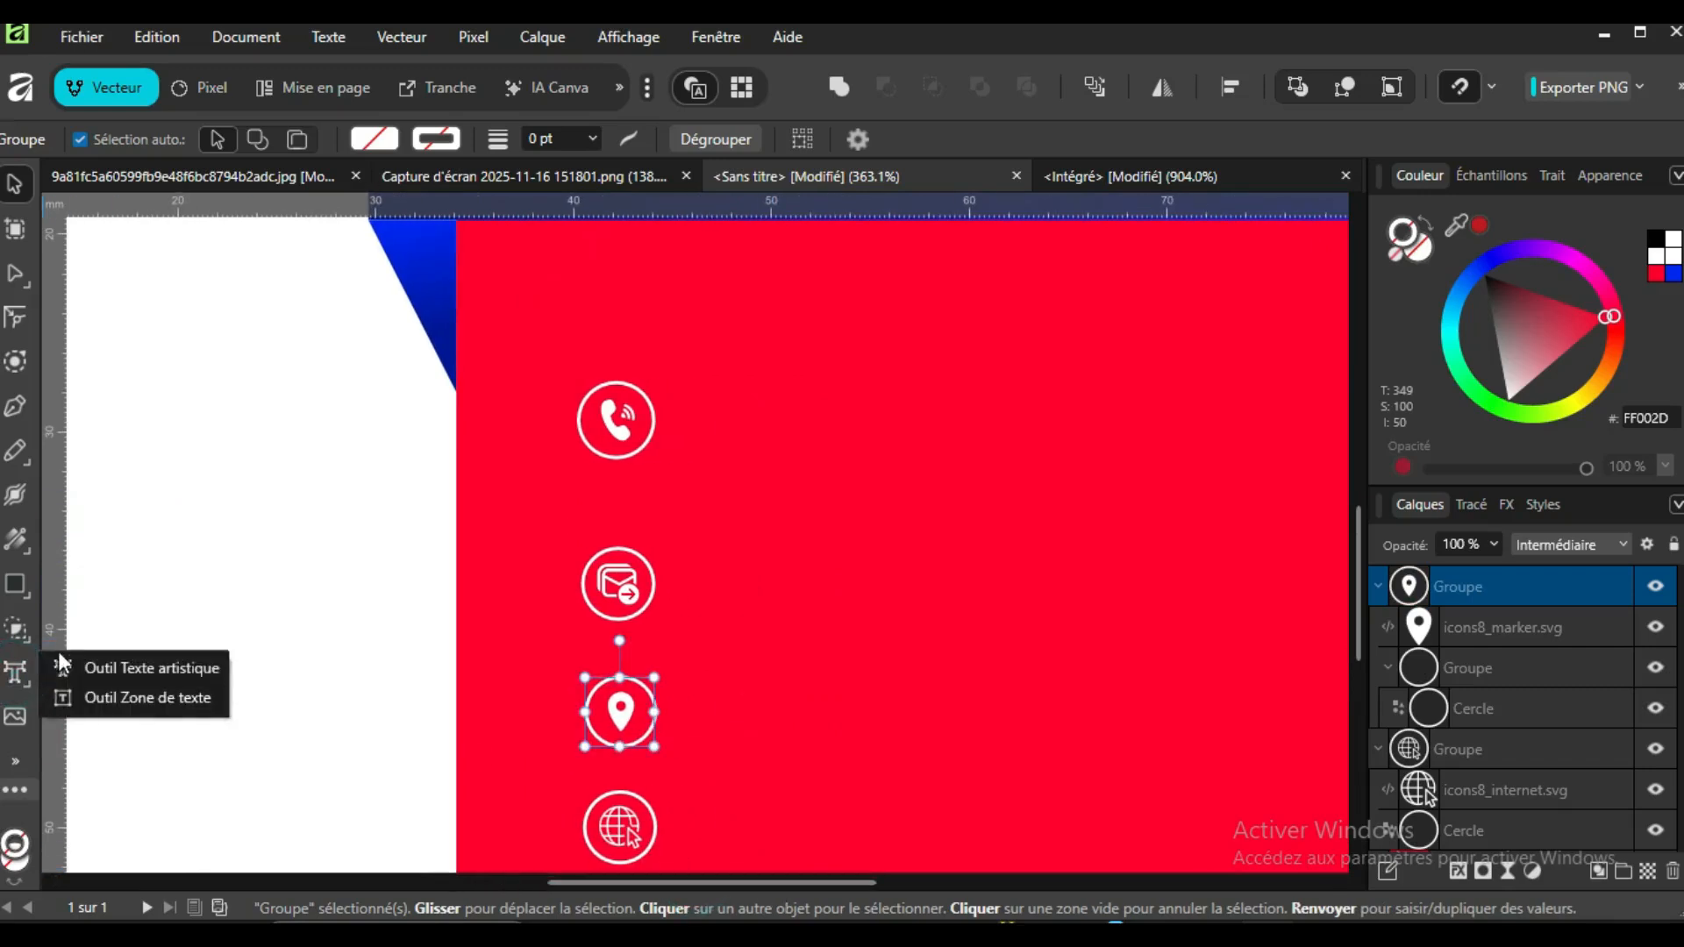
click(114, 666)
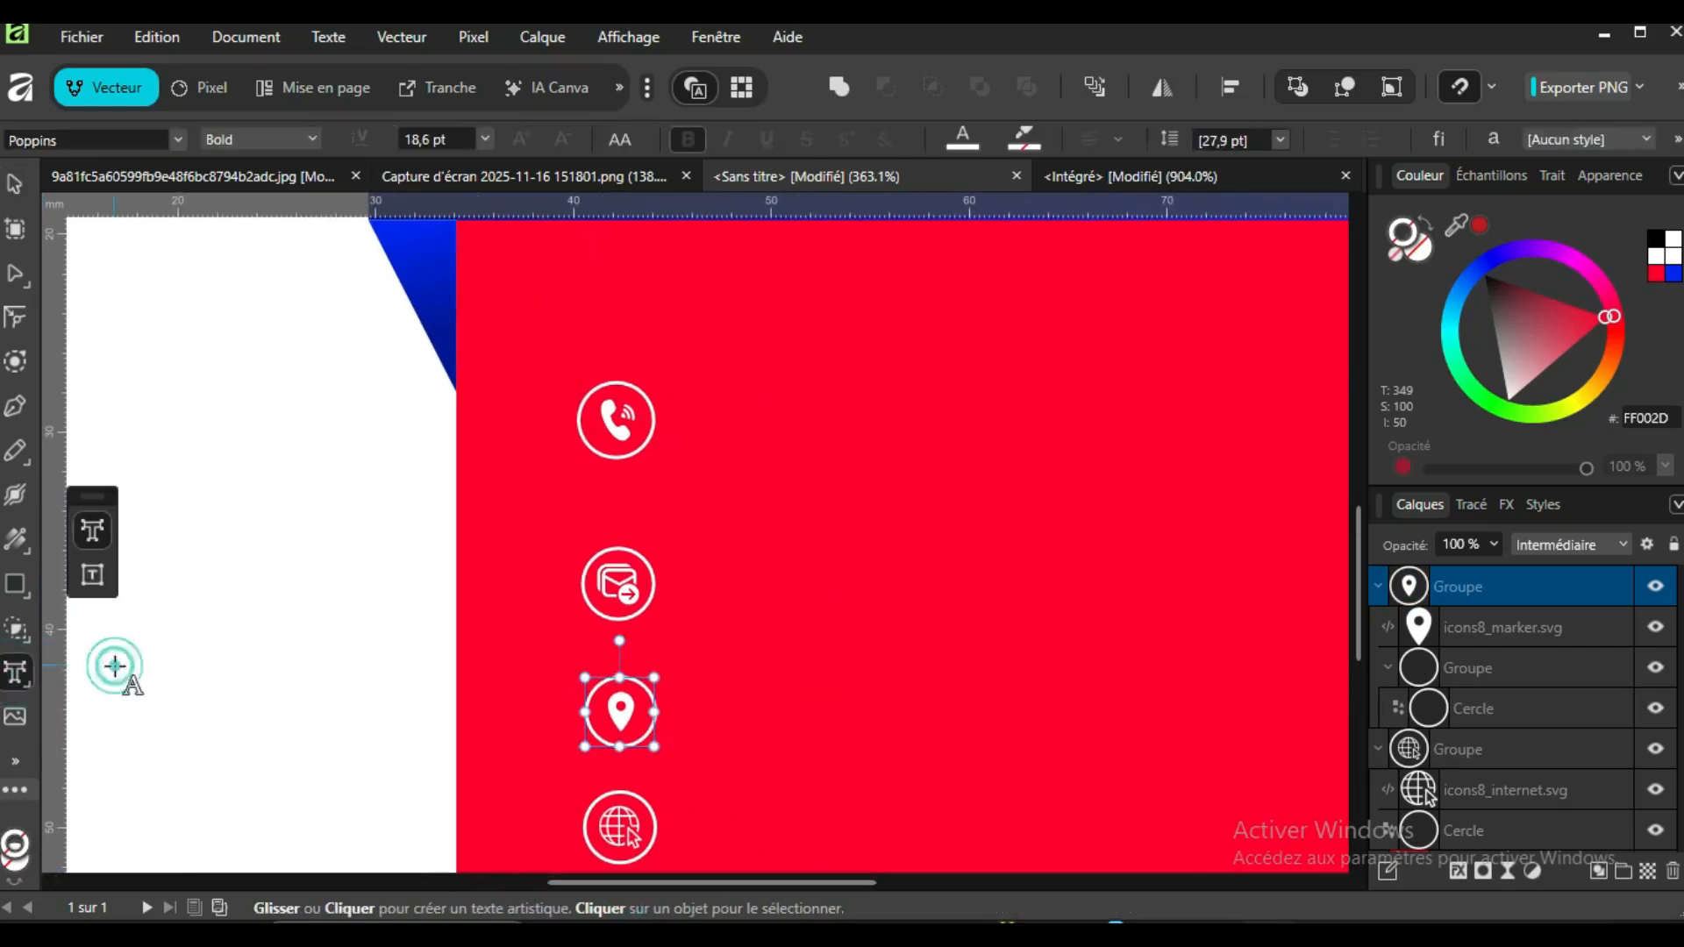
mouse_move(727, 382)
mouse_down()
mouse_move(790, 436)
mouse_move(770, 448)
mouse_up()
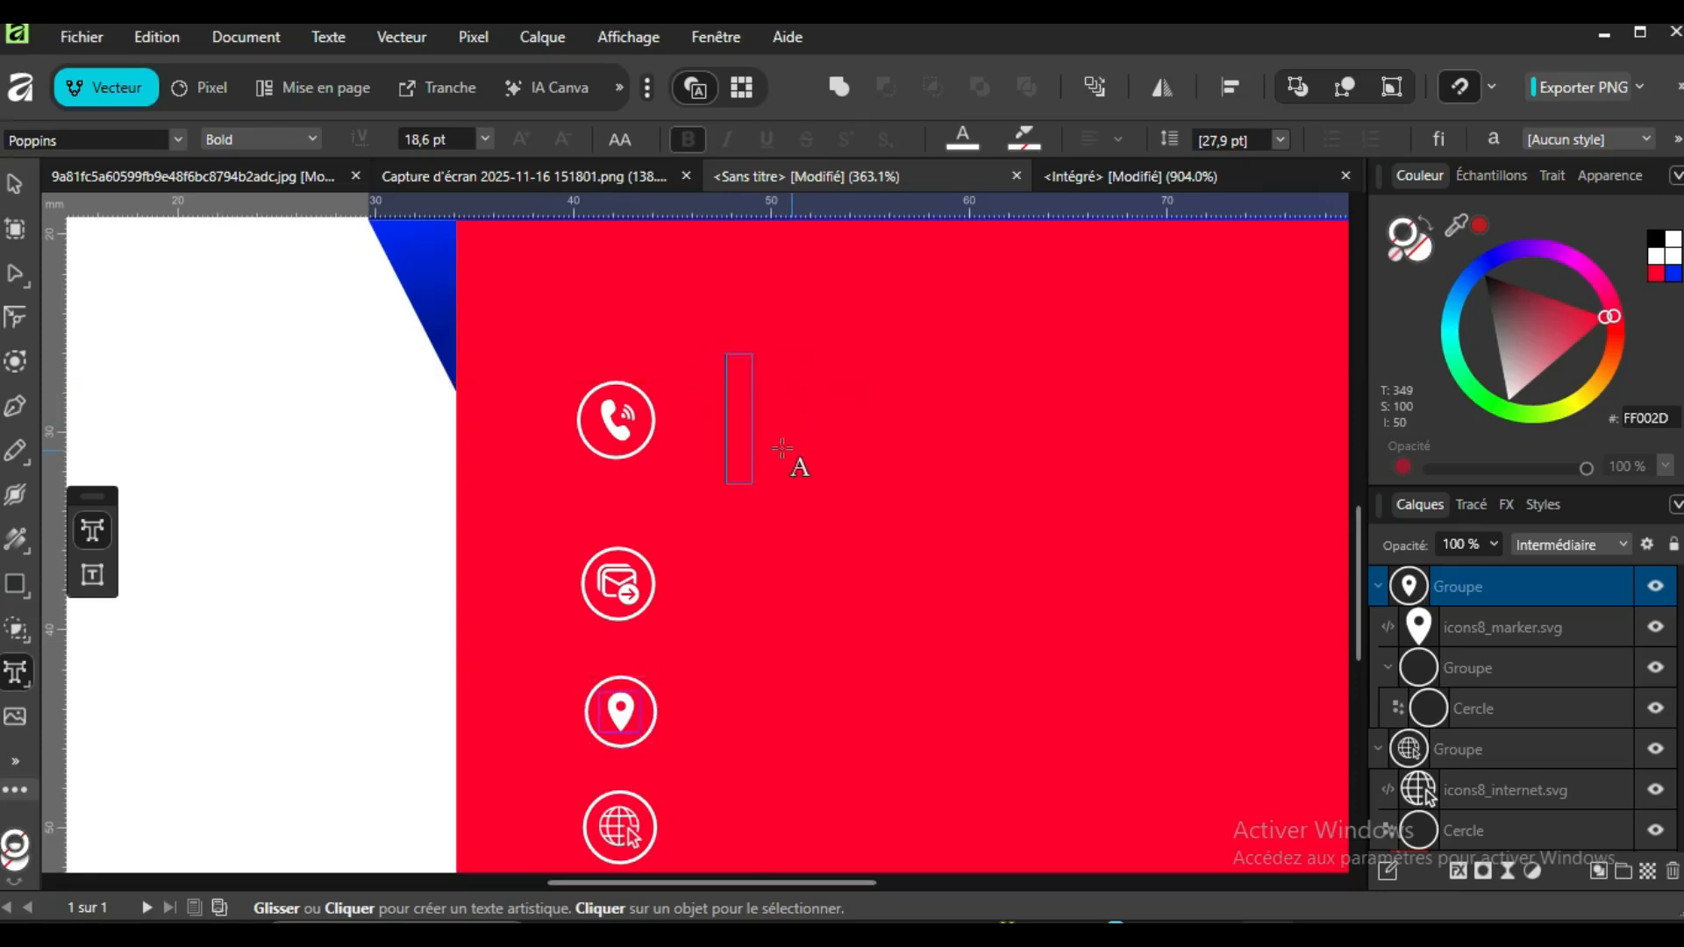
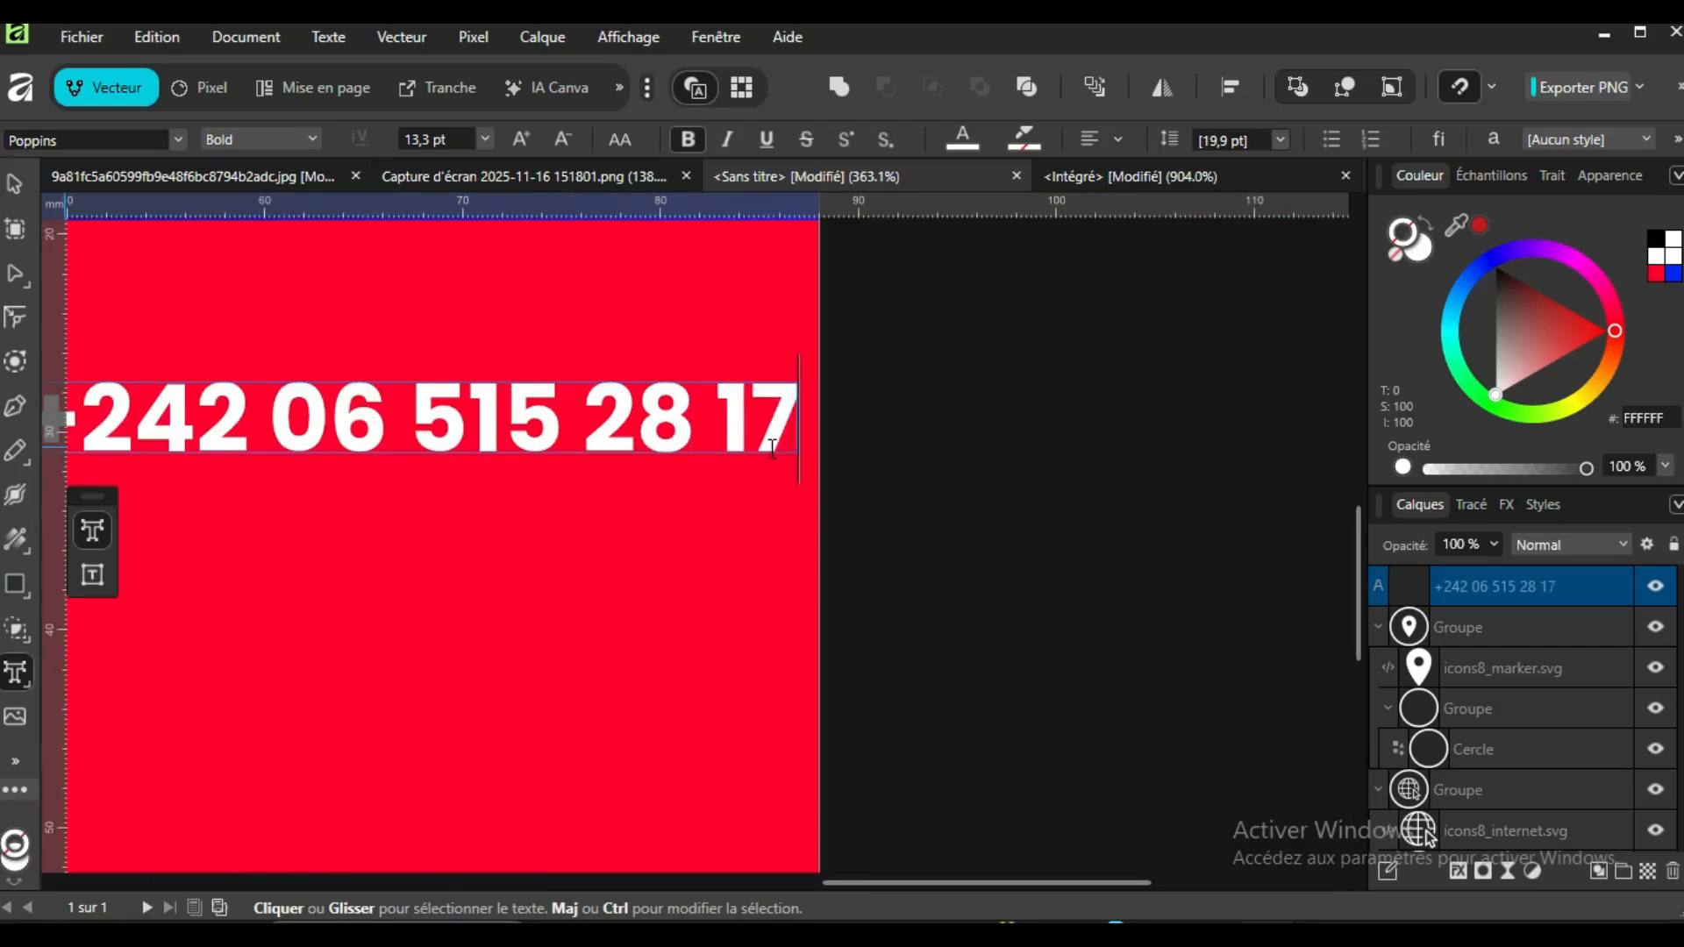
key(Escape)
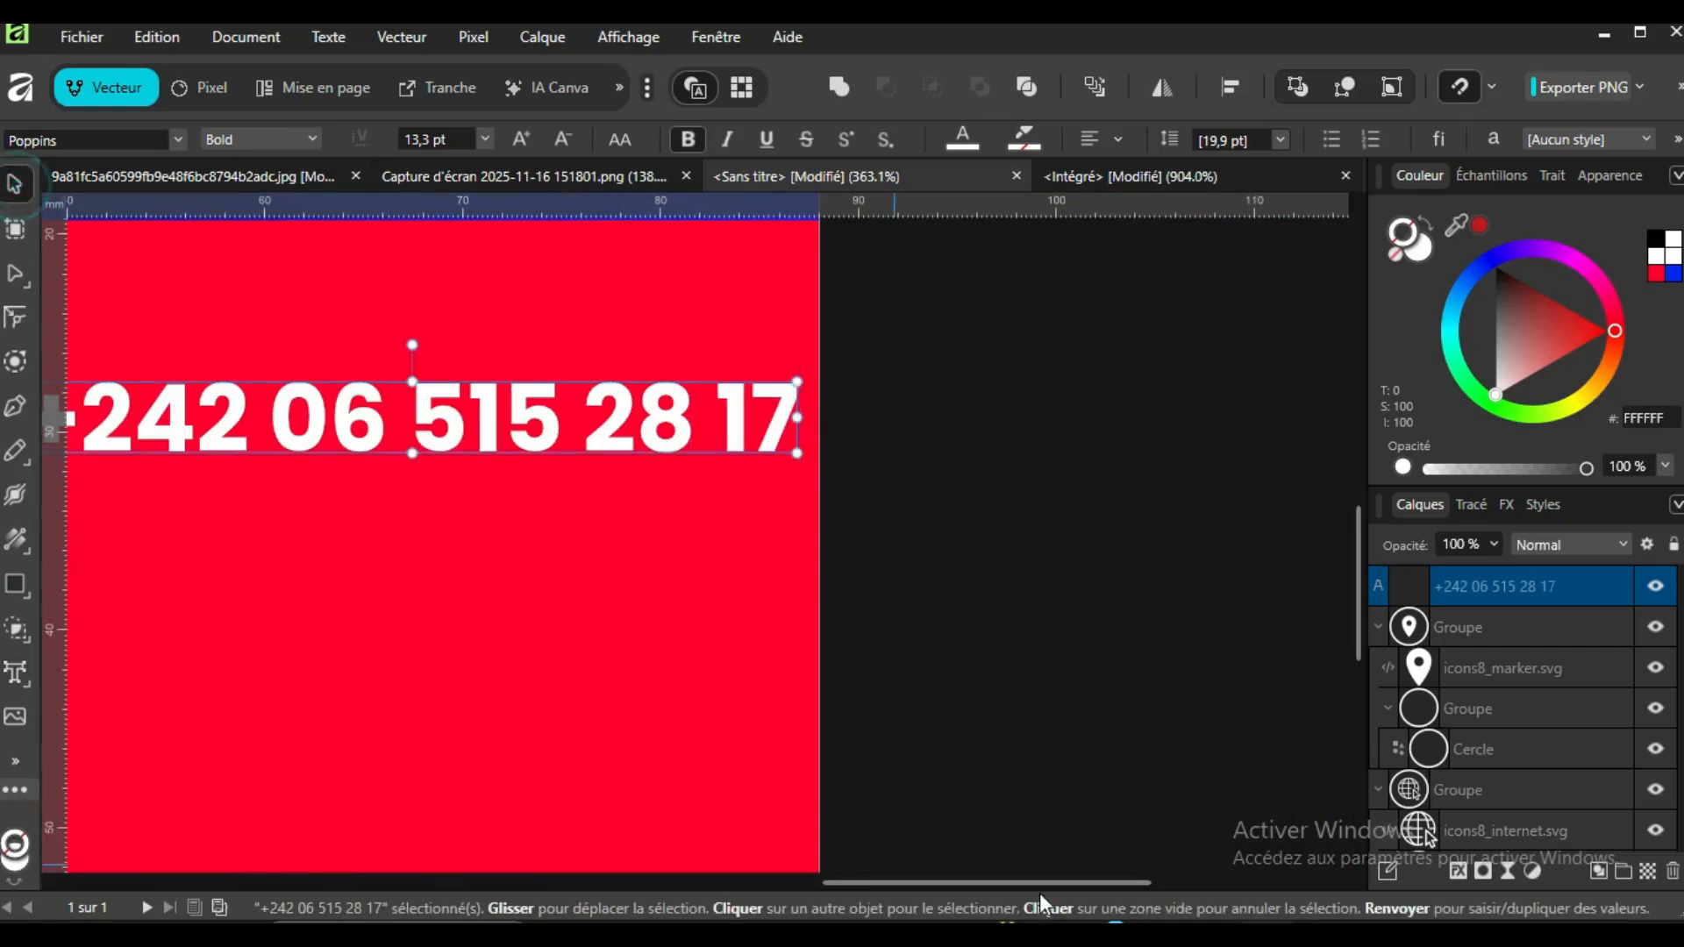
- Switch the phone number to Poppins Regular, shrink it to 10.2 pt and nudge it down
drag(1042, 883, 906, 878)
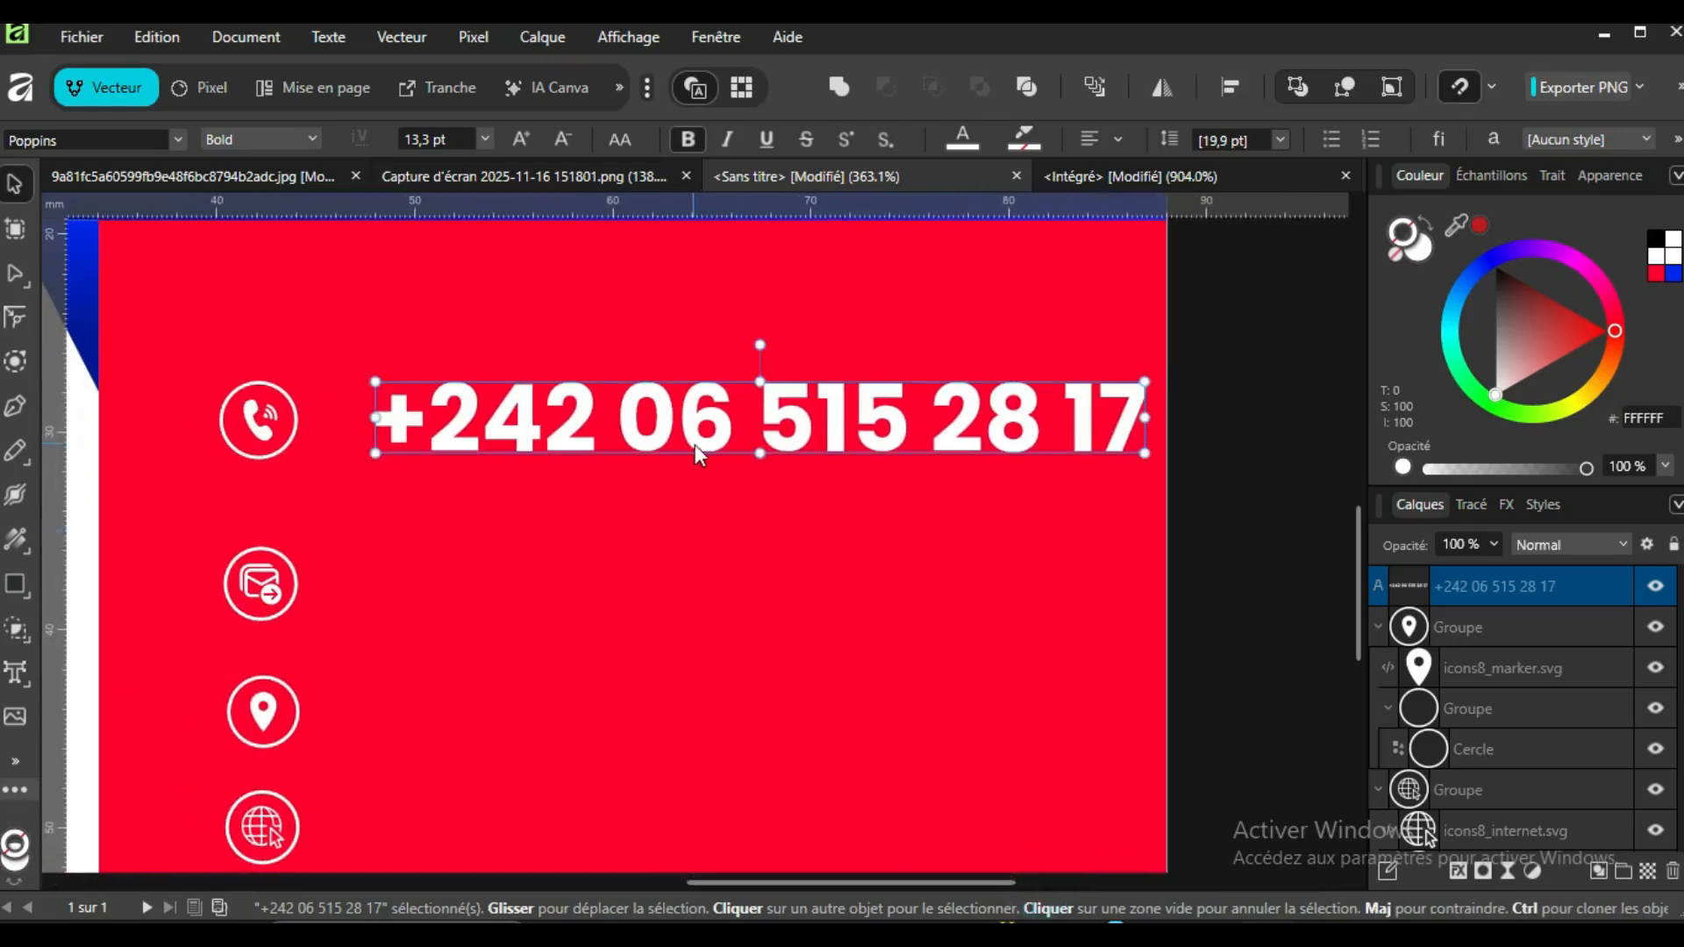
drag(690, 443, 648, 432)
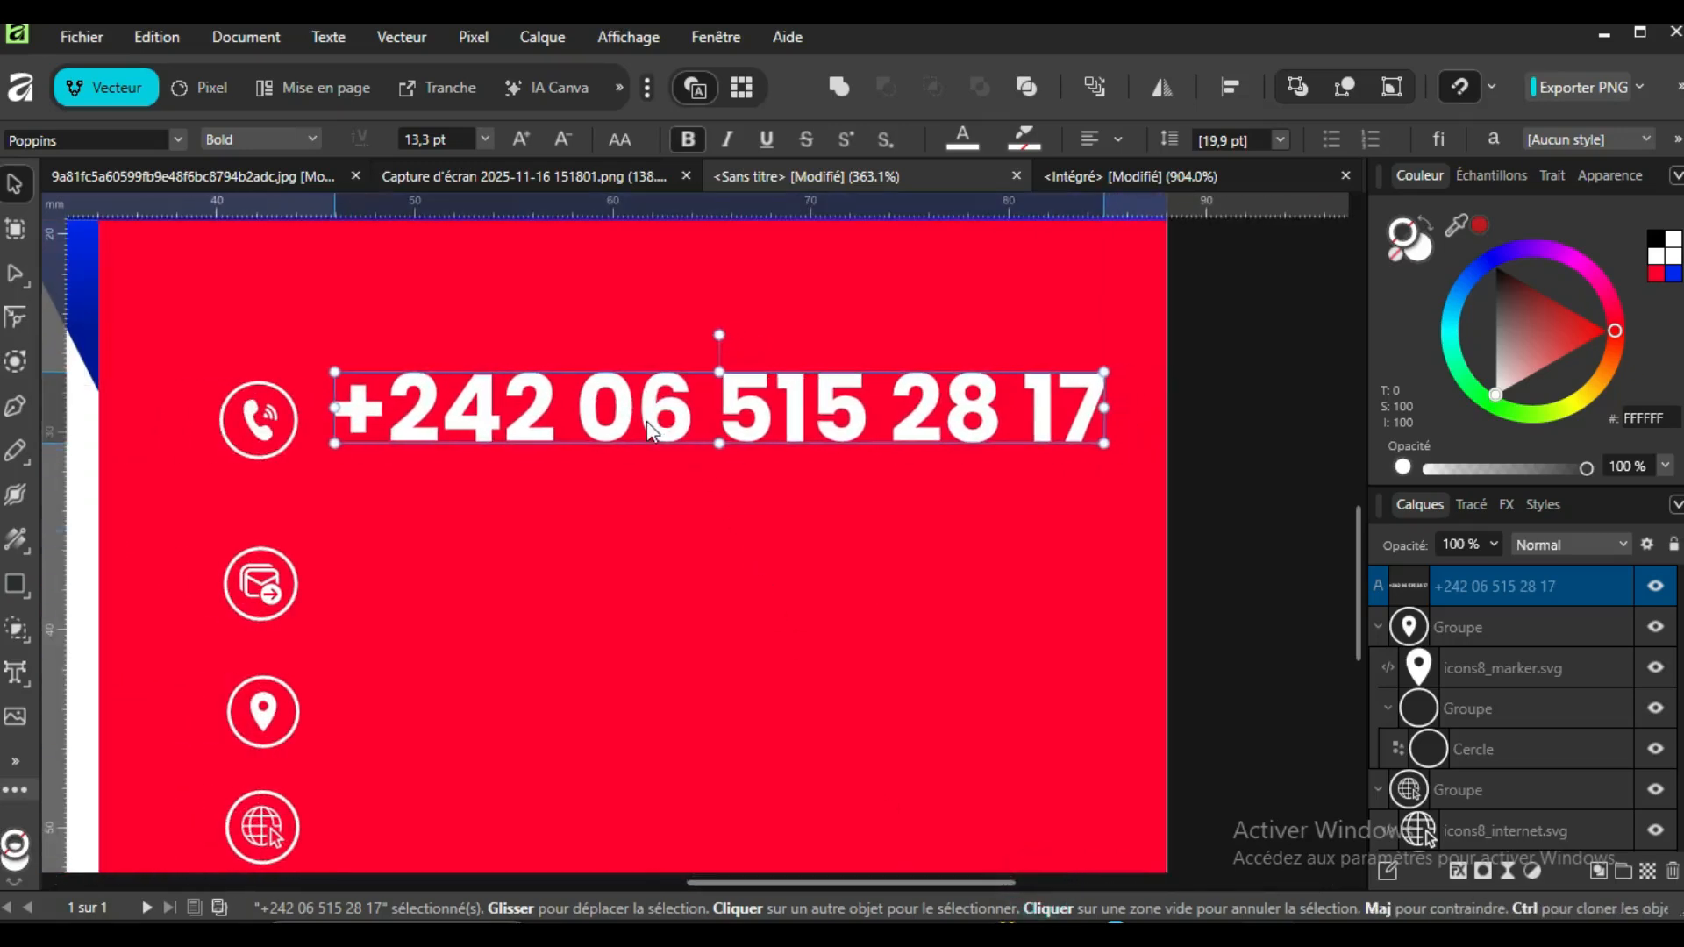
triple_click(644, 423)
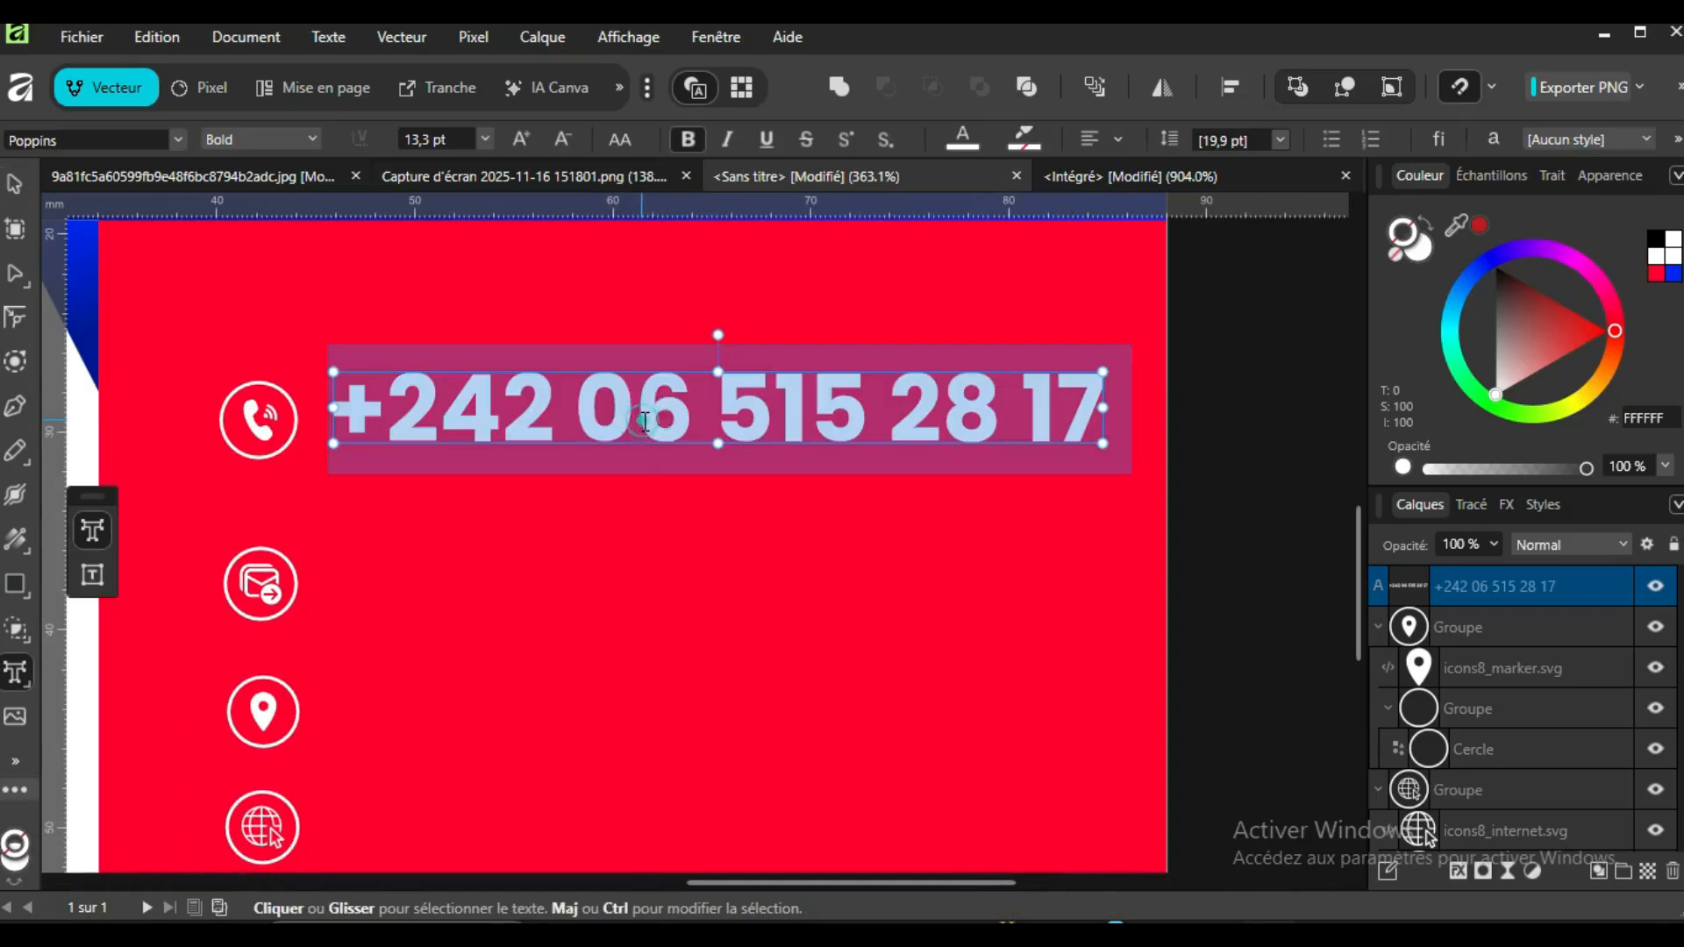
click(689, 139)
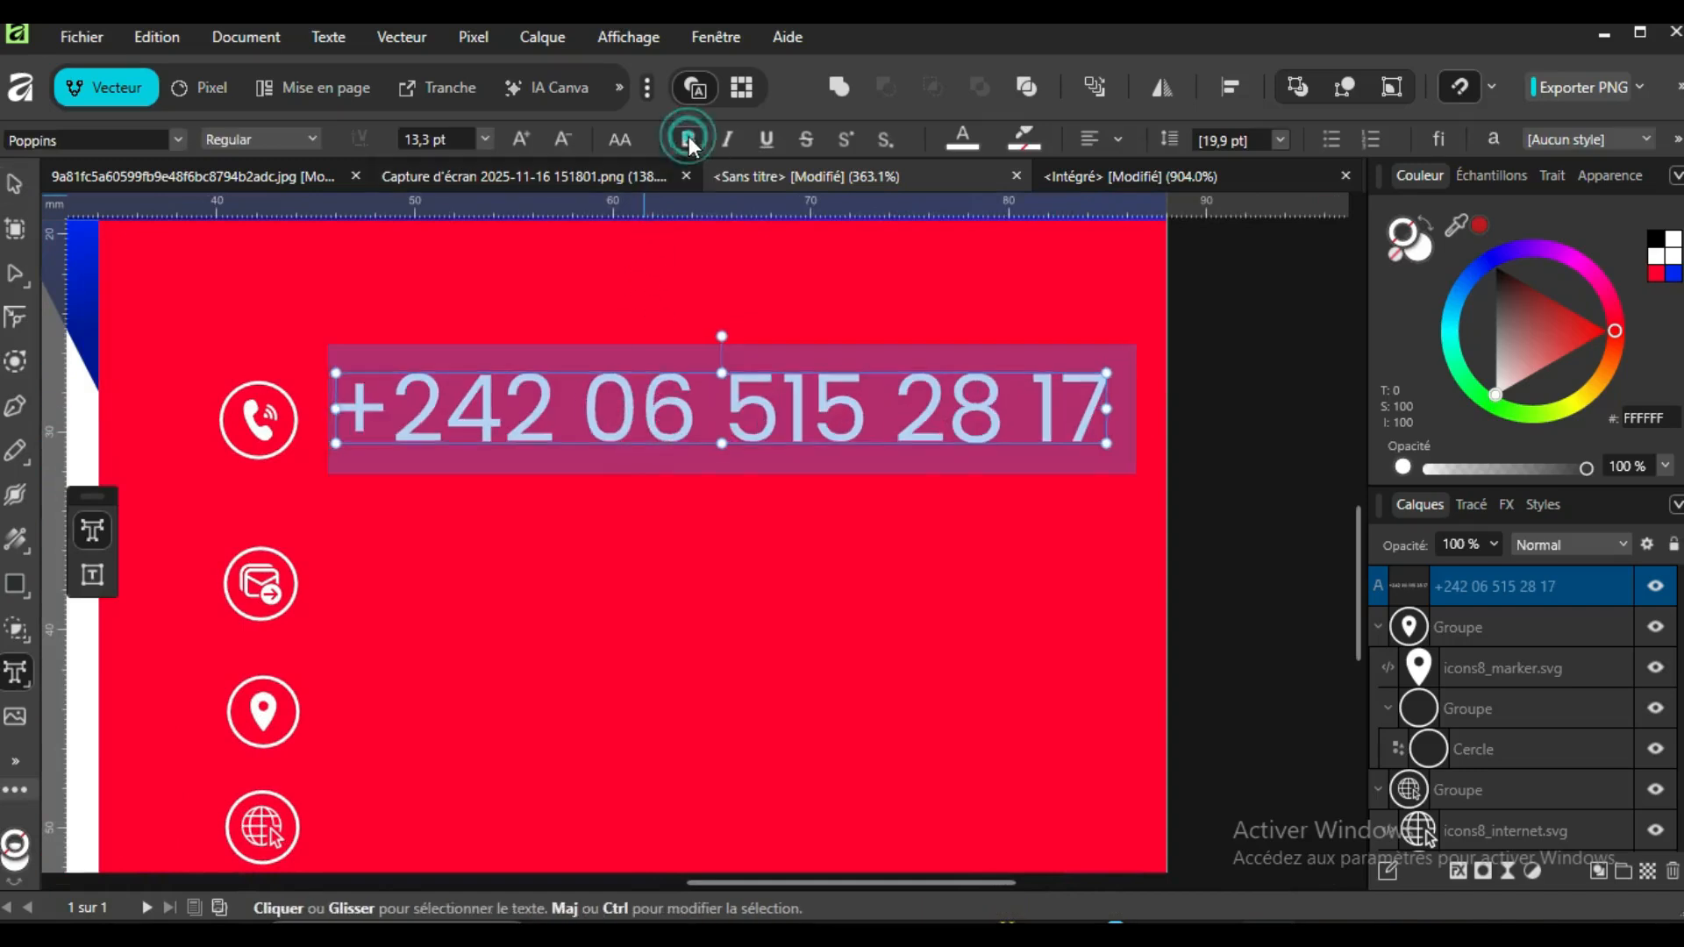
drag(1107, 445, 931, 427)
click(13, 187)
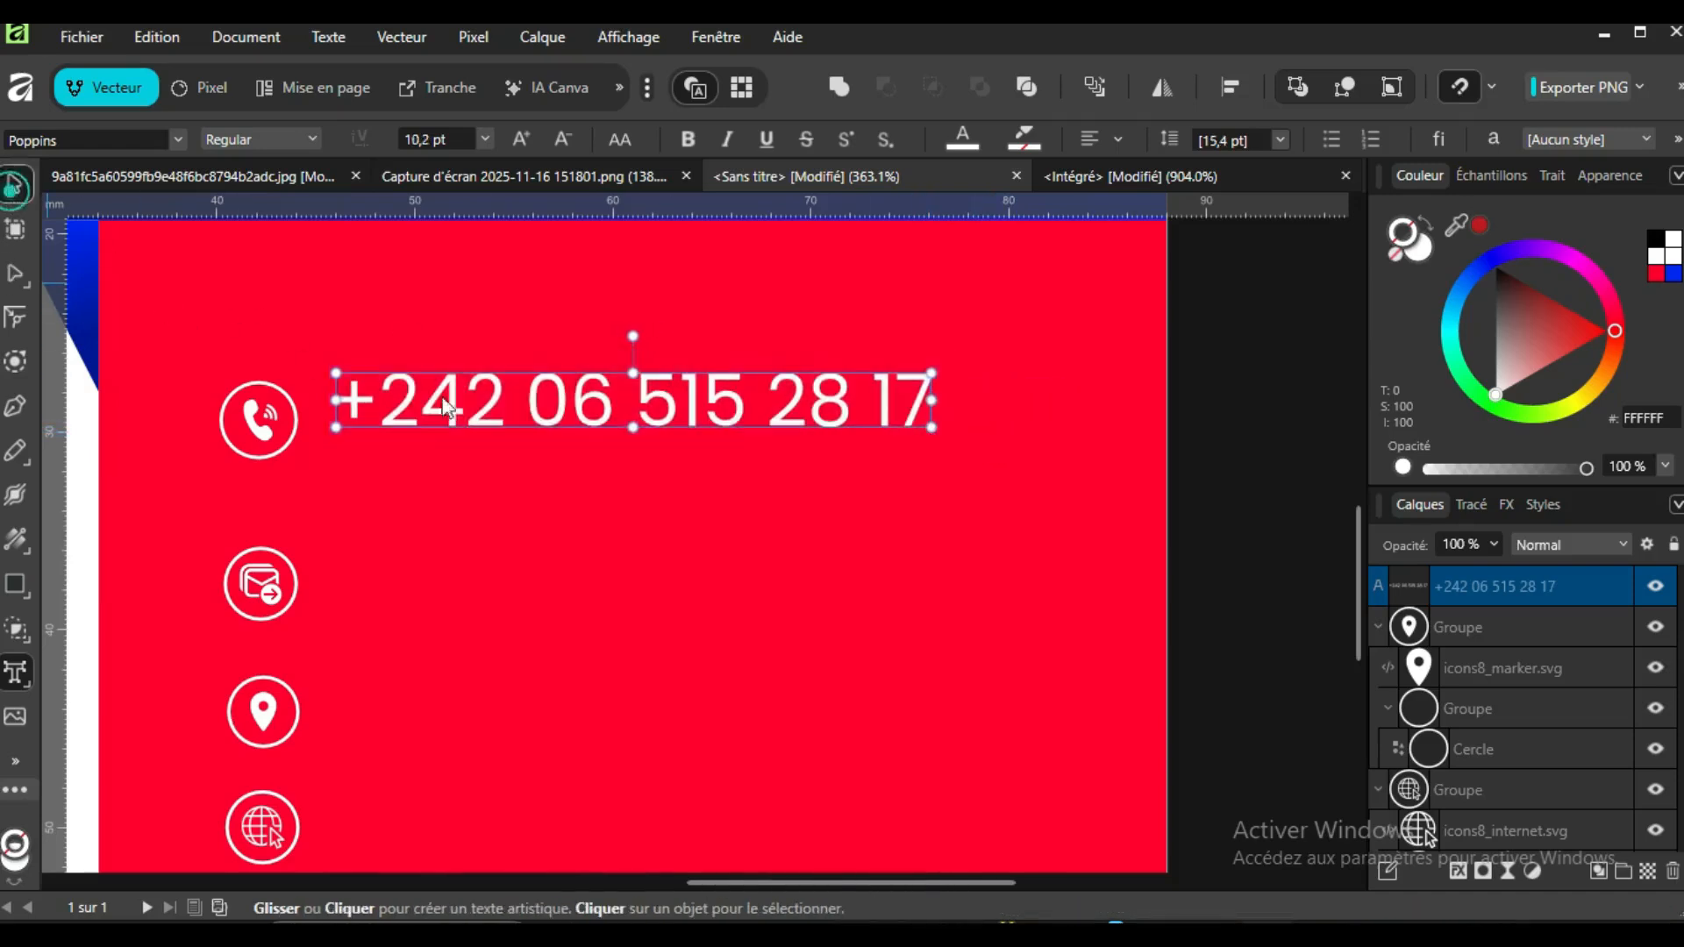
mouse_move(523, 398)
mouse_down()
mouse_move(525, 418)
mouse_move(523, 402)
mouse_up()
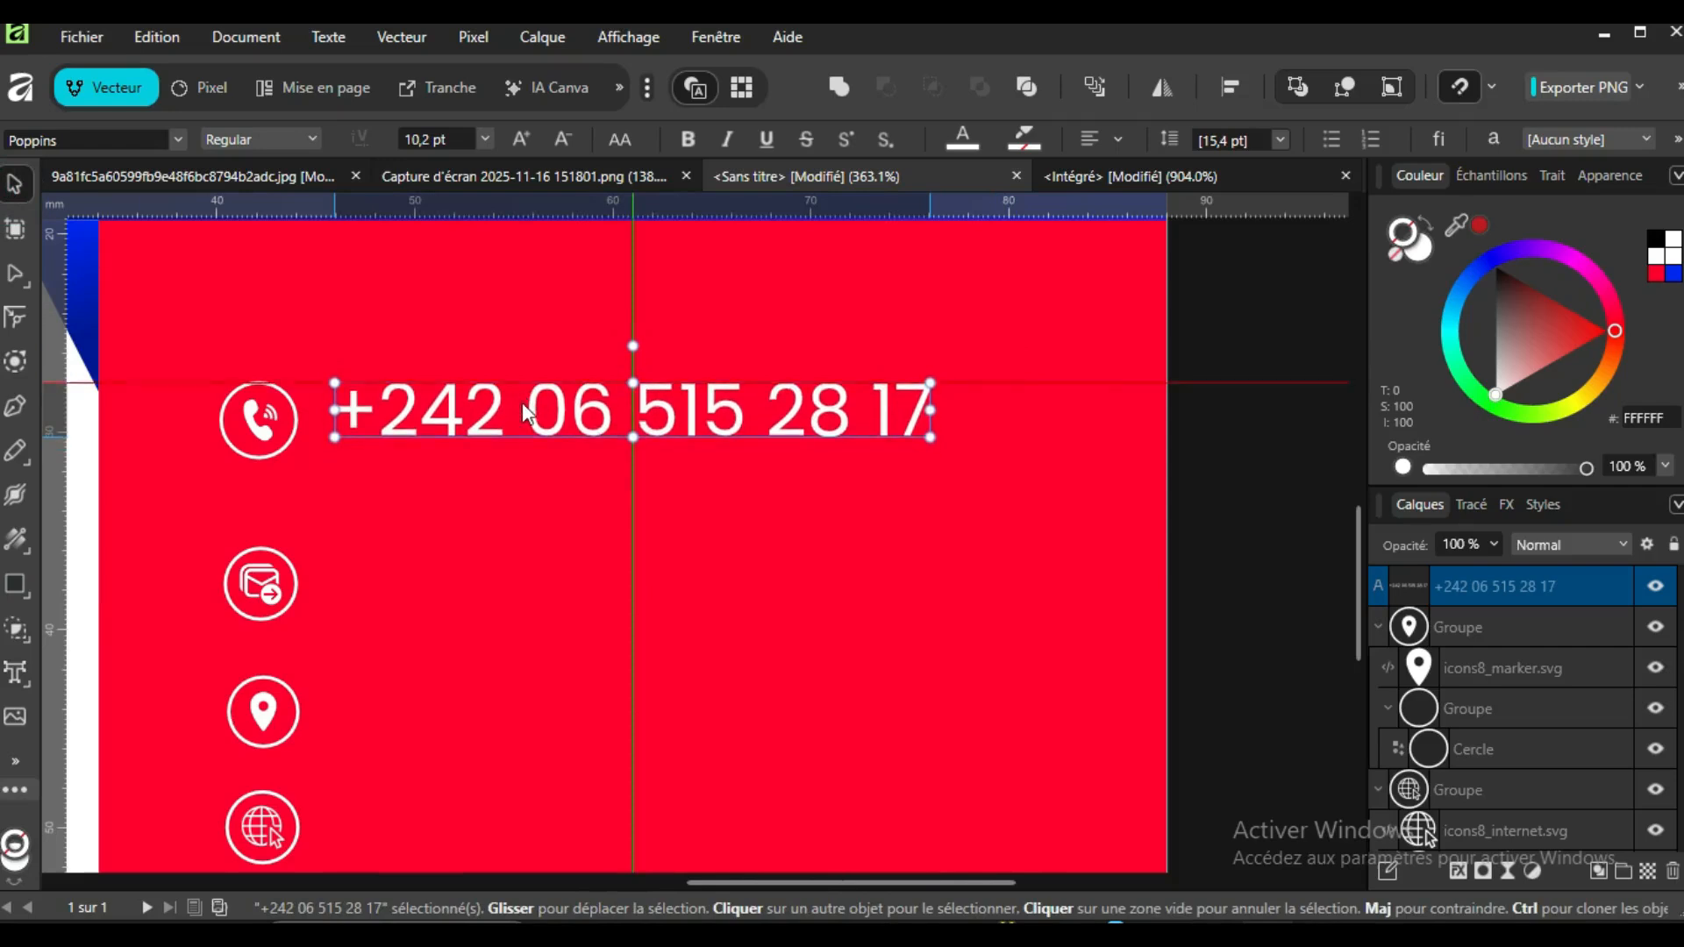
click(1293, 328)
- Align the phone number's vertical centre with its icon, then copy it beside the e-mail icon
drag(1263, 333, 154, 508)
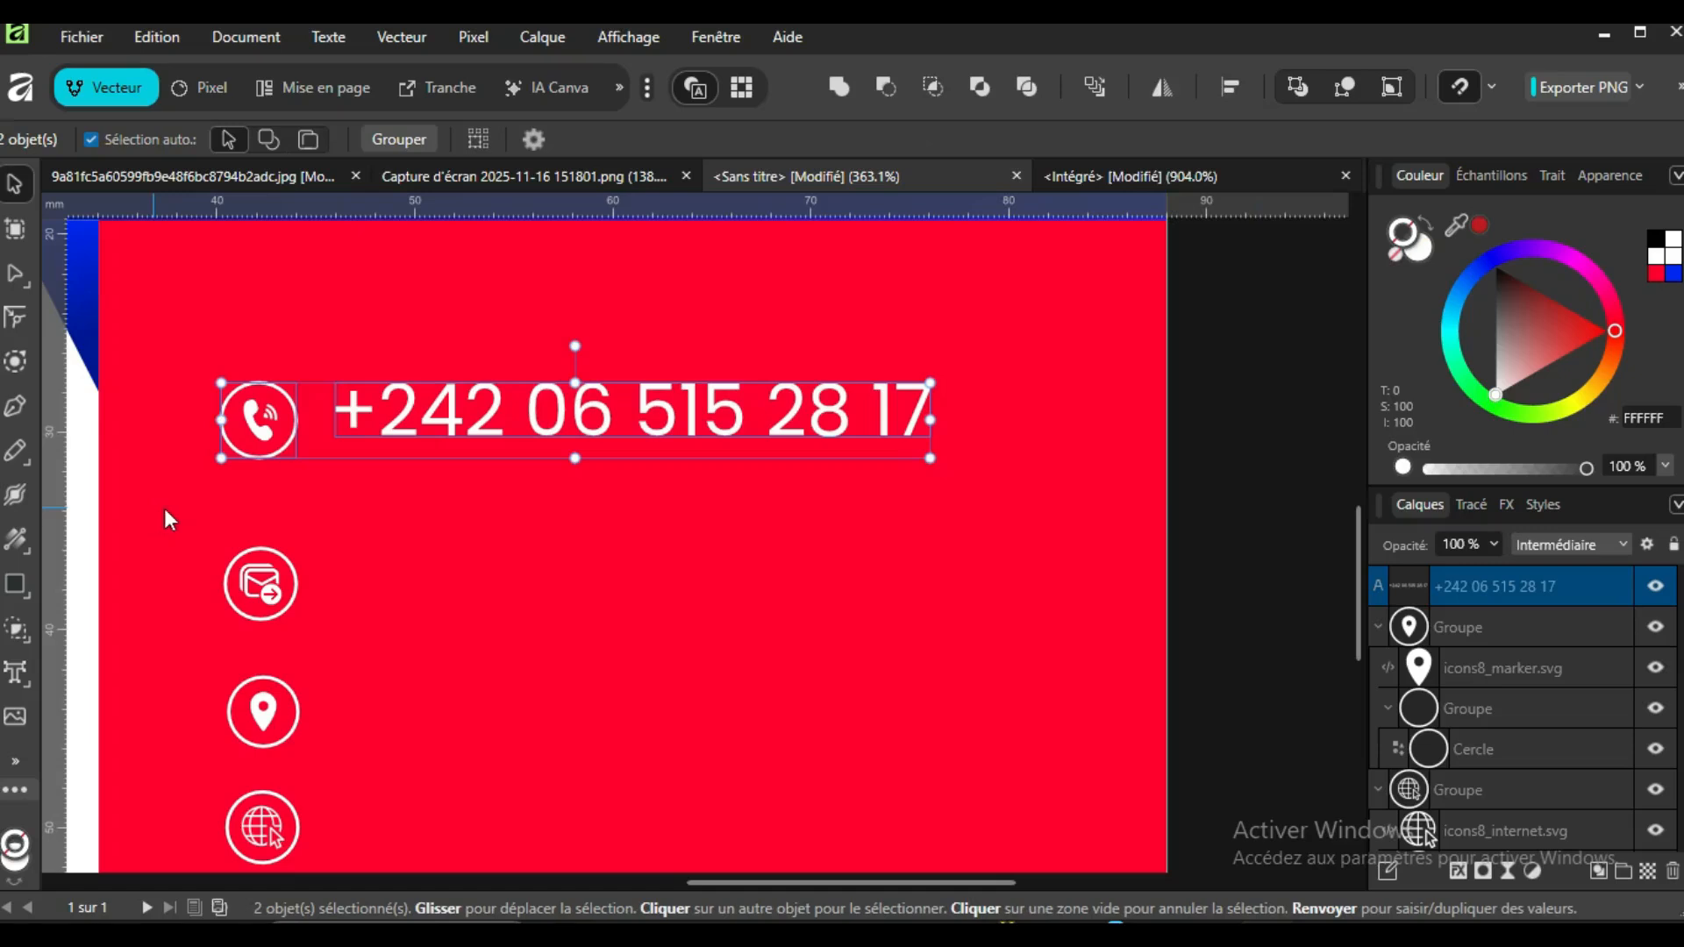
click(1221, 86)
click(1333, 291)
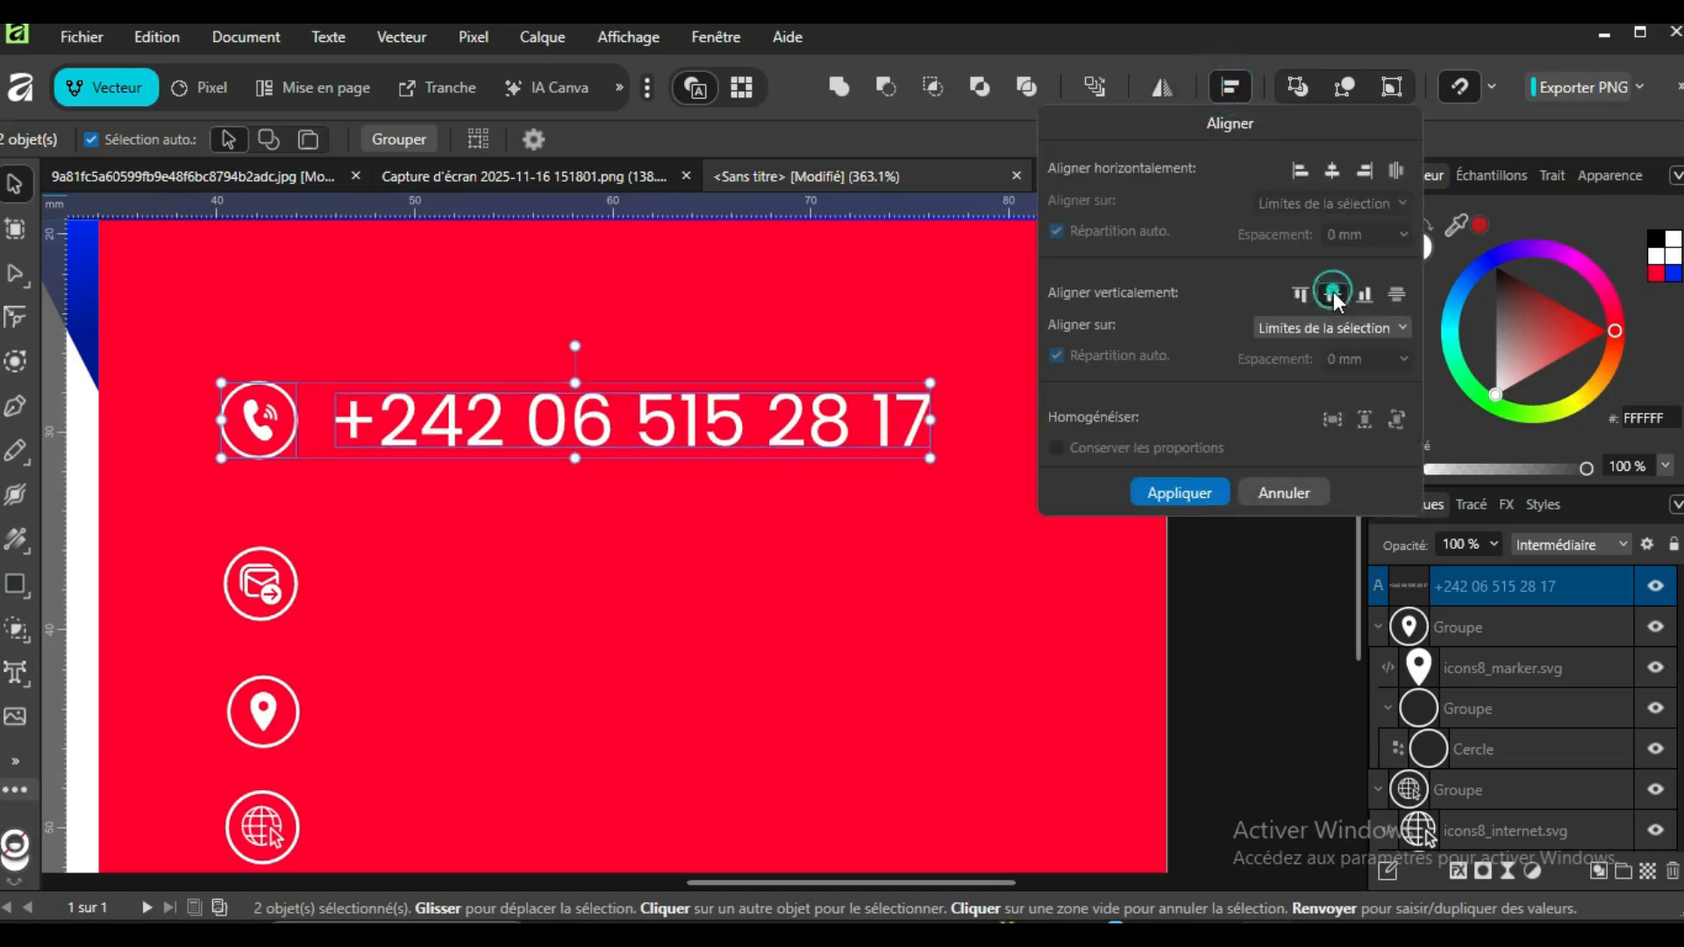
click(1253, 651)
click(818, 428)
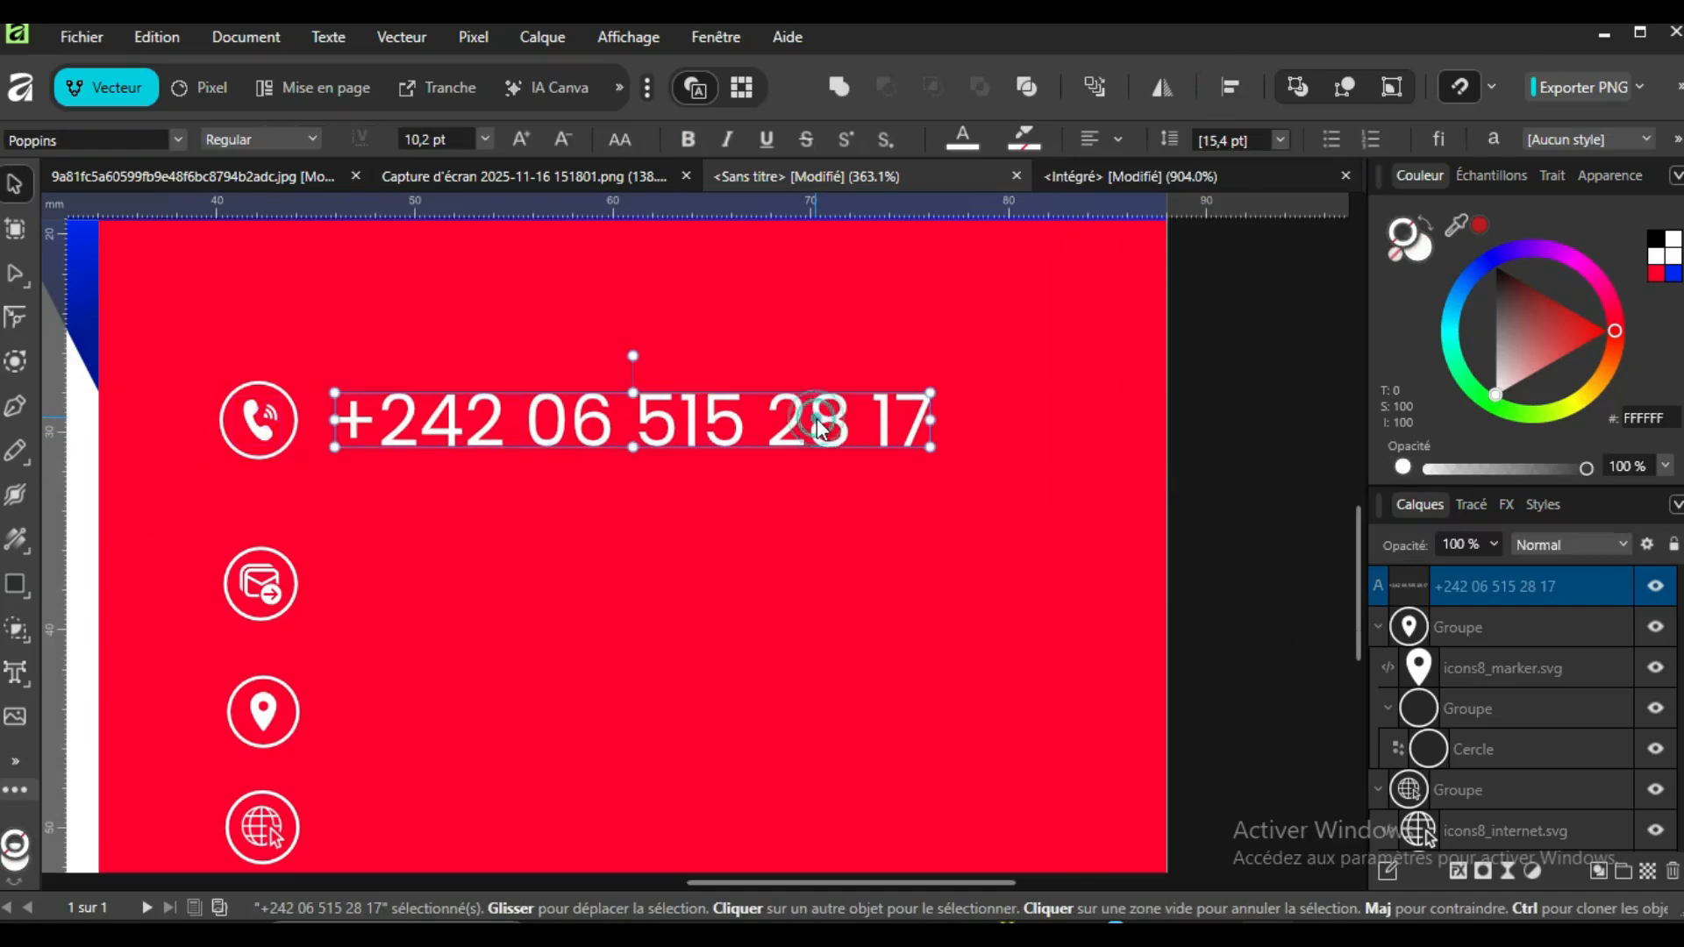
click(1263, 355)
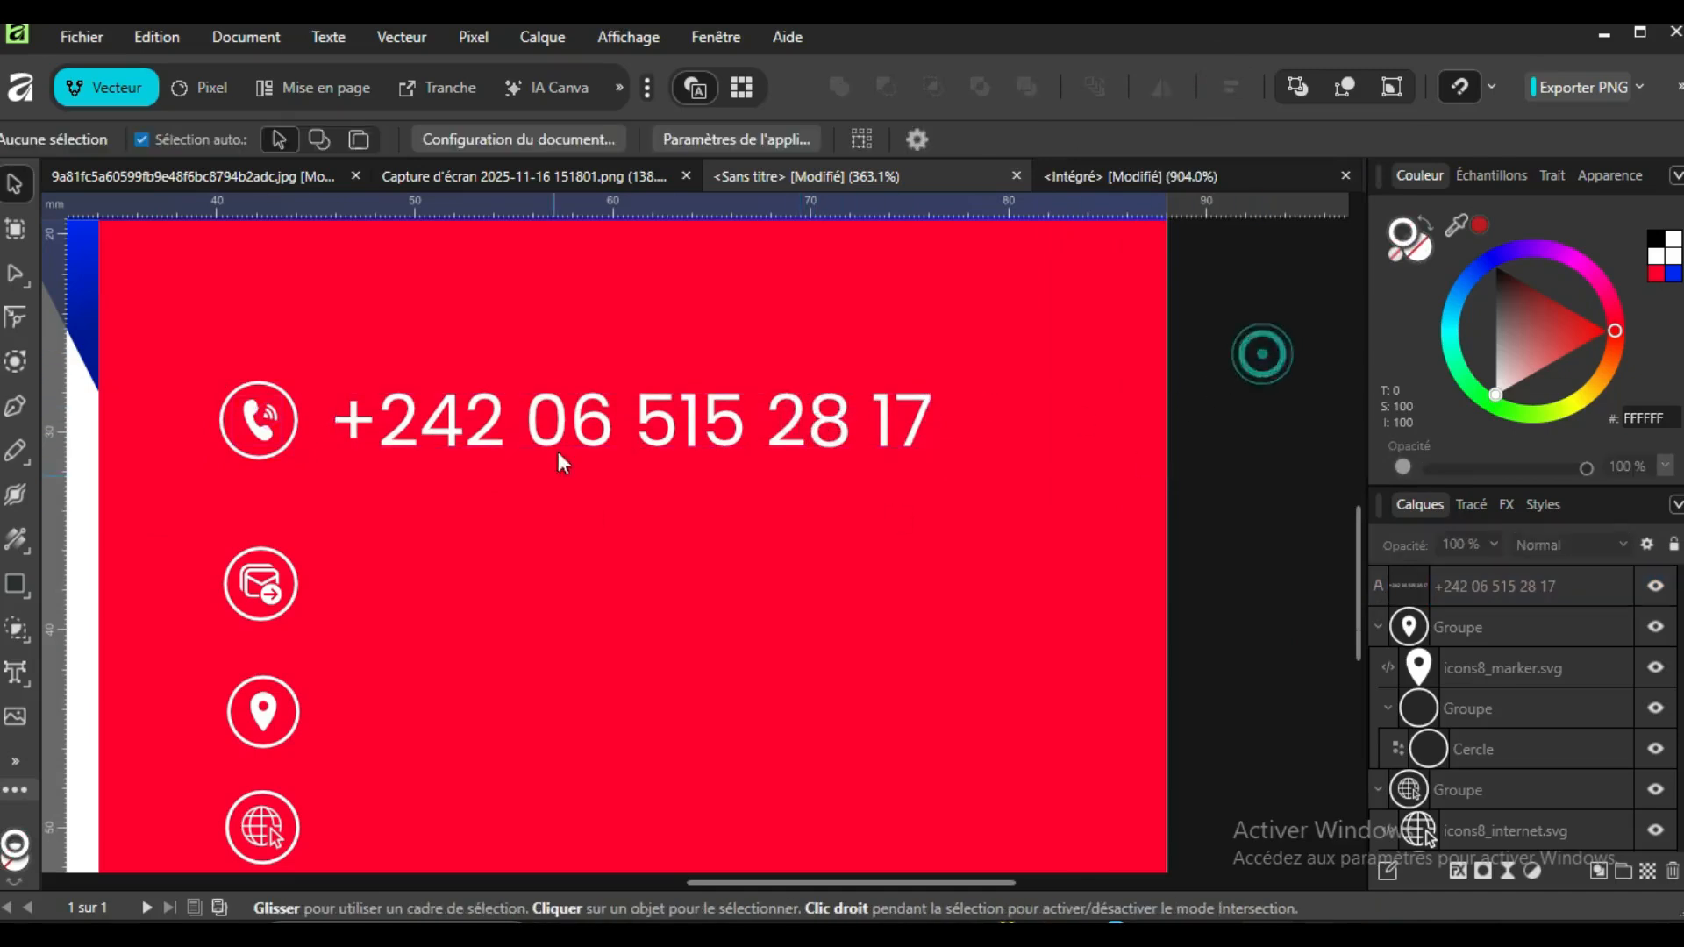
click(441, 423)
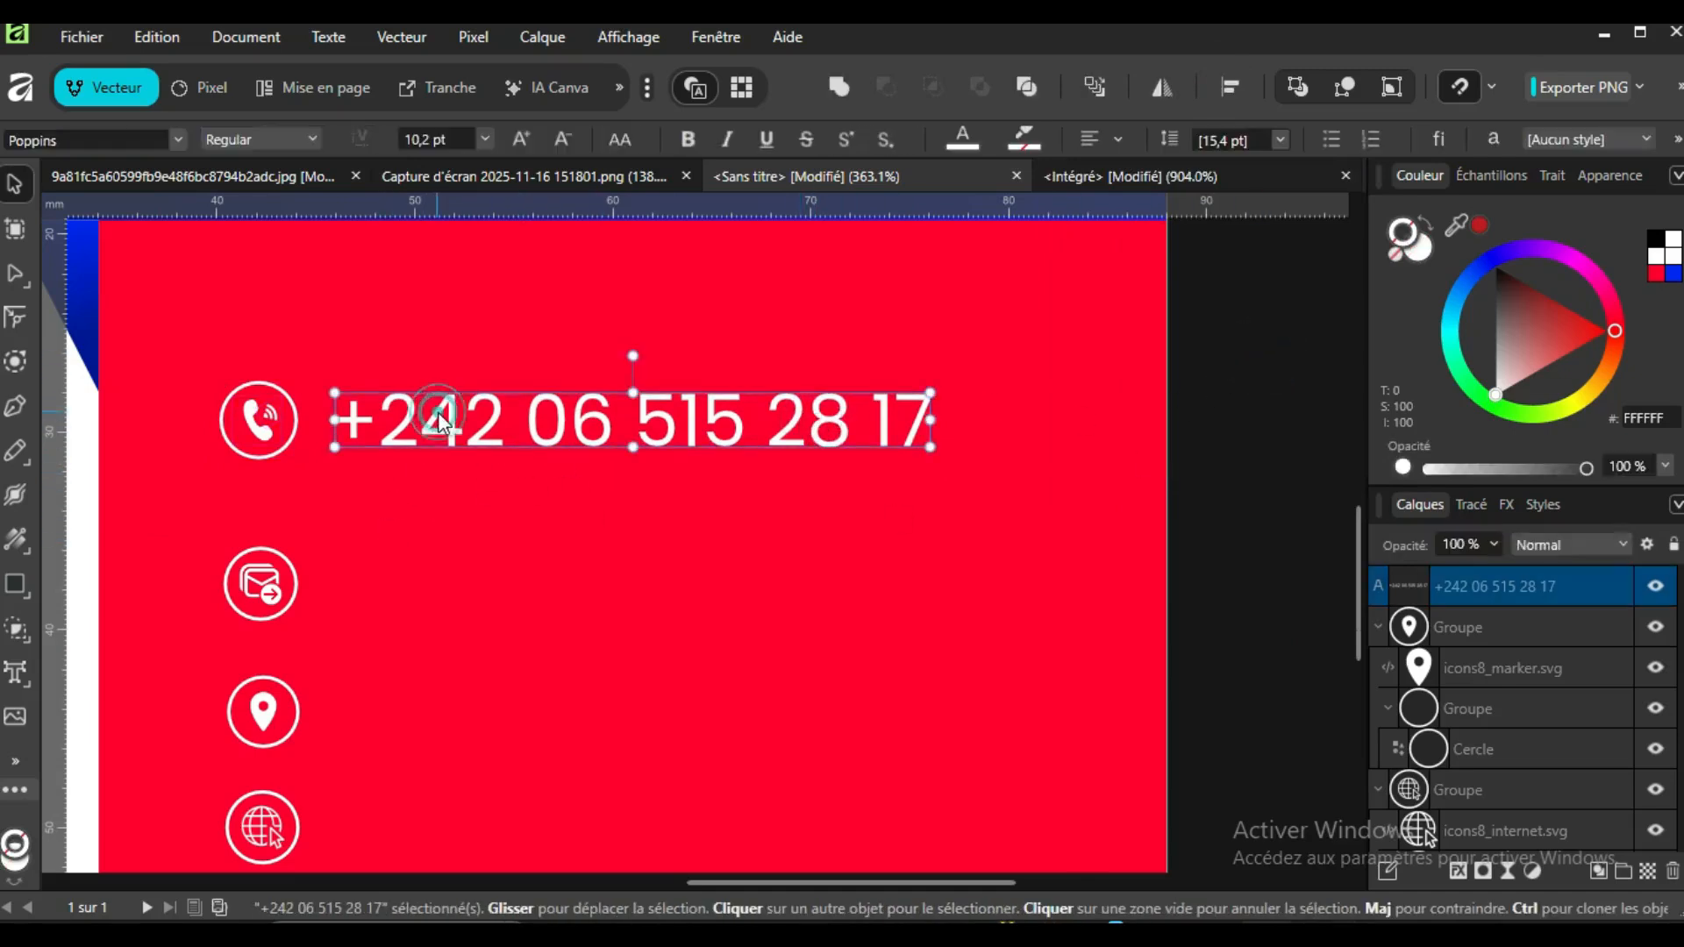
drag(442, 423, 438, 595)
- Replace the copied number's text with the contact's e-mail address
double_click(439, 595)
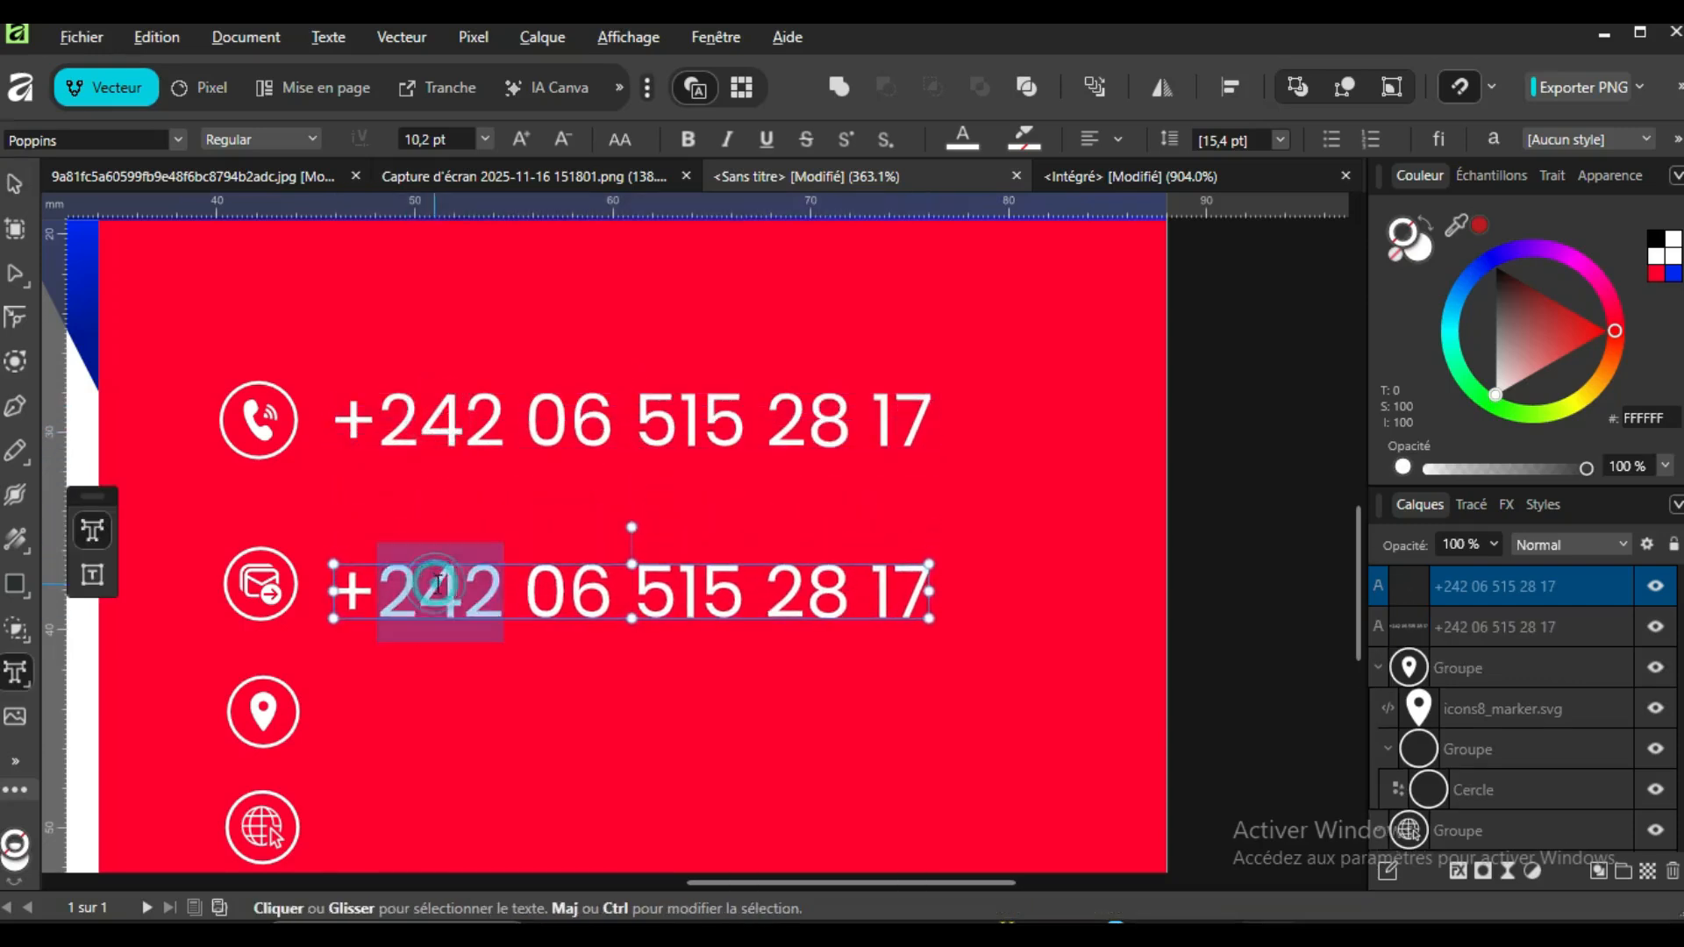
click(440, 583)
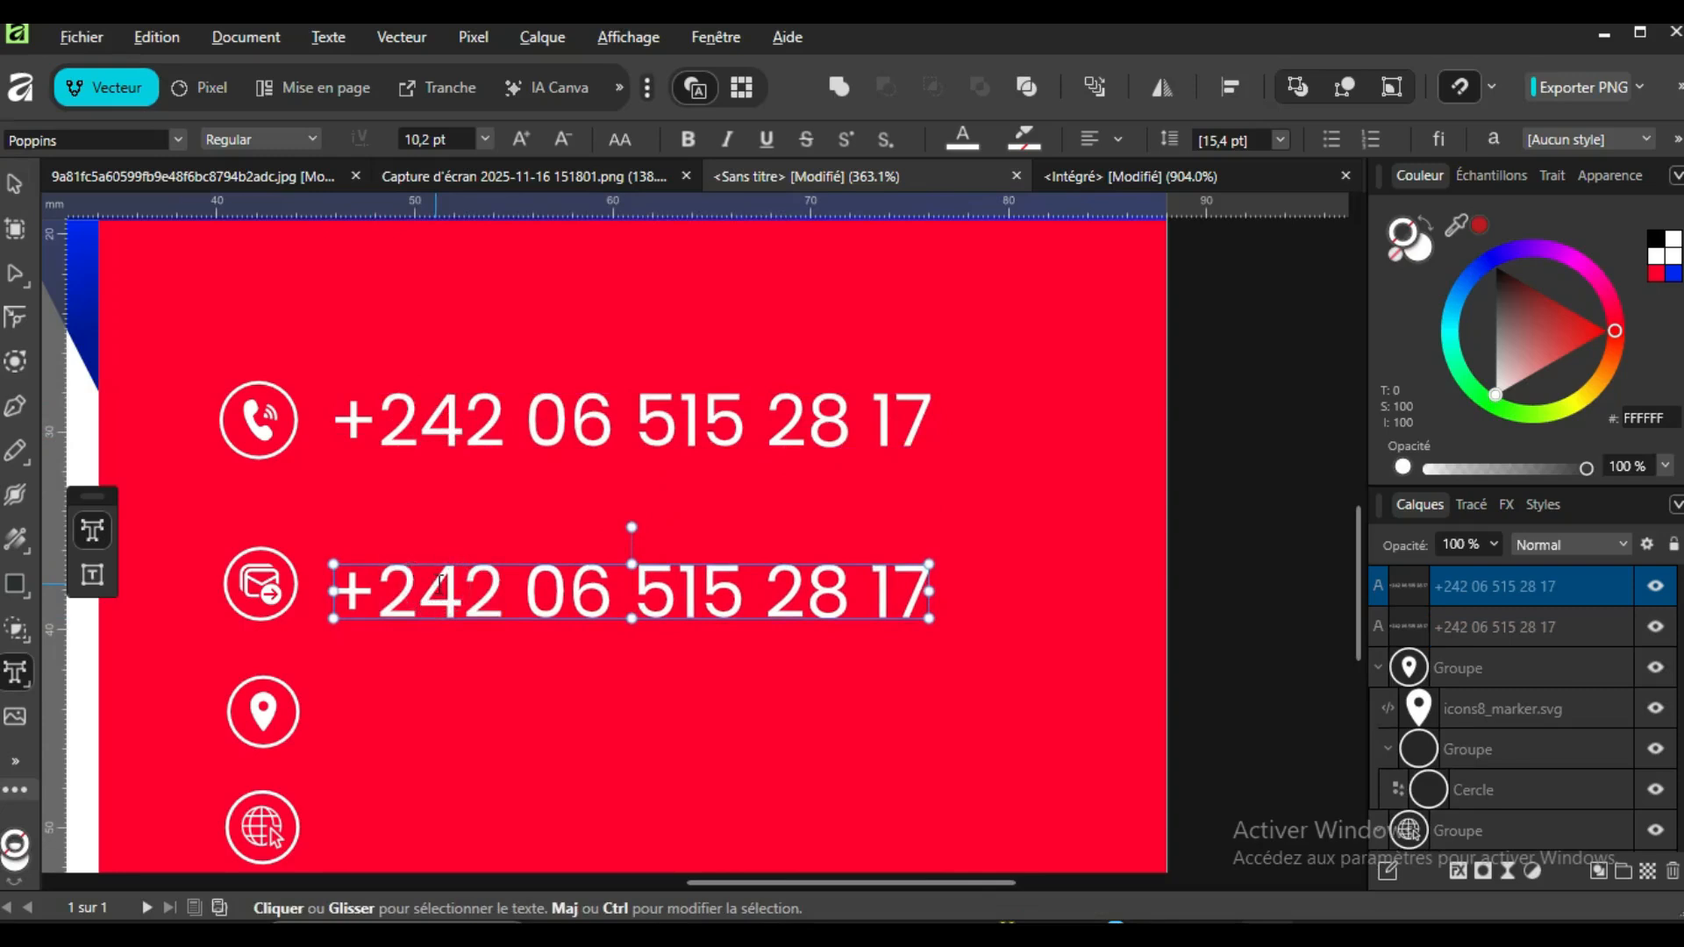
key(ctrl+a)
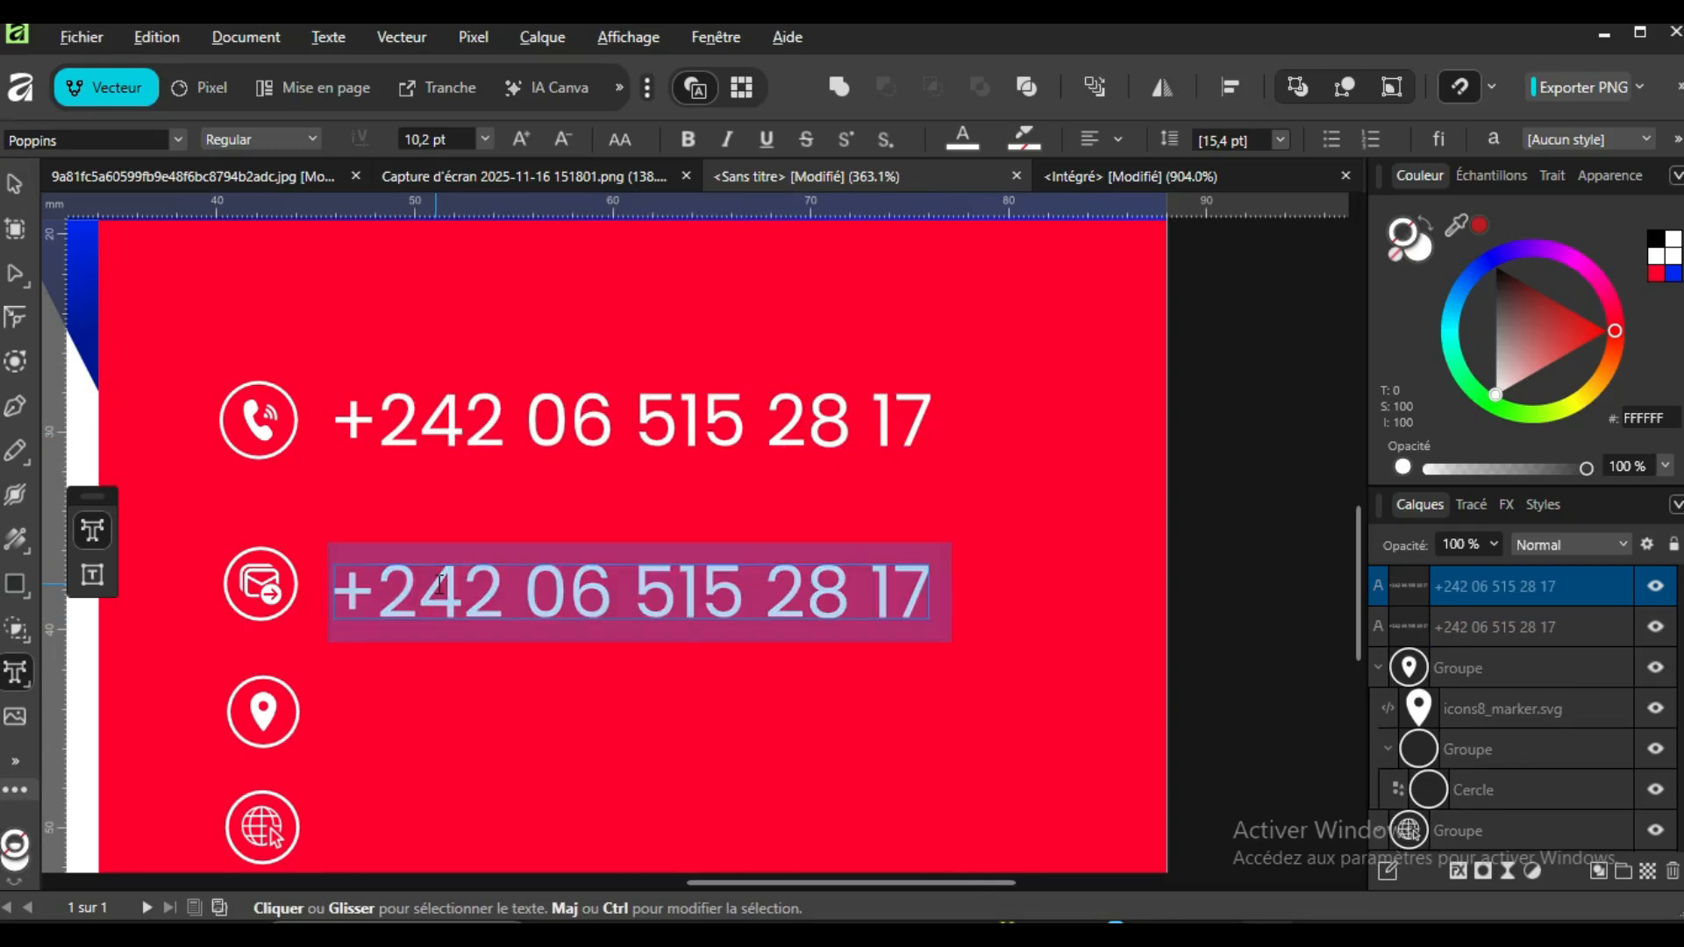
key(BackSpace)
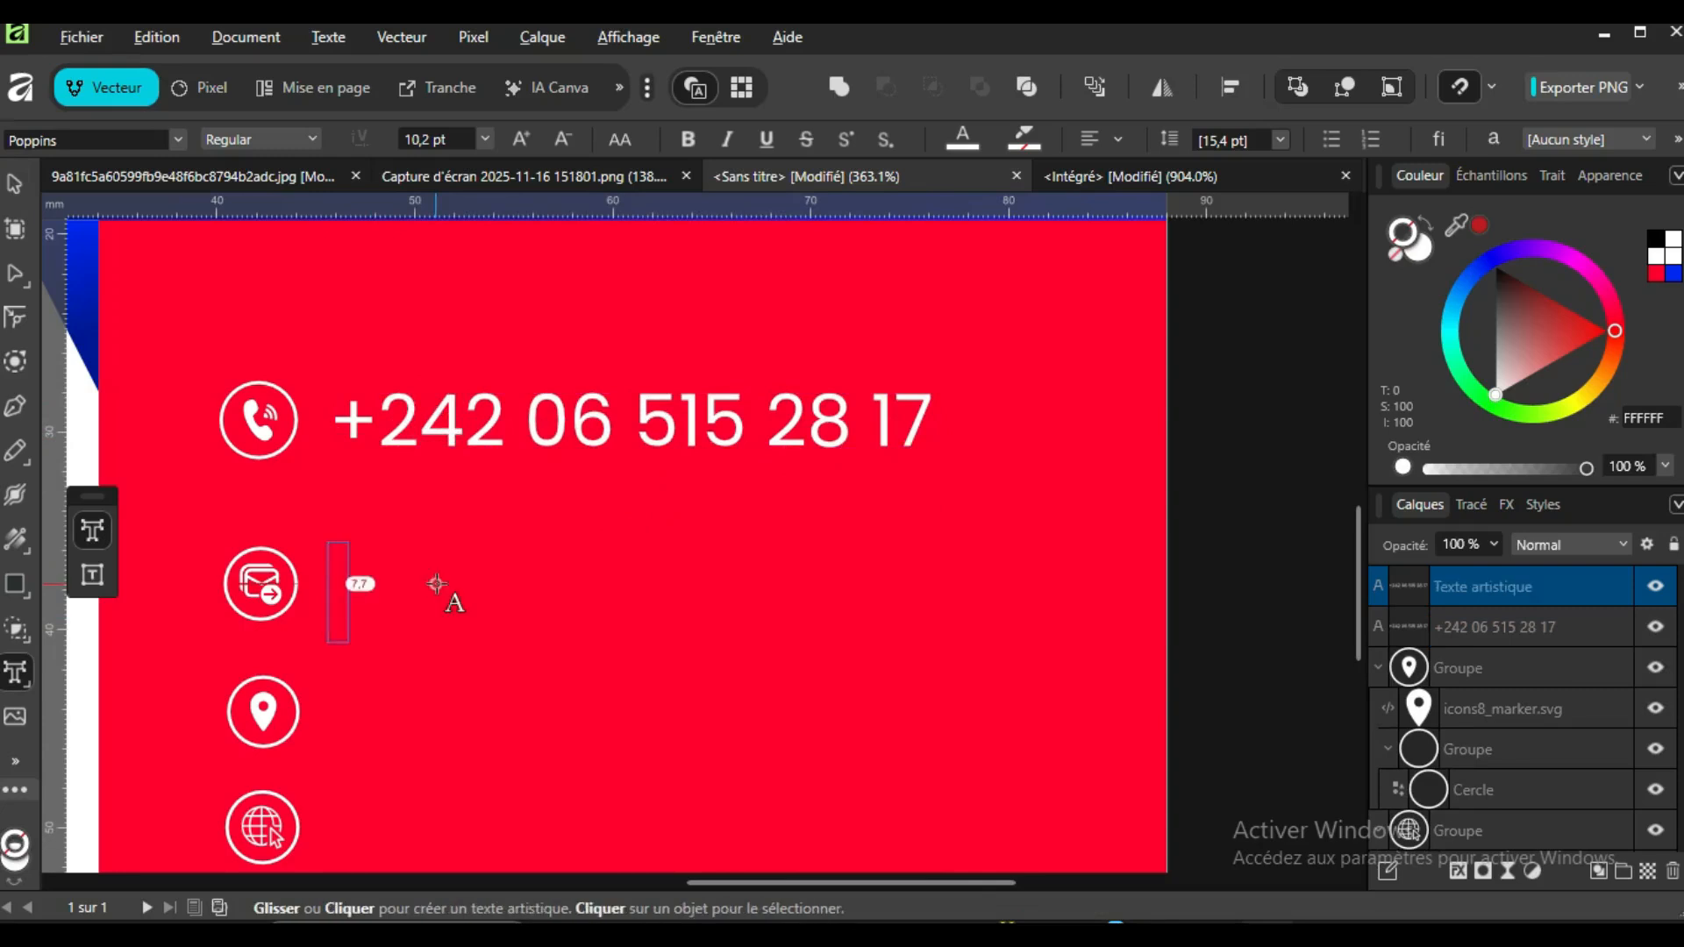
text(M)
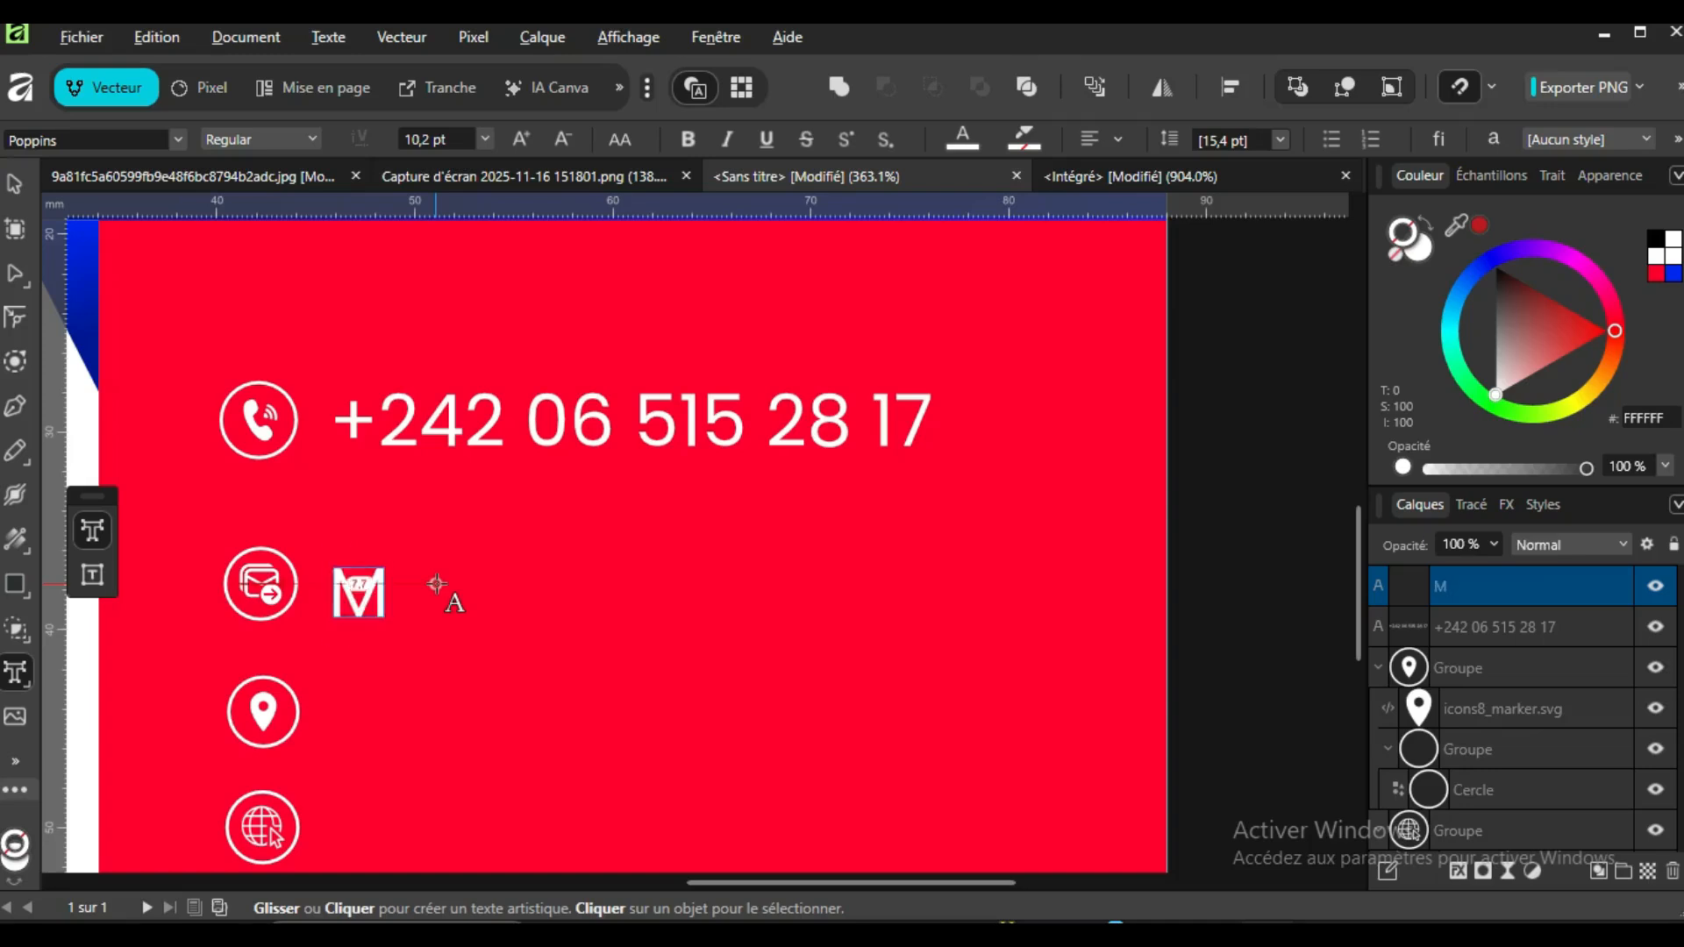
key(BackSpace)
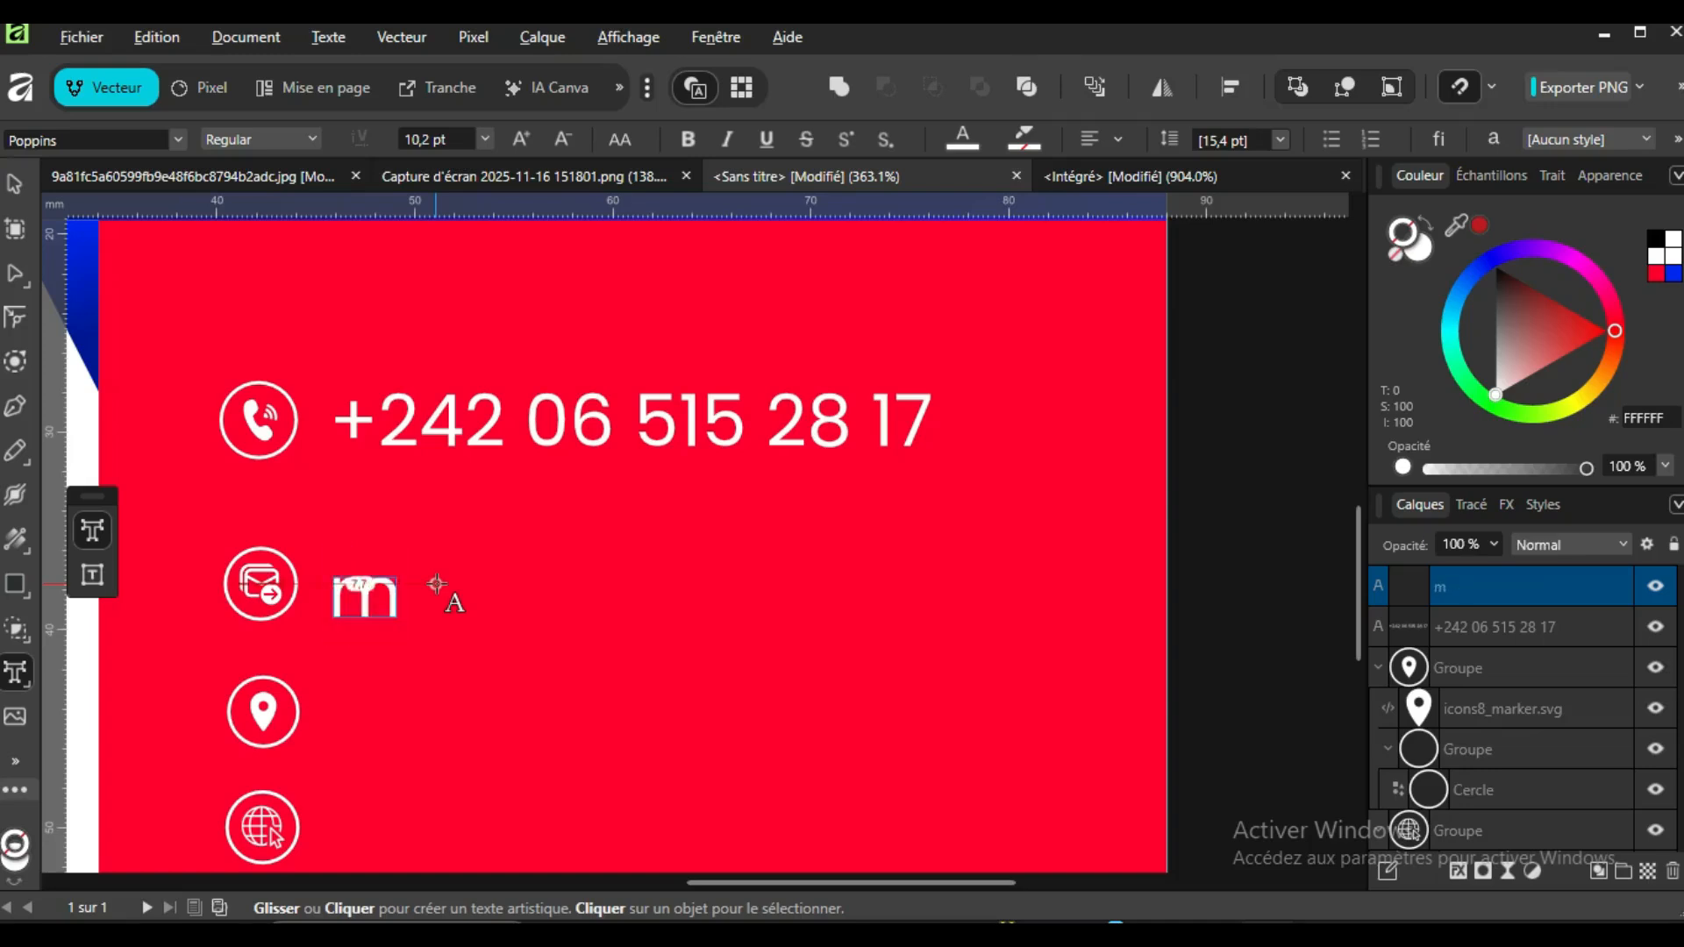
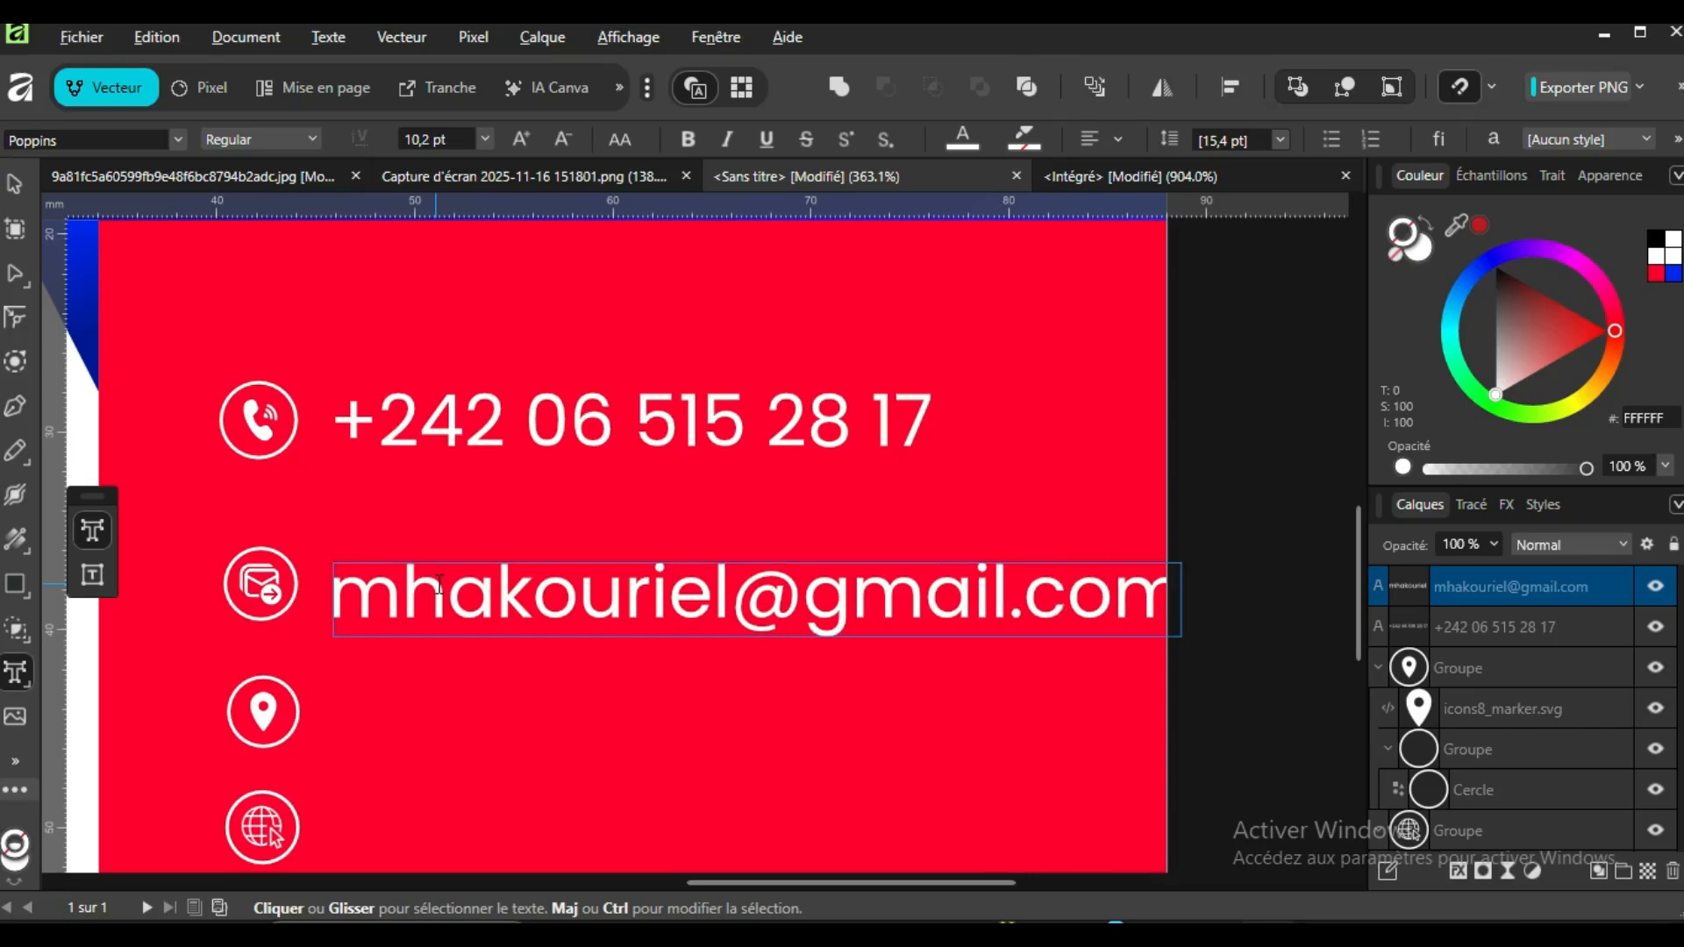
key(Escape)
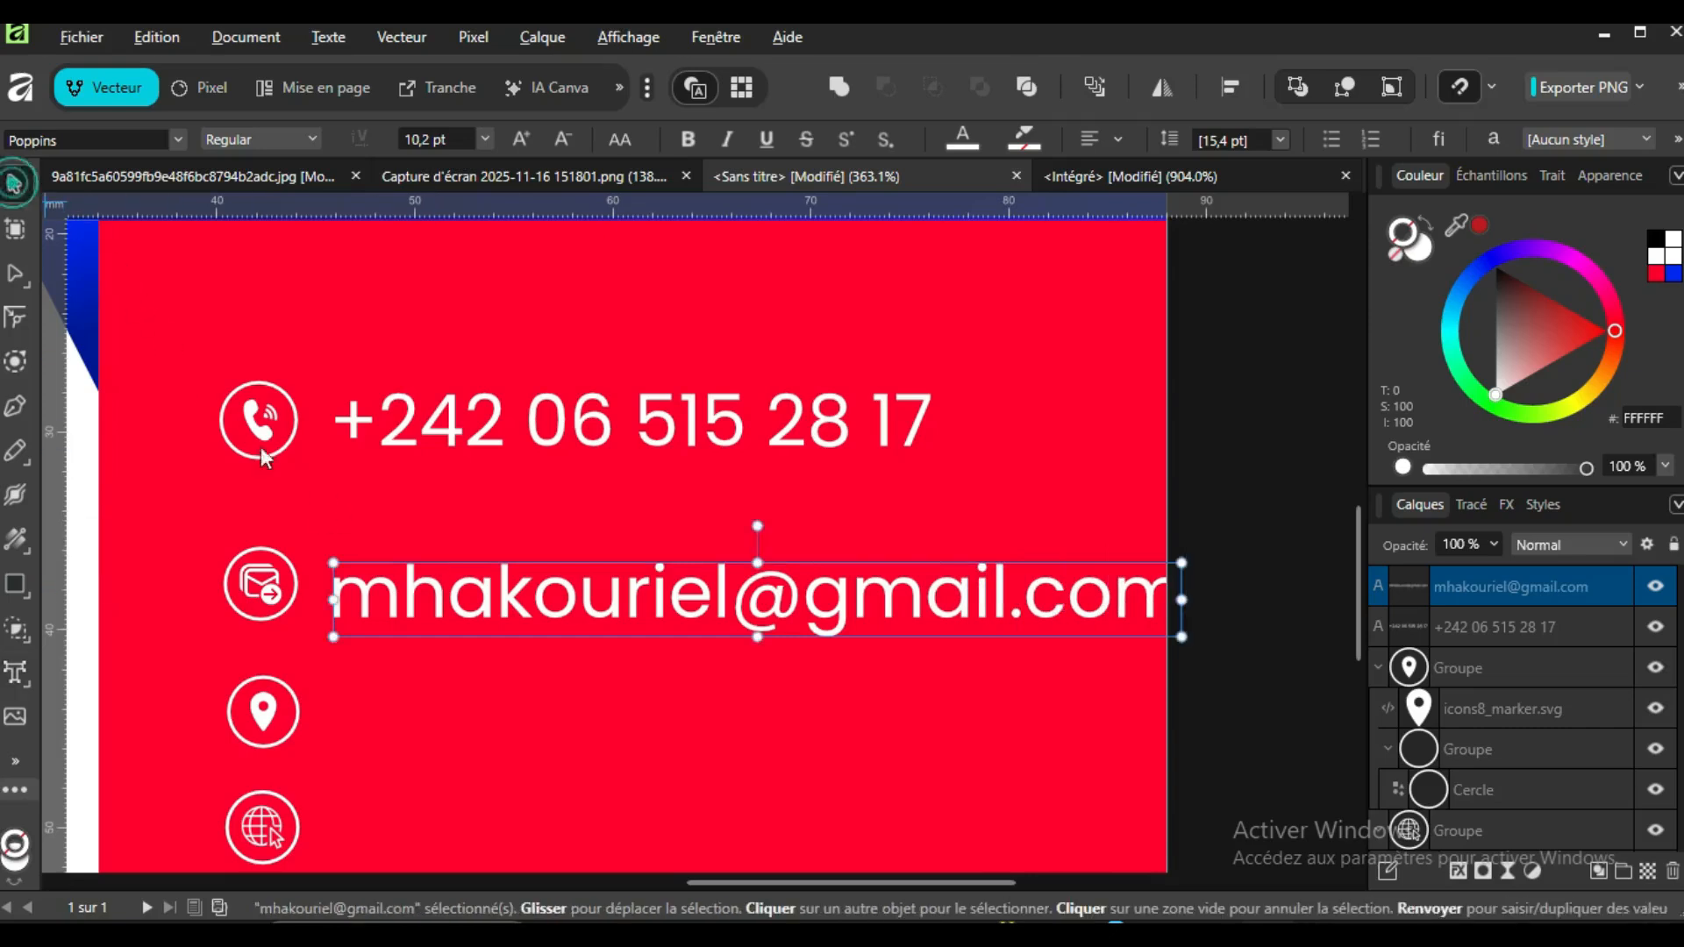
- Shrink the e-mail line to 7.7 pt and add a vertical guide at 78 mm on its right edge
drag(399, 606, 399, 590)
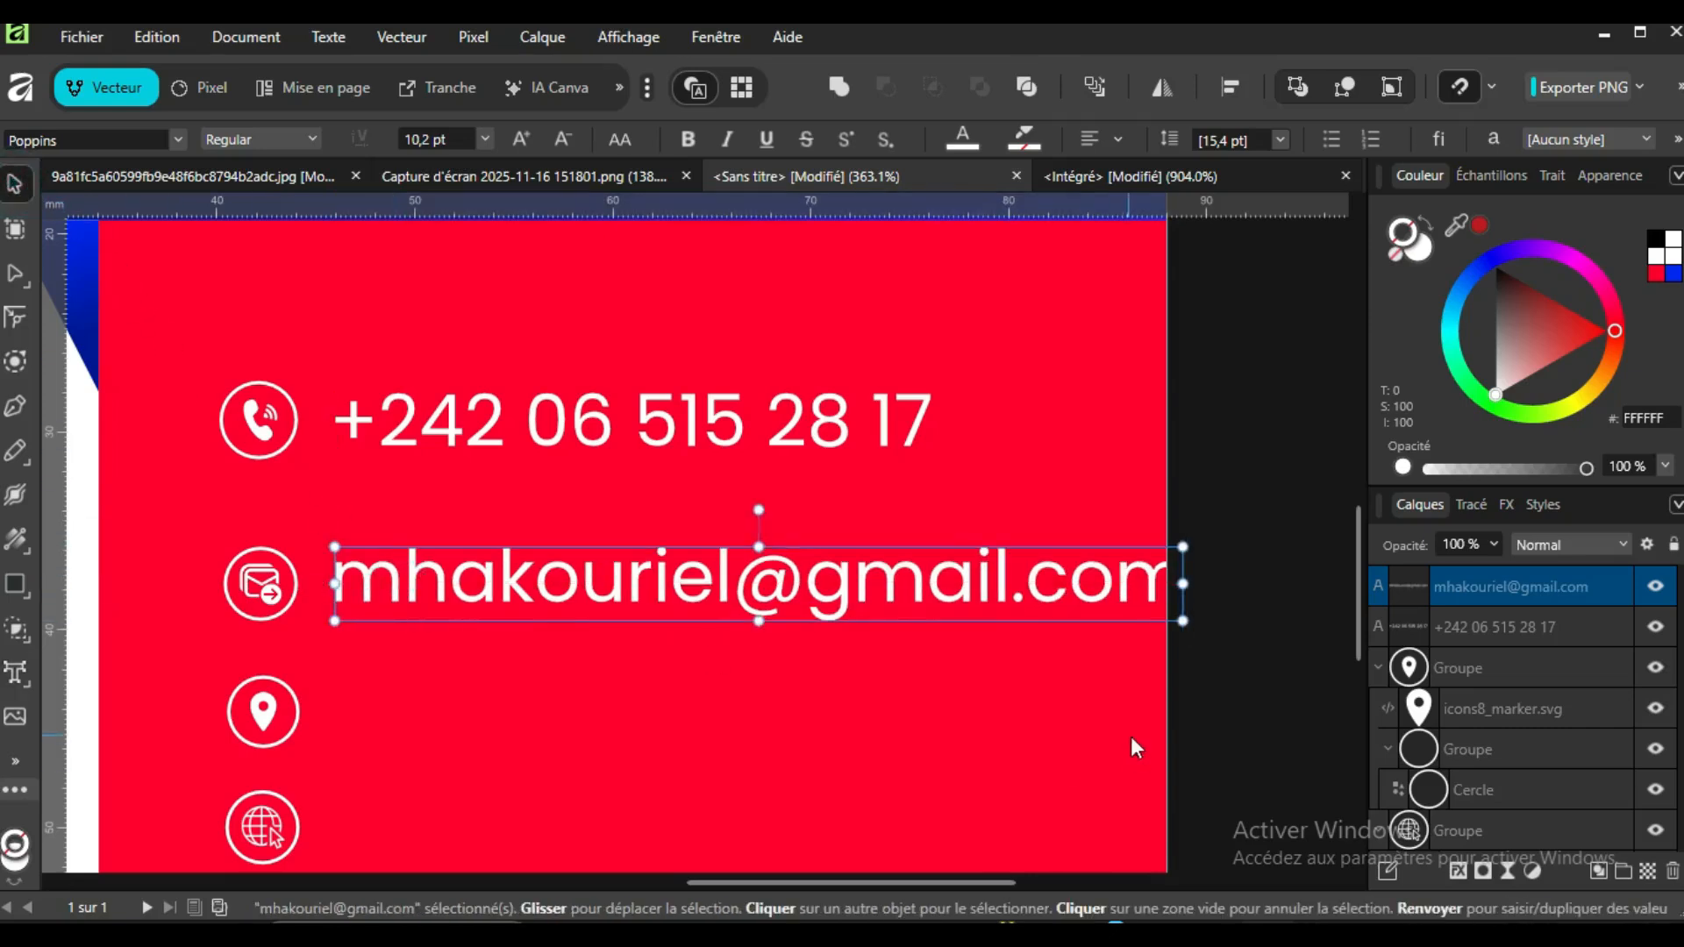
drag(1183, 620, 970, 602)
drag(51, 309, 963, 460)
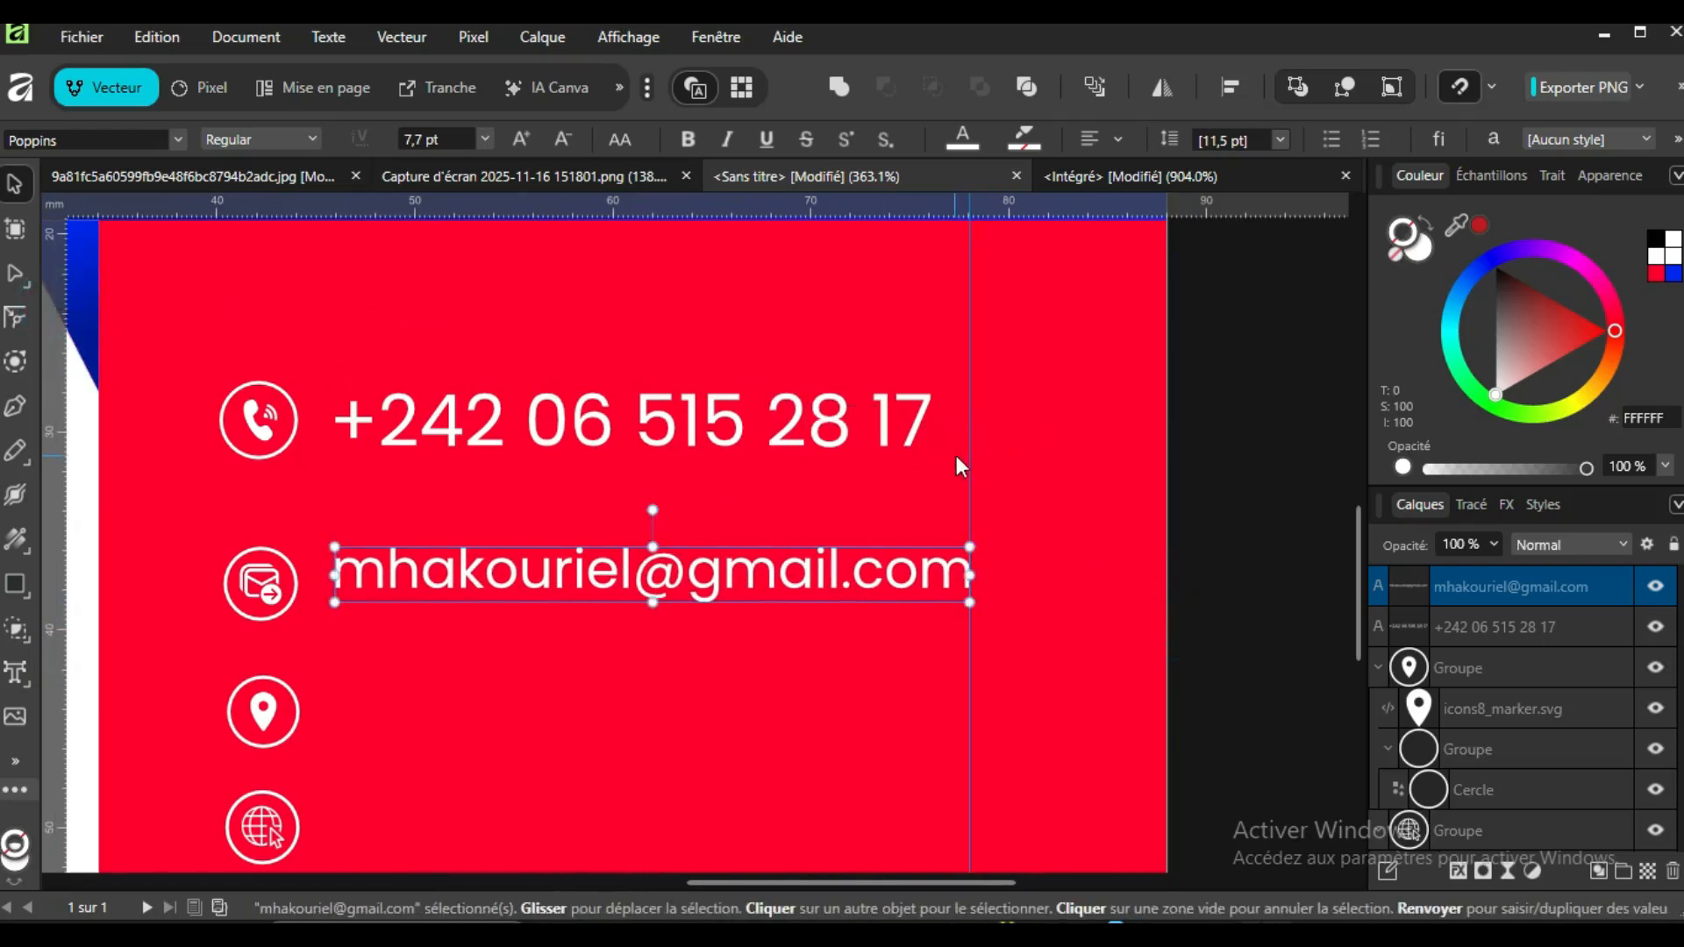
key(ctrl+r)
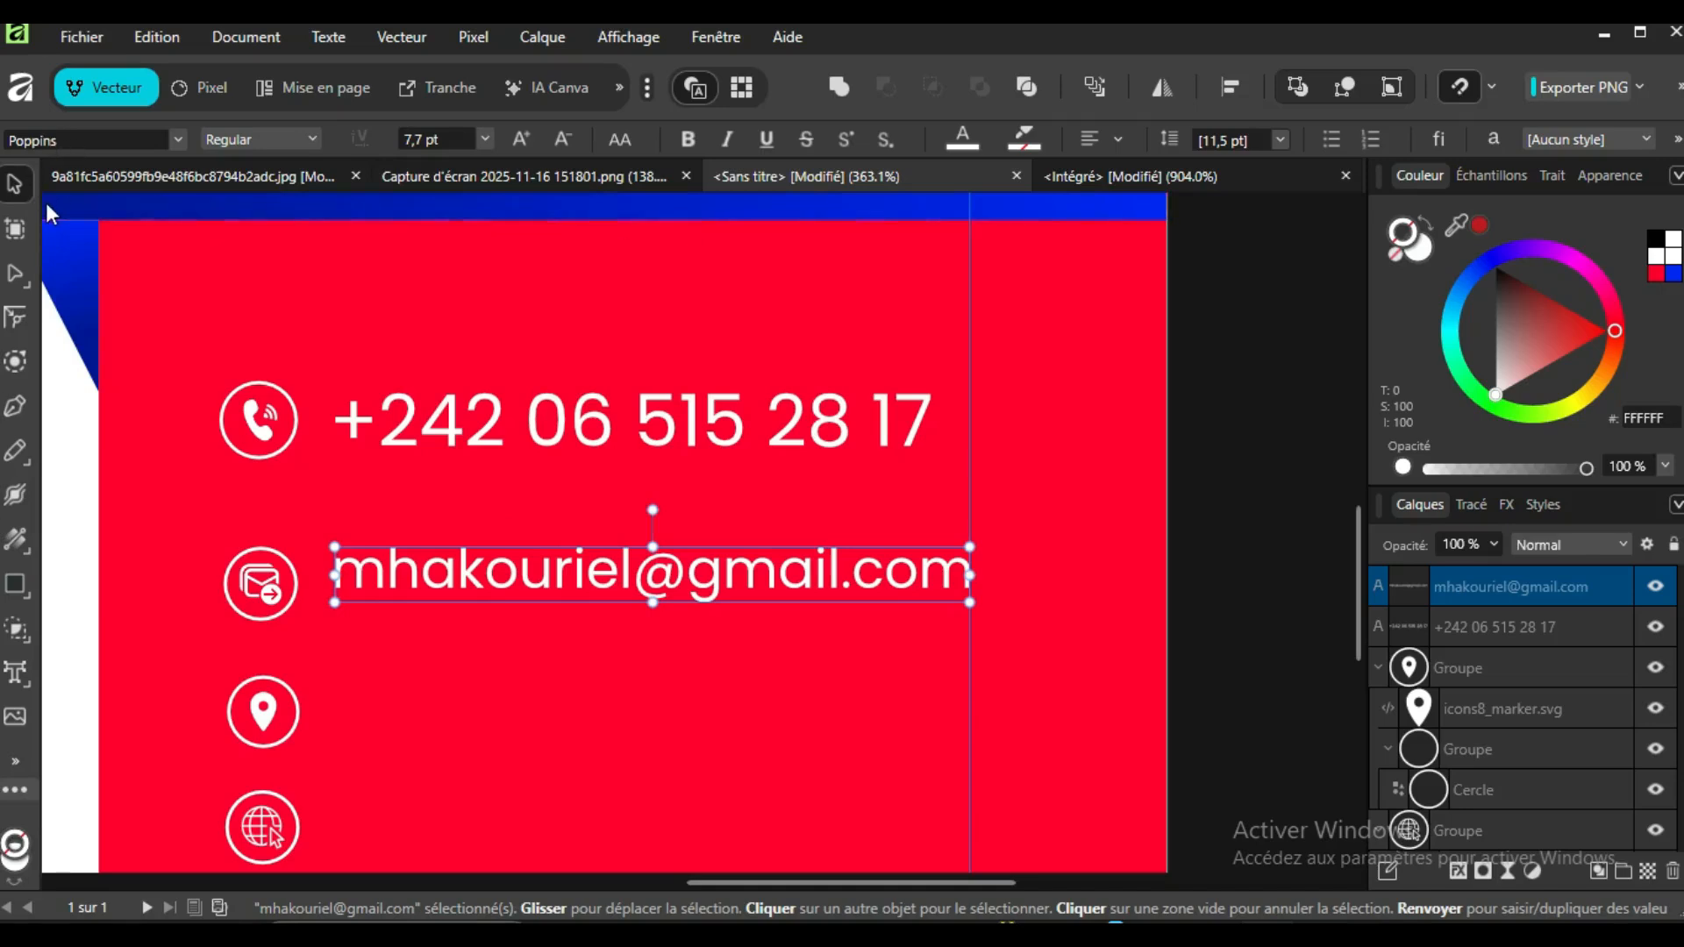
key(ctrl+r)
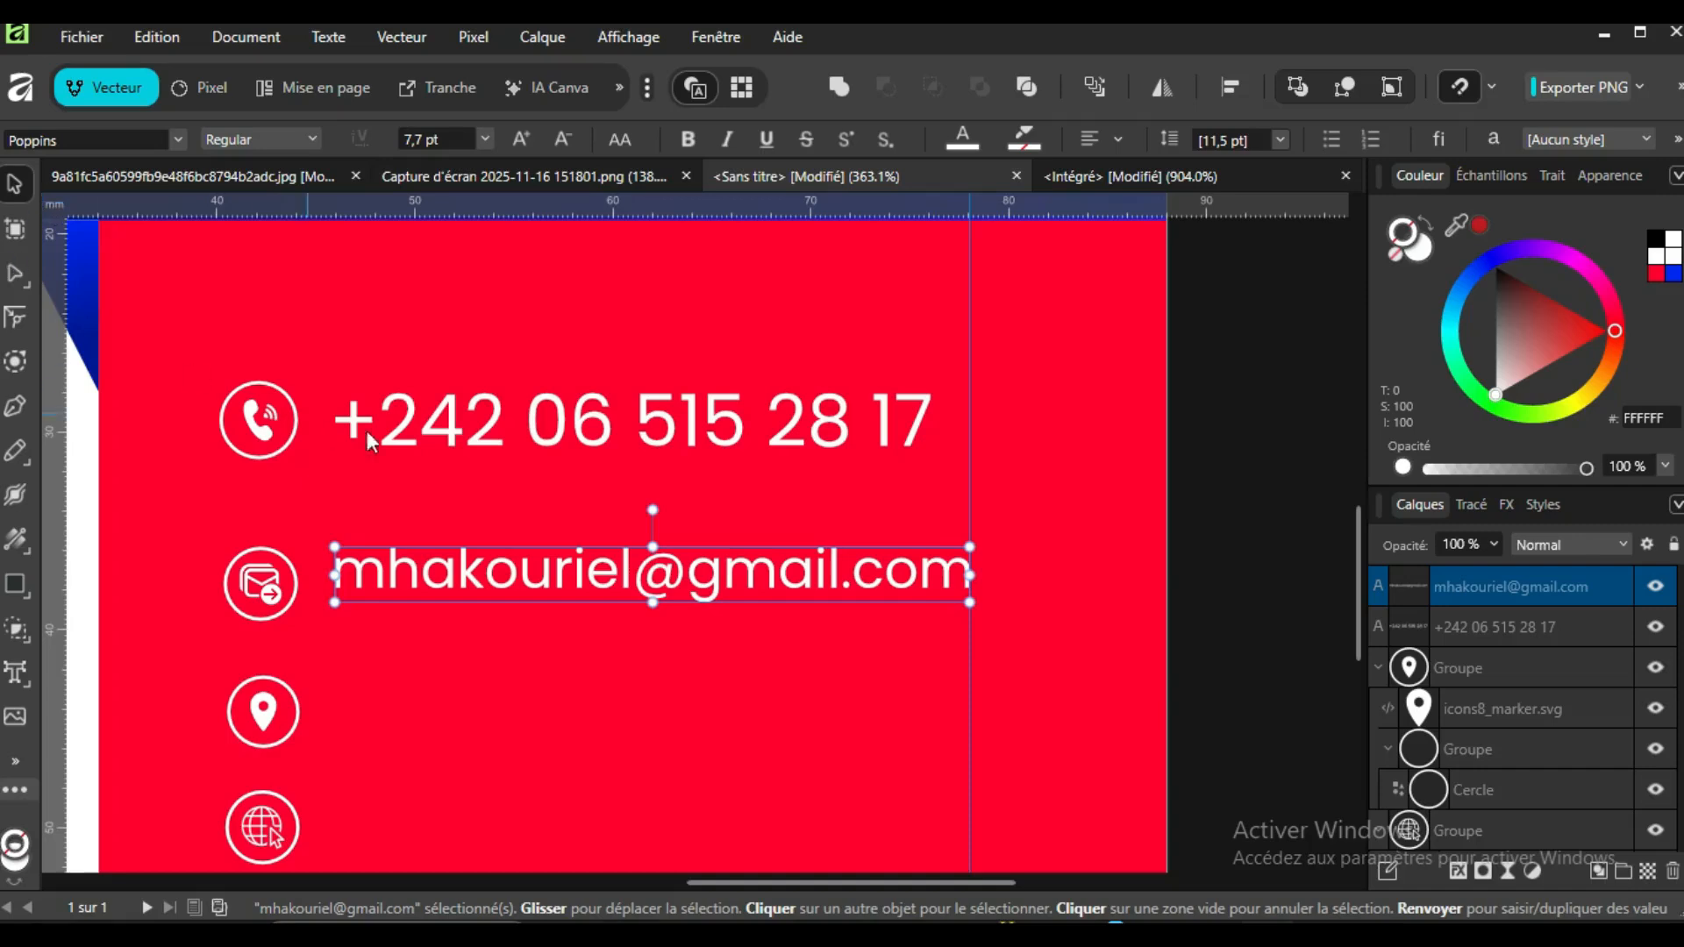
- Duplicate the e-mail line beside the map-pin icon and retype it as the town and country
scroll(378, 443, down, 1)
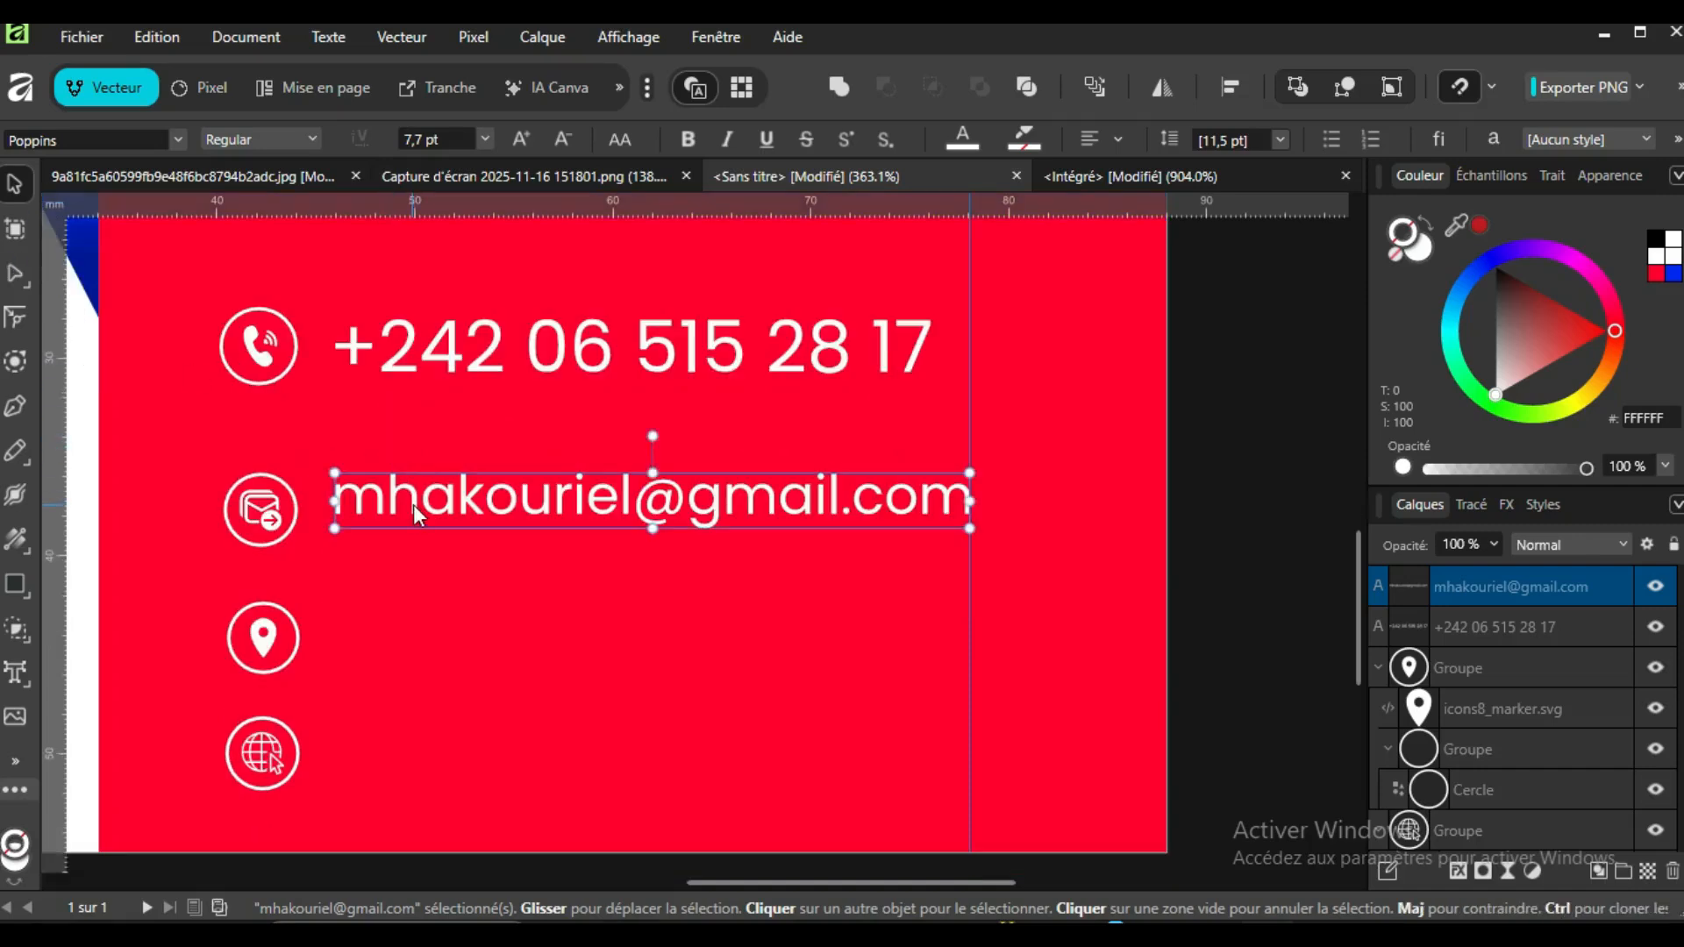
drag(413, 498, 411, 629)
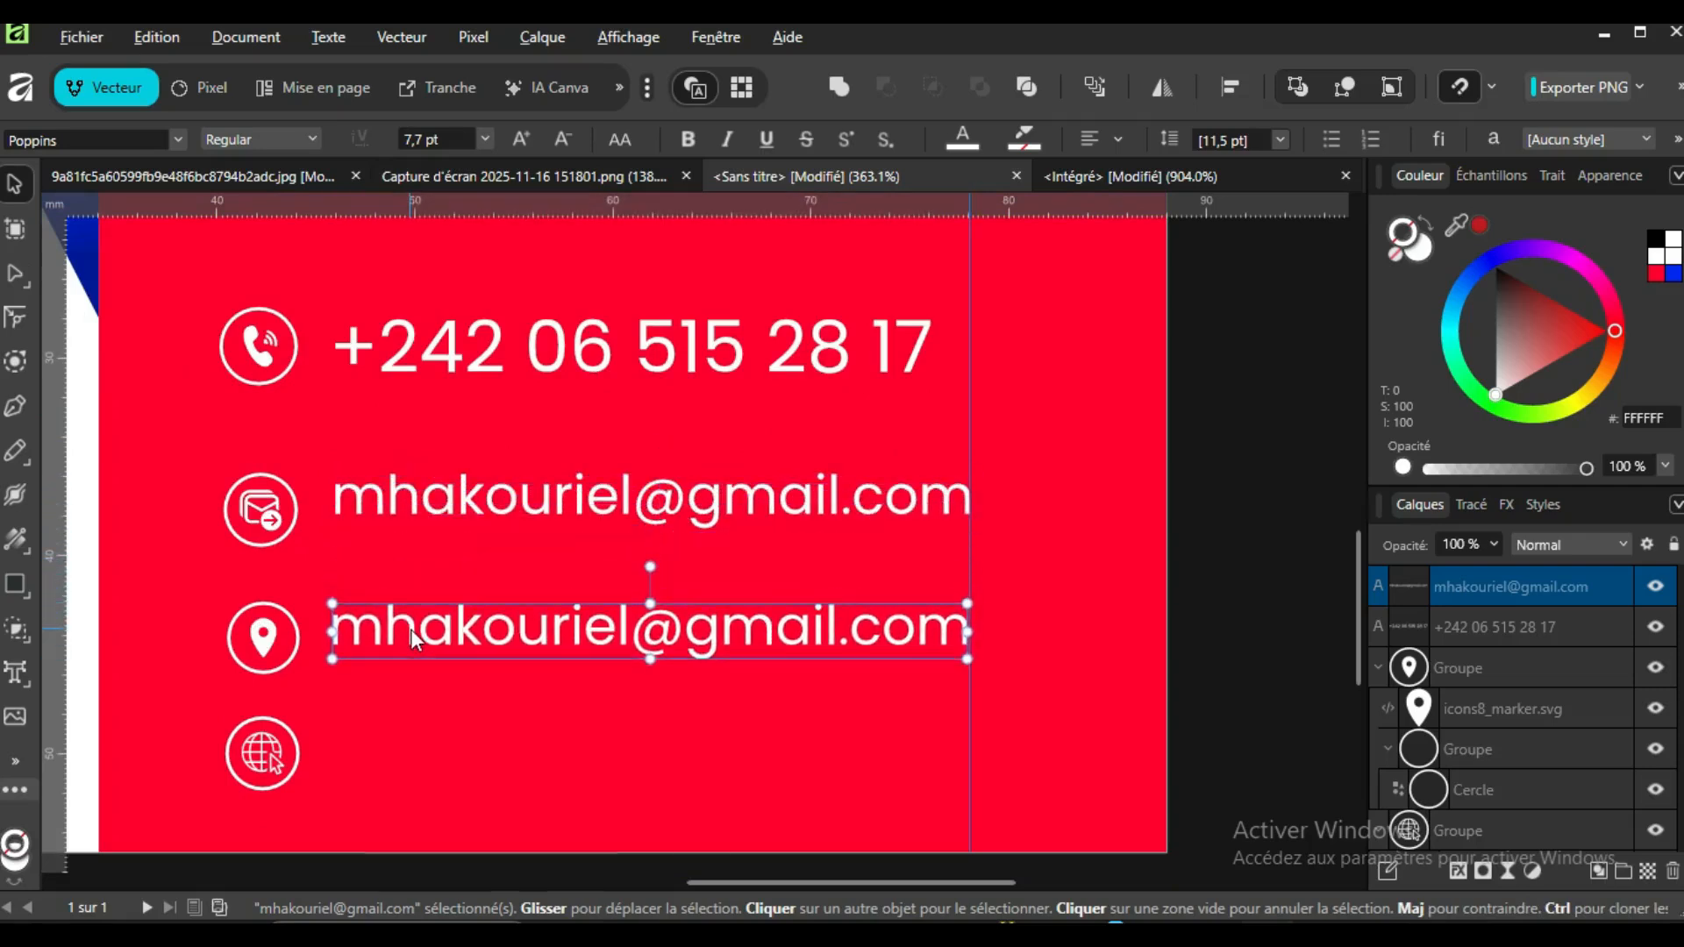
double_click(409, 629)
key(ctrl+a)
key(BackSpace)
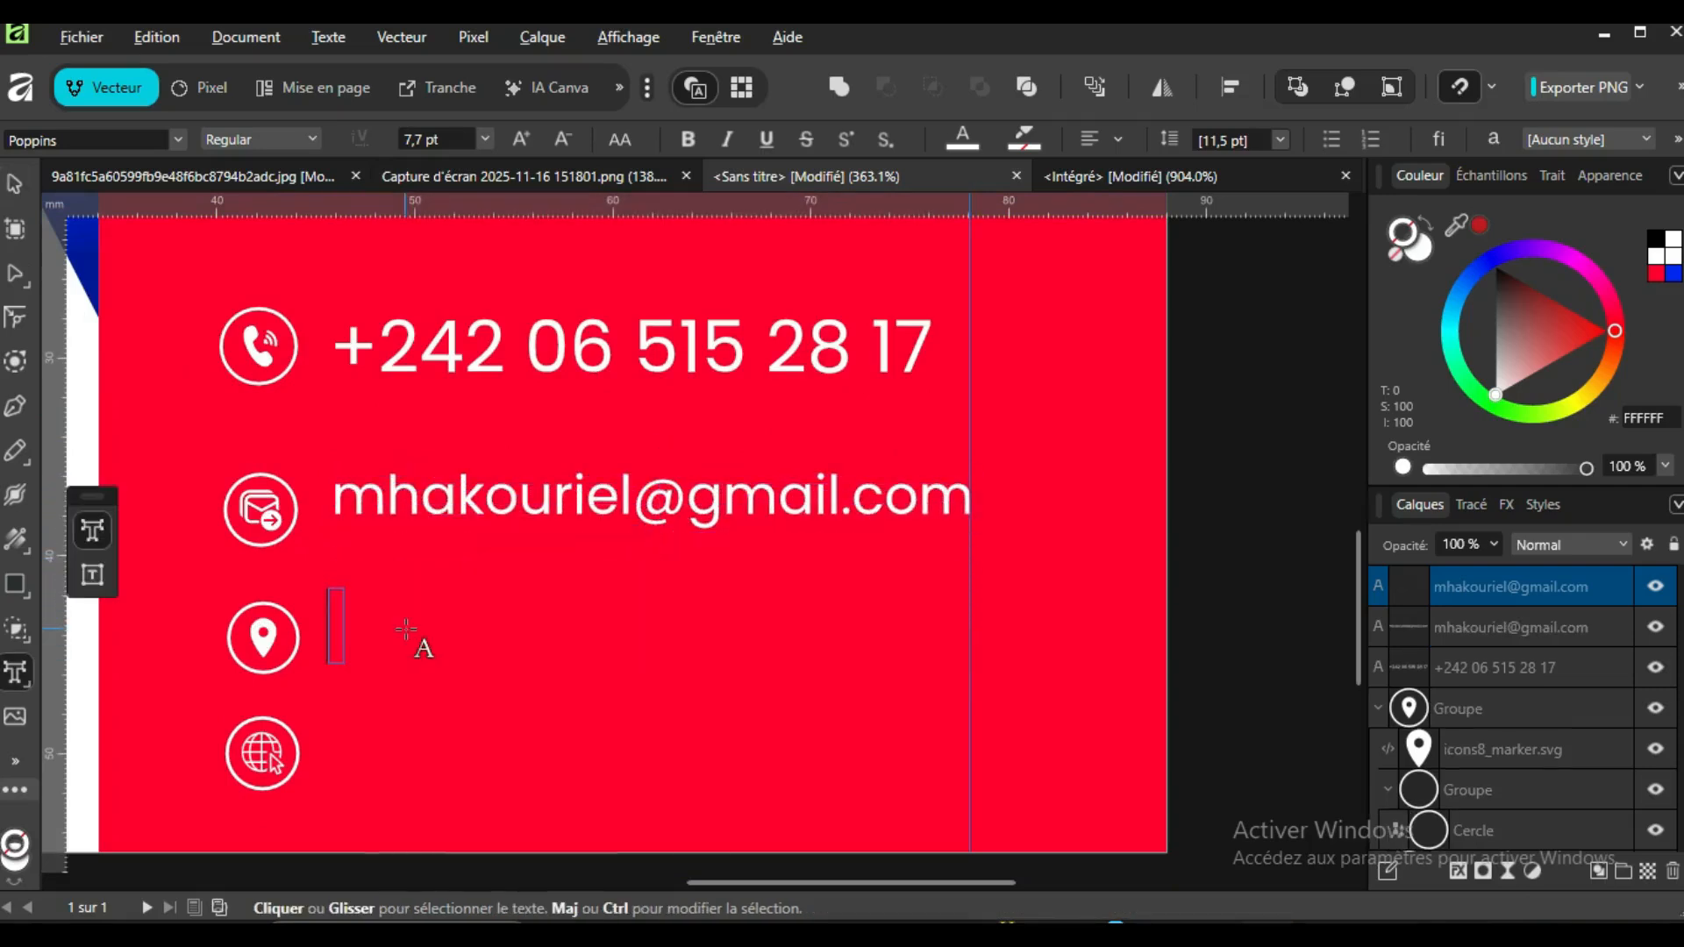
text(Dolisie)
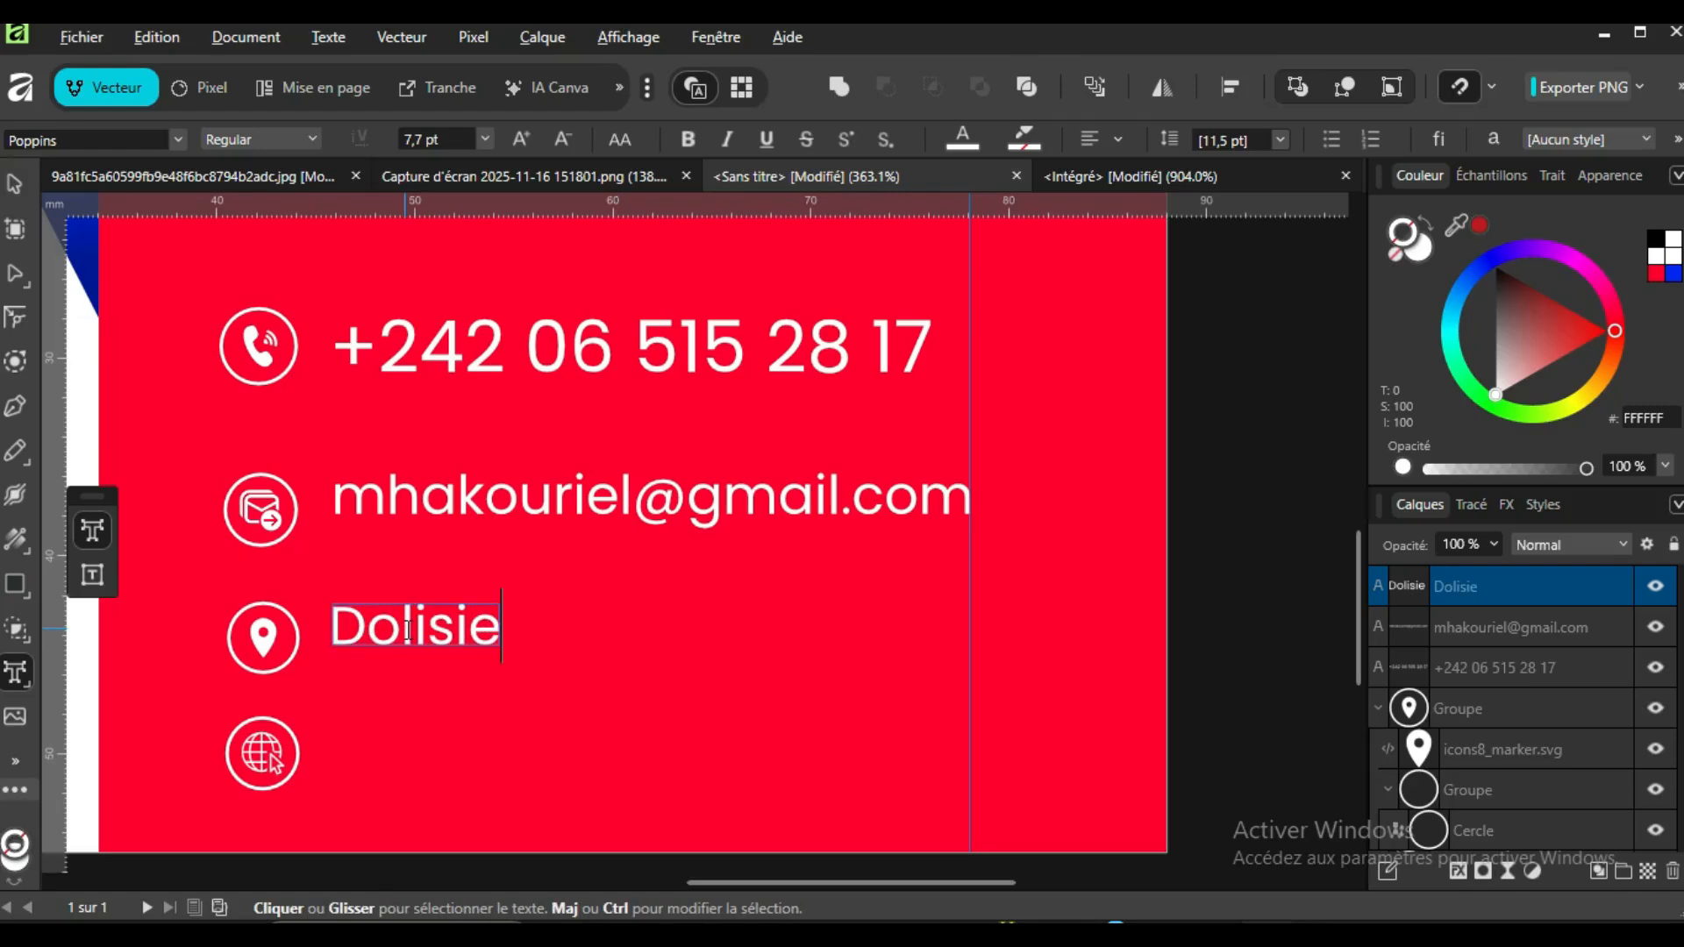
text( Rép. du)
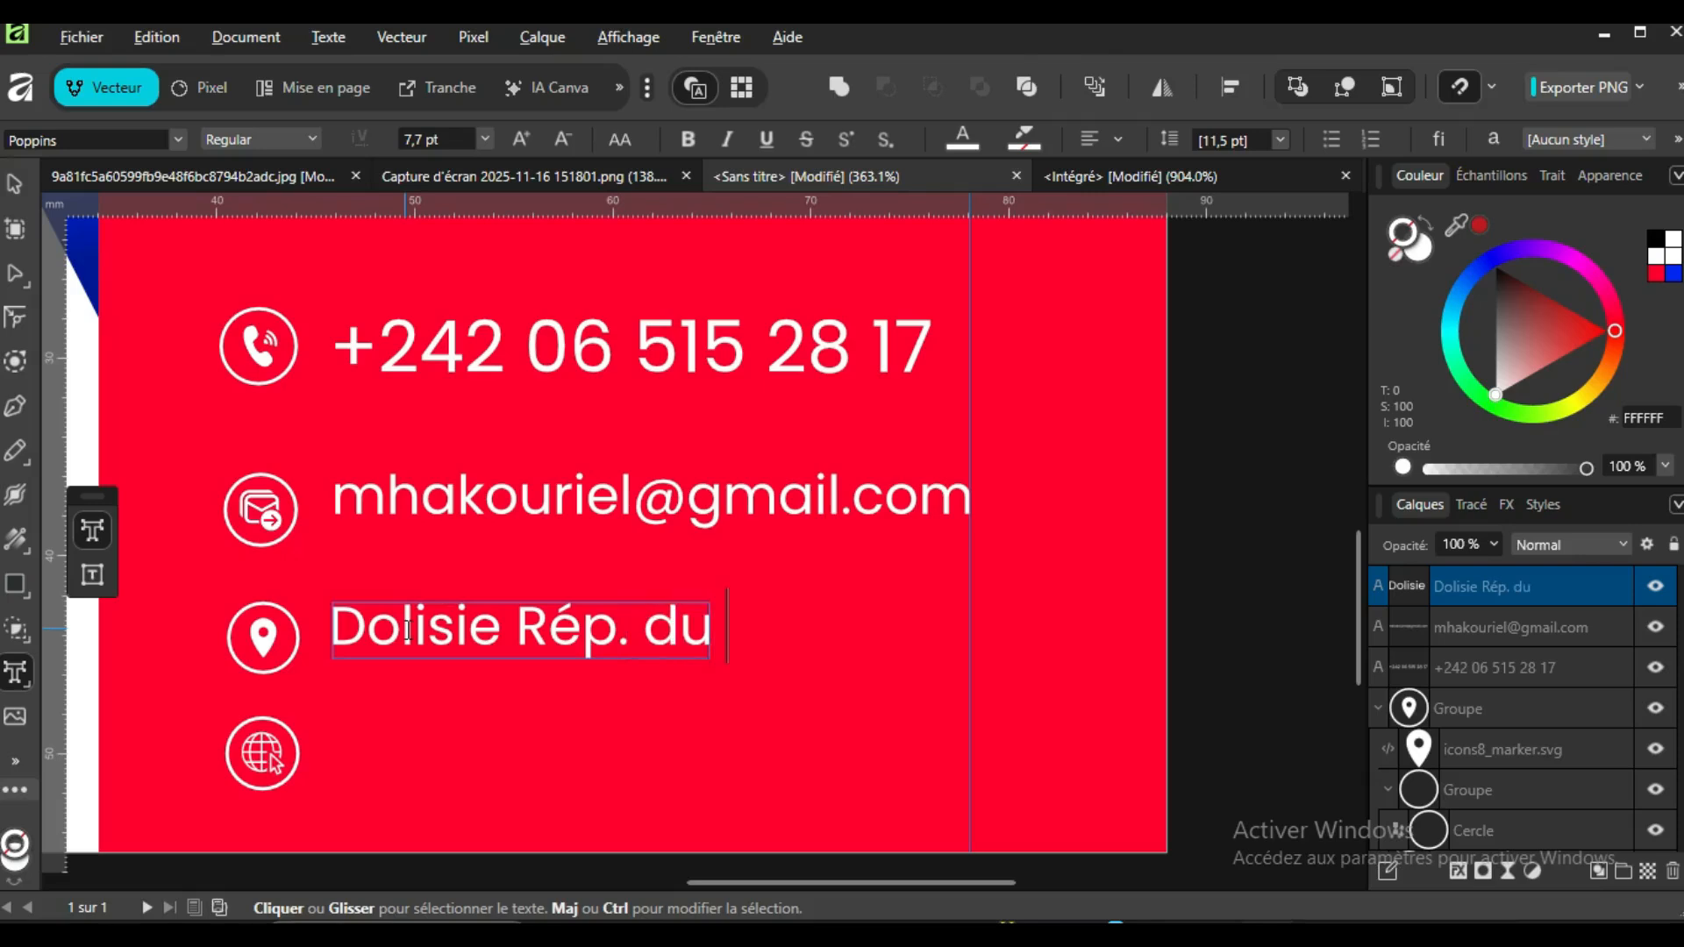
text( Congo)
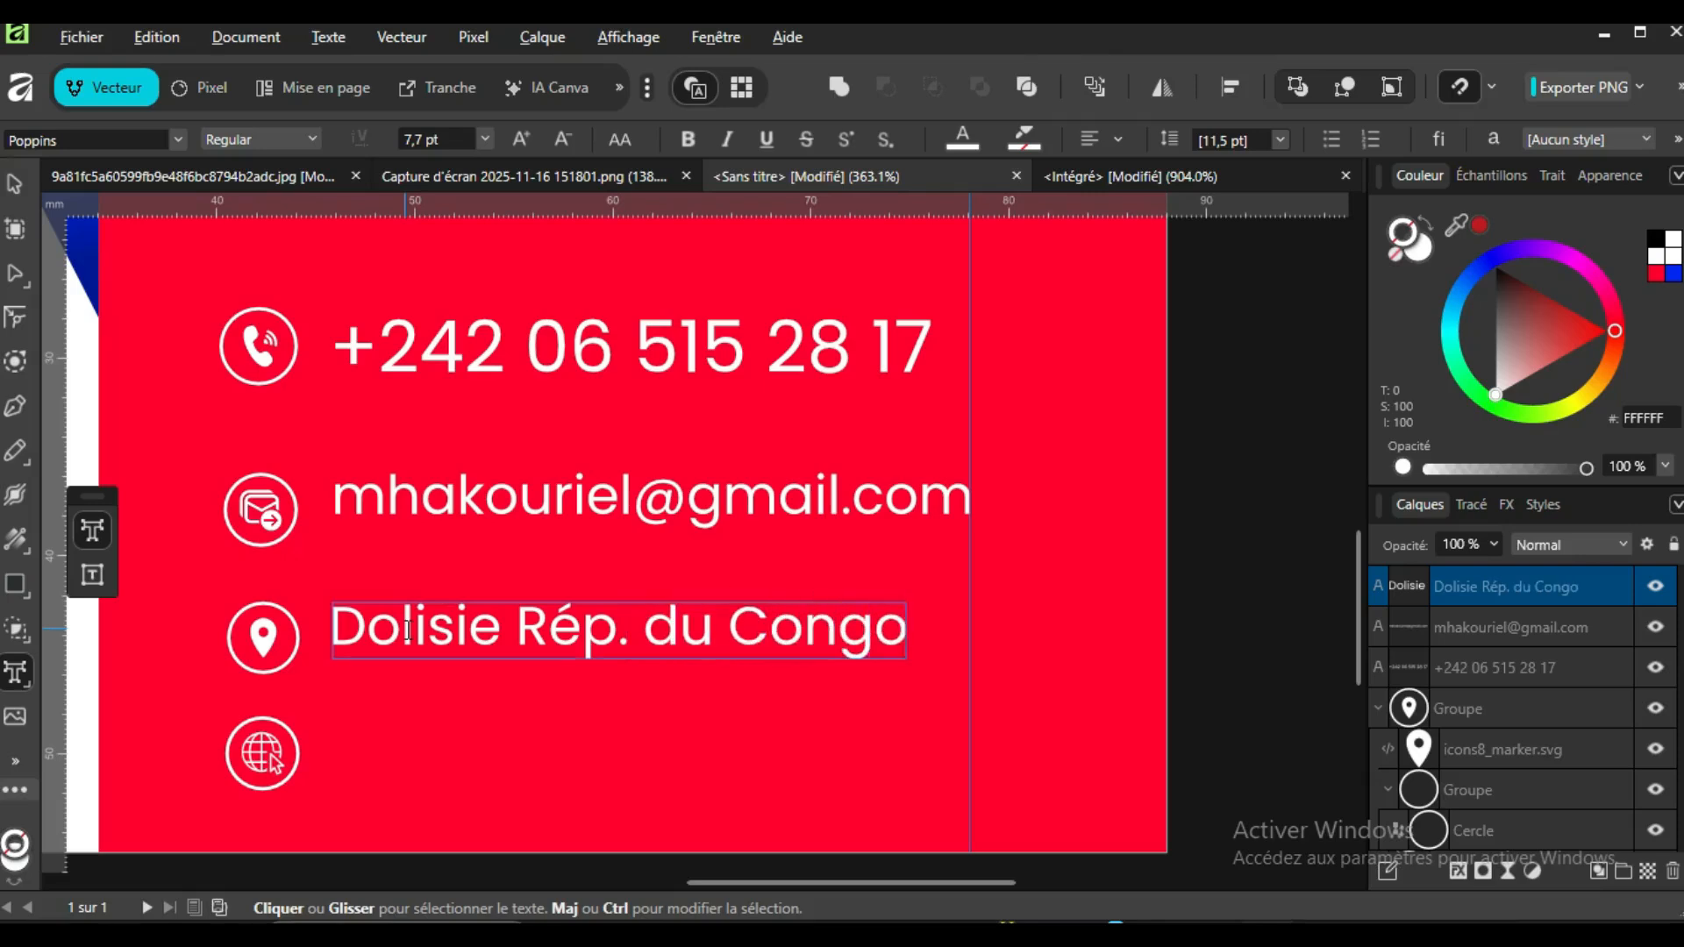
key(Escape)
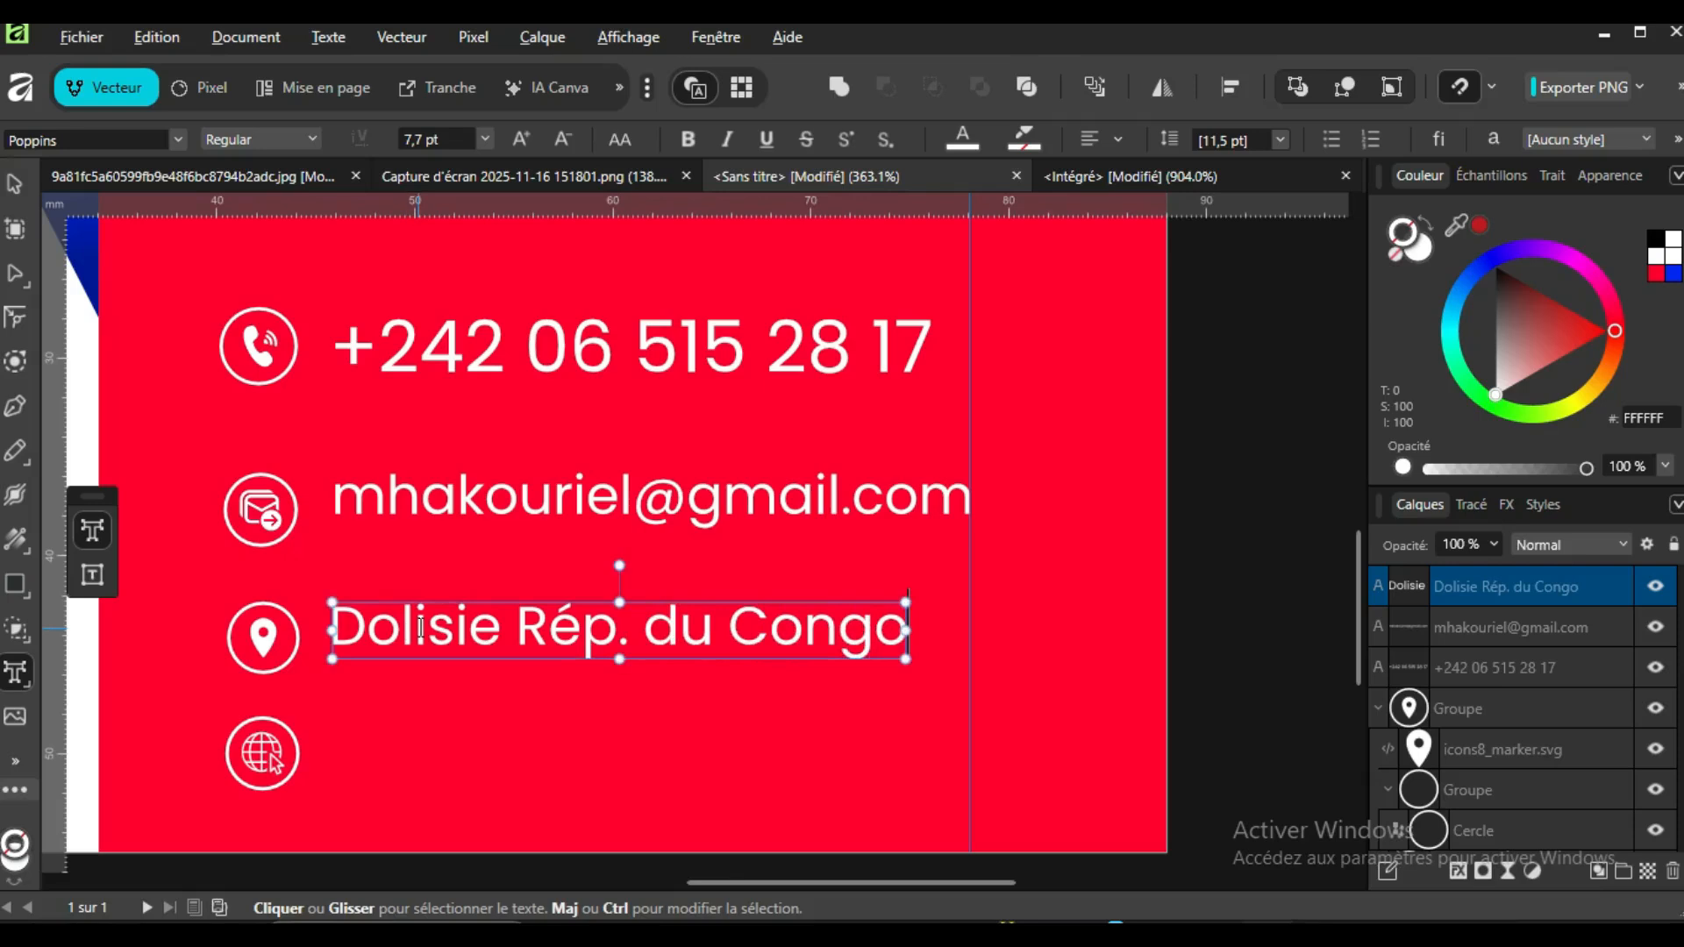
key(v)
drag(497, 601, 499, 611)
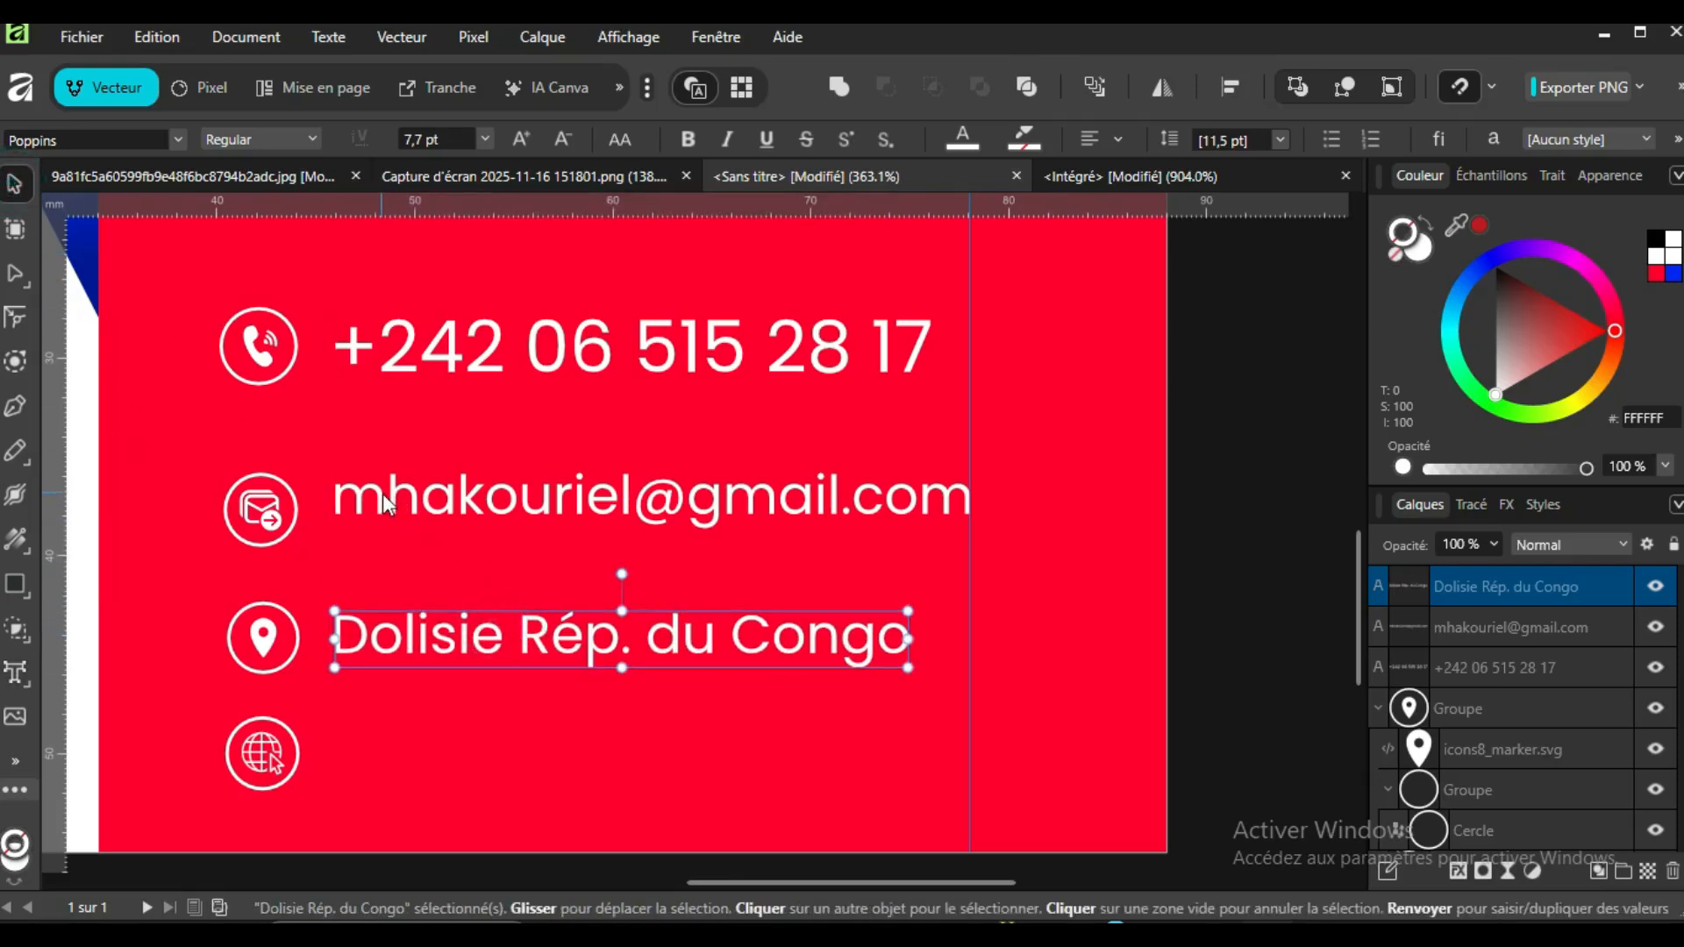
scroll(367, 683, down, 2)
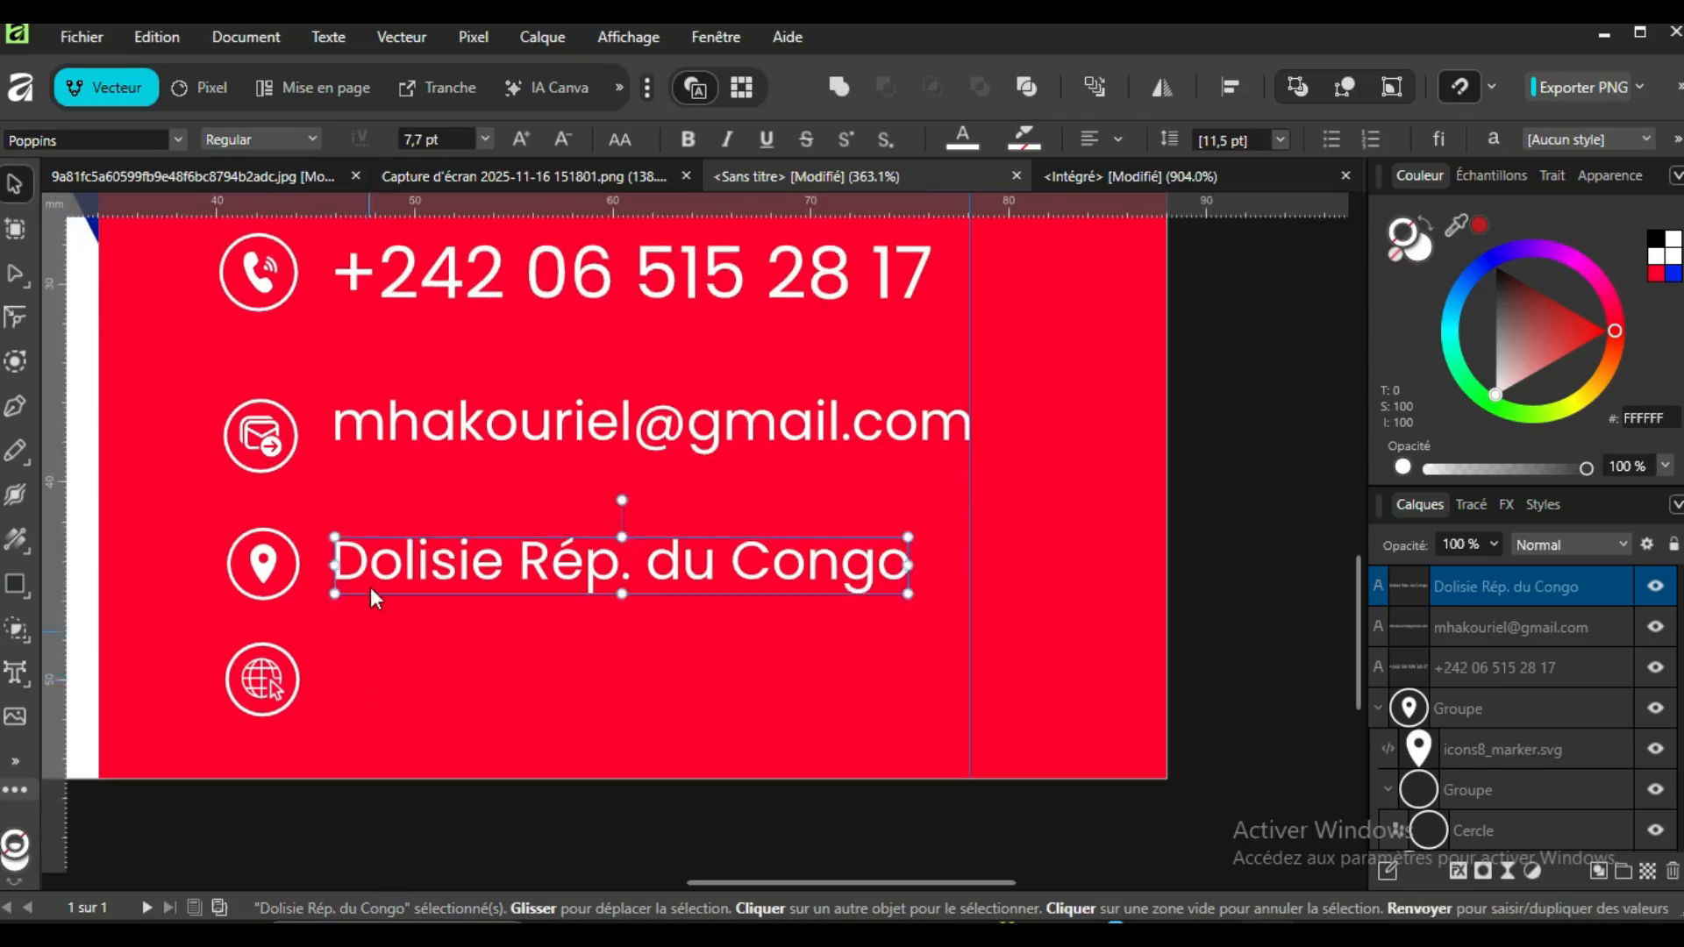
mouse_move(382, 491)
mouse_down()
mouse_move(424, 595)
mouse_move(398, 616)
mouse_up()
key(t)
key(ctrl+a)
key(BackSpace)
text(www)
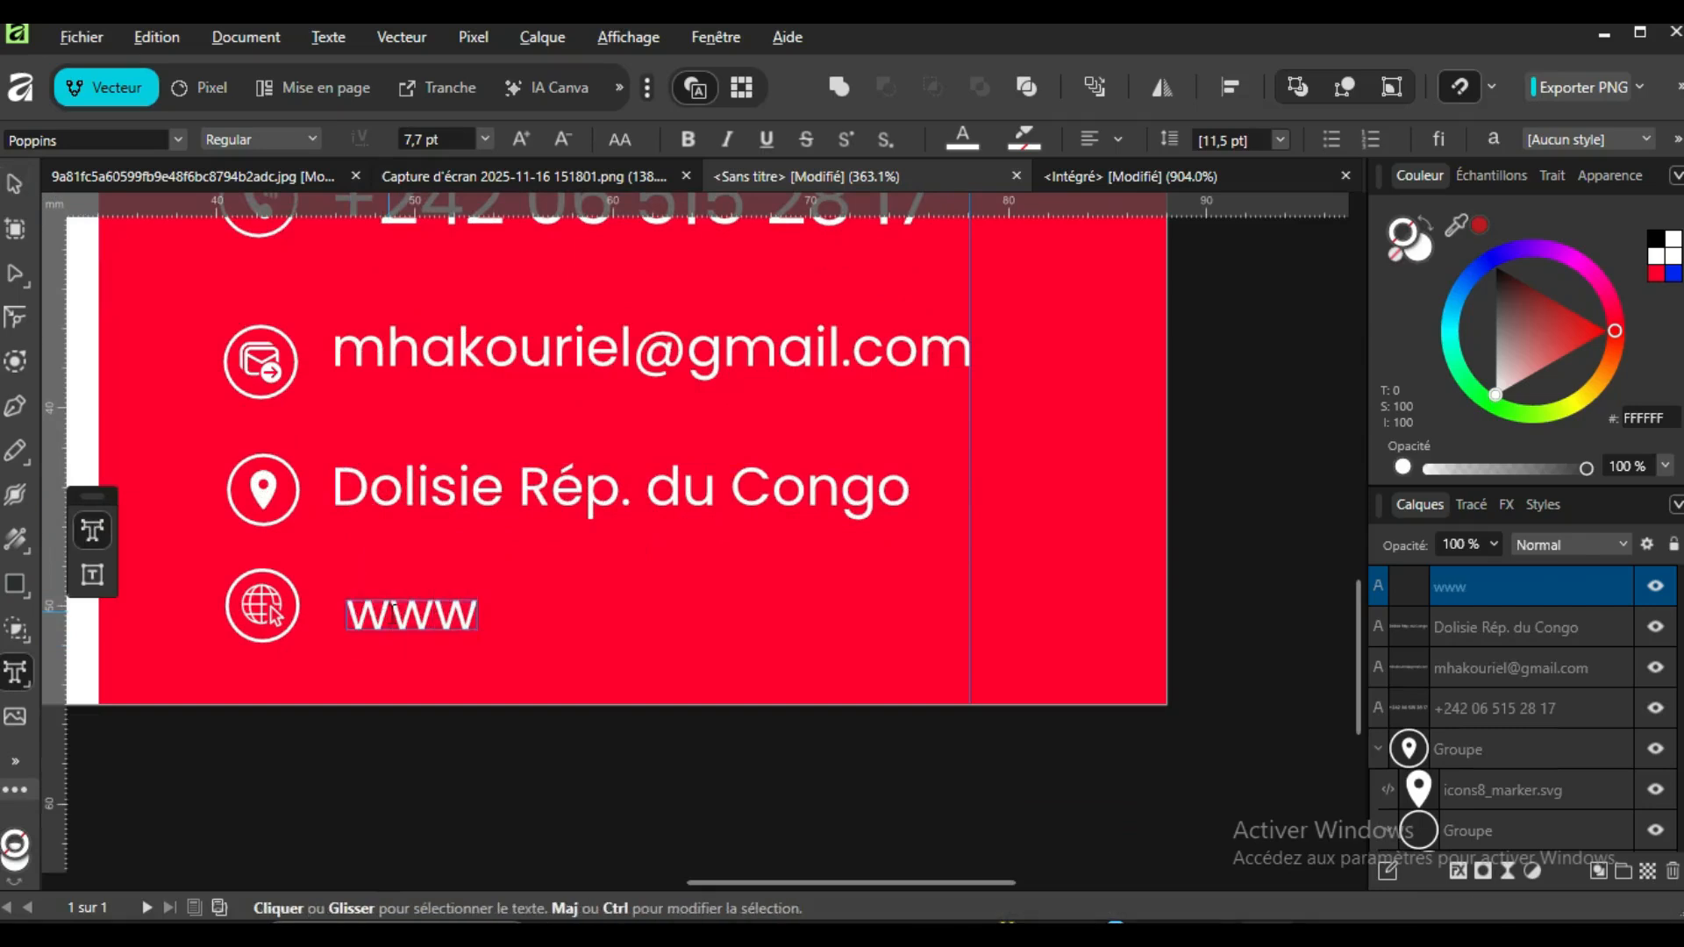
text(.oms)
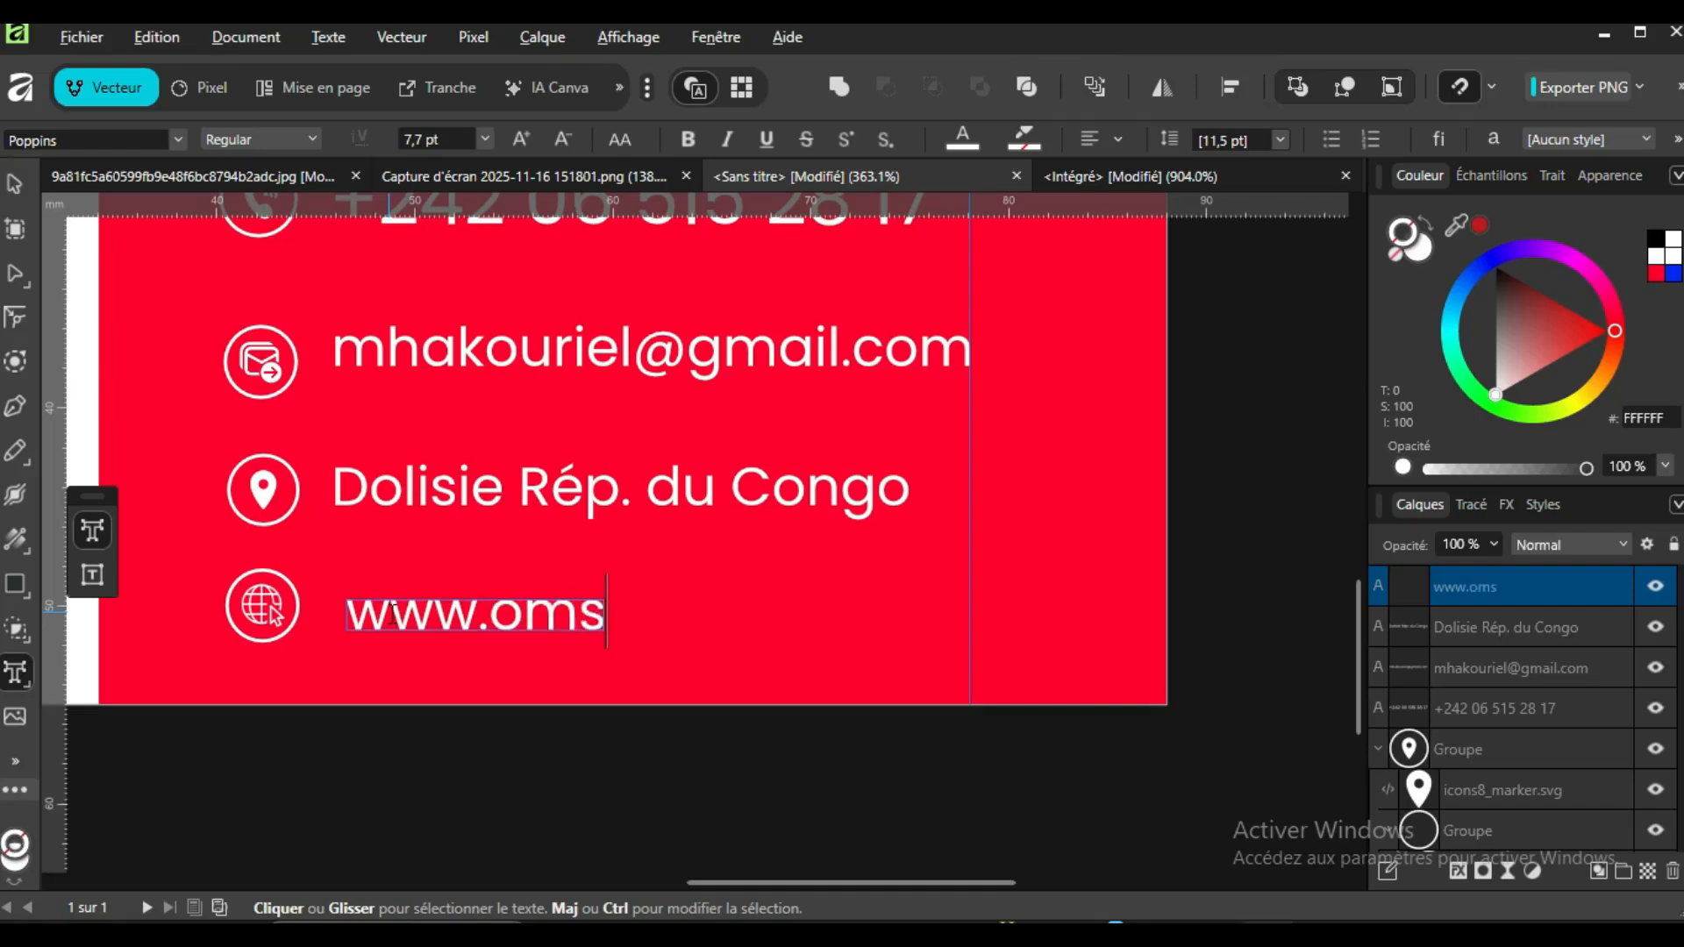
text(erv)
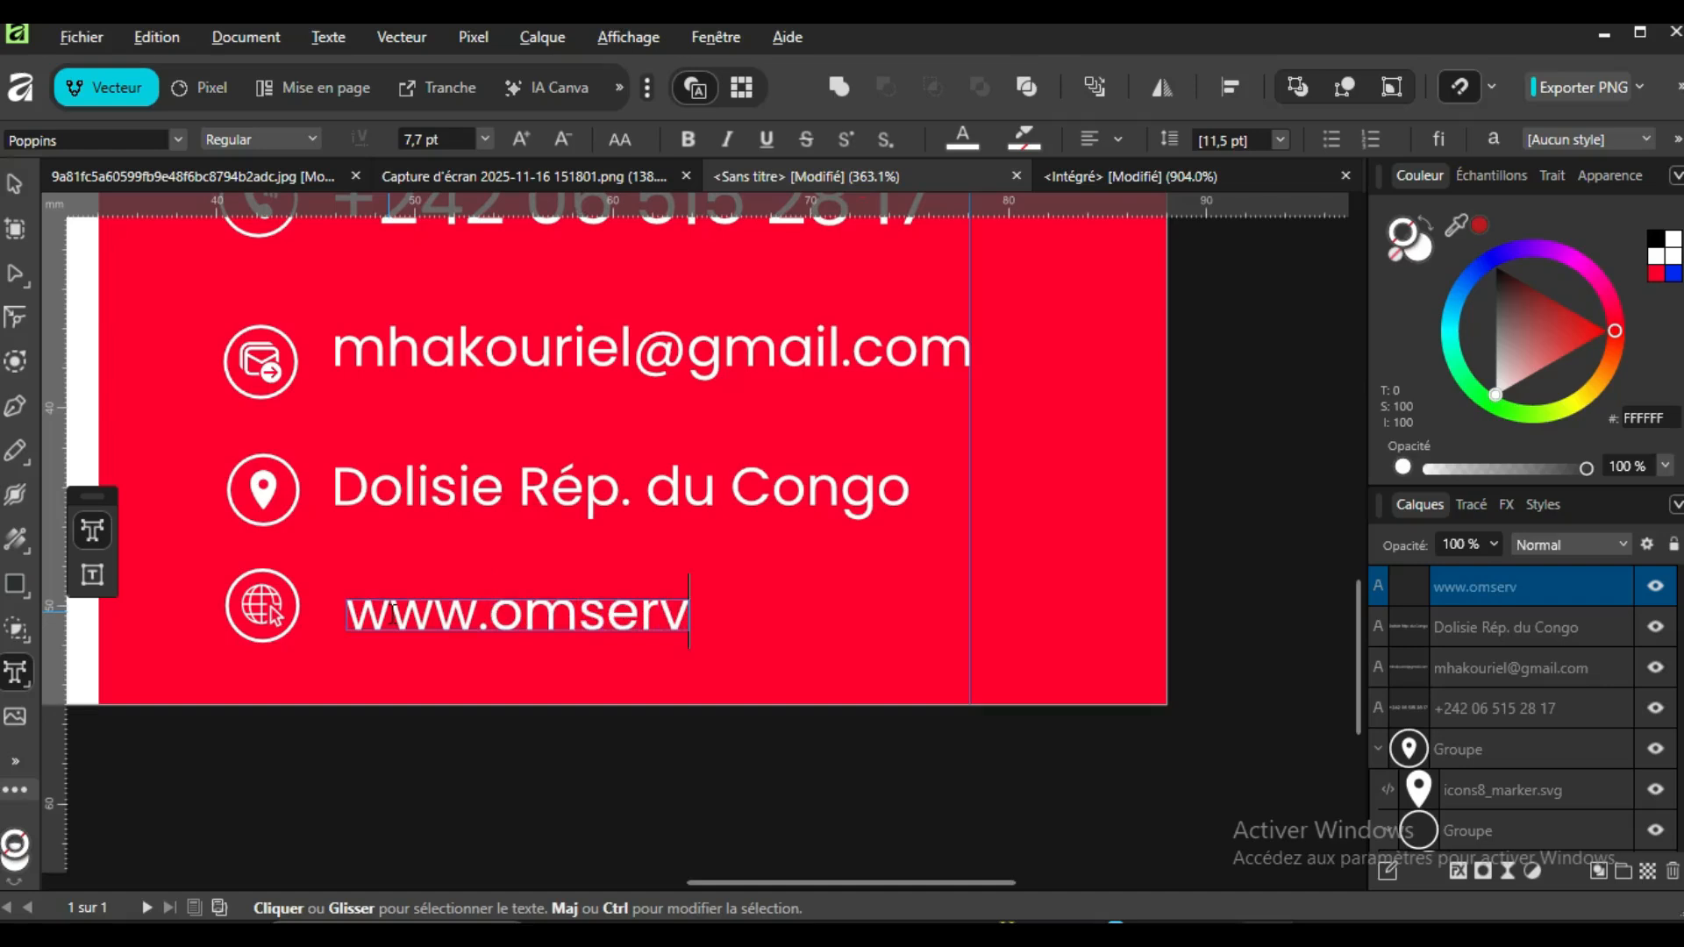
text(ices.cg)
key(Escape)
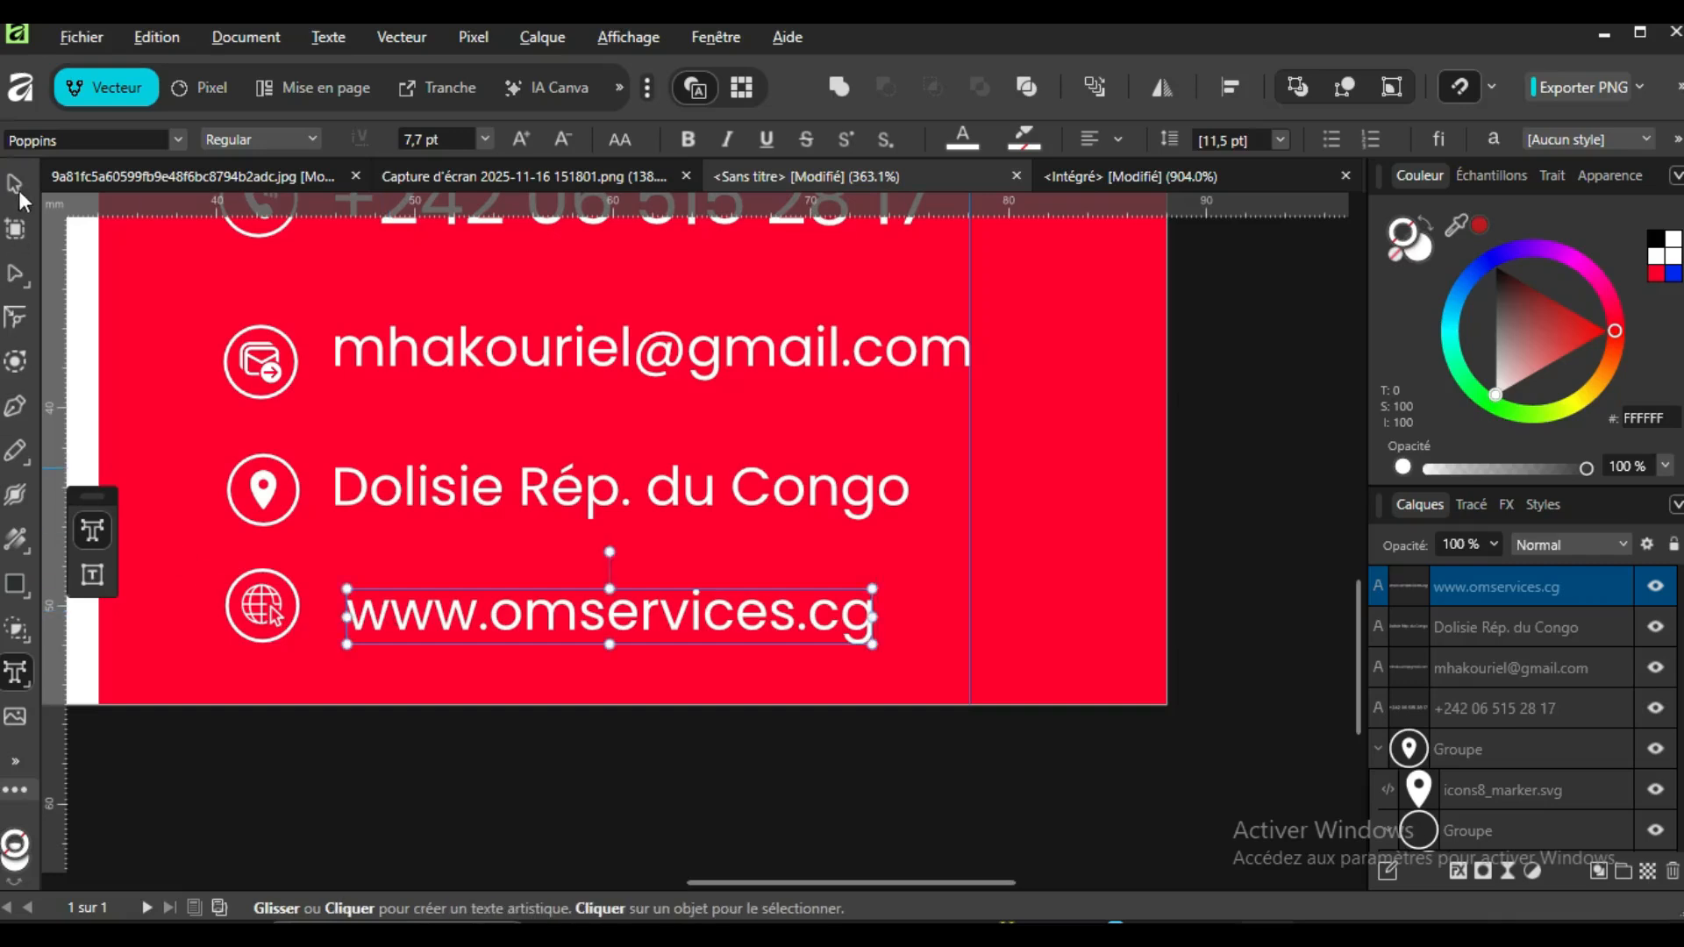
click(15, 184)
click(997, 509)
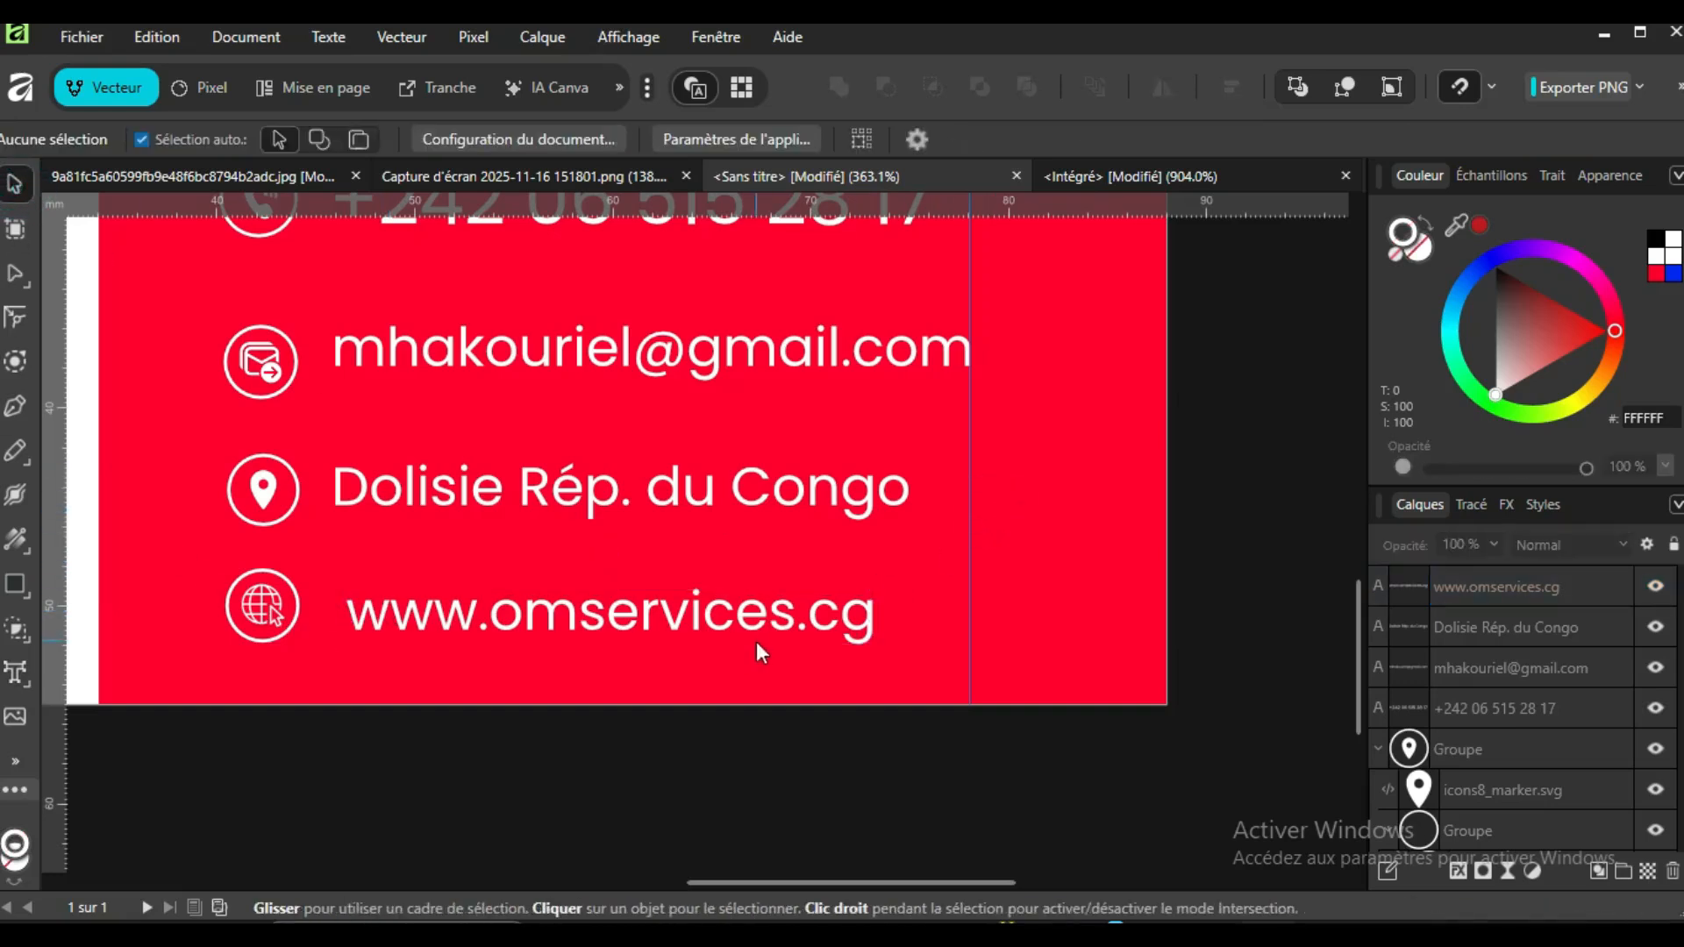
scroll(760, 595, down, 2)
- Vertically centre the e-mail icon on its text line
scroll(747, 557, up, 2)
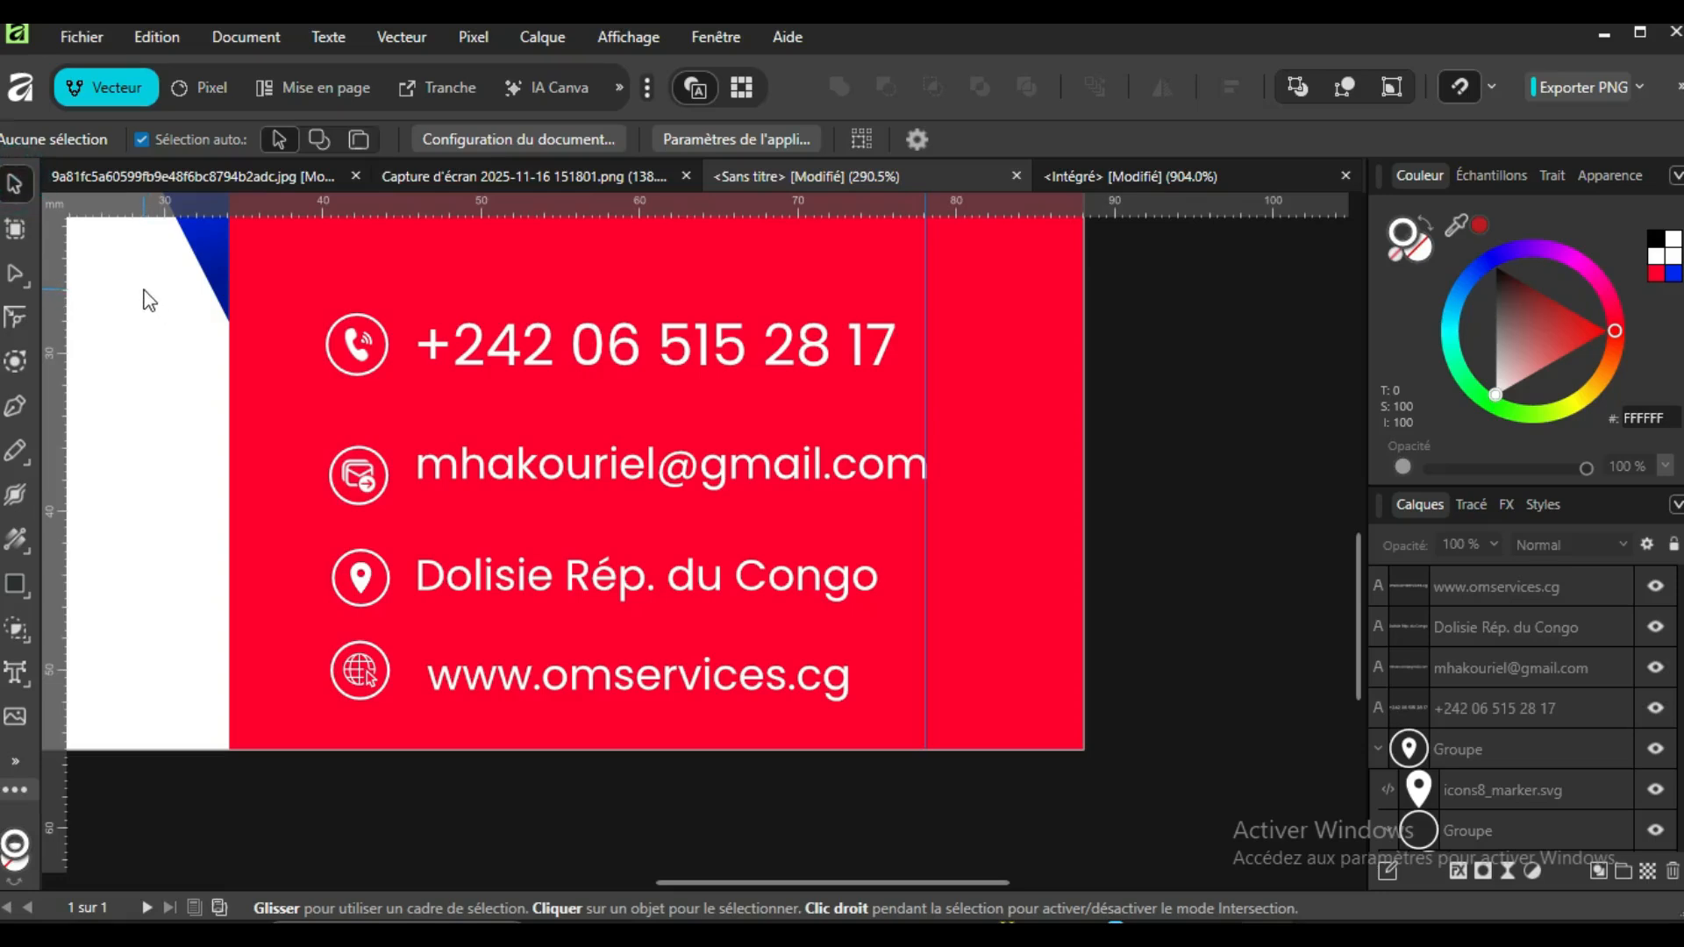
click(447, 575)
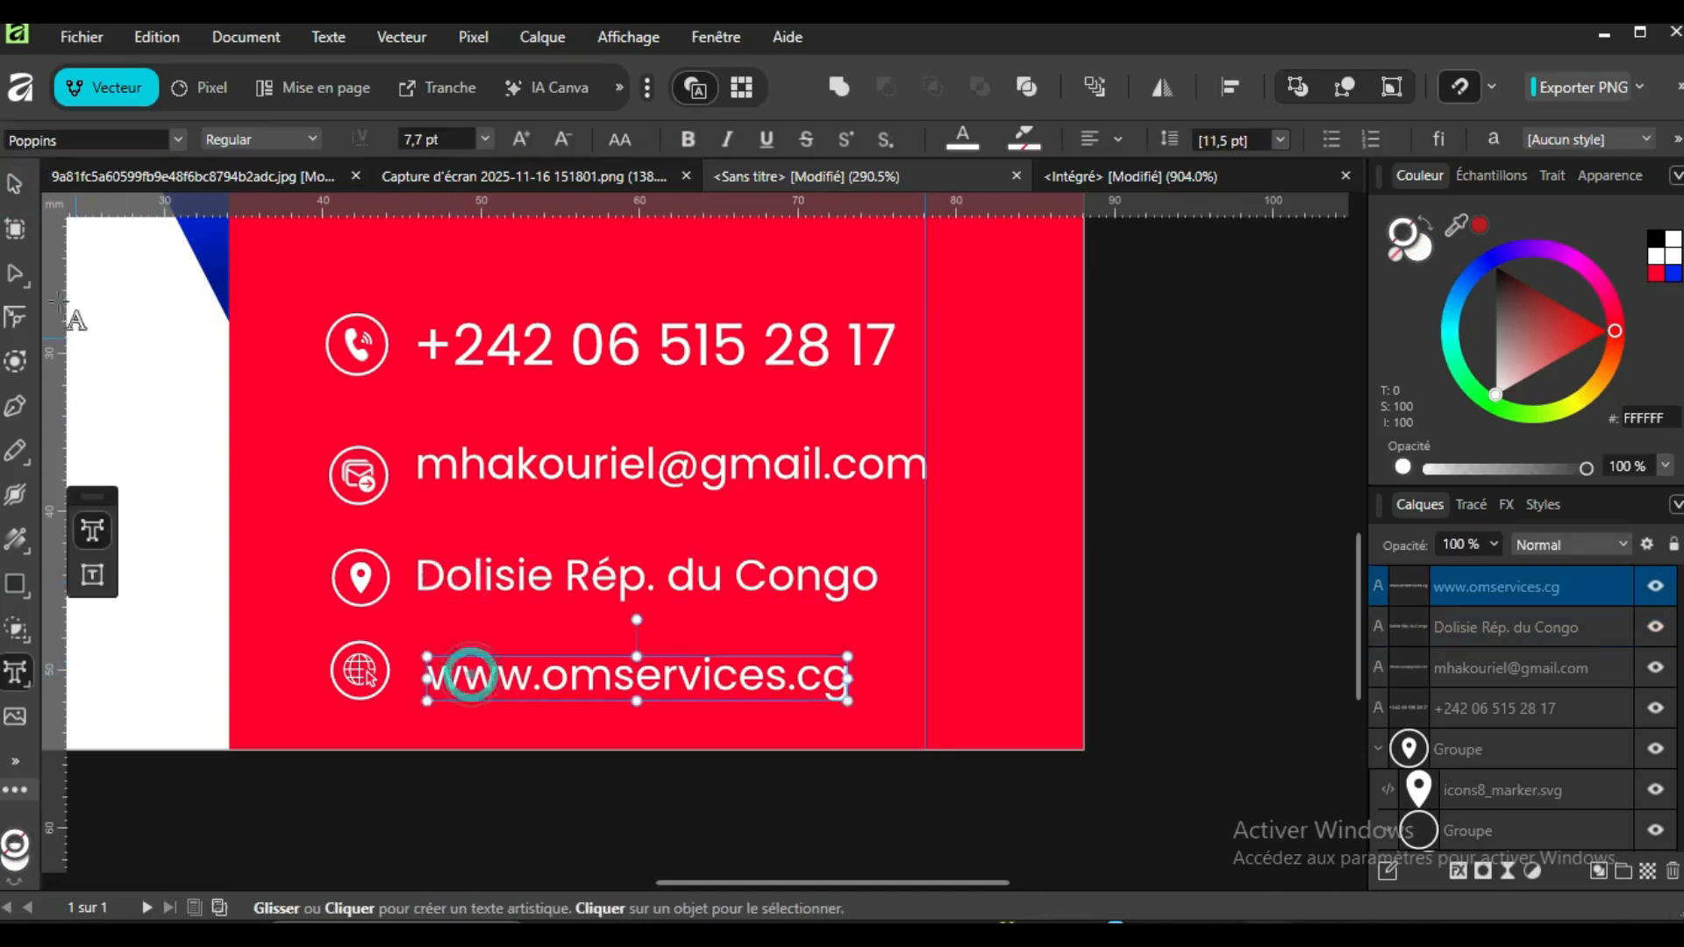
key(Escape)
click(1169, 436)
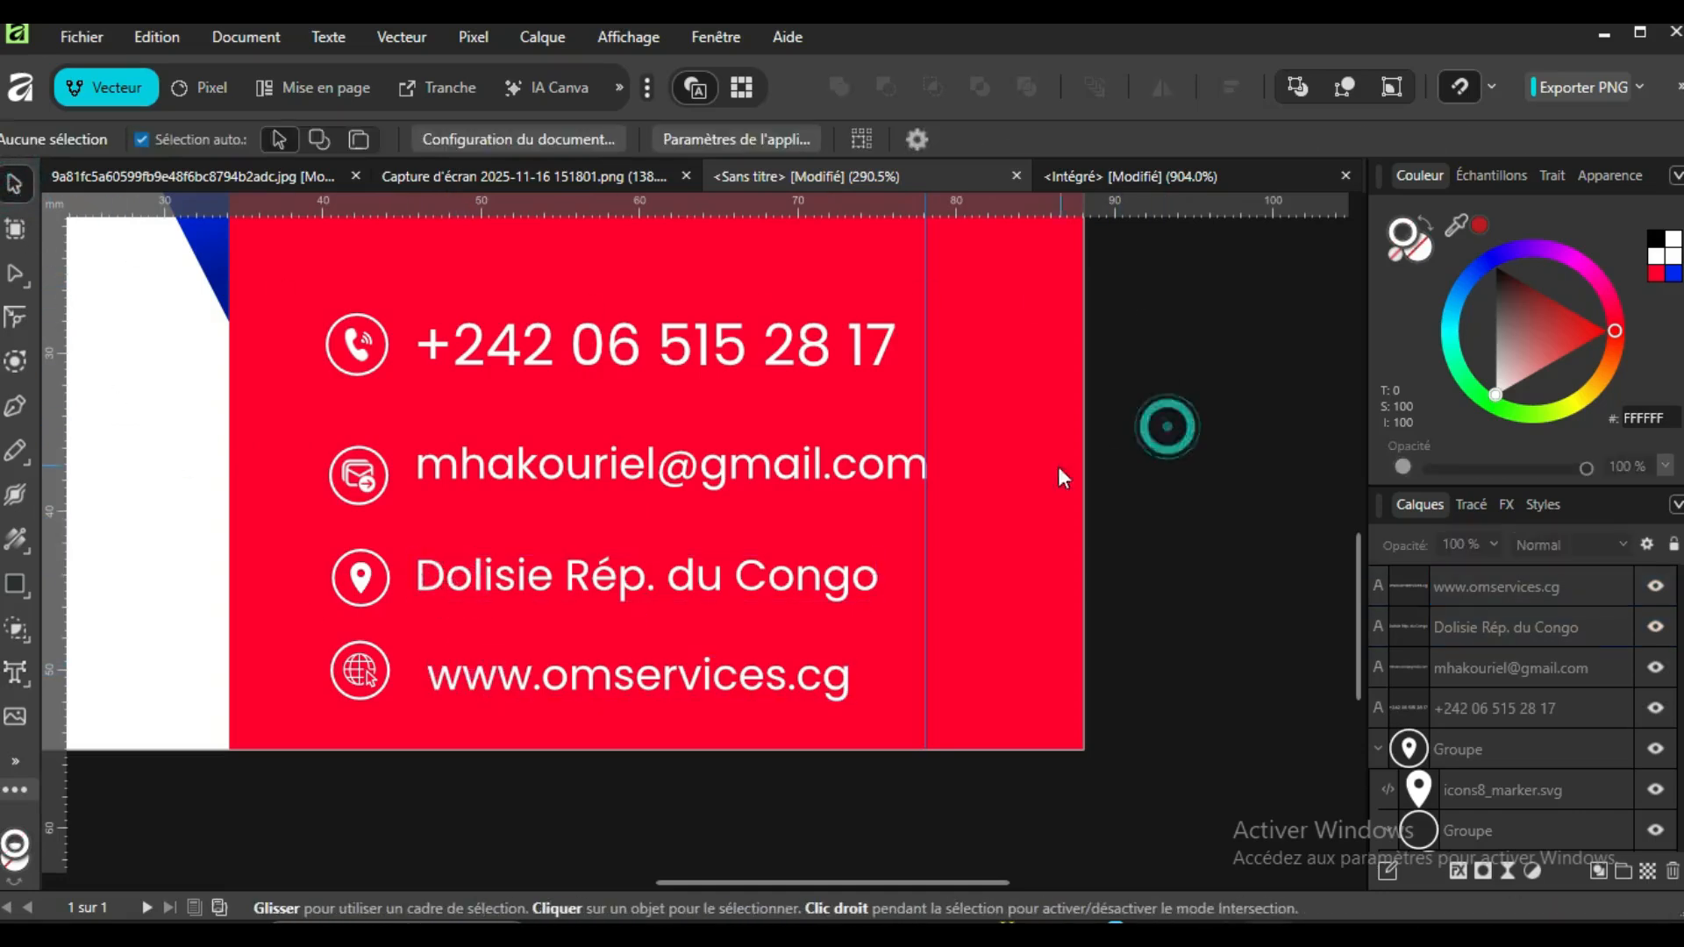
drag(1039, 490, 251, 550)
click(1085, 450)
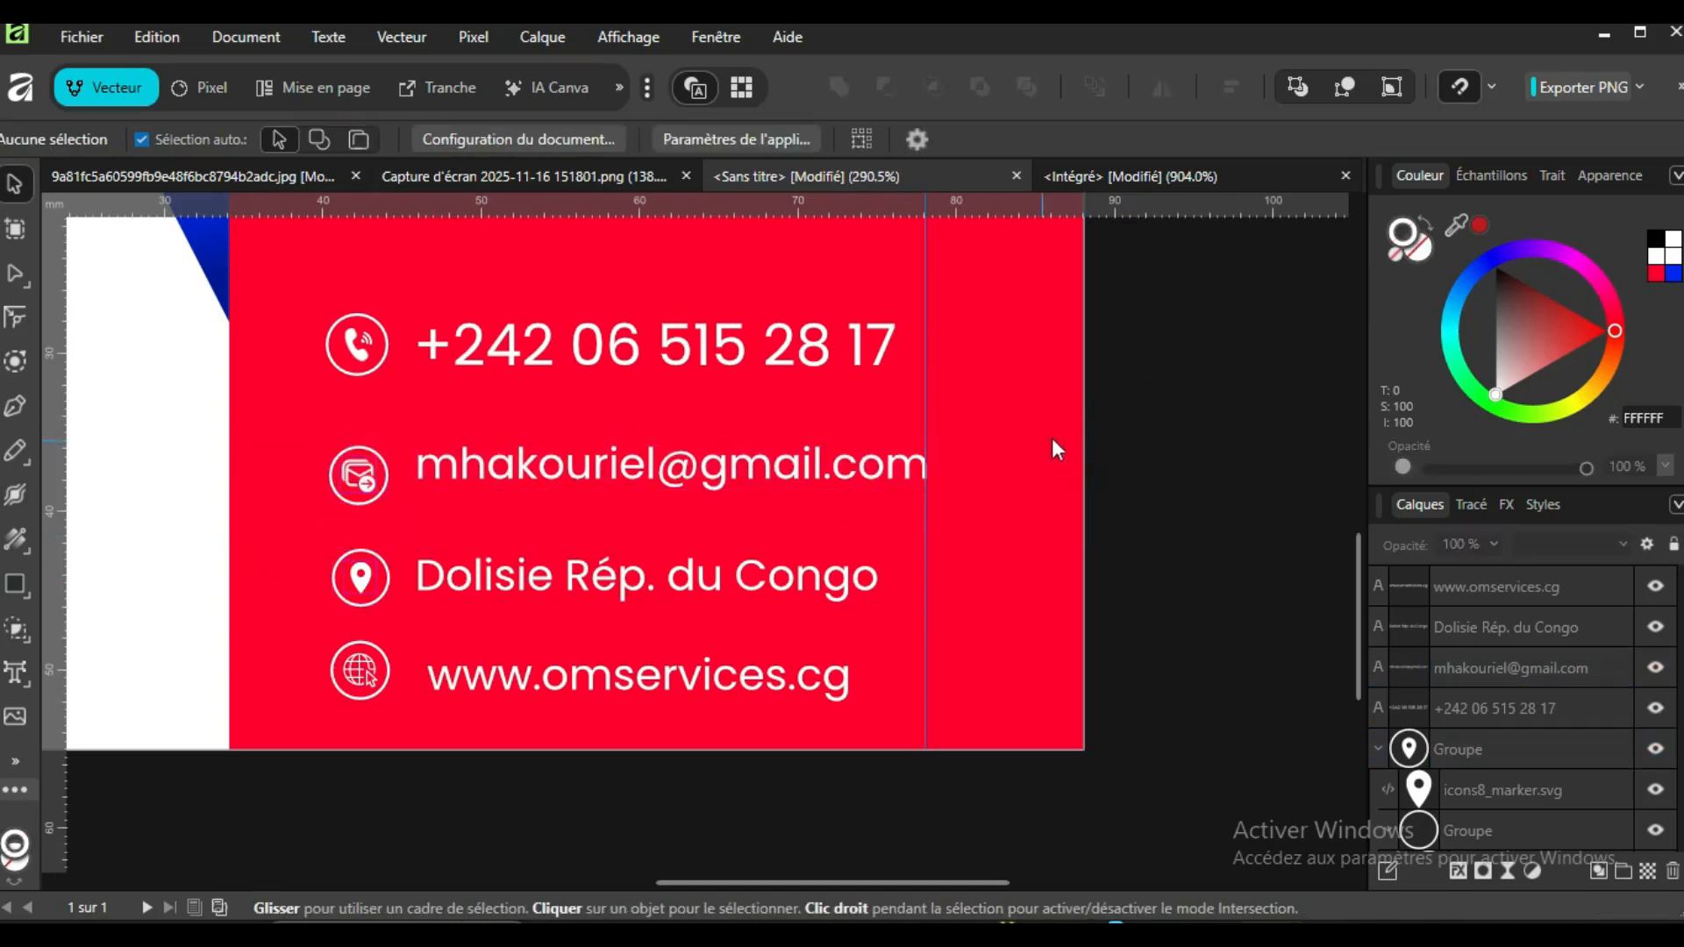
drag(1022, 480, 255, 519)
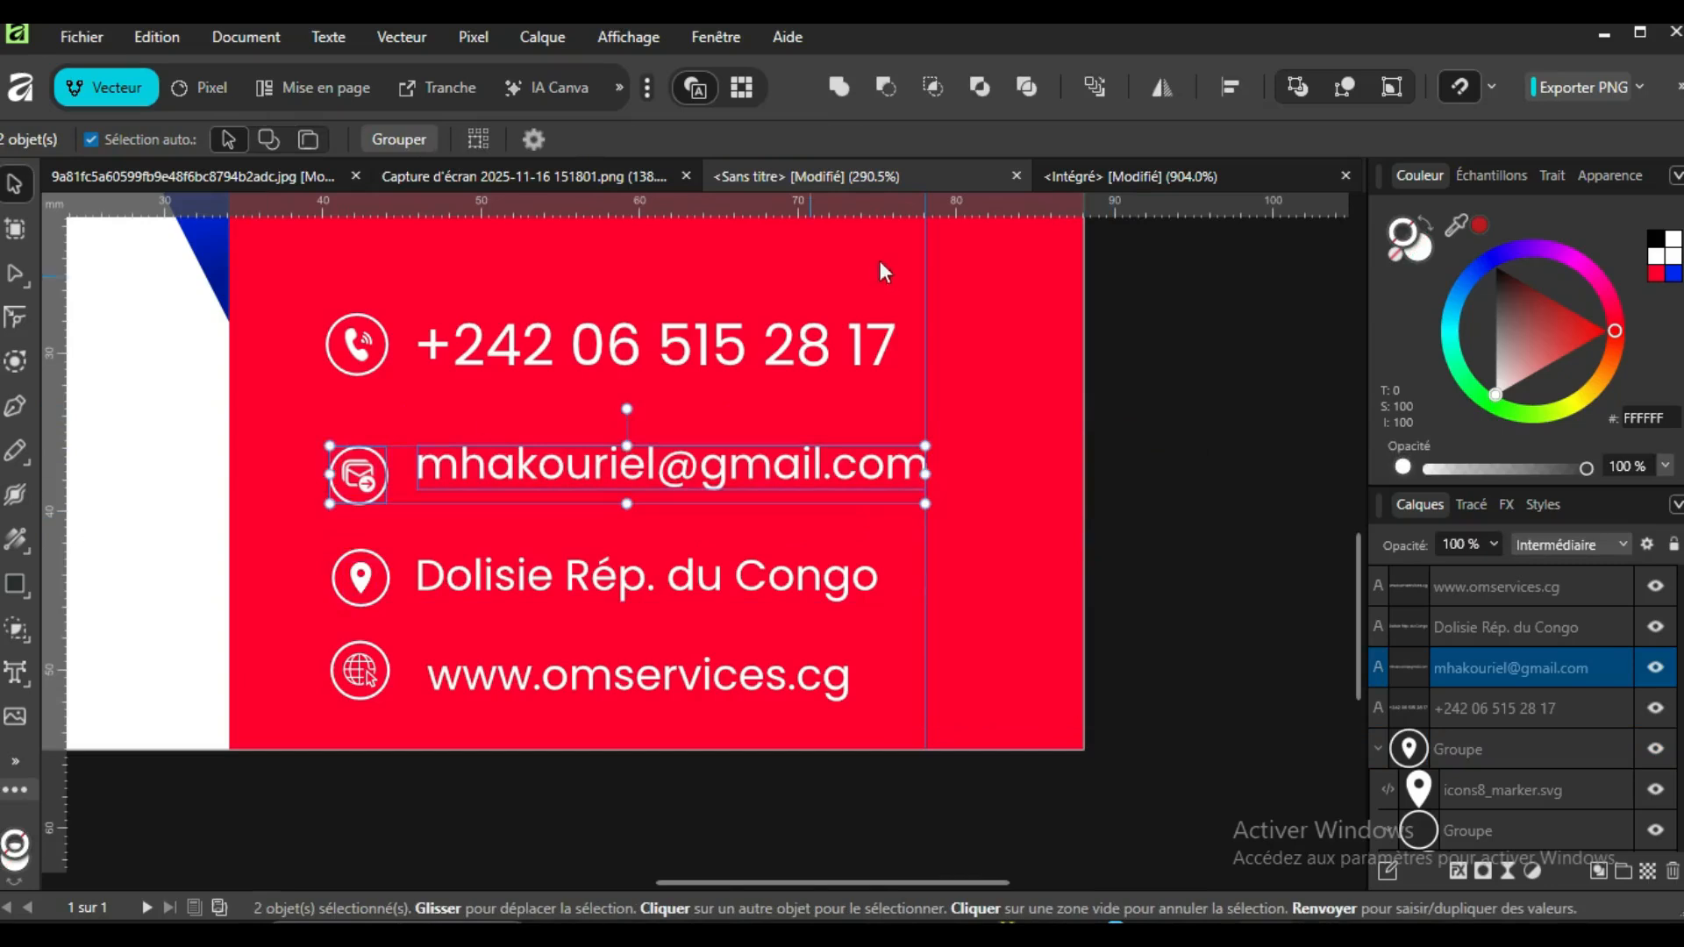
click(1229, 87)
click(1334, 293)
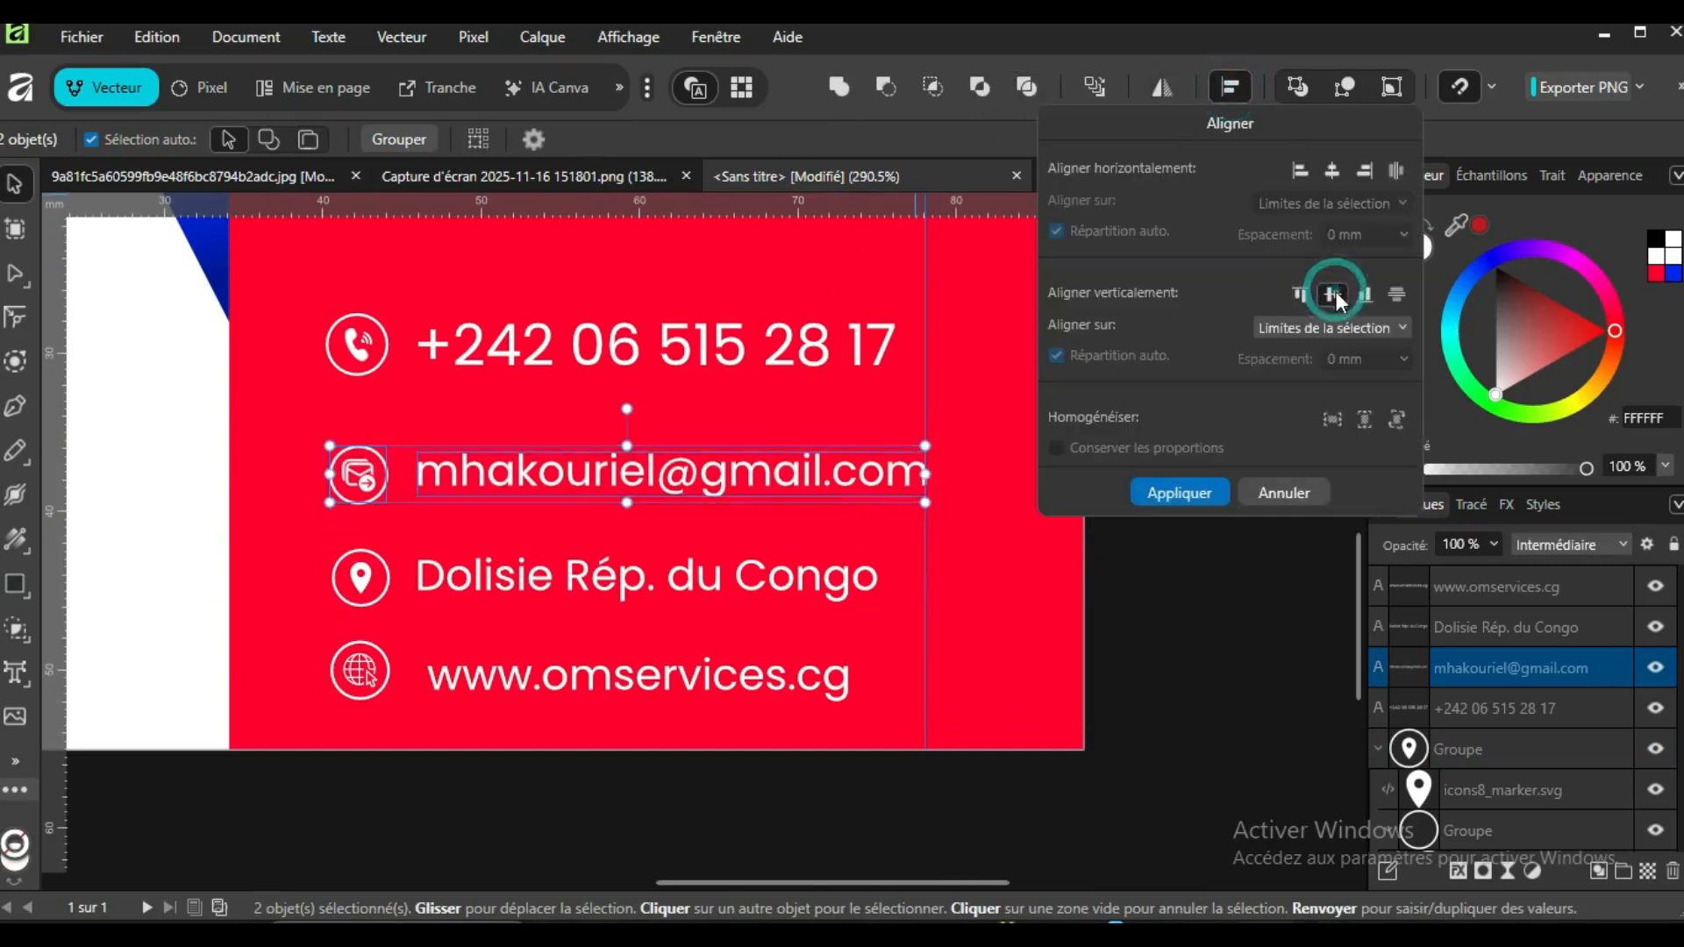
- Vertically centre the location icon and the globe icon on their text lines
click(1176, 582)
drag(1124, 537, 293, 637)
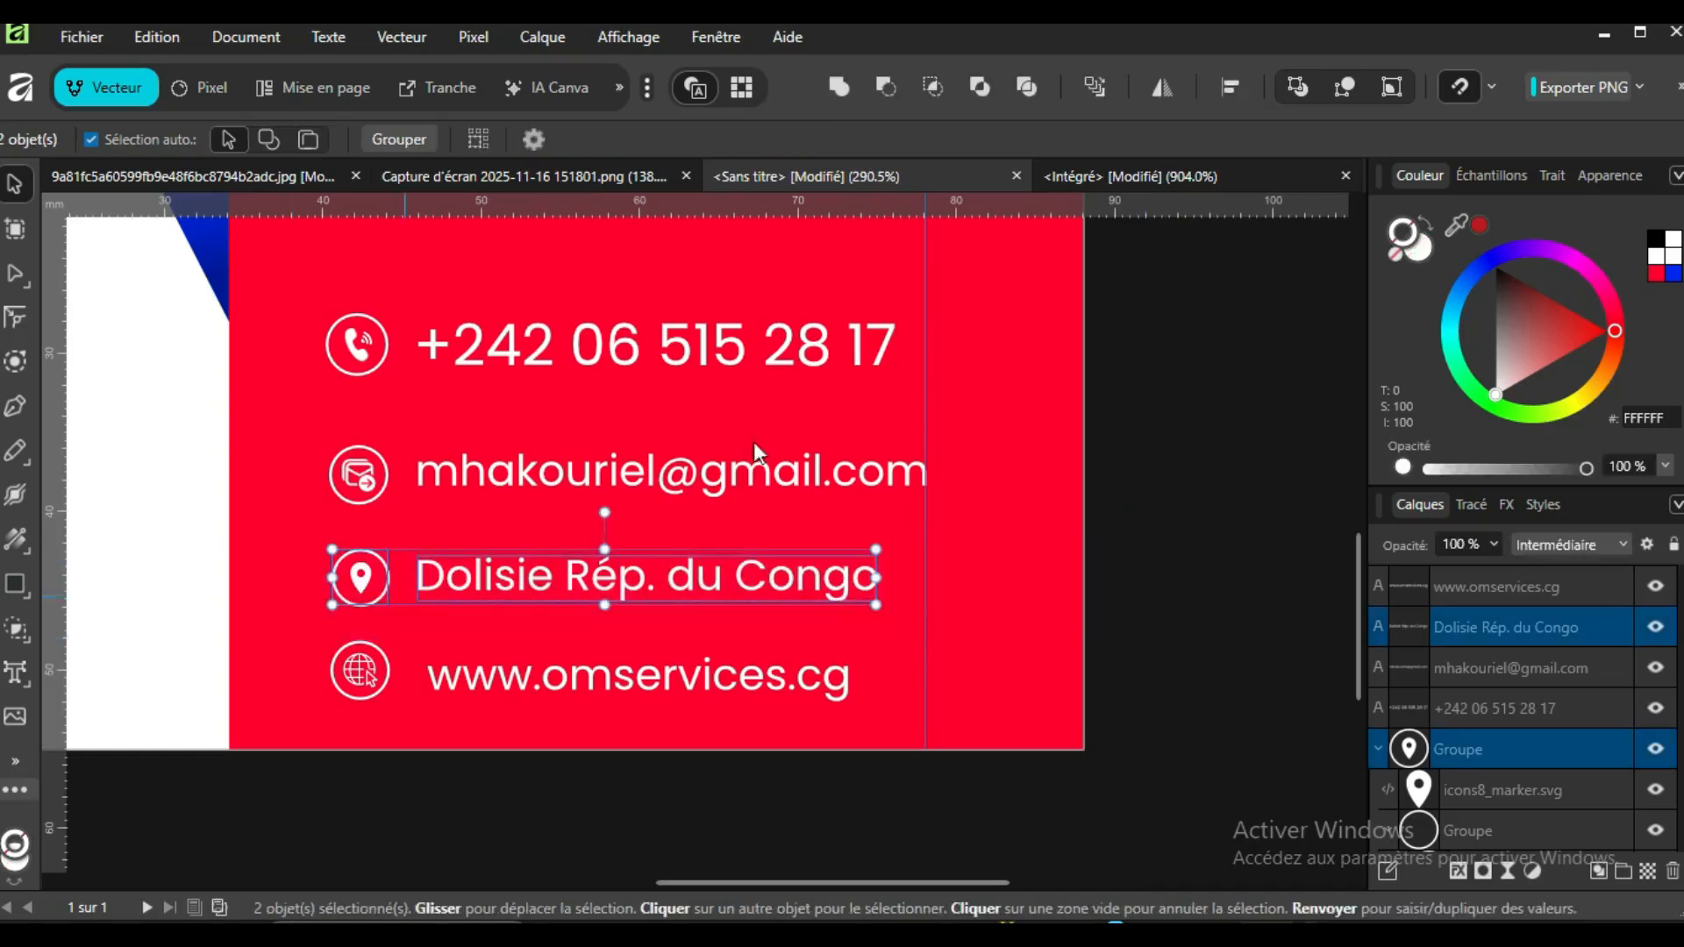
click(1237, 87)
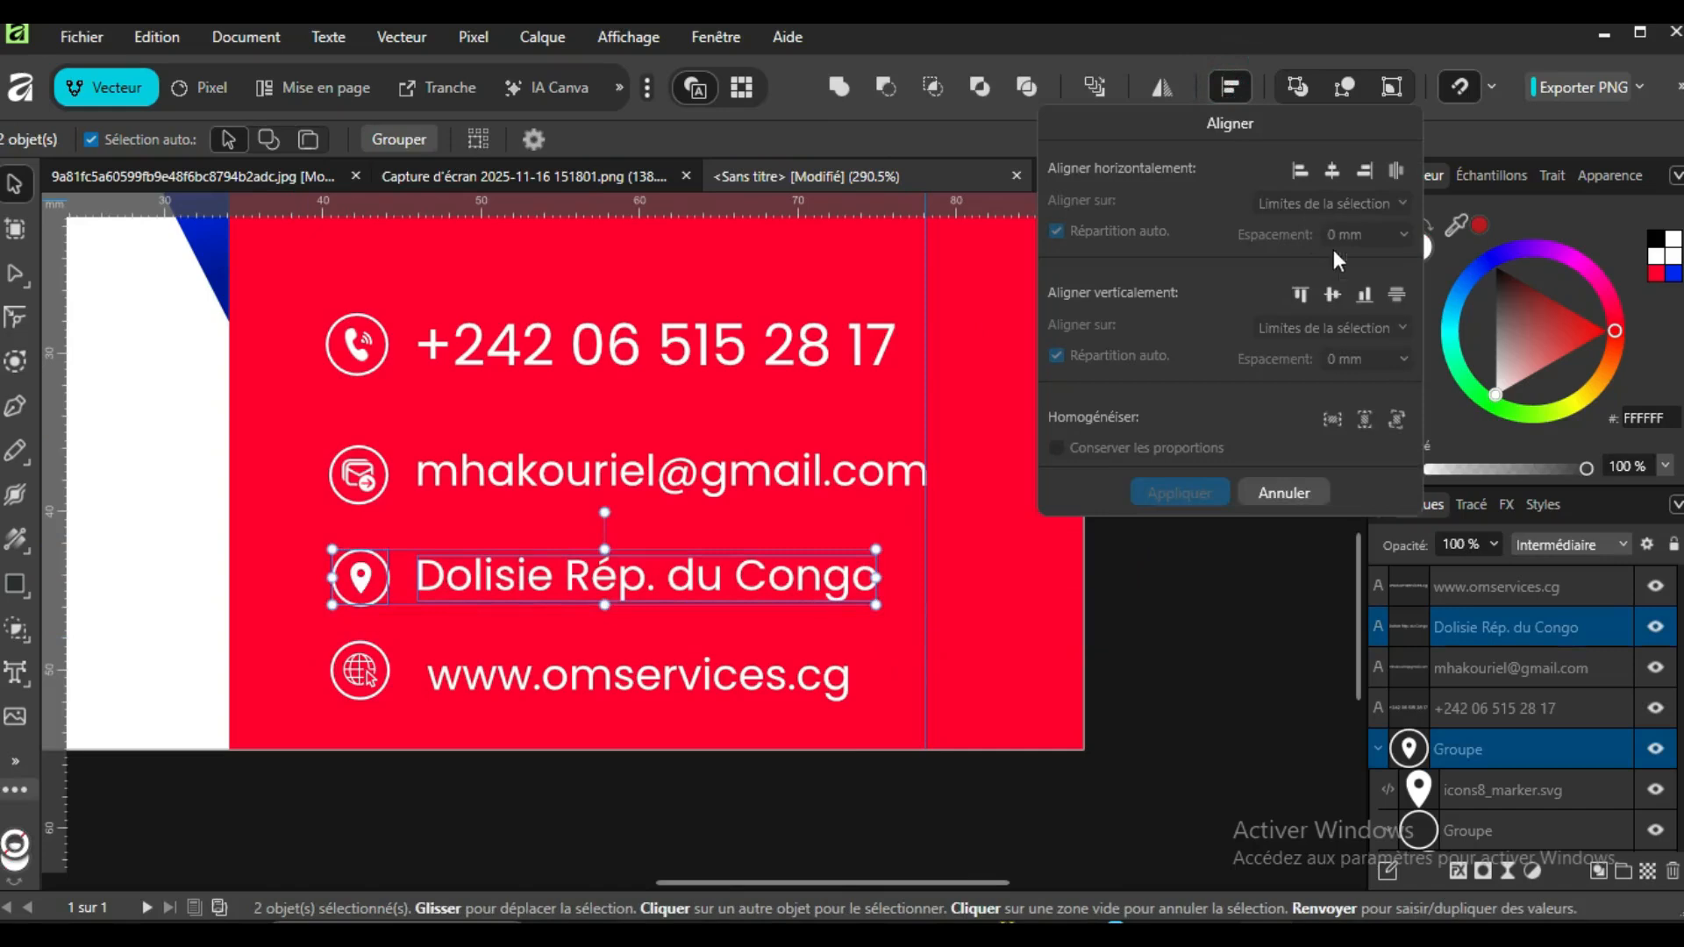
click(1337, 296)
click(1216, 614)
click(1216, 613)
drag(1132, 652, 388, 778)
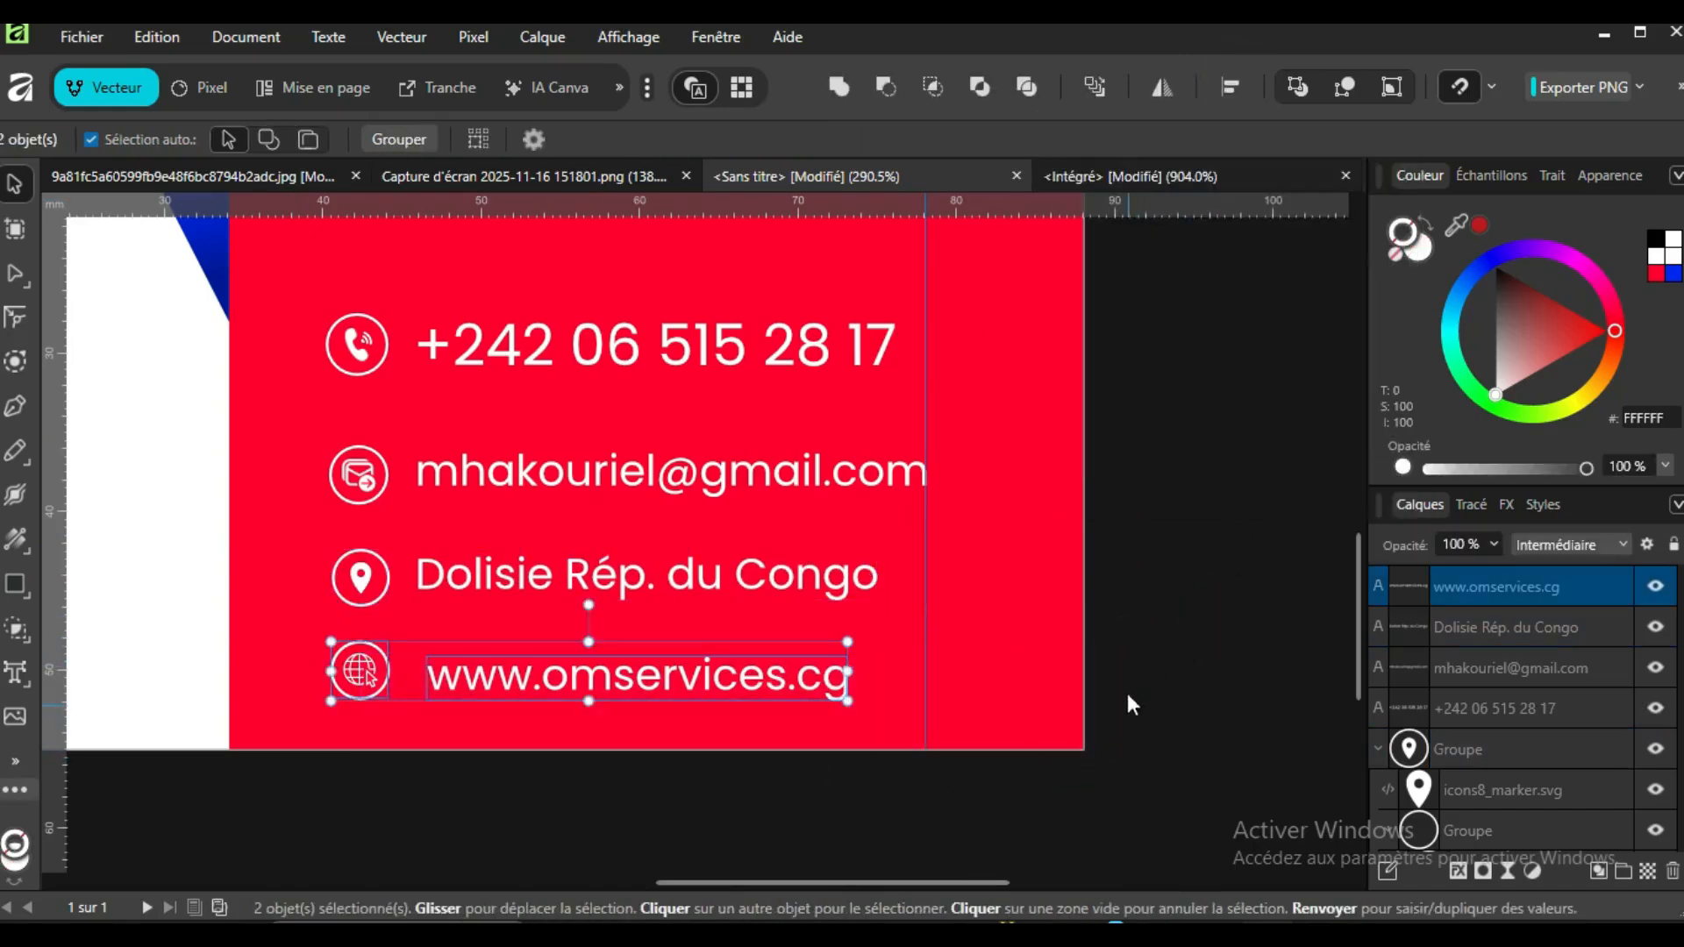
click(1228, 92)
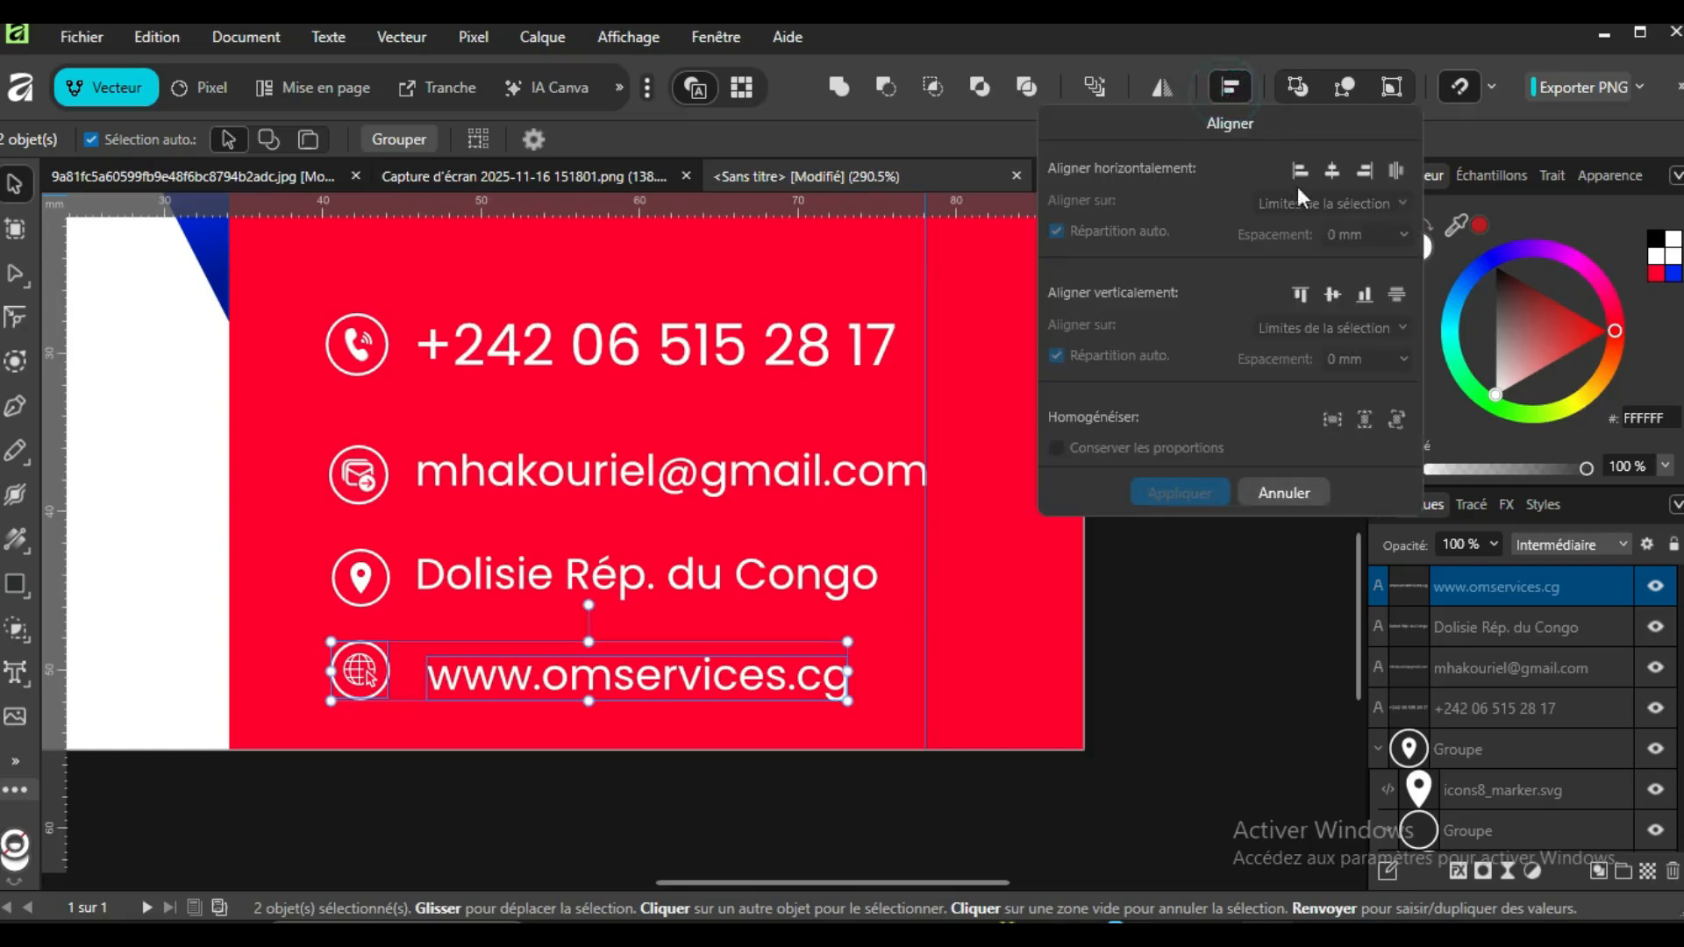
click(1340, 300)
click(1216, 605)
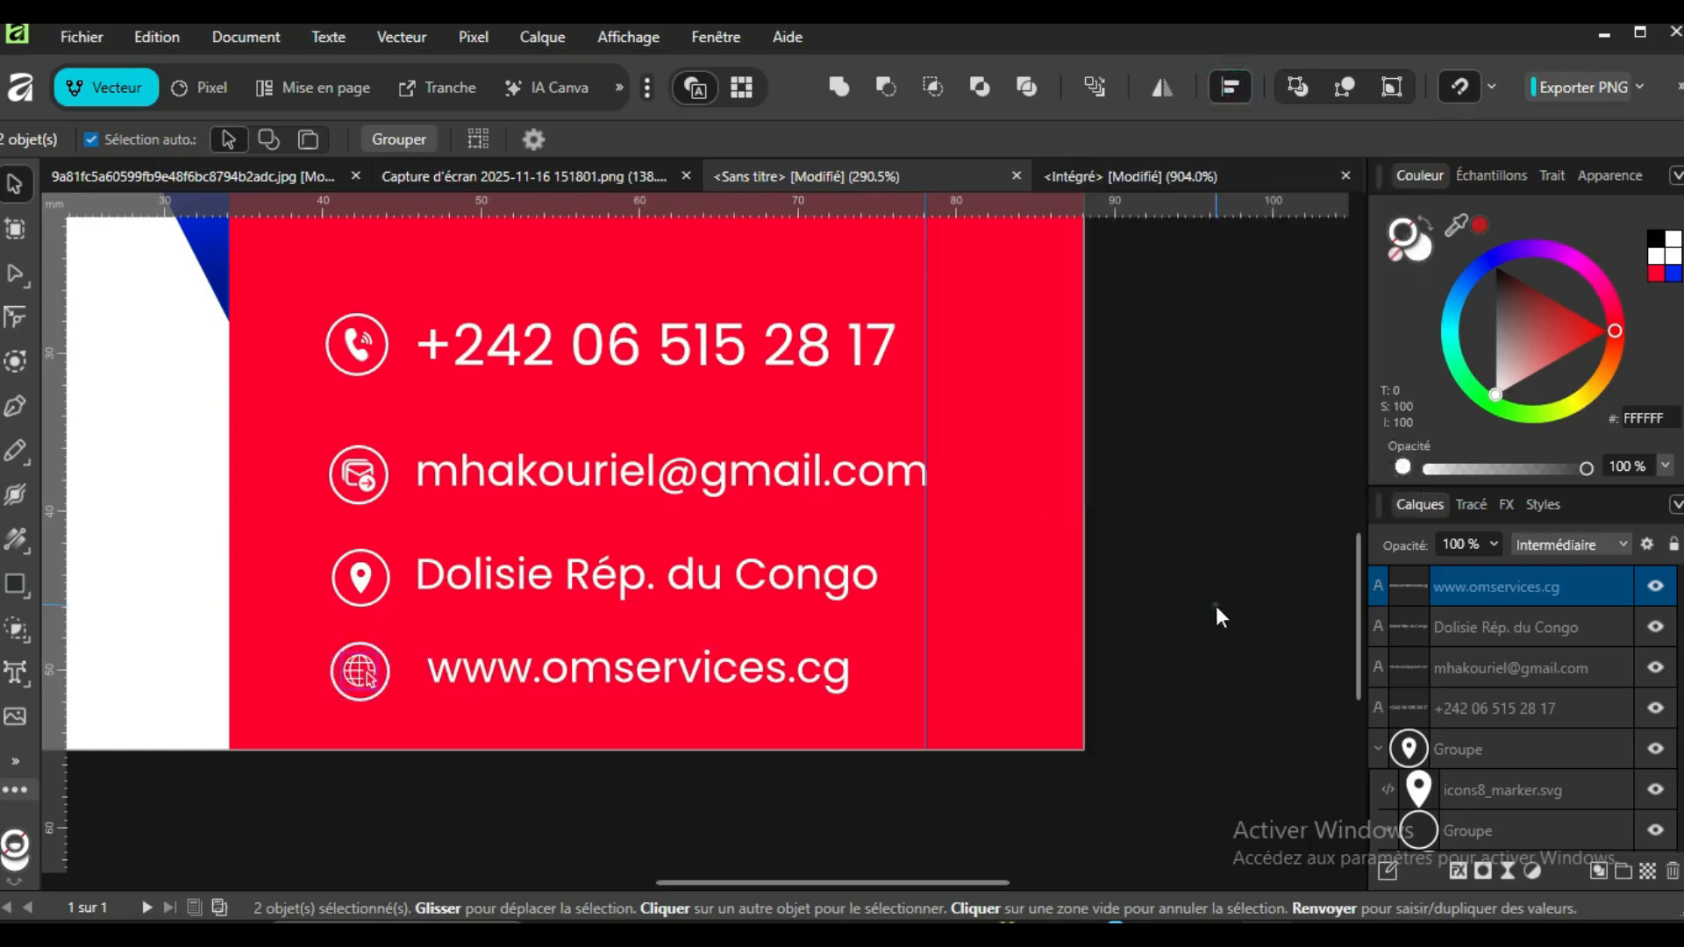
click(1216, 605)
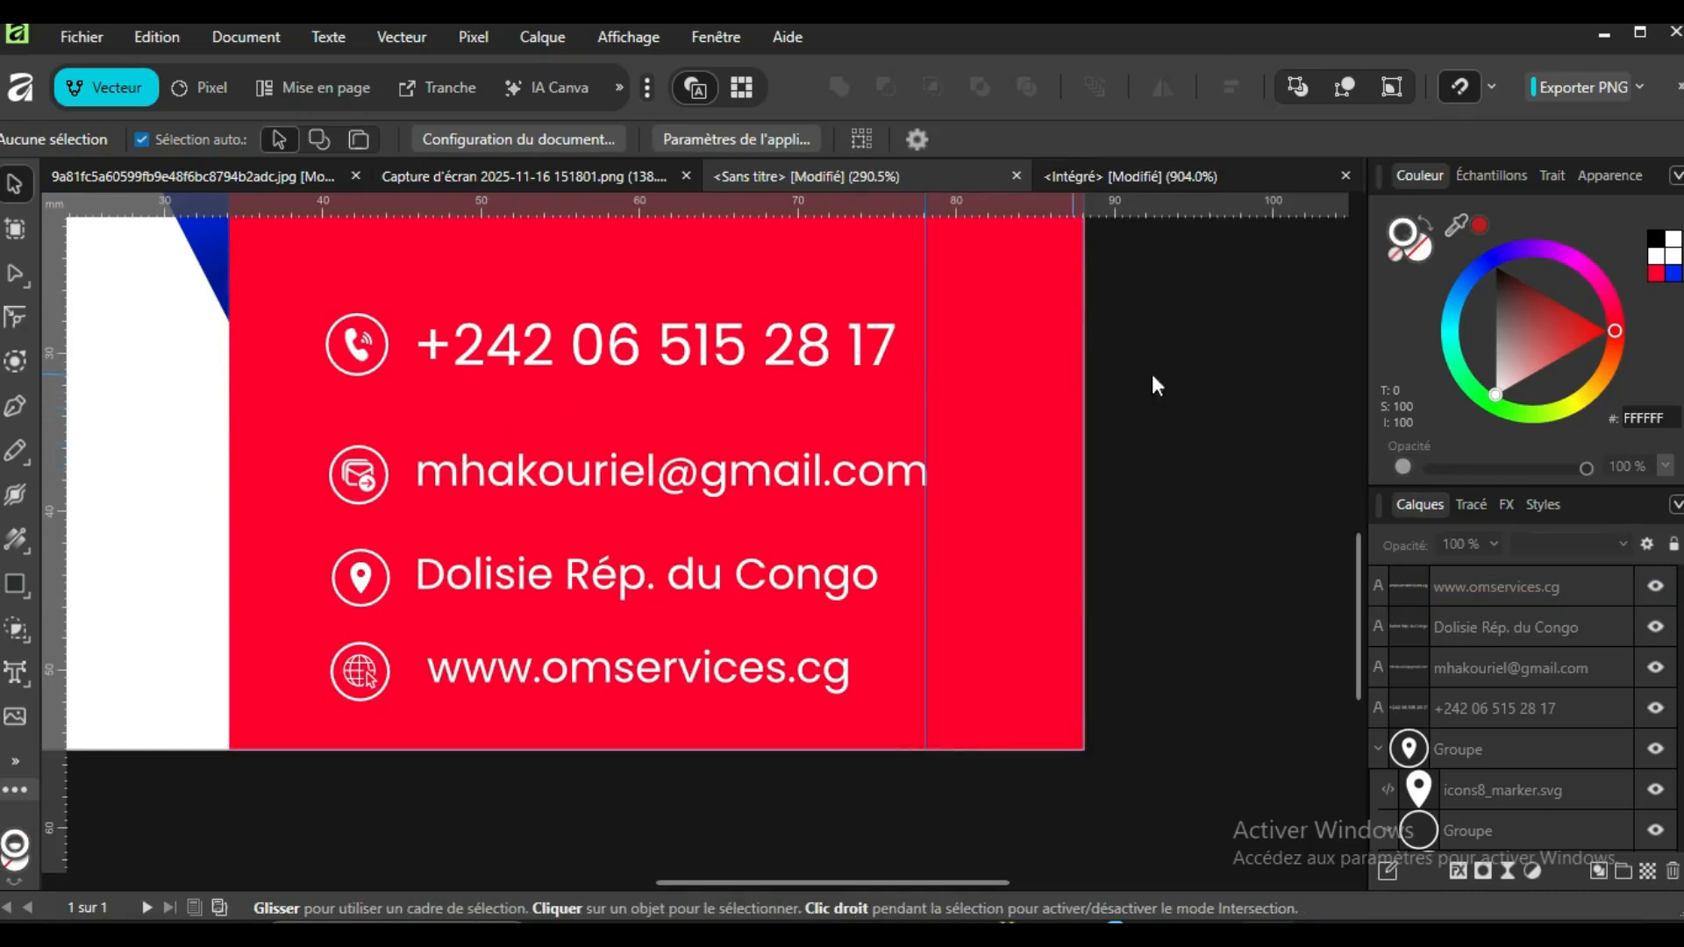
- Group the phone, e-mail and location icons each with its text line
click(877, 343)
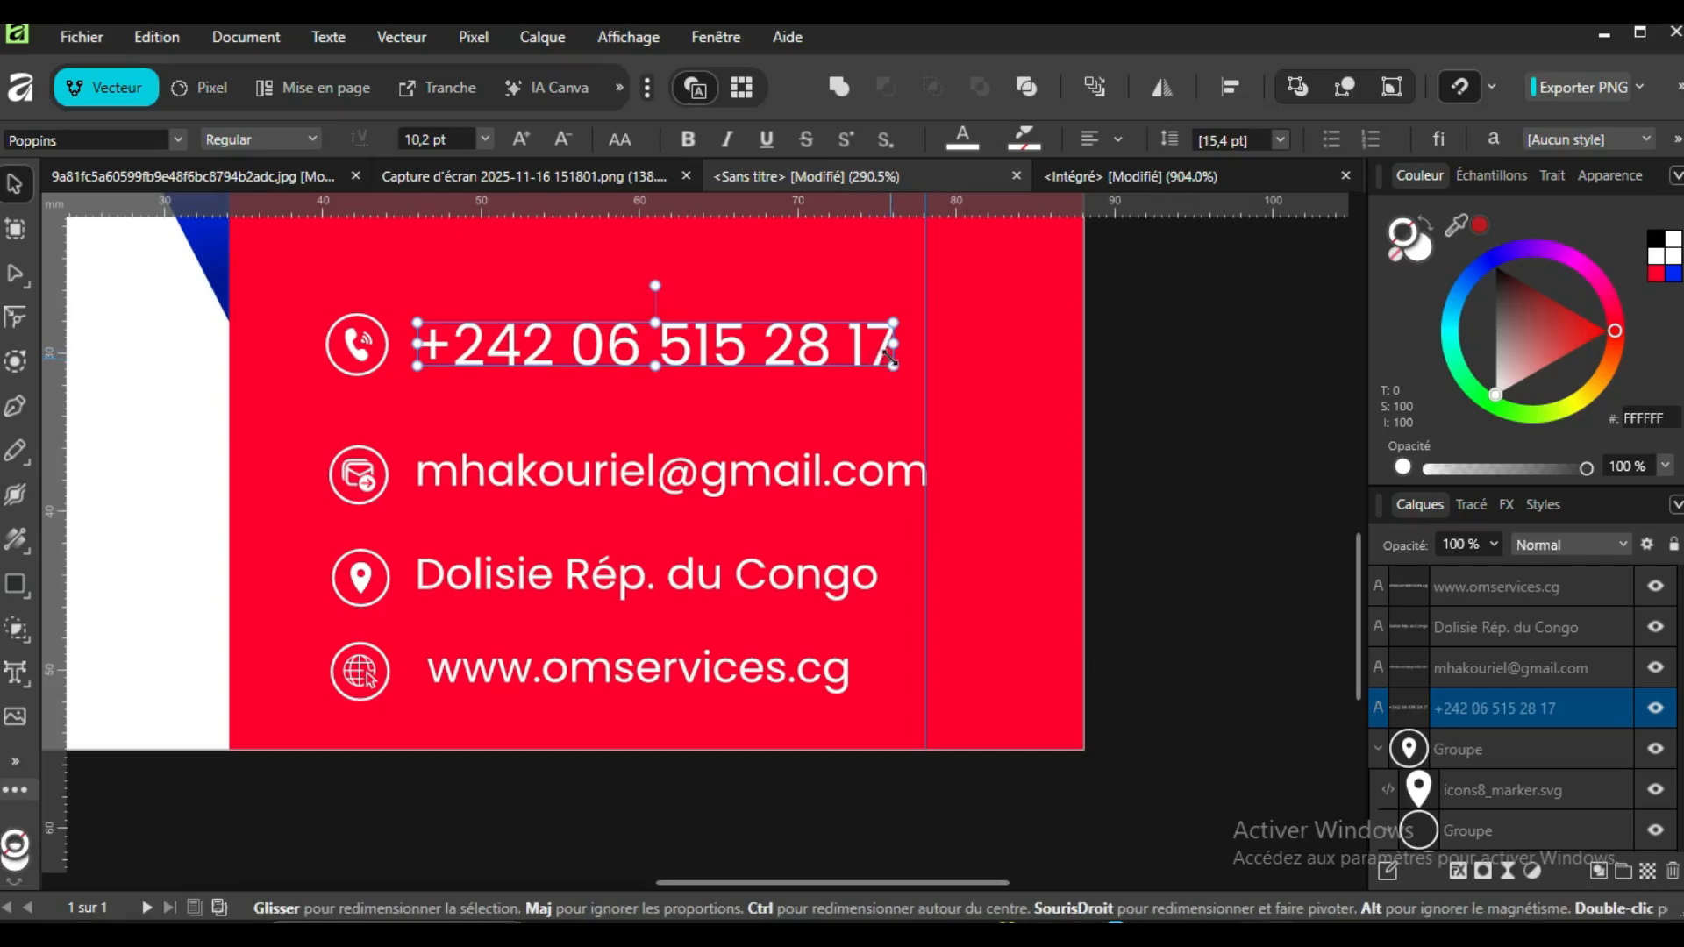
click(1173, 313)
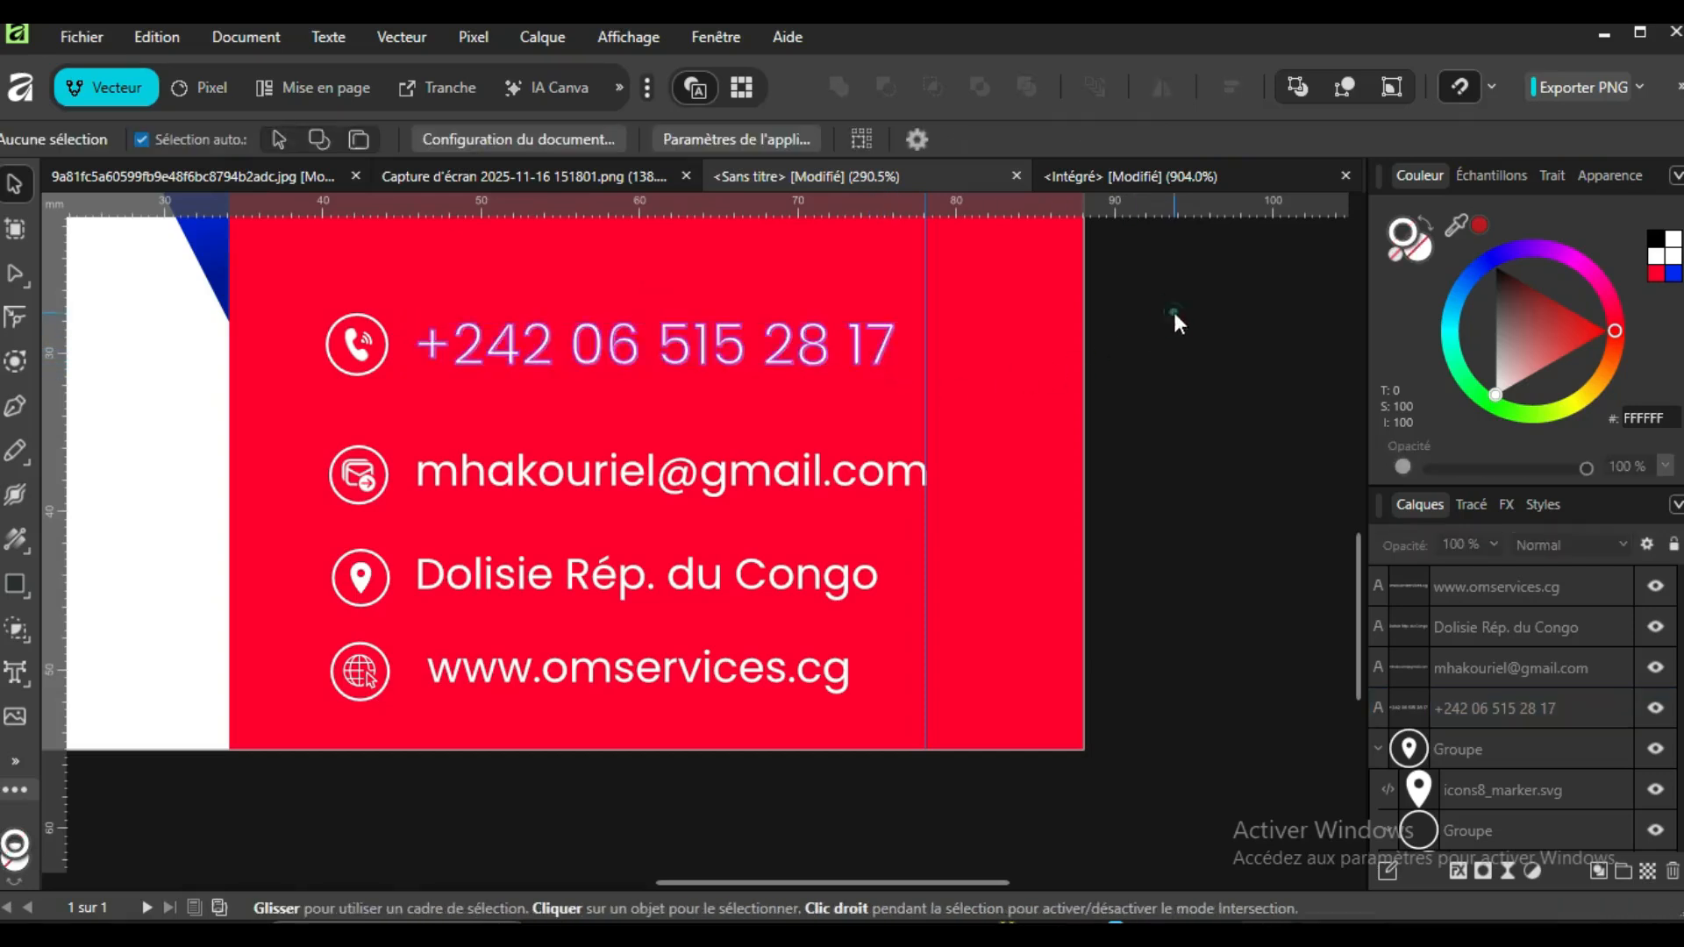
drag(1171, 273, 267, 406)
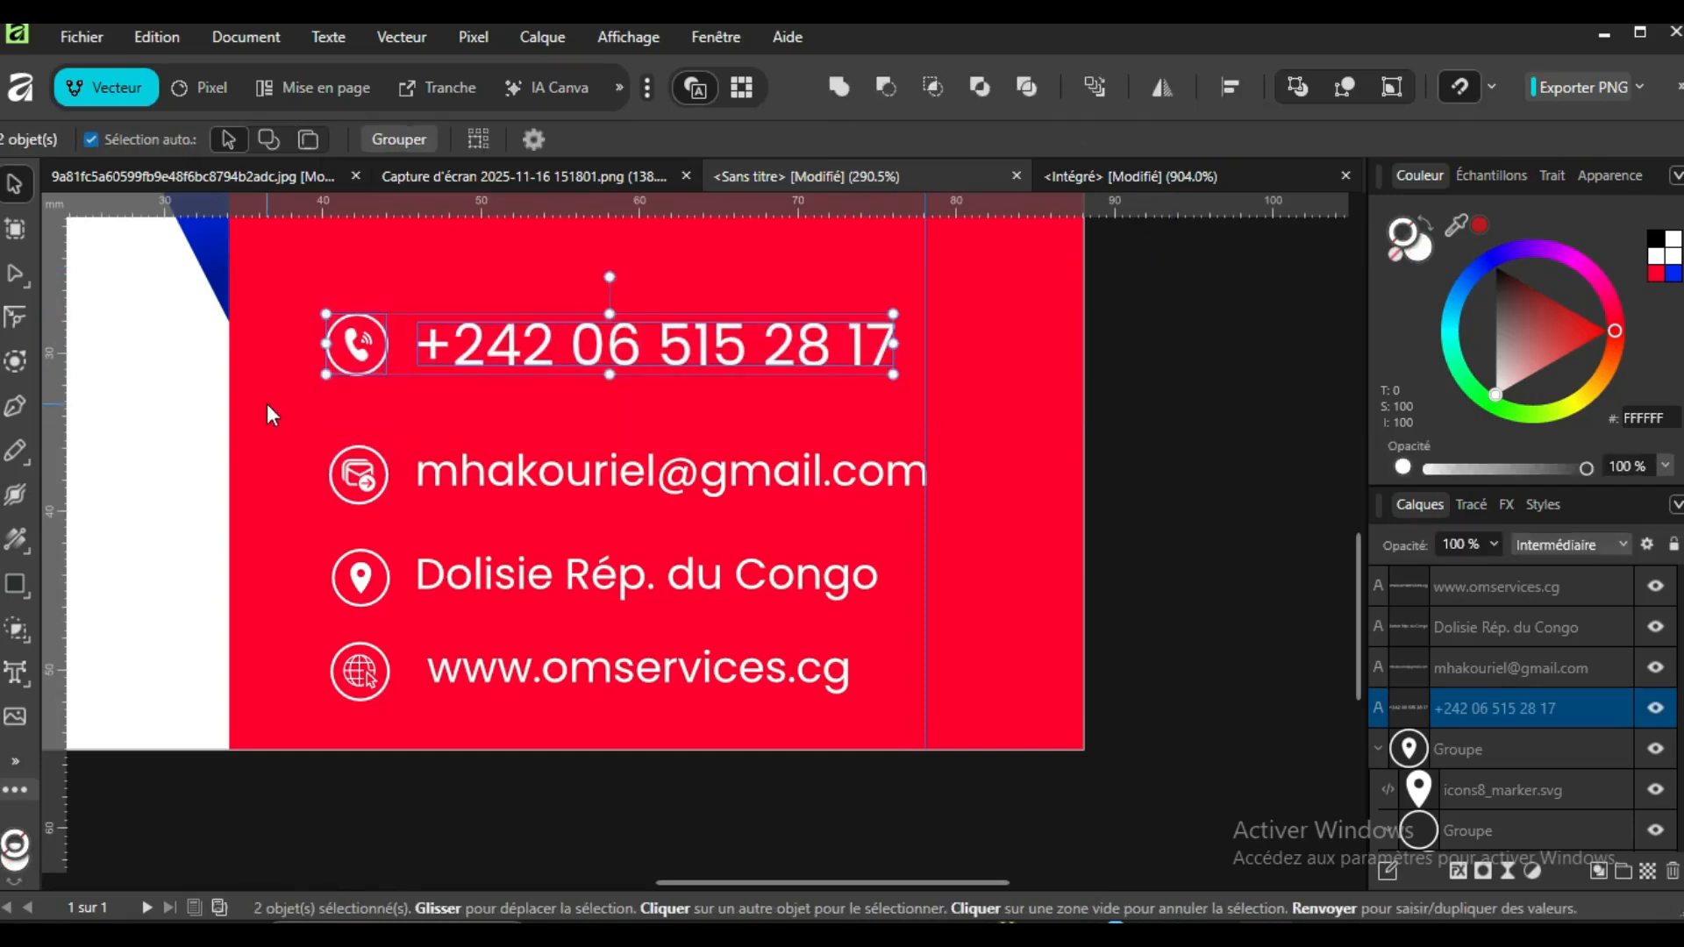
key(ctrl+g)
drag(1139, 413, 287, 523)
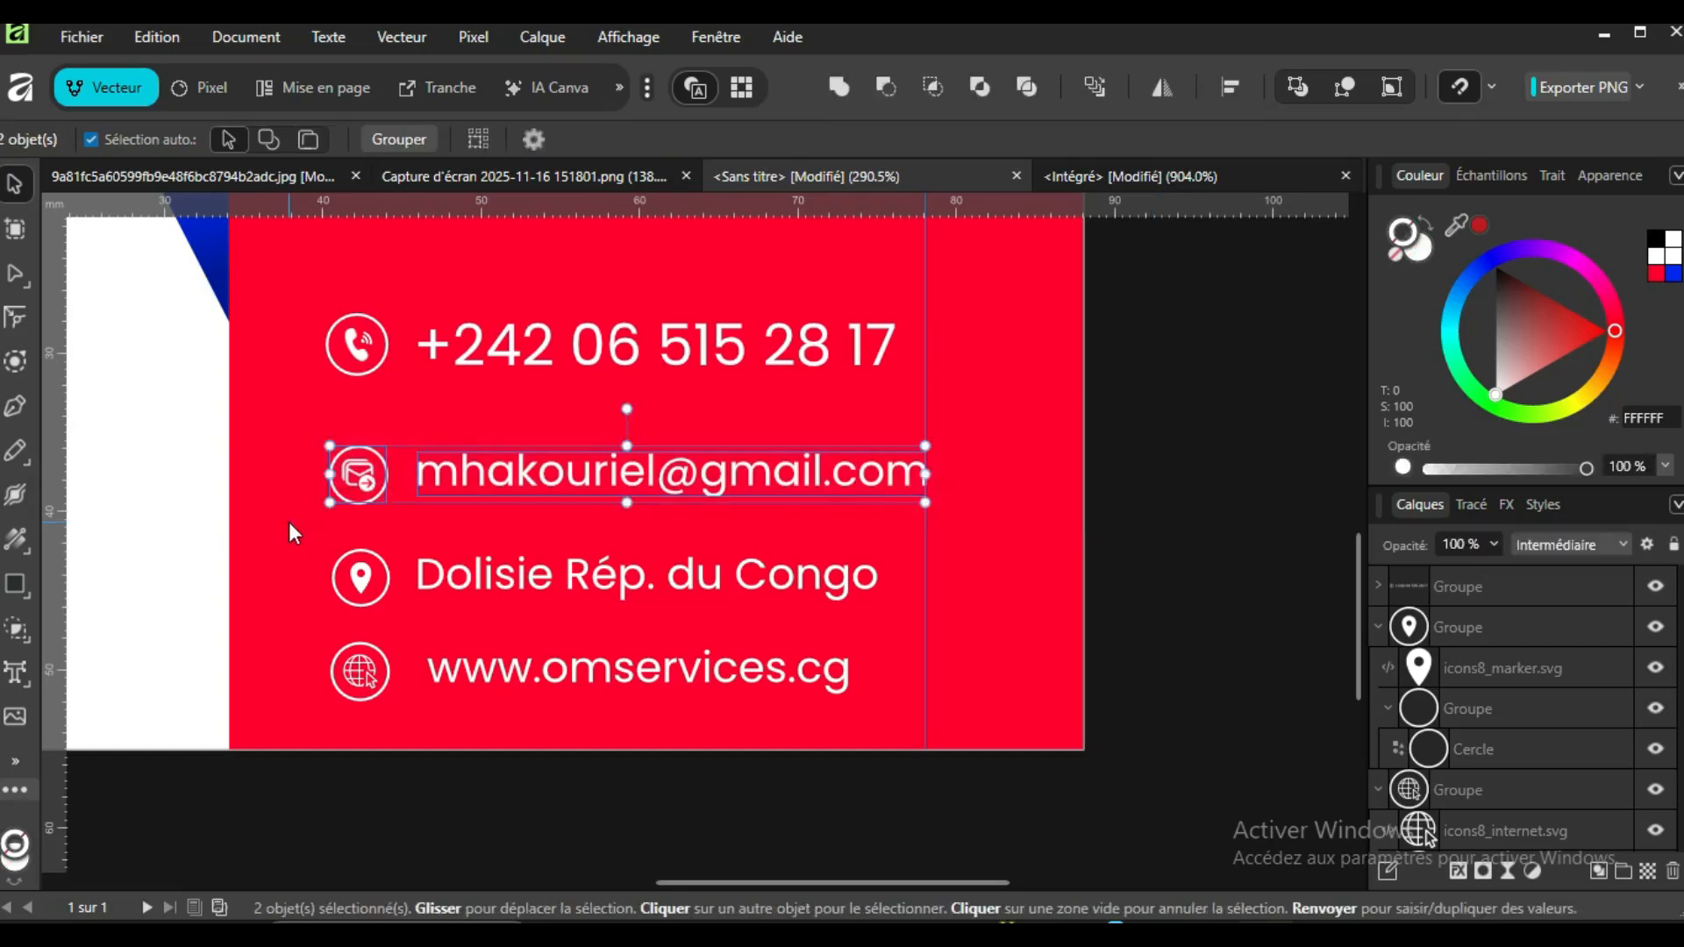
key(ctrl+g)
drag(1125, 517, 302, 637)
key(ctrl+g)
- Centre the globe icon vertically on the website text and group the pair
scroll(665, 646, down, 1)
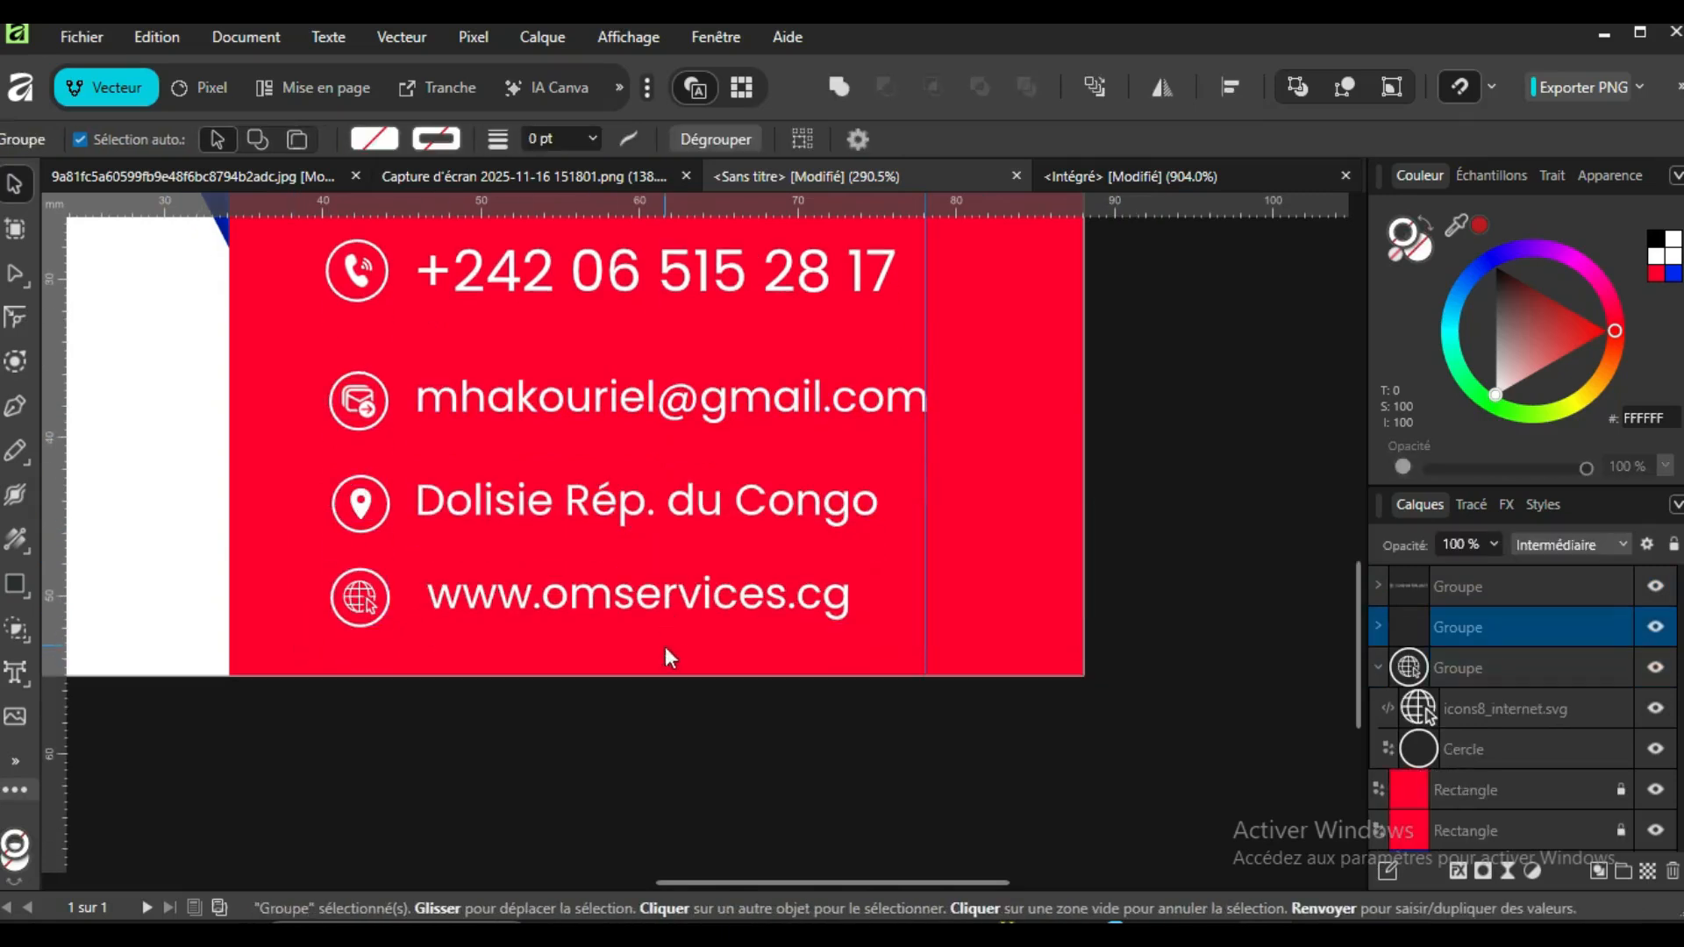
drag(1123, 562, 258, 680)
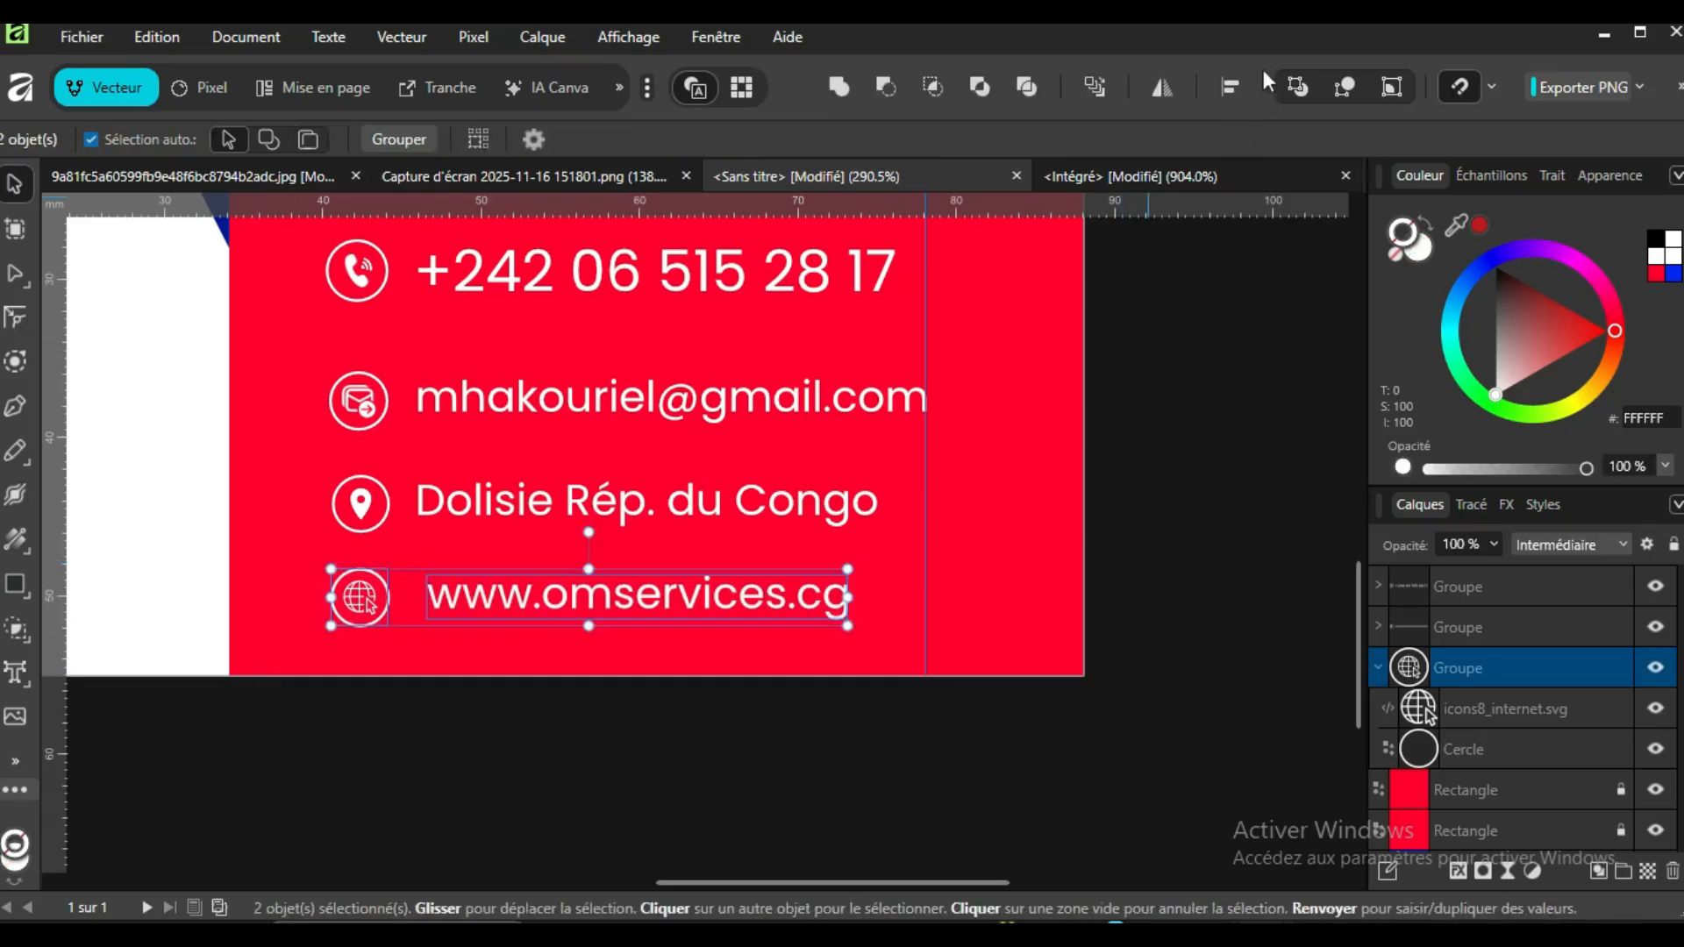
click(1230, 87)
click(1333, 294)
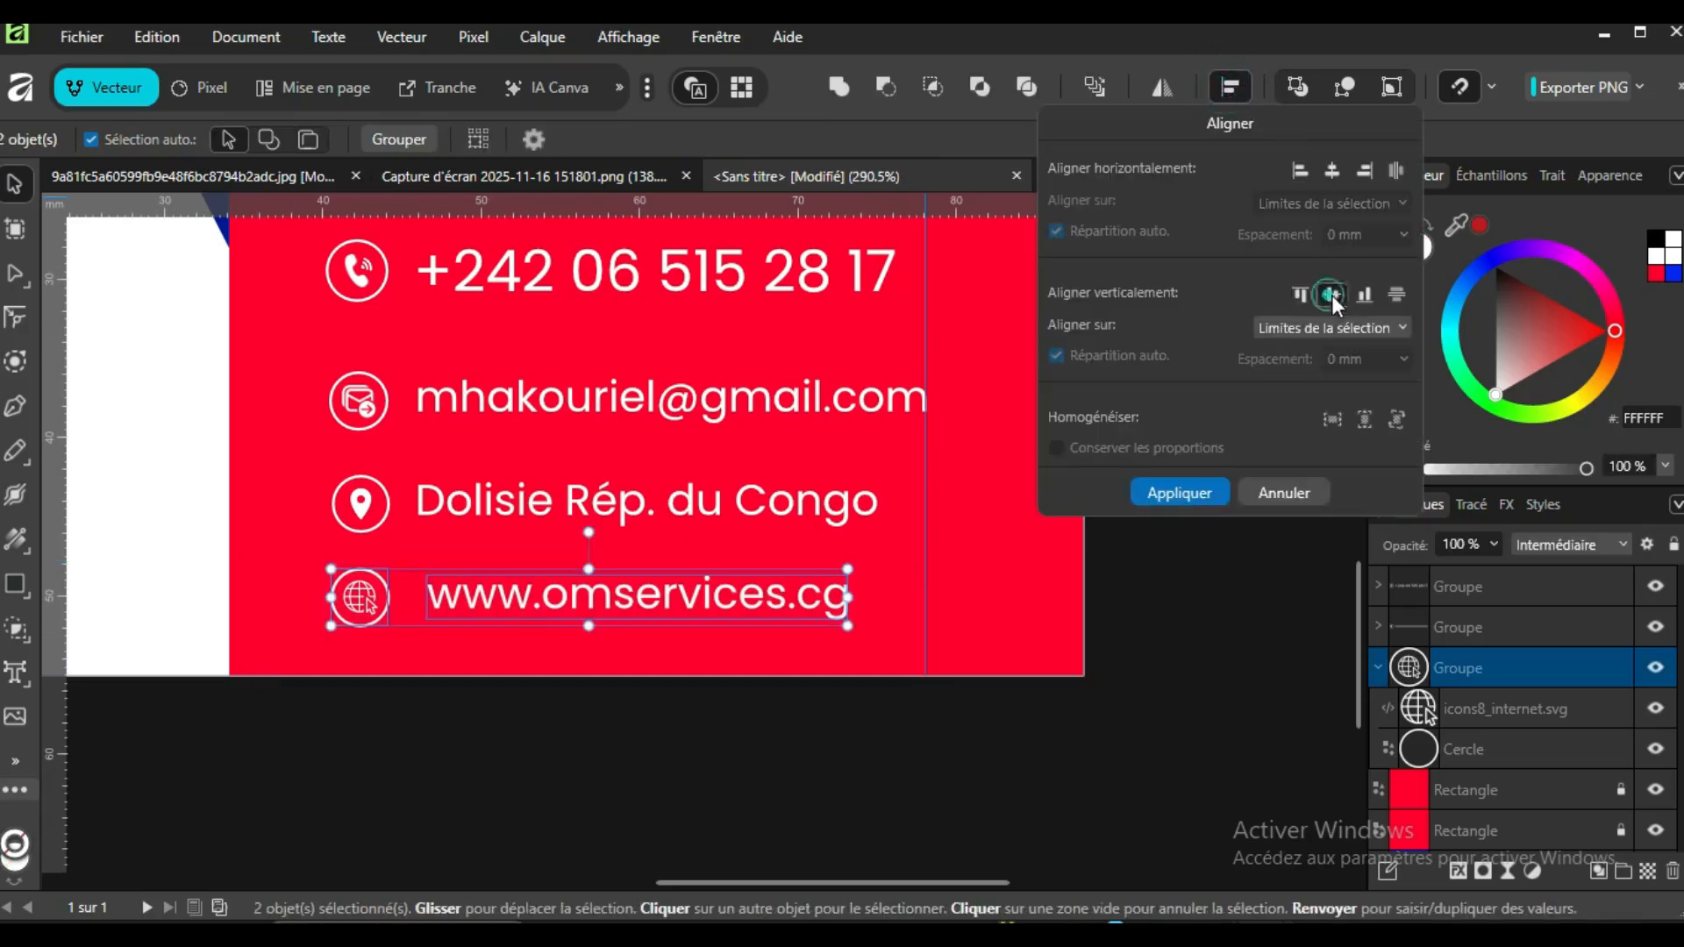
click(1209, 498)
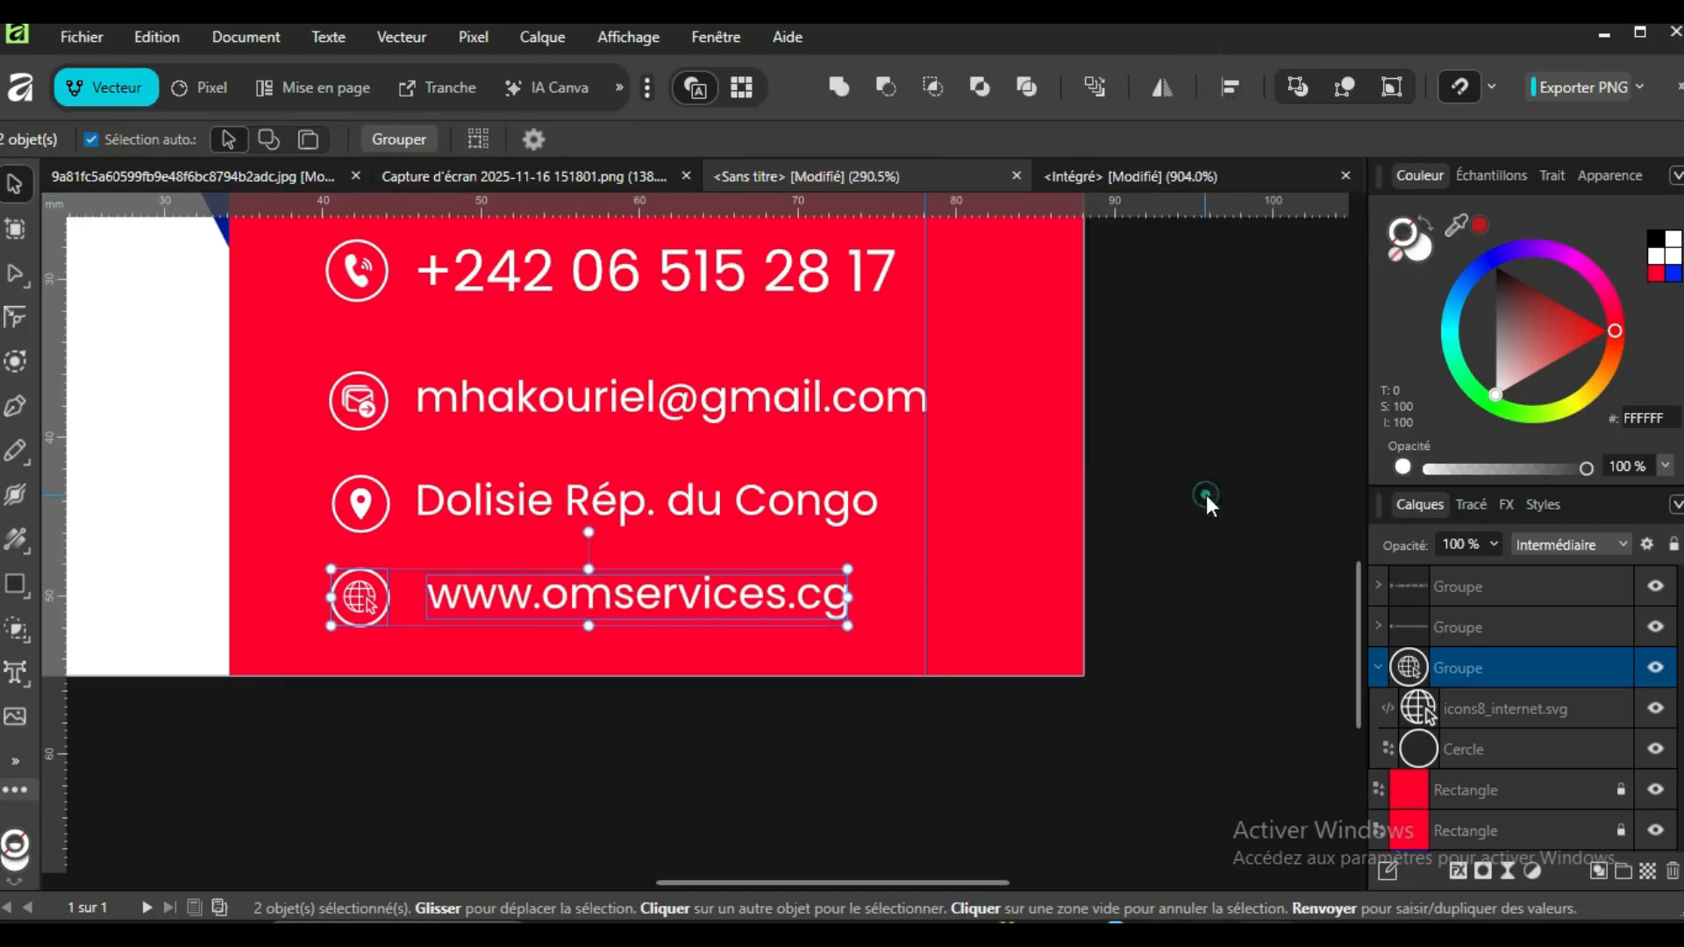
key(ctrl+g)
scroll(1288, 540, up, 2)
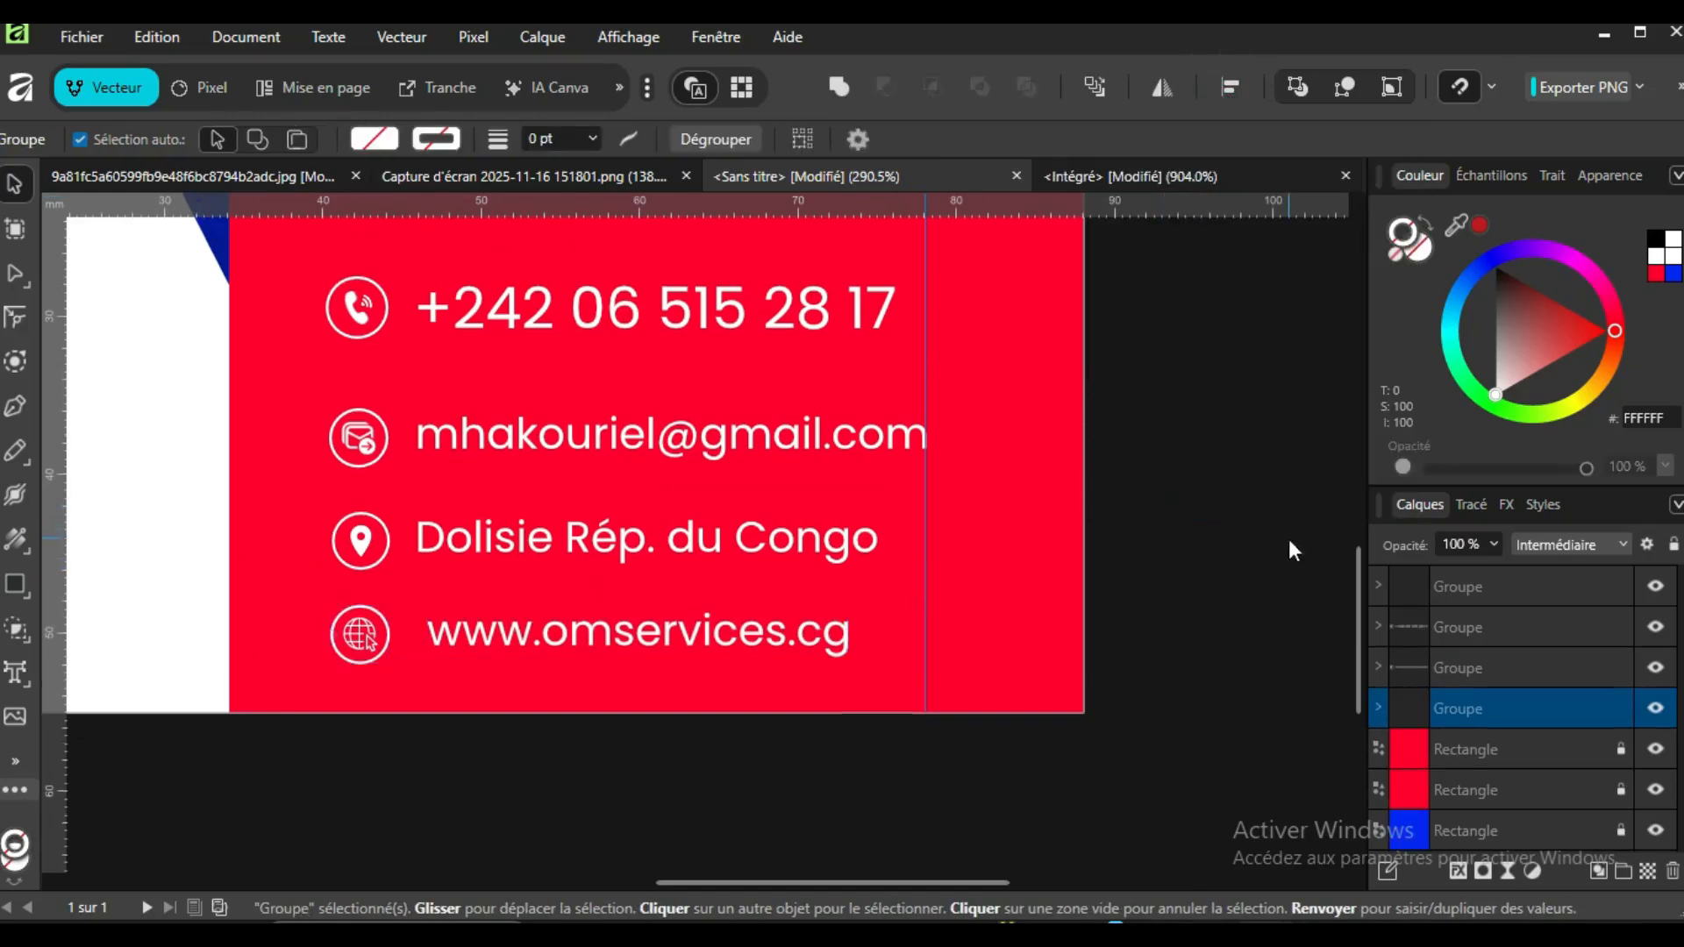
drag(1165, 250, 282, 794)
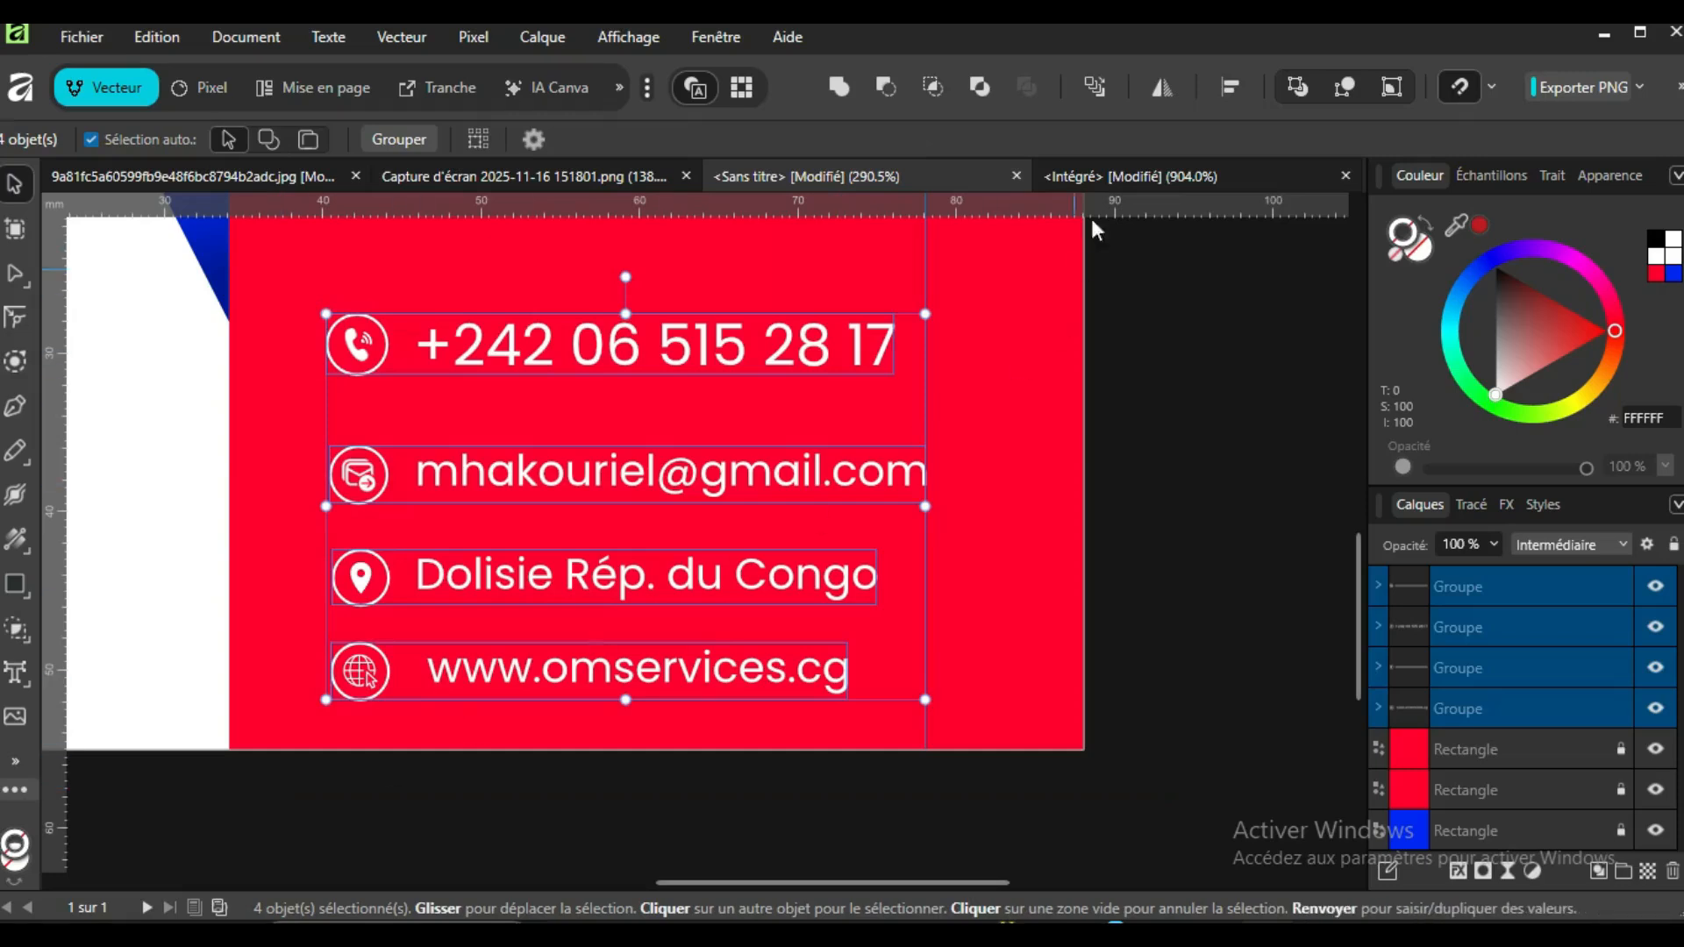
- Distribute the four contact rows evenly top to bottom and align their left edges
click(1231, 86)
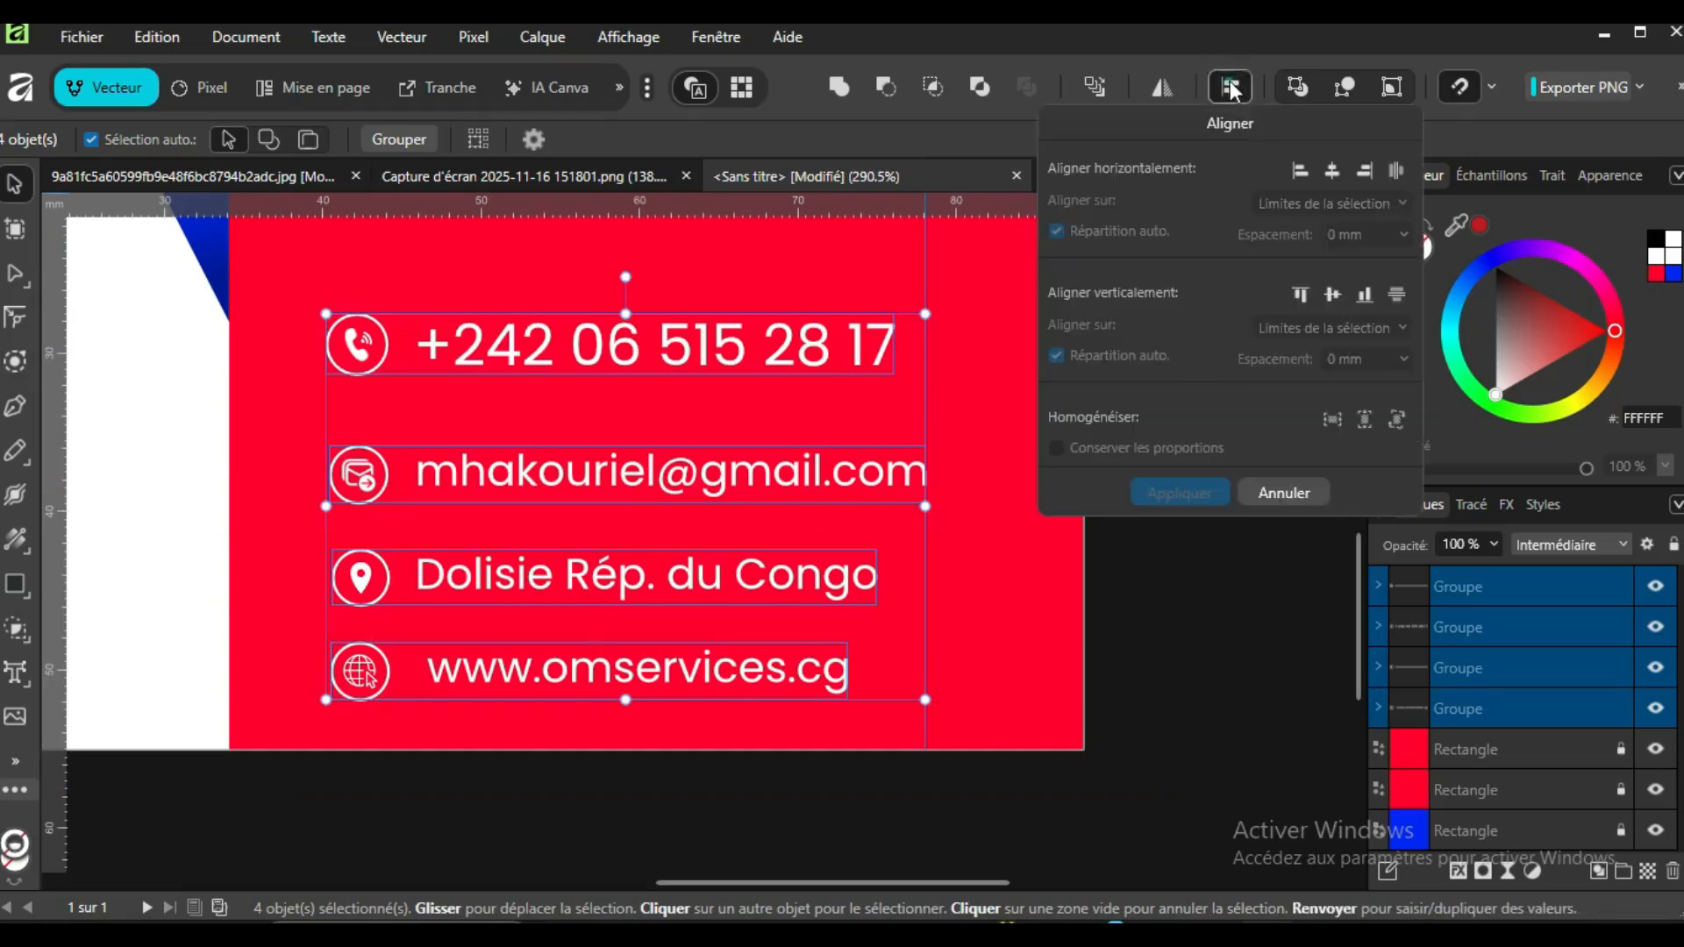
click(1398, 299)
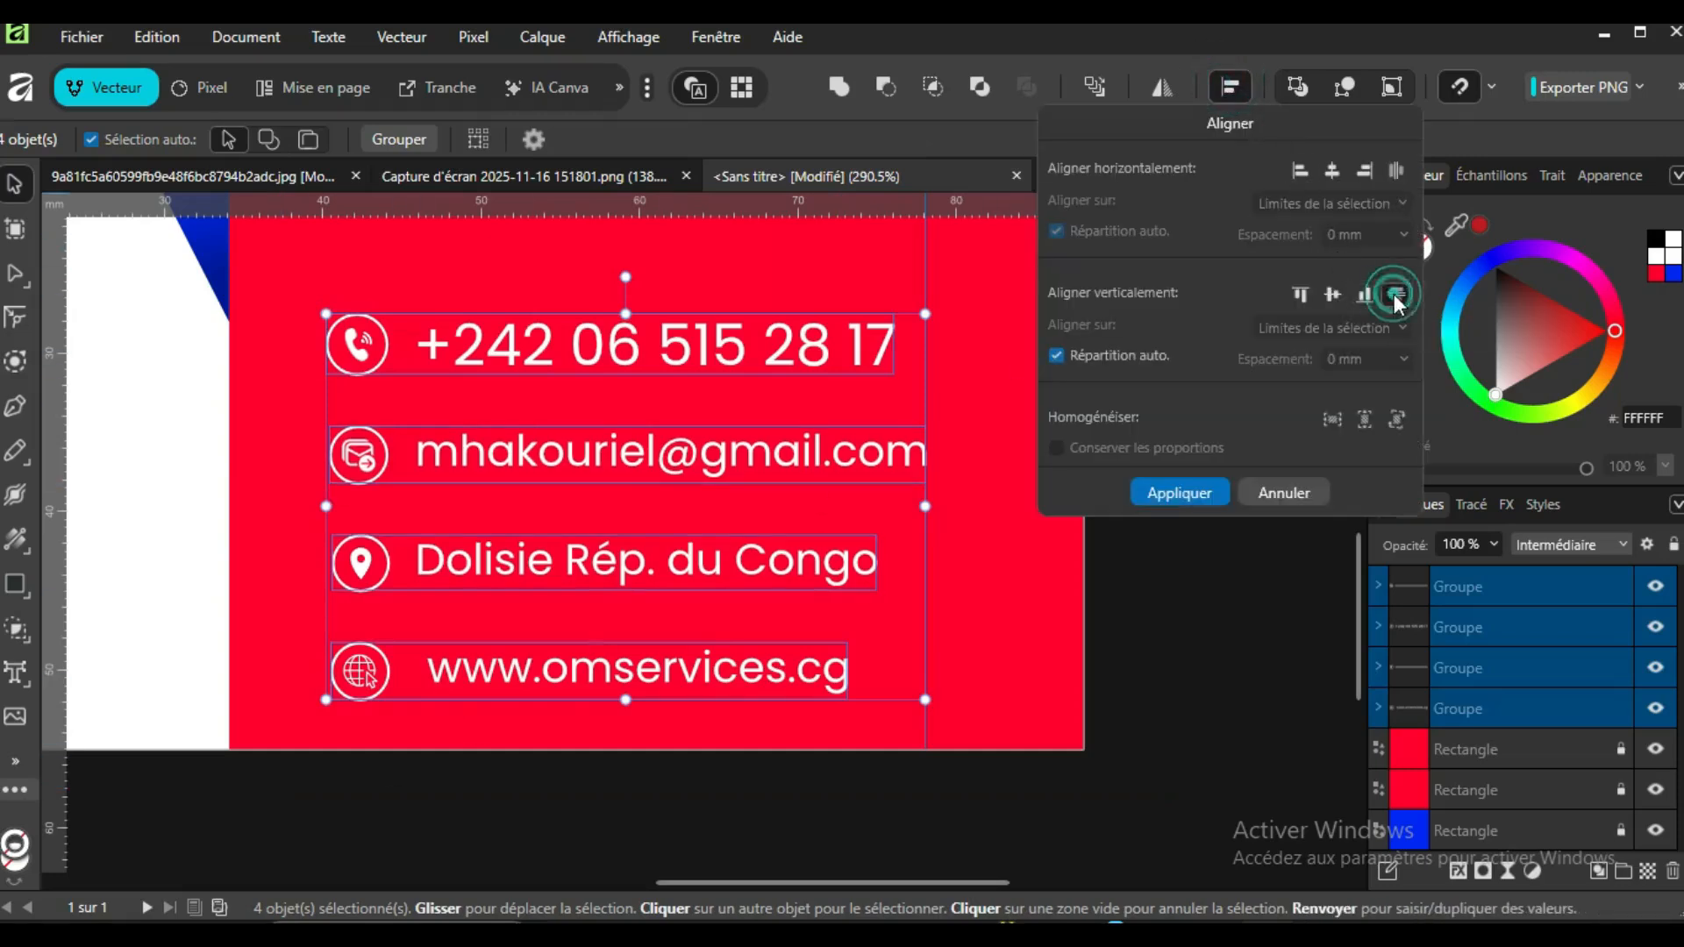
click(1302, 171)
click(1256, 675)
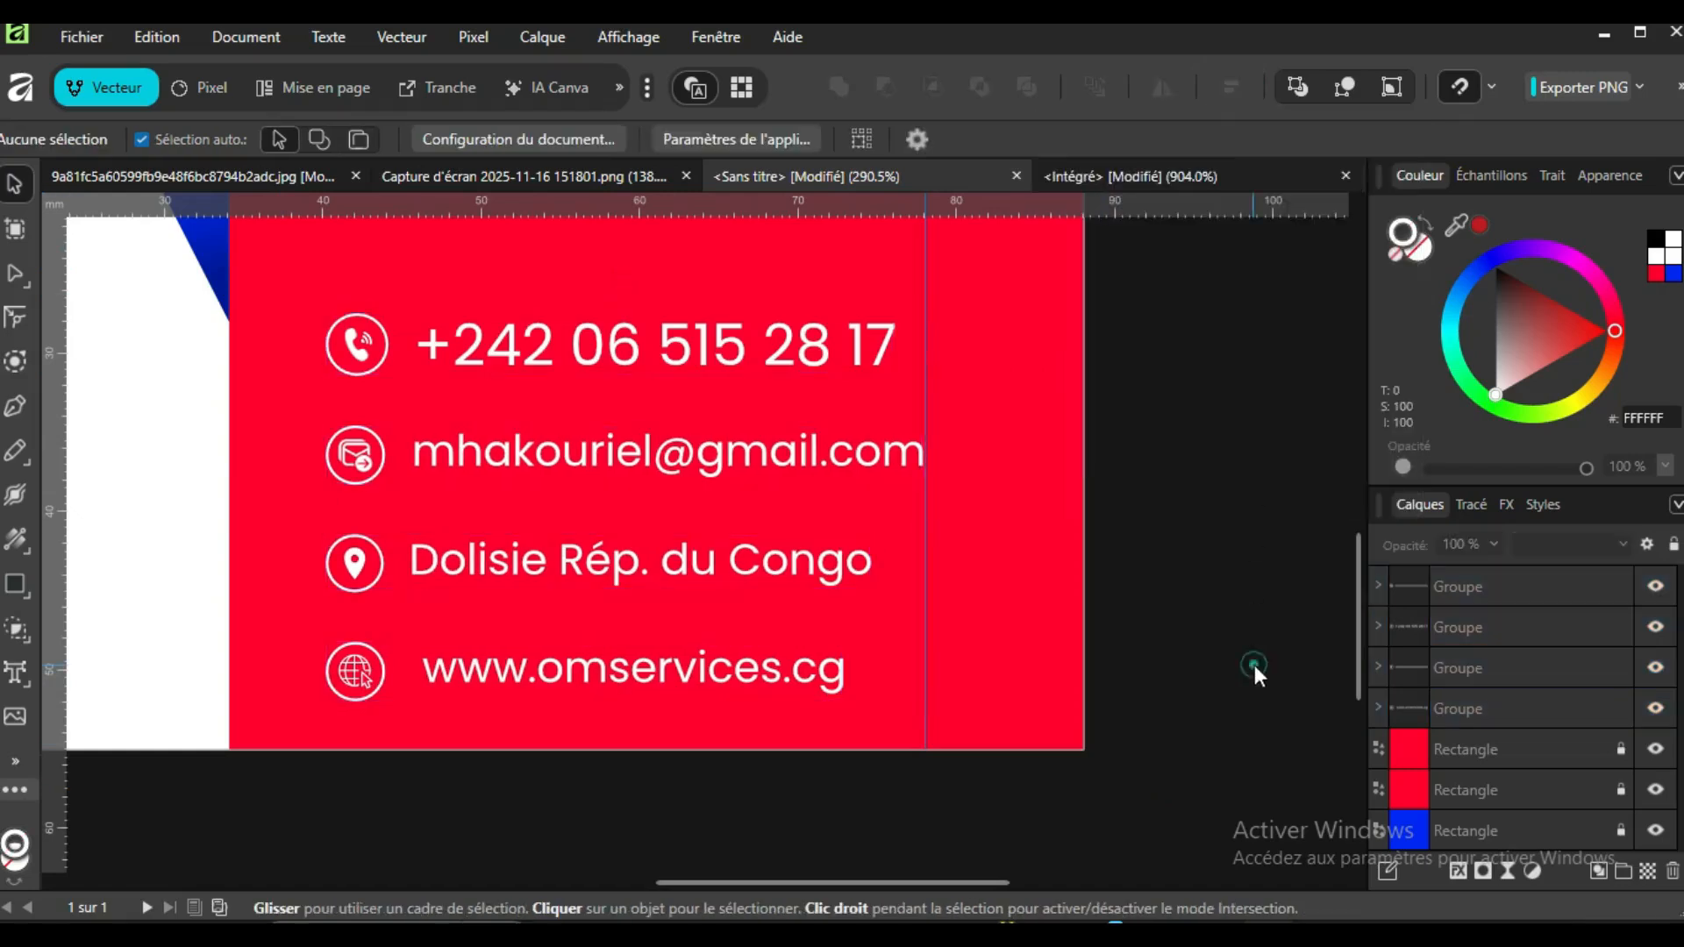
- Move the contact block slightly up the red panel
scroll(921, 627, up, 2)
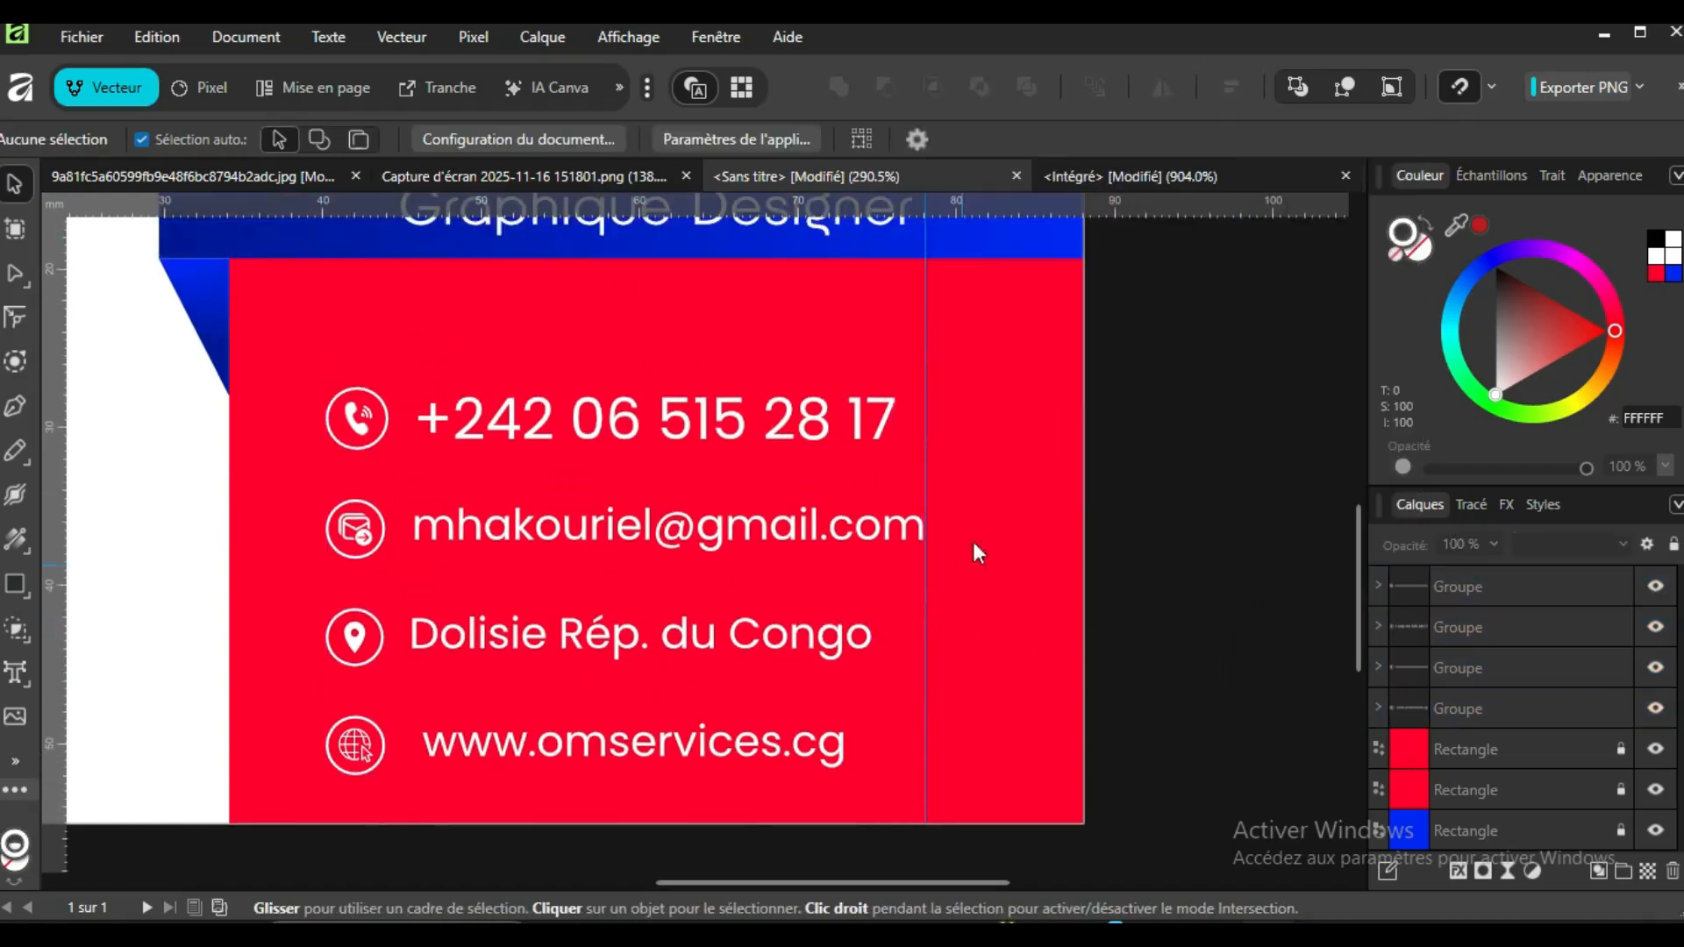
drag(1148, 391, 245, 839)
drag(562, 604, 574, 560)
click(1253, 453)
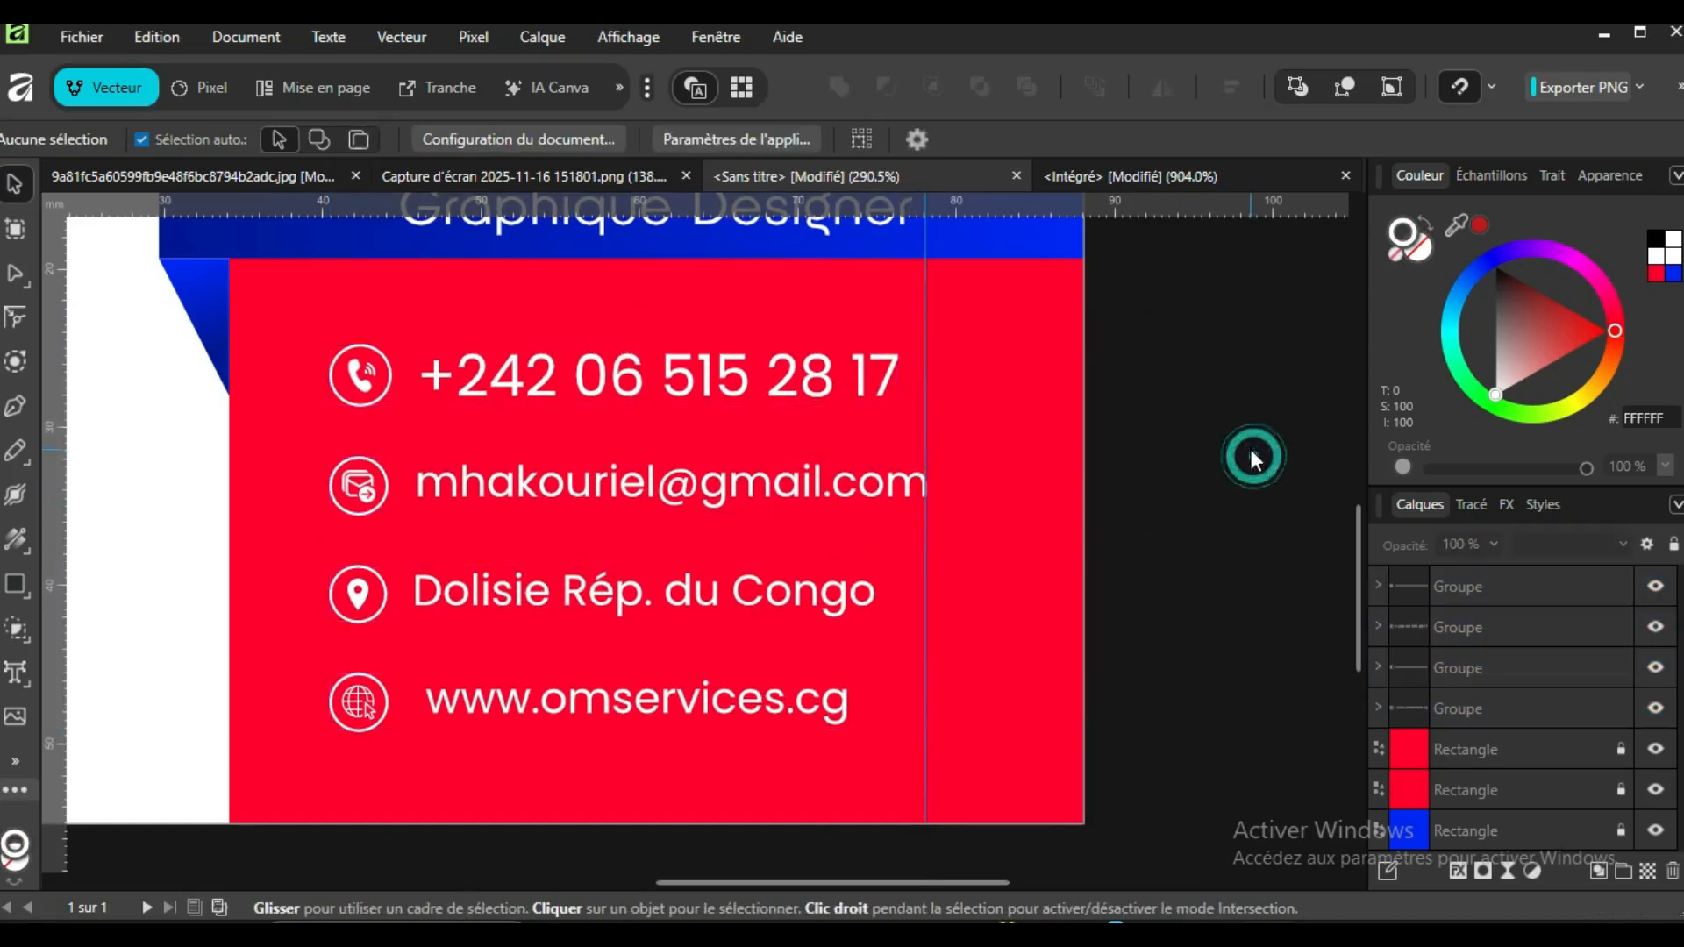
scroll(1251, 449, down, 2)
scroll(1251, 456, down, 1)
scroll(1251, 456, up, 1)
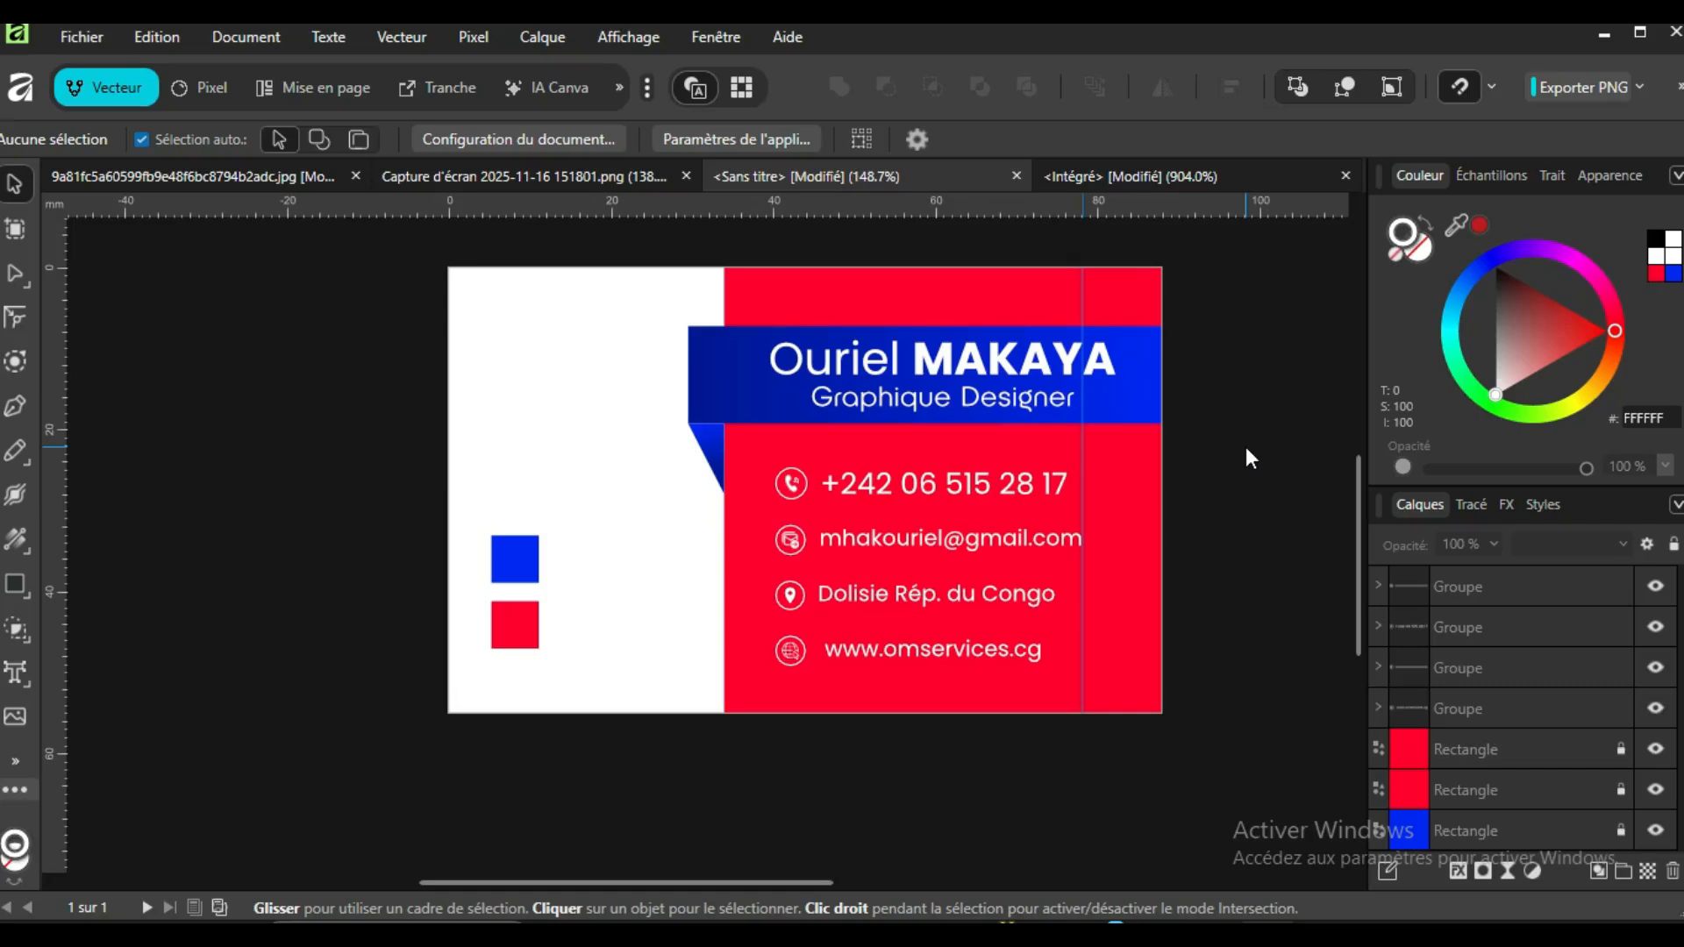
- Unlock the small blue and red square layers and select the red square
drag(370, 490, 569, 671)
click(1477, 832)
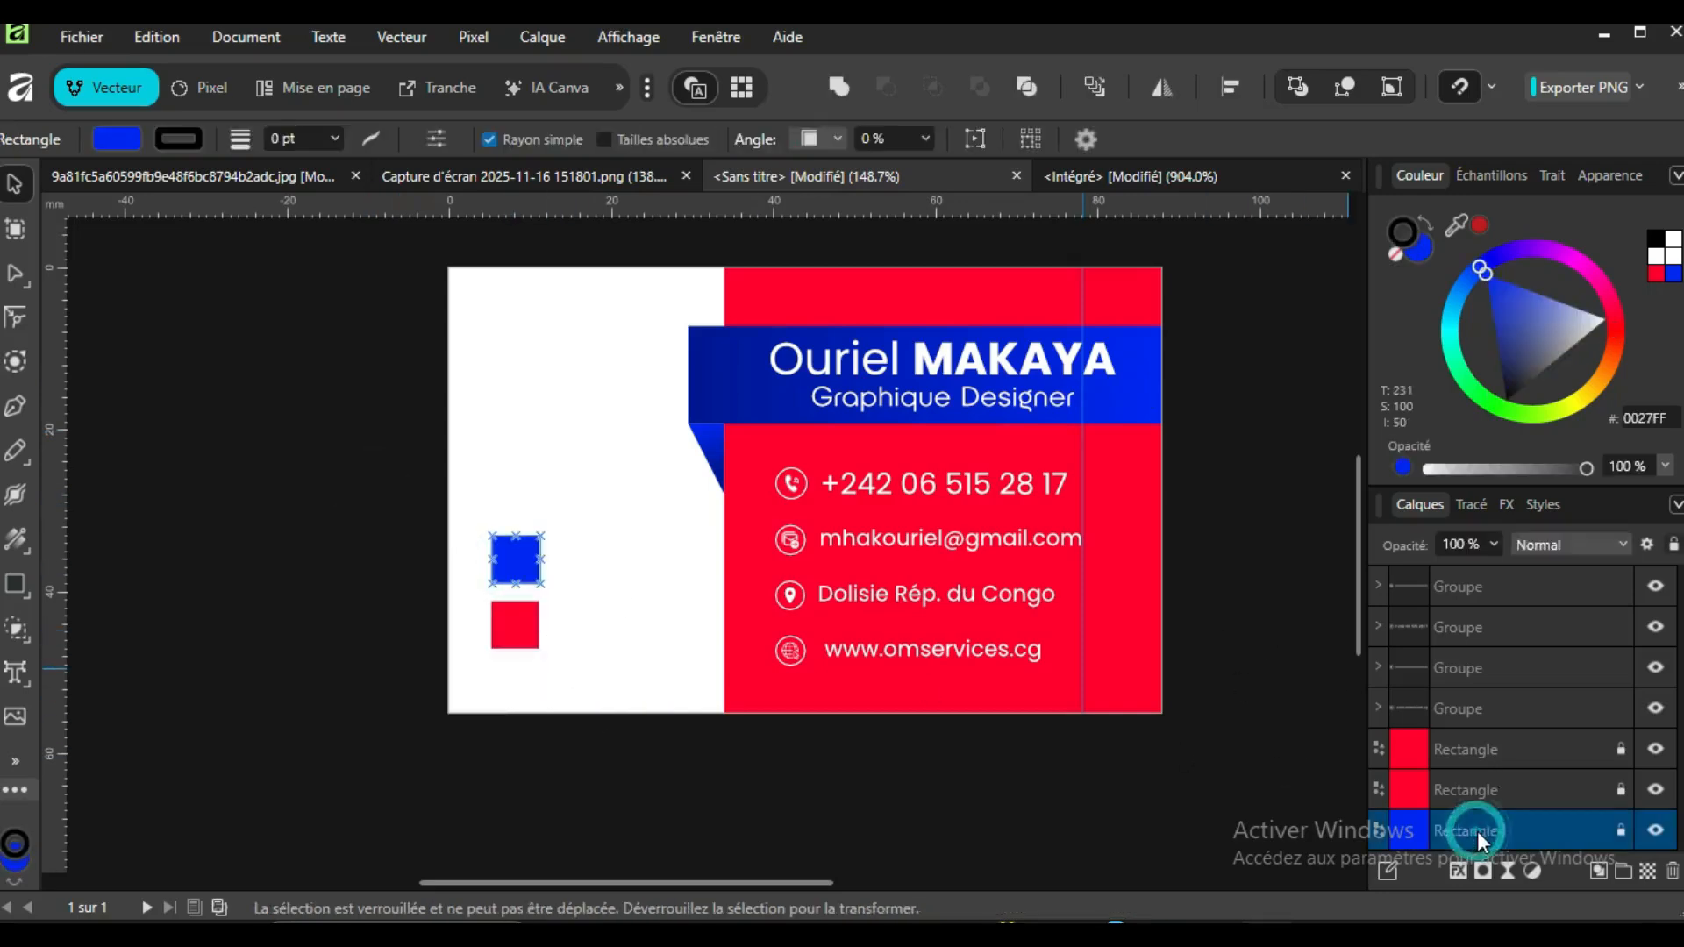
click(1622, 832)
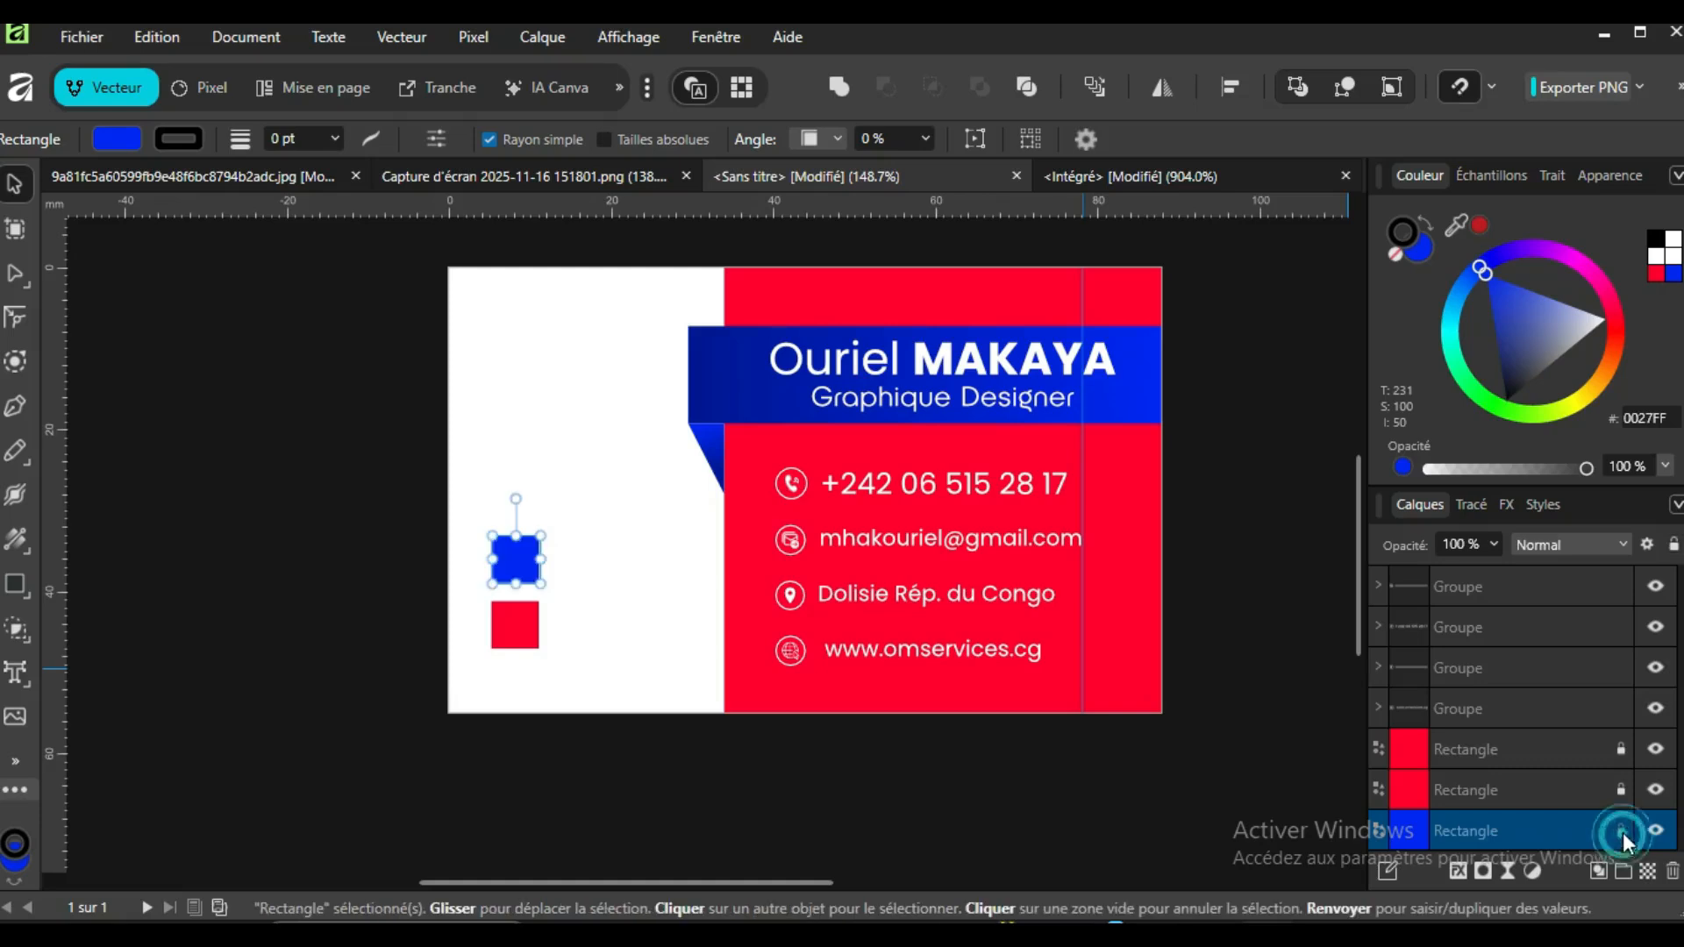
click(1625, 786)
click(1655, 789)
click(1655, 789)
click(1654, 749)
click(1654, 749)
click(1557, 789)
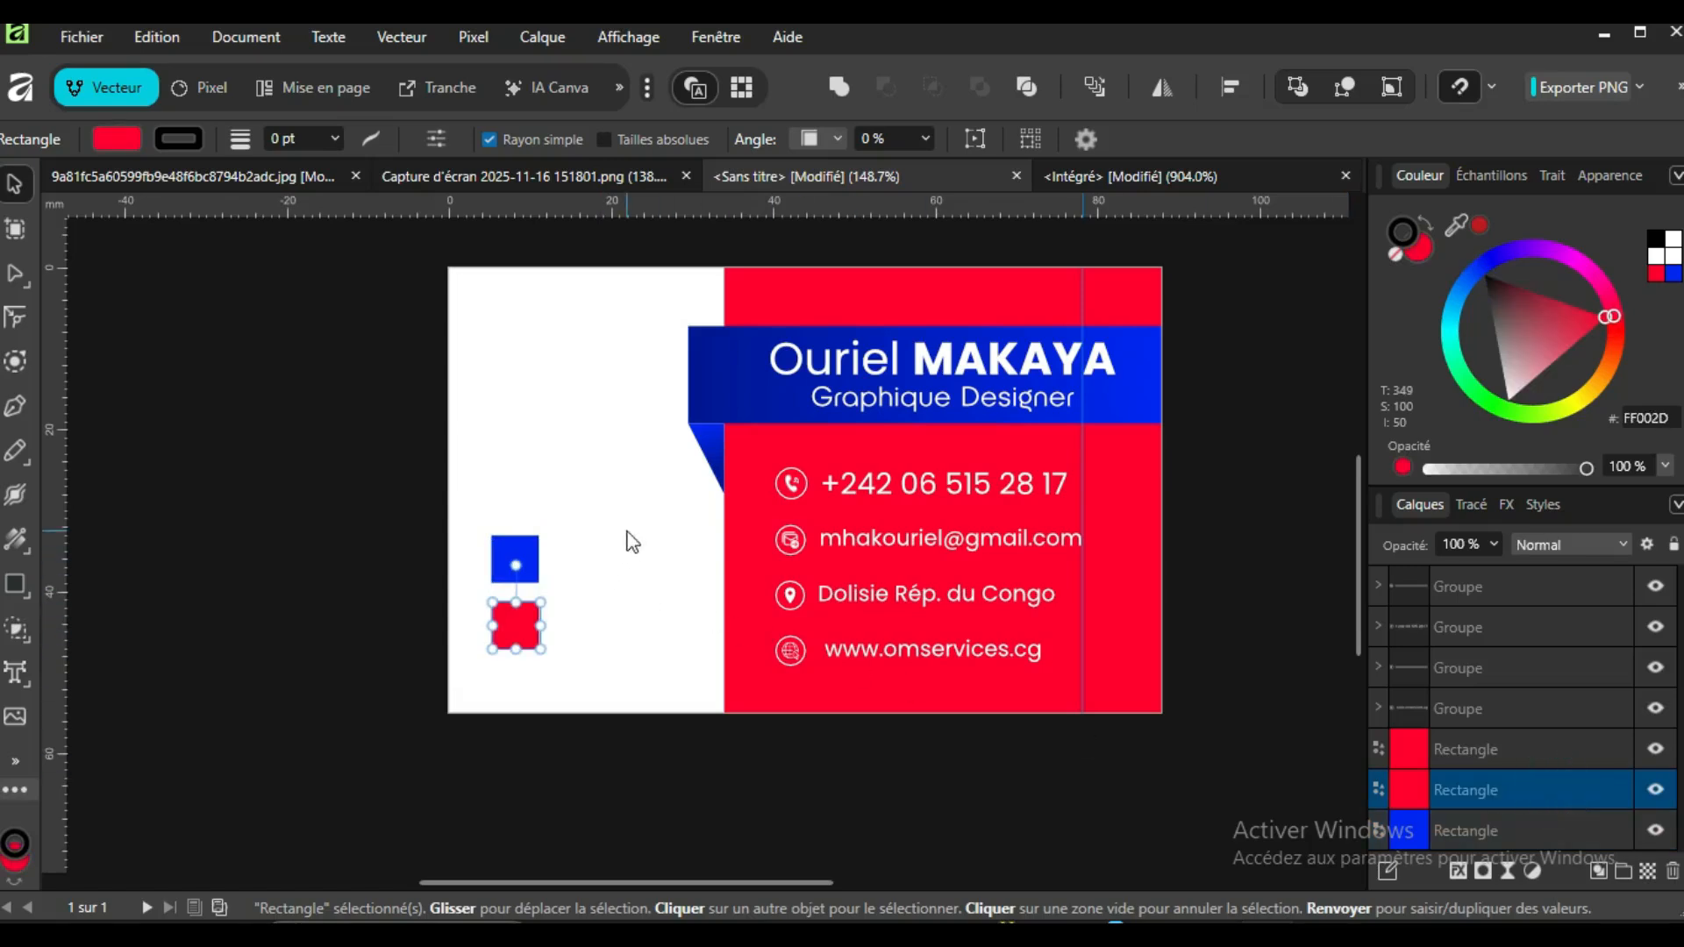
scroll(515, 537, up, 3)
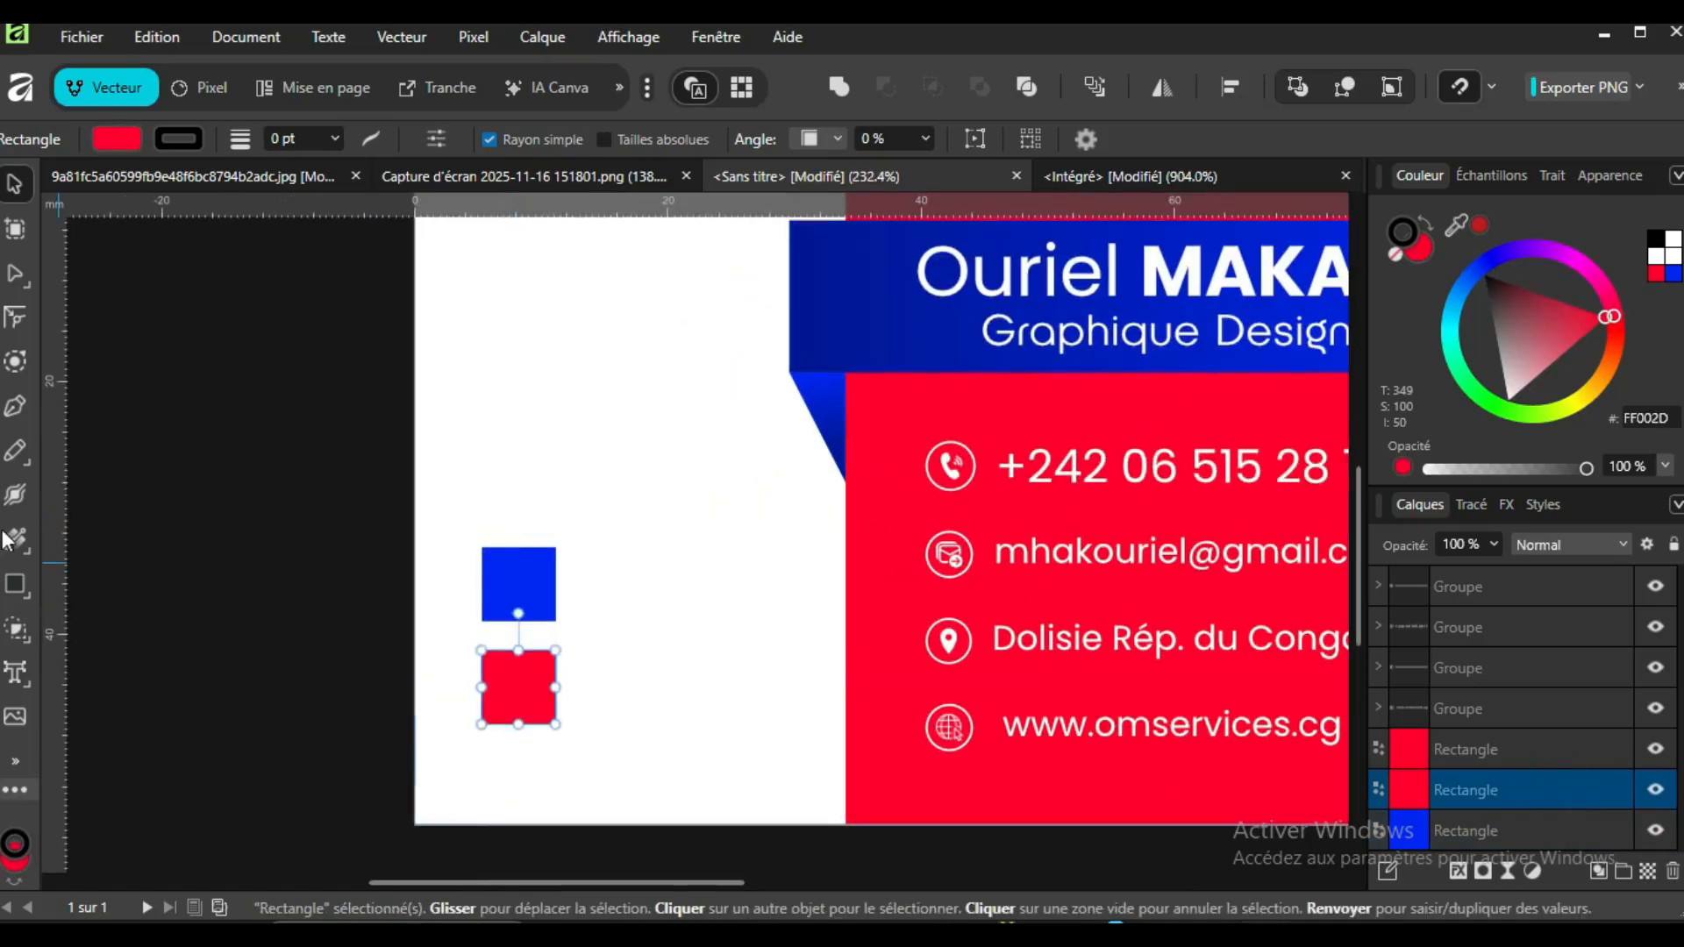
click(15, 685)
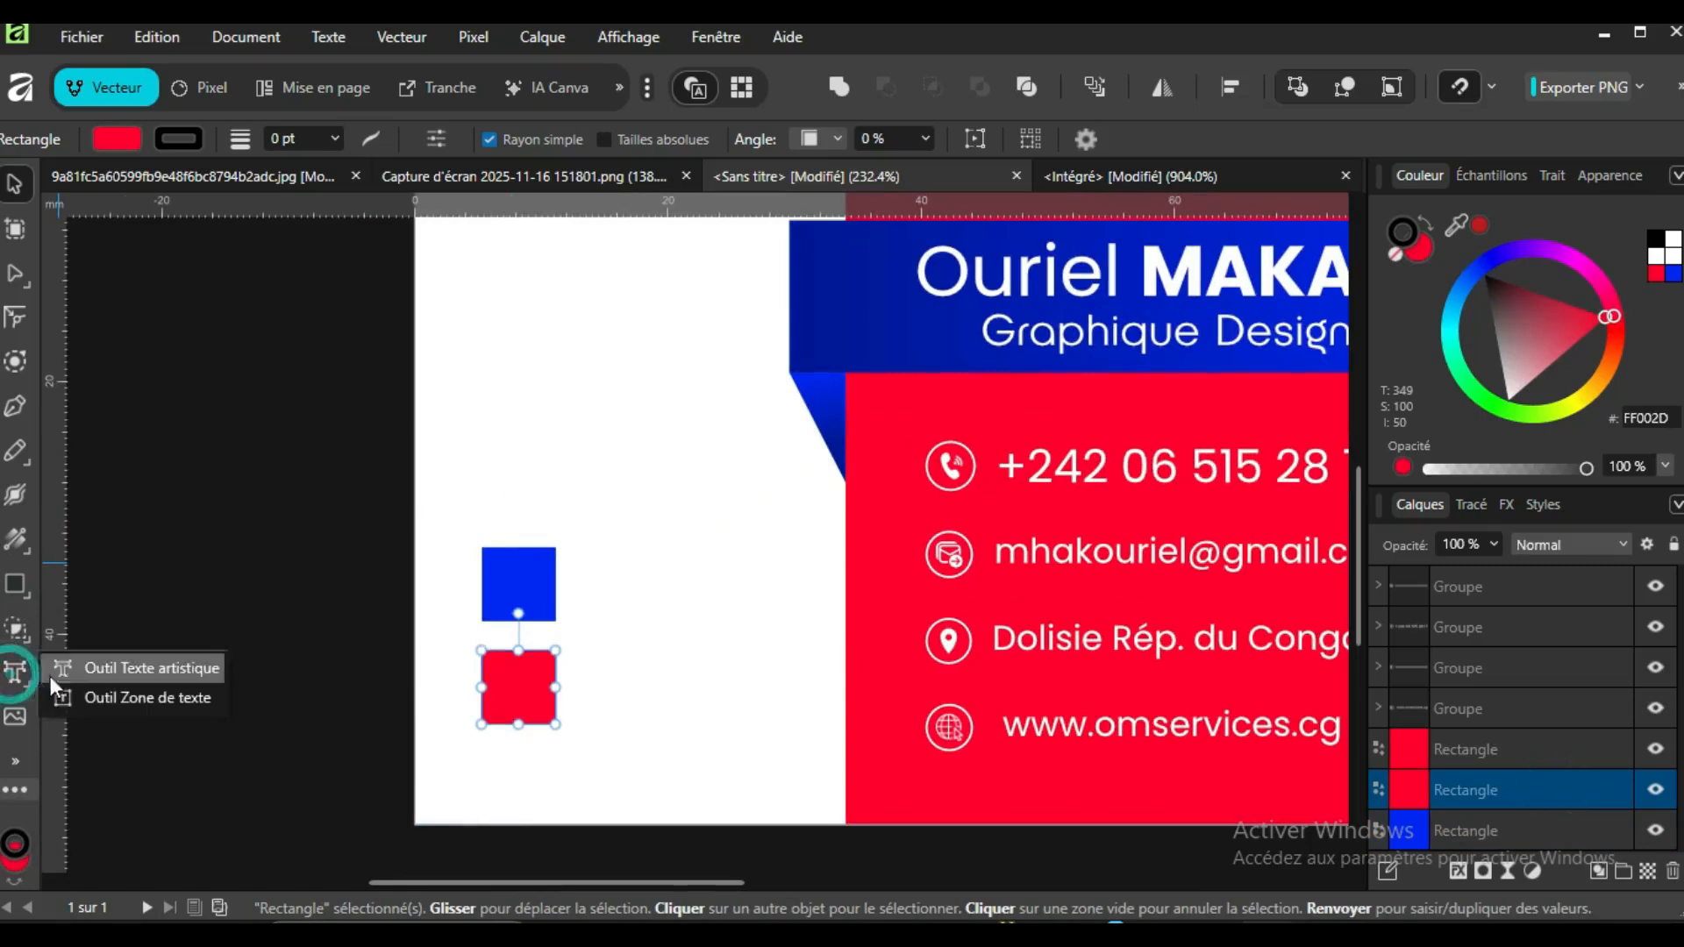
- Add an 'OM Services' artistic text line above the small squares
click(96, 693)
drag(455, 426, 557, 487)
text(OM S)
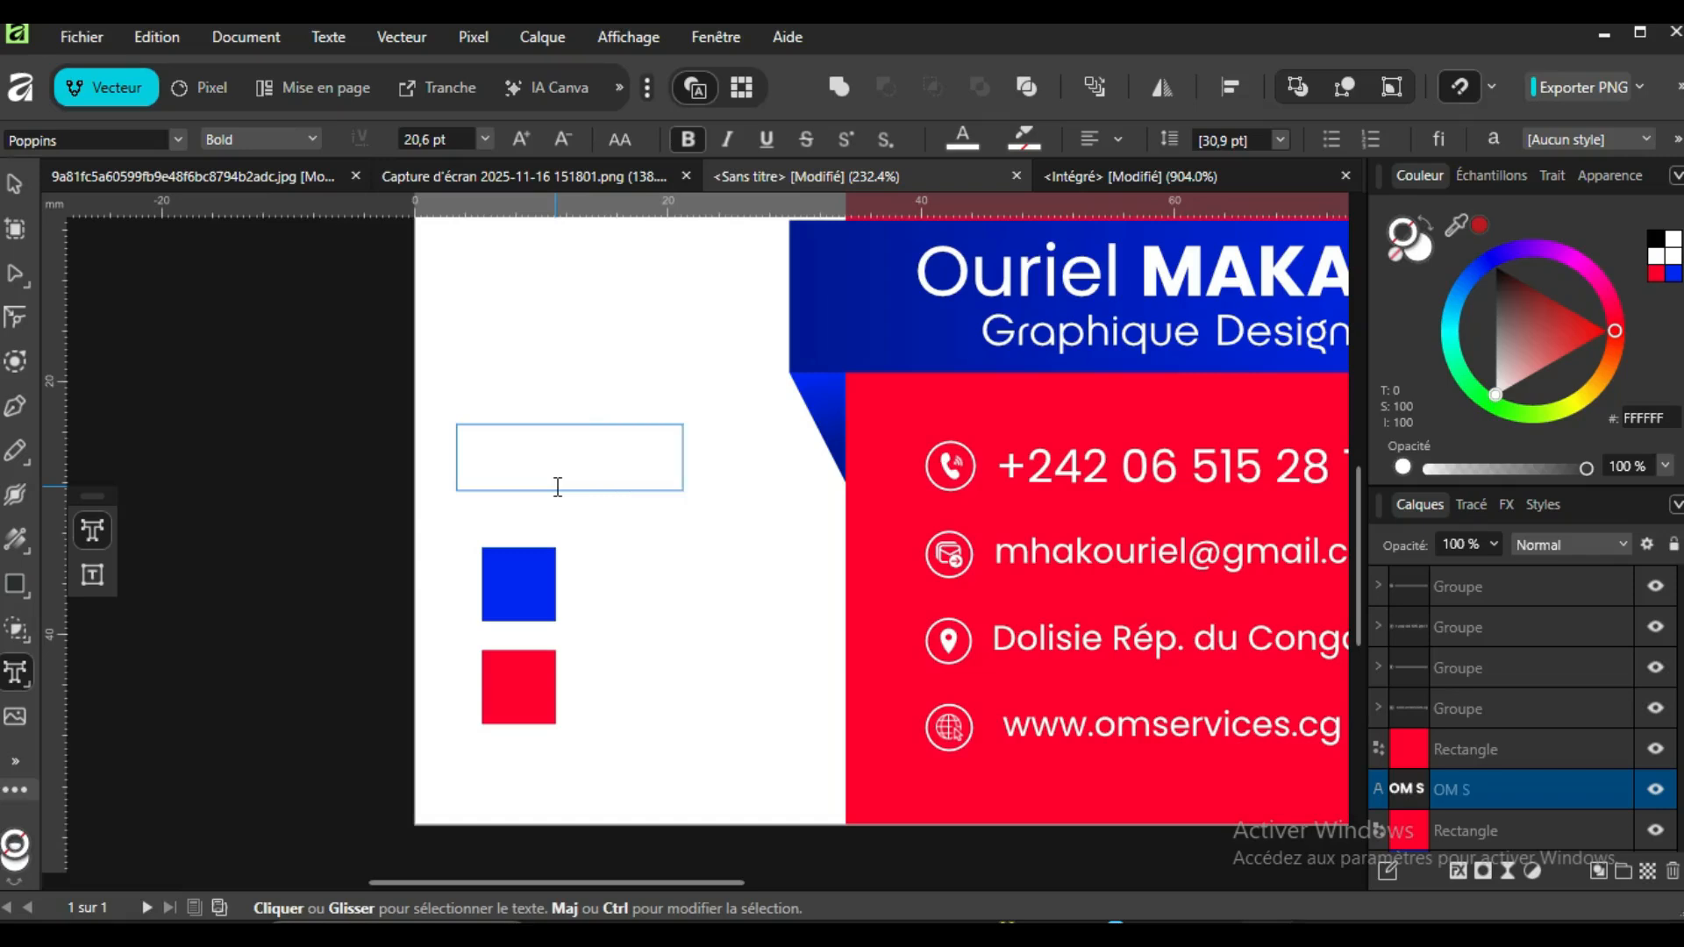
text(ervices)
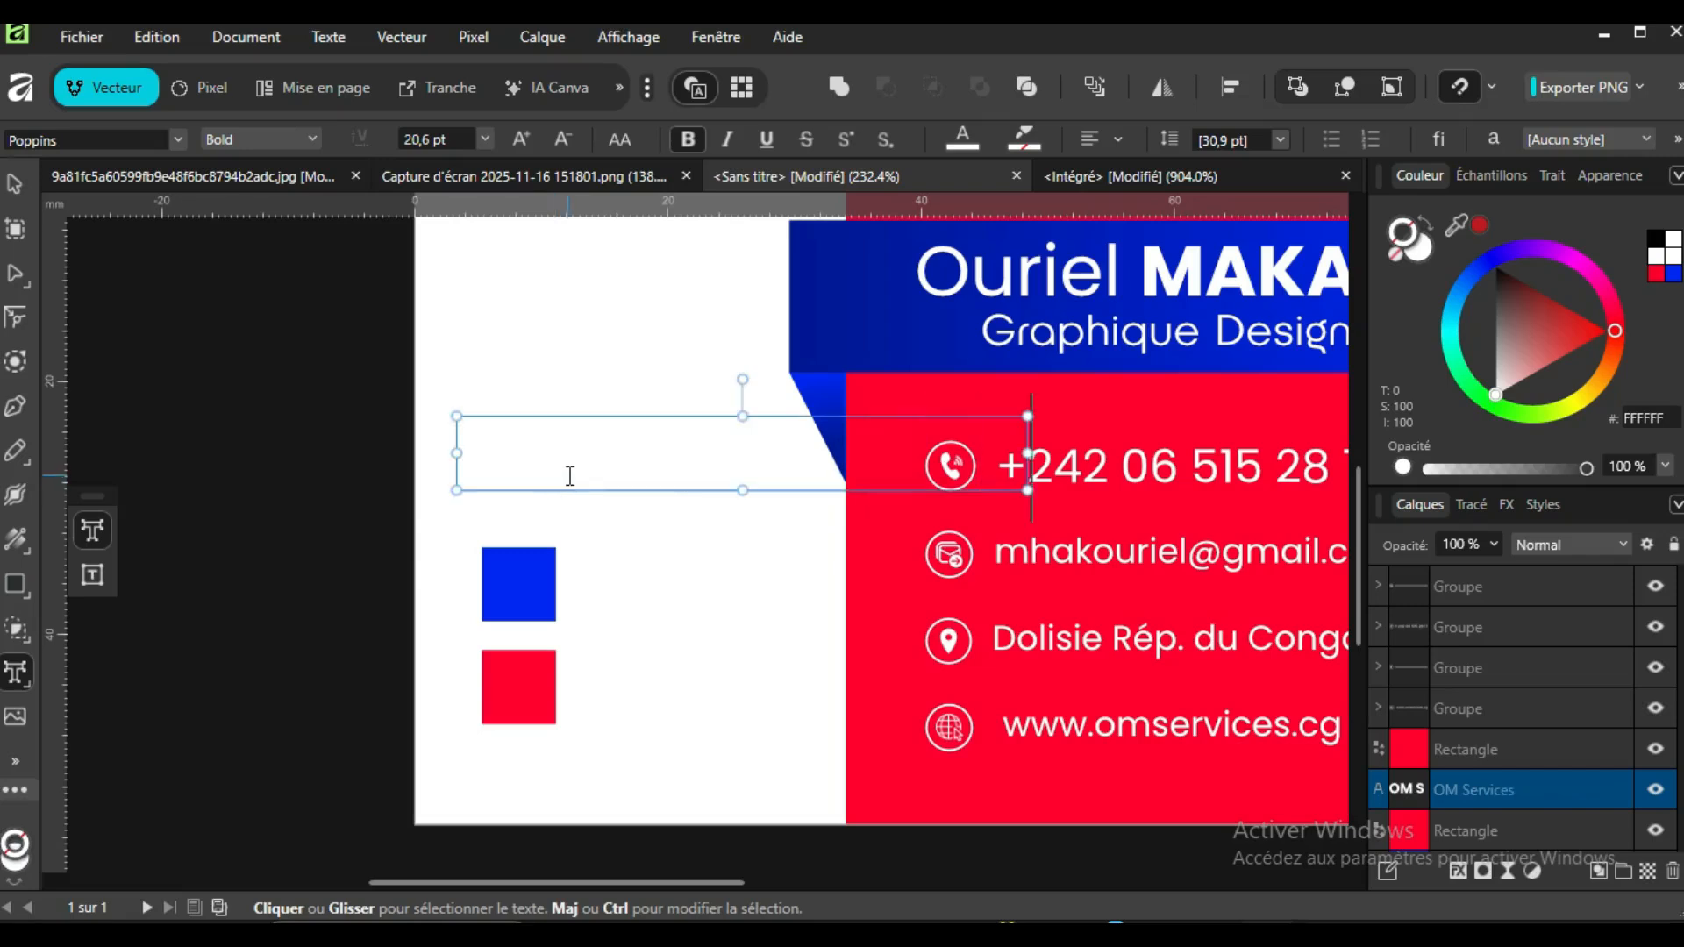
double_click(568, 477)
key(End)
click(620, 474)
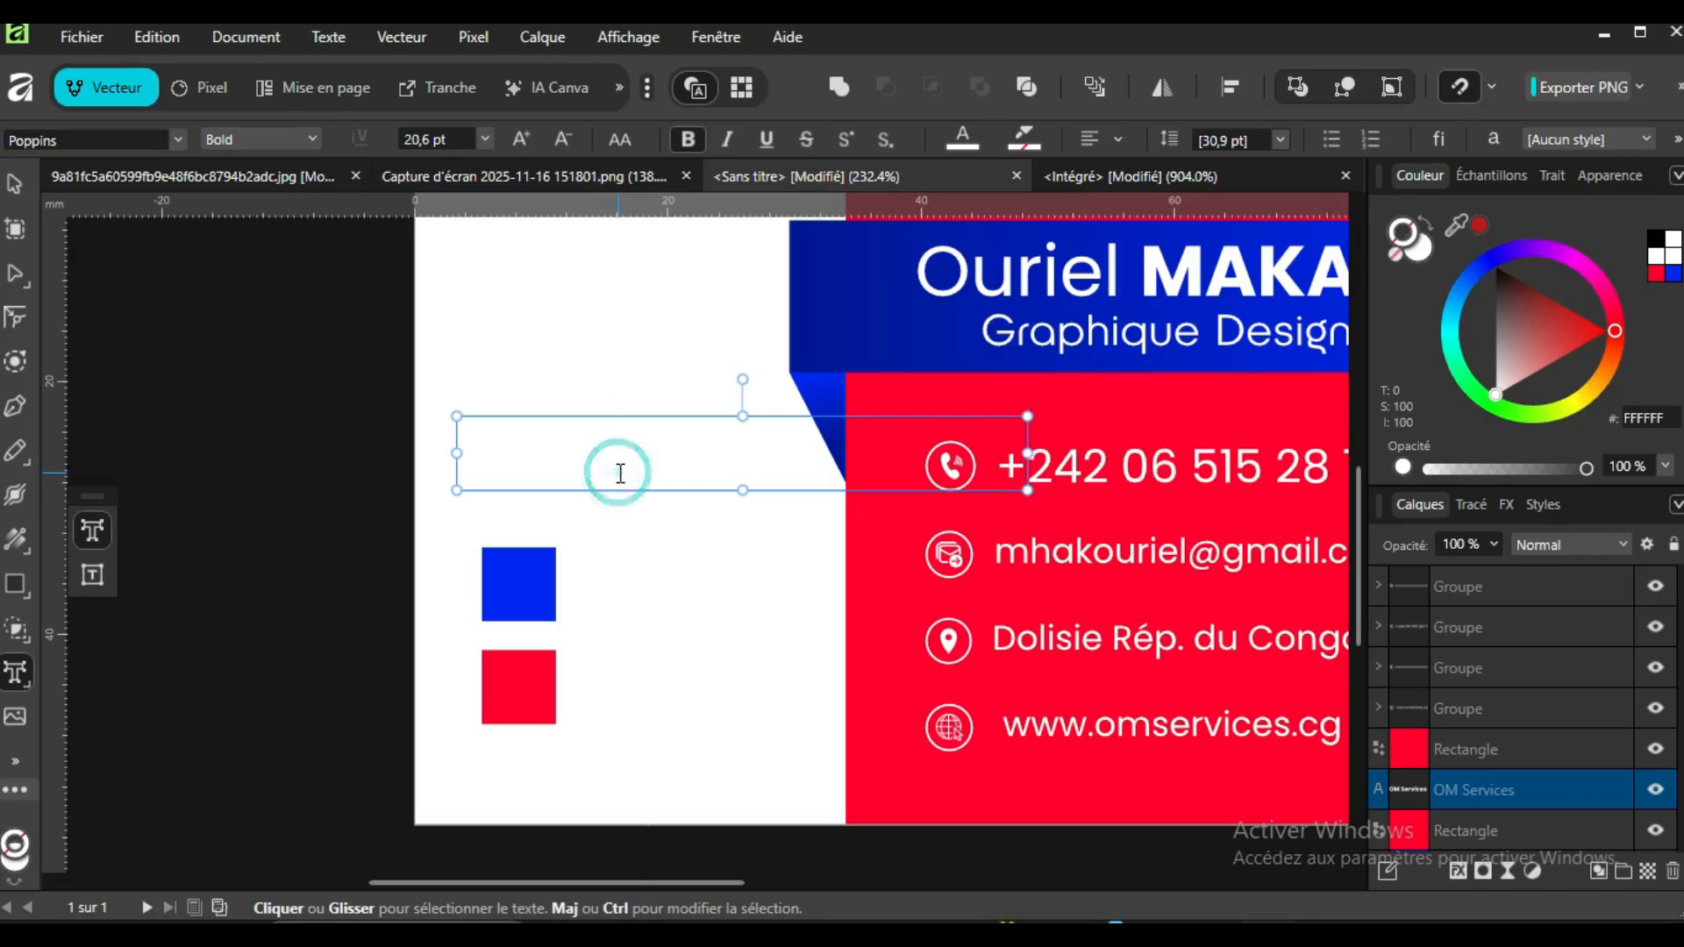
triple_click(620, 473)
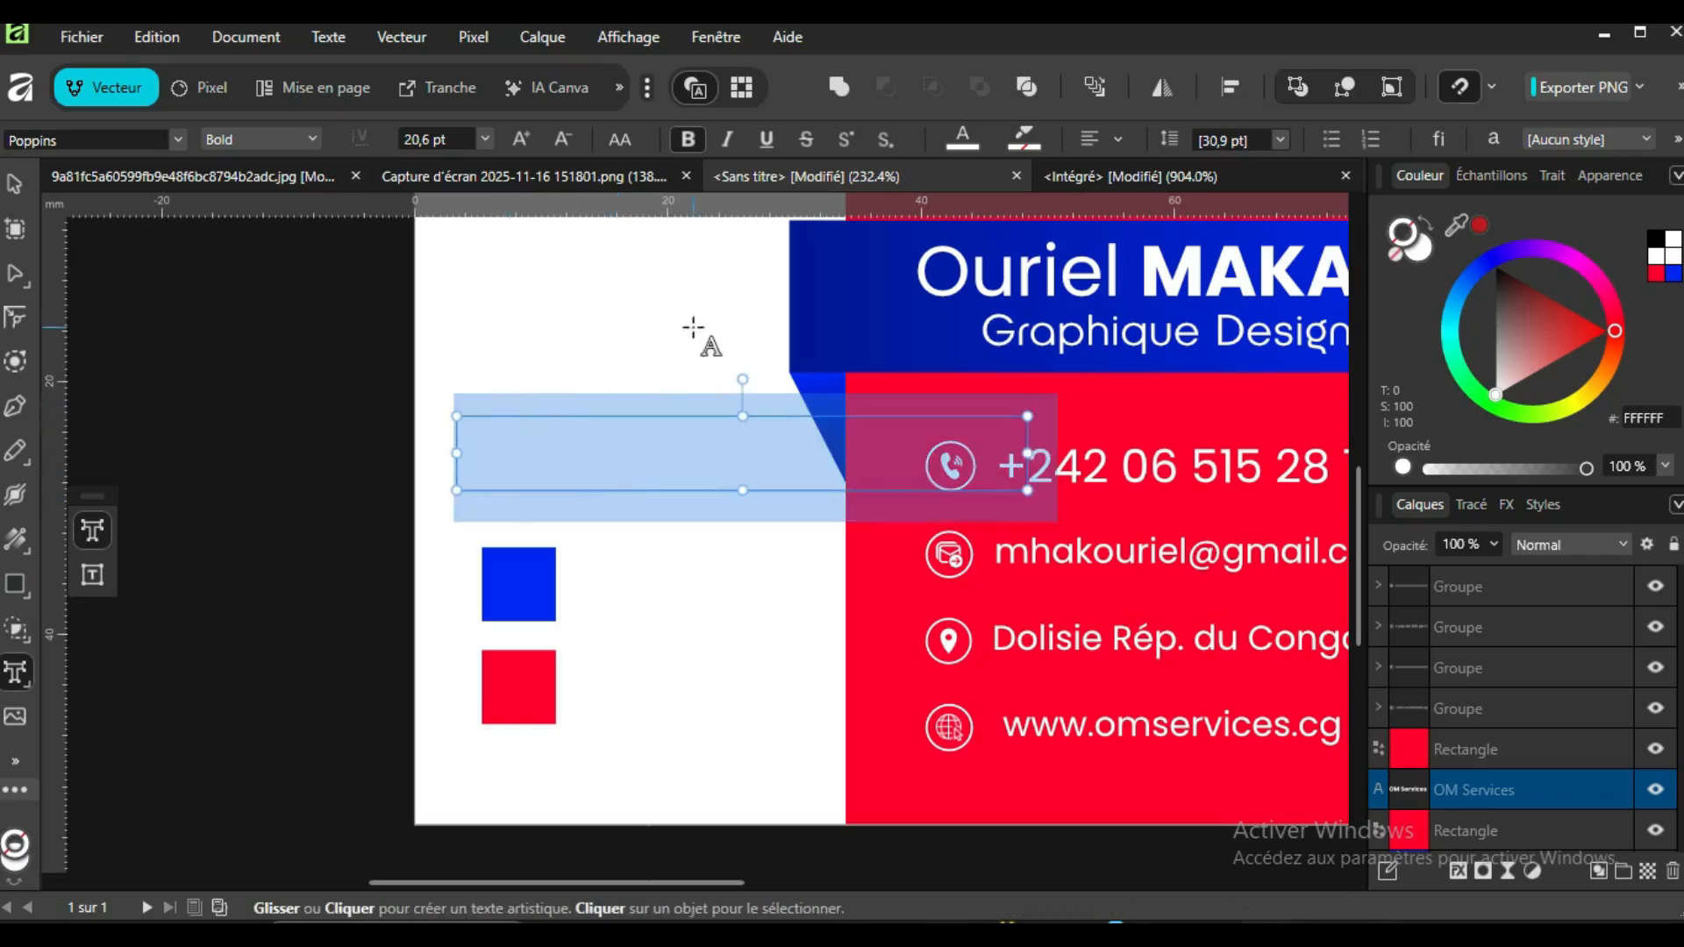
- Colour the OM Services text with the blue square's colour and shrink the title
click(962, 148)
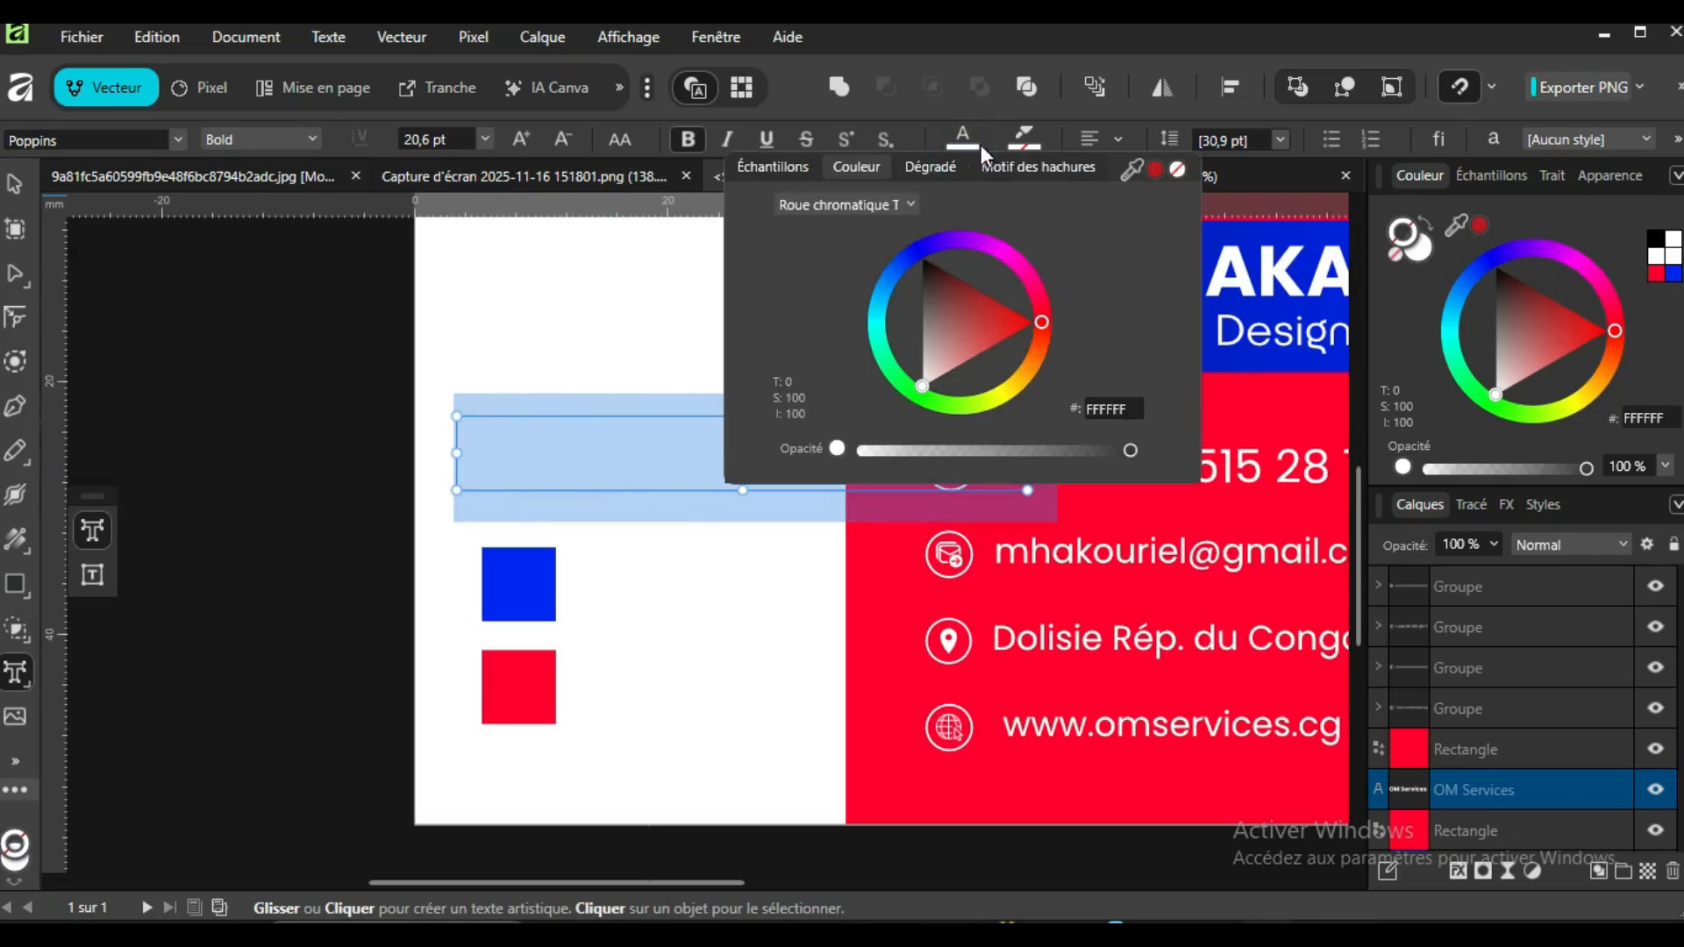
click(1130, 170)
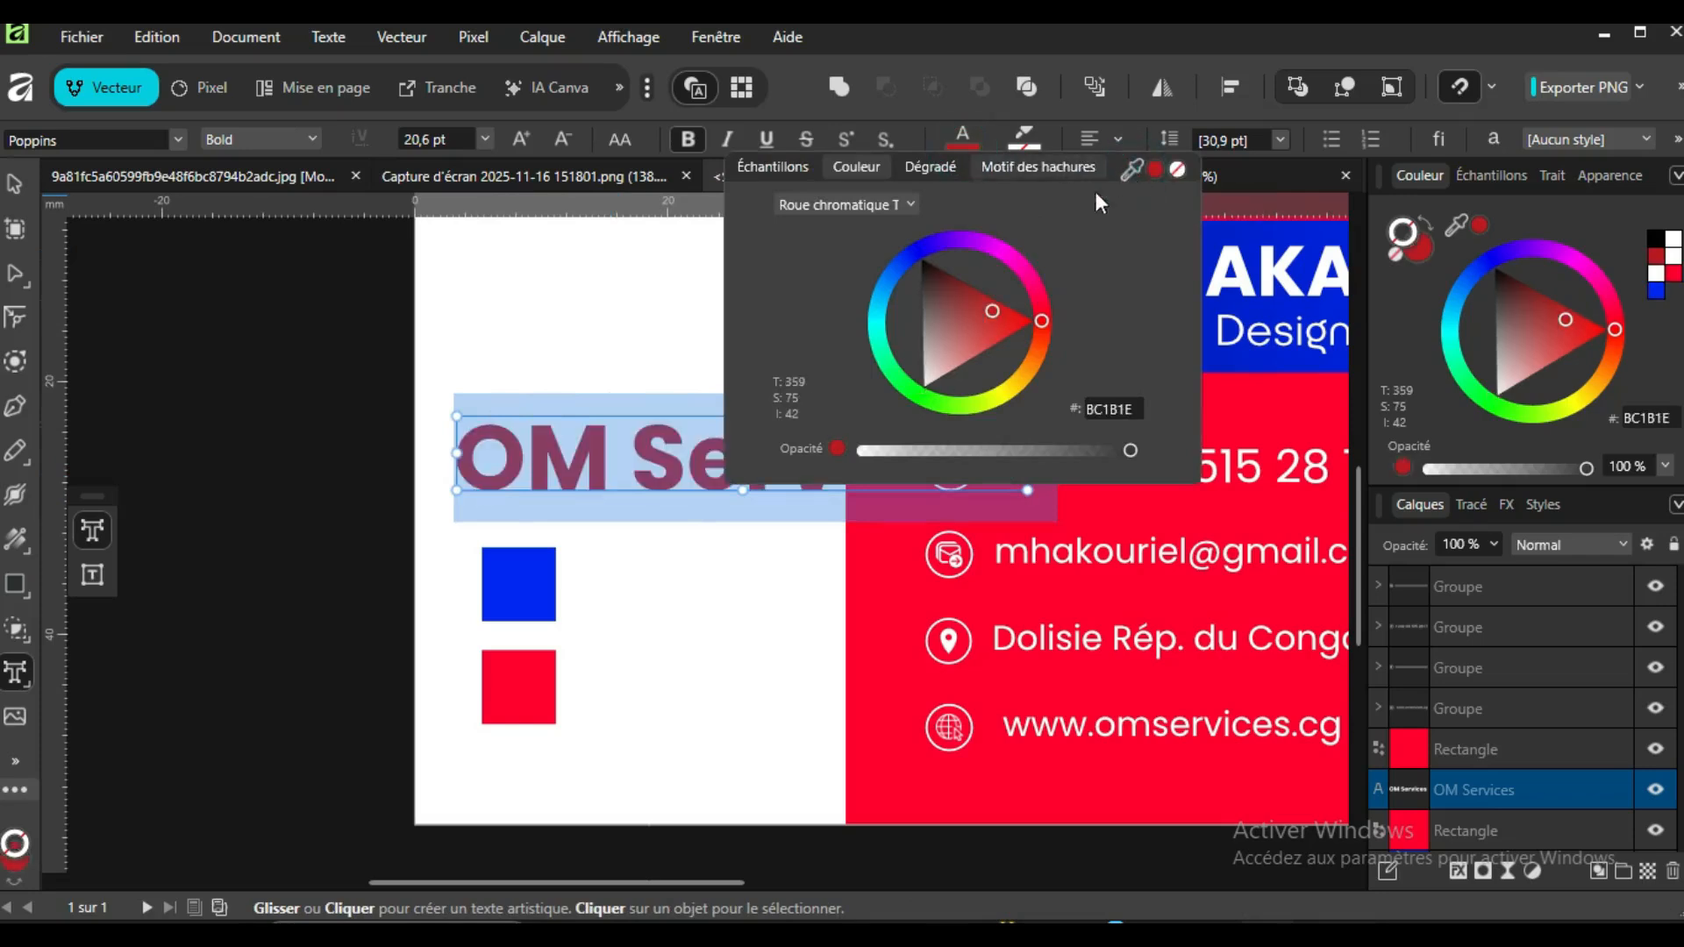
click(924, 35)
click(15, 182)
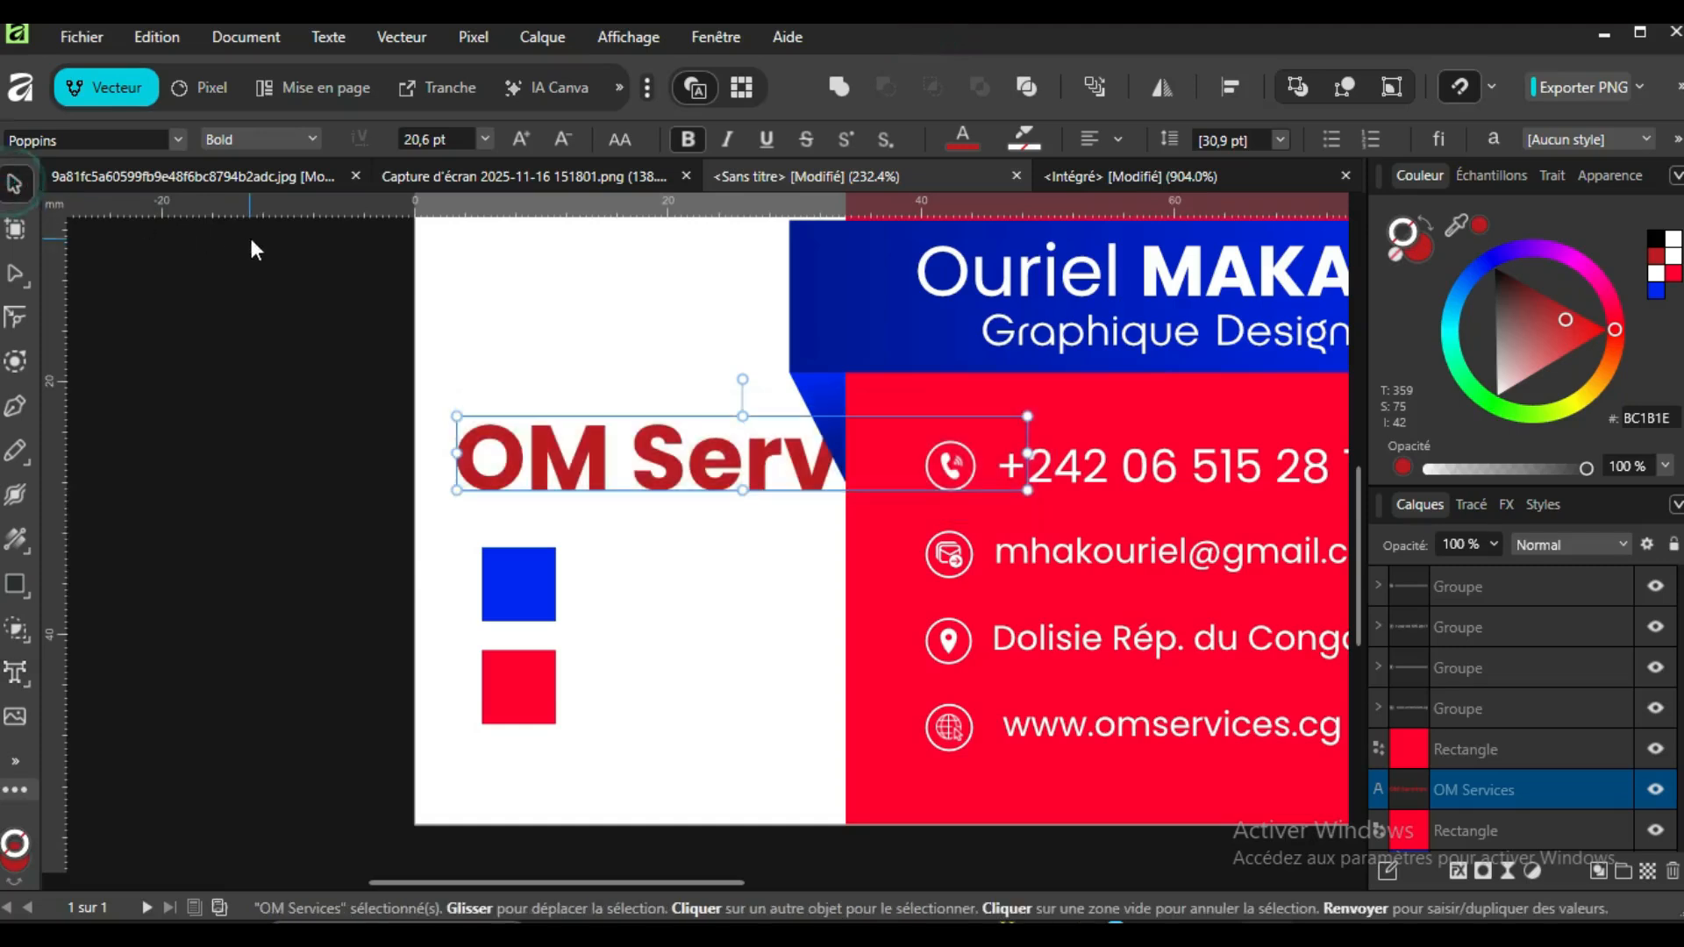
click(19, 763)
mouse_move(176, 837)
click(394, 838)
mouse_move(522, 566)
mouse_down()
mouse_move(576, 580)
mouse_move(518, 596)
mouse_up()
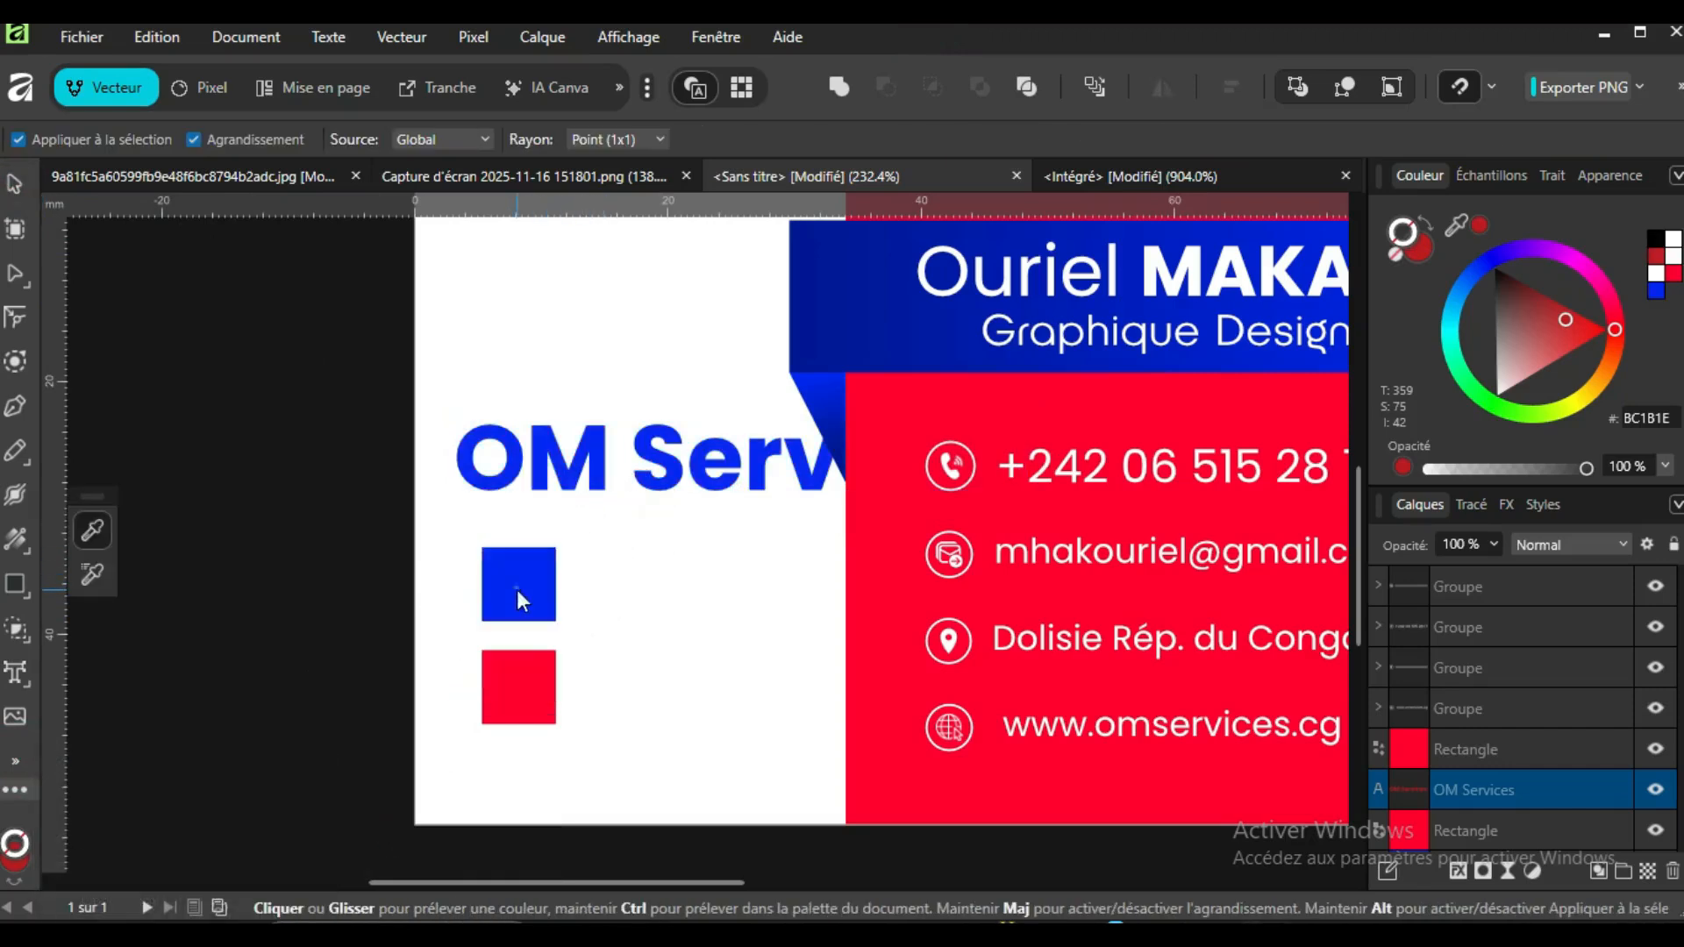
click(15, 183)
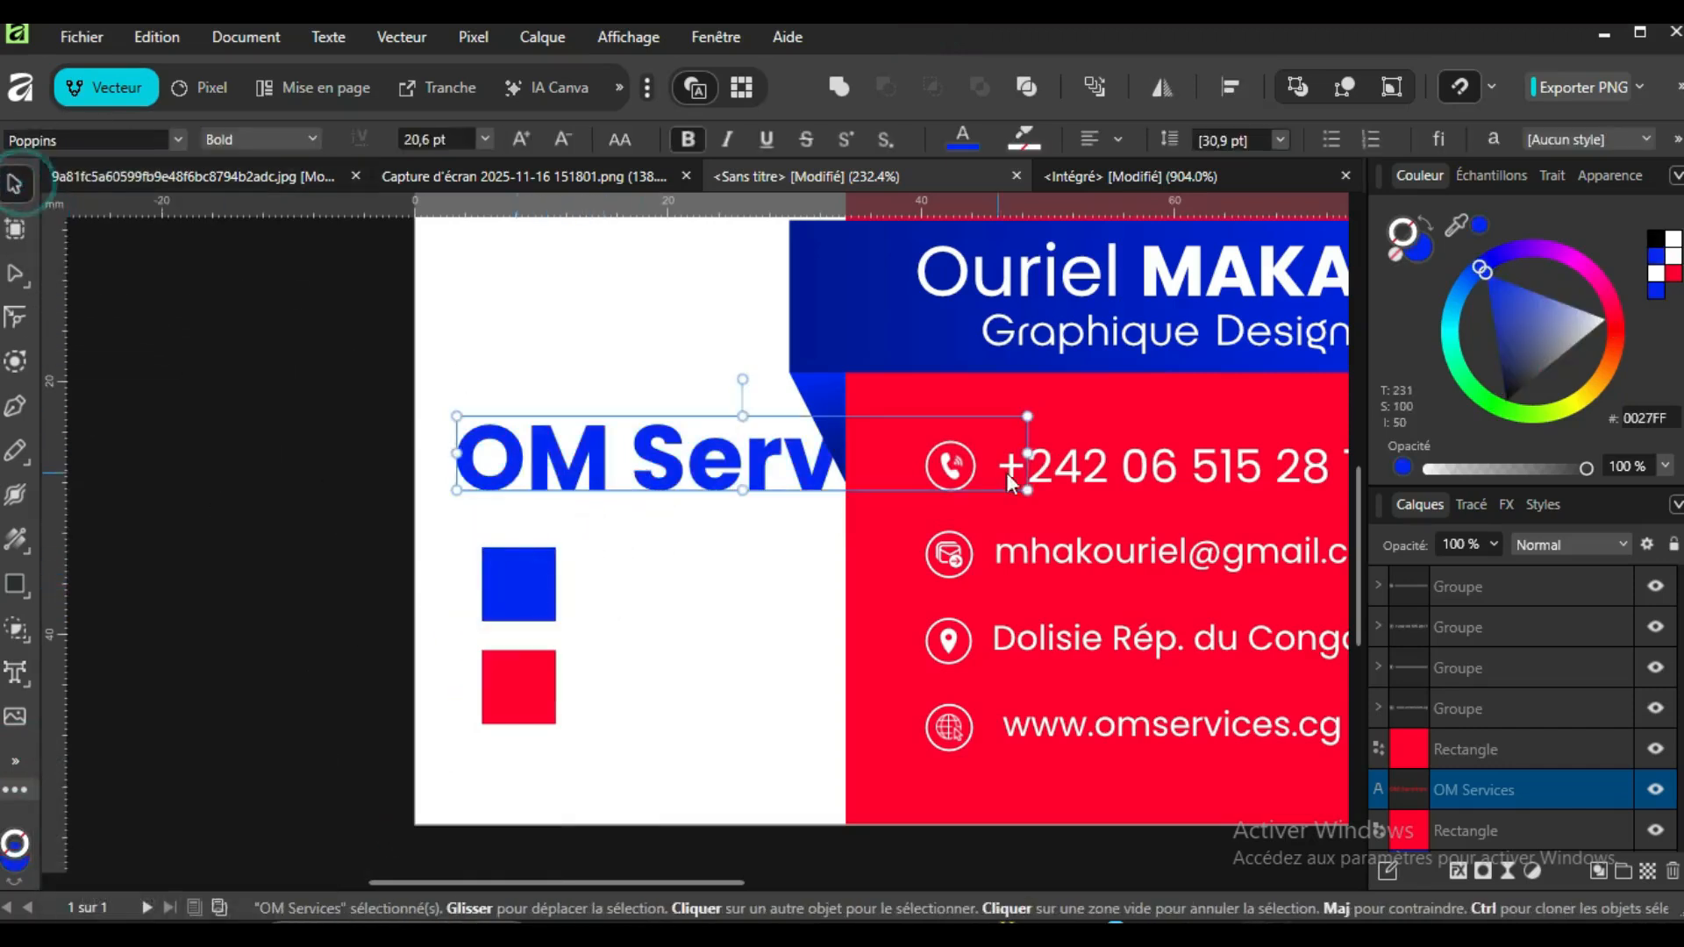
drag(1025, 487, 737, 477)
- Delete the blue and red squares and move the OM Services title lower
drag(609, 445, 609, 482)
click(527, 579)
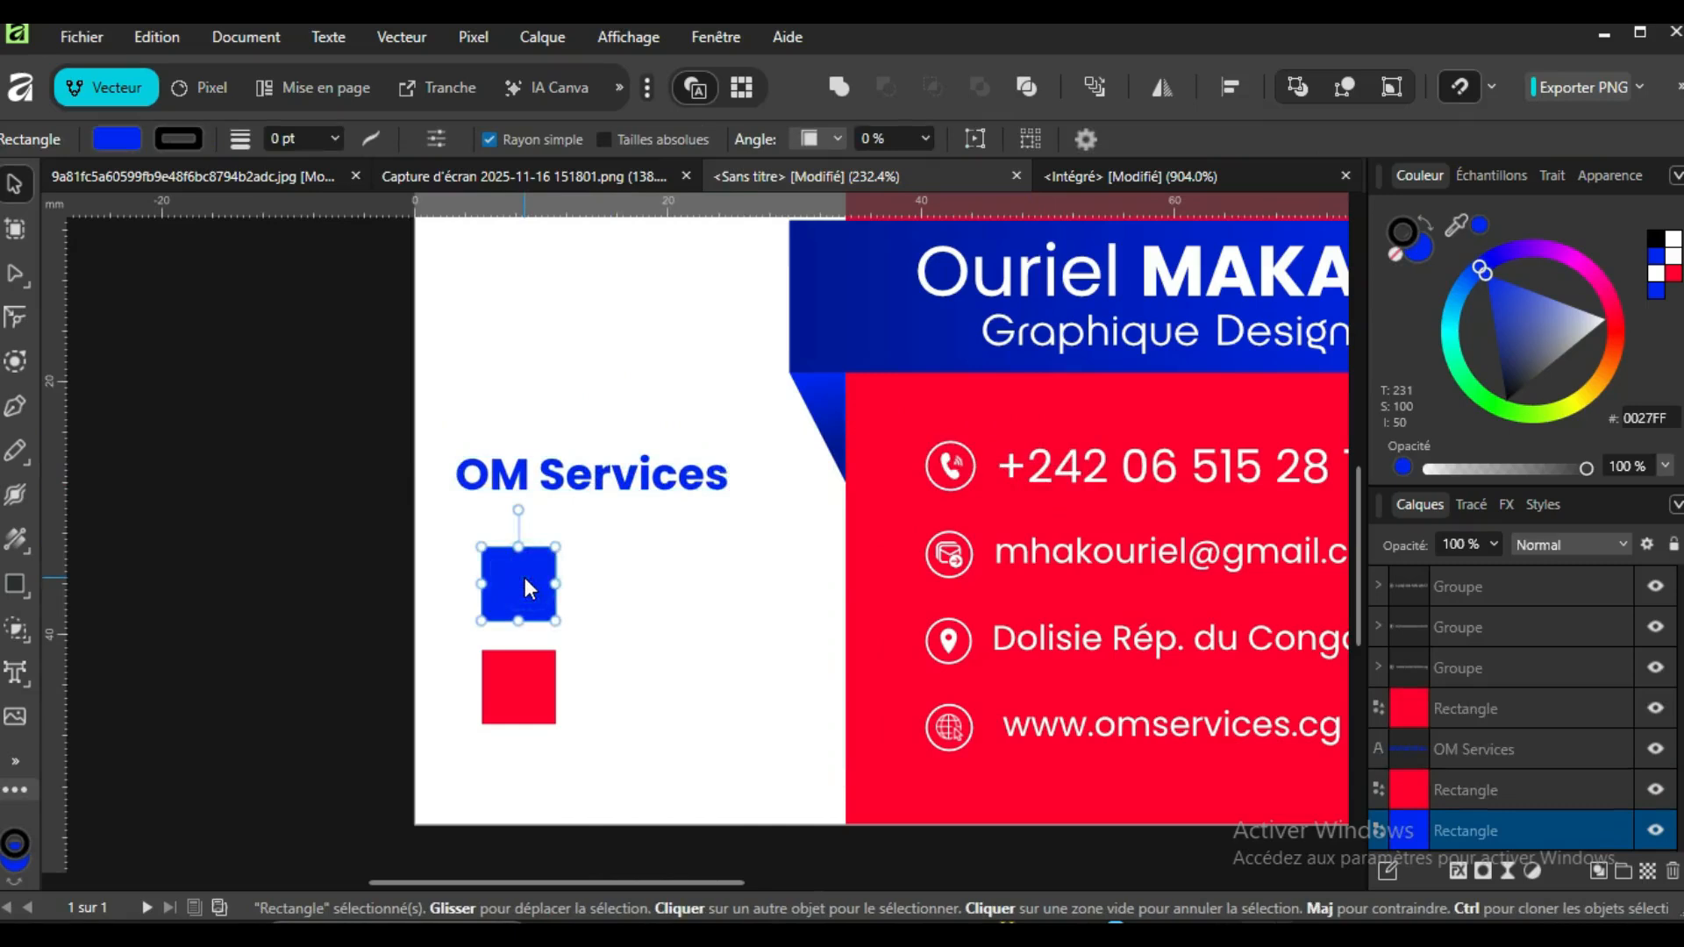
key(Delete)
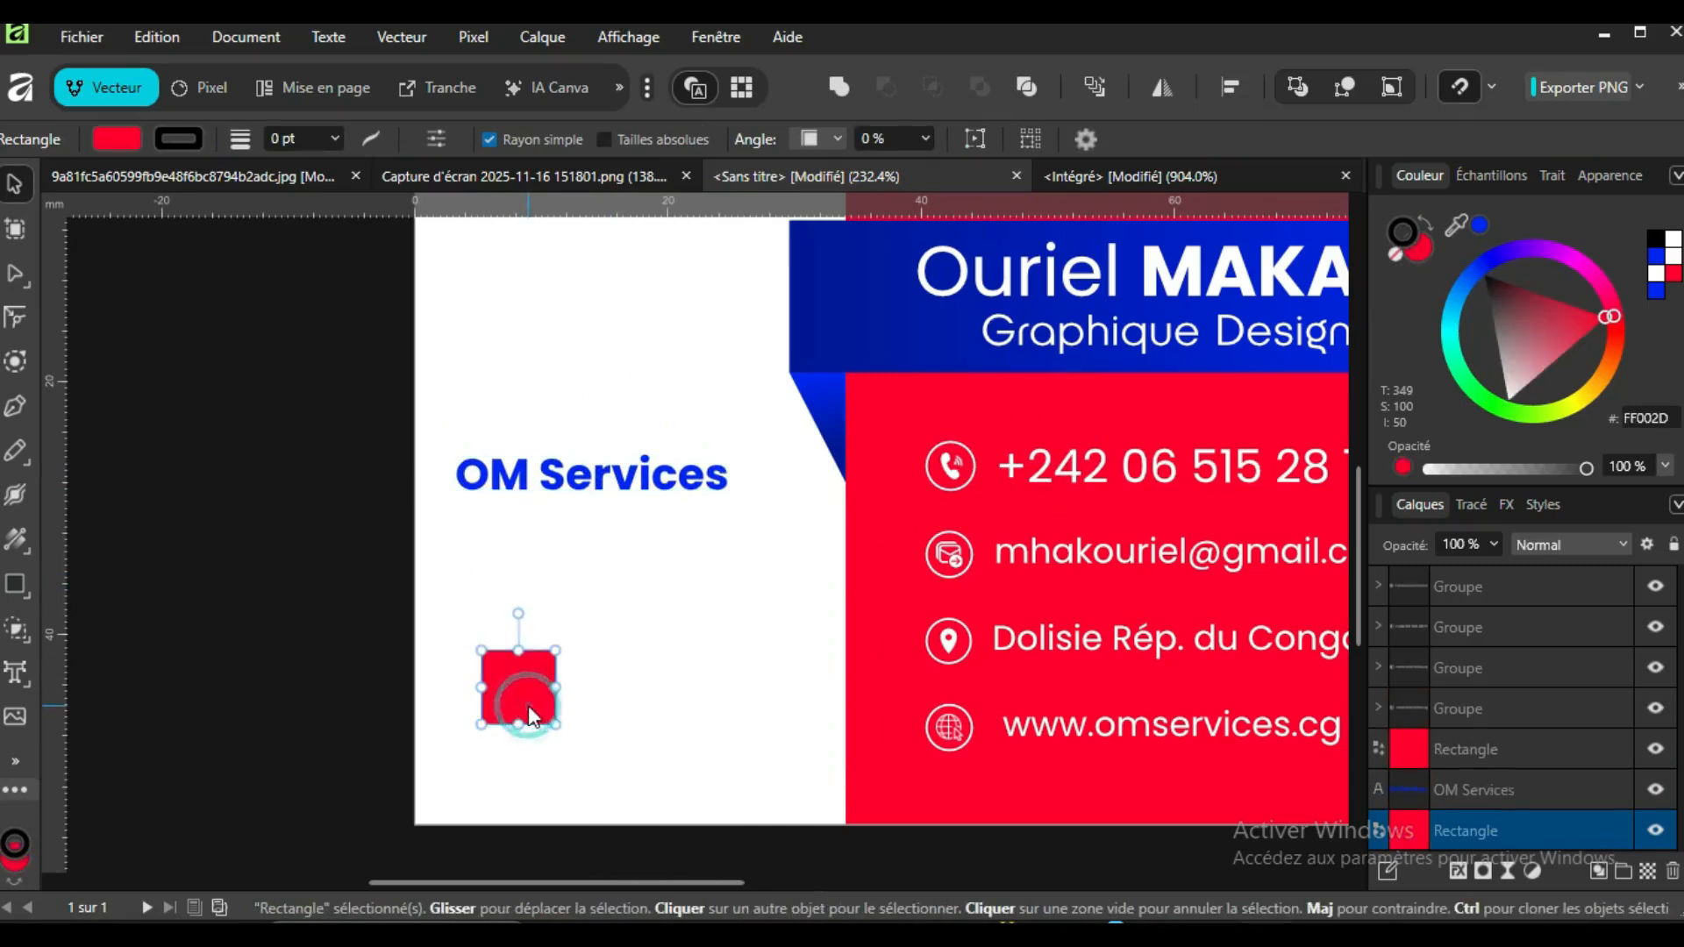
key(Delete)
drag(564, 482, 577, 528)
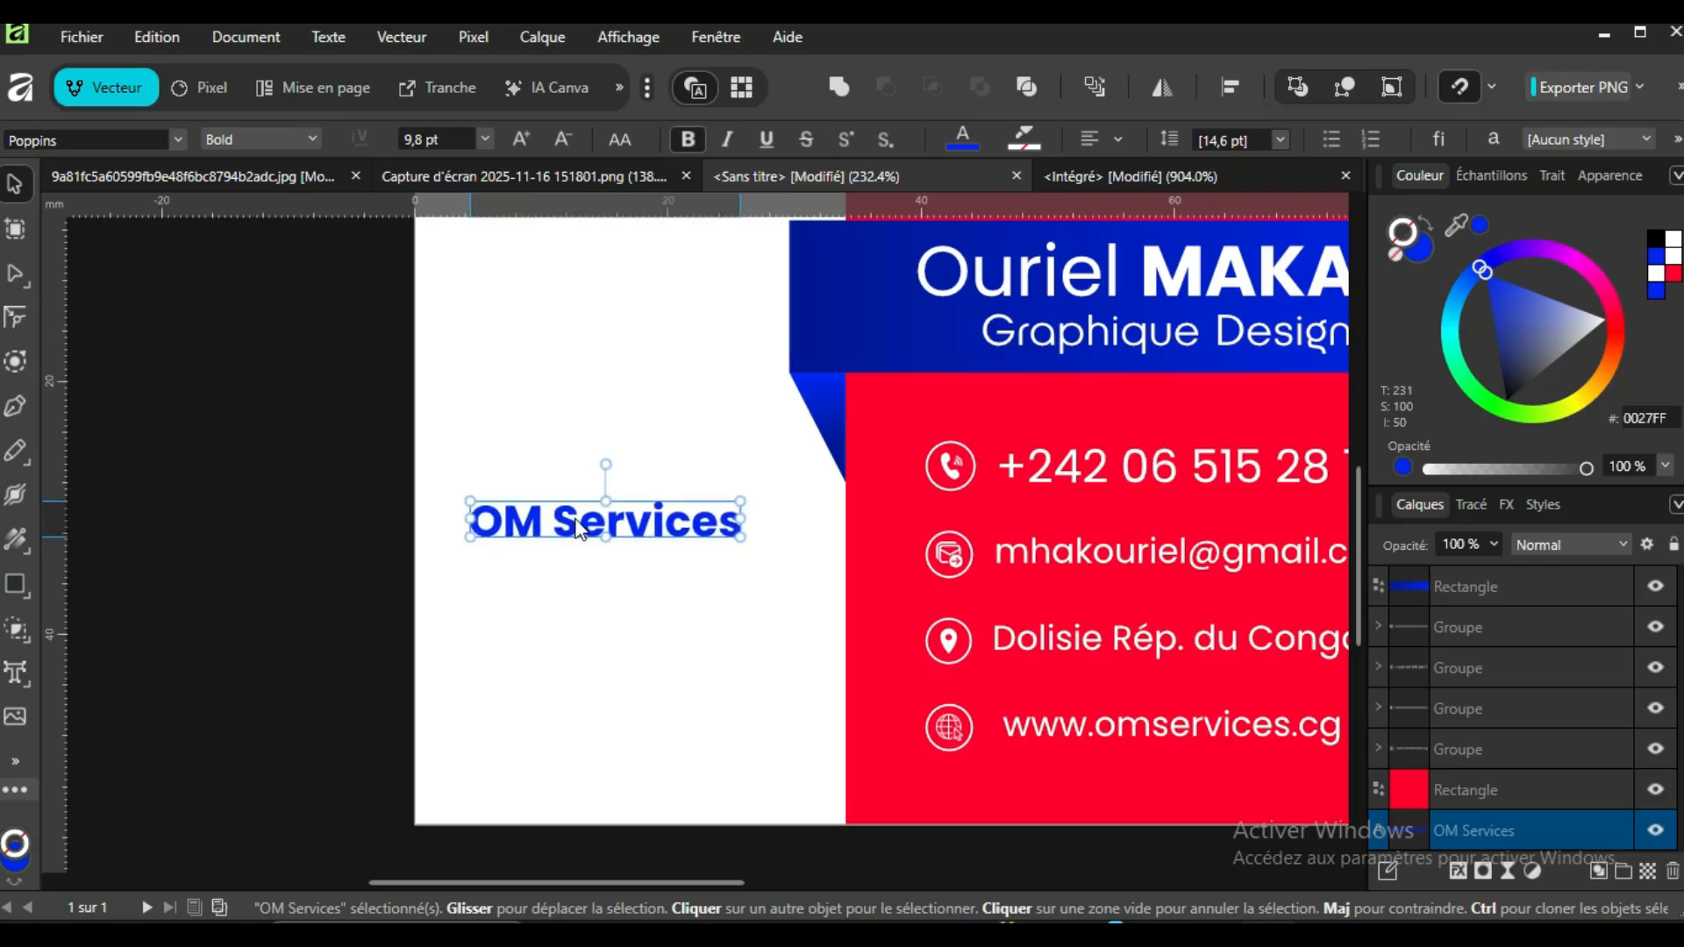
click(564, 397)
- Start a new artistic text line below the OM Services title
scroll(534, 619, up, 2)
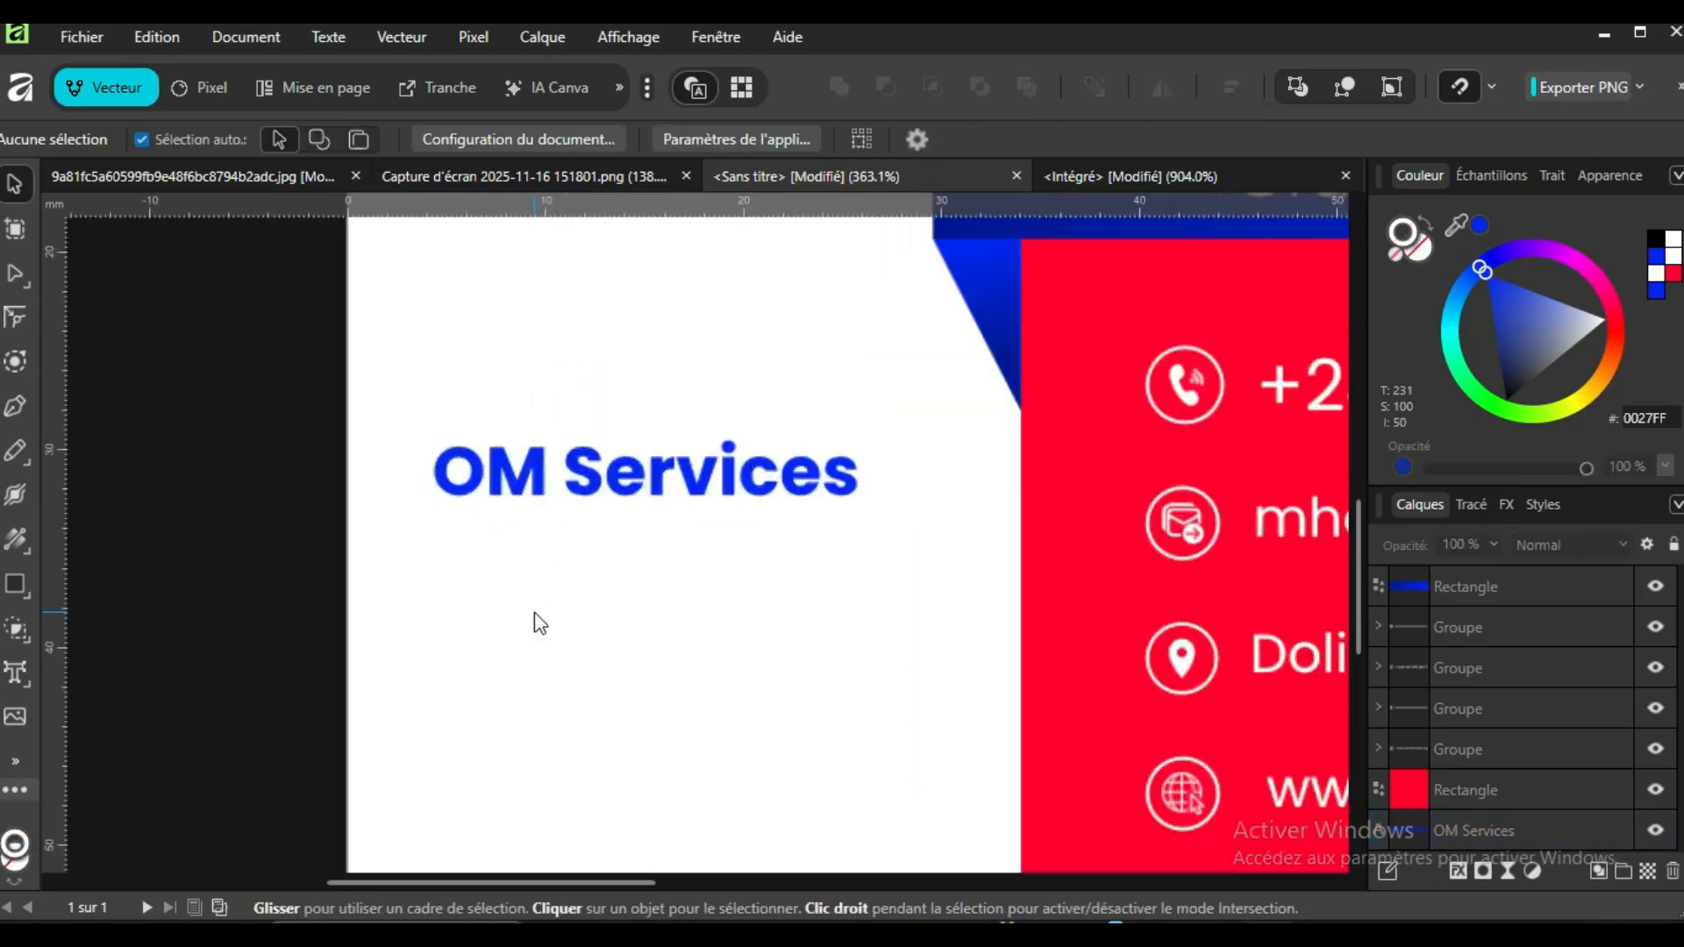
click(15, 672)
scroll(359, 649, up, 2)
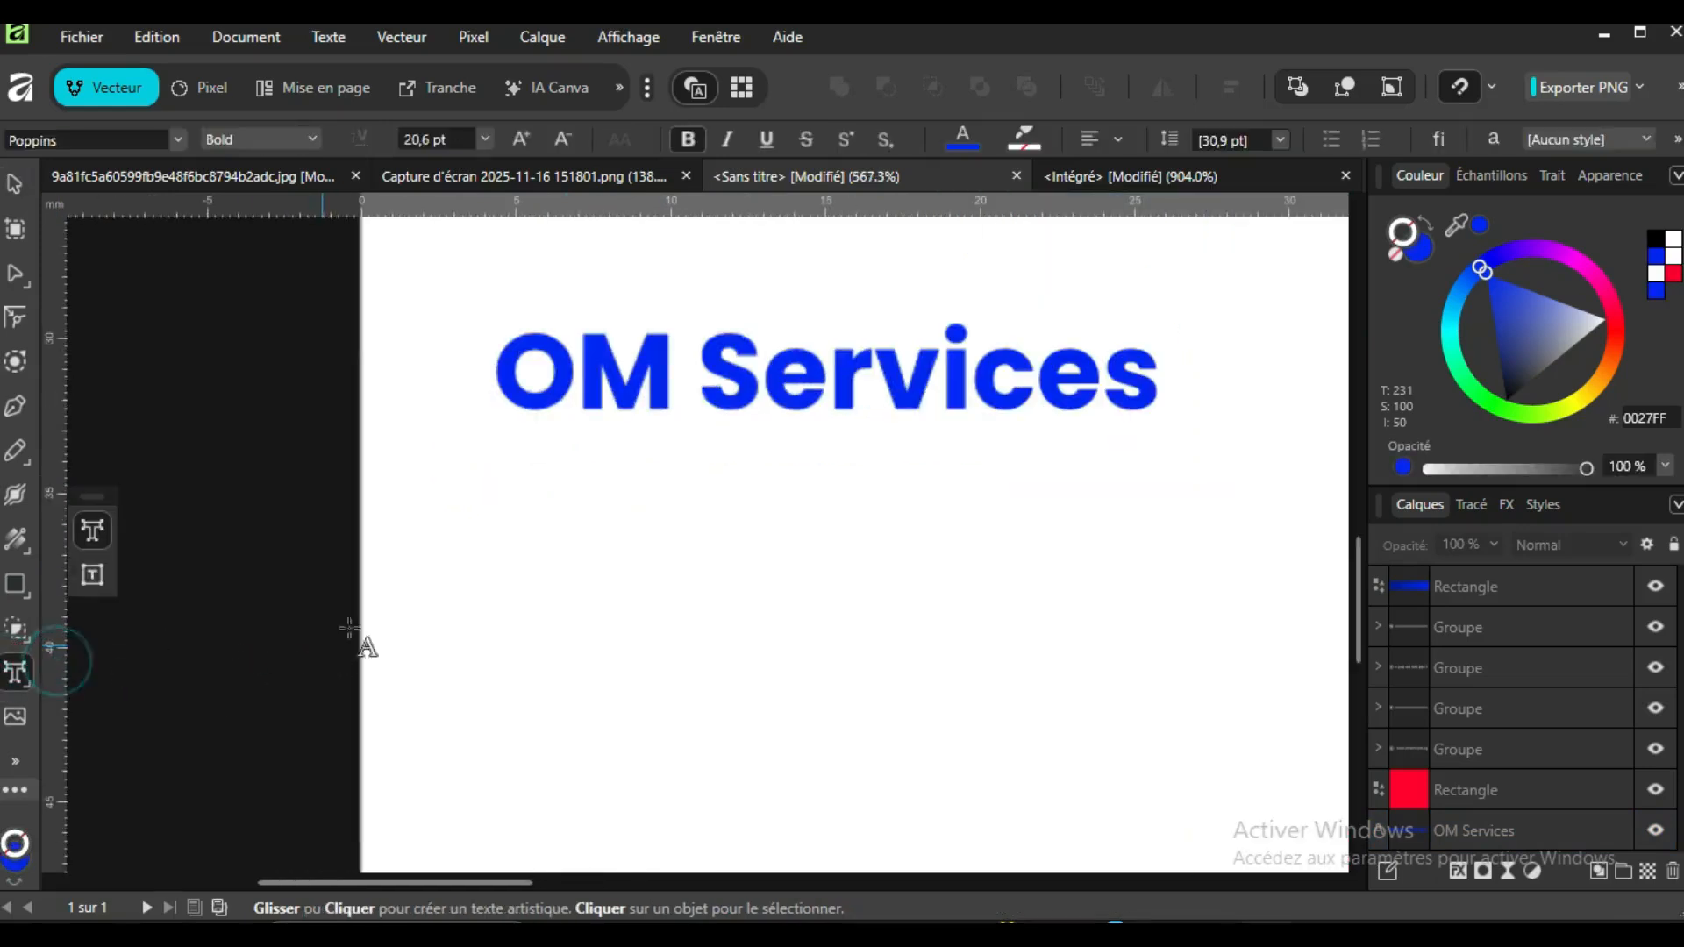
drag(433, 536, 460, 571)
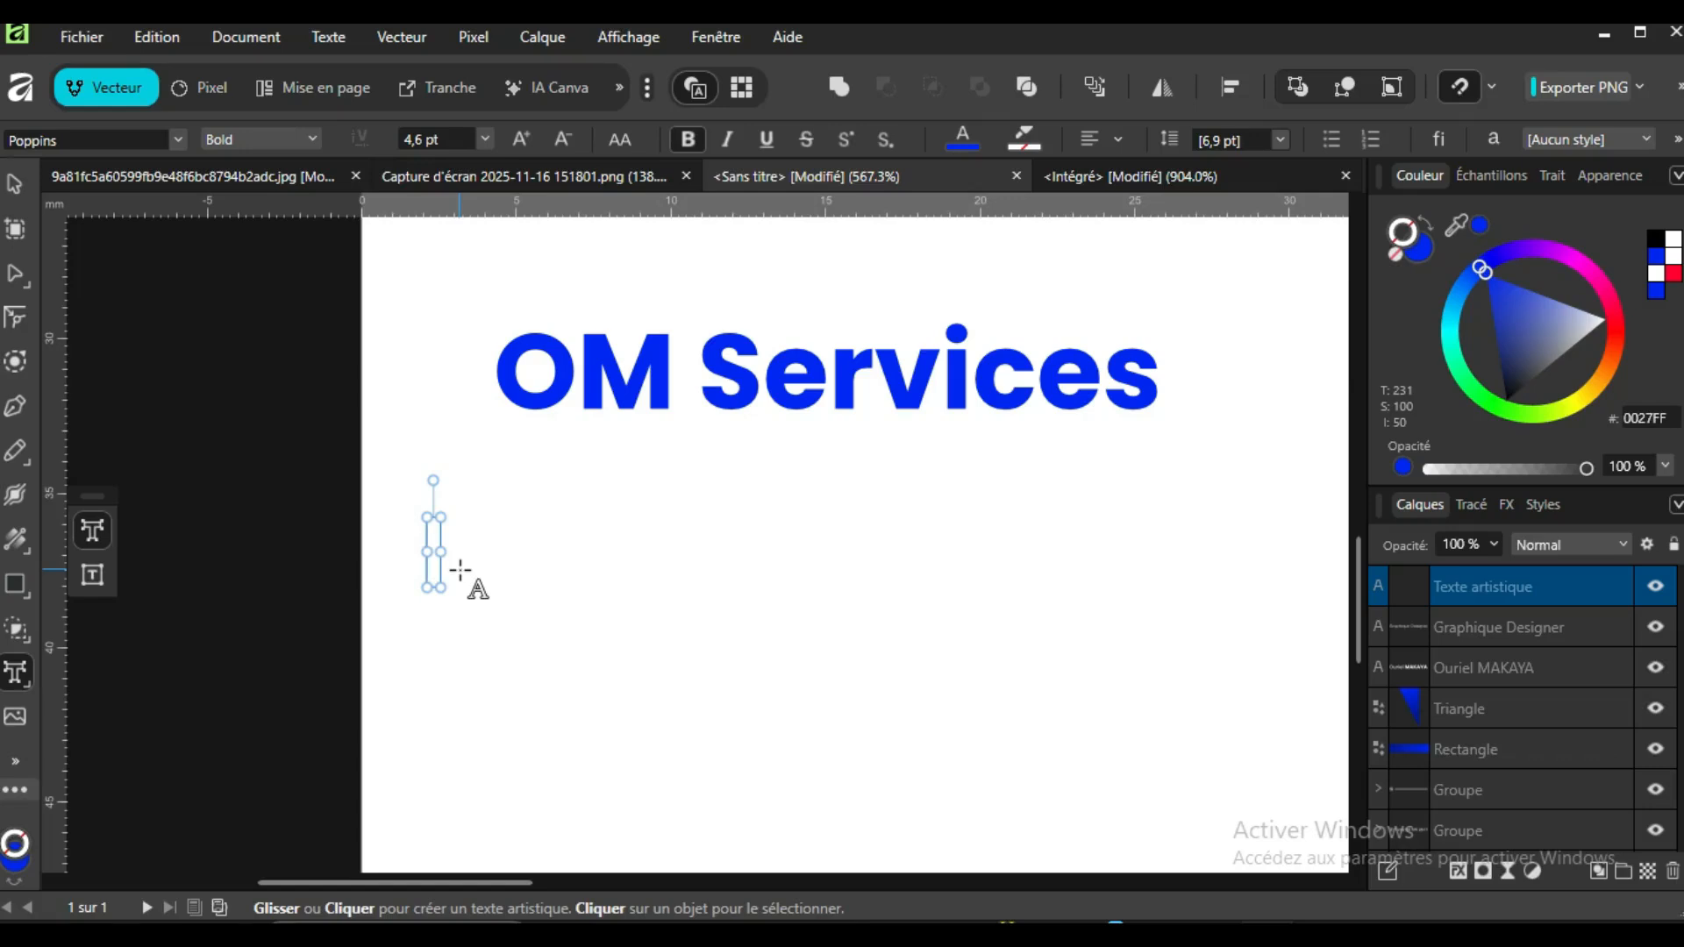
- Type the tagline 'service de communication'
text(sz)
key(ctrl+a)
text(s)
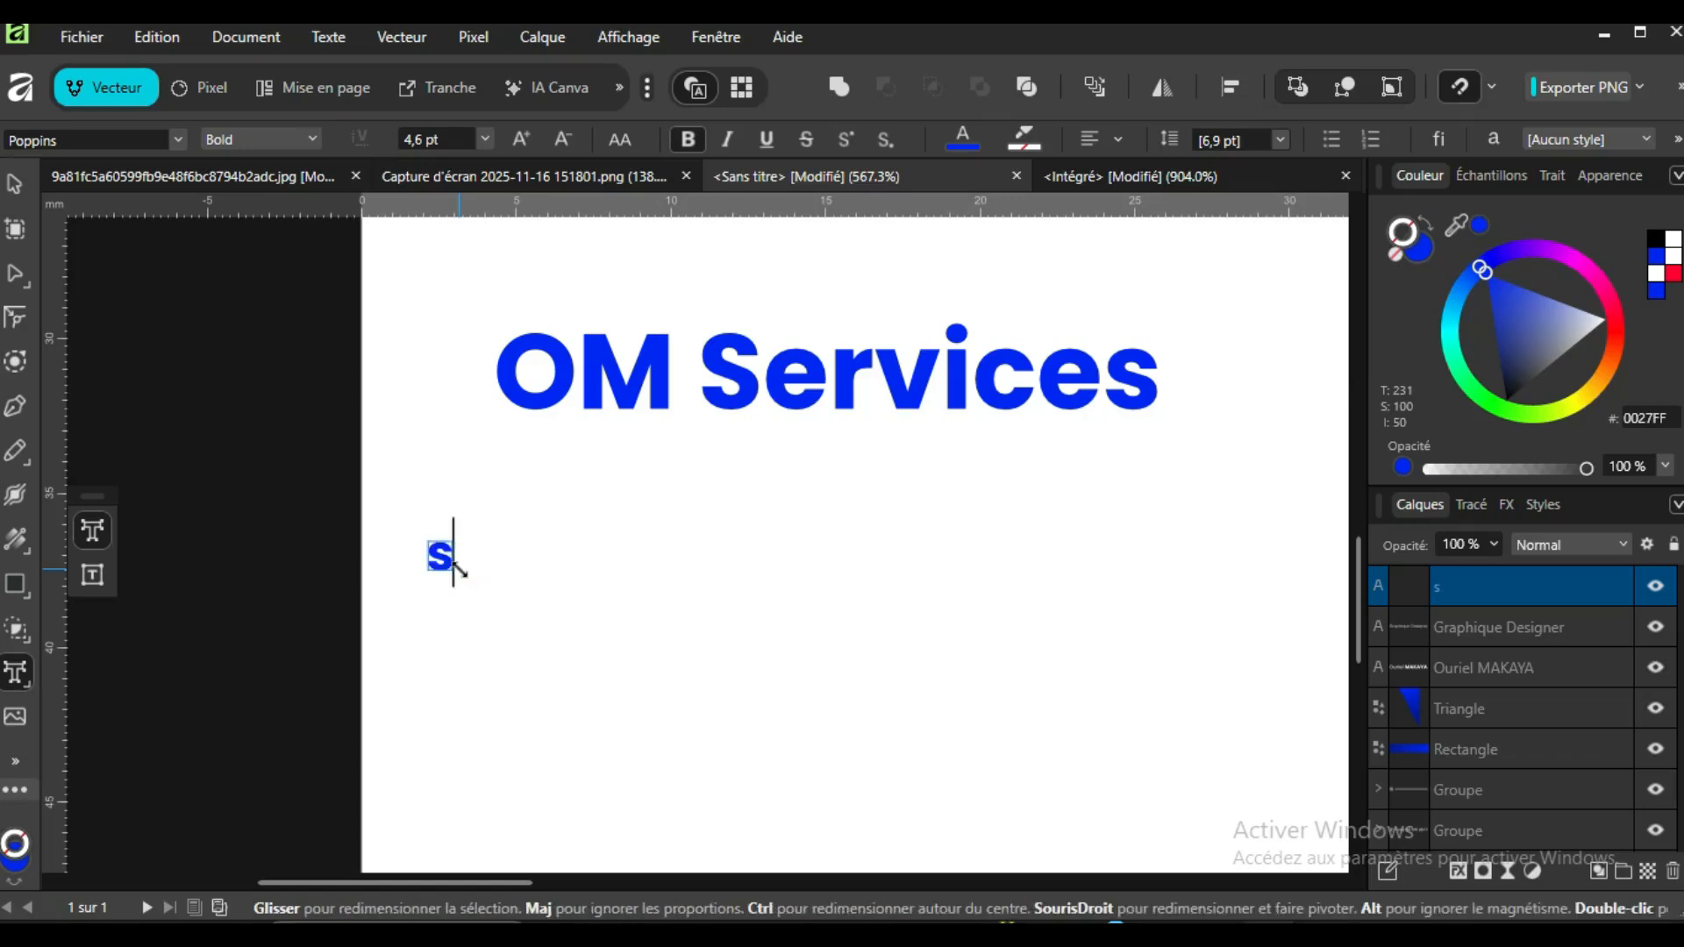
text(erv)
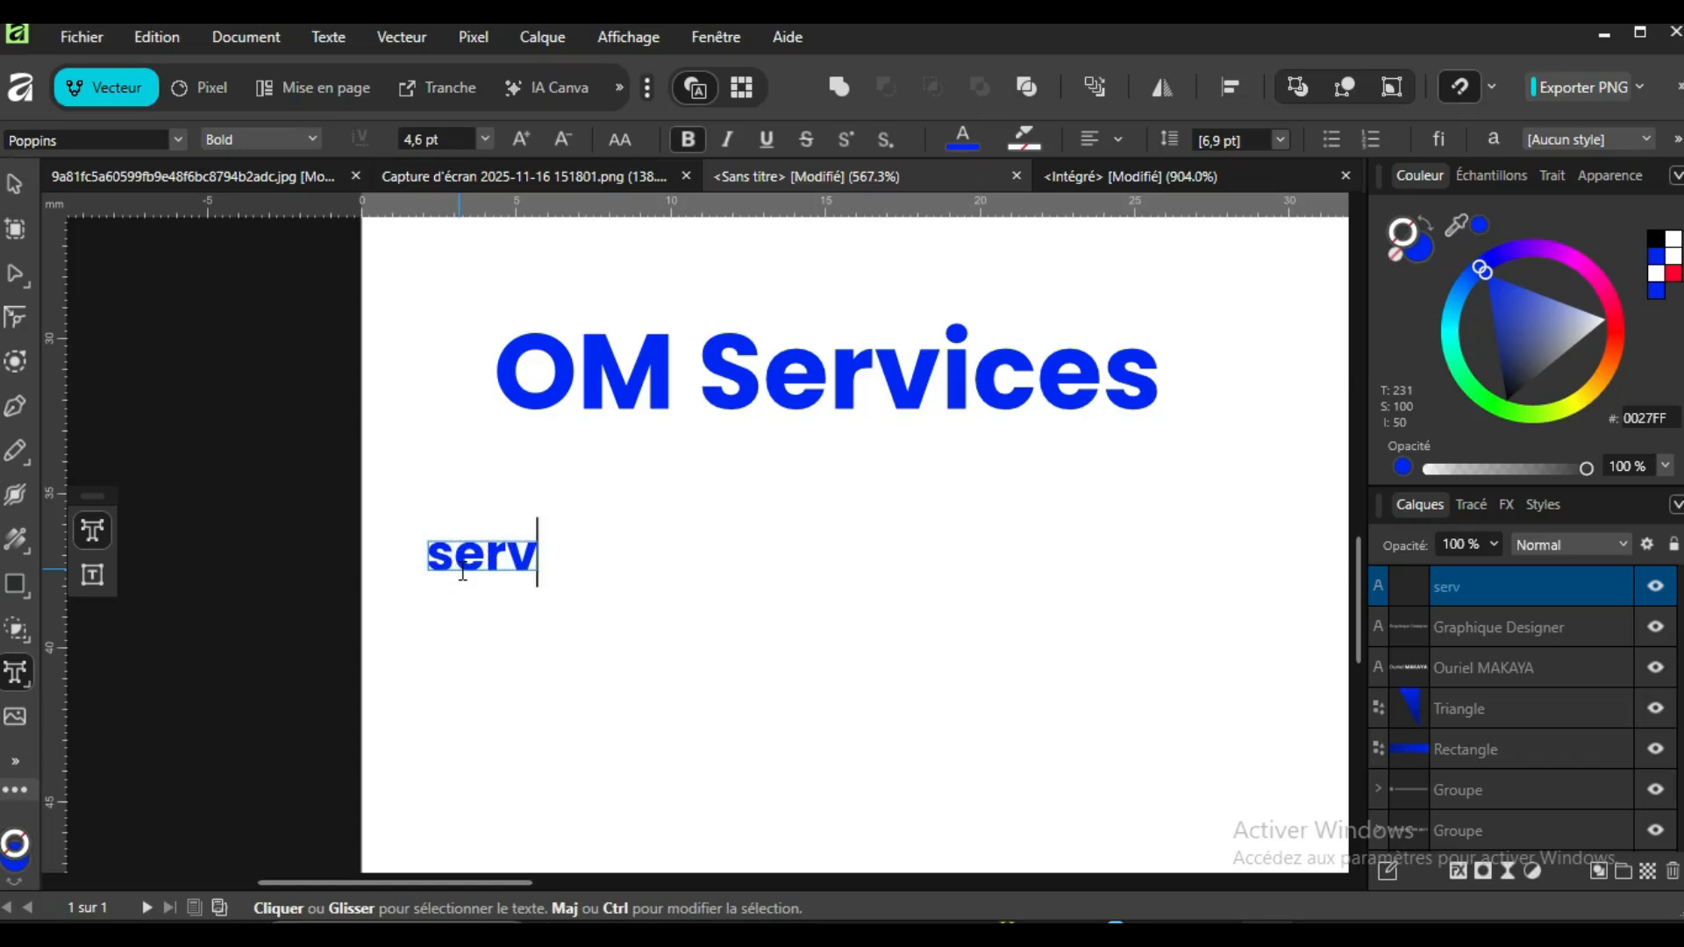
text(ice d)
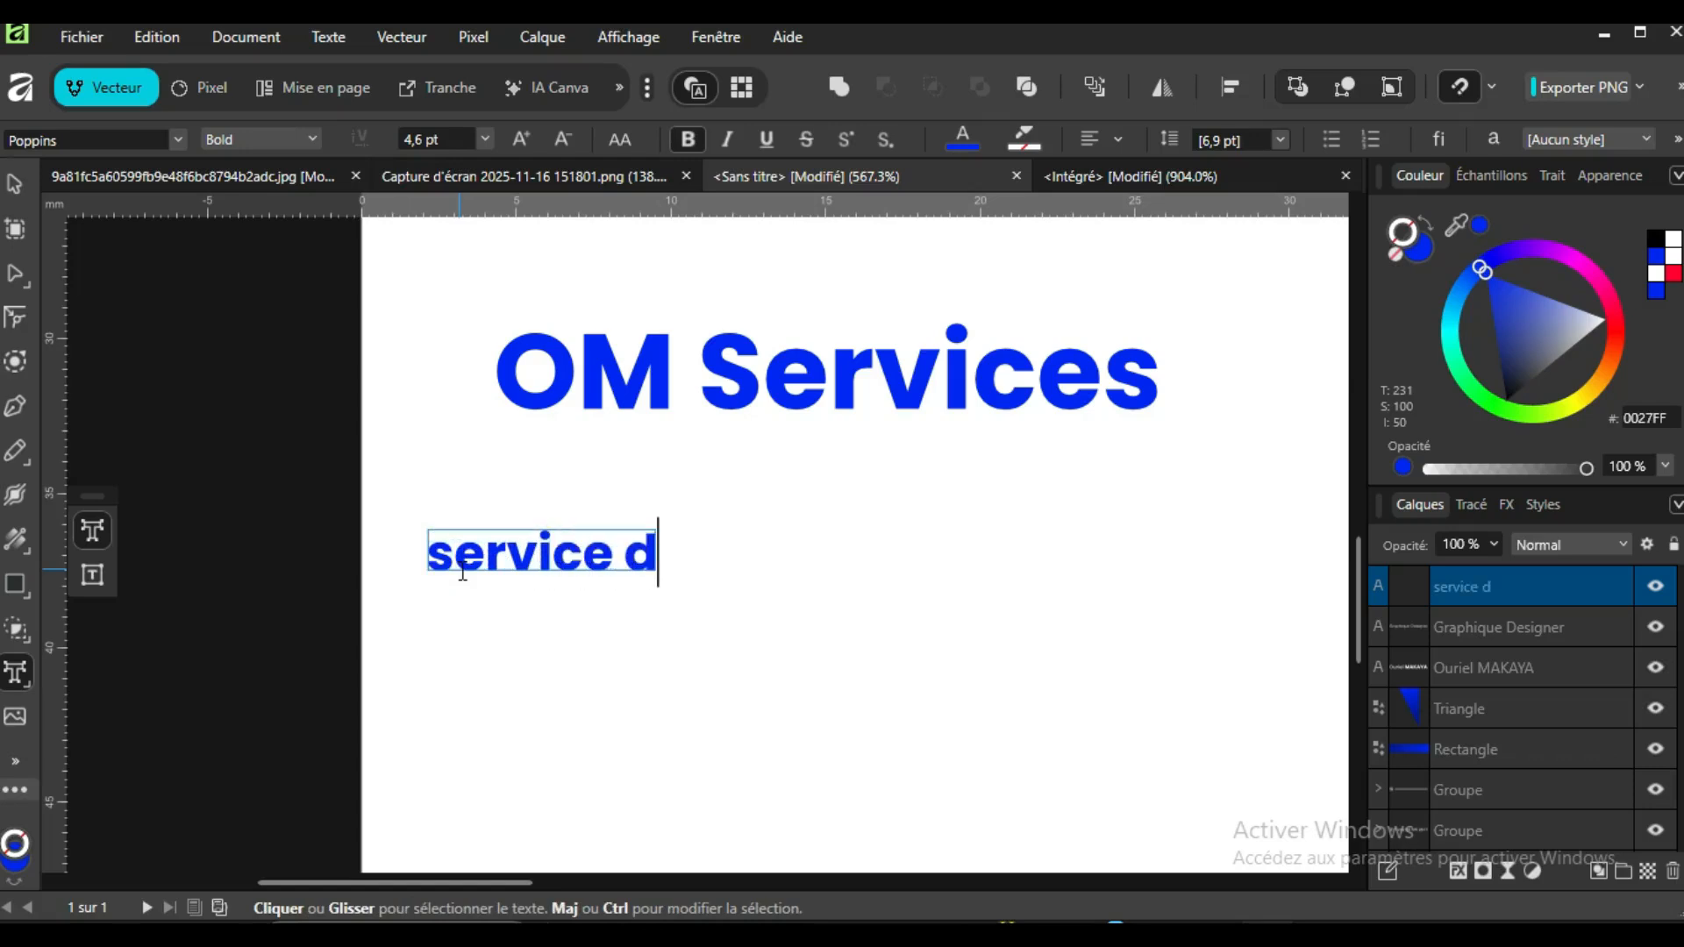
text(e com)
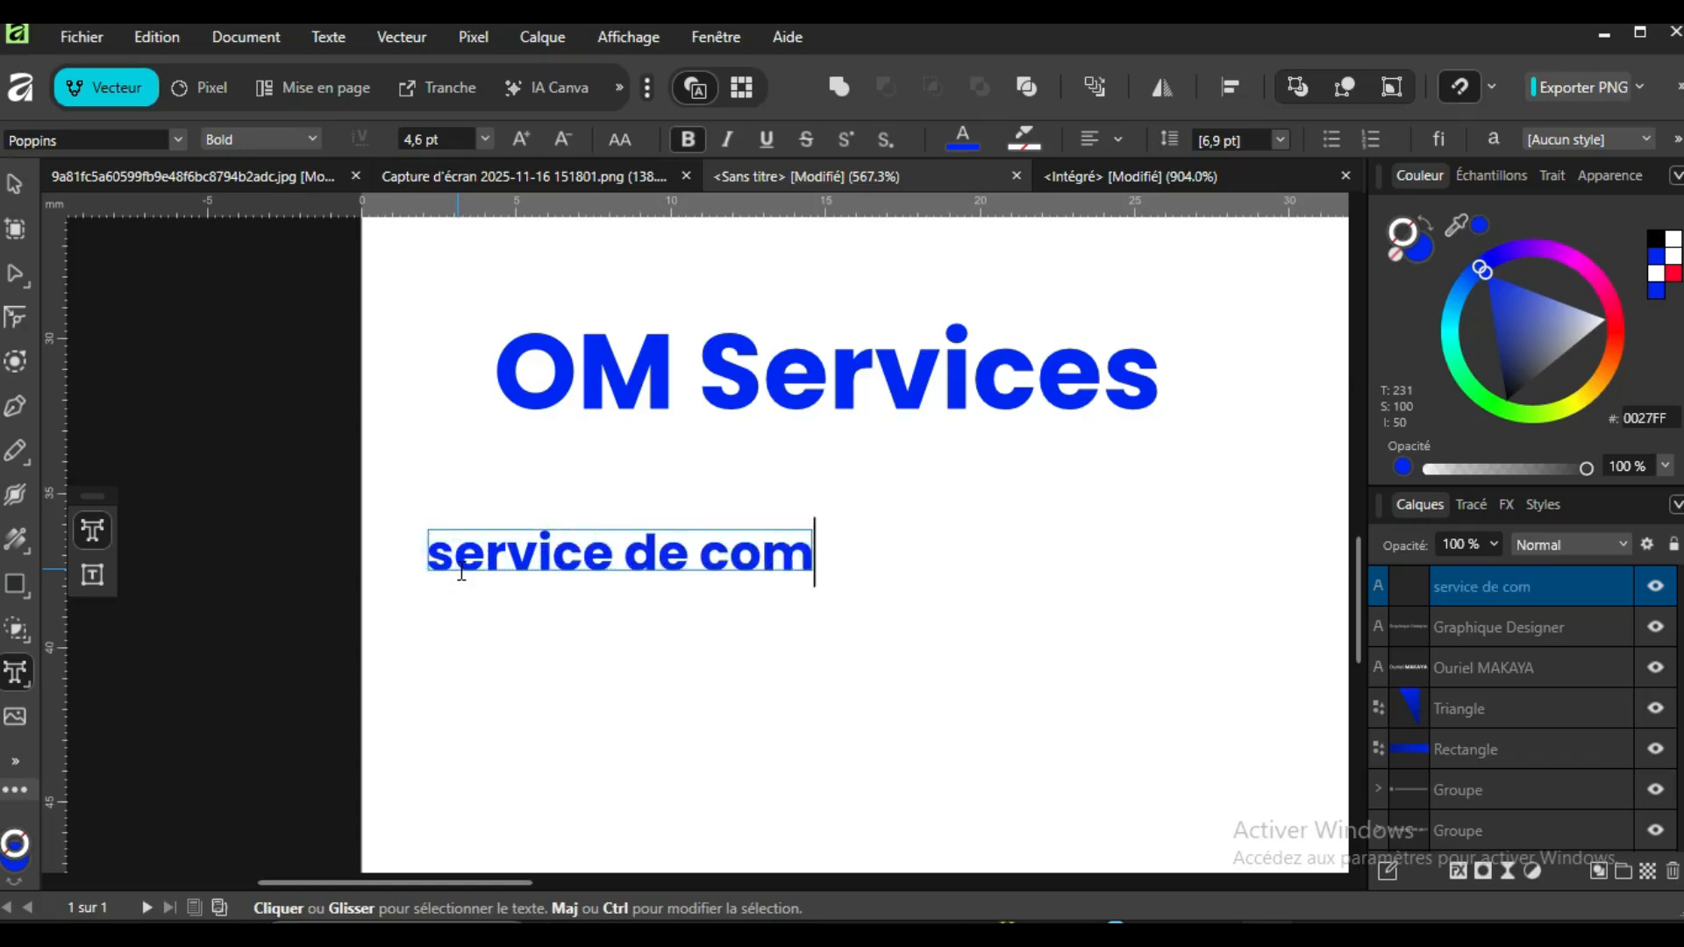
text(mu)
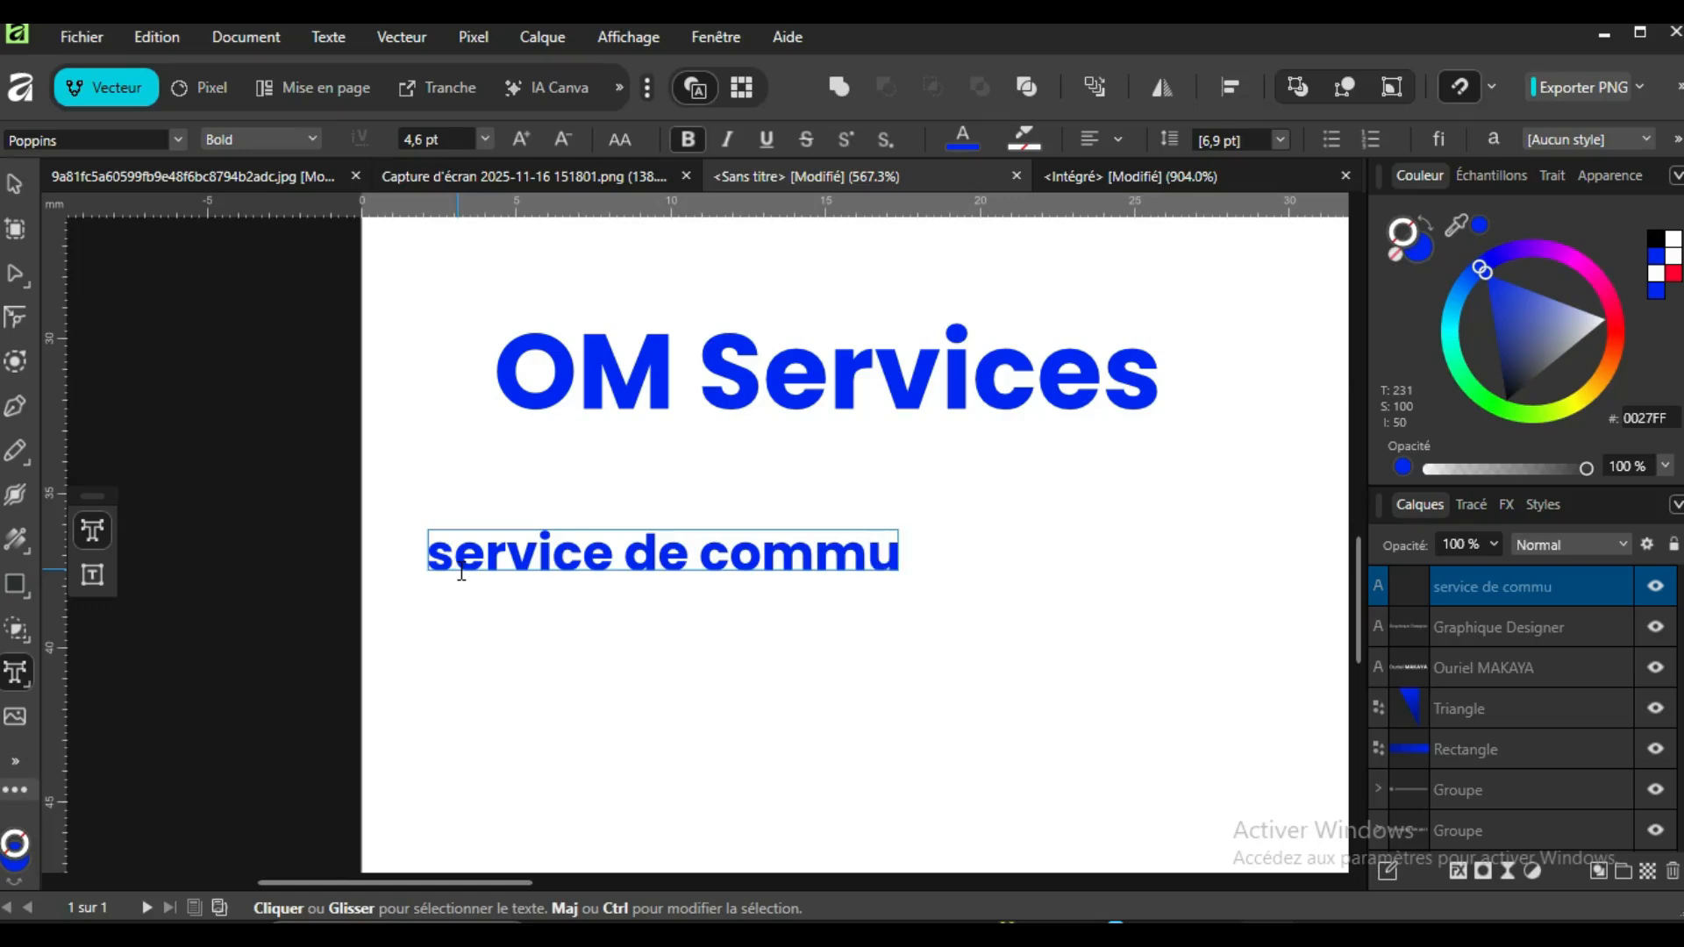
text(ni)
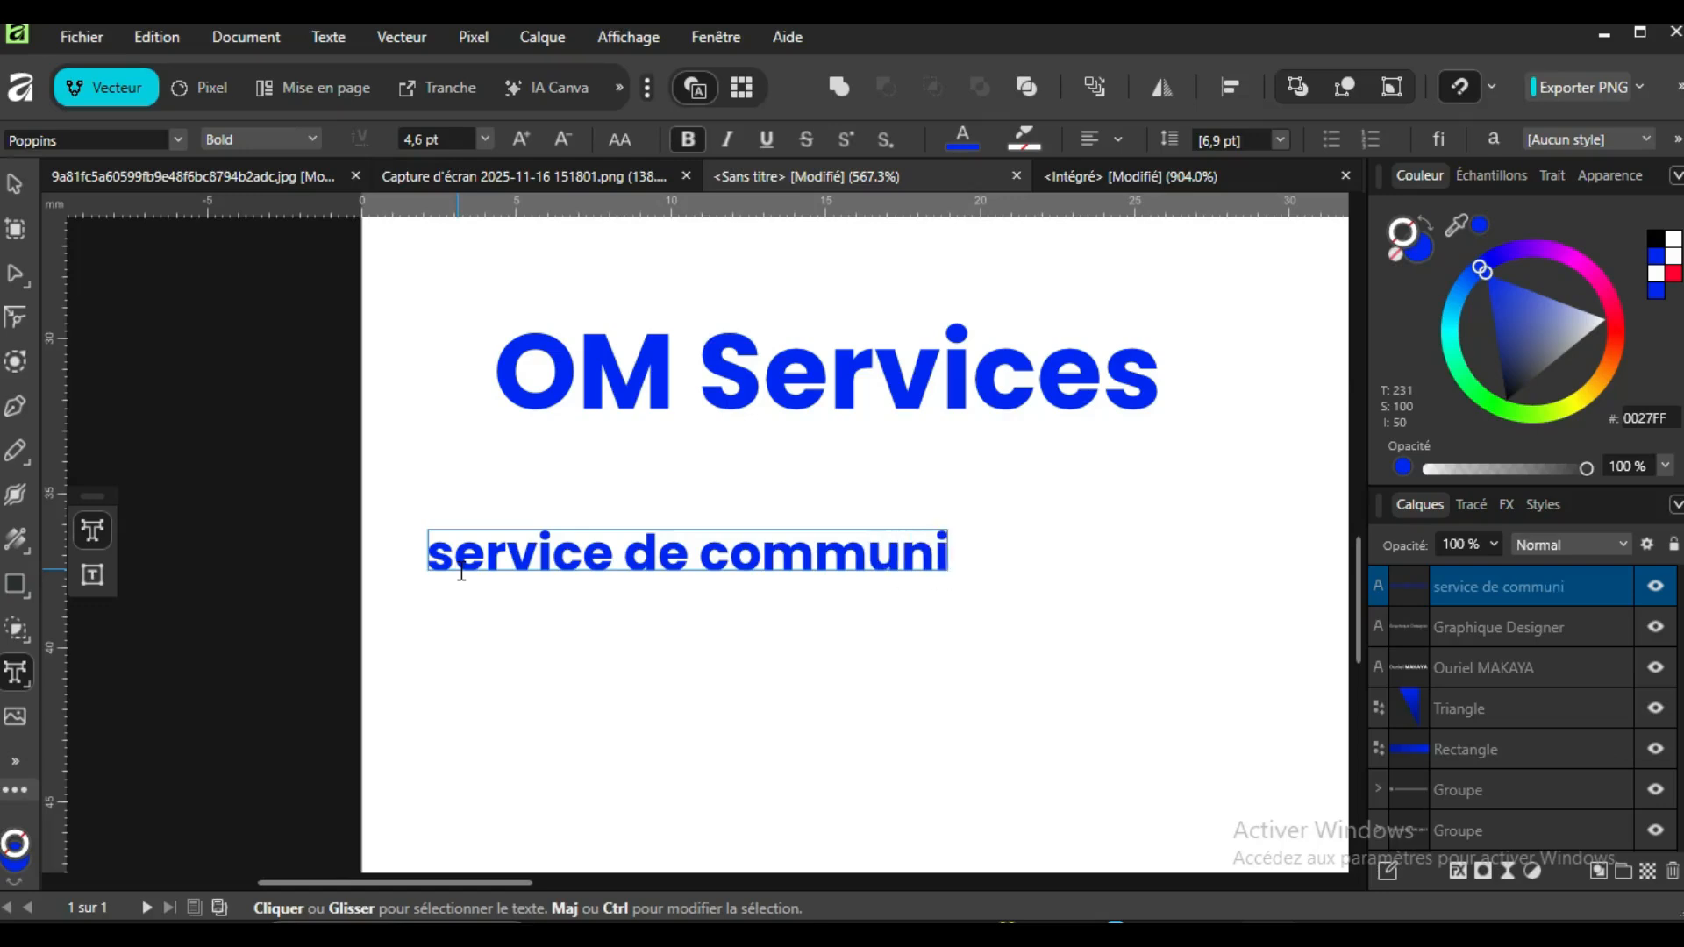
text(catio)
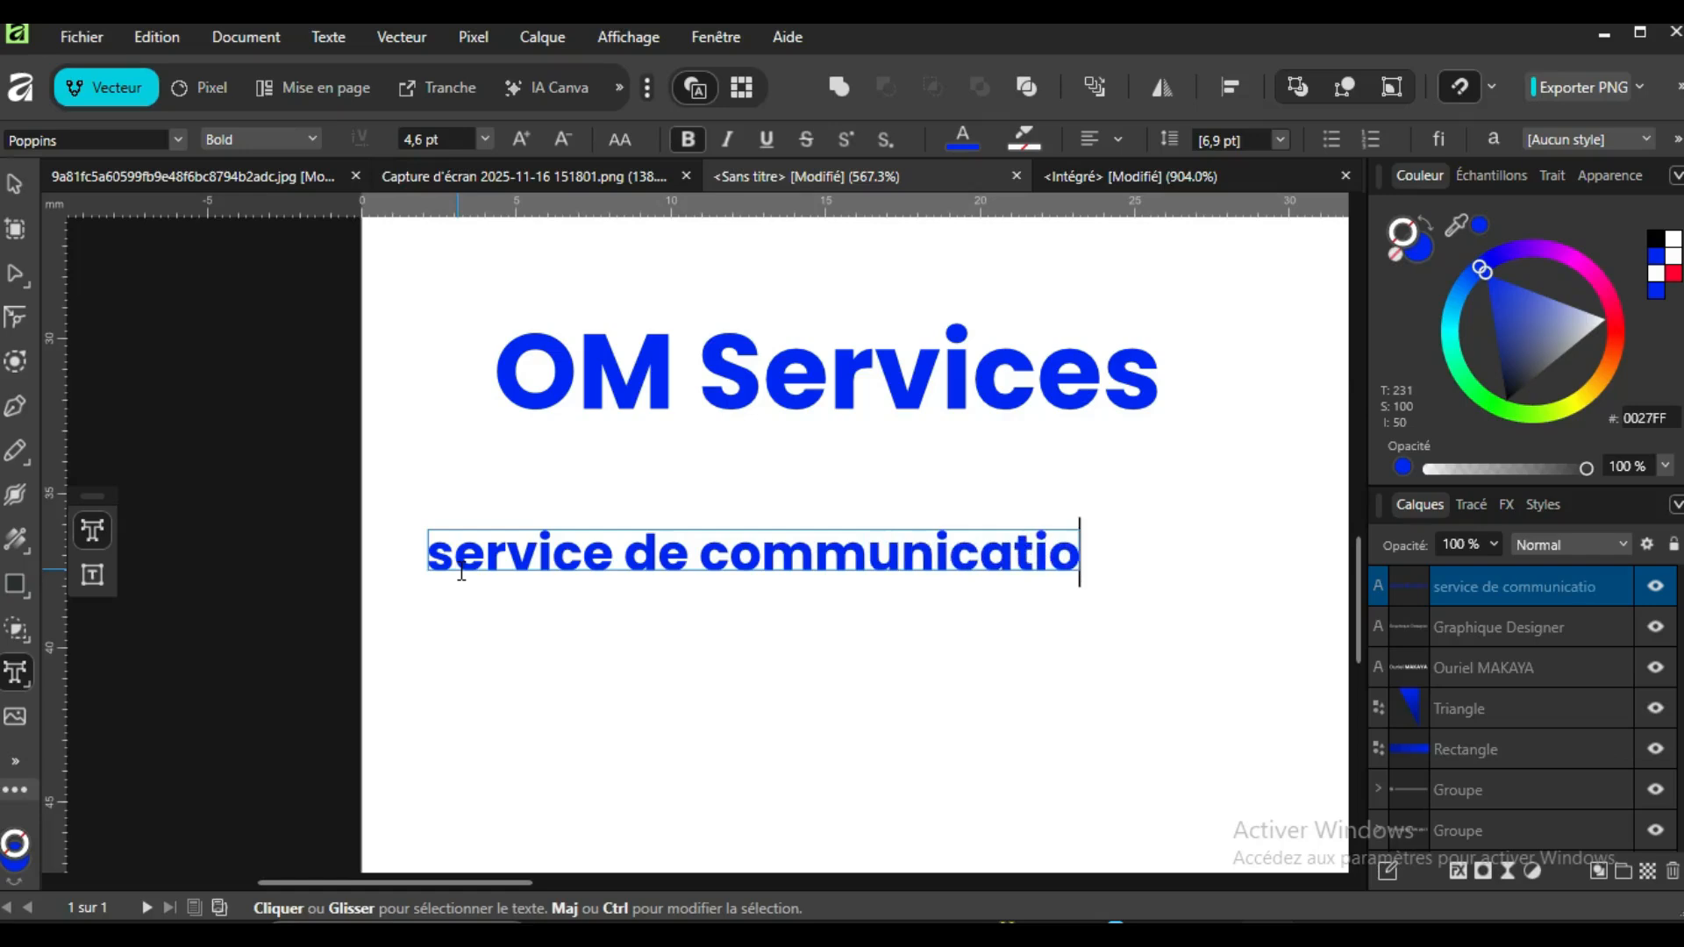
text(n)
key(Escape)
- Fit the tagline under the title at matching width and make it regular weight
key(v)
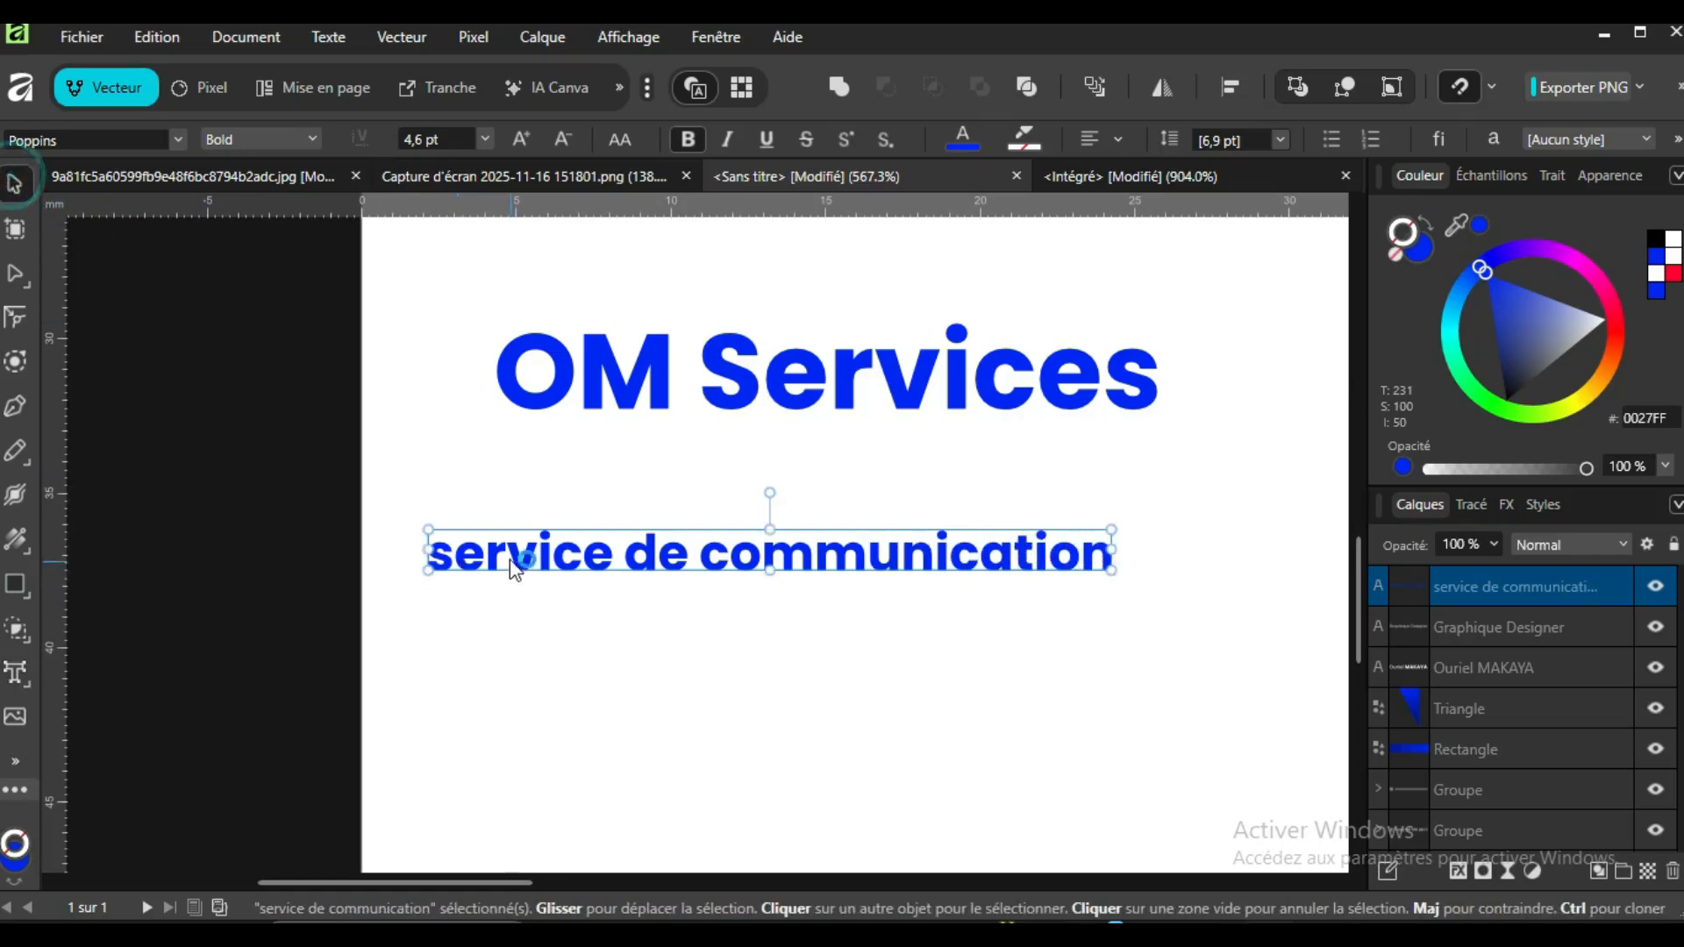
drag(514, 569, 587, 505)
drag(1175, 502, 1158, 502)
drag(971, 494, 972, 489)
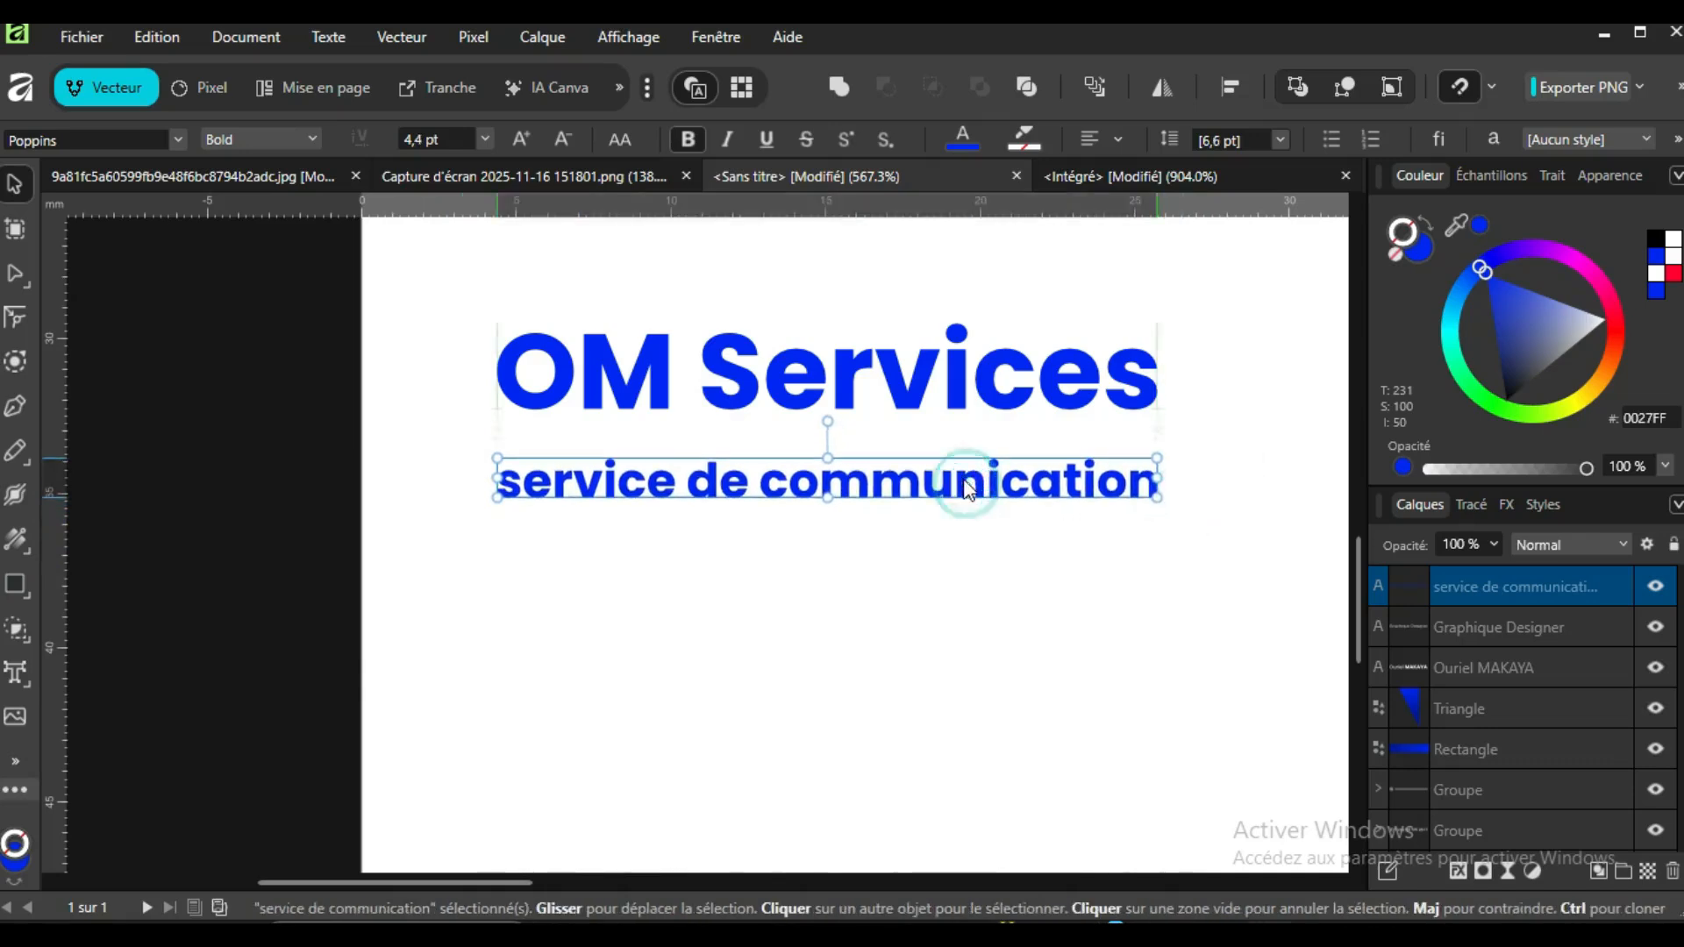
click(689, 137)
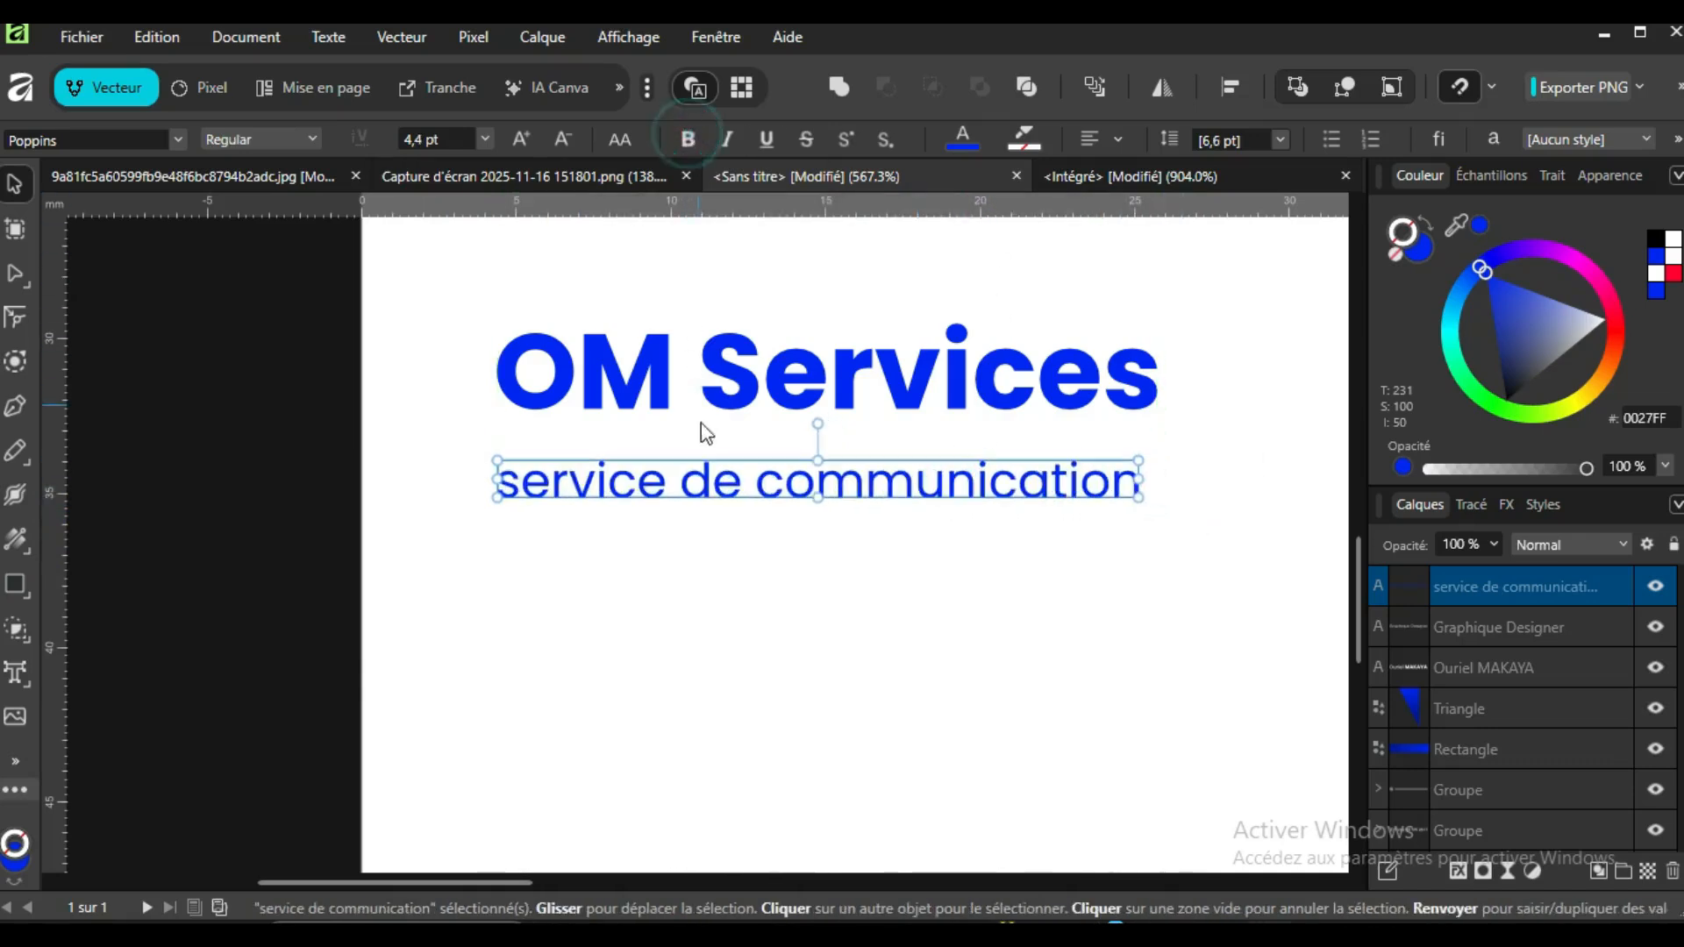
click(712, 479)
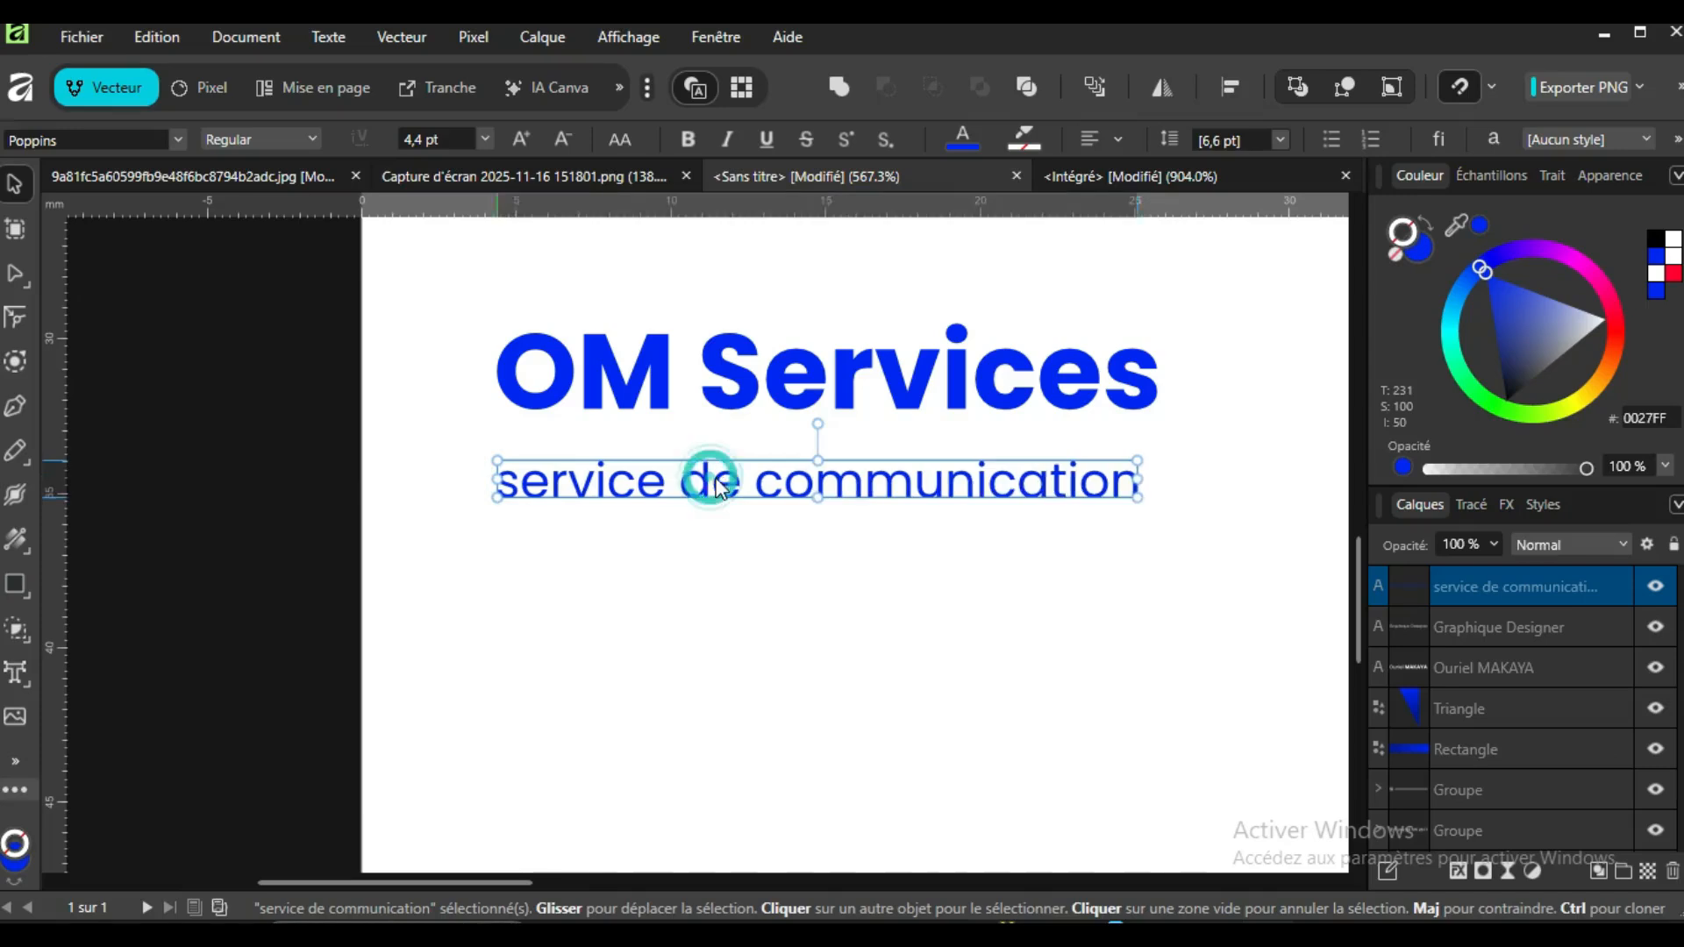
click(727, 541)
scroll(726, 551, right, 3)
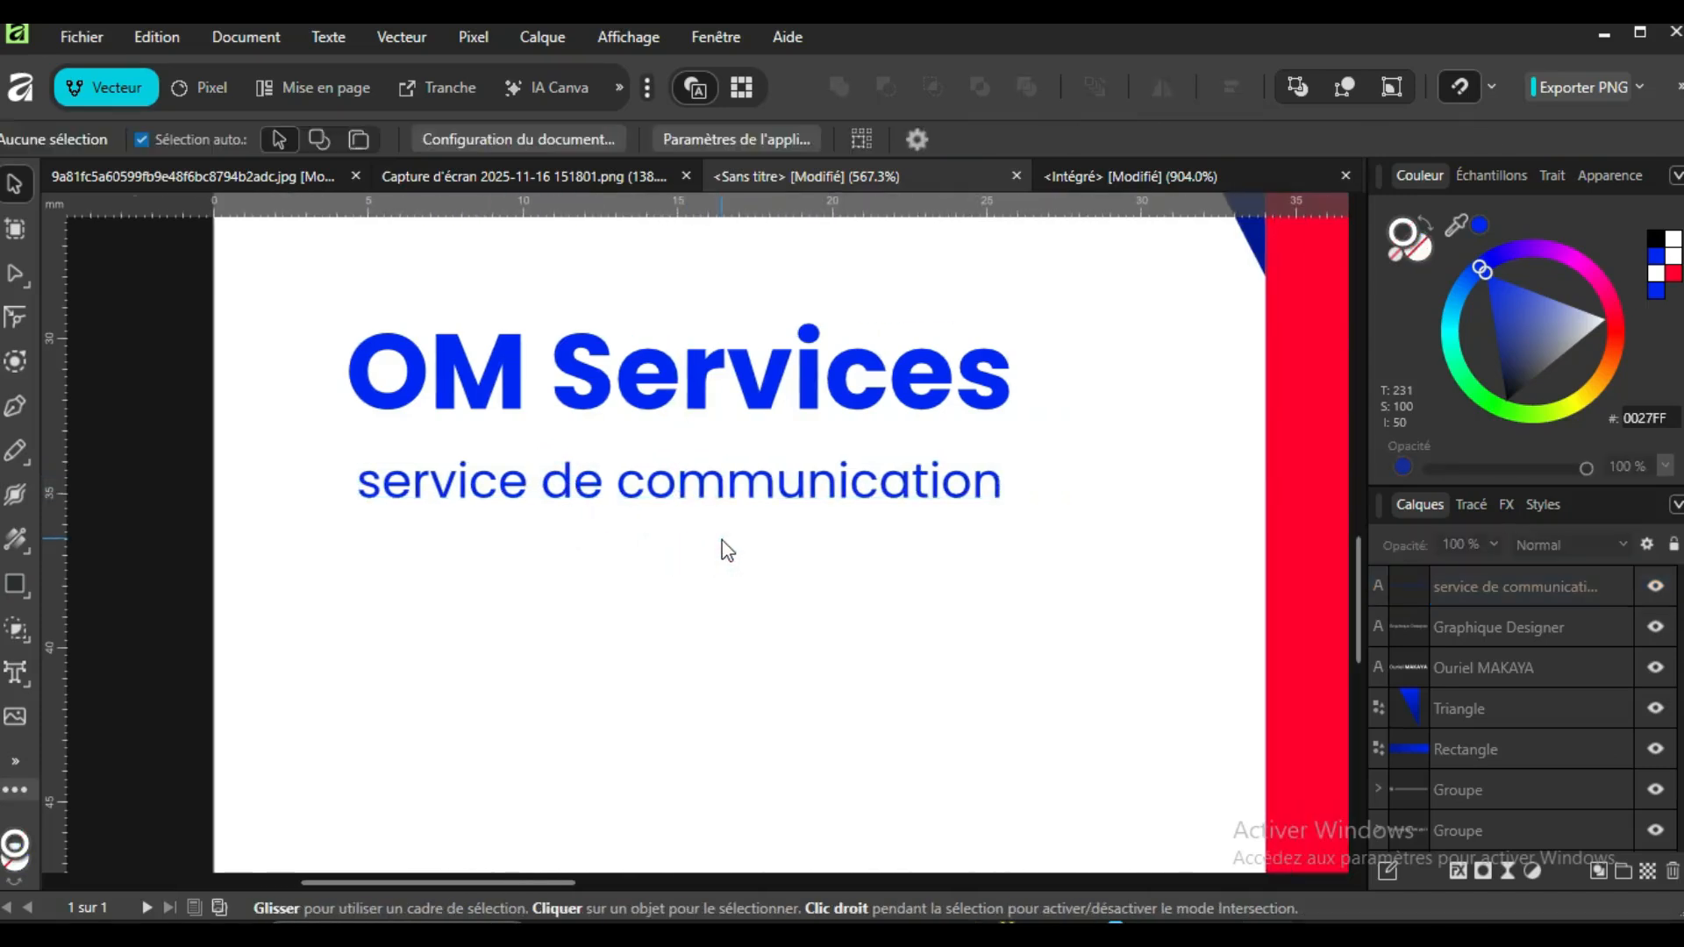
- Centre the OM Services title and tagline horizontally on each other
scroll(727, 551, down, 5)
scroll(726, 551, up, 1)
drag(494, 430, 853, 576)
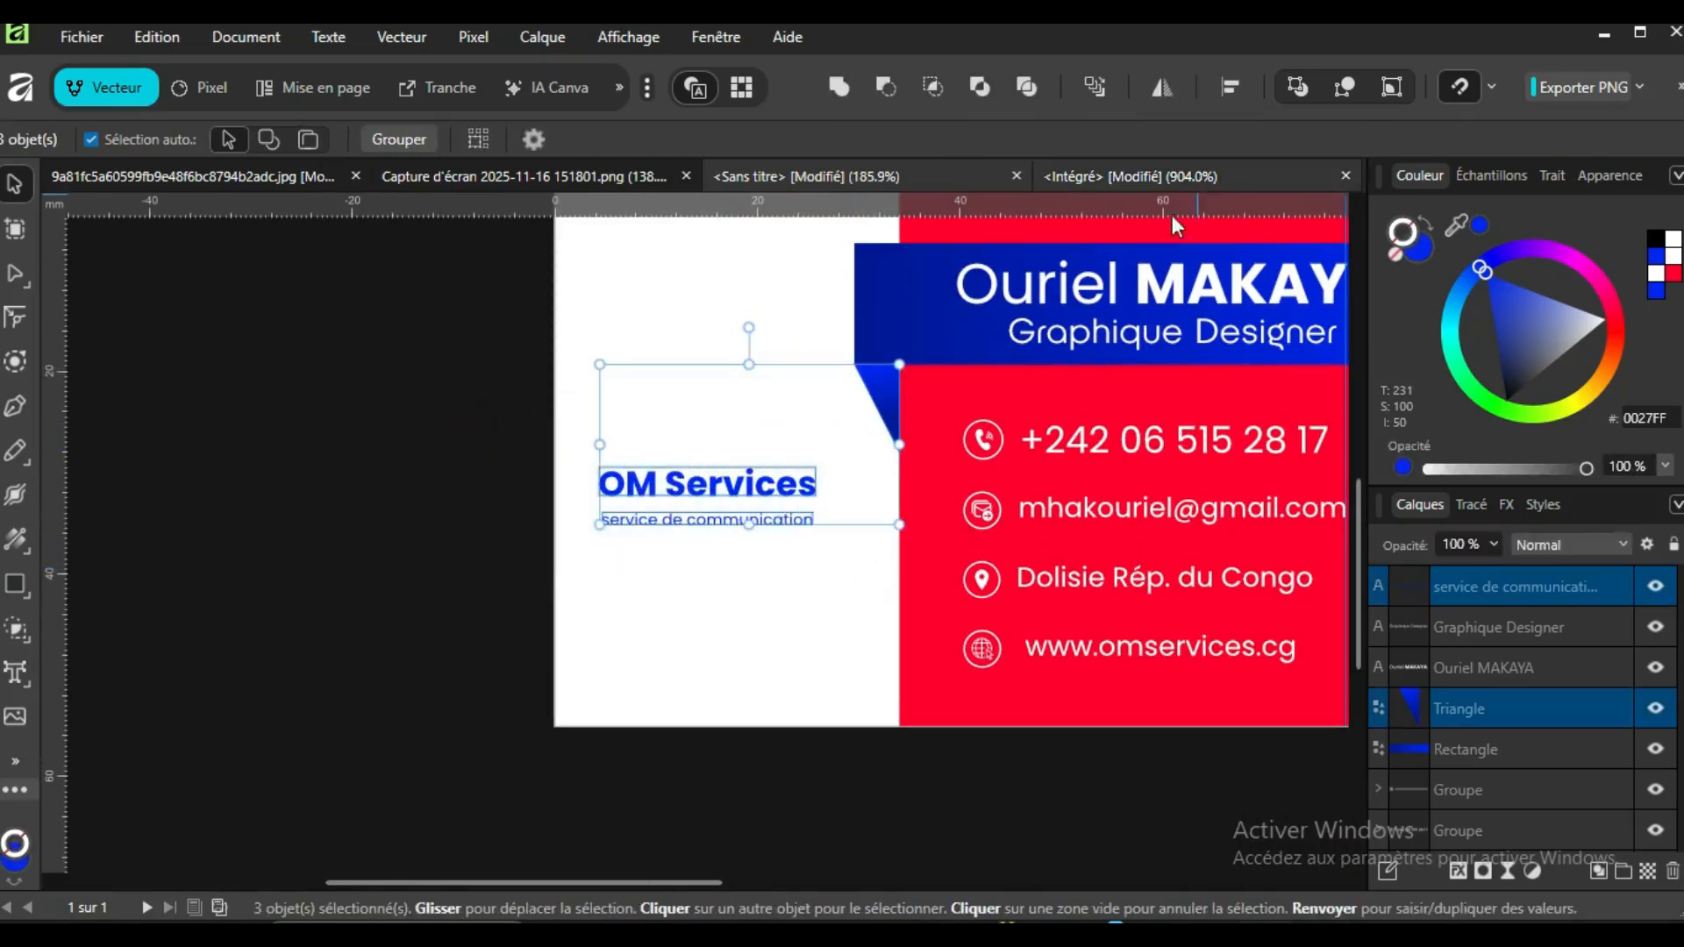
mouse_move(800, 500)
mouse_down()
mouse_move(790, 474)
mouse_move(794, 498)
mouse_up()
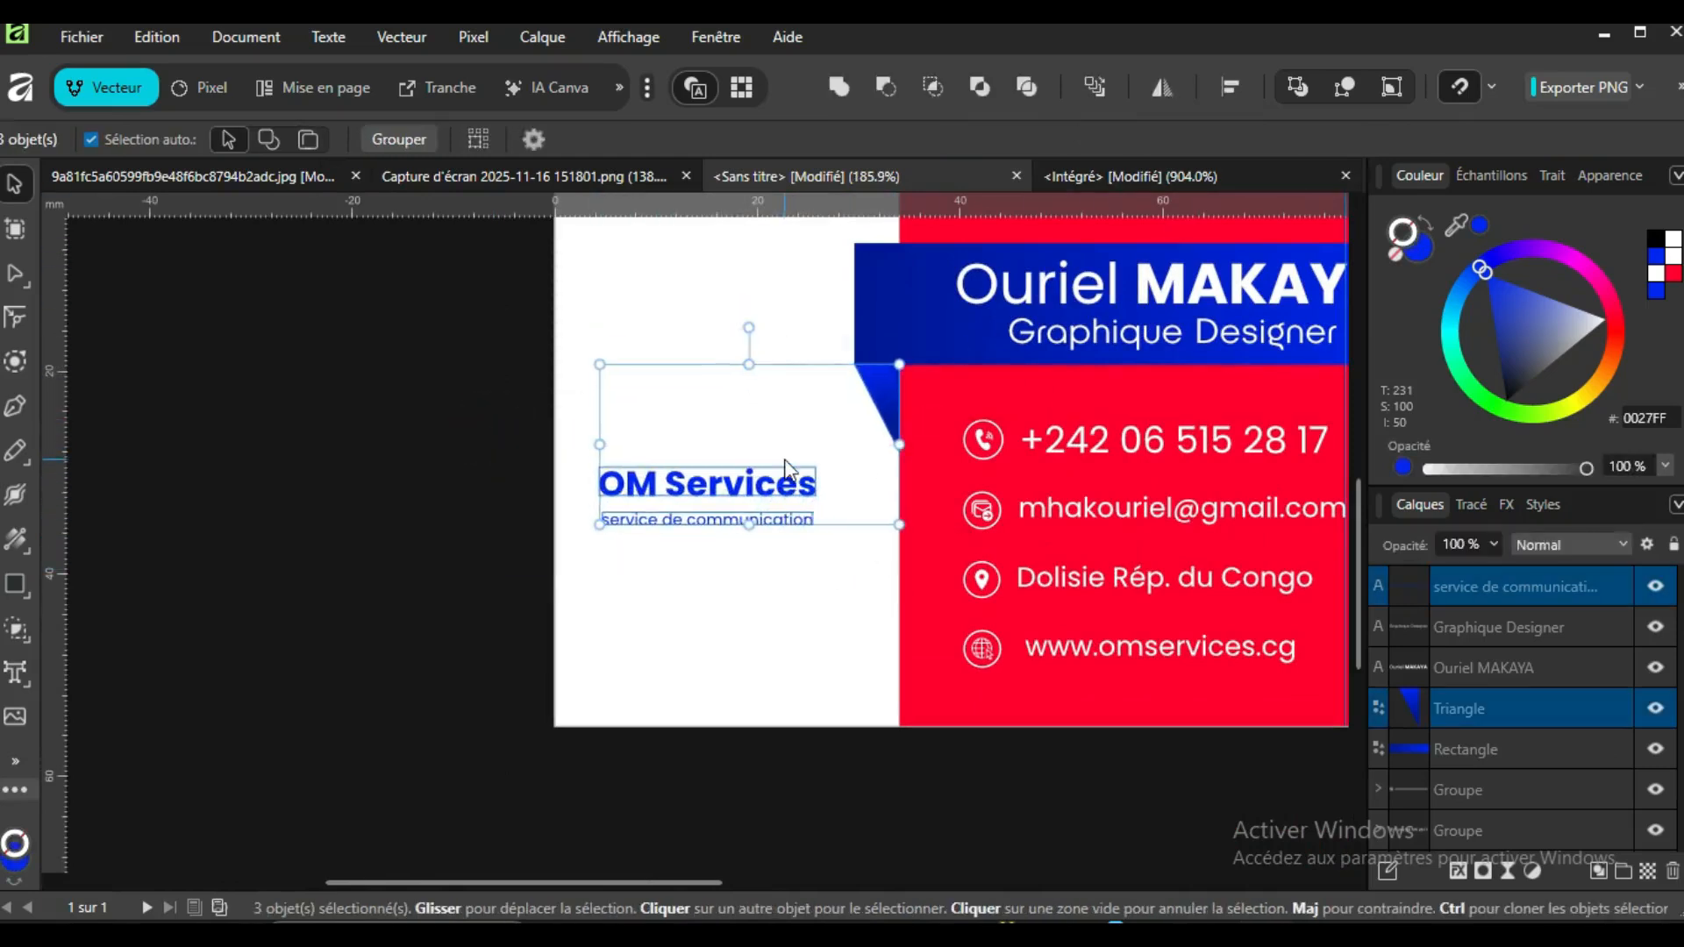
drag(502, 436, 820, 542)
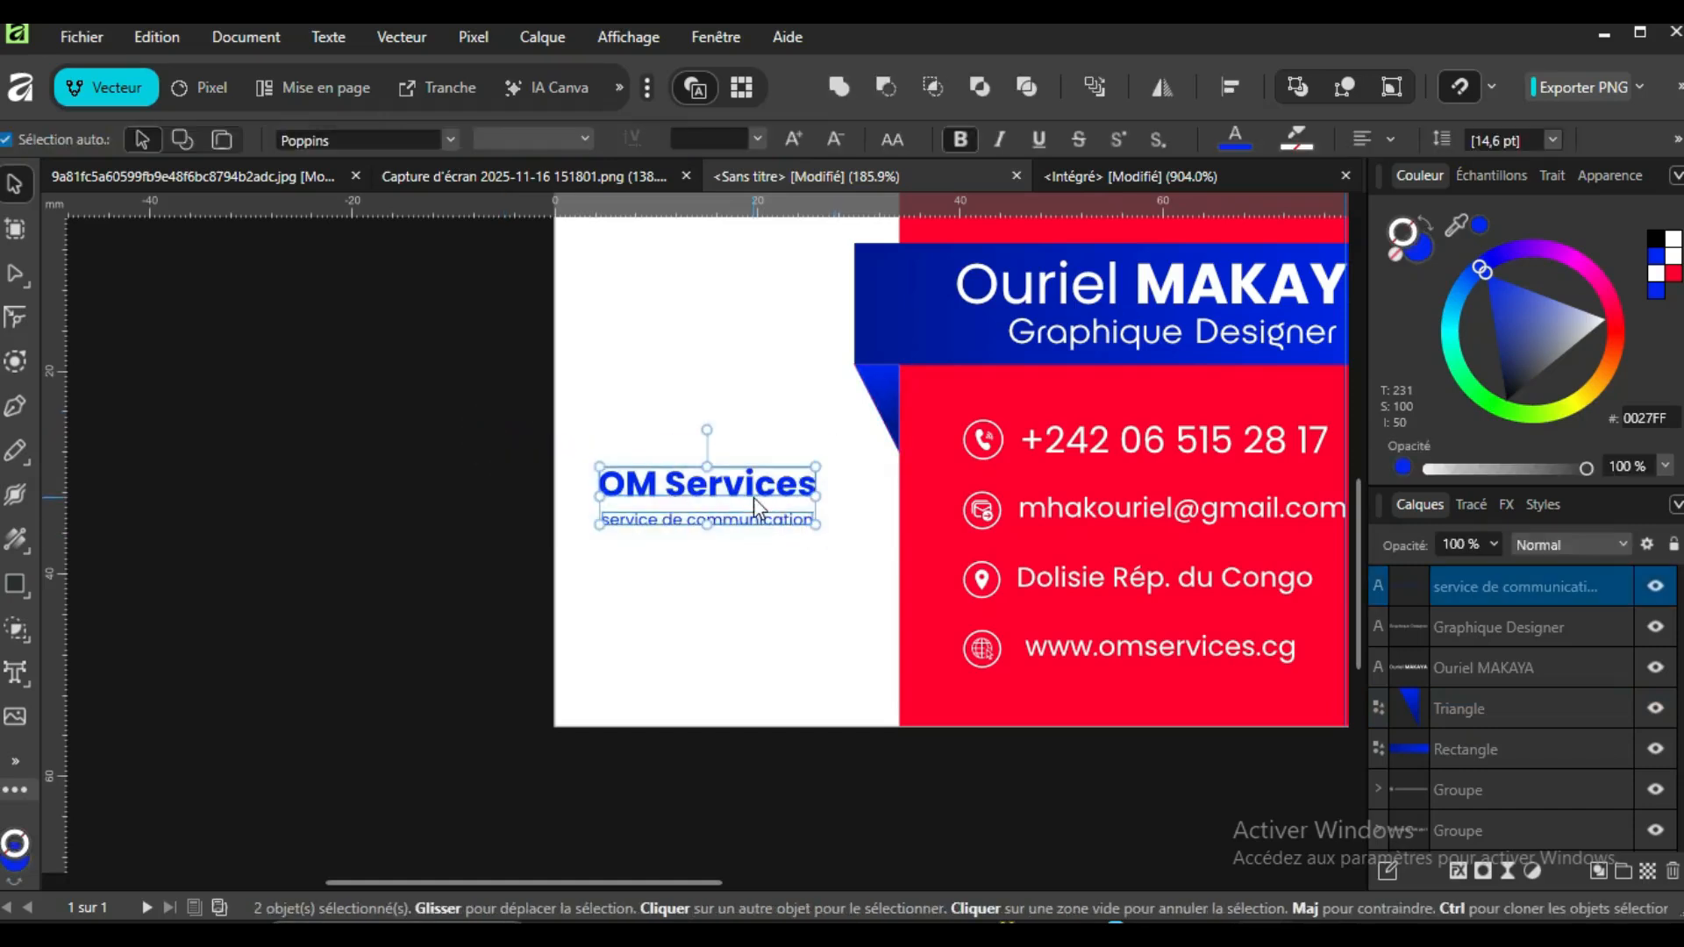
click(1232, 87)
click(1330, 170)
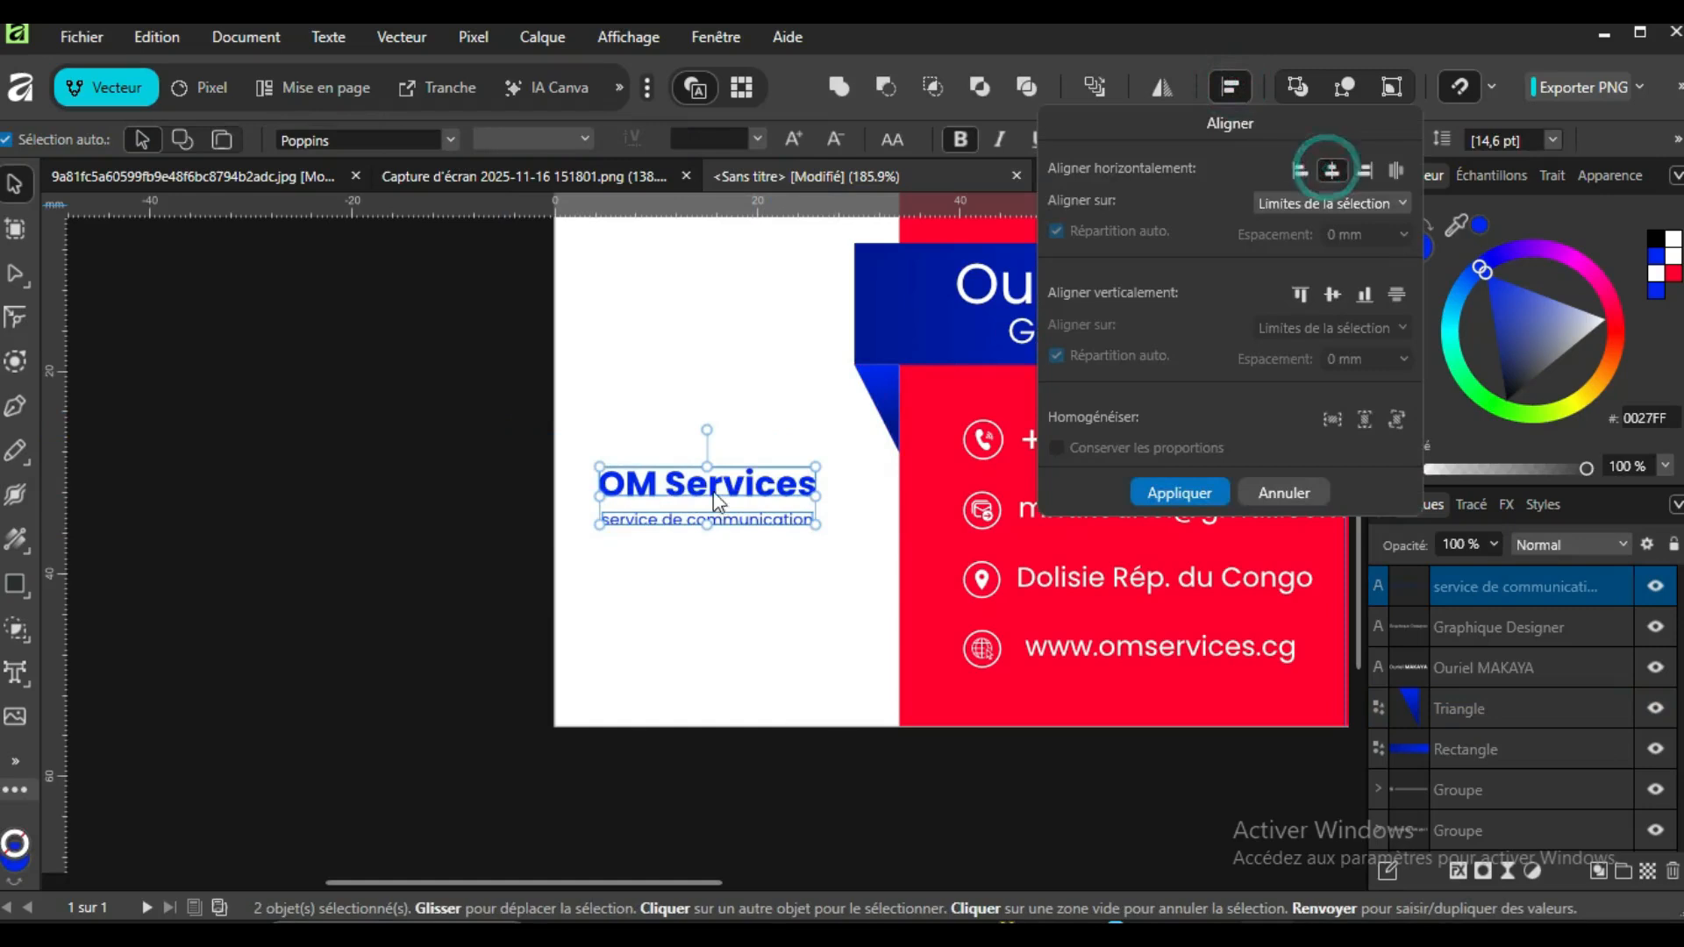
key(Escape)
- Raise the title and tagline to mid-height in the white panel
drag(719, 503, 708, 458)
click(444, 399)
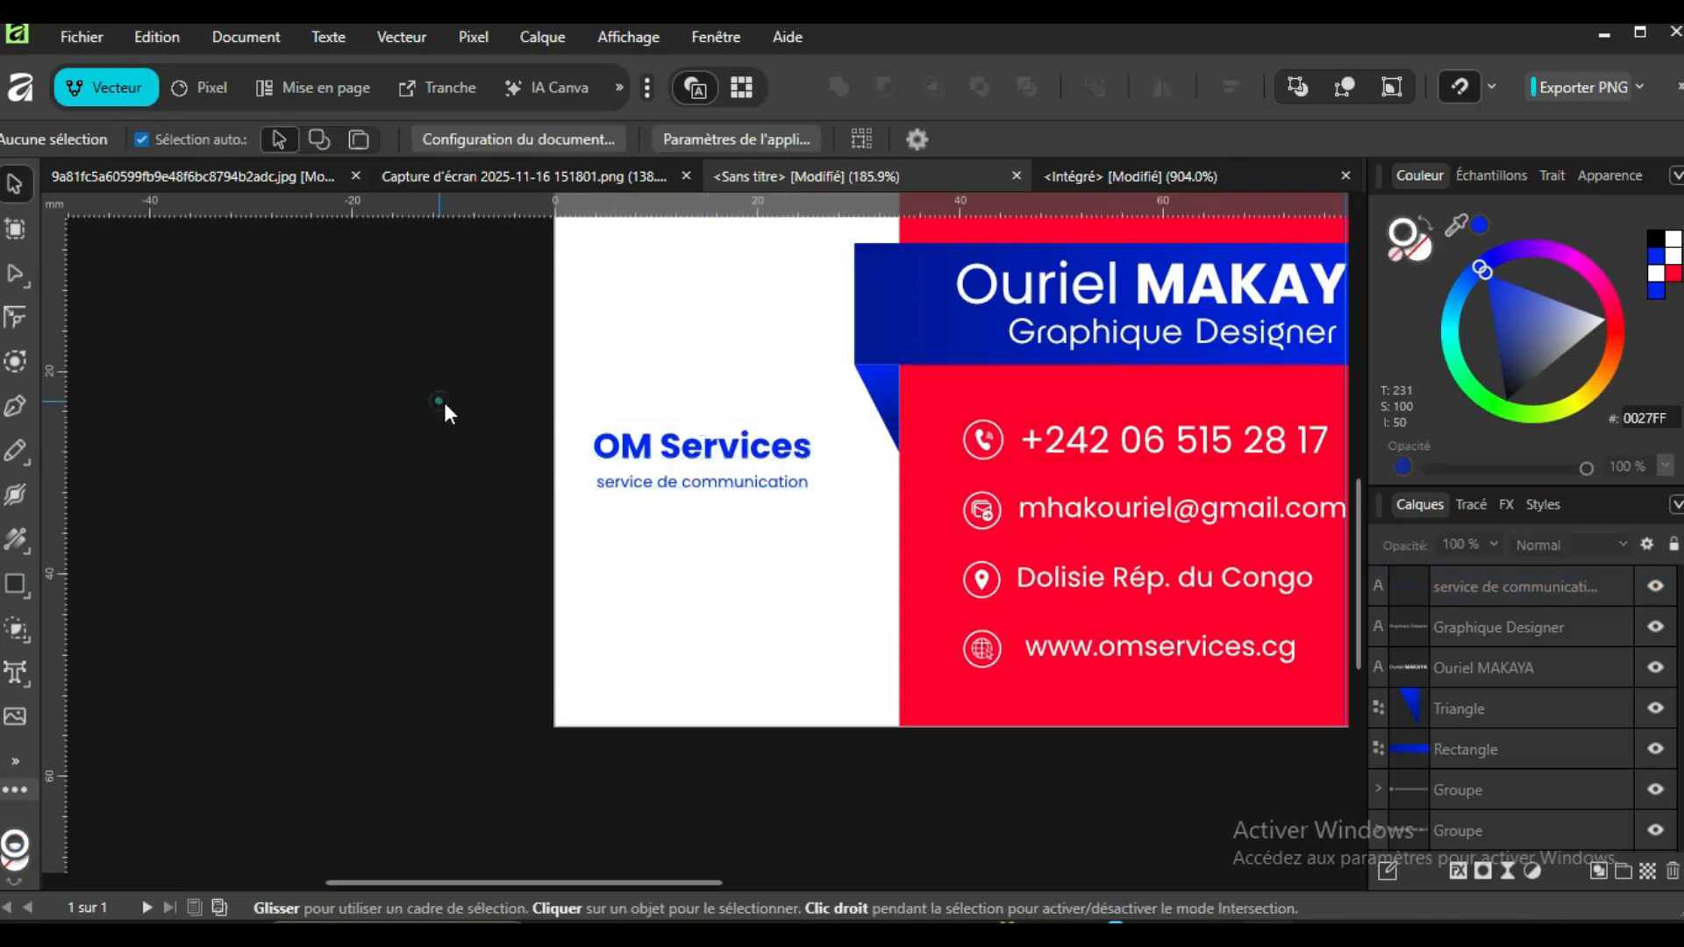
scroll(443, 399, up, 2)
scroll(744, 489, down, 2)
drag(651, 881, 868, 881)
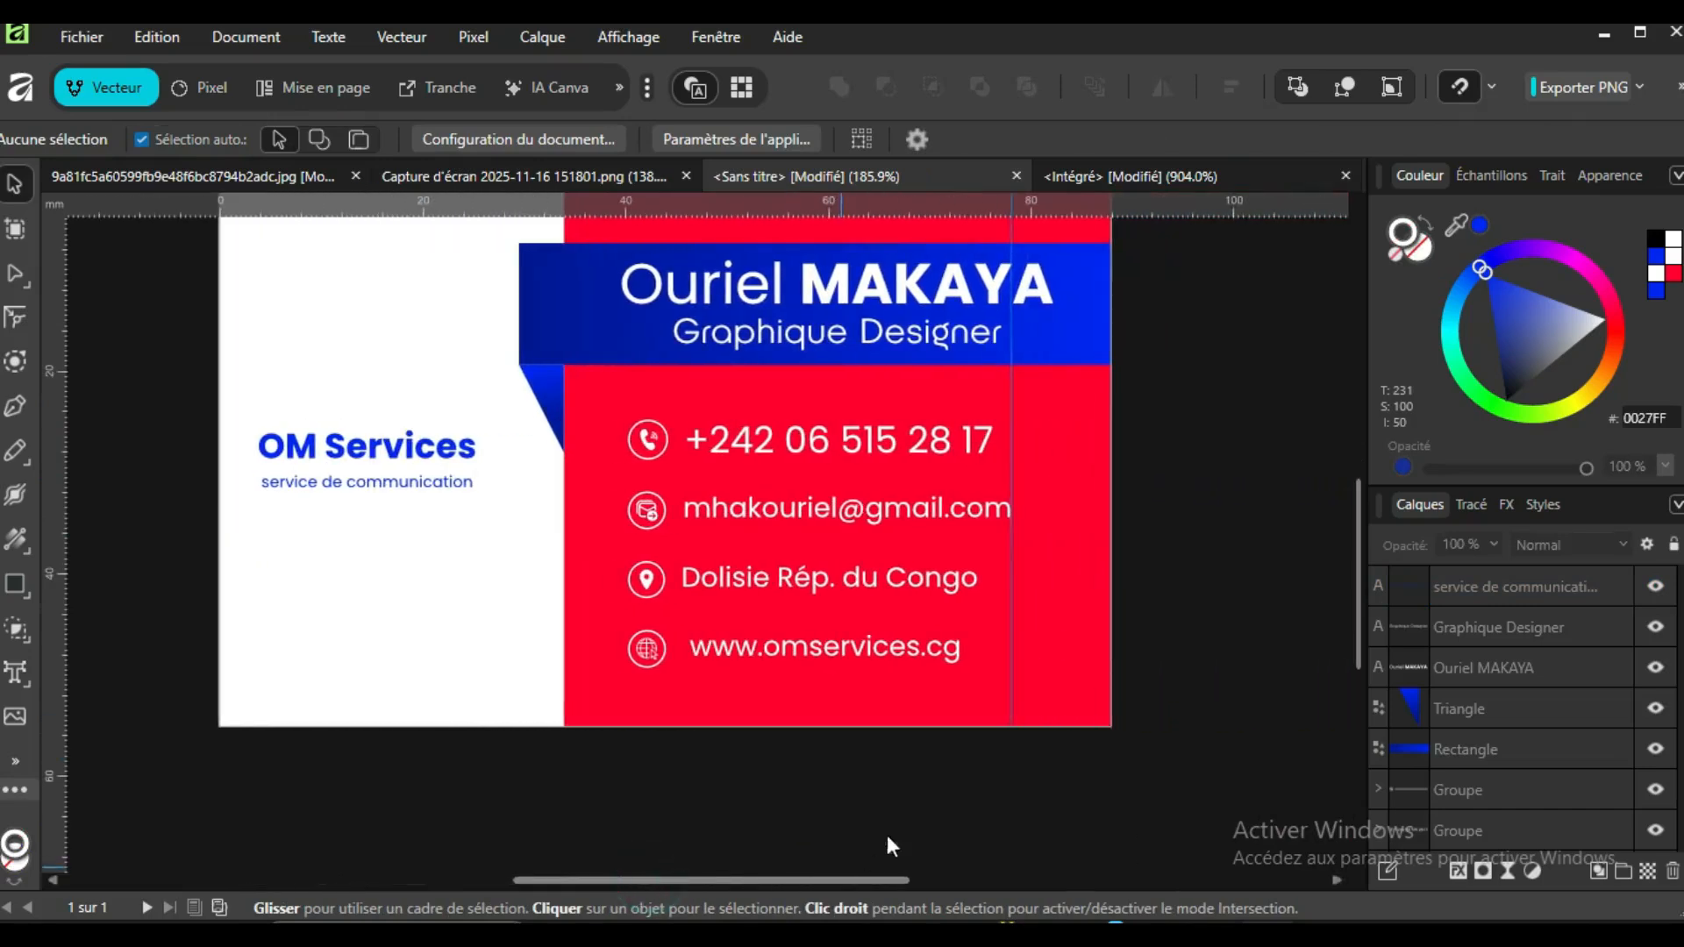
click(1083, 507)
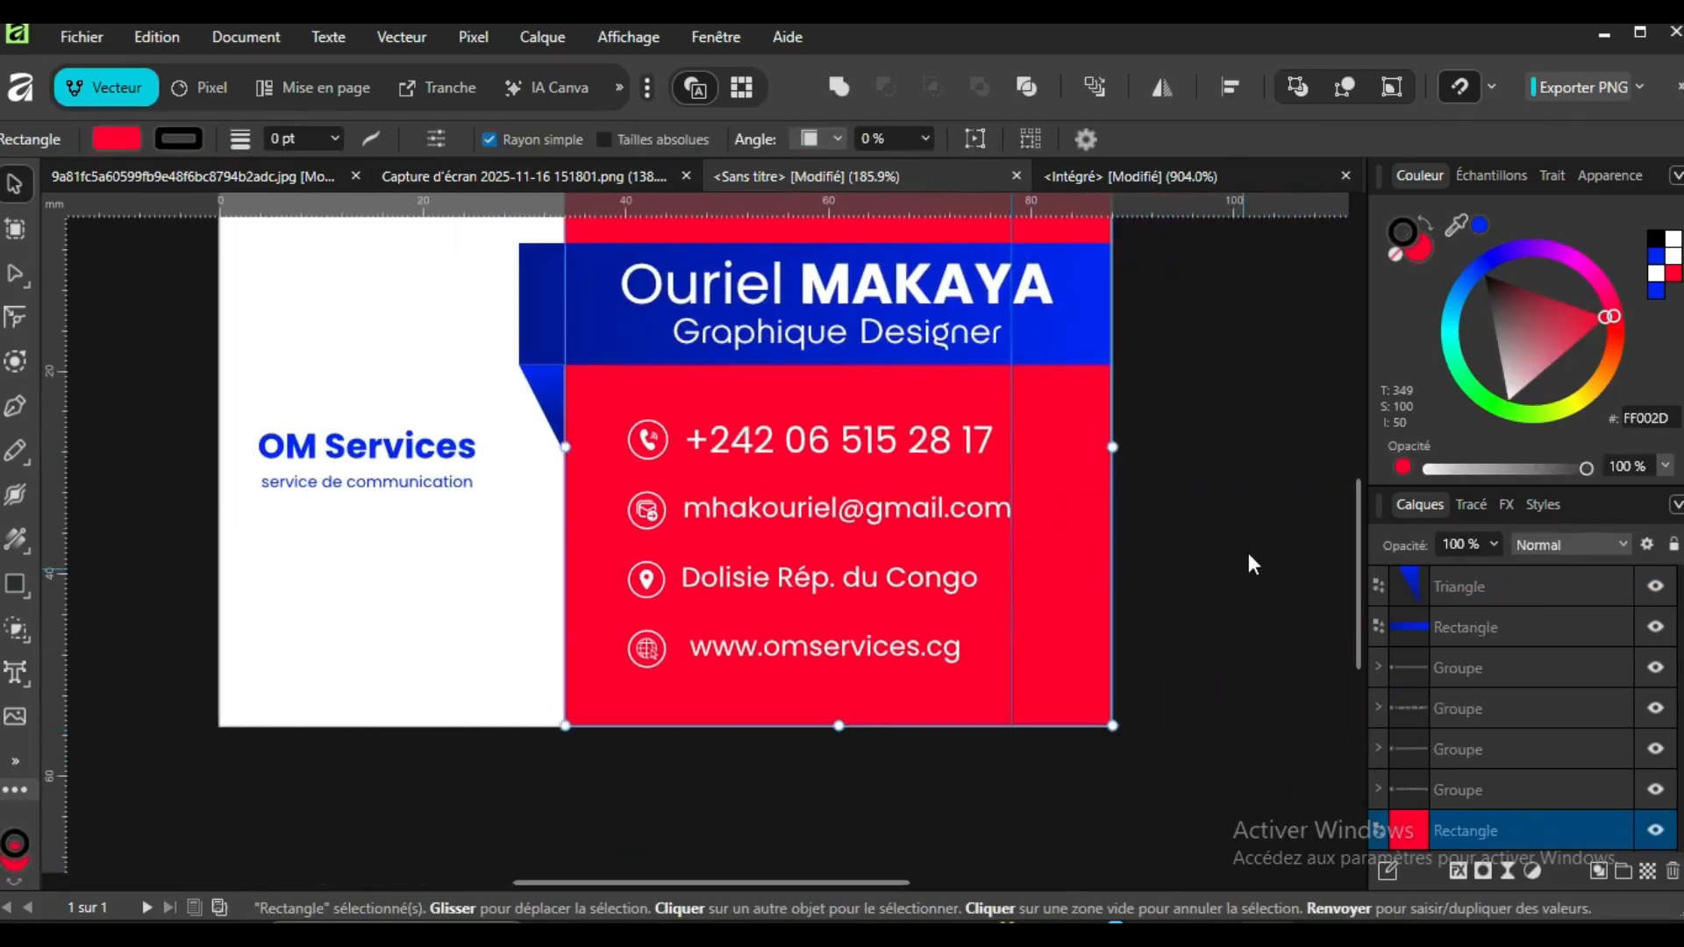
scroll(1252, 541, up, 3)
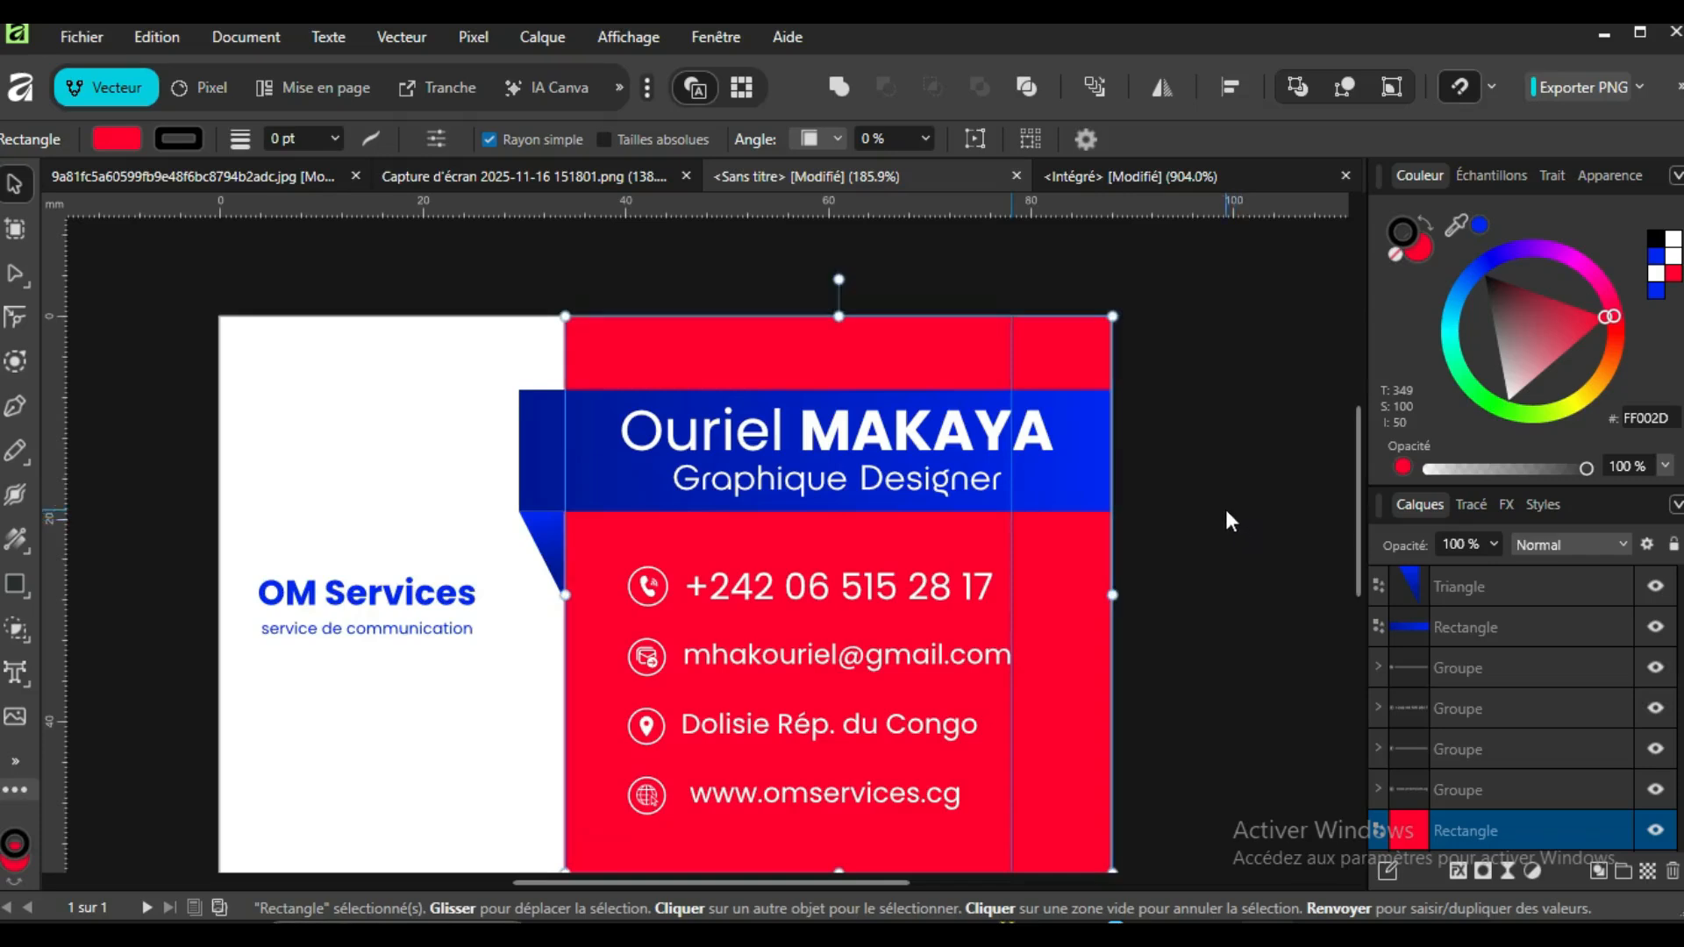
scroll(1225, 507, down, 2)
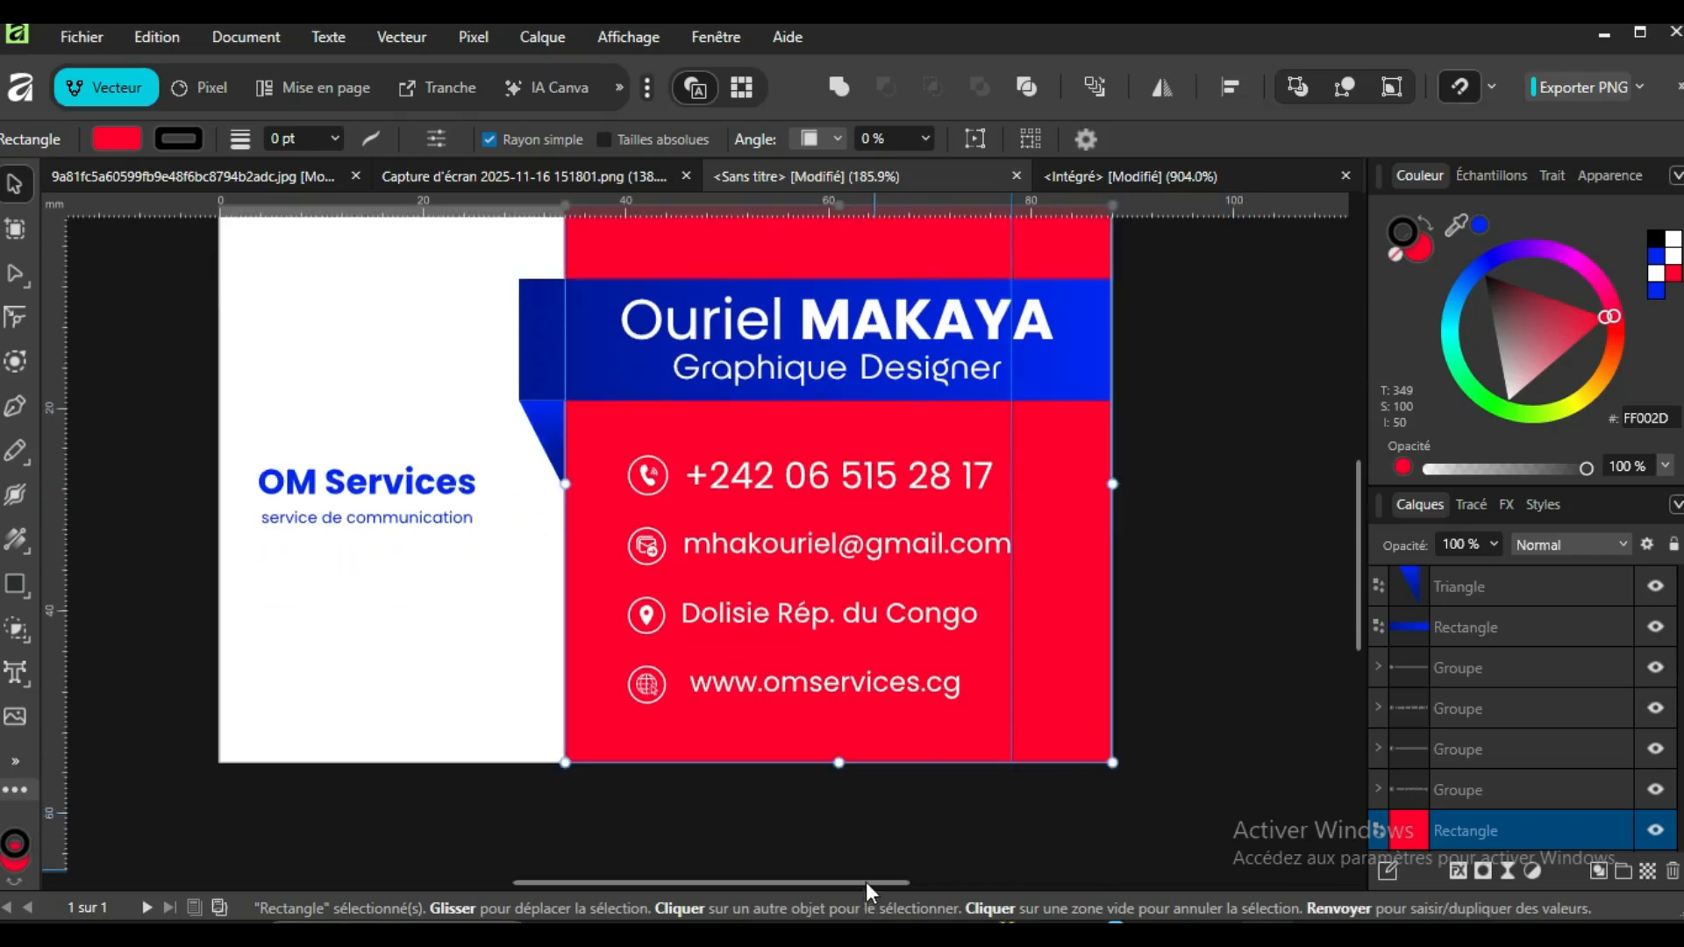
drag(866, 882, 817, 884)
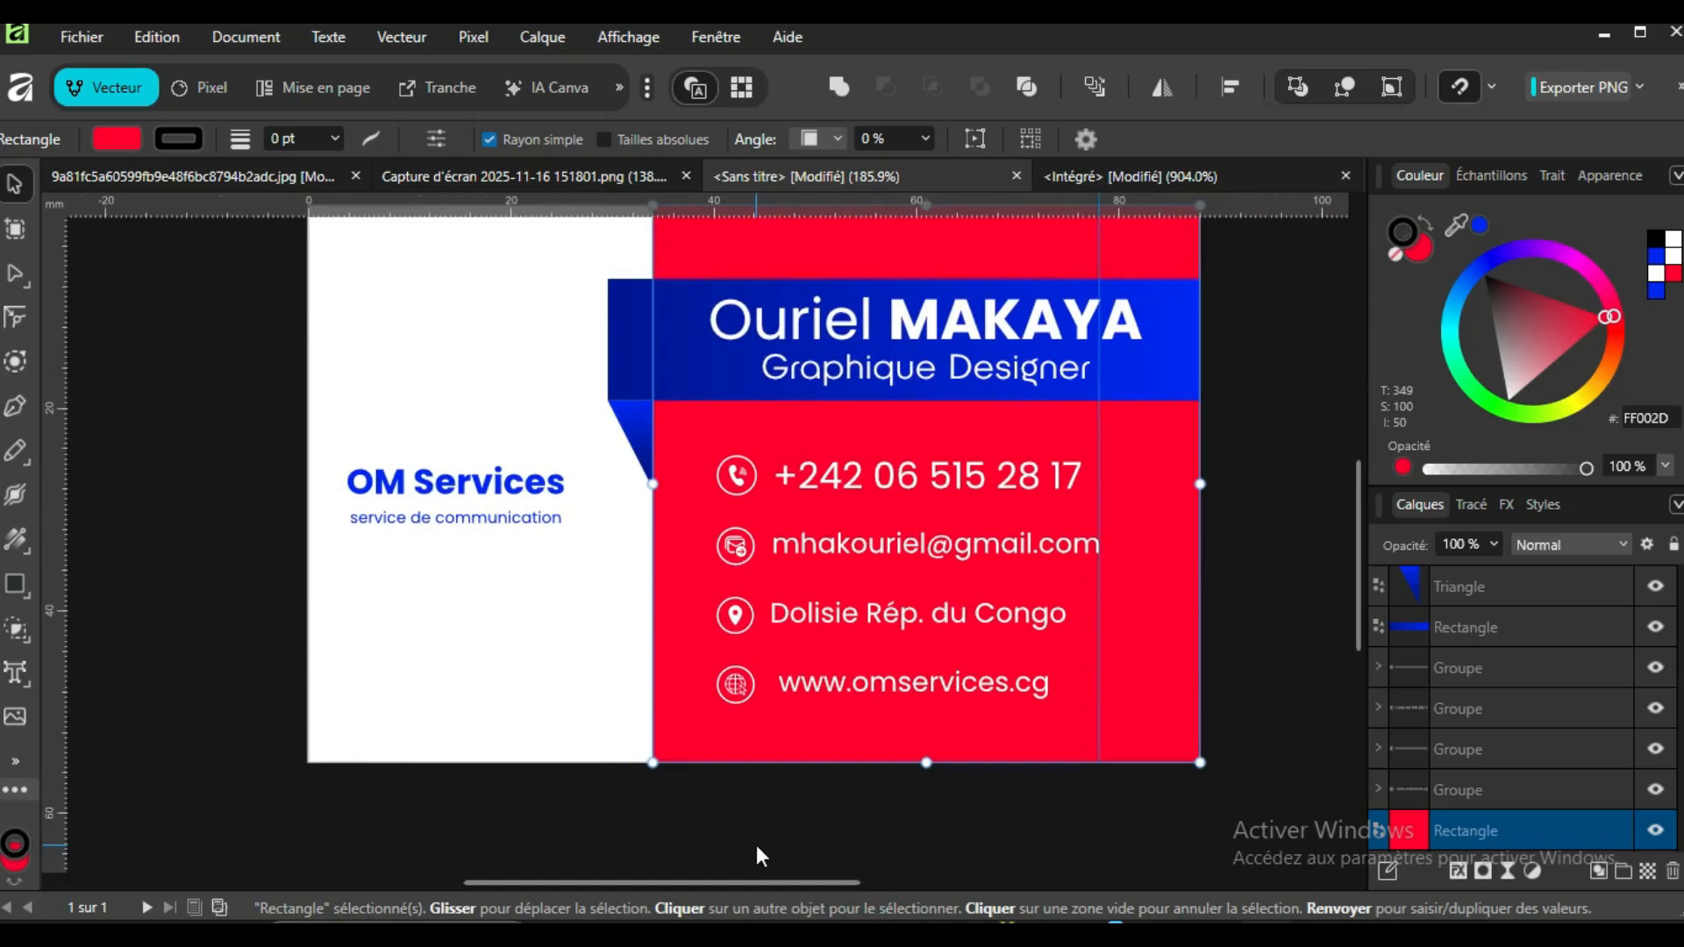
scroll(777, 816, up, 2)
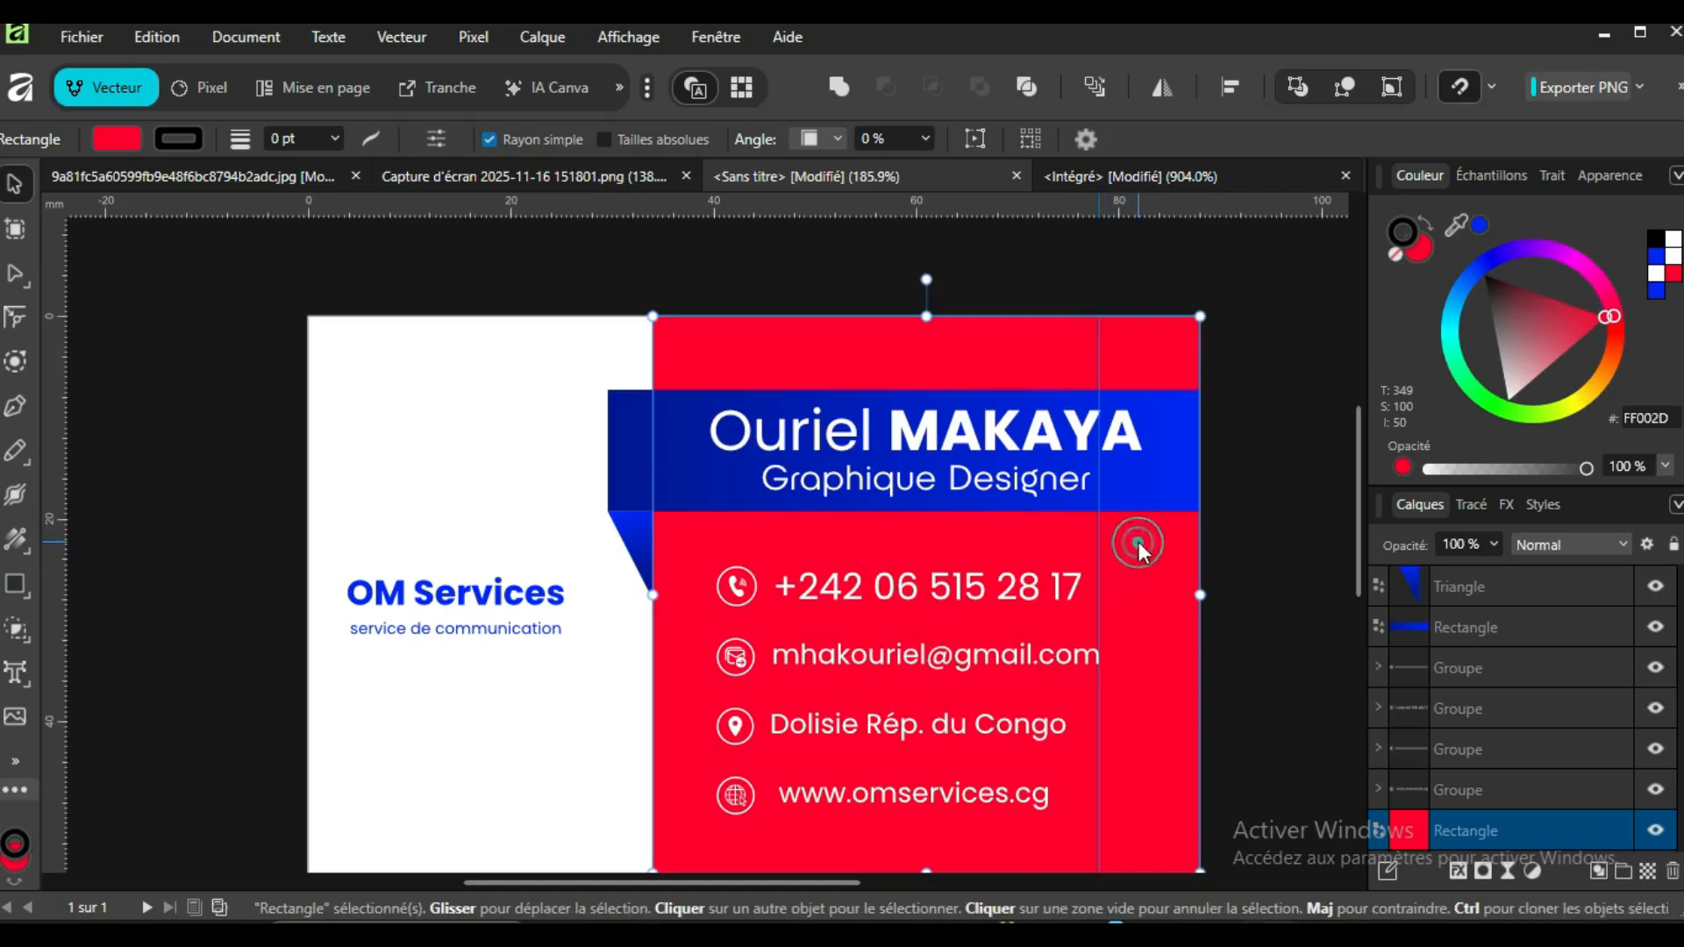
click(1619, 828)
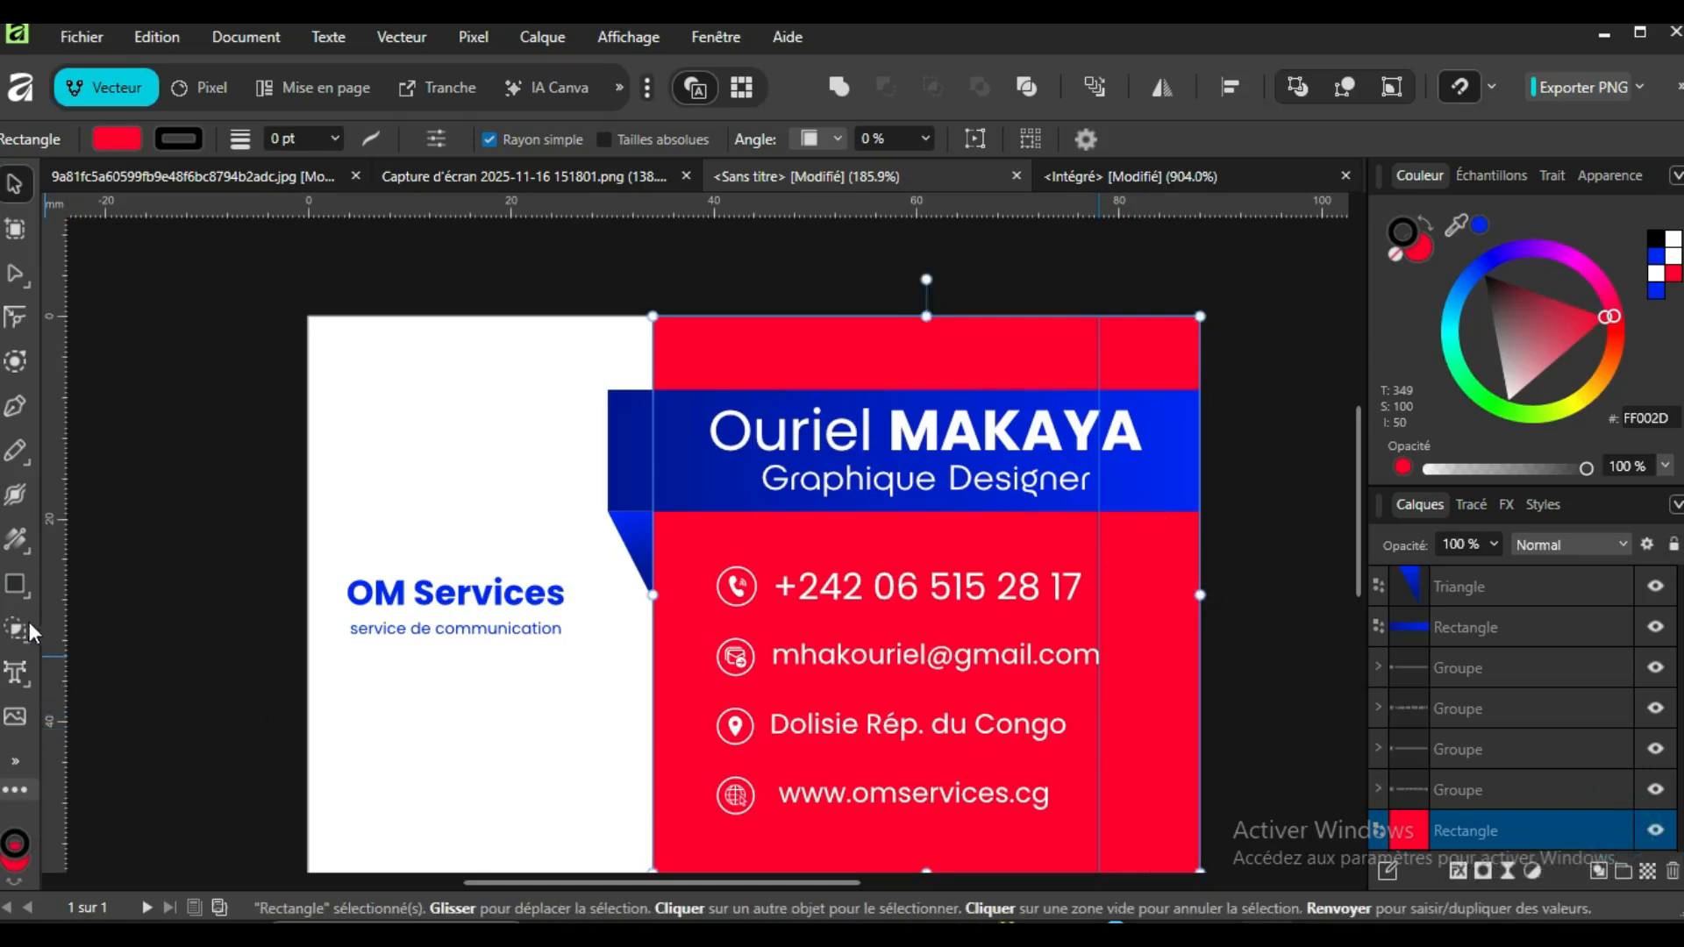
click(18, 545)
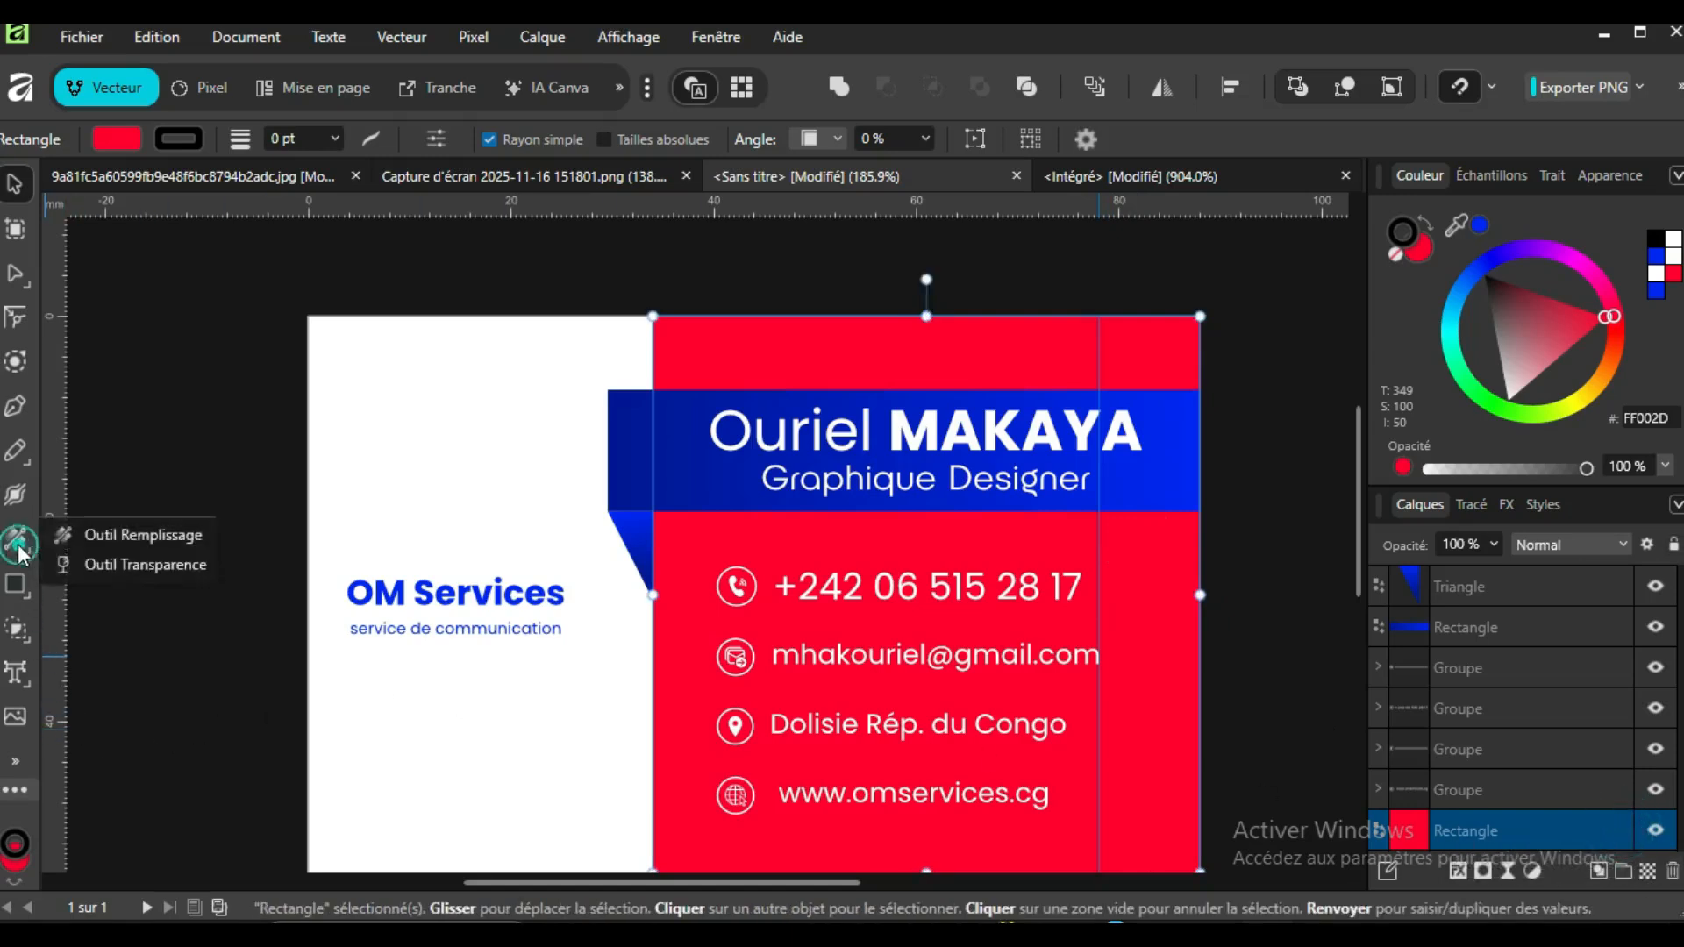
- Change the red panel's fill to a mesh grid and select its inner nodes
click(71, 537)
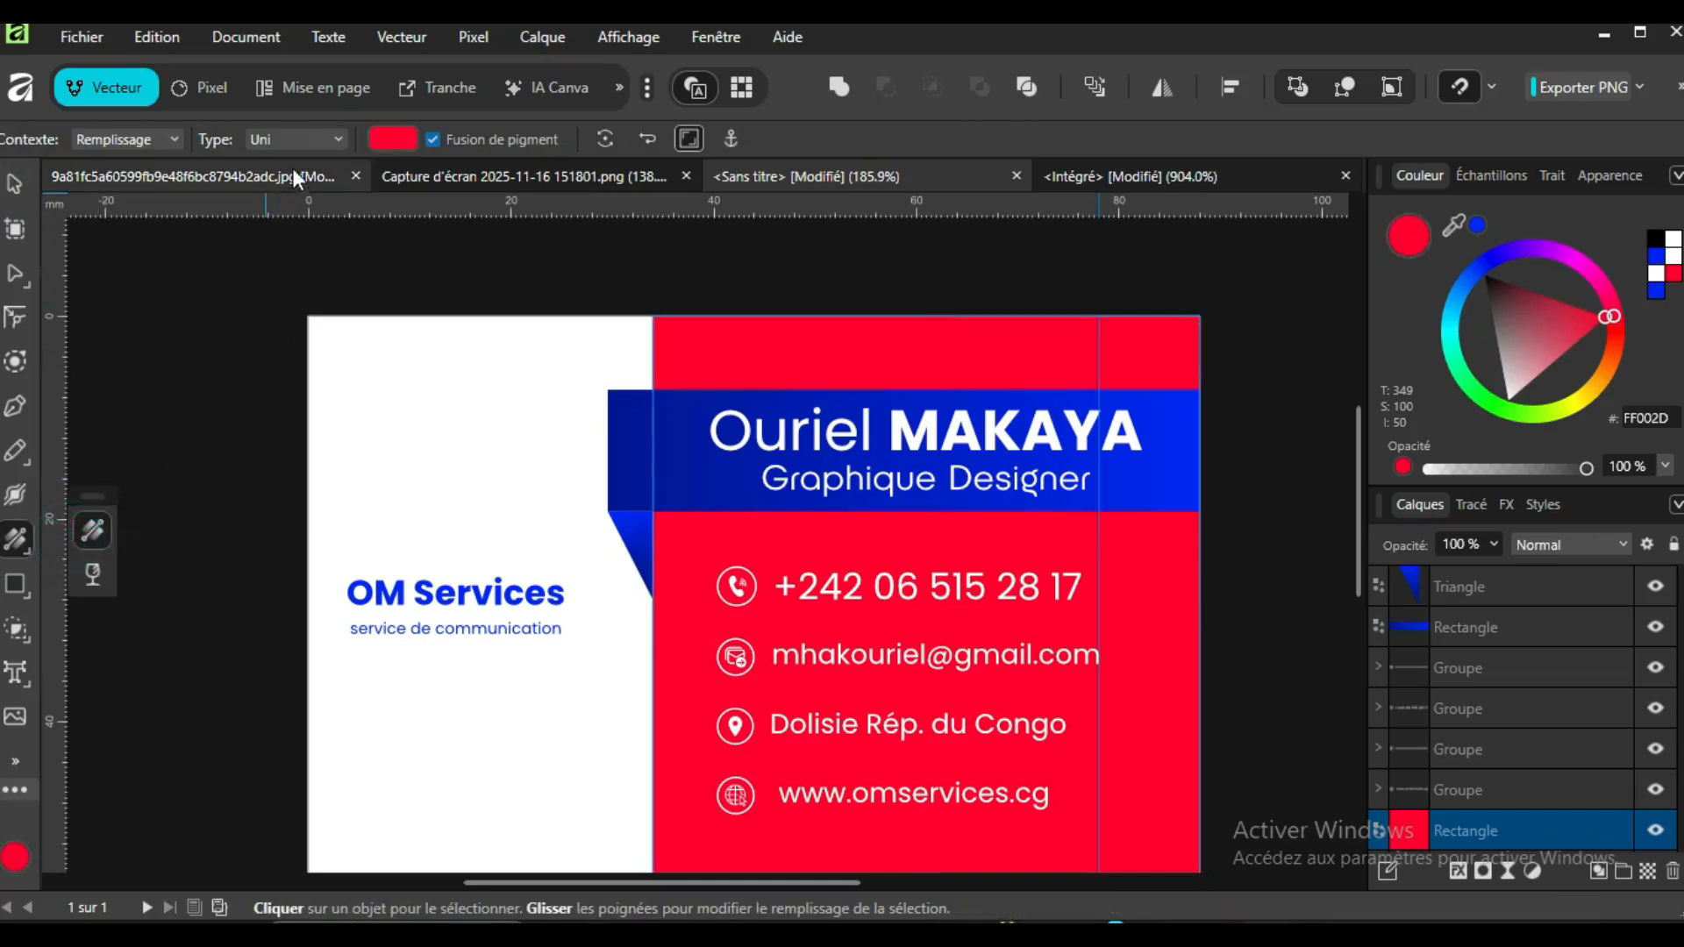
click(341, 138)
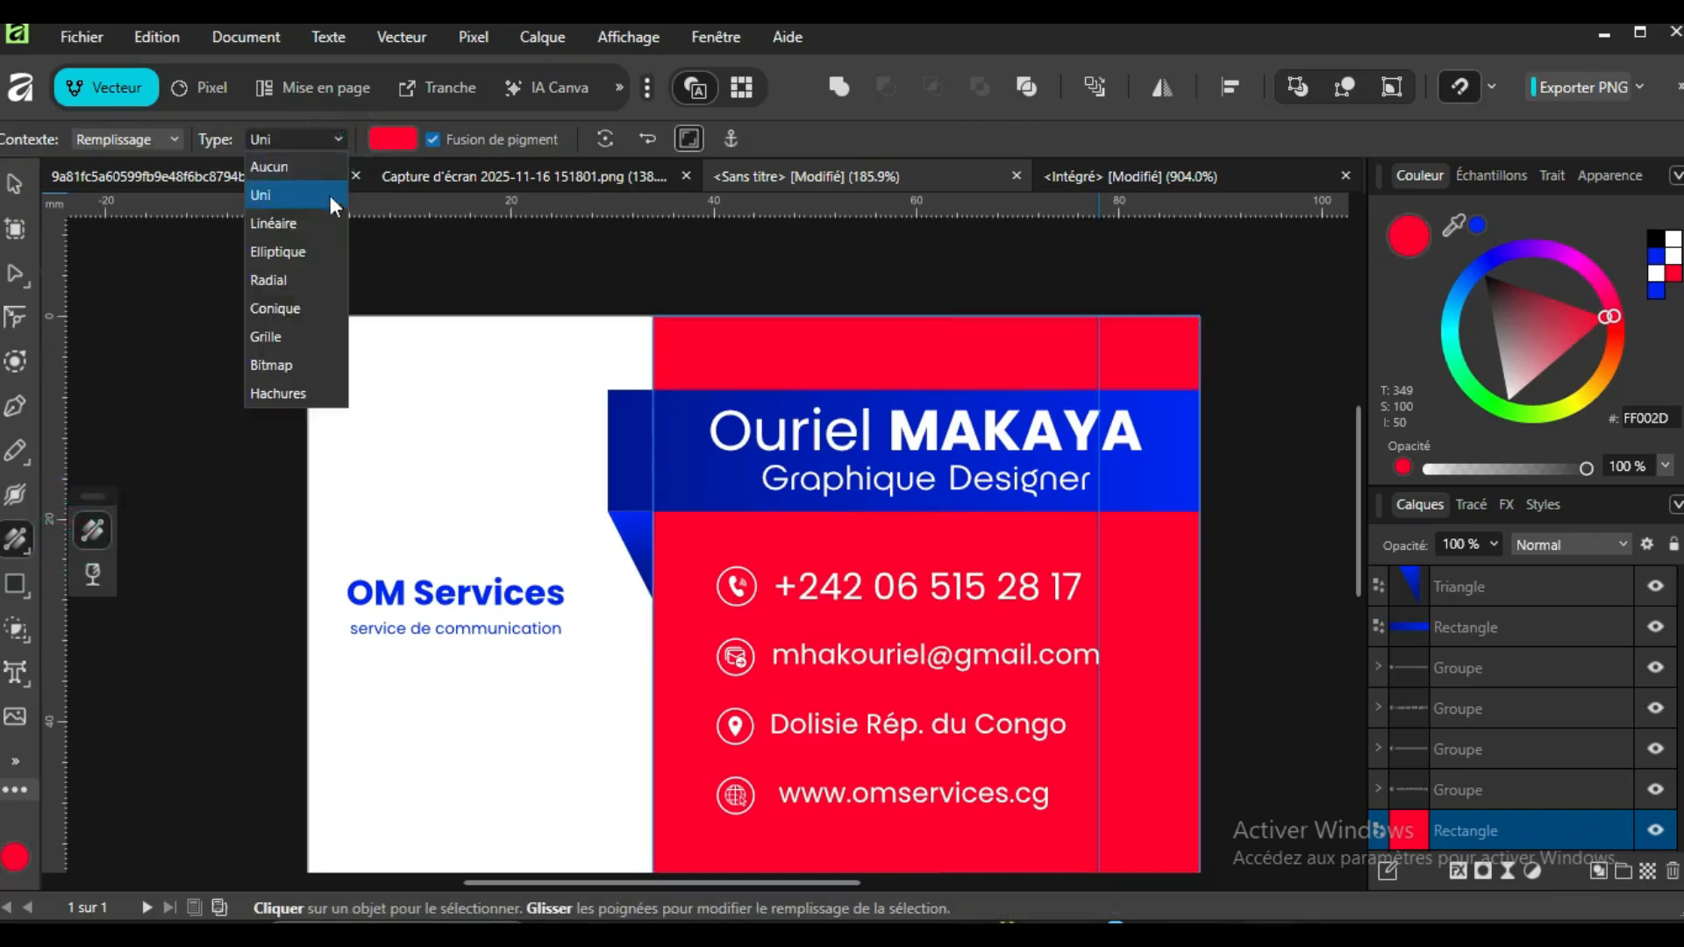
click(279, 339)
scroll(724, 373, down, 2)
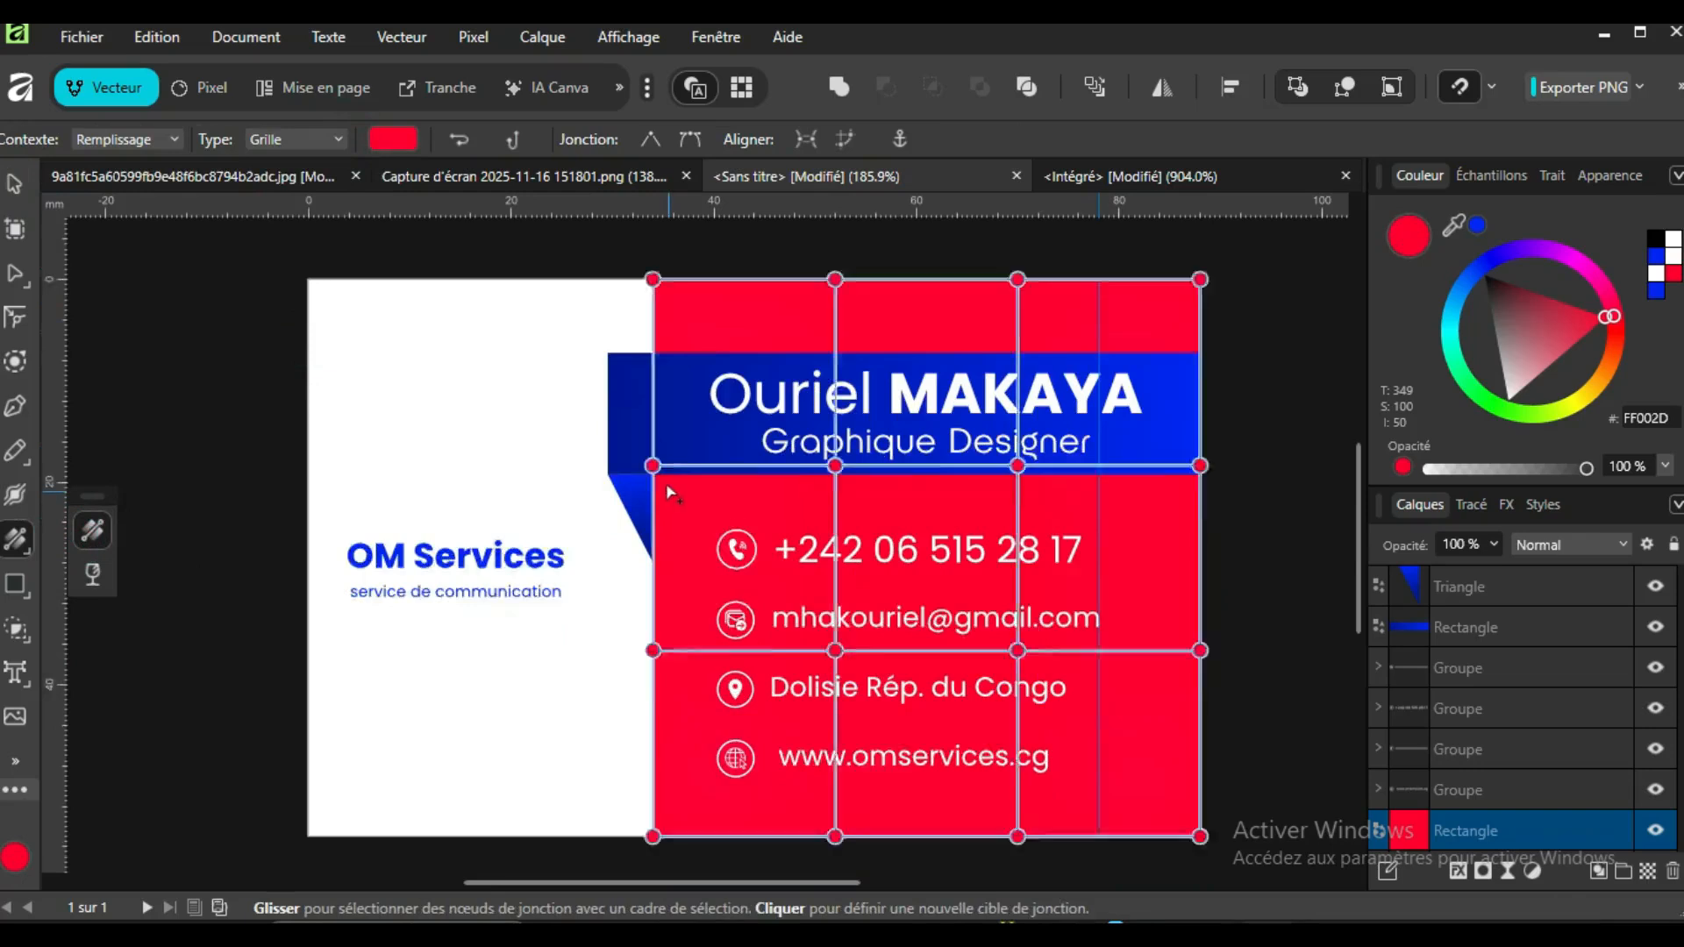
drag(699, 365, 1099, 653)
- Colour the inner mesh nodes a lighter pinkish red
click(391, 138)
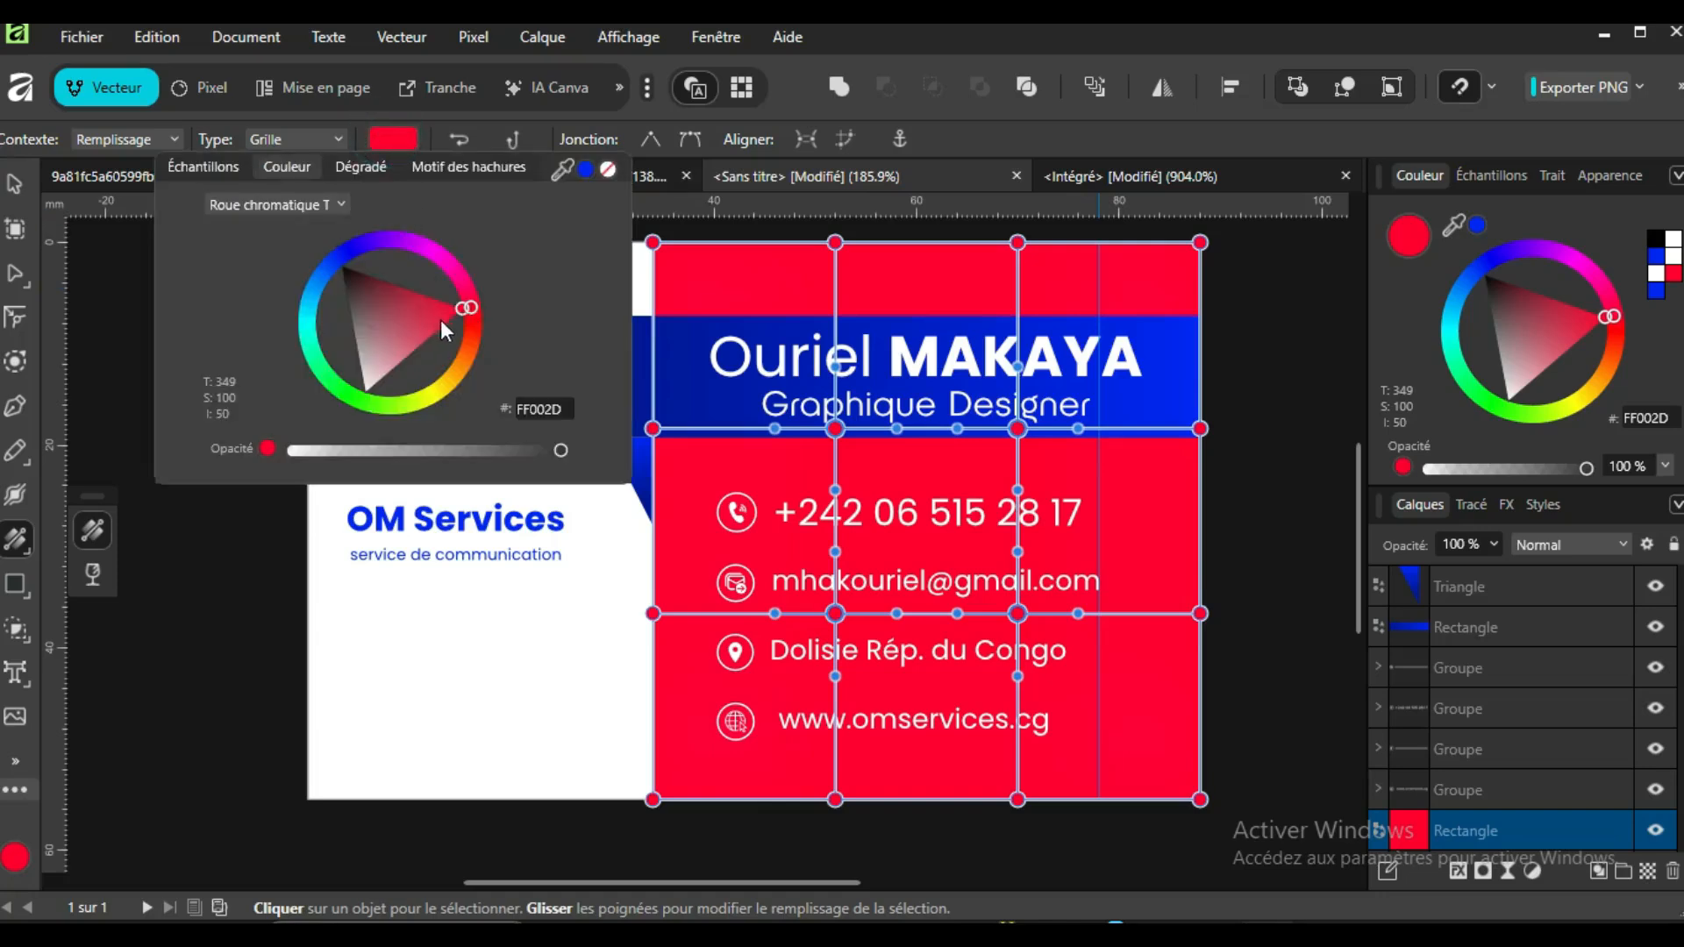
click(268, 449)
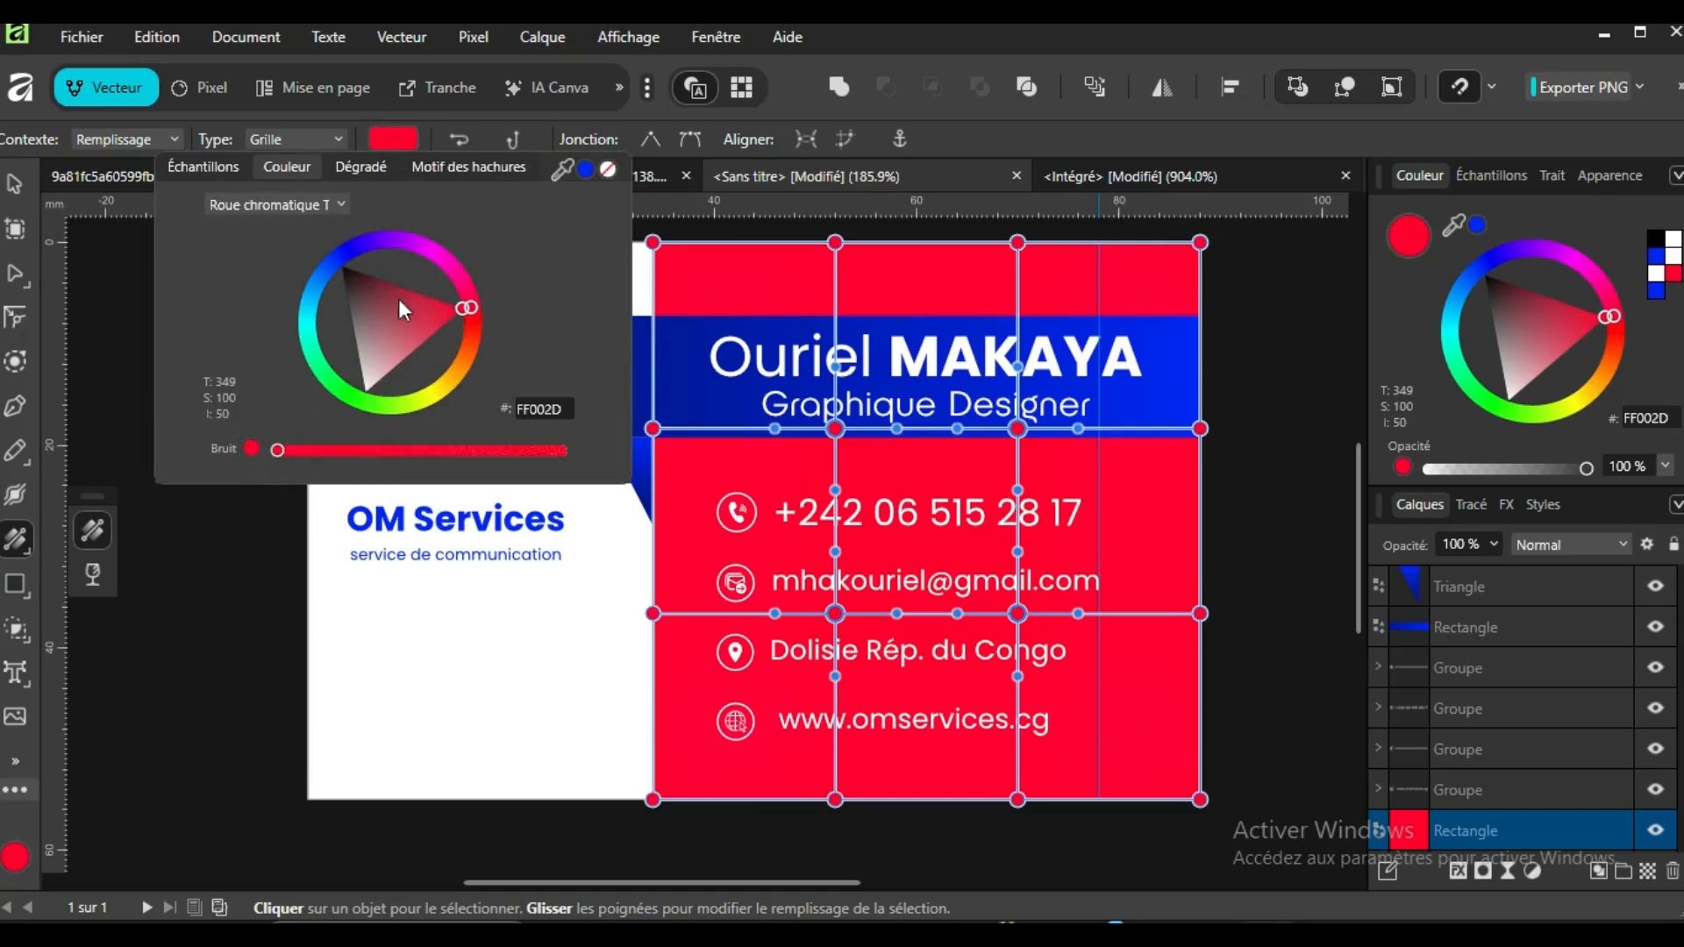
click(584, 170)
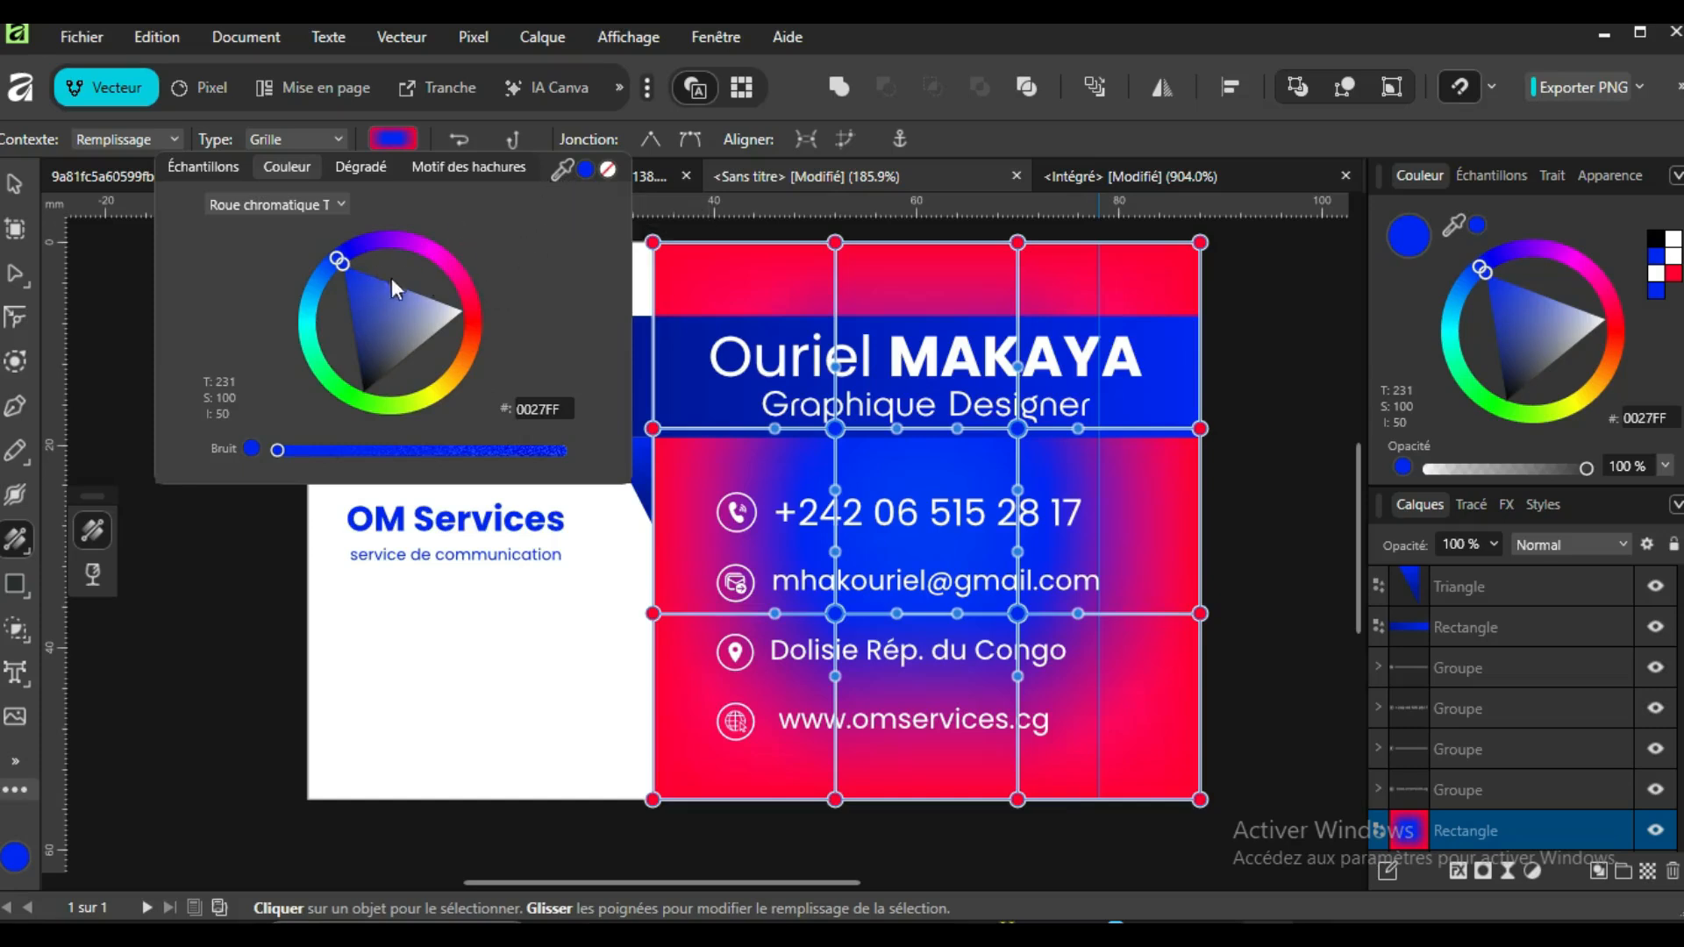
click(471, 321)
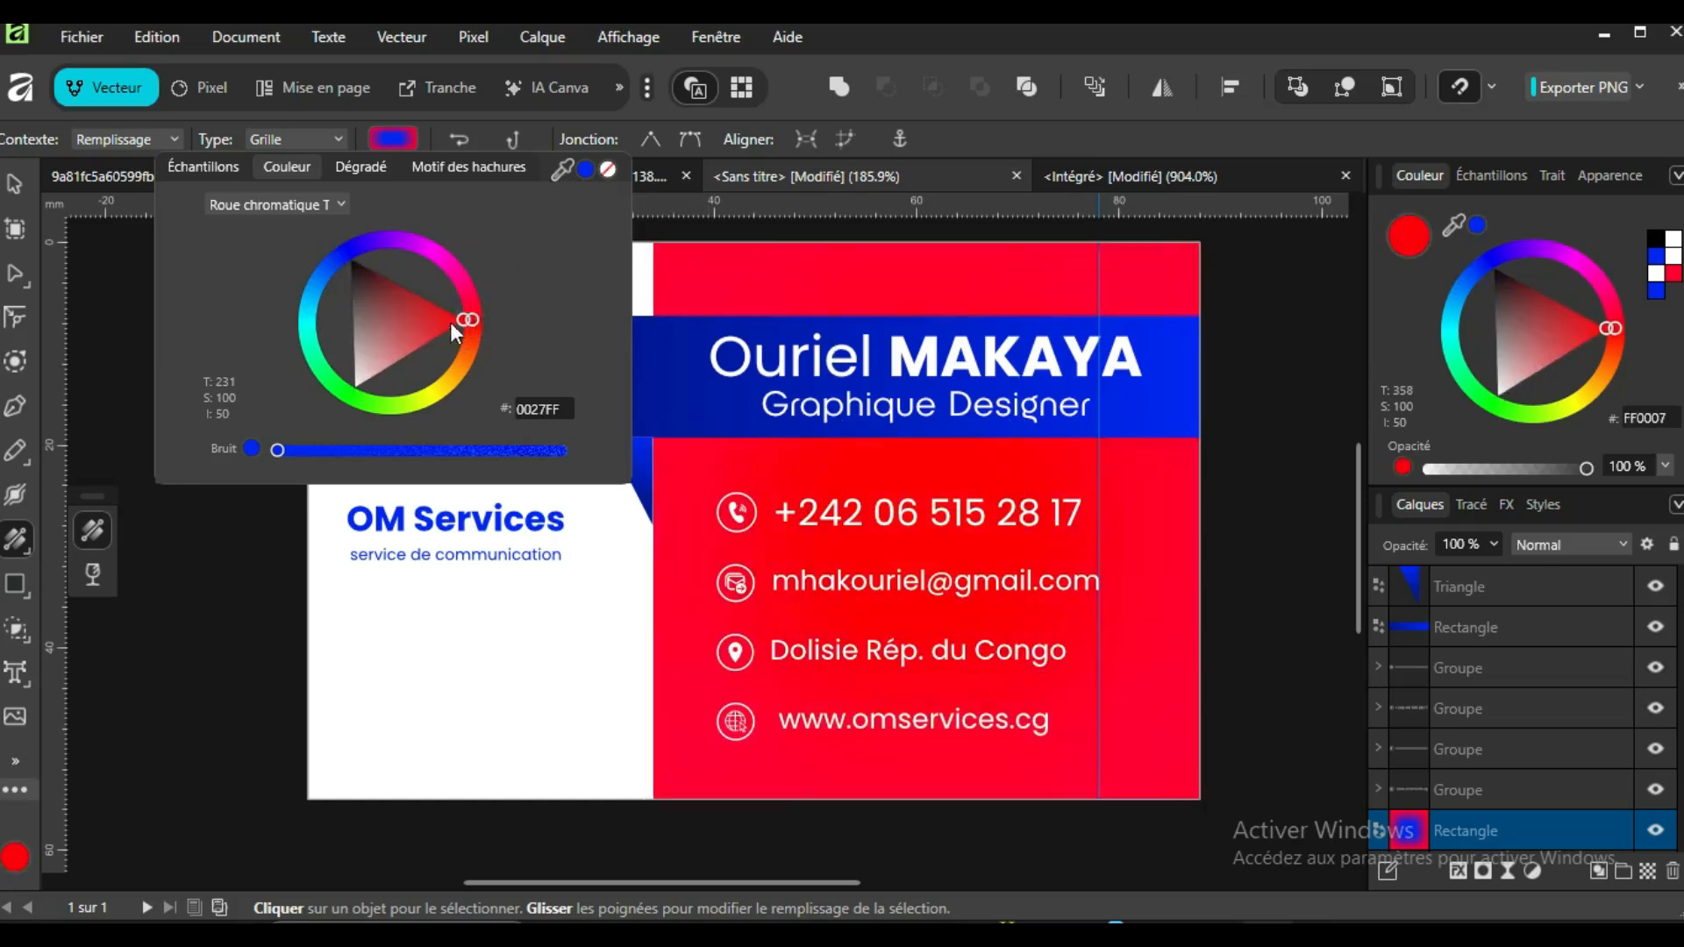
click(439, 330)
mouse_move(437, 330)
mouse_down()
mouse_move(423, 318)
mouse_move(428, 344)
mouse_move(399, 323)
mouse_move(392, 354)
mouse_move(335, 300)
mouse_move(331, 325)
mouse_move(364, 347)
mouse_move(450, 360)
mouse_move(468, 292)
mouse_move(481, 300)
mouse_move(443, 328)
mouse_up()
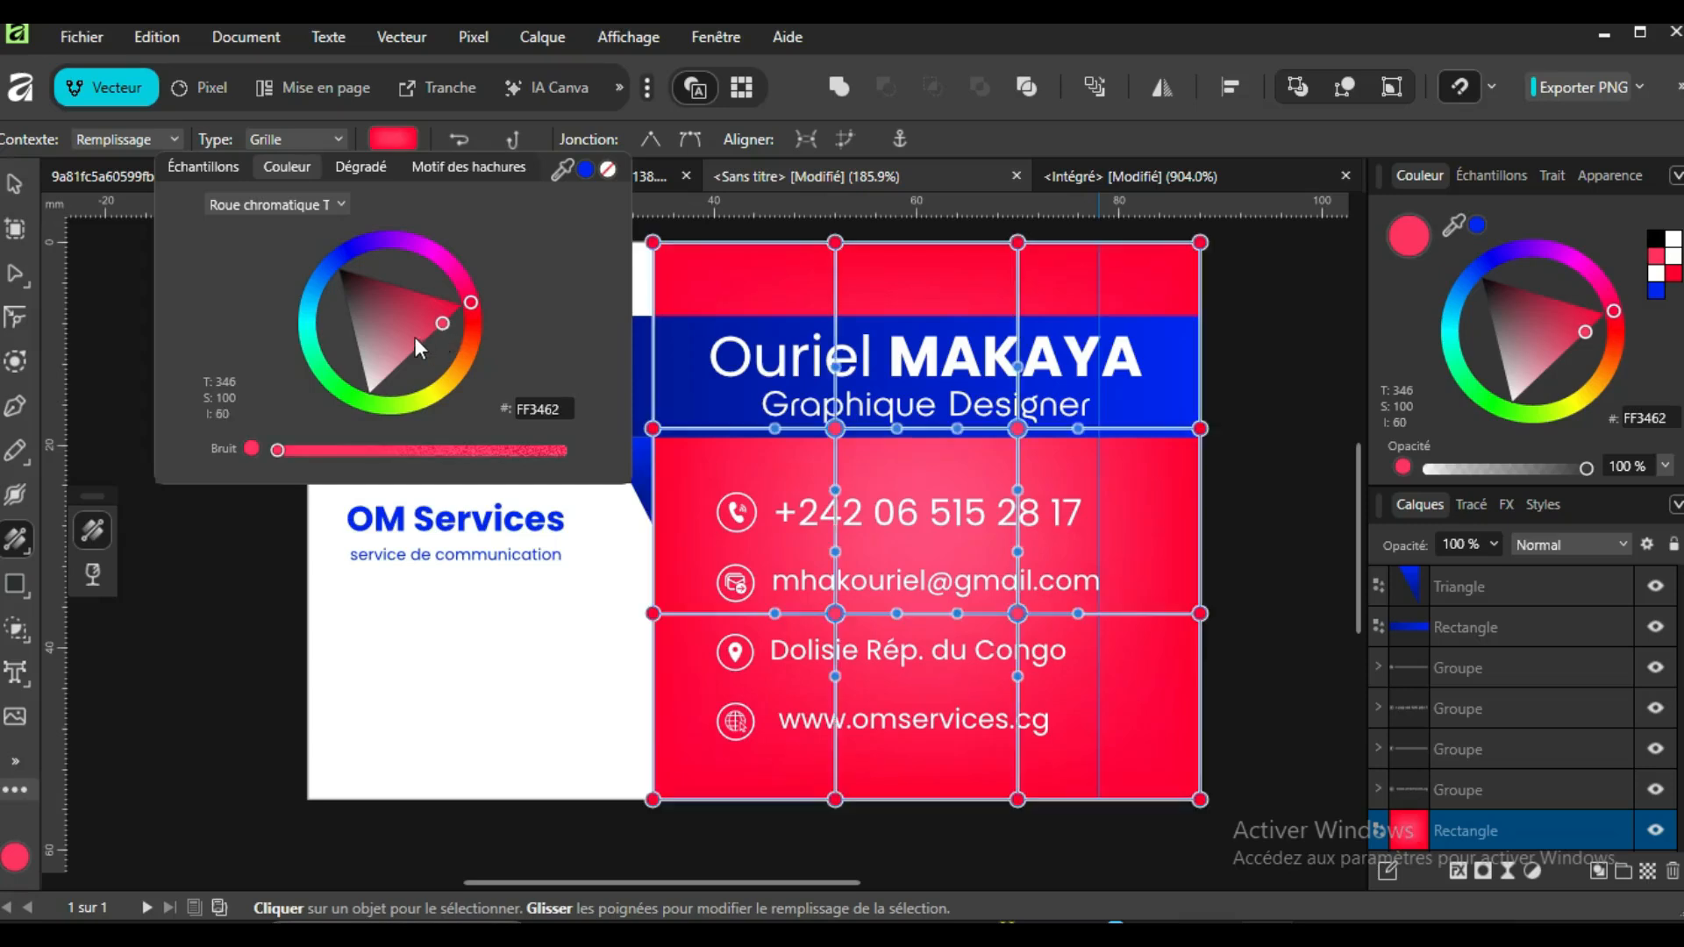
mouse_move(344, 301)
mouse_down()
mouse_move(365, 276)
mouse_move(360, 309)
mouse_move(395, 365)
mouse_move(444, 331)
mouse_up()
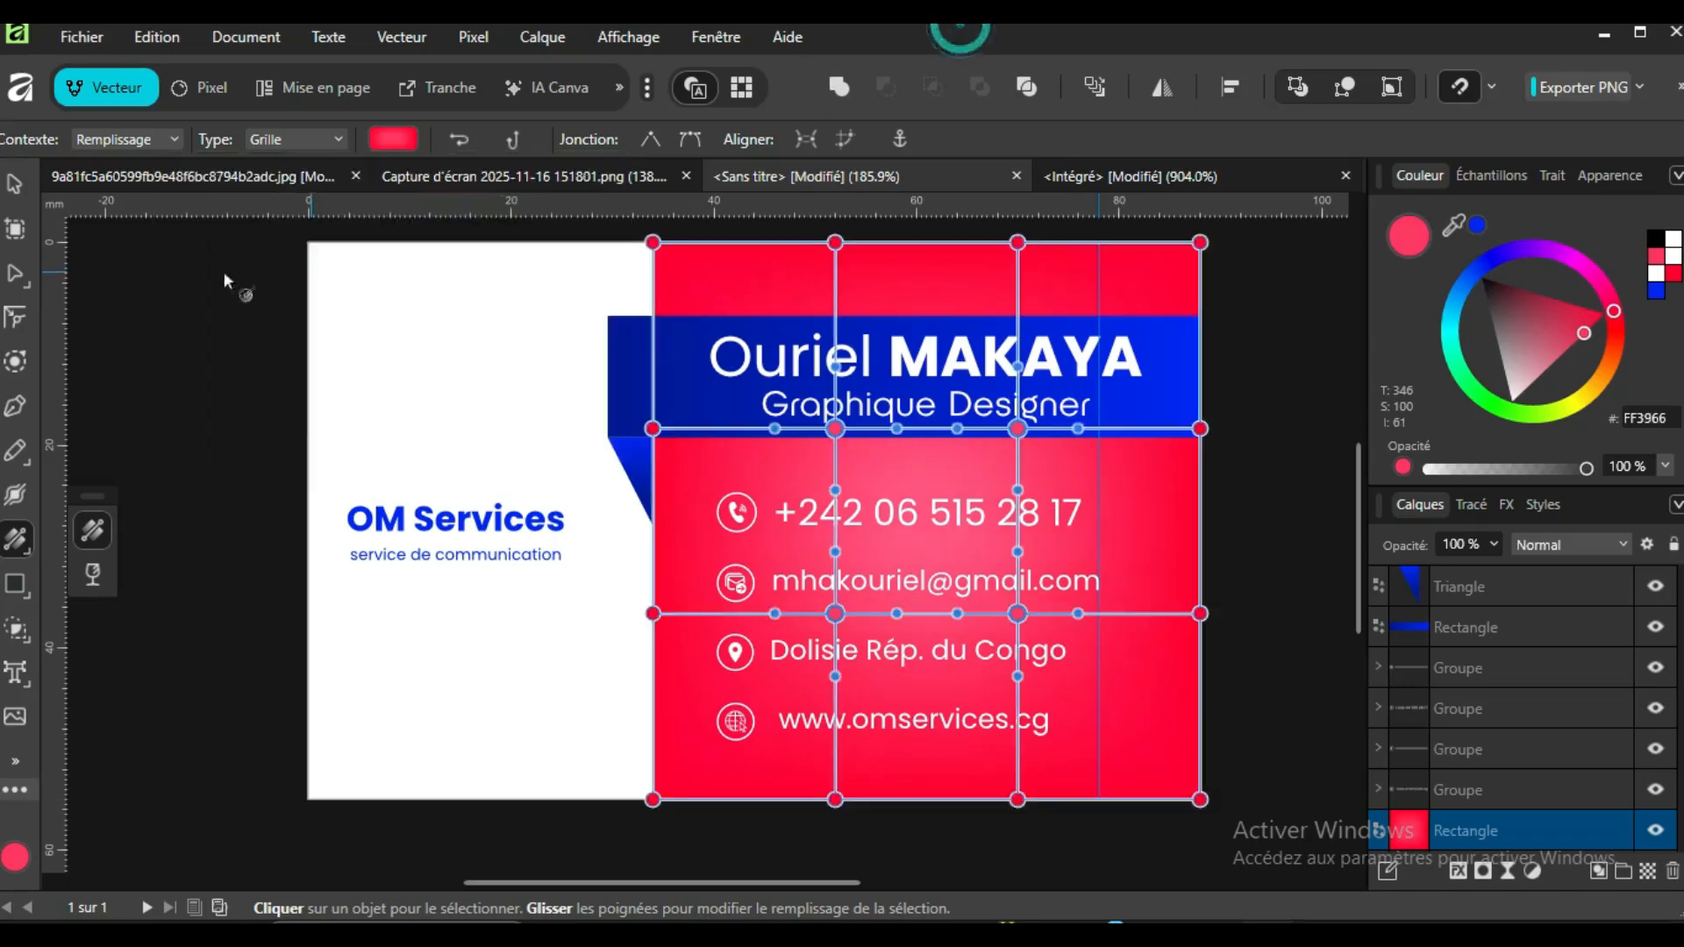
click(21, 181)
click(1283, 431)
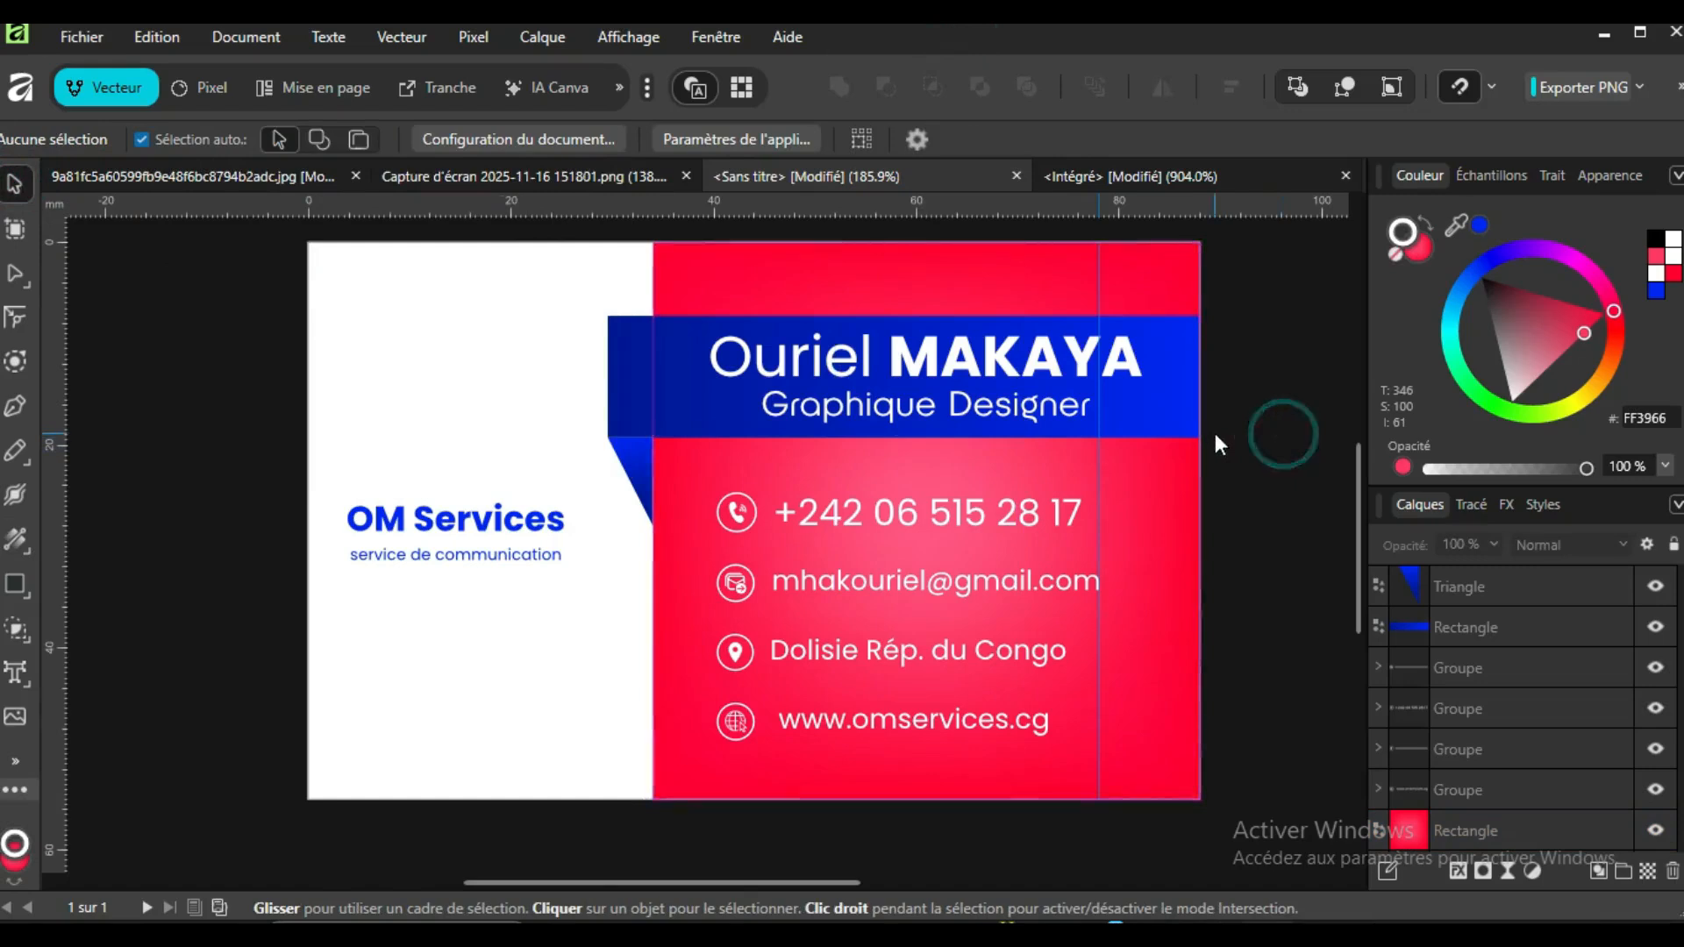
- Drag the OM Services title and tagline up near the top of the white strip
scroll(1220, 431, up, 1)
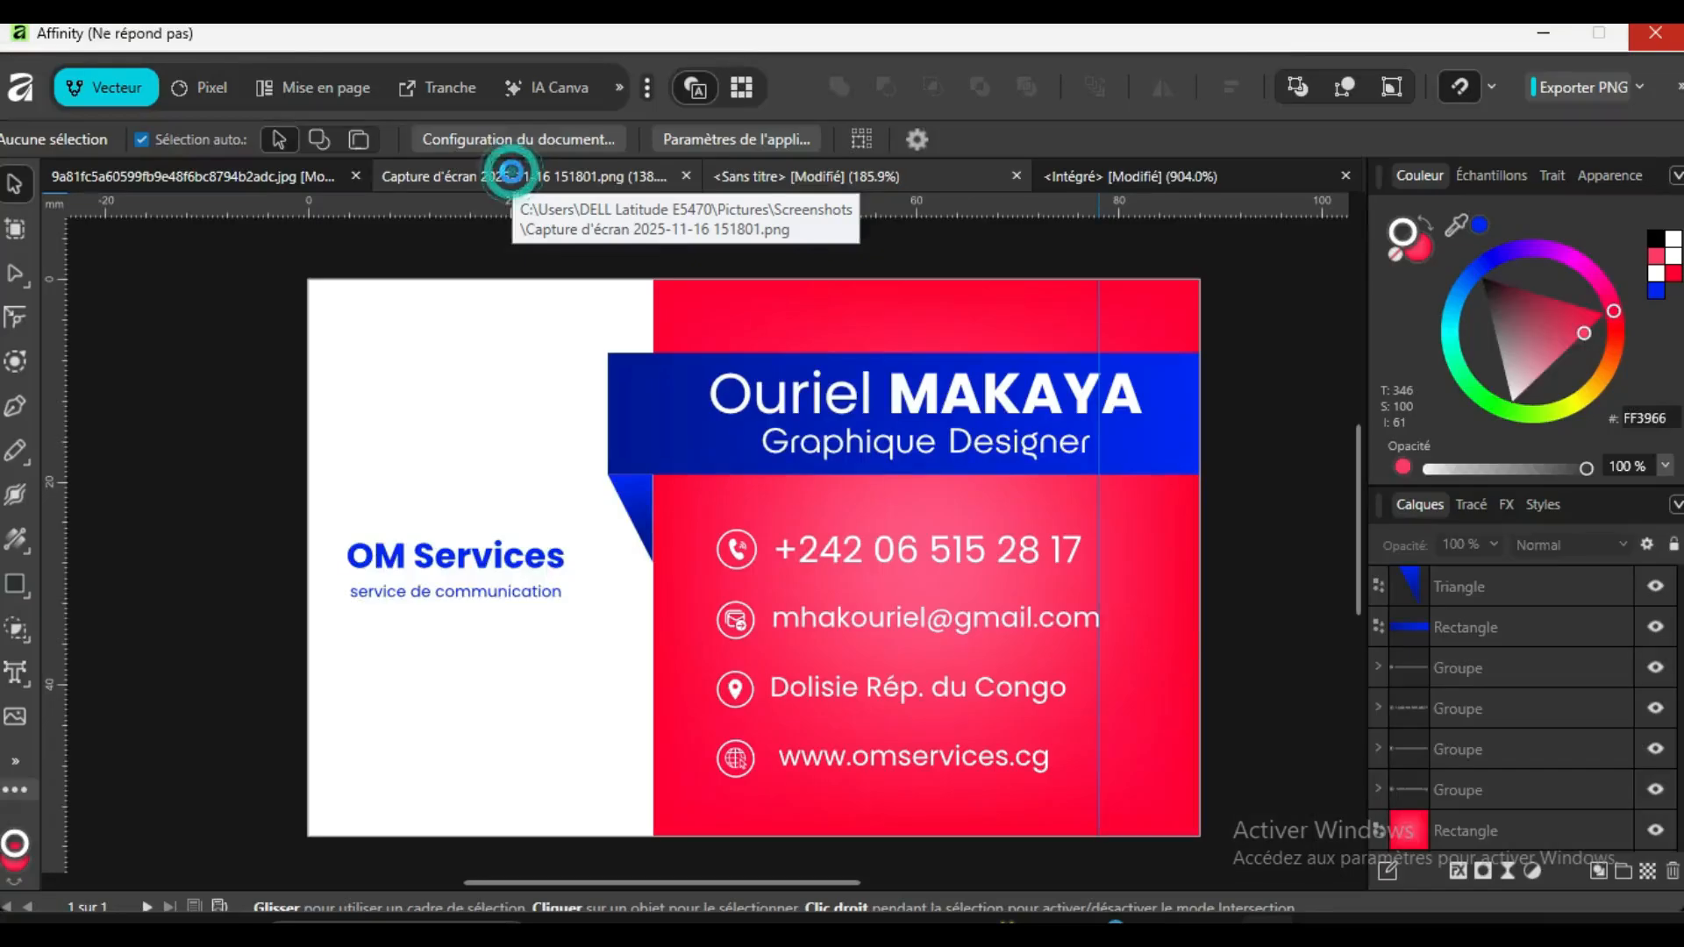
drag(252, 494, 600, 627)
drag(489, 590, 488, 430)
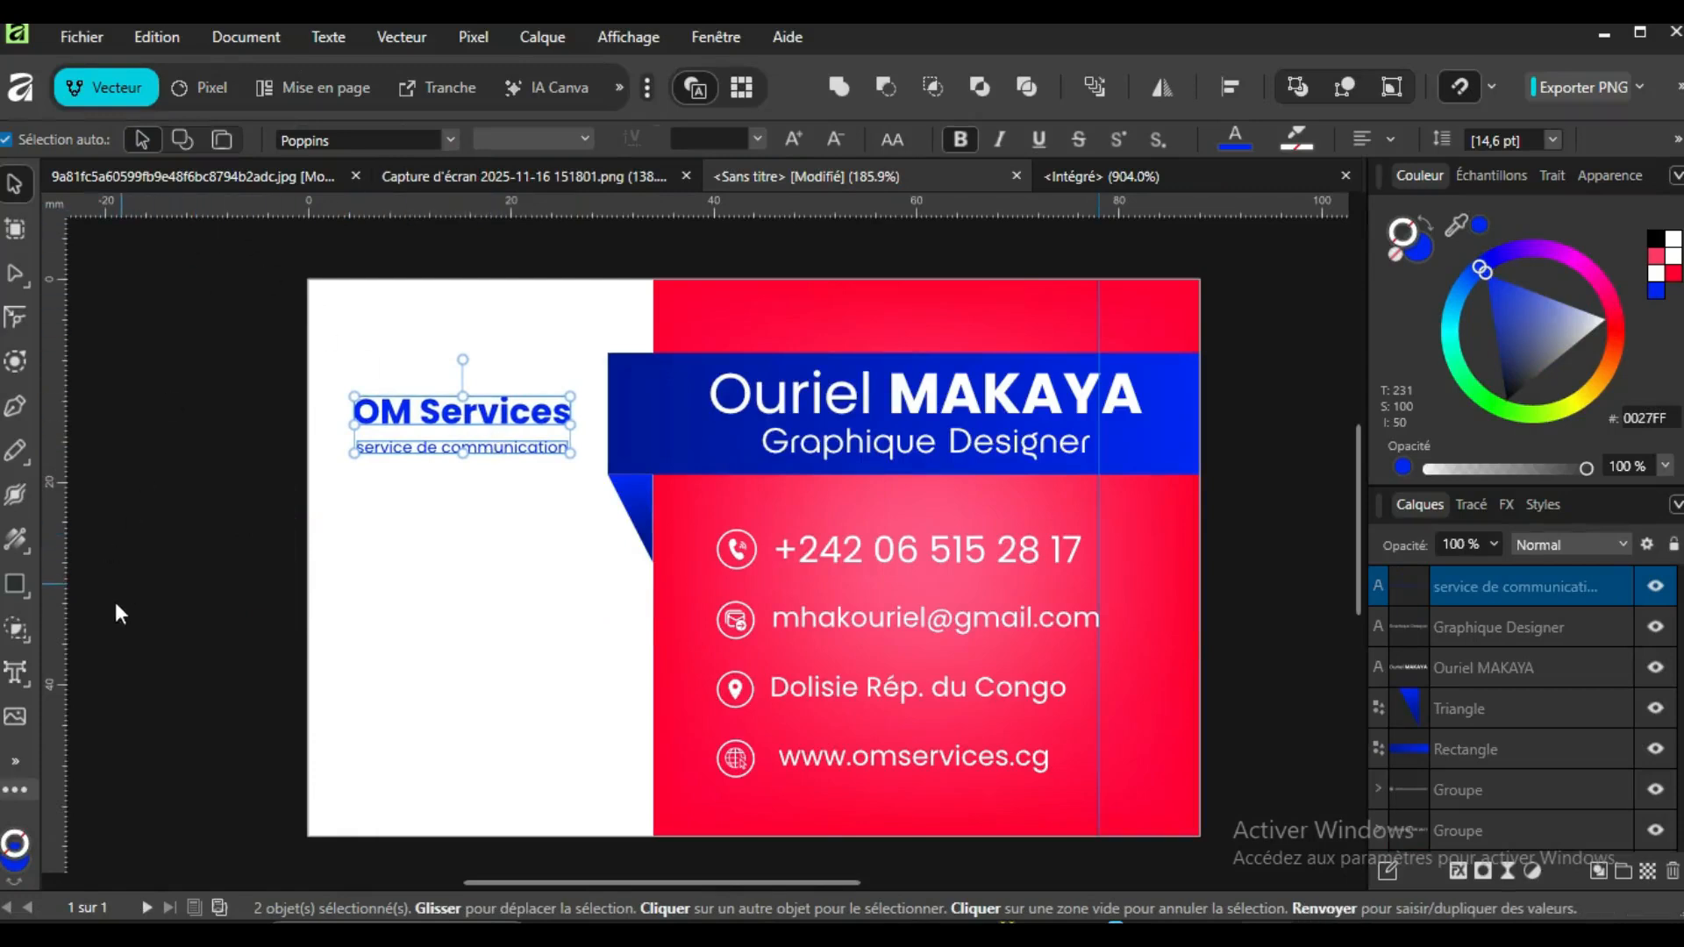
- Draw a QR code near the bottom of the white panel and fill it blue
click(19, 589)
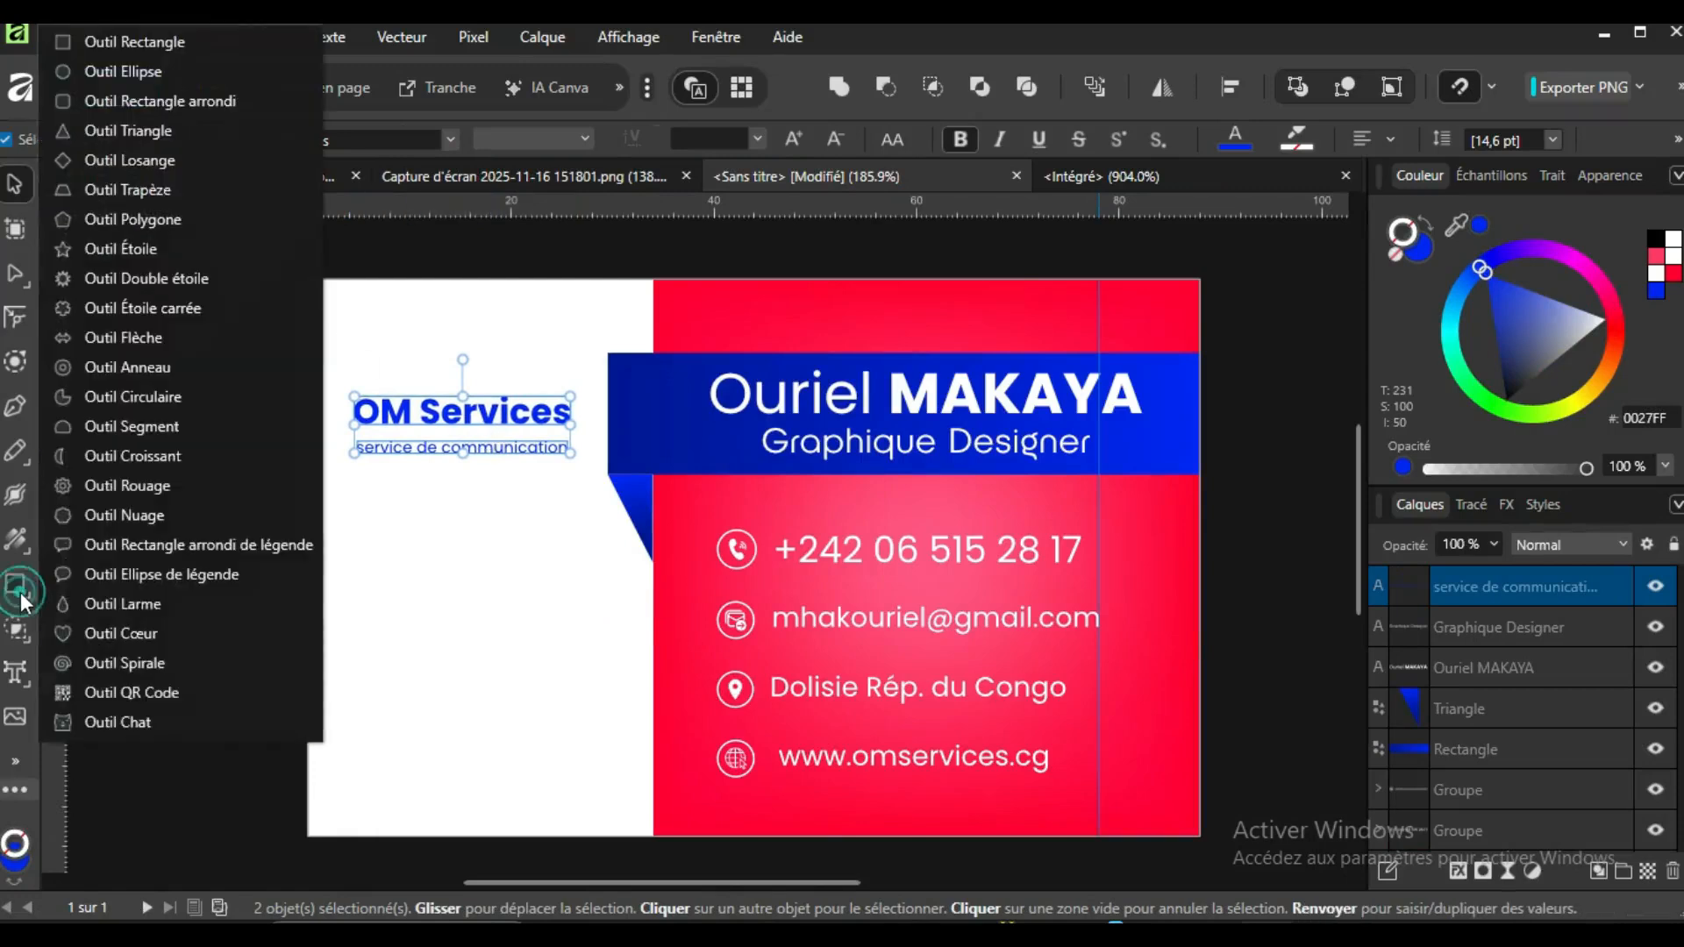
click(97, 693)
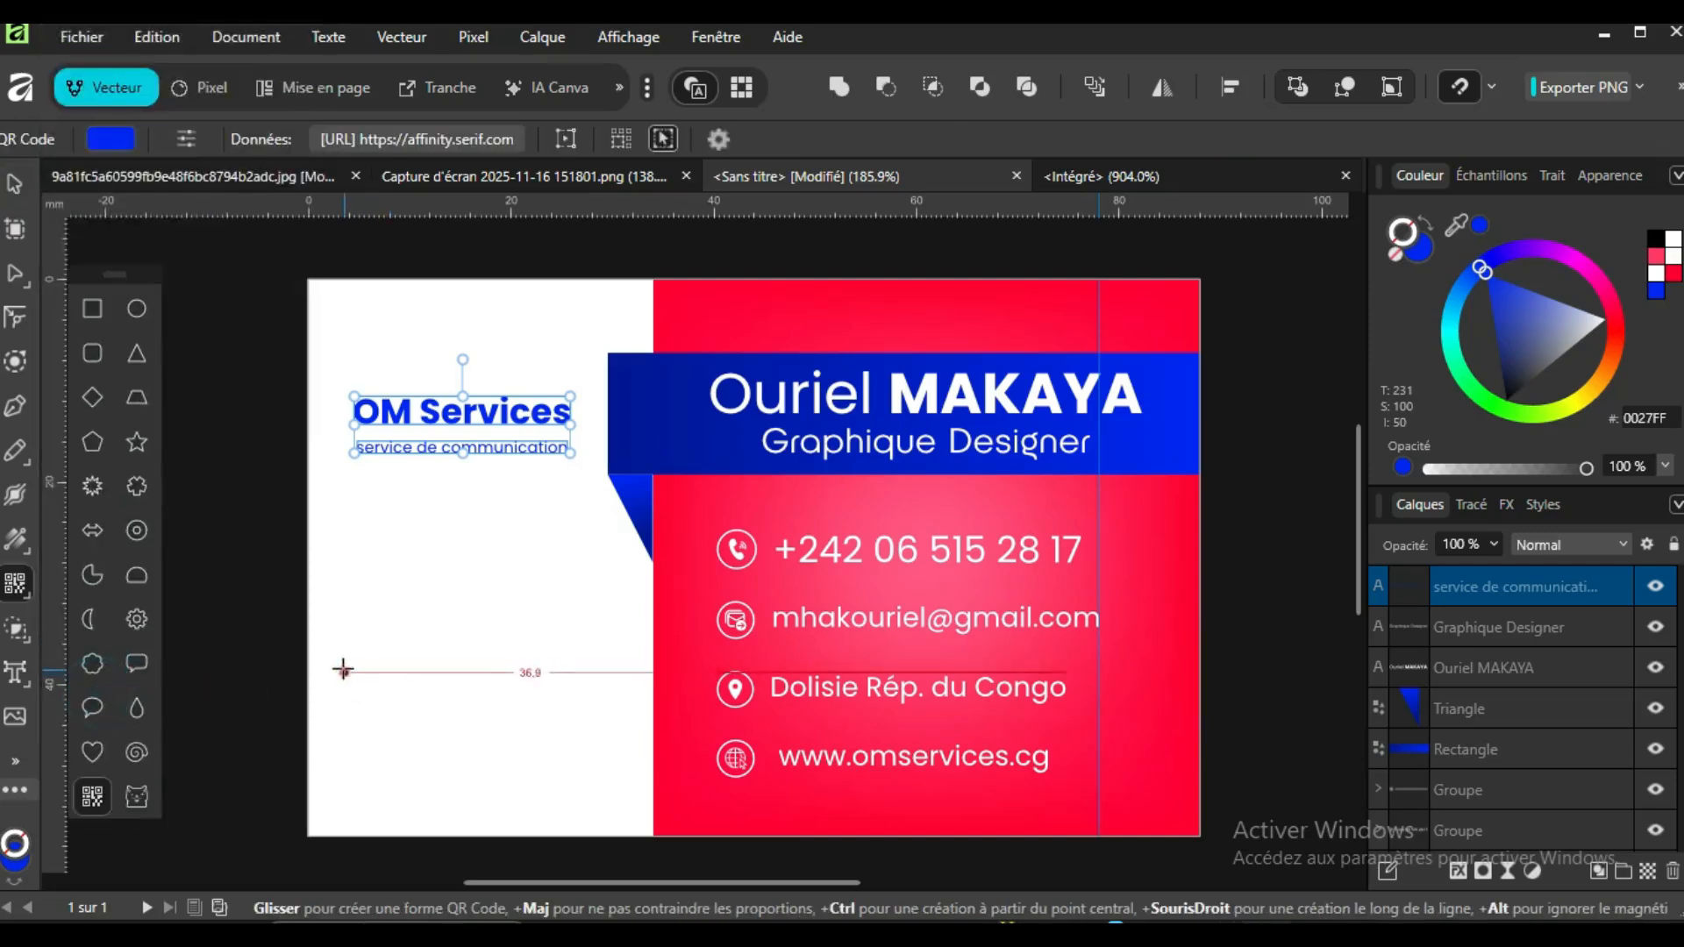
drag(368, 668, 526, 774)
click(14, 183)
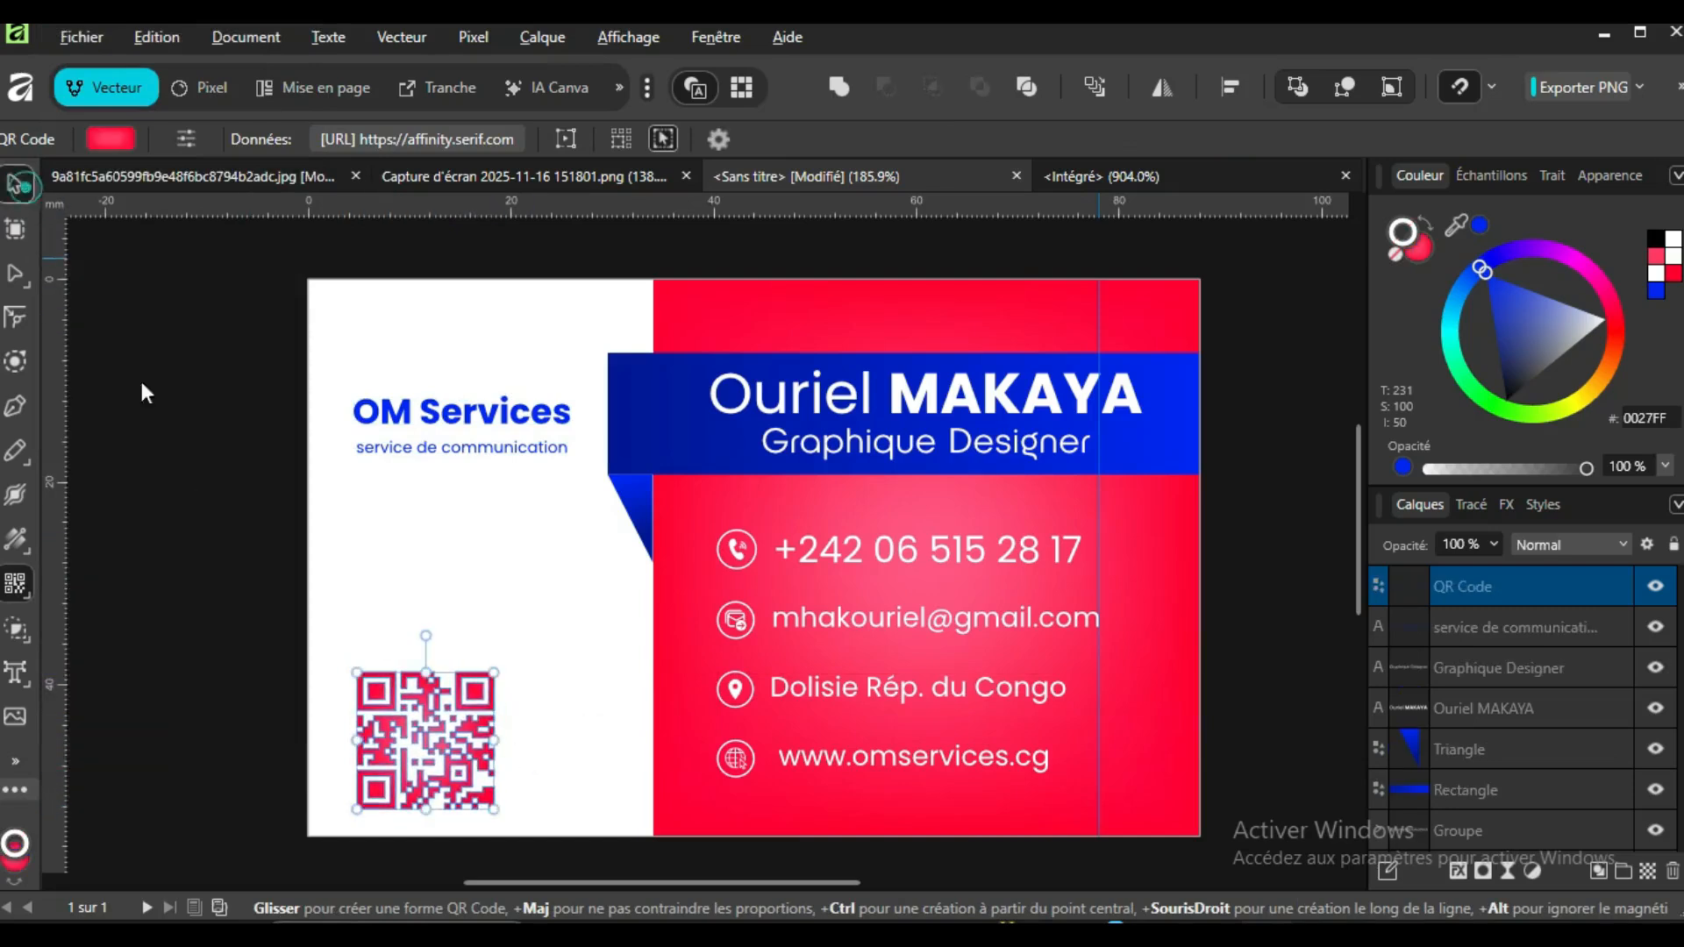
drag(434, 735, 467, 733)
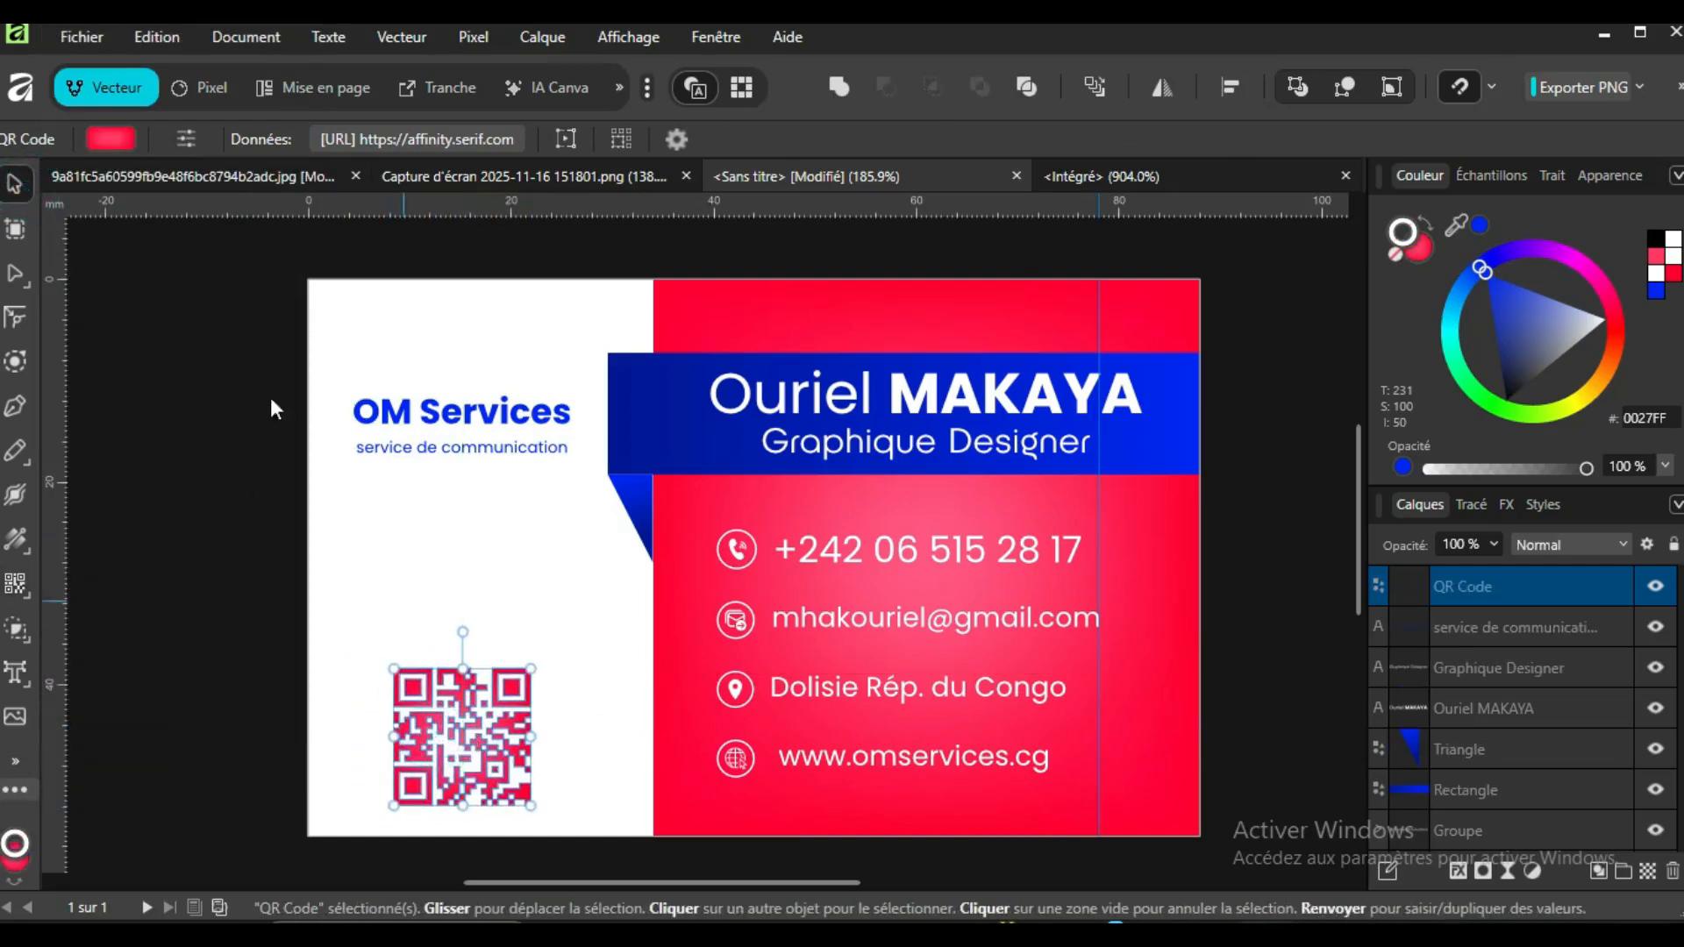
click(105, 139)
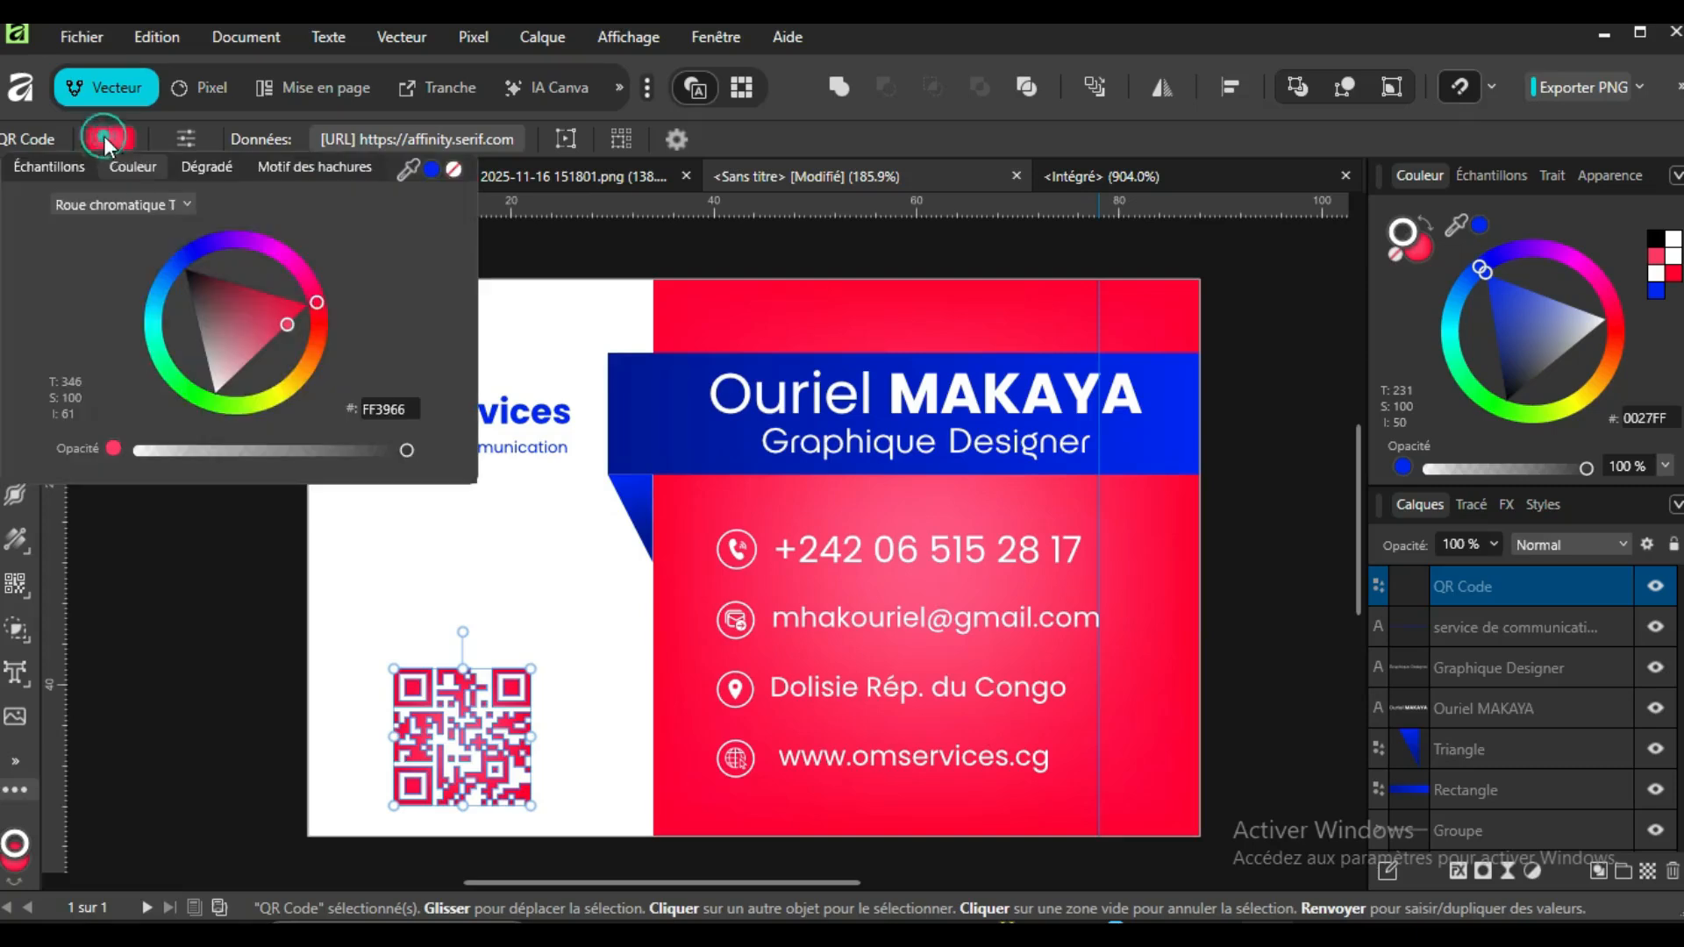
click(430, 170)
click(1093, 30)
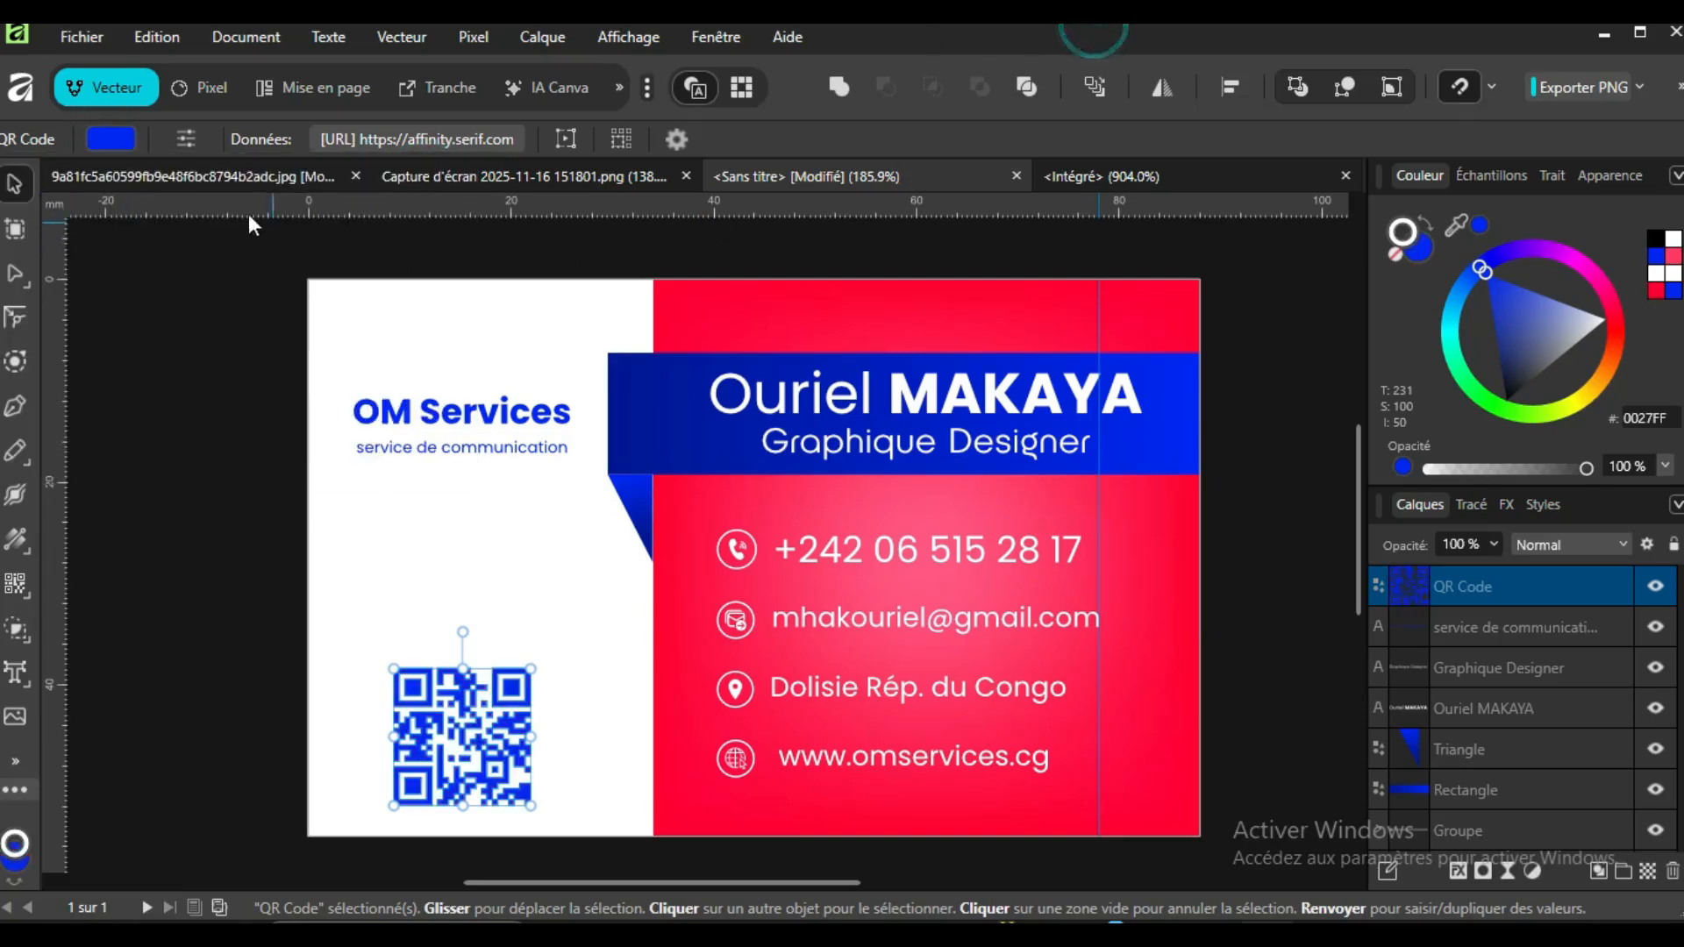
- Shift the right background panel's fill to a flatter FF3939 red
click(1008, 587)
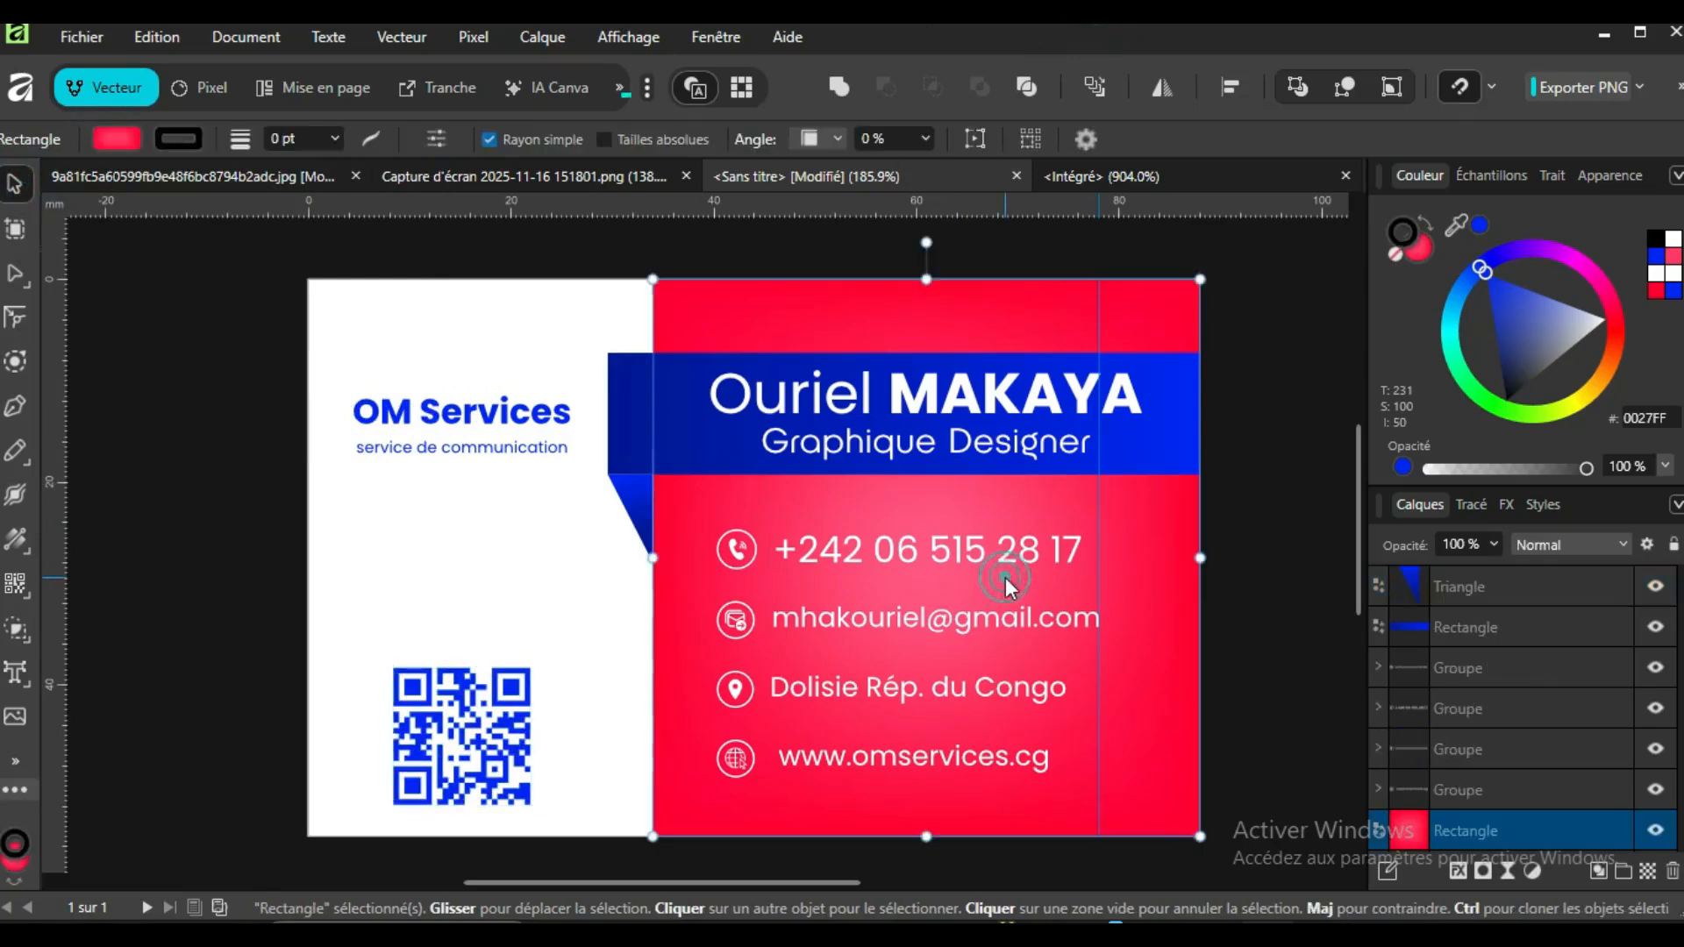
click(117, 137)
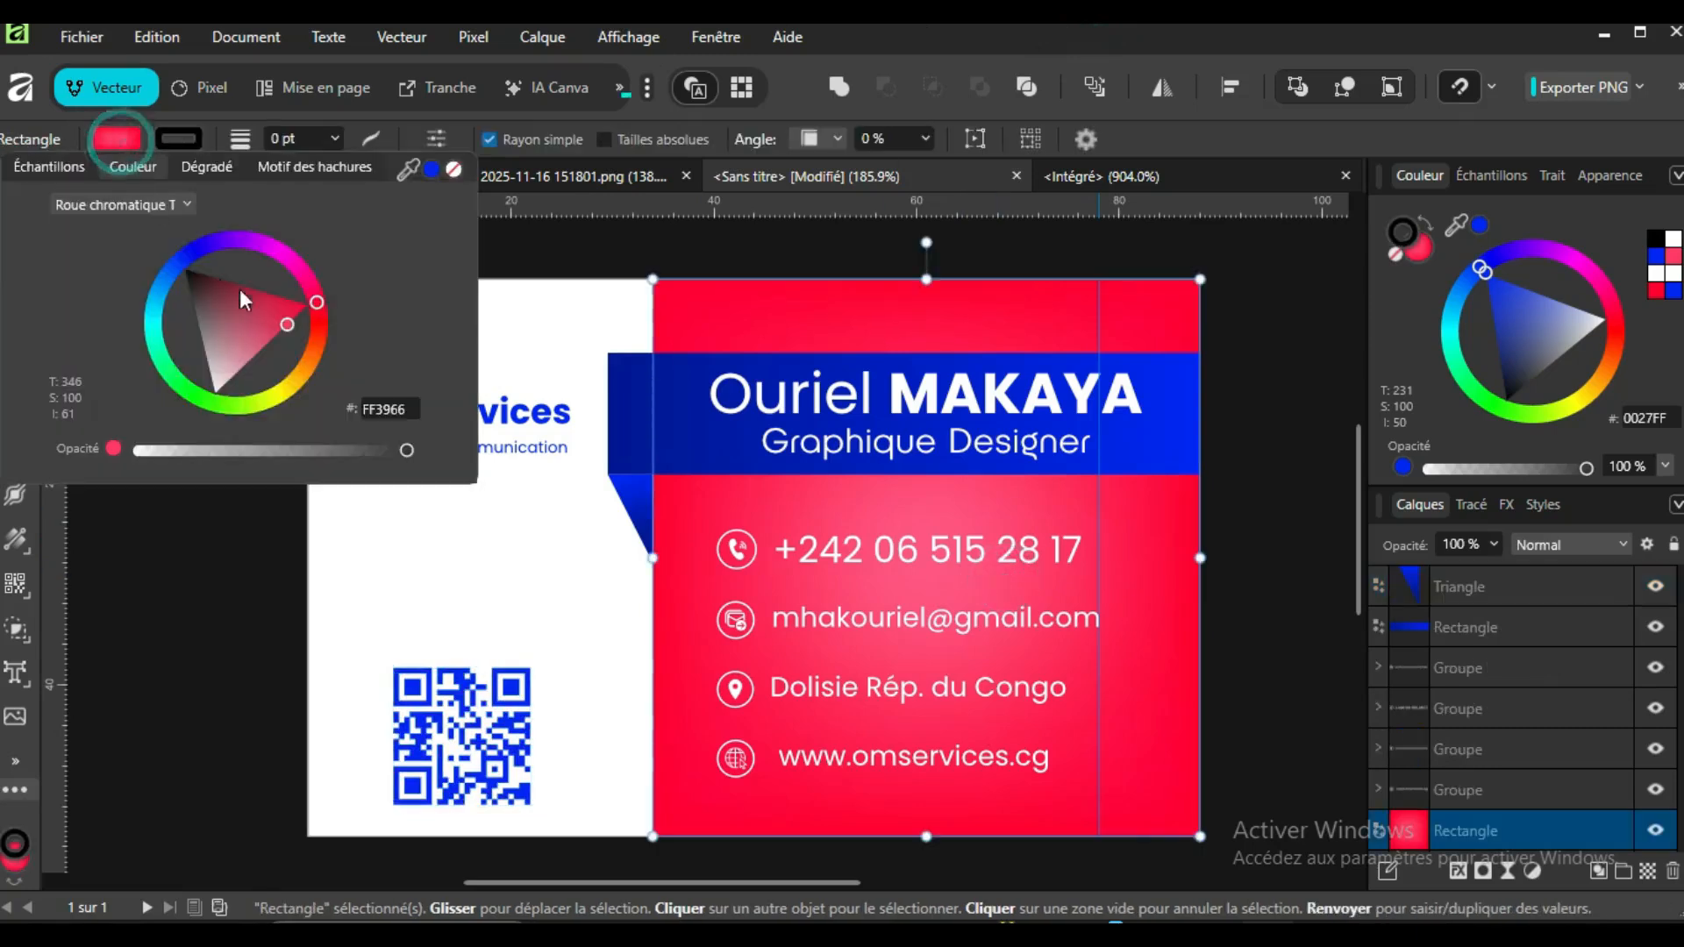
drag(318, 304, 324, 322)
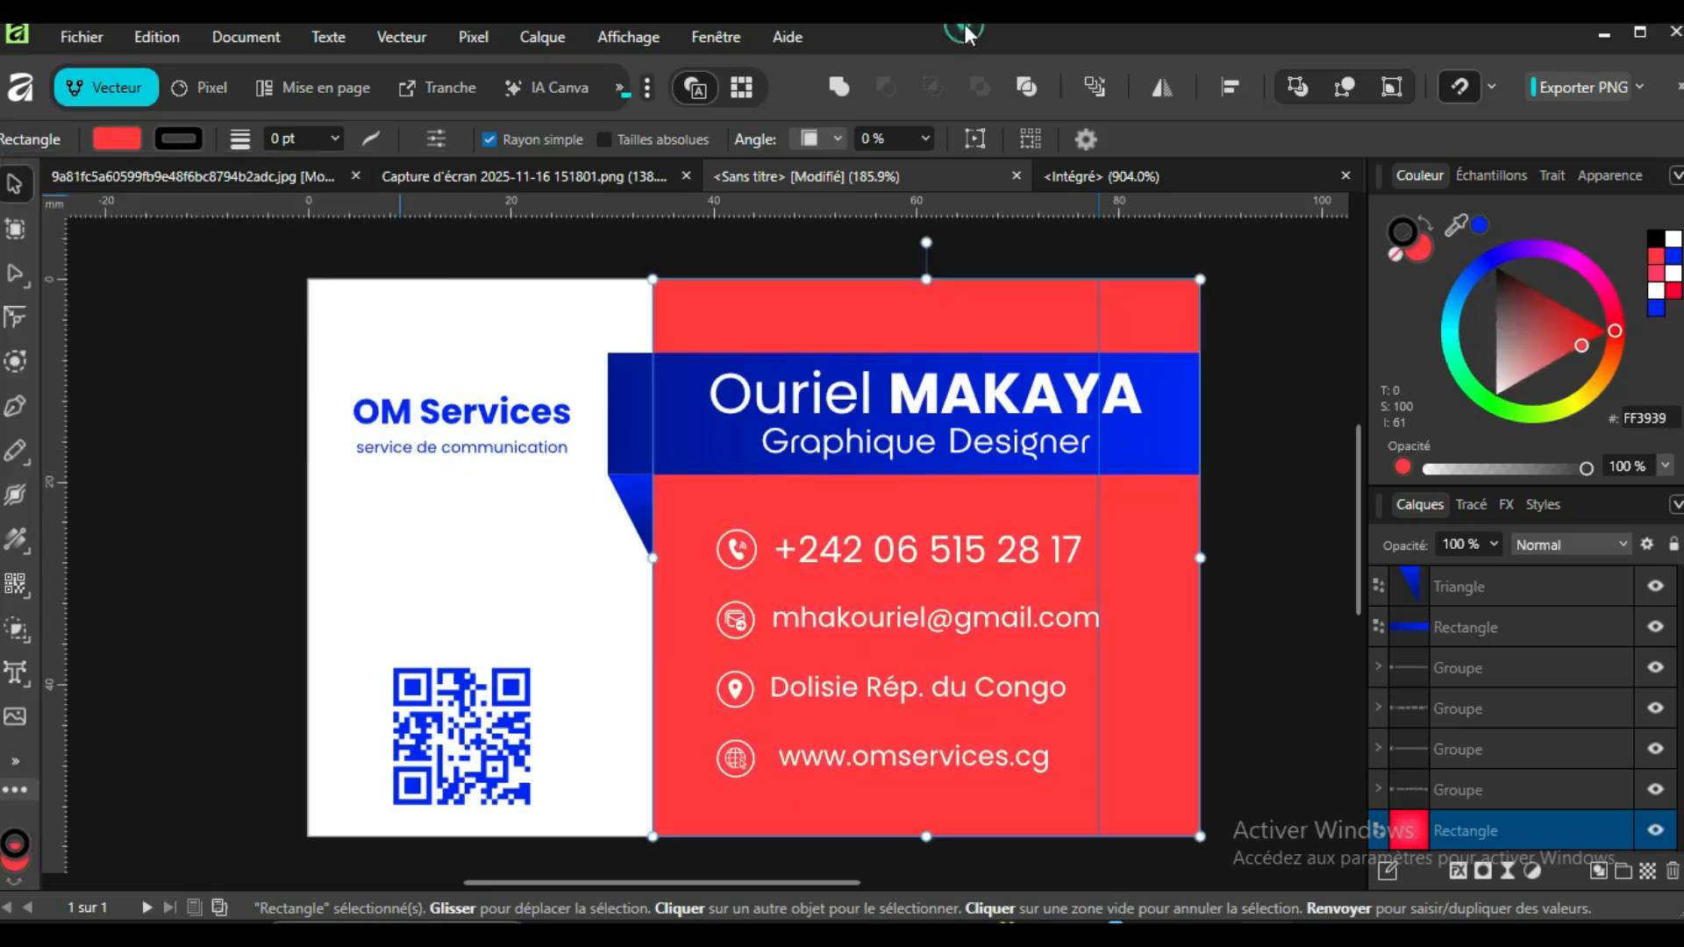
click(505, 558)
click(479, 732)
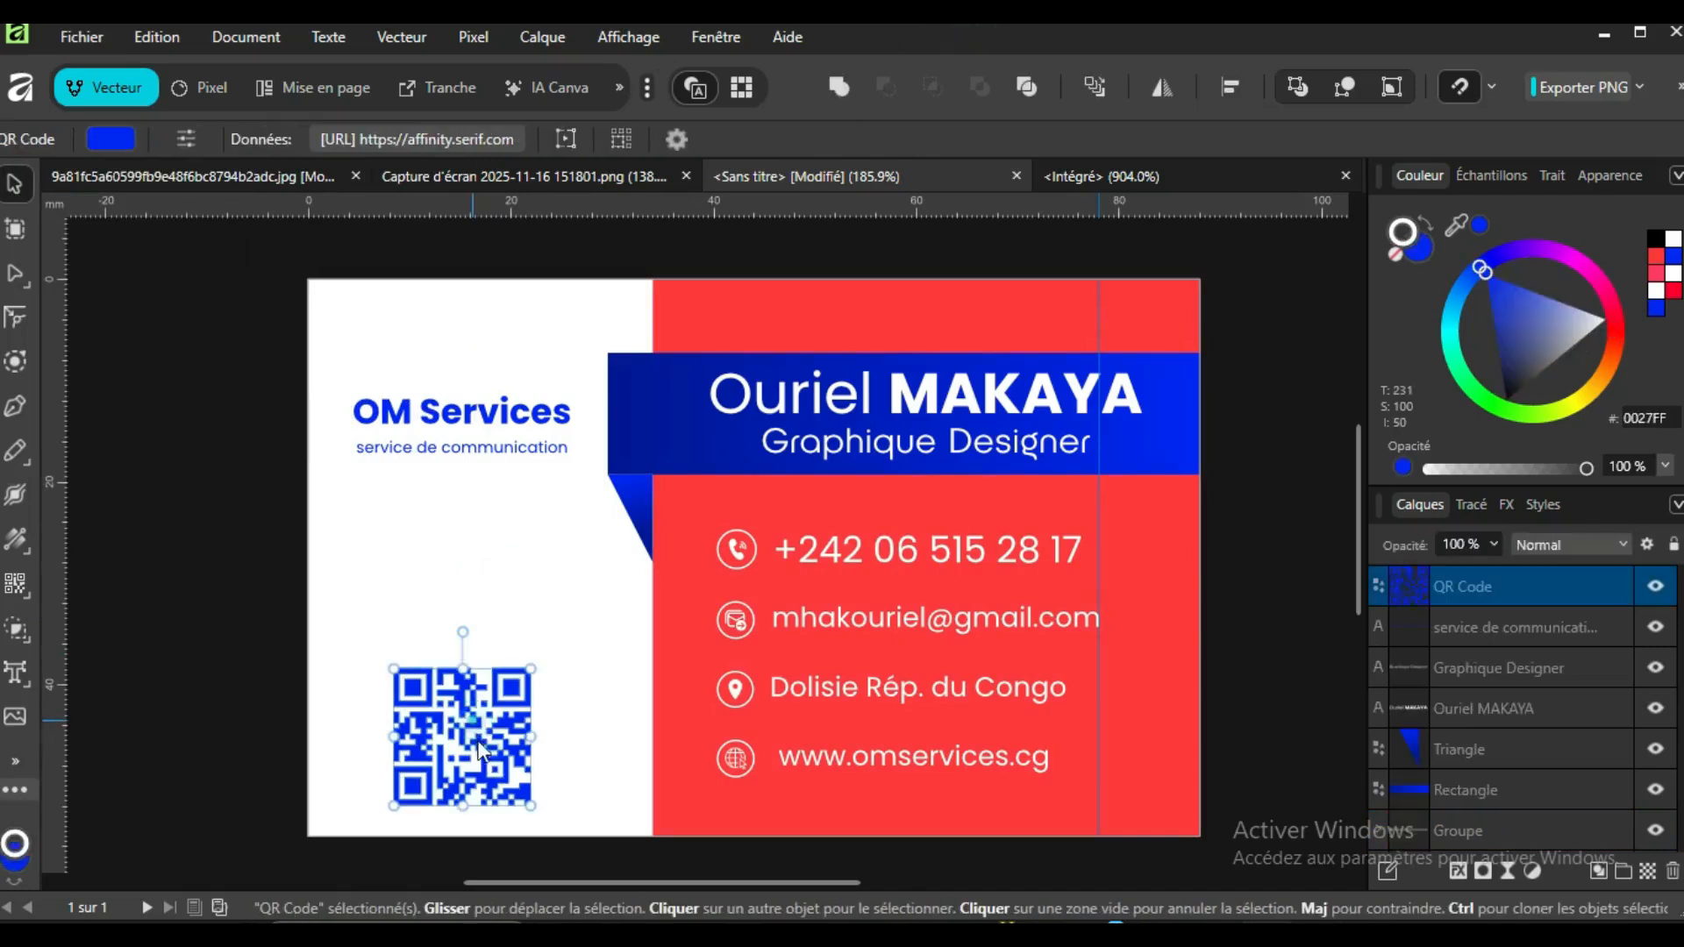
click(552, 565)
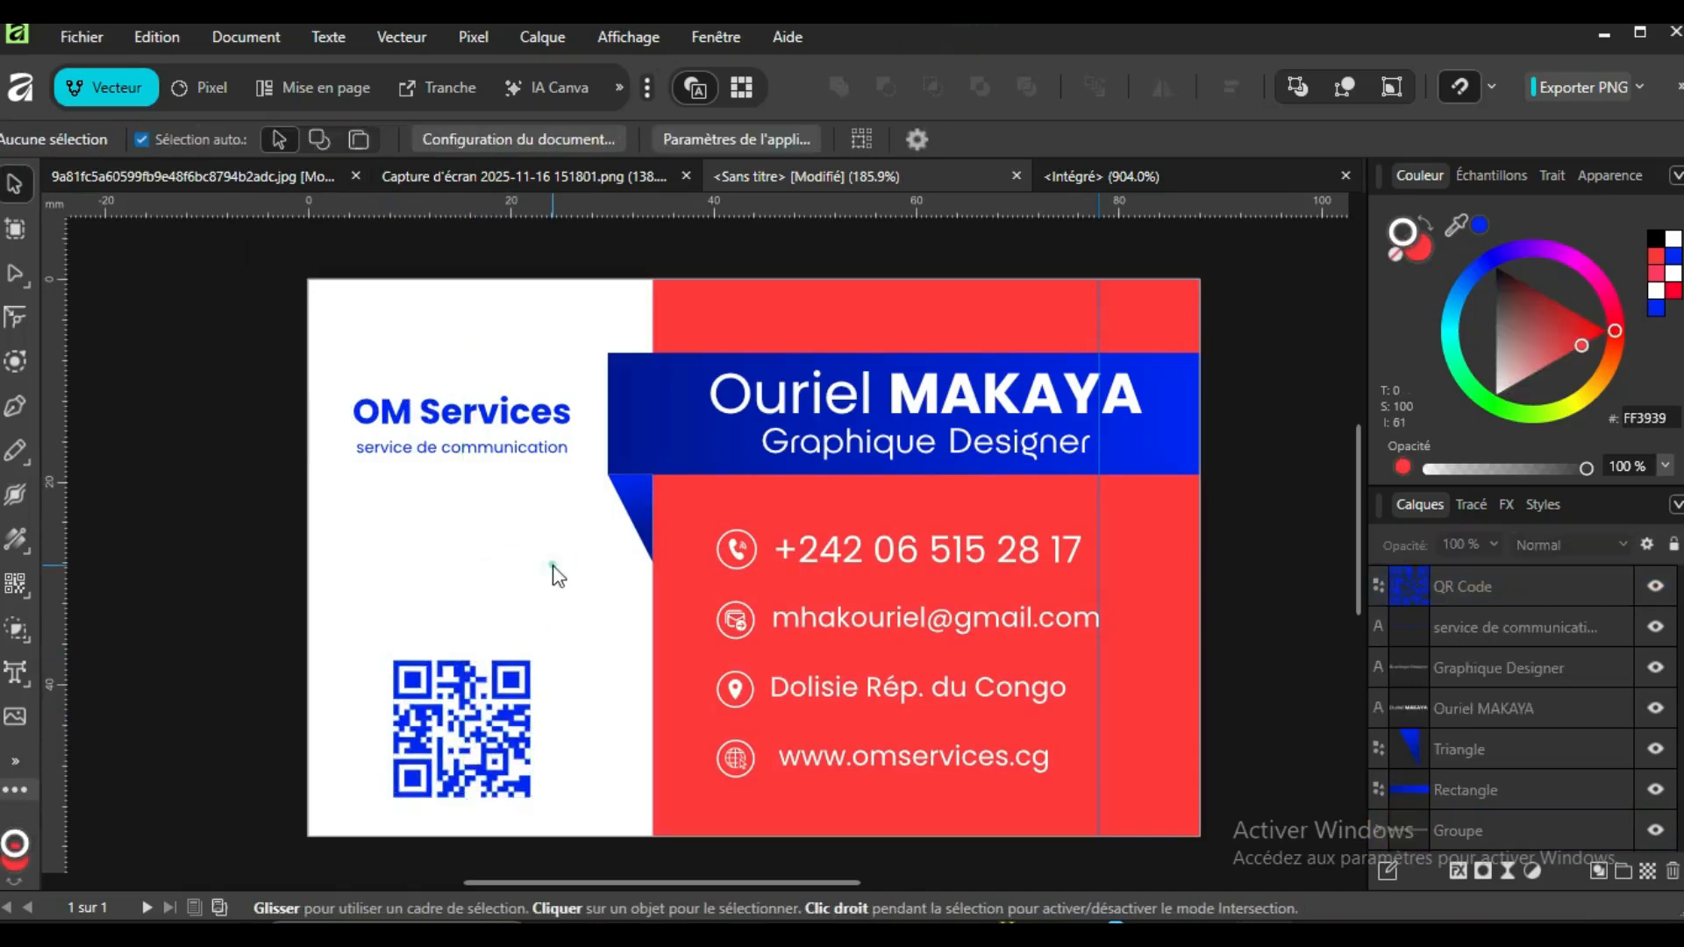